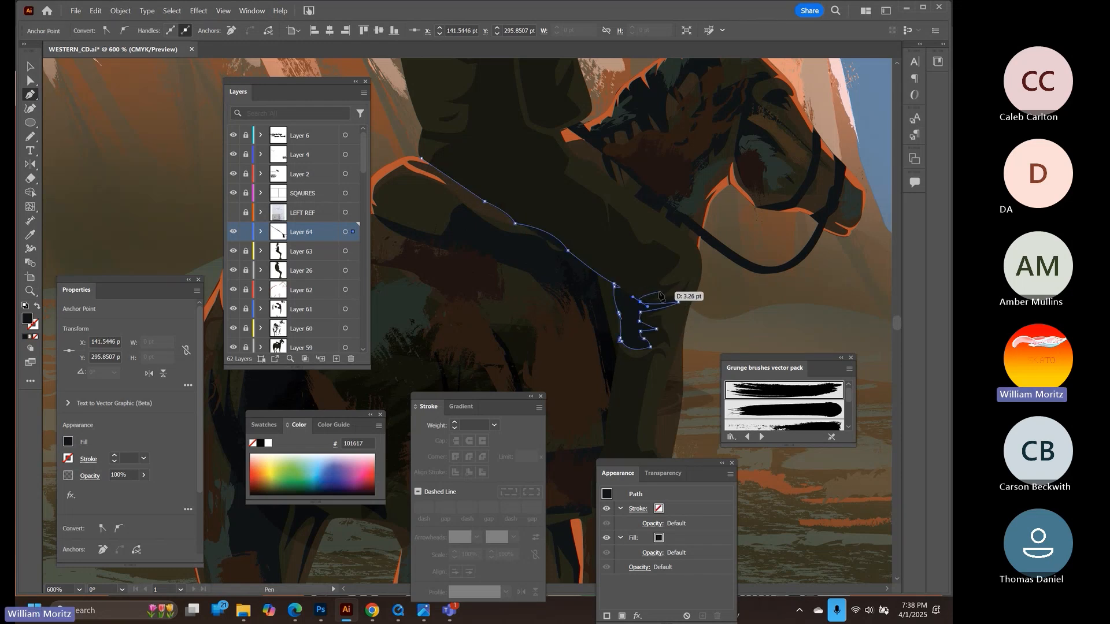
# Continue the jagged dark shadow outline with the Pen tool over the rider's thigh and up the jacket
pyautogui.click(564, 193)
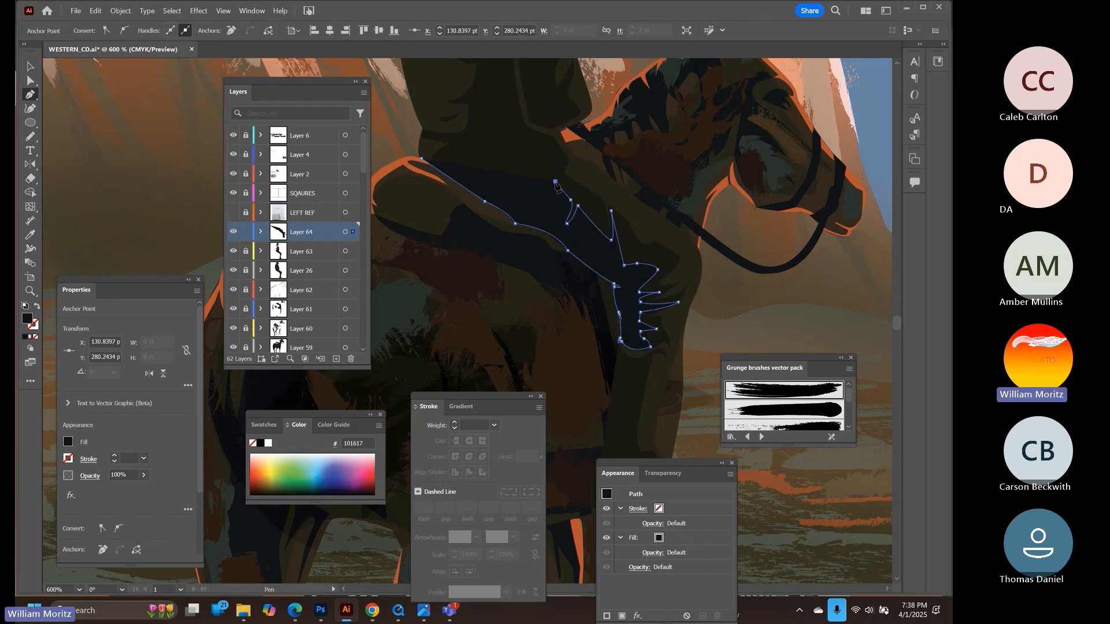
pyautogui.moveTo(555, 184); pyautogui.dragTo(612, 281)
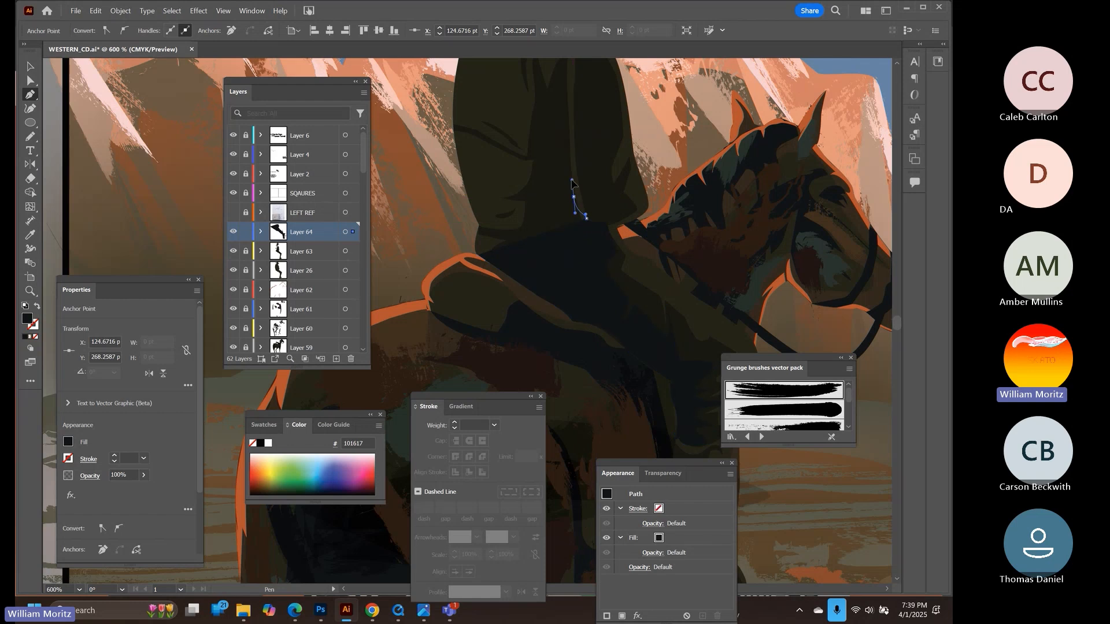
pyautogui.moveTo(568, 104); pyautogui.dragTo(566, 208)
pyautogui.moveTo(565, 177); pyautogui.dragTo(565, 165)
pyautogui.click(554, 263)
pyautogui.moveTo(541, 232); pyautogui.dragTo(538, 215)
pyautogui.moveTo(551, 280); pyautogui.dragTo(561, 299)
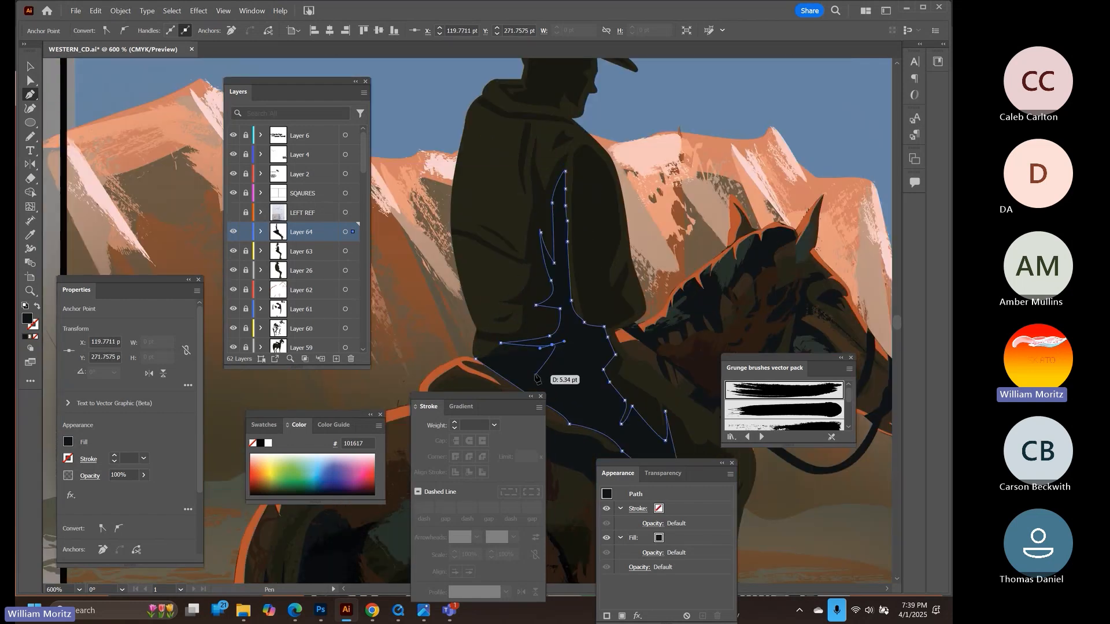
# Close the shadow outline at the rider's seat, keep its dark colour as the fill, and deselect it
pyautogui.hotkey('shift', 'x')
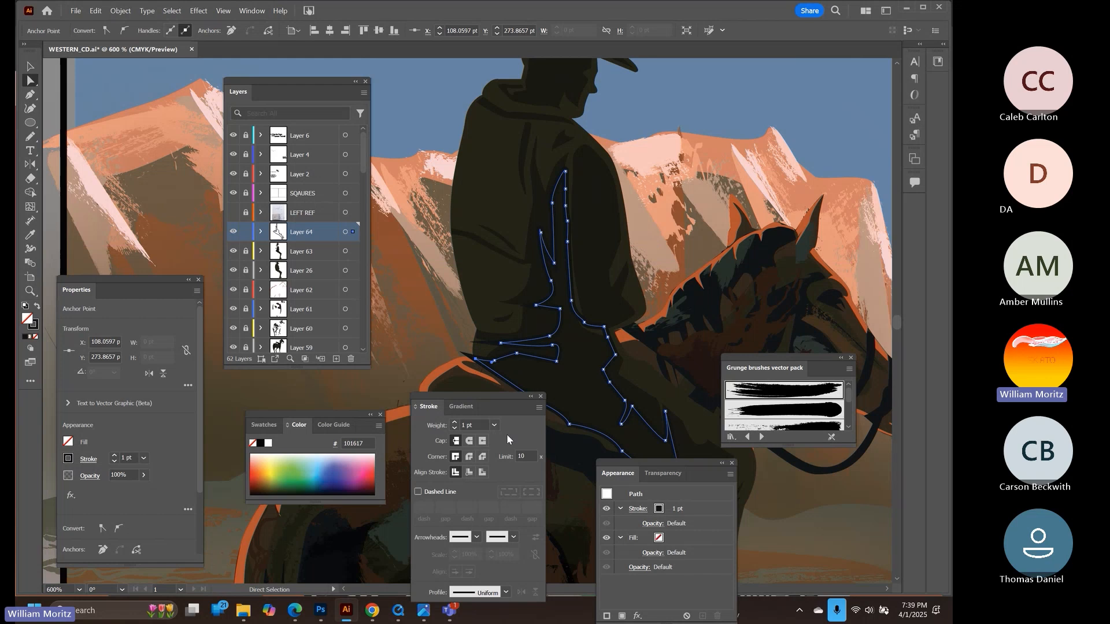
pyautogui.moveTo(475, 359); pyautogui.dragTo(483, 364)
pyautogui.hotkey('shift', 'x')
pyautogui.hotkey('ctrl', 'shift', 'a')
pyautogui.moveTo(639, 422); pyautogui.dragTo(617, 156)
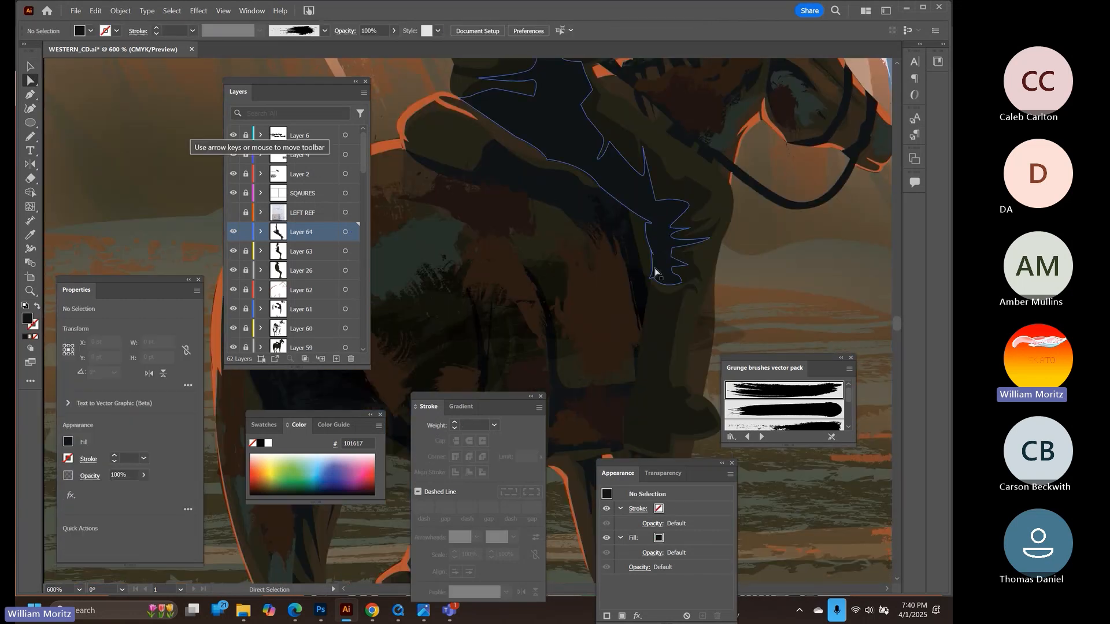
pyautogui.moveTo(656, 272); pyautogui.dragTo(657, 246)
pyautogui.hotkey('ctrl', 'z')
pyautogui.click(465, 248)
# Use the Eyedropper to give the thigh and jacket shadow the existing translucent shading, 15% Multiply with an 83% fill opacity
pyautogui.hotkey('ctrl', '=')
pyautogui.moveTo(602, 342); pyautogui.dragTo(492, 289)
pyautogui.press('v')
pyautogui.click(618, 212)
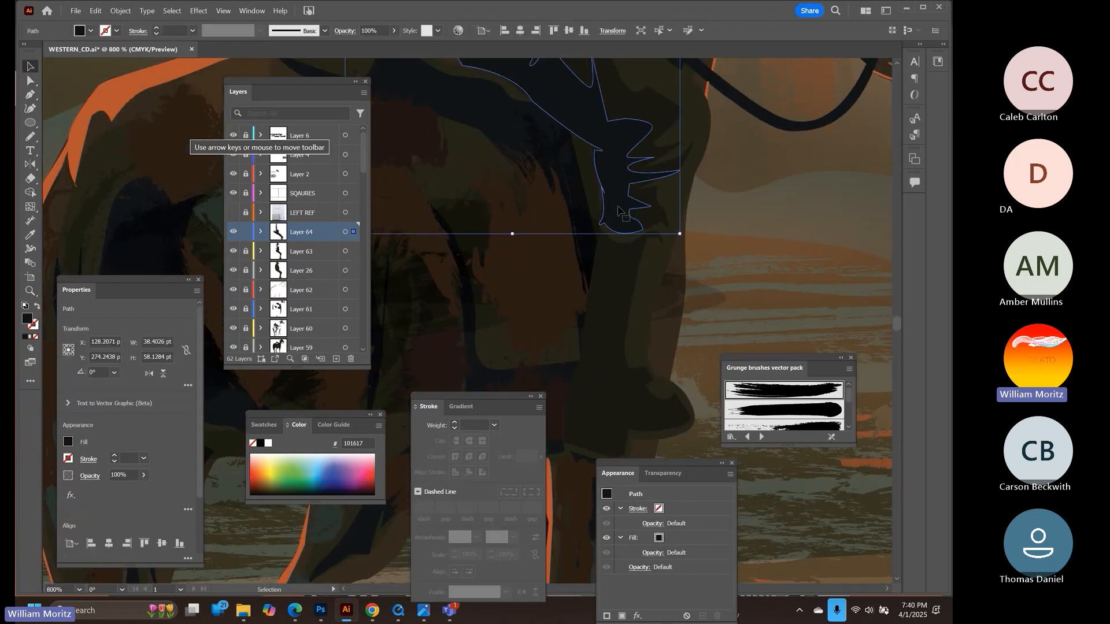
pyautogui.press('i')
pyautogui.click(461, 270)
pyautogui.press('v')
pyautogui.scroll(3, 771, 283)
pyautogui.hotkey('shift', 'x')
pyautogui.click(772, 283)
pyautogui.scroll(-2, 598, 284)
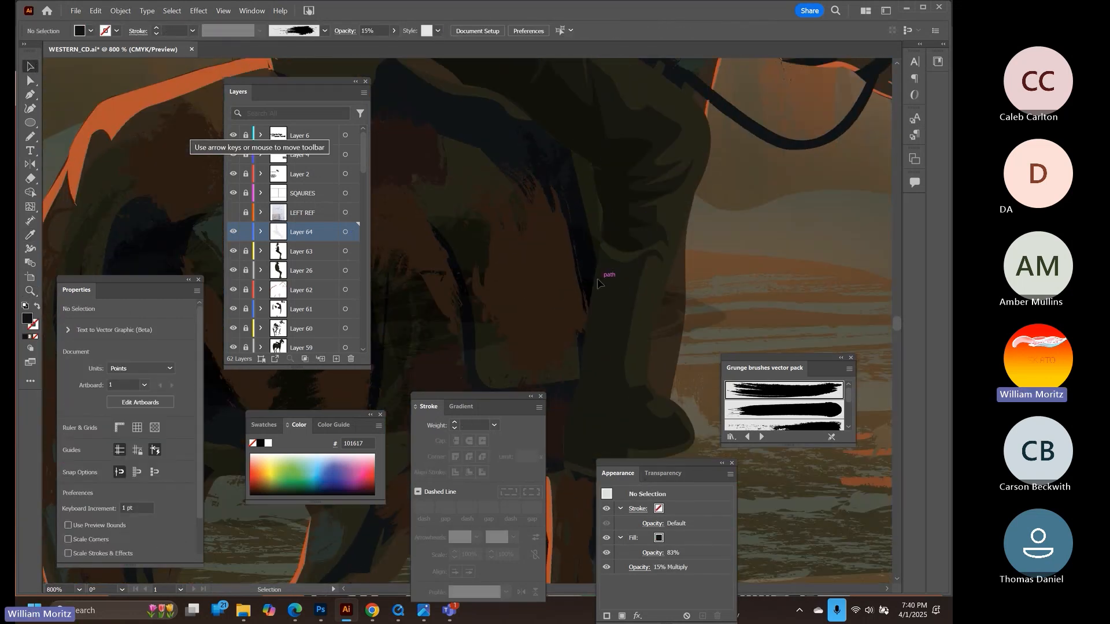
# Draw a jagged dark shadow shape down the rider's lower leg and boot with the Pen tool
pyautogui.scroll(-2, 598, 284)
pyautogui.press('p')
pyautogui.click(638, 185)
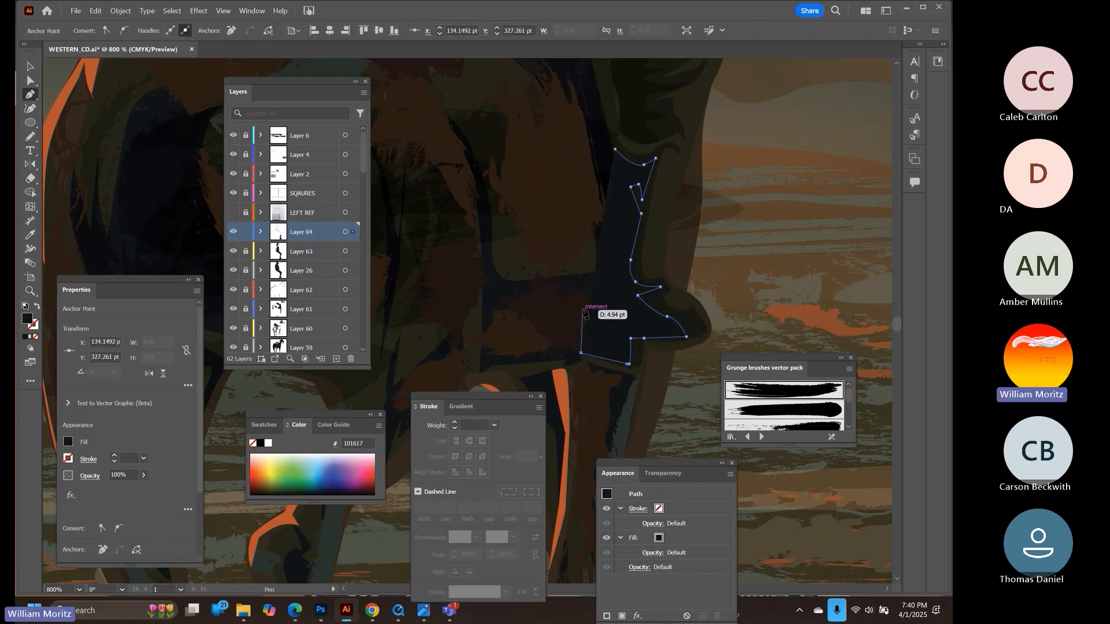
pyautogui.moveTo(598, 248); pyautogui.dragTo(595, 230)
pyautogui.click(30, 66)
# Apply the sampled 15% Multiply shading to the lower-leg shadow with the Eyedropper
pyautogui.scroll(3, 636, 347)
pyautogui.click(633, 358)
pyautogui.press('i')
pyautogui.click(549, 254)
pyautogui.press('v')
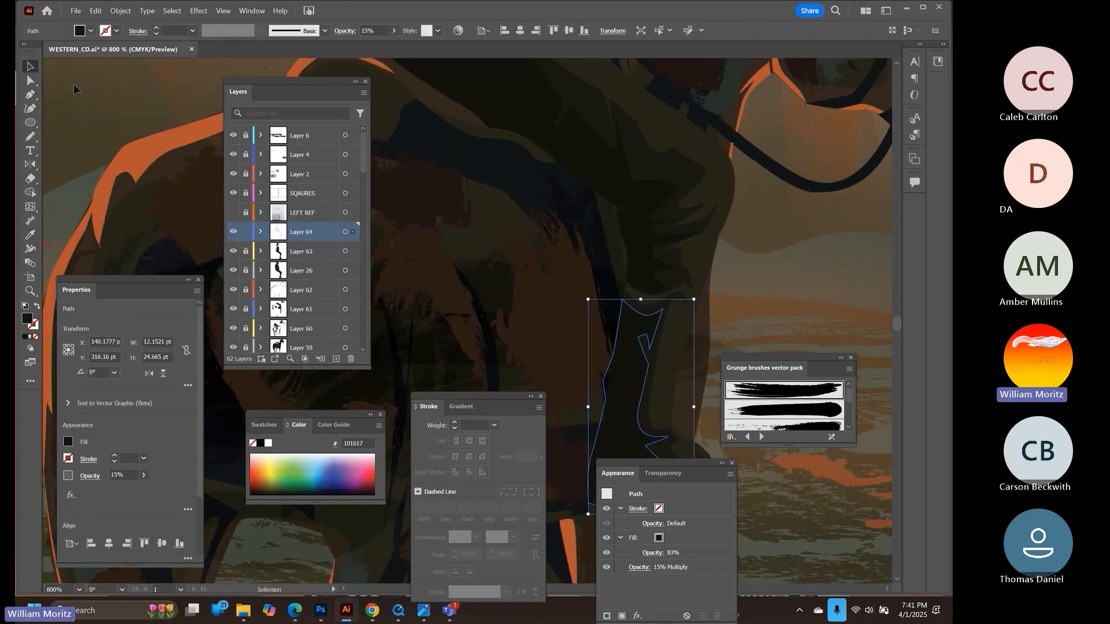
# Draw a dark shadow shape down the sleeve of the rider's jacket with the Pen tool and deselect it
pyautogui.scroll(8, 565, 255)
pyautogui.press('p')
pyautogui.click(554, 123)
pyautogui.click(552, 195)
pyautogui.click(556, 210)
pyautogui.click(559, 226)
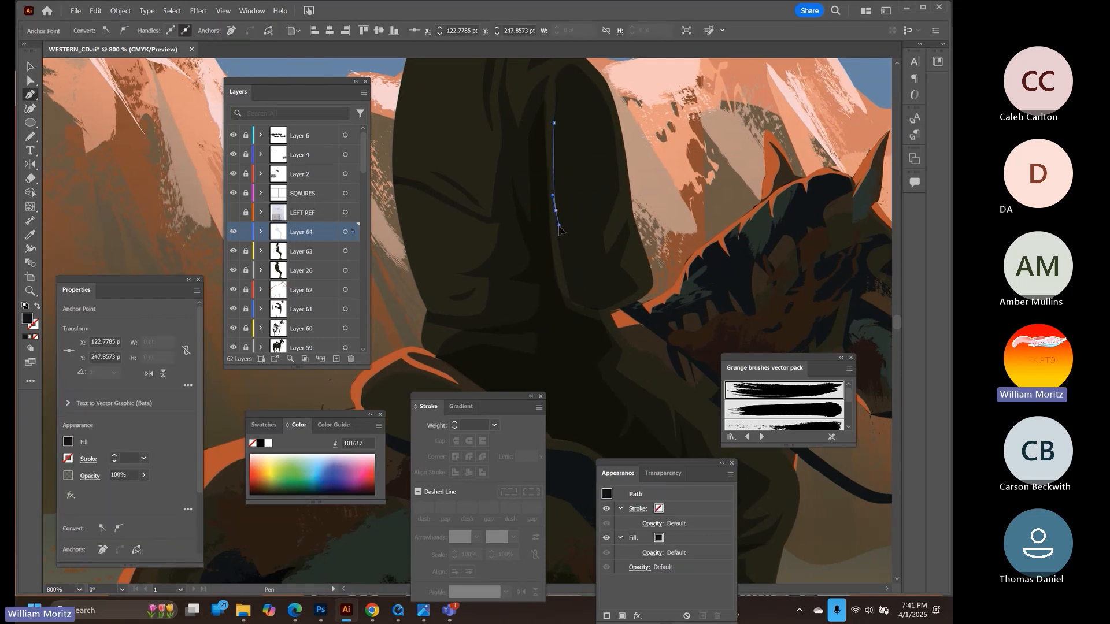
pyautogui.moveTo(558, 233); pyautogui.dragTo(557, 231)
pyautogui.click(575, 300)
pyautogui.moveTo(598, 310); pyautogui.dragTo(606, 310)
pyautogui.scroll(2, 594, 130)
pyautogui.moveTo(595, 130); pyautogui.dragTo(564, 148)
pyautogui.click(585, 155)
pyautogui.press('v')
pyautogui.click(504, 345)
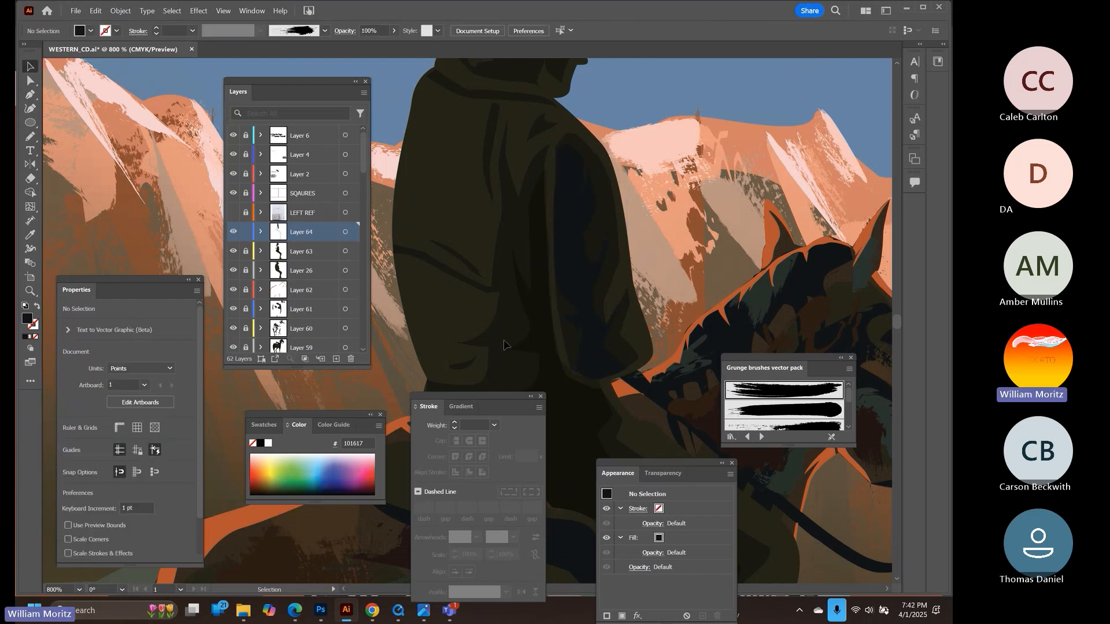
# Darken the fill colour of the jacket sleeve shadow to 090C0C
pyautogui.moveTo(504, 345); pyautogui.dragTo(584, 442)
pyautogui.click(656, 341)
pyautogui.doubleClick(27, 318)
pyautogui.click(354, 315)
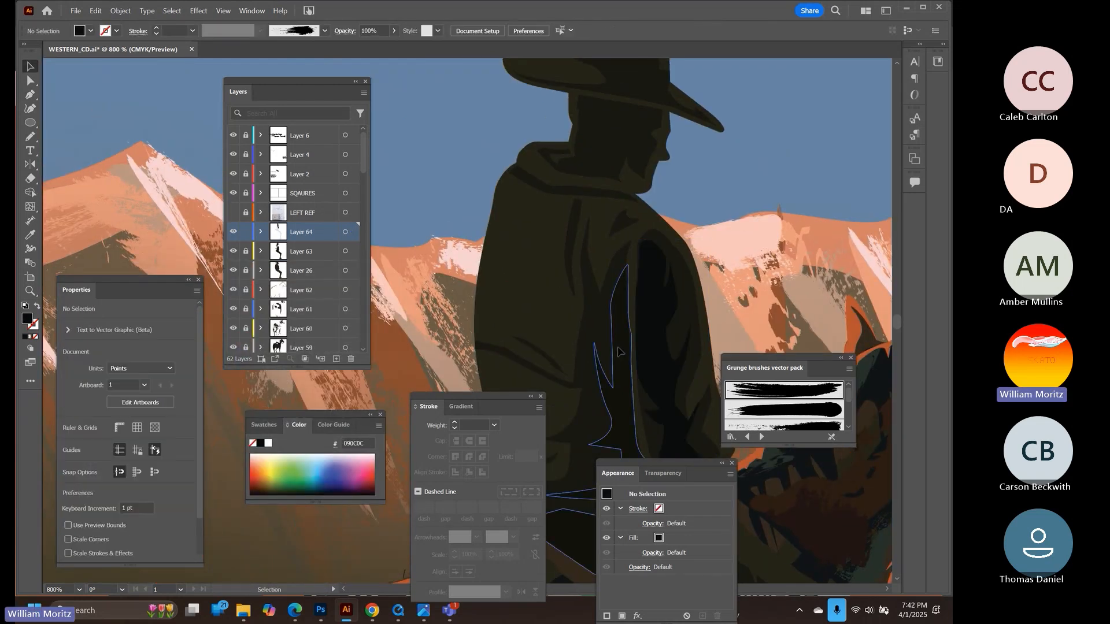
# Recolour the shadow shape running up the jacket beside the sleeve with fill 0B0E0E
pyautogui.click(83, 97)
pyautogui.scroll(-8, 84, 97)
pyautogui.click(607, 324)
pyautogui.click(76, 76)
pyautogui.moveTo(76, 77); pyautogui.dragTo(249, 549)
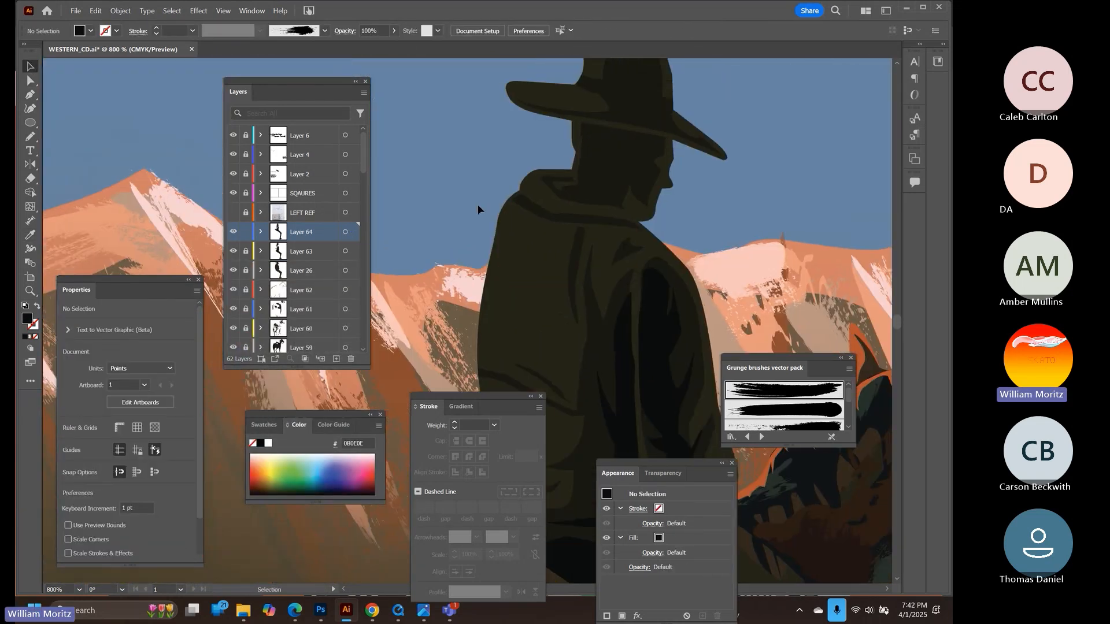
# Outline a shadow on the rider's head from under the hat brim, around the ear and down to the collar
pyautogui.press('z')
pyautogui.click(505, 270)
pyautogui.click(505, 270)
pyautogui.moveTo(478, 283); pyautogui.dragTo(653, 223)
pyautogui.click(30, 95)
pyautogui.click(539, 160)
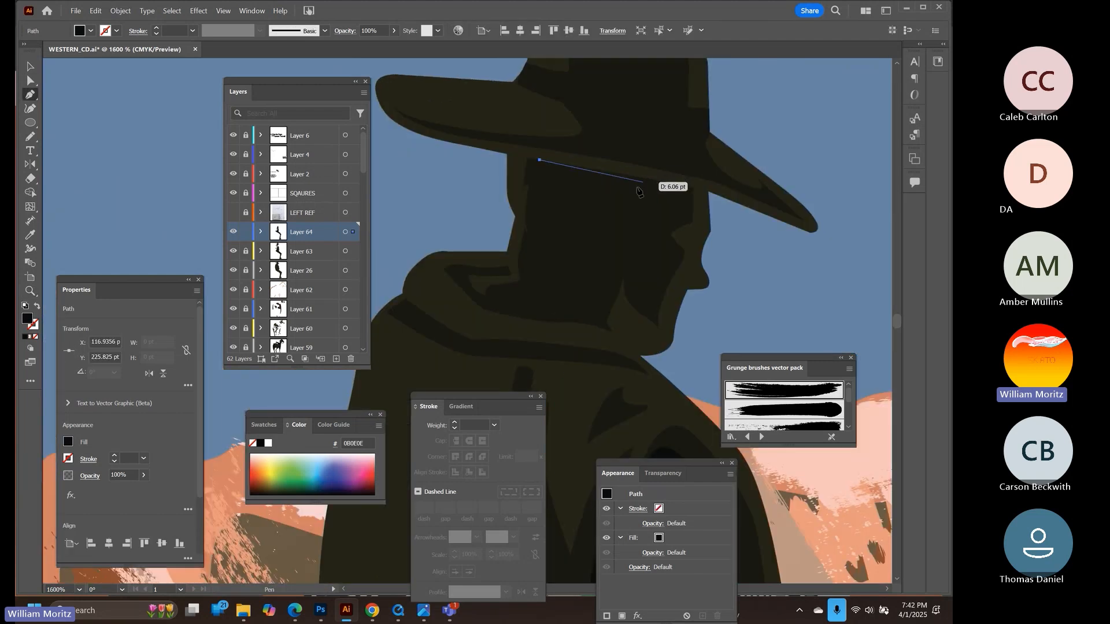
pyautogui.click(643, 178)
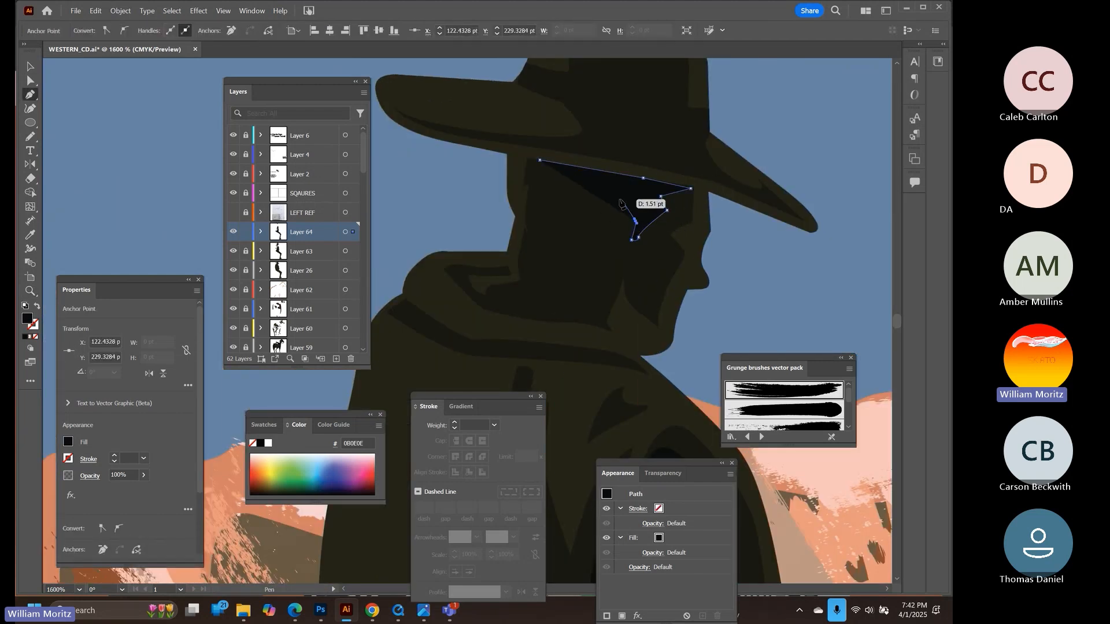
pyautogui.click(604, 280)
pyautogui.click(589, 324)
pyautogui.click(519, 315)
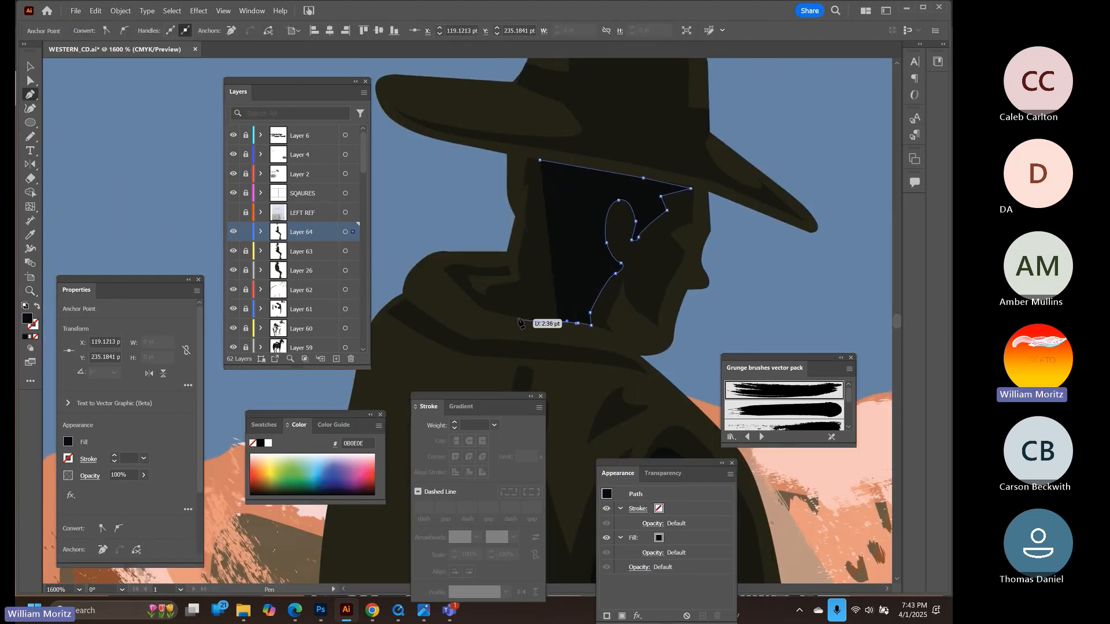
# Continue the head shadow up the back of the neck and close it under the hat brim
pyautogui.click(536, 295)
pyautogui.click(531, 272)
pyautogui.click(543, 256)
pyautogui.moveTo(536, 216); pyautogui.dragTo(539, 208)
pyautogui.click(539, 161)
pyautogui.press('v')
pyautogui.click(512, 250)
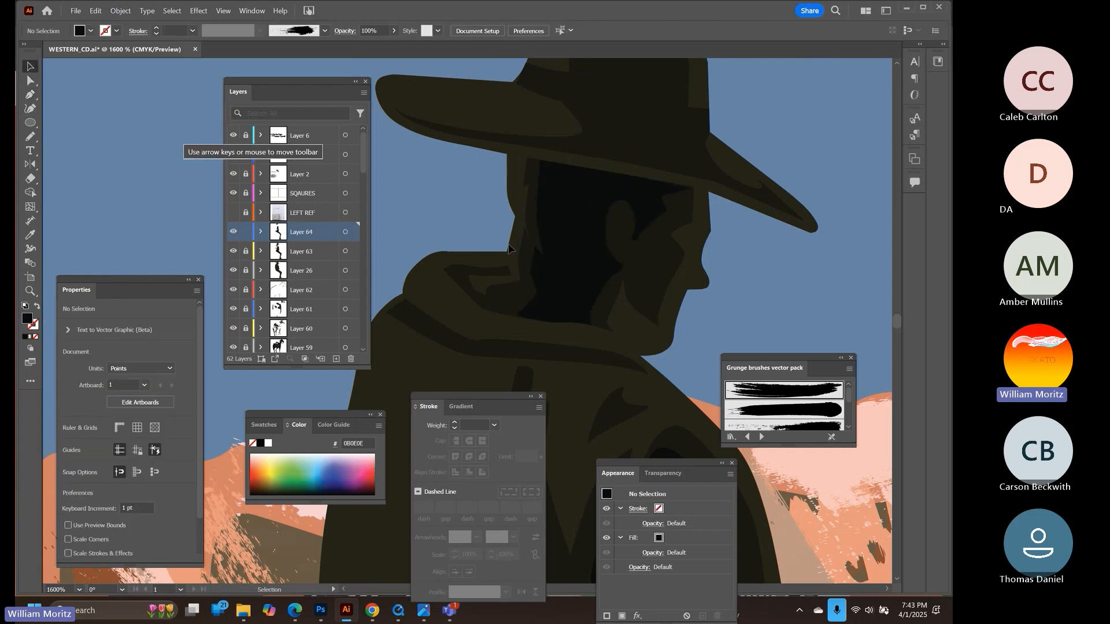
# Draw a small dark eyebrow shape on the rider's face with the Pen tool
pyautogui.press('z')
pyautogui.click(721, 250)
pyautogui.press('p')
pyautogui.moveTo(406, 320); pyautogui.dragTo(597, 156)
pyautogui.click(586, 194)
pyautogui.click(579, 202)
pyautogui.click(32, 68)
pyautogui.click(620, 176)
# Draw a thin curved dark shape for the rider's eye below the eyebrow
pyautogui.press('p')
pyautogui.click(632, 166)
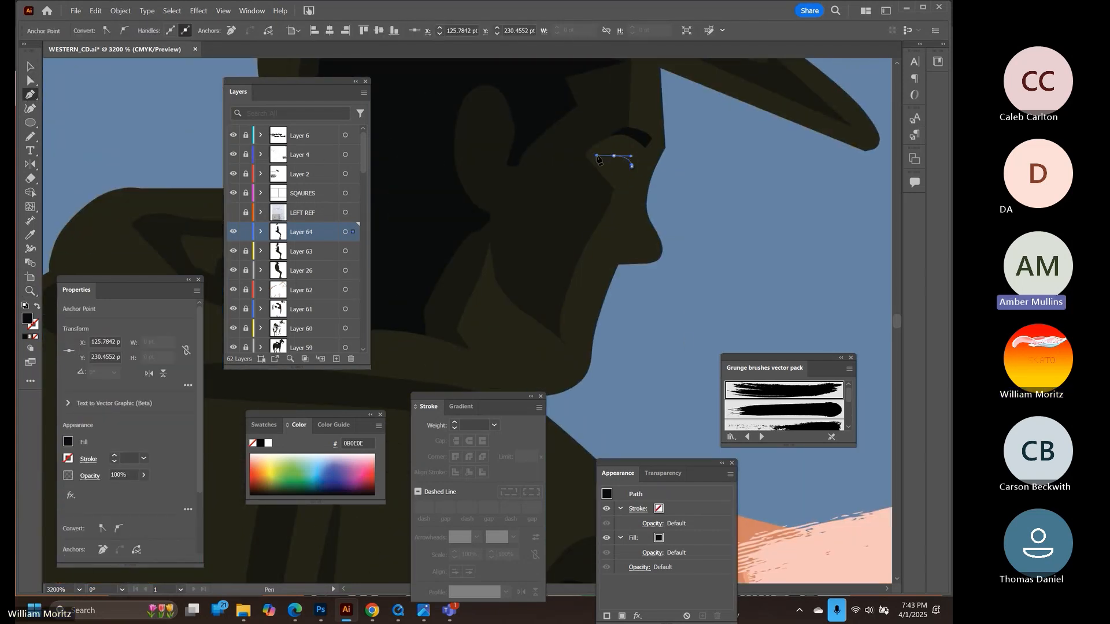
pyautogui.click(632, 168)
pyautogui.press('v')
pyautogui.click(630, 205)
# Draw a small curved dark shape for the nostril at the base of the rider's nose
pyautogui.press('p')
pyautogui.click(625, 242)
pyautogui.moveTo(612, 251); pyautogui.dragTo(611, 255)
pyautogui.moveTo(611, 260); pyautogui.dragTo(608, 260)
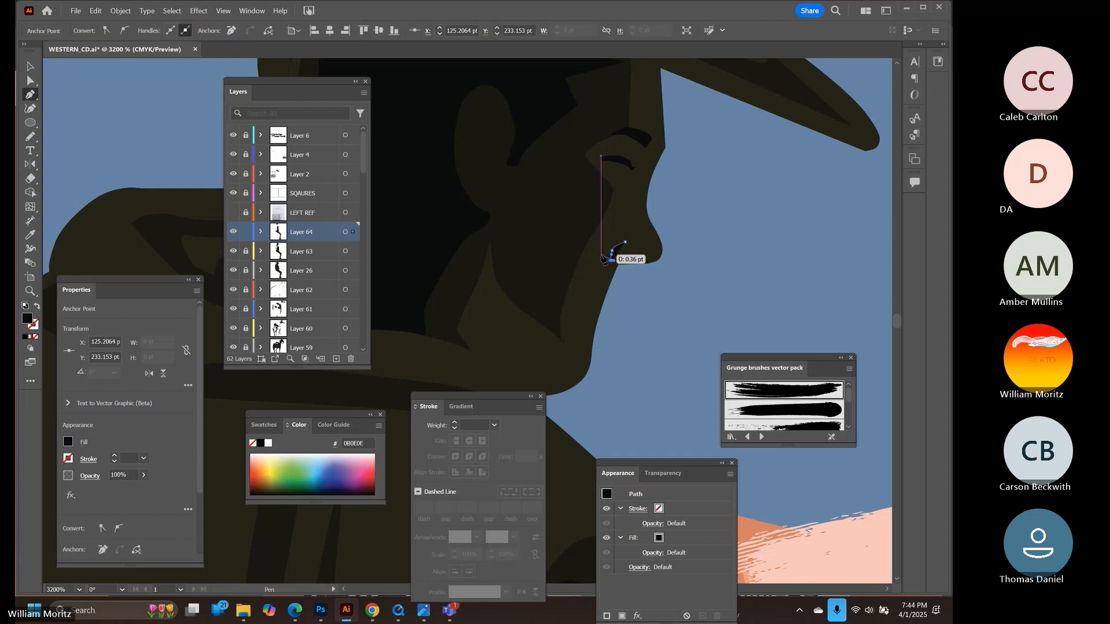
pyautogui.press('v')
pyautogui.click(645, 251)
pyautogui.moveTo(601, 191); pyautogui.dragTo(647, 250)
# Draw a dark inner shadow shape inside the rider's ear with the Pen tool
pyautogui.press('p')
pyautogui.click(537, 206)
pyautogui.moveTo(537, 226); pyautogui.dragTo(527, 256)
pyautogui.click(530, 226)
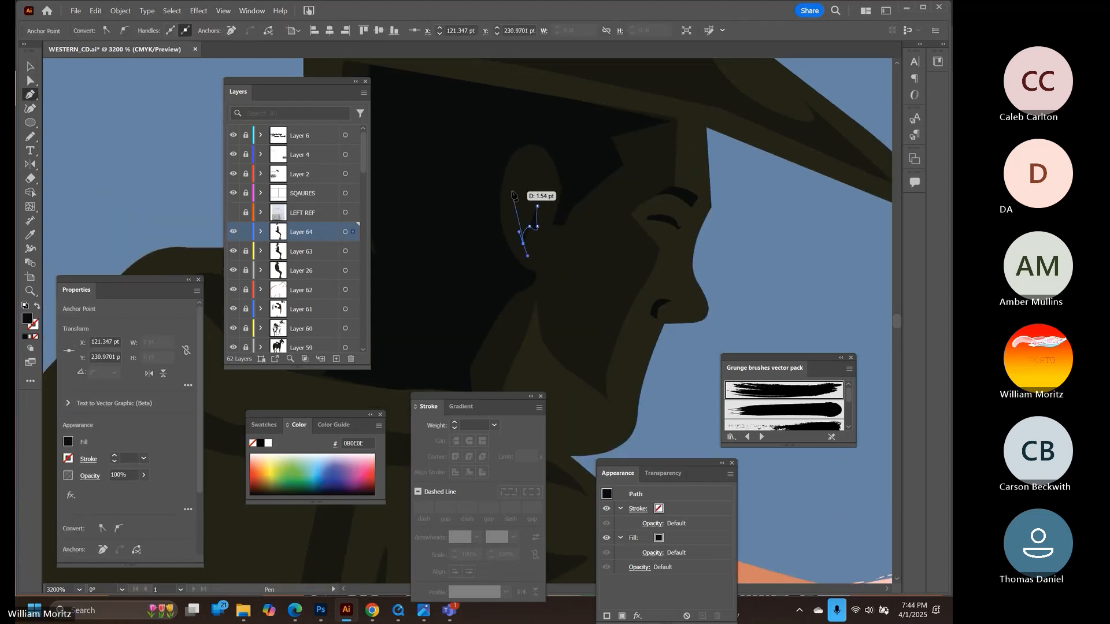
pyautogui.click(546, 201)
pyautogui.moveTo(535, 175); pyautogui.dragTo(529, 176)
# Draw a thin dark shape for the rider's mouth below the nose
pyautogui.click(648, 347)
pyautogui.moveTo(648, 356); pyautogui.dragTo(636, 267)
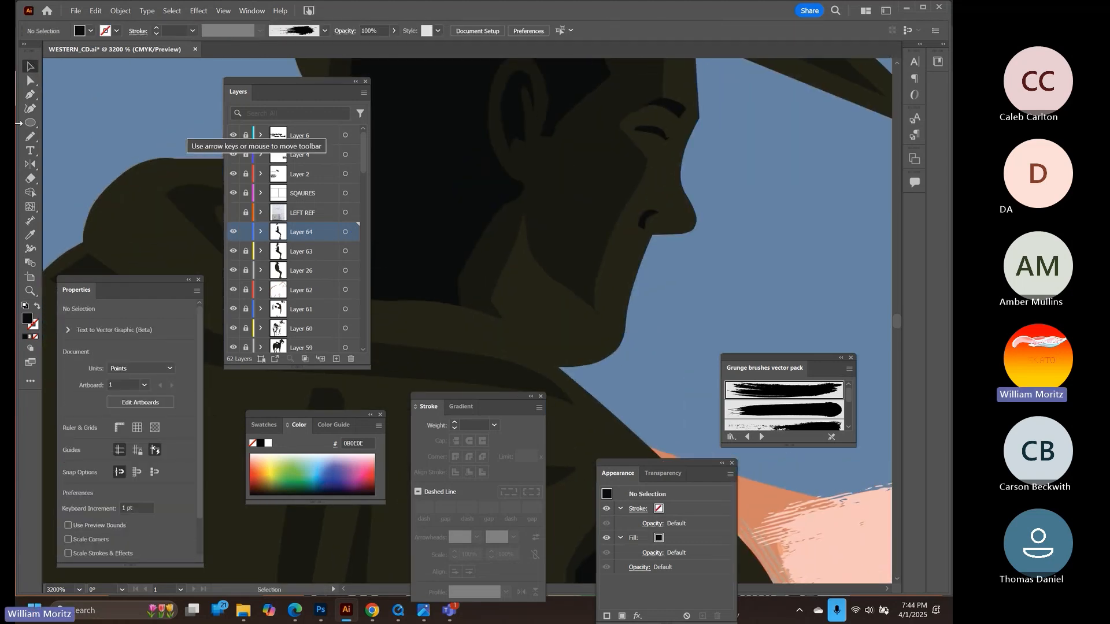
pyautogui.press('p')
pyautogui.click(638, 267)
pyautogui.click(607, 267)
pyautogui.press('v')
pyautogui.click(540, 230)
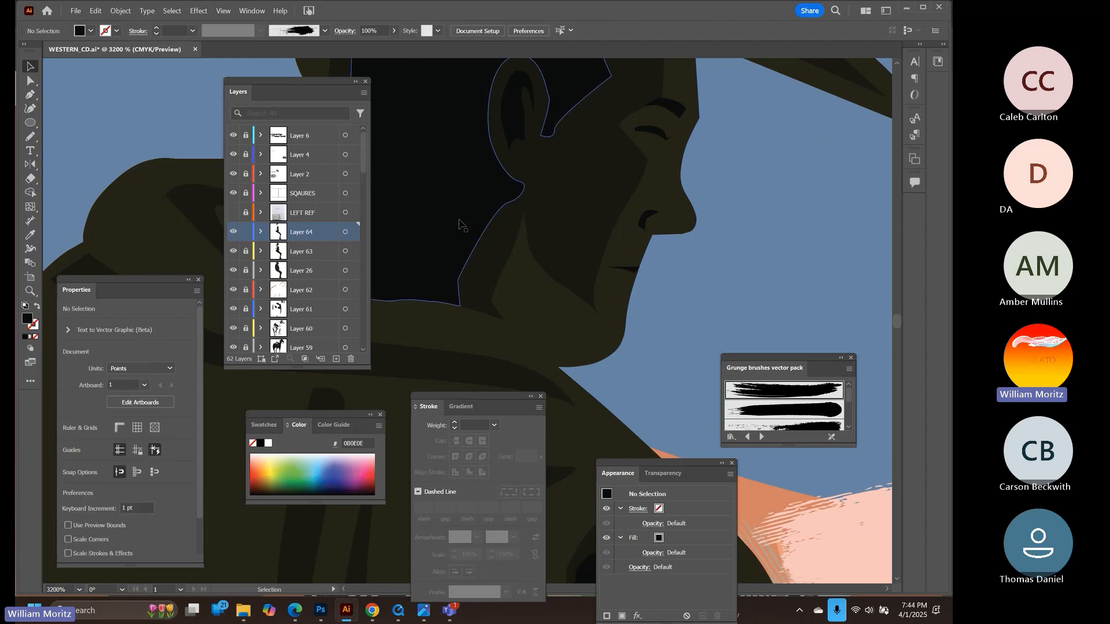
# Draw a jagged dark shadow shape along the base of the hat crown and onto the brim
pyautogui.moveTo(461, 225); pyautogui.dragTo(594, 523)
pyautogui.press('z')
pyautogui.moveTo(512, 268); pyautogui.dragTo(485, 268)
pyautogui.press('p')
pyautogui.click(541, 196)
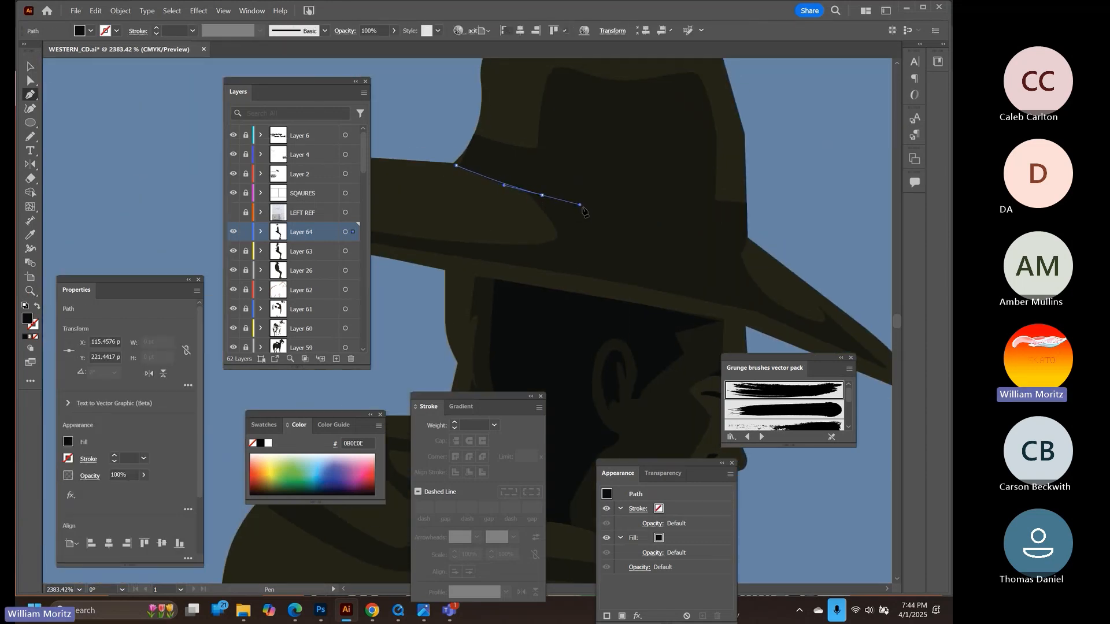
pyautogui.moveTo(589, 212); pyautogui.dragTo(559, 210)
pyautogui.click(633, 270)
pyautogui.click(742, 296)
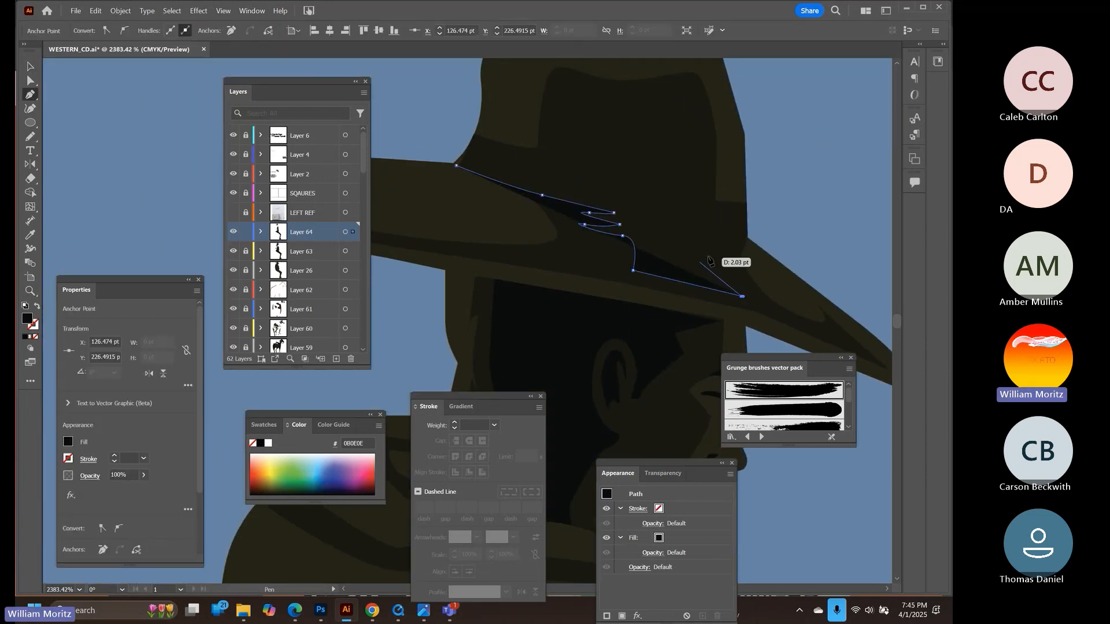
pyautogui.click(710, 257)
# Draw a large dark shadow shape on the front of the hat crown, joining the brim shadow, and deselect it
pyautogui.moveTo(676, 243); pyautogui.dragTo(688, 230)
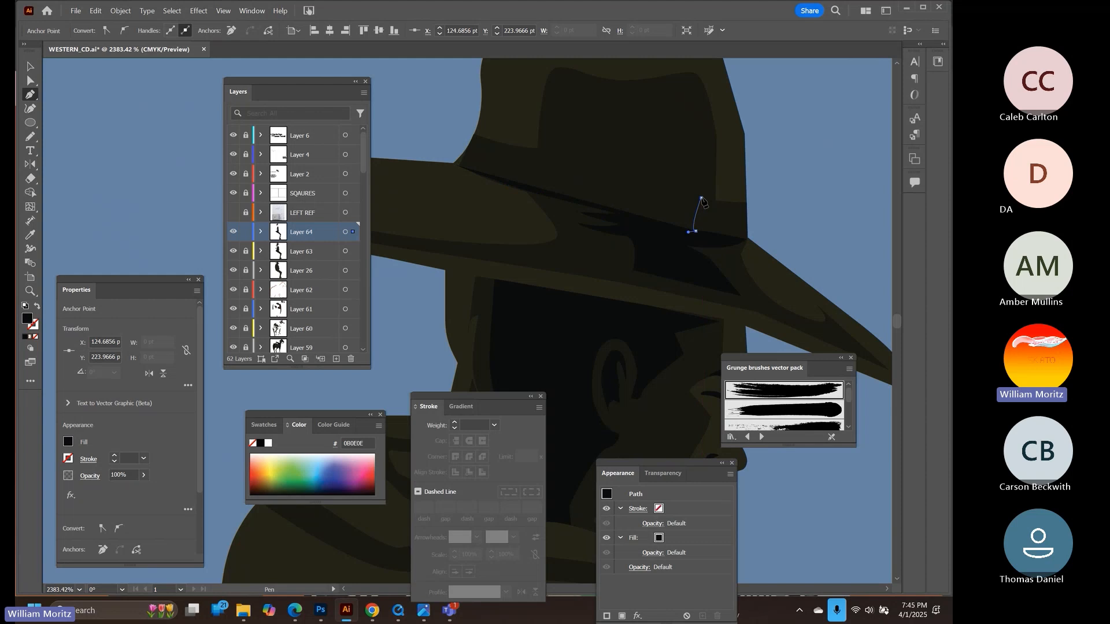
pyautogui.click(714, 201)
pyautogui.click(699, 195)
pyautogui.click(698, 133)
pyautogui.moveTo(646, 112); pyautogui.dragTo(616, 125)
pyautogui.click(571, 127)
pyautogui.moveTo(565, 160)
pyautogui.mouseDown()
pyautogui.moveTo(578, 166)
pyautogui.moveTo(537, 164)
pyautogui.moveTo(567, 220)
pyautogui.moveTo(601, 339)
pyautogui.mouseUp()
pyautogui.click(456, 166)
pyautogui.hotkey('ctrl', 'shift', 'a')
# Draw a thin dark accent shape along the upper edge of the hat crown and deselect it
pyautogui.moveTo(719, 215); pyautogui.dragTo(700, 223)
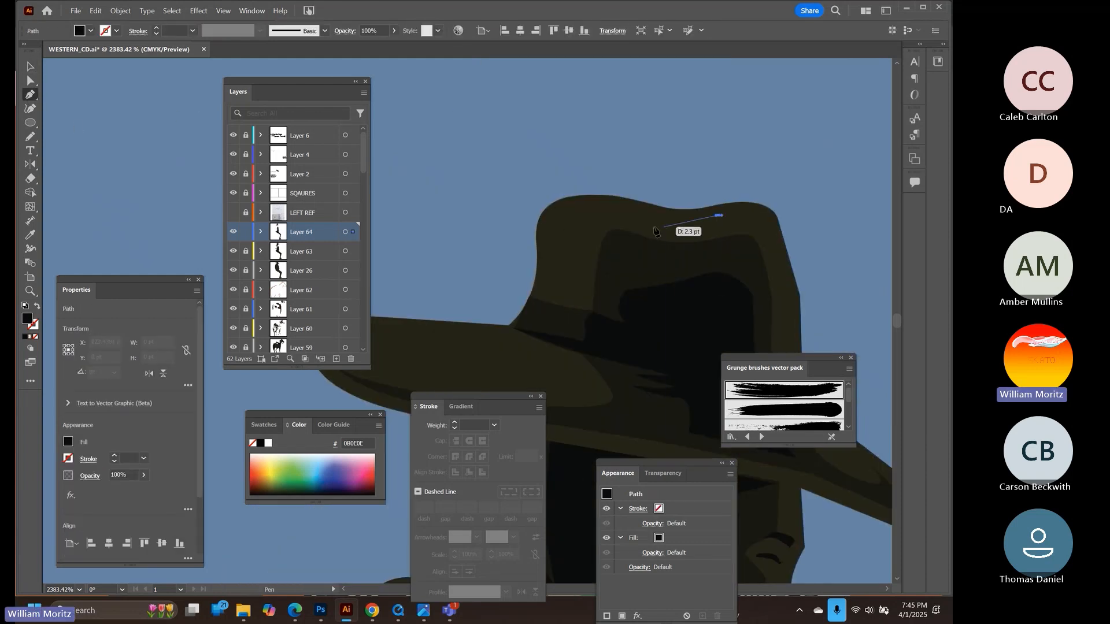
pyautogui.moveTo(630, 218); pyautogui.dragTo(552, 202)
pyautogui.click(629, 218)
pyautogui.moveTo(719, 215); pyautogui.dragTo(721, 214)
pyautogui.hotkey('ctrl', 'shift', 'a')
# Save the illustration with the new rider shadows
pyautogui.hotkey('ctrl', '-')
pyautogui.hotkey('ctrl', '-')
pyautogui.hotkey('ctrl', '-')
pyautogui.hotkey('ctrl', '-')
pyautogui.hotkey('ctrl', '-')
pyautogui.hotkey('ctrl', '-')
pyautogui.hotkey('ctrl', '-')
pyautogui.press('z')
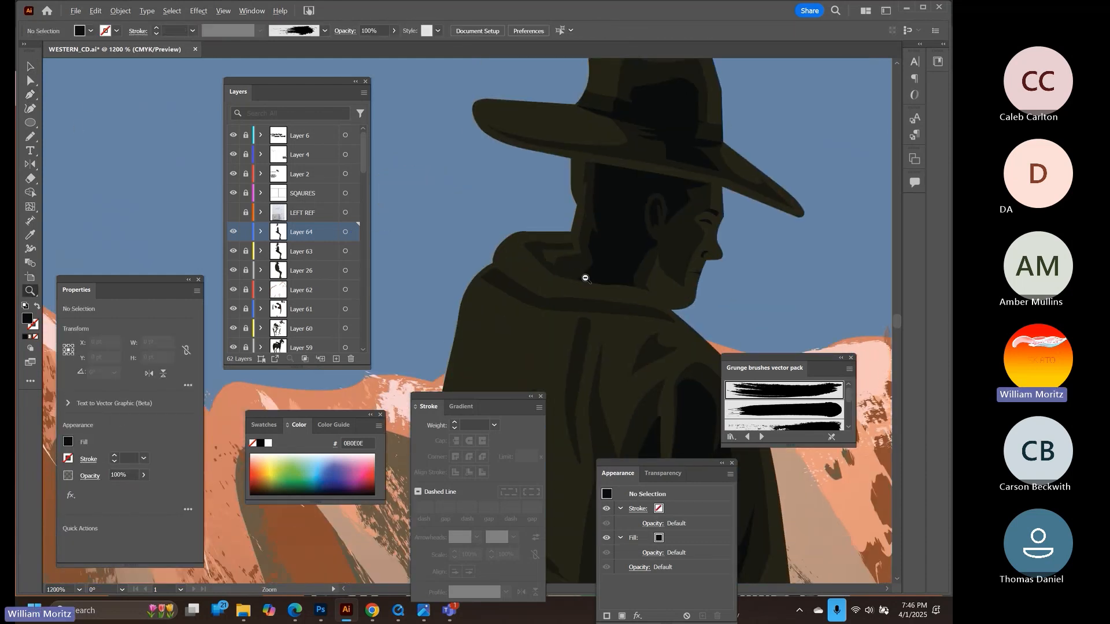
pyautogui.hotkey('ctrl', '+')
pyautogui.hotkey('ctrl', '+')
pyautogui.hotkey('ctrl', '+')
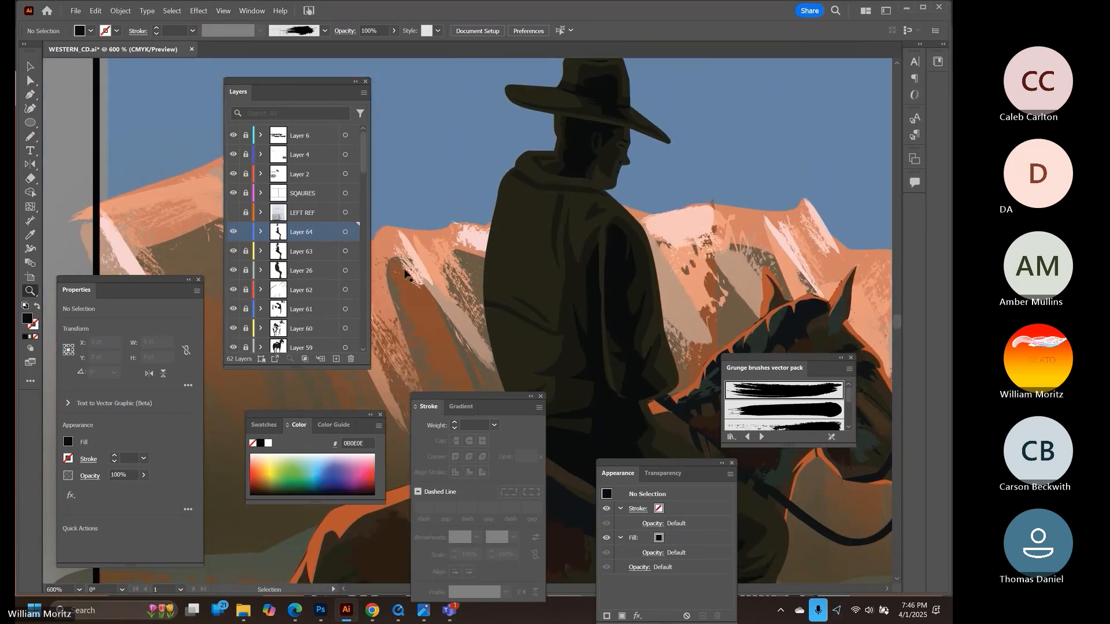
pyautogui.hotkey('ctrl', 's')
# Examine the shading of the rider and horse within the whole scene
pyautogui.scroll(-2, 589, 290)
pyautogui.scroll(2, 464, 252)
pyautogui.hotkey('ctrl', '-')
pyautogui.hotkey('ctrl', '-')
pyautogui.moveTo(543, 278); pyautogui.dragTo(738, 87)
pyautogui.hotkey('ctrl', '-')
pyautogui.hotkey('ctrl', '-')
pyautogui.hotkey('ctrl', '+')
pyautogui.hotkey('ctrl', '+')
pyautogui.moveTo(405, 196); pyautogui.dragTo(582, 196)
pyautogui.press('v')
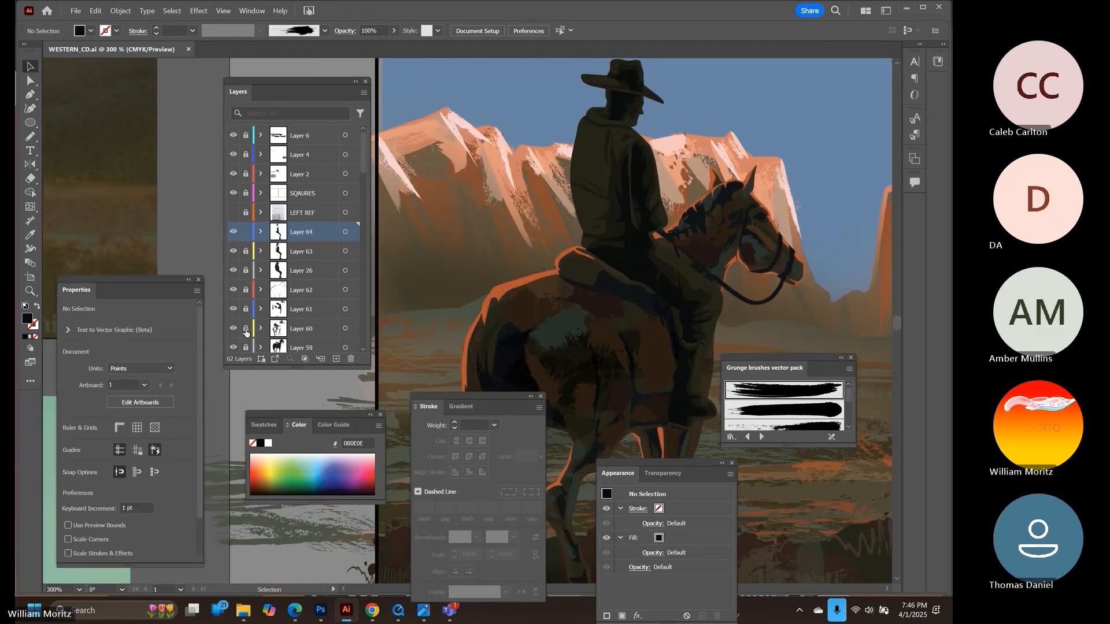
# Unlock Layers 60 and 61 and move Layer 61 directly above Layer 64
pyautogui.click(245, 328)
pyautogui.click(233, 309)
pyautogui.click(233, 309)
pyautogui.click(246, 309)
pyautogui.moveTo(614, 402)
pyautogui.mouseDown()
pyautogui.moveTo(462, 317)
pyautogui.moveTo(582, 168)
pyautogui.mouseUp()
pyautogui.moveTo(353, 309); pyautogui.dragTo(328, 224)
# Paste the copied brush texture on a new layer above Layer 61, place it on the rider's back, and deselect it
pyautogui.click(233, 232)
pyautogui.click(233, 231)
pyautogui.click(336, 359)
pyautogui.hotkey('ctrl', 'v')
pyautogui.moveTo(464, 319)
pyautogui.mouseDown()
pyautogui.moveTo(576, 163)
pyautogui.moveTo(569, 176)
pyautogui.mouseUp()
pyautogui.click(568, 229)
pyautogui.press('v')
pyautogui.hotkey('ctrl', 'shift', 'a')
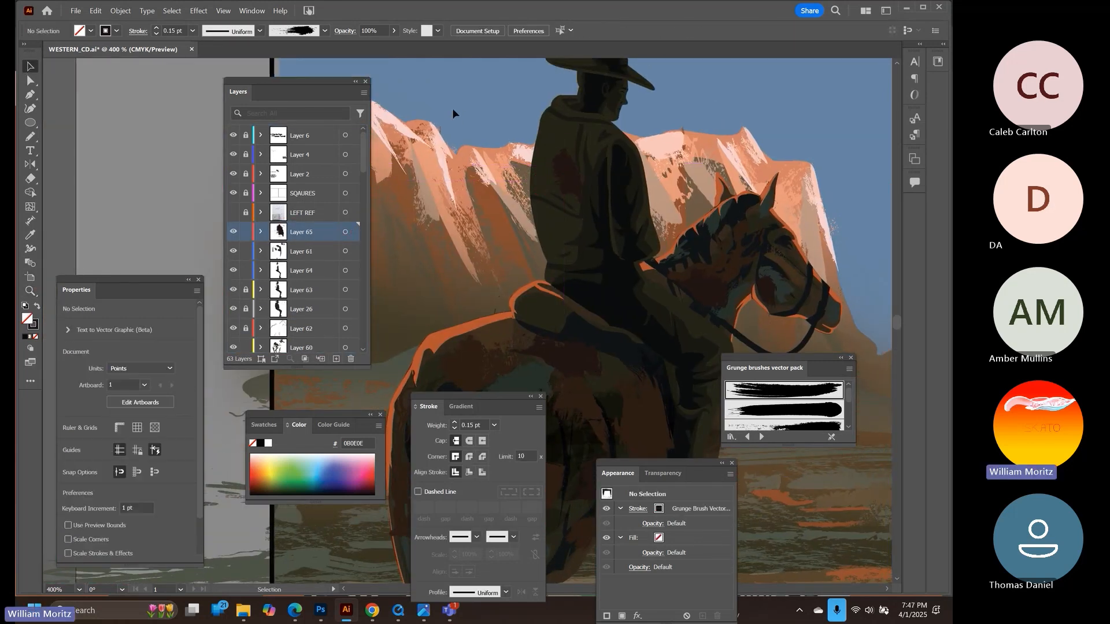
# Select and copy several texture brush strokes on the woman's coat in Layer 48
pyautogui.hotkey('ctrl', '-')
pyautogui.hotkey('ctrl', '-')
pyautogui.moveTo(855, 260); pyautogui.dragTo(463, 69)
pyautogui.scroll(-6, 254, 309)
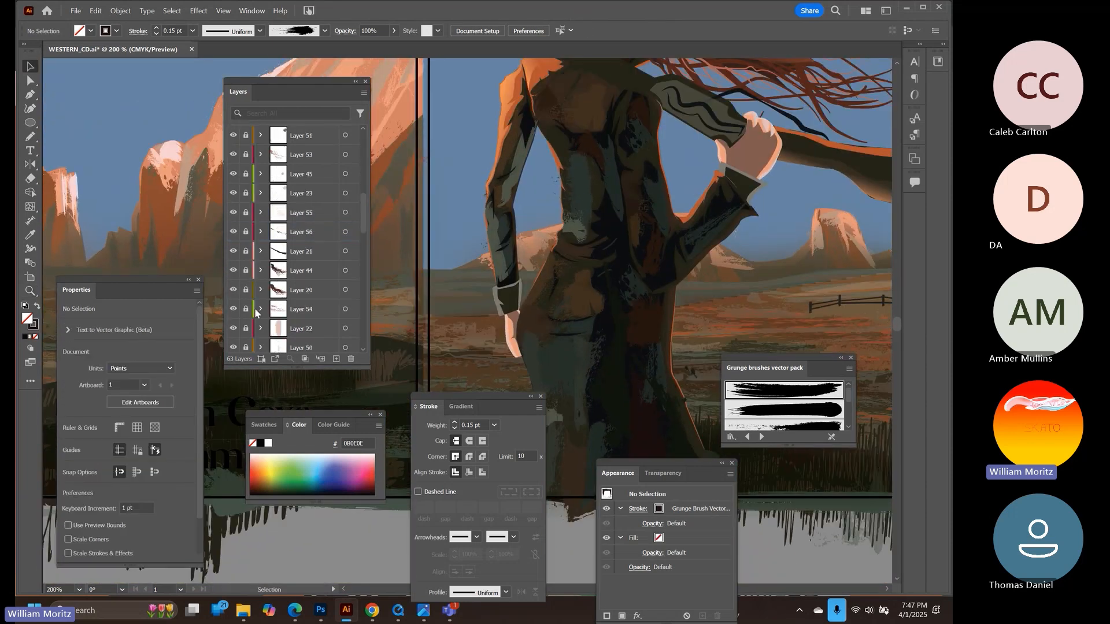
pyautogui.scroll(-3, 255, 312)
pyautogui.click(582, 195)
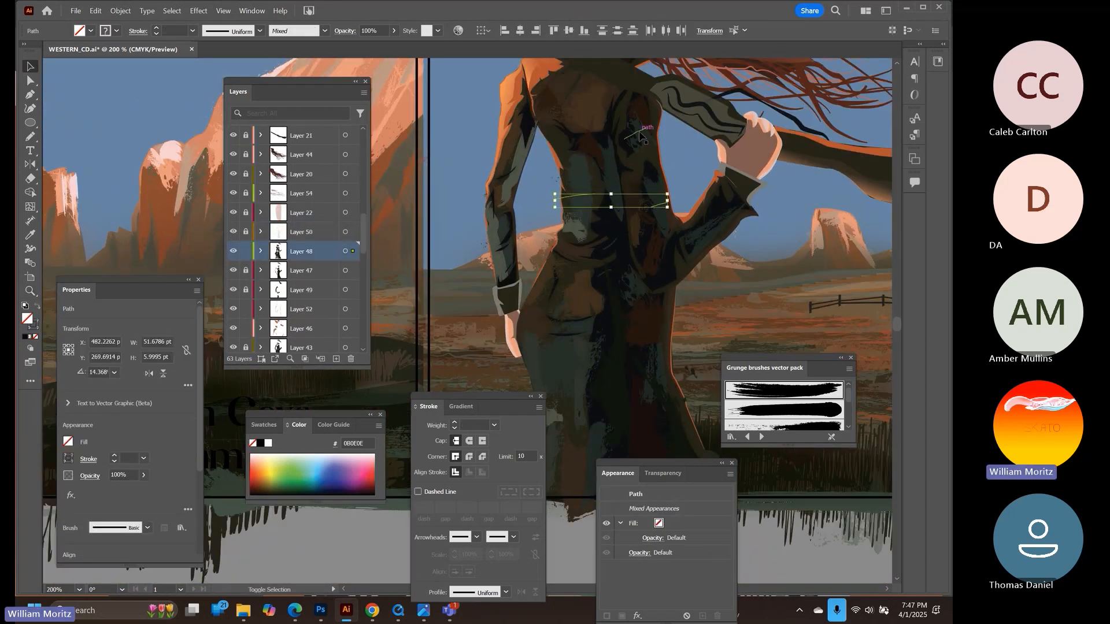
pyautogui.keyDown('shift'); pyautogui.click(572, 296); pyautogui.keyUp('shift')
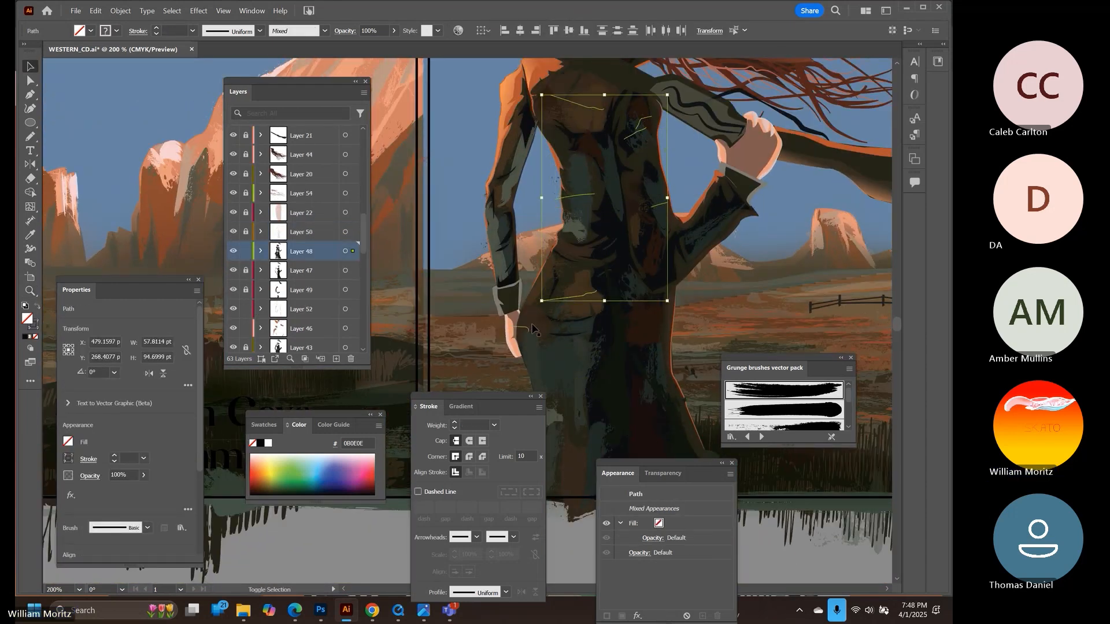
pyautogui.keyDown('shift'); pyautogui.click(719, 273); pyautogui.keyUp('shift')
# Paste the copied coat strokes into Layer 65 and set them in the sky beside the rider
pyautogui.click(299, 241)
pyautogui.hscroll(-10, 617, 179)
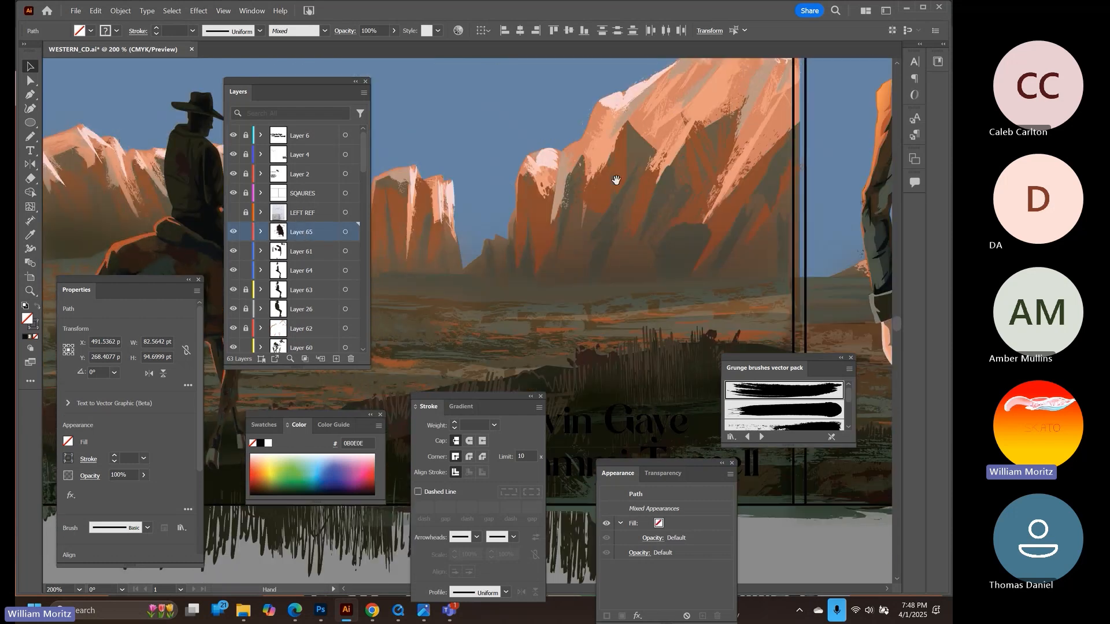
pyautogui.hotkey('ctrl', 'v')
pyautogui.moveTo(495, 225); pyautogui.dragTo(768, 110)
pyautogui.click(615, 119)
# Move a dark green grunge brush stroke from the pasted set onto the rider's sleeve
pyautogui.press('z')
pyautogui.click(574, 227)
pyautogui.press('v')
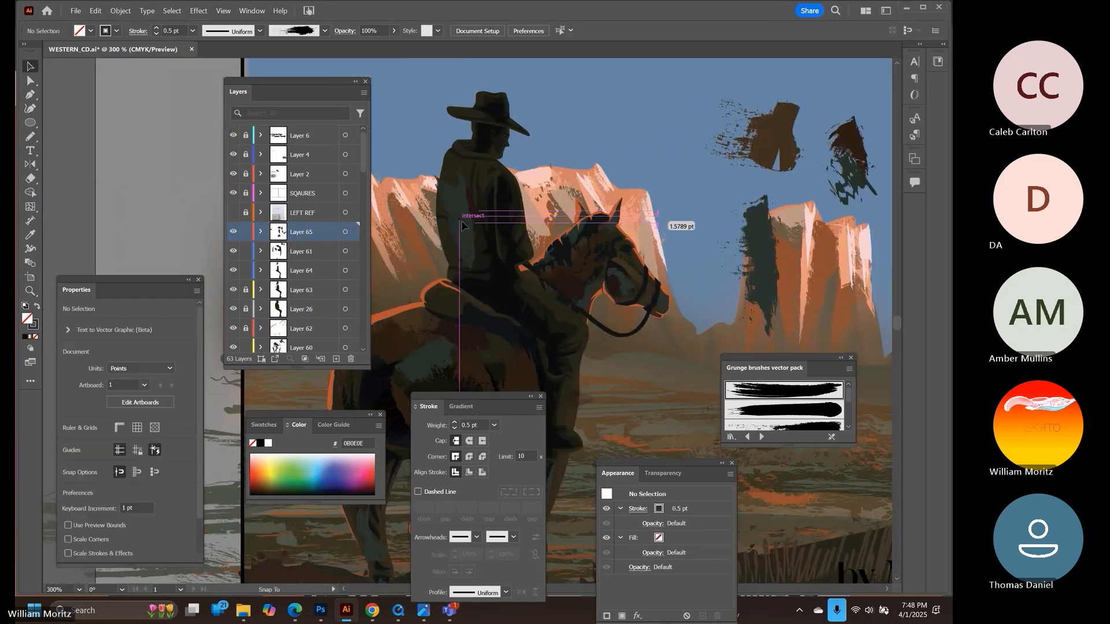
pyautogui.click(531, 265)
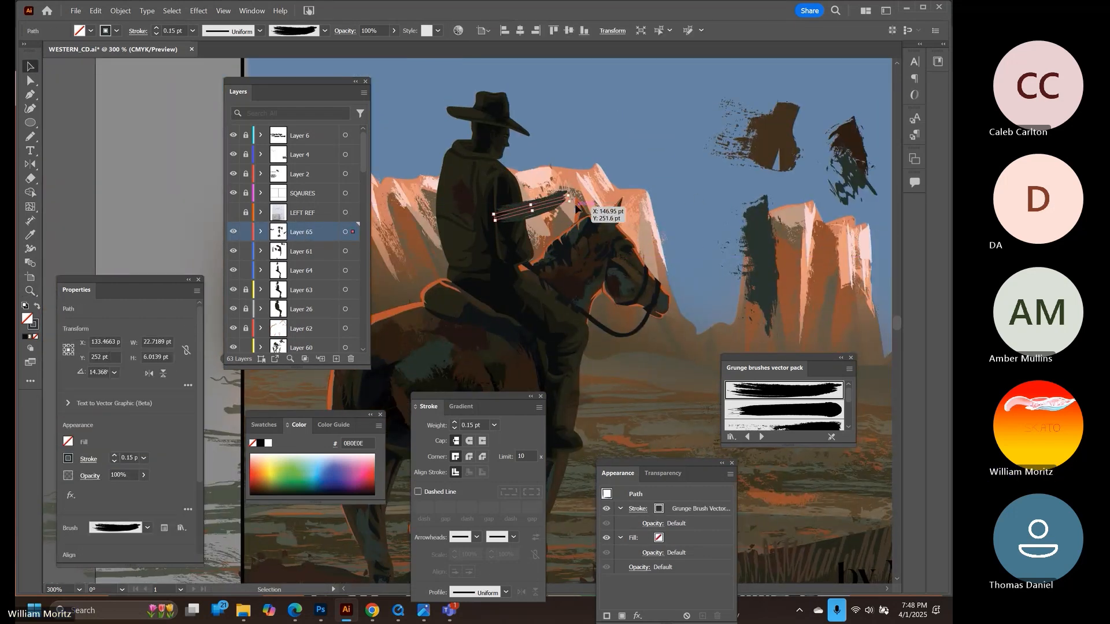
pyautogui.moveTo(531, 200); pyautogui.dragTo(501, 214)
# Set the sleeve stroke's weight to 0.1 pt and align it lengthwise along the rider's upper arm
pyautogui.press('z')
pyautogui.click(466, 272)
pyautogui.click(466, 289)
pyautogui.click(473, 317)
pyautogui.press('v')
pyautogui.click(114, 460)
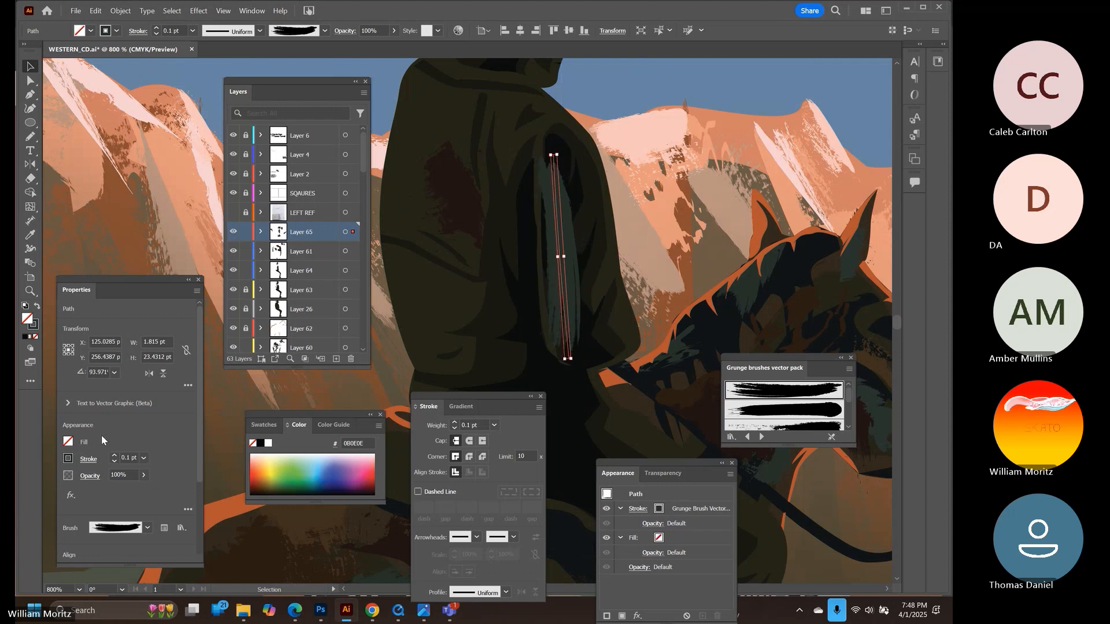
pyautogui.moveTo(554, 173)
pyautogui.mouseDown()
pyautogui.moveTo(569, 234)
pyautogui.moveTo(613, 271)
pyautogui.moveTo(659, 289)
pyautogui.moveTo(565, 306)
pyautogui.moveTo(561, 276)
pyautogui.mouseUp()
# Duplicate the dark green sleeve stroke and position the copy on the rider's jacket
pyautogui.hotkey('ctrl', 'c')
pyautogui.hotkey('ctrl', 'shift', 'a')
pyautogui.moveTo(559, 231); pyautogui.dragTo(649, 160)
pyautogui.hotkey('ctrl', 'v')
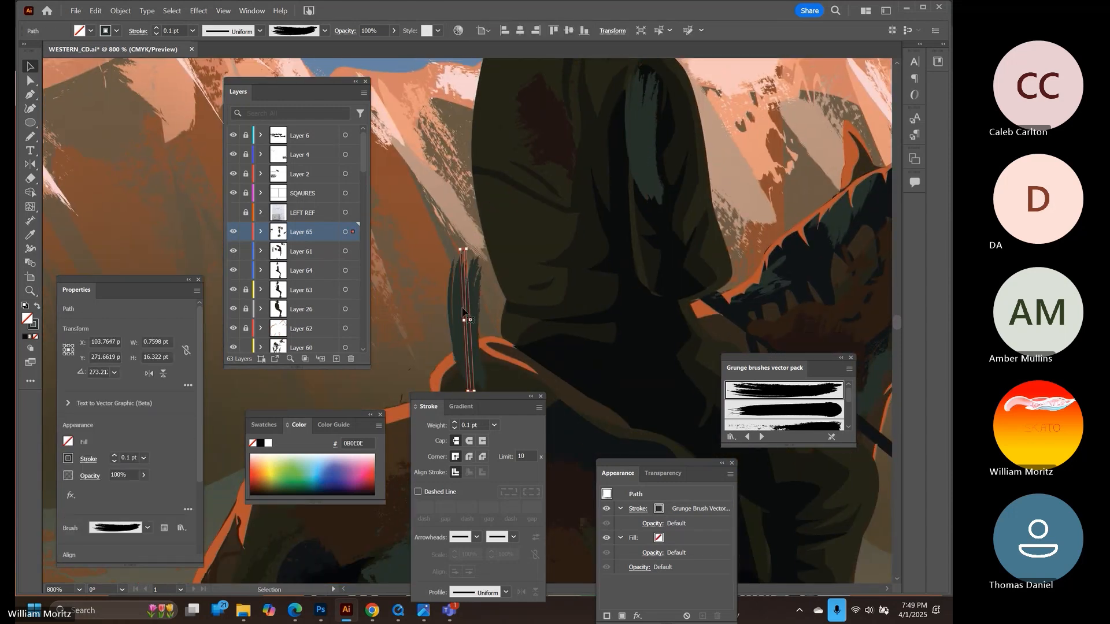
pyautogui.moveTo(466, 318); pyautogui.dragTo(509, 238)
pyautogui.moveTo(556, 282)
pyautogui.mouseDown()
pyautogui.moveTo(409, 141)
pyautogui.moveTo(620, 259)
pyautogui.moveTo(607, 270)
pyautogui.mouseUp()
pyautogui.moveTo(619, 322); pyautogui.dragTo(660, 280)
# Move a brown grunge brush stroke onto the rider's upper back and set its weight to 0.15 pt
pyautogui.moveTo(605, 263)
pyautogui.mouseDown()
pyautogui.moveTo(617, 252)
pyautogui.moveTo(543, 231)
pyautogui.moveTo(517, 139)
pyautogui.mouseUp()
pyautogui.hotkey('ctrl', '-')
pyautogui.hotkey('ctrl', '-')
pyautogui.click(581, 225)
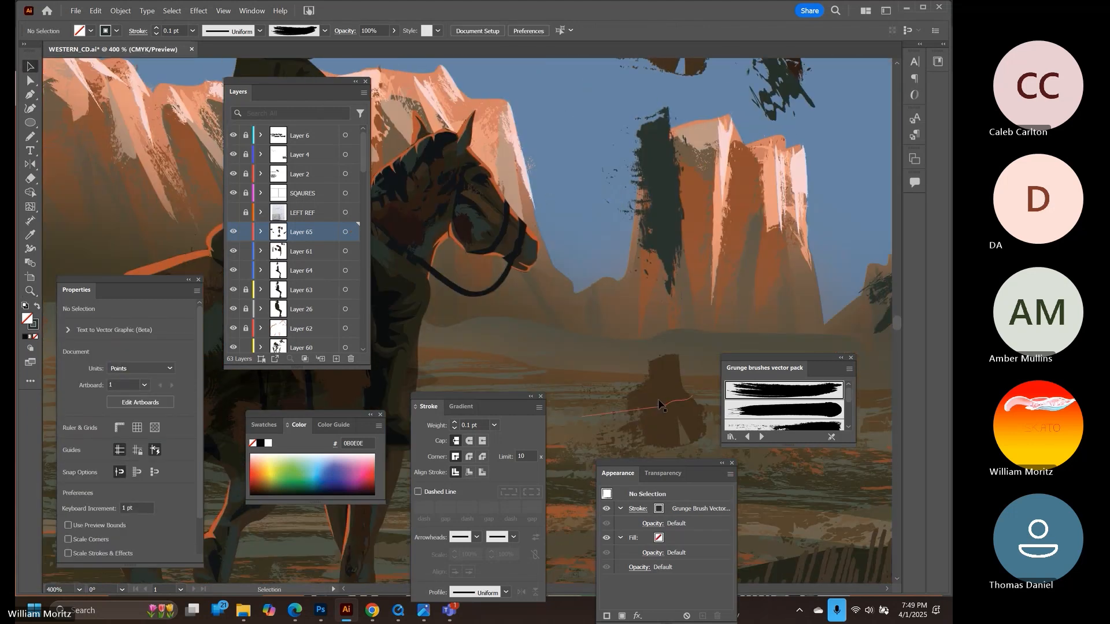
pyautogui.moveTo(647, 399); pyautogui.dragTo(586, 224)
pyautogui.moveTo(638, 210)
pyautogui.mouseDown()
pyautogui.moveTo(537, 230)
pyautogui.moveTo(712, 233)
pyautogui.moveTo(435, 149)
pyautogui.moveTo(446, 165)
pyautogui.mouseUp()
pyautogui.click(114, 461)
pyautogui.click(462, 174)
pyautogui.moveTo(446, 168)
pyautogui.mouseDown()
pyautogui.moveTo(509, 277)
pyautogui.moveTo(455, 322)
pyautogui.mouseUp()
pyautogui.hotkey('ctrl', '+')
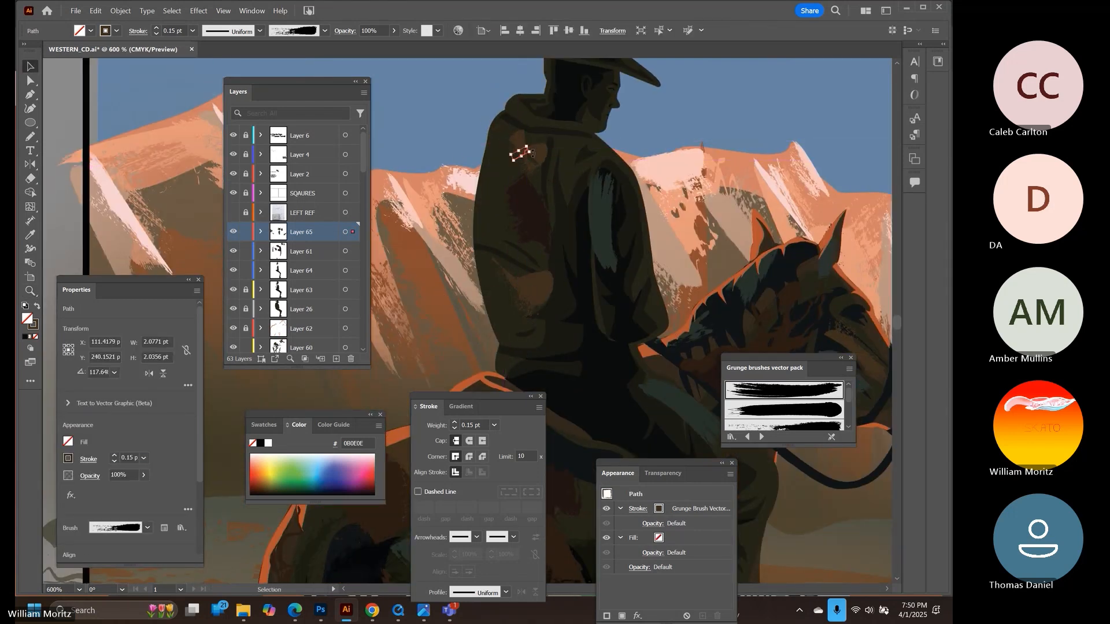
# Place a dark reddish-brown brush stroke on the lower back of the rider's jacket
pyautogui.keyDown('alt'); pyautogui.click(788, 245); pyautogui.keyUp('alt')
pyautogui.moveTo(850, 230)
pyautogui.mouseDown()
pyautogui.moveTo(515, 223)
pyautogui.moveTo(715, 182)
pyautogui.mouseUp()
pyautogui.moveTo(715, 183); pyautogui.dragTo(407, 278)
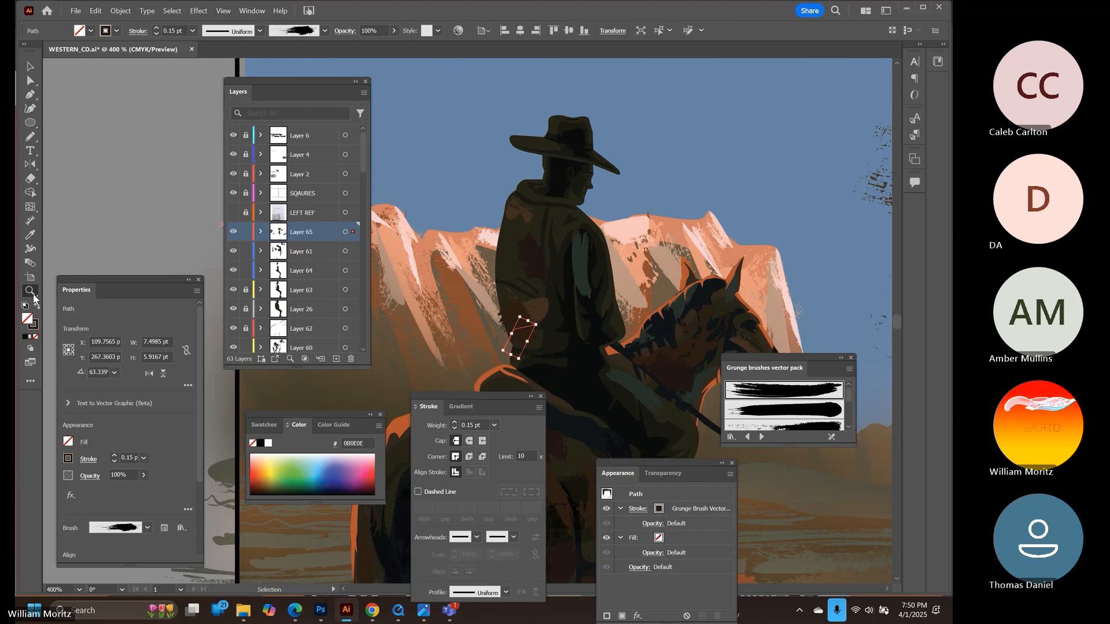
pyautogui.click(485, 346)
pyautogui.click(485, 347)
pyautogui.press('v')
# Place another small 0.15 pt brush stroke on the back edge of the rider's jacket
pyautogui.moveTo(517, 270); pyautogui.dragTo(643, 388)
pyautogui.moveTo(643, 388)
pyautogui.mouseDown()
pyautogui.moveTo(466, 251)
pyautogui.moveTo(526, 265)
pyautogui.moveTo(431, 275)
pyautogui.mouseUp()
pyautogui.moveTo(468, 253)
pyautogui.mouseDown()
pyautogui.moveTo(484, 227)
pyautogui.moveTo(457, 218)
pyautogui.moveTo(423, 254)
pyautogui.mouseUp()
pyautogui.click(515, 228)
pyautogui.press('z')
pyautogui.keyDown('alt'); pyautogui.click(399, 224); pyautogui.keyUp('alt')
pyautogui.press('v')
pyautogui.scroll(3, 440, 237)
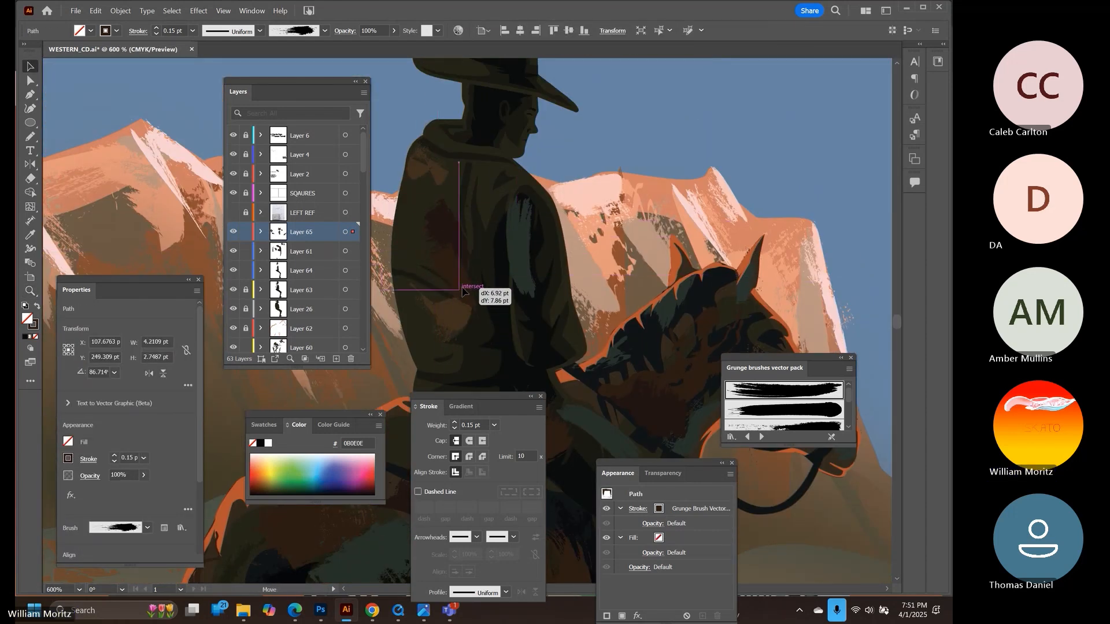
pyautogui.moveTo(463, 289); pyautogui.dragTo(463, 289)
# Move another brush stroke onto the rider's hip above the saddle and set its weight to 0.15 pt
pyautogui.hscroll(5, 463, 289)
pyautogui.moveTo(803, 295); pyautogui.dragTo(678, 251)
pyautogui.click(128, 457)
pyautogui.write('0.15')
pyautogui.press('Return')
pyautogui.moveTo(595, 252)
pyautogui.mouseDown()
pyautogui.moveTo(693, 249)
pyautogui.moveTo(530, 239)
pyautogui.moveTo(512, 328)
pyautogui.mouseUp()
pyautogui.hscroll(-5, 636, 246)
pyautogui.scroll(-2, 549, 243)
pyautogui.moveTo(527, 317)
pyautogui.mouseDown()
pyautogui.moveTo(511, 361)
pyautogui.moveTo(532, 298)
pyautogui.mouseUp()
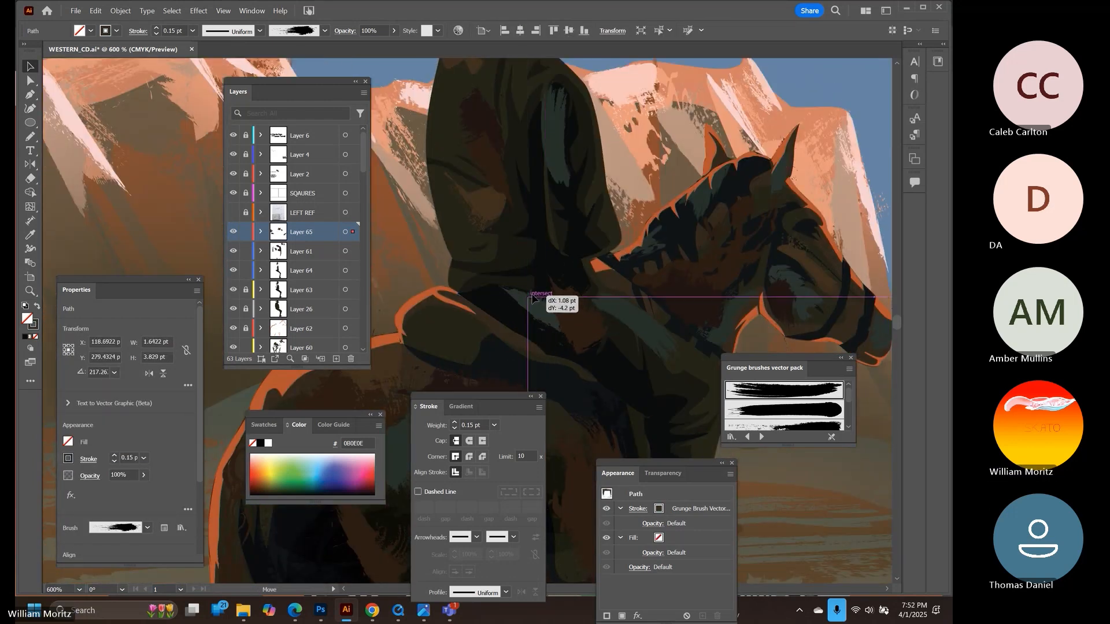
# Bring the next brown brush stroke over to the rider and set its weight to 0.15 pt
pyautogui.scroll(3, 615, 329)
pyautogui.moveTo(873, 188)
pyautogui.mouseDown()
pyautogui.moveTo(763, 124)
pyautogui.moveTo(751, 155)
pyautogui.moveTo(590, 129)
pyautogui.moveTo(570, 152)
pyautogui.moveTo(561, 144)
pyautogui.mouseUp()
pyautogui.scroll(-2, 763, 174)
pyautogui.click(129, 457)
pyautogui.write('0.15')
pyautogui.press('Return')
pyautogui.scroll(3, 589, 128)
# Adjust the placement of the brown brush stroke on the rider and deselect it
pyautogui.hotkey('ctrl', 'space')
pyautogui.click(469, 214)
pyautogui.click(493, 301)
pyautogui.moveTo(613, 179); pyautogui.dragTo(572, 194)
pyautogui.moveTo(582, 201); pyautogui.dragTo(620, 212)
pyautogui.click(589, 250)
# Move the speckled dark green brush stroke onto the hem of the rider's jacket and rotate it along the hem
pyautogui.scroll(-3, 589, 251)
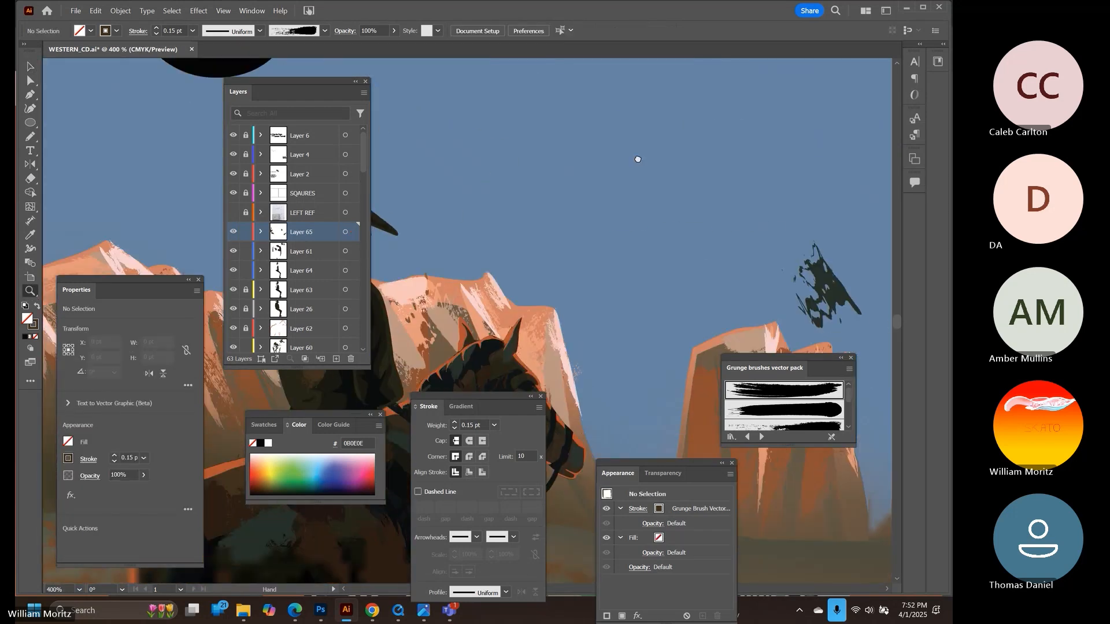
pyautogui.moveTo(726, 149); pyautogui.dragTo(431, 238)
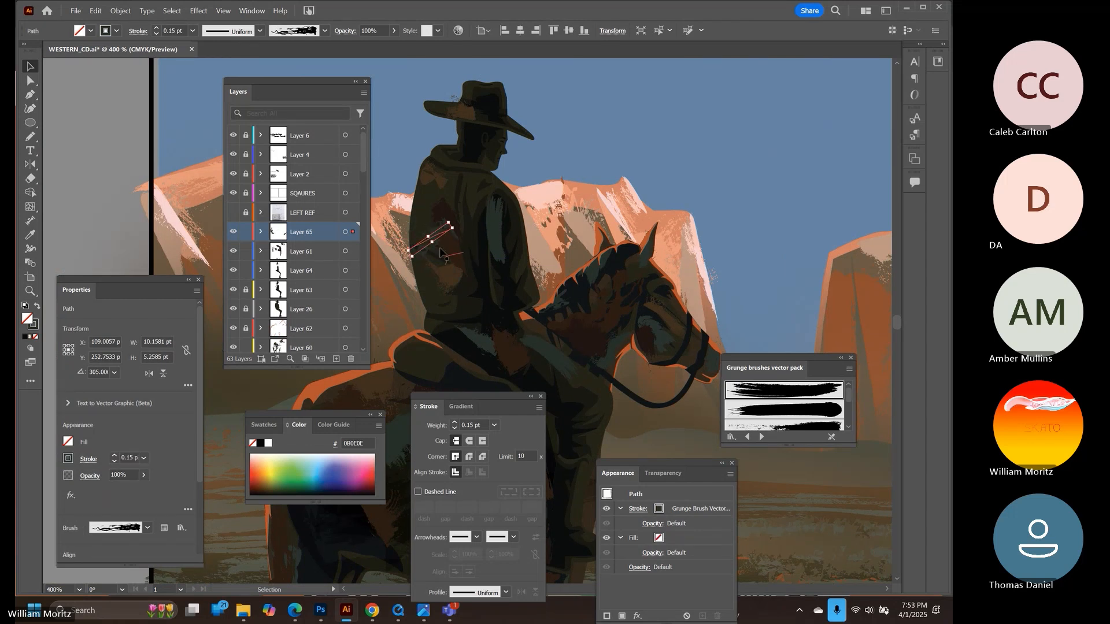
pyautogui.hotkey('ctrl', '=')
pyautogui.scroll(-3, 470, 254)
pyautogui.moveTo(470, 188)
pyautogui.mouseDown()
pyautogui.moveTo(509, 230)
pyautogui.moveTo(517, 317)
pyautogui.mouseUp()
pyautogui.moveTo(556, 298); pyautogui.dragTo(560, 315)
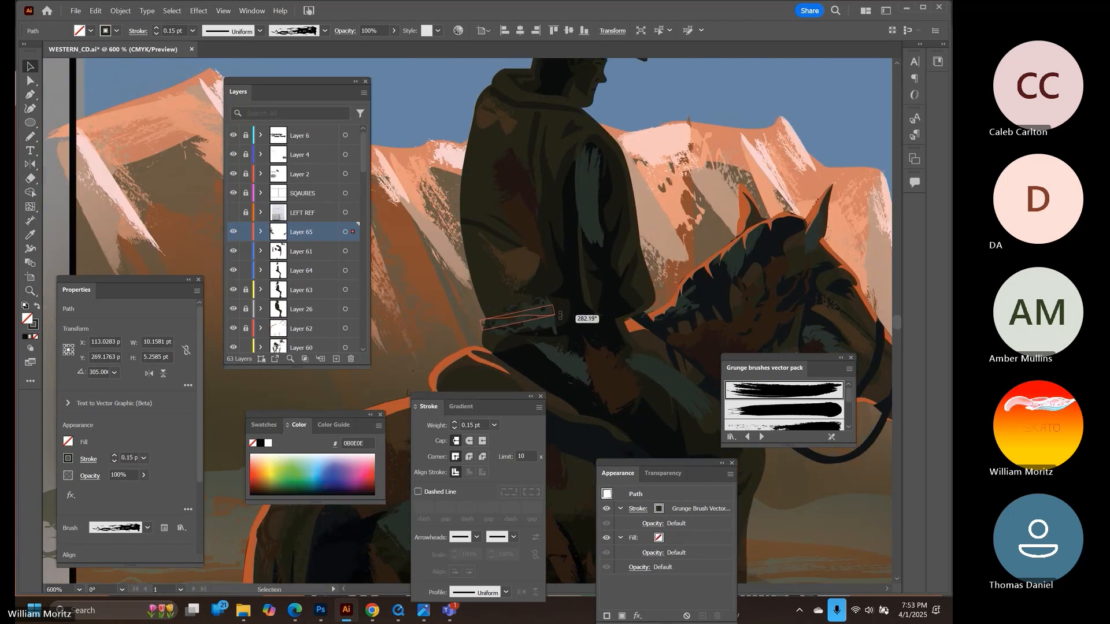
pyautogui.moveTo(493, 307); pyautogui.dragTo(498, 308)
pyautogui.moveTo(533, 304)
pyautogui.mouseDown()
pyautogui.moveTo(578, 322)
pyautogui.moveTo(542, 316)
pyautogui.mouseUp()
# Add the speckled green texture stroke to the saddle area below the rider and adjust its angle
pyautogui.click(659, 197)
pyautogui.moveTo(658, 192); pyautogui.dragTo(573, 66)
pyautogui.click(470, 191)
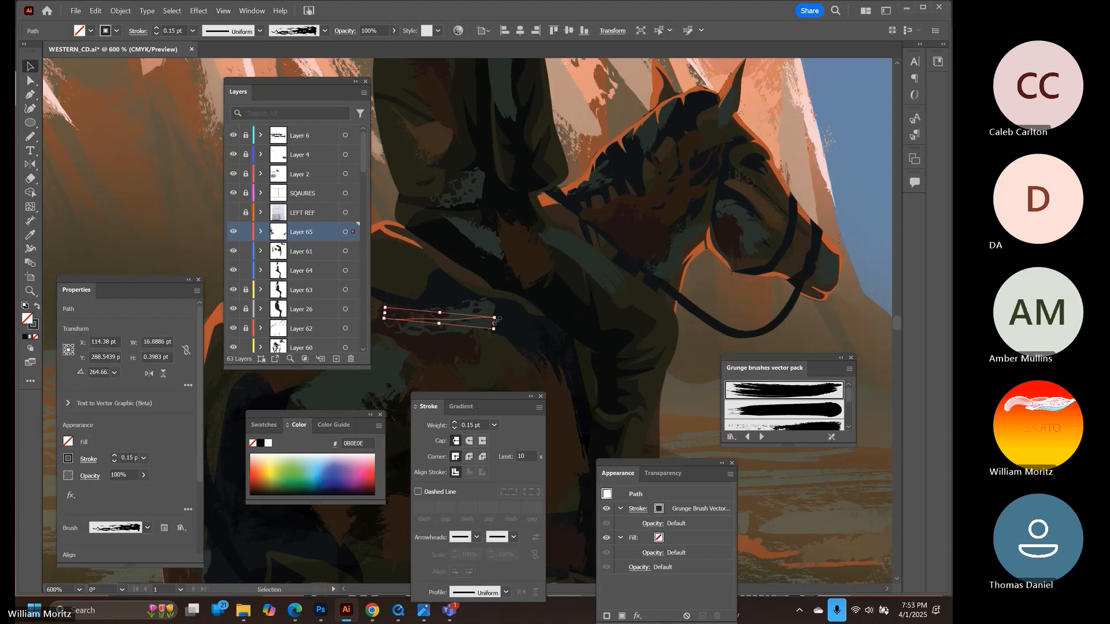
pyautogui.moveTo(496, 320)
pyautogui.mouseDown()
pyautogui.moveTo(503, 309)
pyautogui.moveTo(582, 305)
pyautogui.mouseUp()
pyautogui.moveTo(649, 343)
pyautogui.mouseDown()
pyautogui.moveTo(598, 310)
pyautogui.moveTo(612, 293)
pyautogui.moveTo(620, 364)
pyautogui.moveTo(621, 312)
pyautogui.mouseUp()
# Deselect the saddle texture and bring another grunge brush stroke from beside the rider onto the jacket
pyautogui.hotkey('ctrl', 'shift', 'a')
pyautogui.hotkey('ctrl', '-')
pyautogui.hotkey('ctrl', '-')
pyautogui.hotkey('ctrl', '-')
pyautogui.moveTo(592, 247); pyautogui.dragTo(456, 236)
pyautogui.moveTo(625, 287)
pyautogui.mouseDown()
pyautogui.moveTo(453, 269)
pyautogui.moveTo(624, 237)
pyautogui.moveTo(504, 195)
pyautogui.mouseUp()
pyautogui.hotkey('ctrl', '+')
pyautogui.hotkey('ctrl', '+')
pyautogui.hotkey('ctrl', '+')
# Set the jacket brush stroke's weight to 0.3 pt and place it on the upper and lower back
pyautogui.click(114, 462)
pyautogui.moveTo(508, 327)
pyautogui.mouseDown()
pyautogui.moveTo(508, 231)
pyautogui.moveTo(508, 258)
pyautogui.moveTo(498, 243)
pyautogui.moveTo(517, 215)
pyautogui.moveTo(566, 225)
pyautogui.mouseUp()
pyautogui.click(114, 461)
pyautogui.scroll(-3, 563, 234)
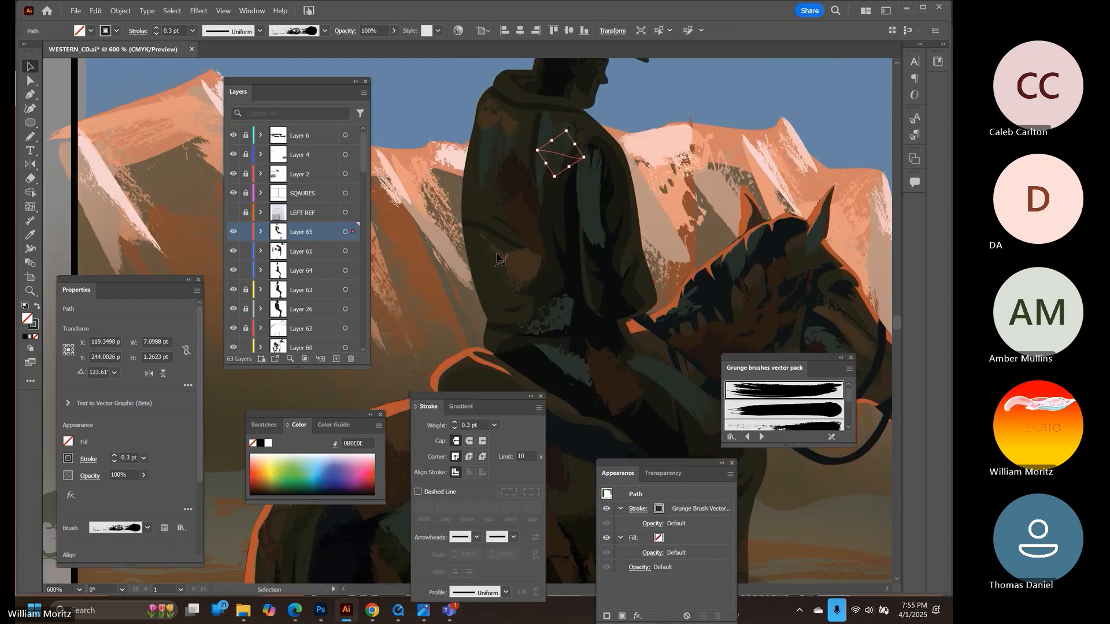
pyautogui.moveTo(578, 134)
pyautogui.mouseDown()
pyautogui.moveTo(483, 322)
pyautogui.moveTo(537, 276)
pyautogui.moveTo(497, 261)
pyautogui.mouseUp()
# Select and copy several texture brush strokes from the horse's body and legs
pyautogui.scroll(-5, 497, 262)
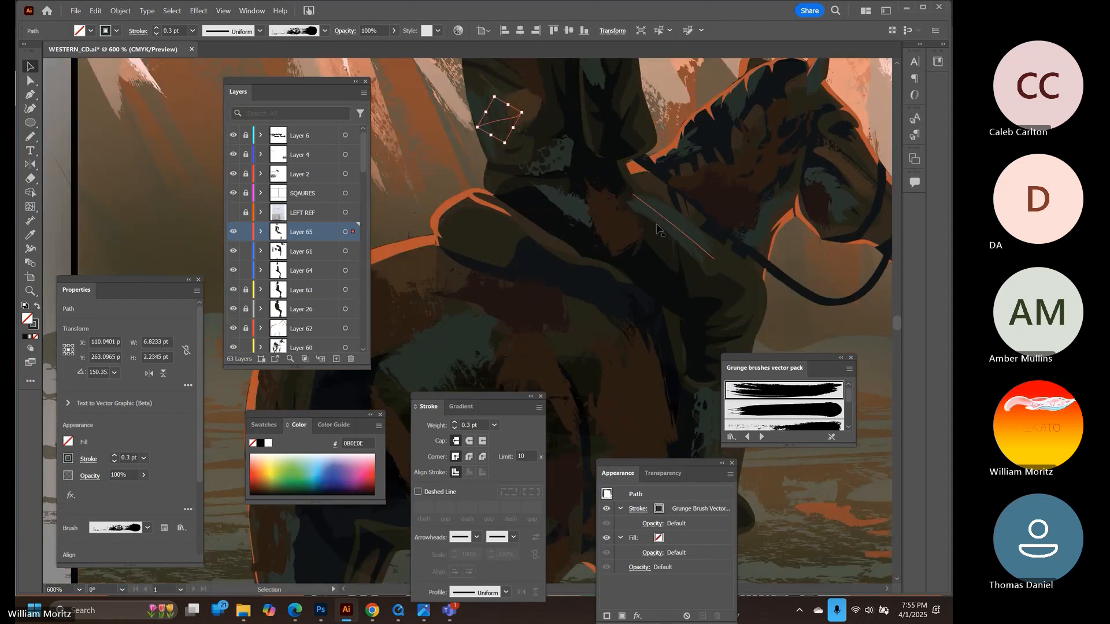
pyautogui.hscroll(-2, 543, 271)
pyautogui.click(557, 288)
pyautogui.scroll(-8, 570, 278)
pyautogui.click(592, 353)
pyautogui.scroll(-10, 594, 356)
pyautogui.hscroll(-3, 555, 341)
pyautogui.keyDown('shift'); pyautogui.click(517, 329); pyautogui.keyUp('shift')
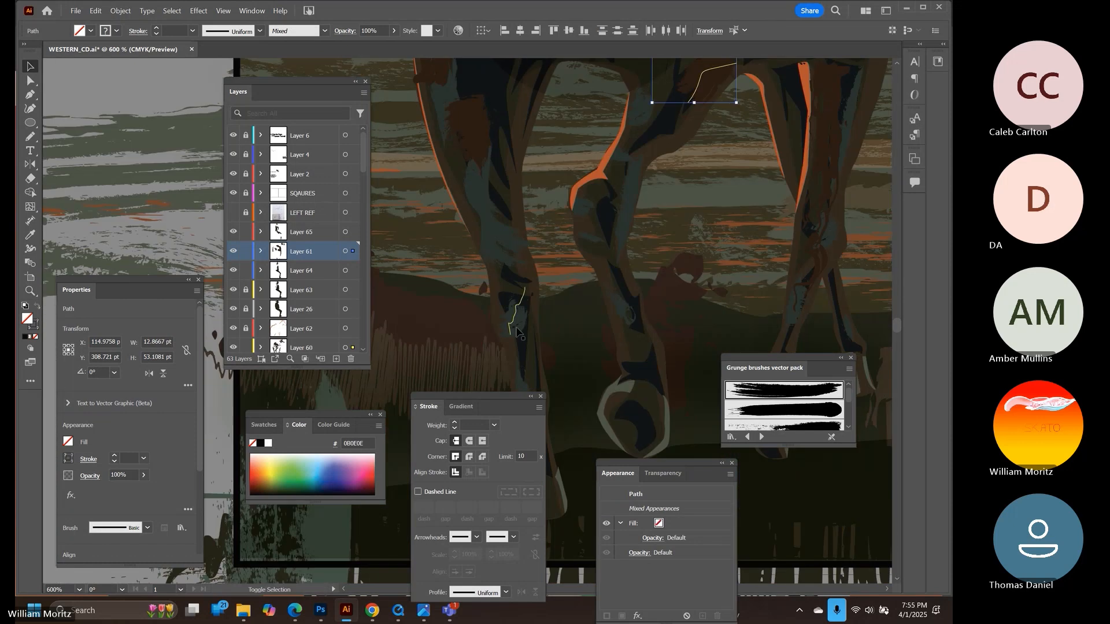
pyautogui.scroll(6, 663, 270)
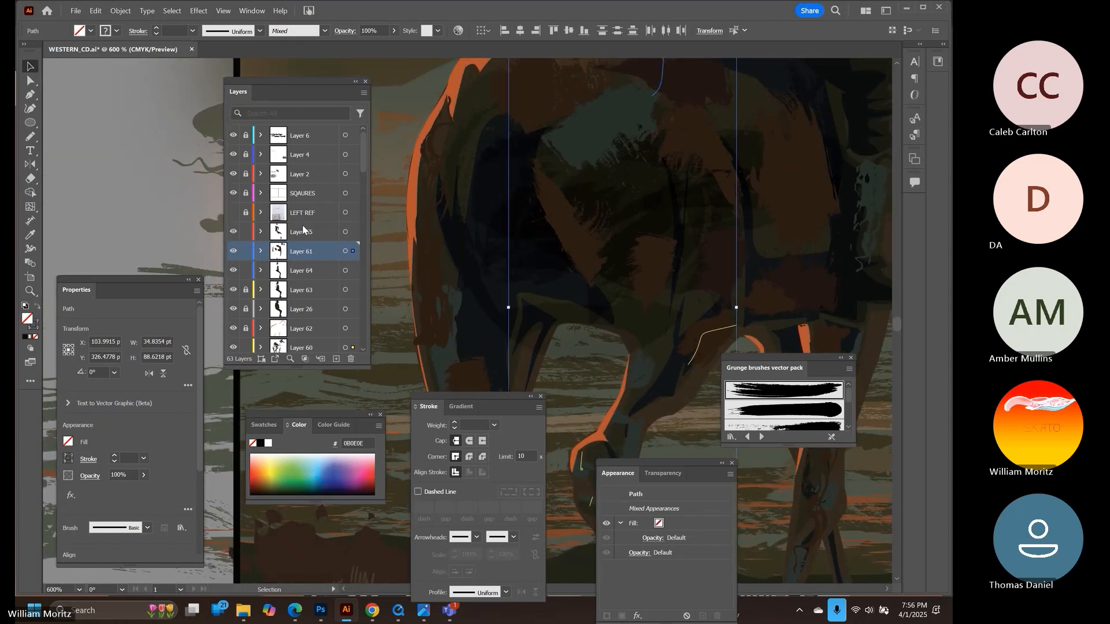
# Lock Layer 65, add a new layer above it, and paste the copied horse strokes there
pyautogui.click(303, 229)
pyautogui.hotkey('ctrl', '-')
pyautogui.scroll(3, 595, 260)
pyautogui.hscroll(-2, 595, 261)
pyautogui.click(247, 232)
pyautogui.hotkey('ctrl', 'v')
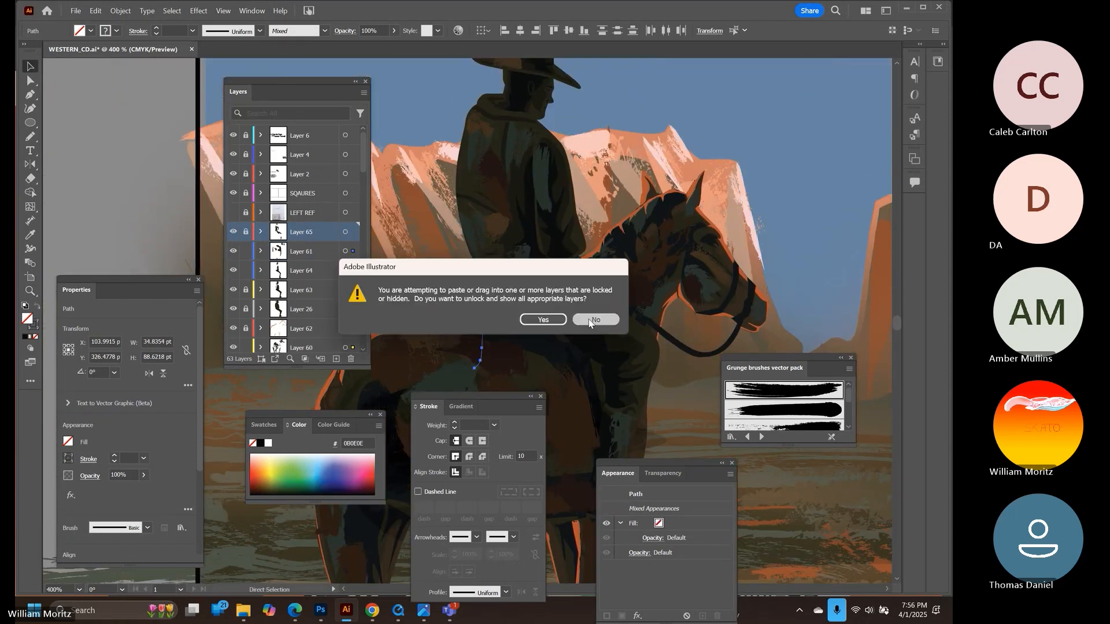
pyautogui.click(590, 321)
pyautogui.click(336, 359)
pyautogui.hotkey('ctrl', 'v')
# Move the pasted strokes clear of the horse and set a small dark green stroke apart in the sky
pyautogui.moveTo(520, 331); pyautogui.dragTo(875, 278)
pyautogui.moveTo(890, 214); pyautogui.dragTo(652, 138)
pyautogui.click(651, 139)
pyautogui.moveTo(545, 291); pyautogui.dragTo(525, 153)
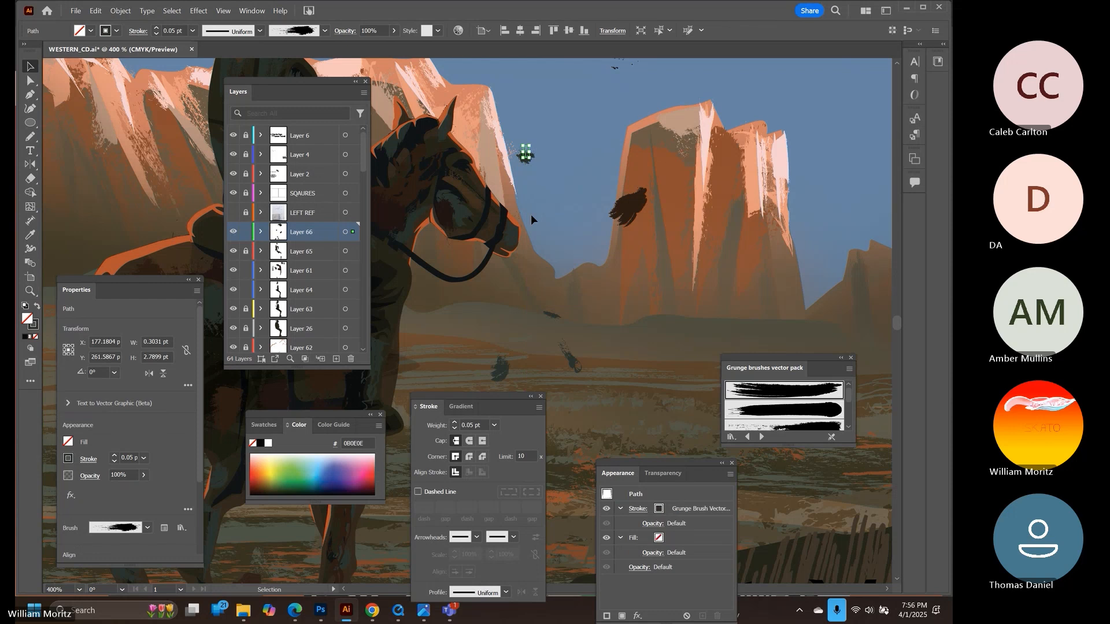
# Place a brown brush stroke on the rider's hat brim and a dark green one on the back of the head
pyautogui.moveTo(532, 218); pyautogui.dragTo(769, 325)
pyautogui.moveTo(762, 257); pyautogui.dragTo(520, 111)
pyautogui.moveTo(502, 170); pyautogui.dragTo(502, 110)
pyautogui.keyDown('shift'); pyautogui.click(501, 111); pyautogui.keyUp('shift')
pyautogui.hotkey('ctrl', '+')
pyautogui.hotkey('ctrl', '+')
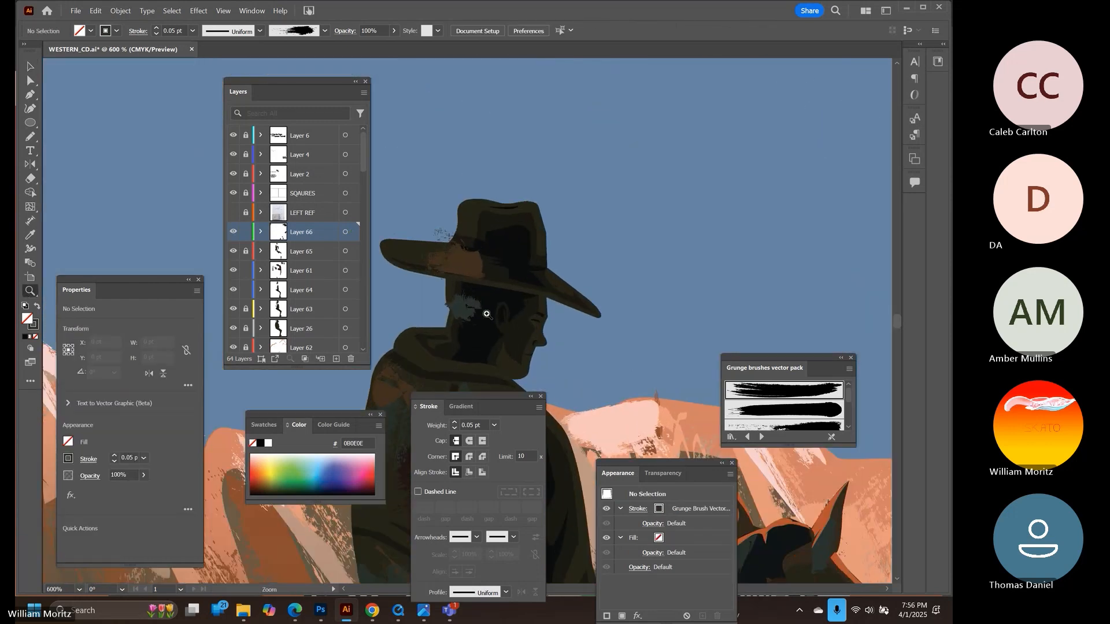
# Place a 0.05 pt dark green brush stroke on the rider's jacket collar
pyautogui.moveTo(468, 329); pyautogui.dragTo(559, 250)
pyautogui.click(559, 251)
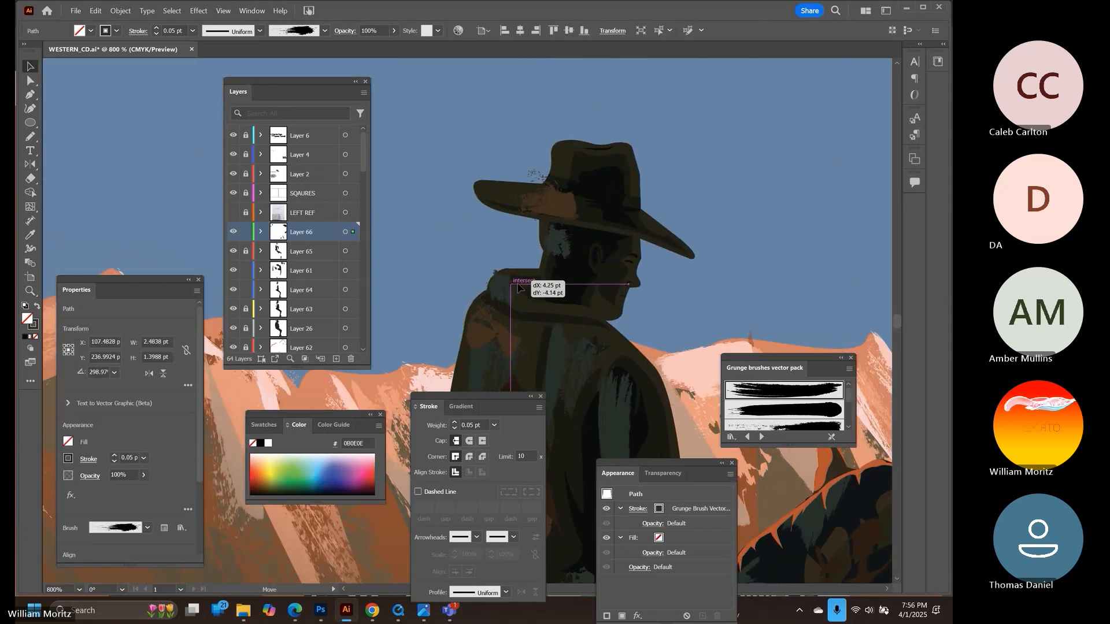
pyautogui.scroll(-3, 803, 165)
# Place an enlarged copy of the dark green collar stroke, about 12 pt wide, on the rider's lower sleeve
pyautogui.moveTo(515, 177)
pyautogui.mouseDown()
pyautogui.moveTo(472, 322)
pyautogui.moveTo(662, 342)
pyautogui.mouseUp()
pyautogui.scroll(-5, 662, 342)
pyautogui.moveTo(675, 151); pyautogui.dragTo(771, 98)
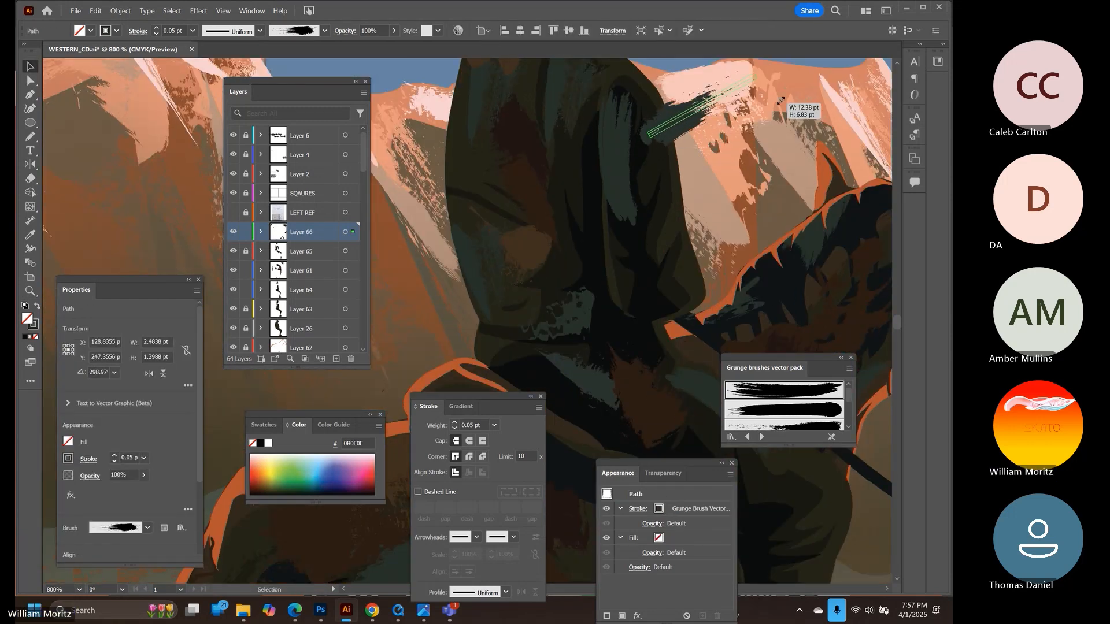
pyautogui.moveTo(711, 132); pyautogui.dragTo(651, 257)
pyautogui.moveTo(710, 225); pyautogui.dragTo(664, 251)
pyautogui.moveTo(672, 246); pyautogui.dragTo(638, 325)
# Place another dark green brush stroke on the rider's leg below the jacket
pyautogui.moveTo(631, 289)
pyautogui.mouseDown()
pyautogui.moveTo(467, 346)
pyautogui.moveTo(708, 304)
pyautogui.moveTo(725, 462)
pyautogui.mouseUp()
pyautogui.scroll(-5, 627, 286)
pyautogui.moveTo(726, 457)
pyautogui.mouseDown()
pyautogui.moveTo(620, 355)
pyautogui.moveTo(702, 319)
pyautogui.moveTo(717, 273)
pyautogui.mouseUp()
pyautogui.click(770, 225)
# Move the 0.15 pt dark green brush stroke from the open ground onto the horse's chest
pyautogui.hotkey('ctrl', '-')
pyautogui.hotkey('ctrl', '-')
pyautogui.moveTo(540, 248); pyautogui.dragTo(569, 231)
pyautogui.click(593, 271)
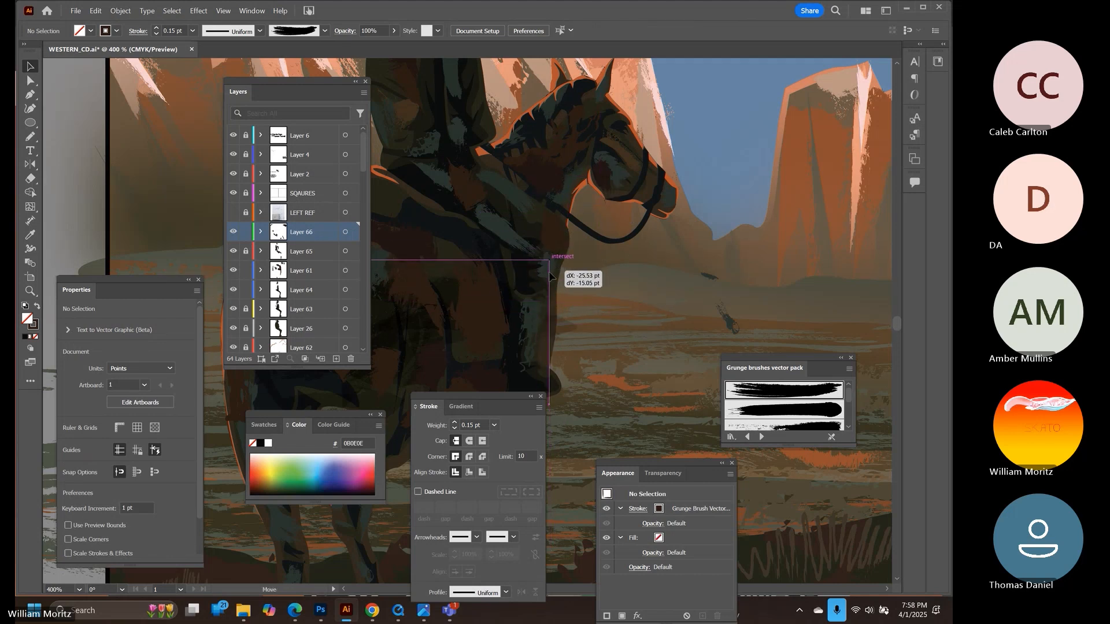
pyautogui.moveTo(705, 307); pyautogui.dragTo(698, 301)
pyautogui.click(669, 105)
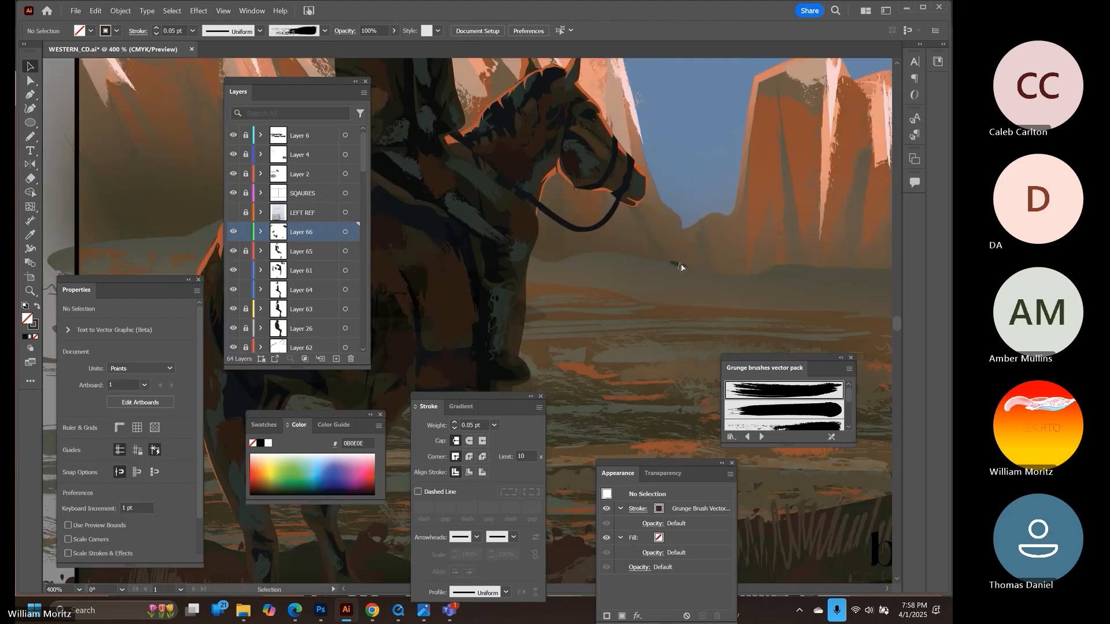
# Remove the leftover small dark strokes from the sky beside the rider
pyautogui.moveTo(520, 107); pyautogui.dragTo(652, 318)
pyautogui.click(652, 317)
pyautogui.keyDown('ctrl'); pyautogui.click(655, 320); pyautogui.keyUp('ctrl')
pyautogui.keyDown('ctrl'); pyautogui.click(656, 318); pyautogui.keyUp('ctrl')
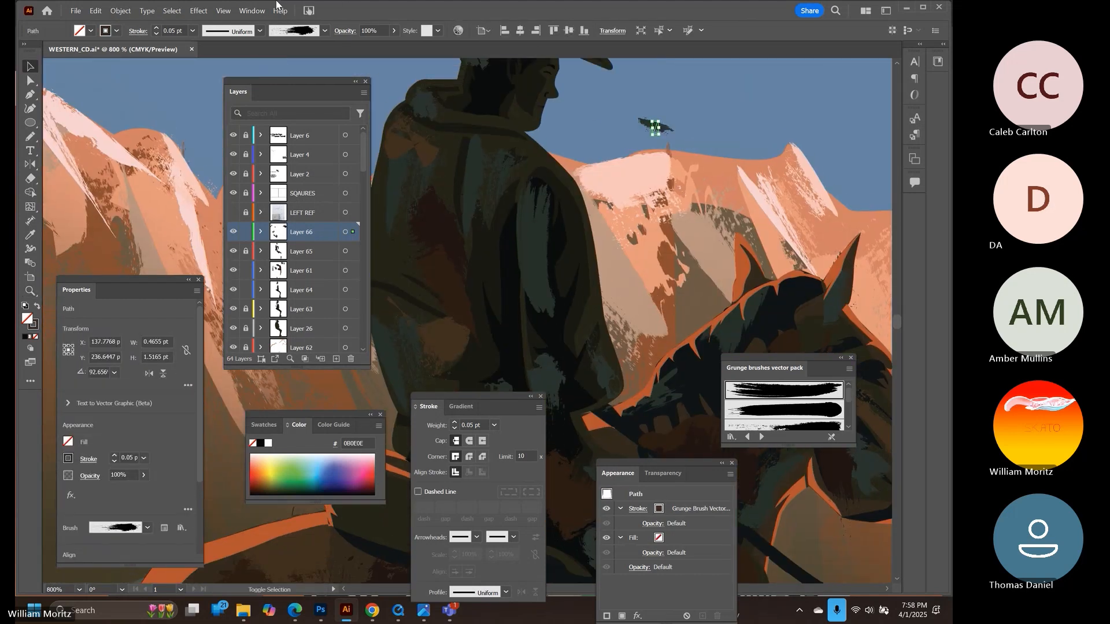
pyautogui.hotkey('ctrl', 'x')
pyautogui.scroll(3, 549, 193)
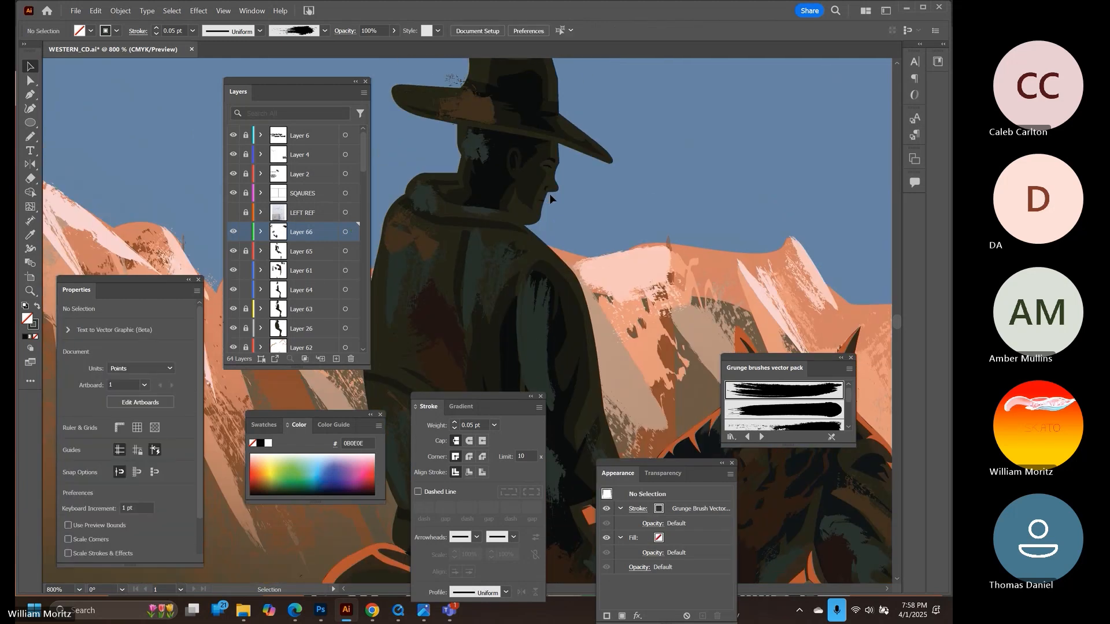
# Bring in a dark brown brush stroke, move it beside the rider and set its weight to 0.15 pt
pyautogui.hotkey('ctrl', 'v')
pyautogui.press('Delete')
pyautogui.moveTo(614, 144); pyautogui.dragTo(942, 158)
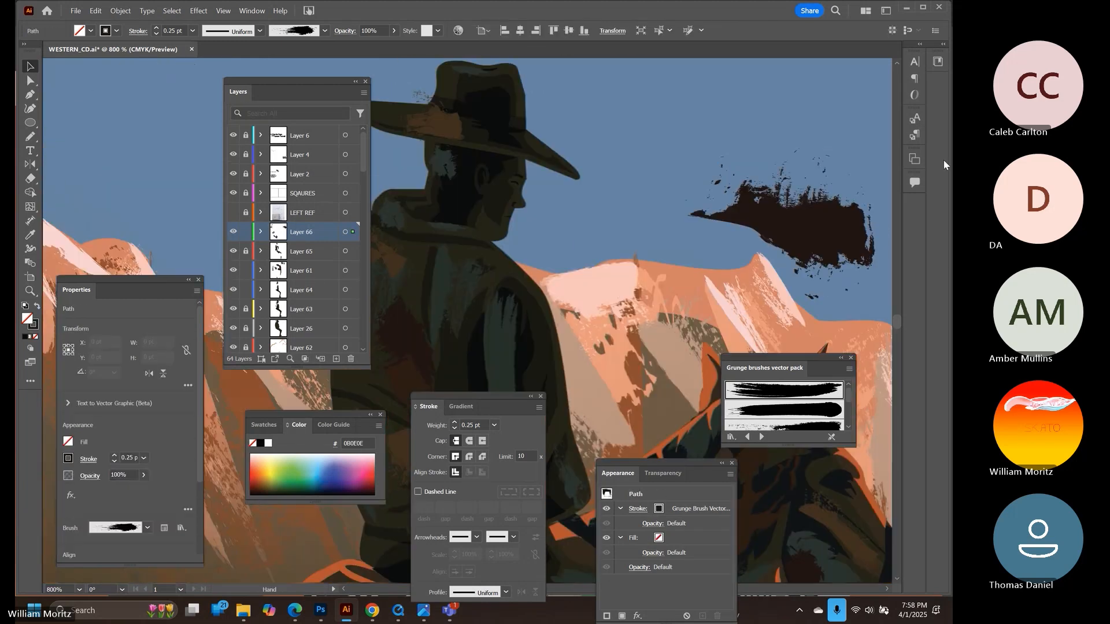
pyautogui.moveTo(763, 231)
pyautogui.mouseDown()
pyautogui.moveTo(439, 194)
pyautogui.moveTo(604, 182)
pyautogui.moveTo(576, 177)
pyautogui.moveTo(578, 191)
pyautogui.mouseUp()
pyautogui.click(129, 458)
pyautogui.write('0.15')
pyautogui.press('Return')
# Place dark brown brush strokes on the back of the rider's neck and, at 0.1 pt, on the hat crown
pyautogui.click(441, 210)
pyautogui.scroll(-1, 442, 209)
pyautogui.moveTo(442, 209)
pyautogui.mouseDown()
pyautogui.moveTo(473, 300)
pyautogui.moveTo(570, 124)
pyautogui.moveTo(601, 164)
pyautogui.mouseUp()
pyautogui.scroll(2, 508, 292)
pyautogui.click(507, 292)
pyautogui.scroll(-5, 784, 397)
pyautogui.click(604, 156)
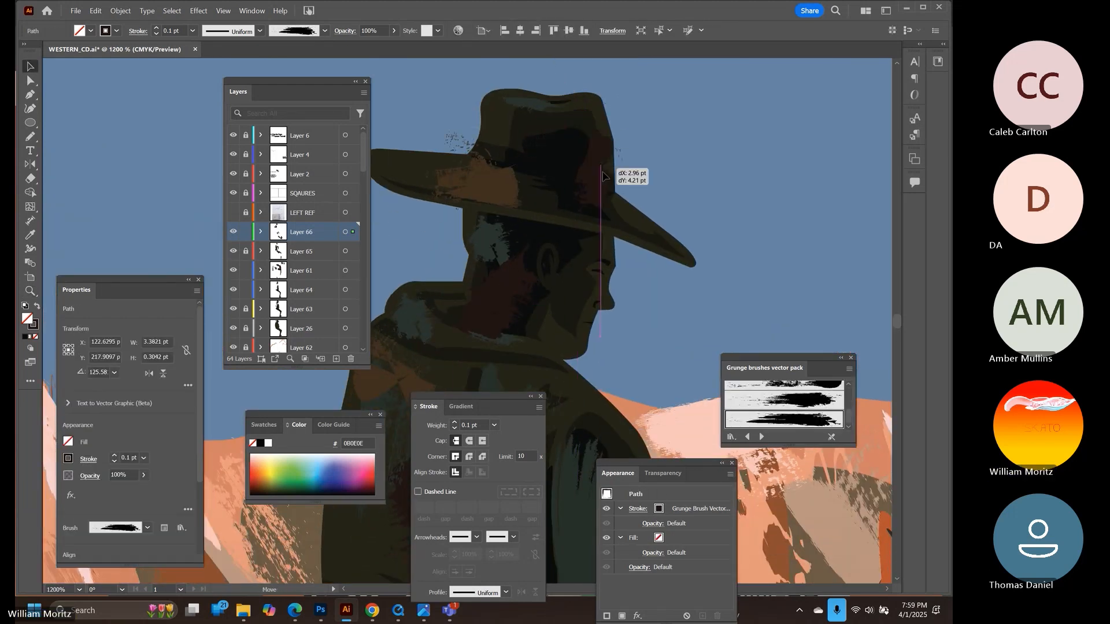
pyautogui.click(573, 242)
pyautogui.keyDown('ctrl'); pyautogui.keyDown('alt'); pyautogui.click(573, 243); pyautogui.keyUp('alt'); pyautogui.keyUp('ctrl')
pyautogui.moveTo(573, 242)
pyautogui.mouseDown()
pyautogui.moveTo(581, 190)
pyautogui.moveTo(642, 161)
pyautogui.moveTo(645, 87)
pyautogui.mouseUp()
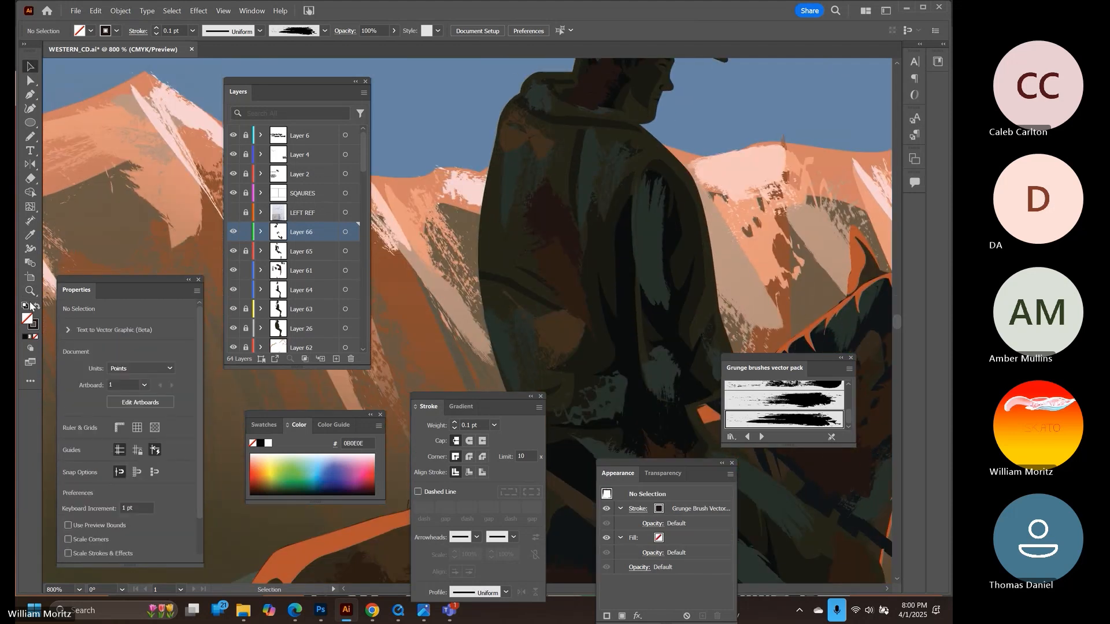
pyautogui.moveTo(645, 174); pyautogui.dragTo(792, 156)
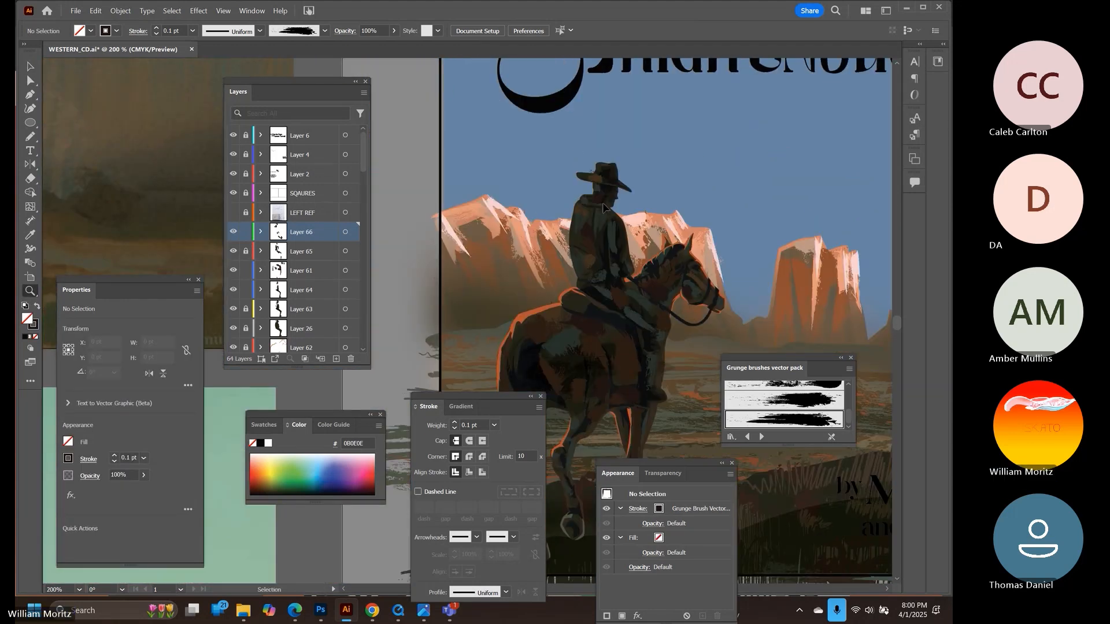
# Sample the horse's orange rim-light colour as the fill, lock Layer 66 and add a new layer above it
pyautogui.press('i')
pyautogui.click(540, 315)
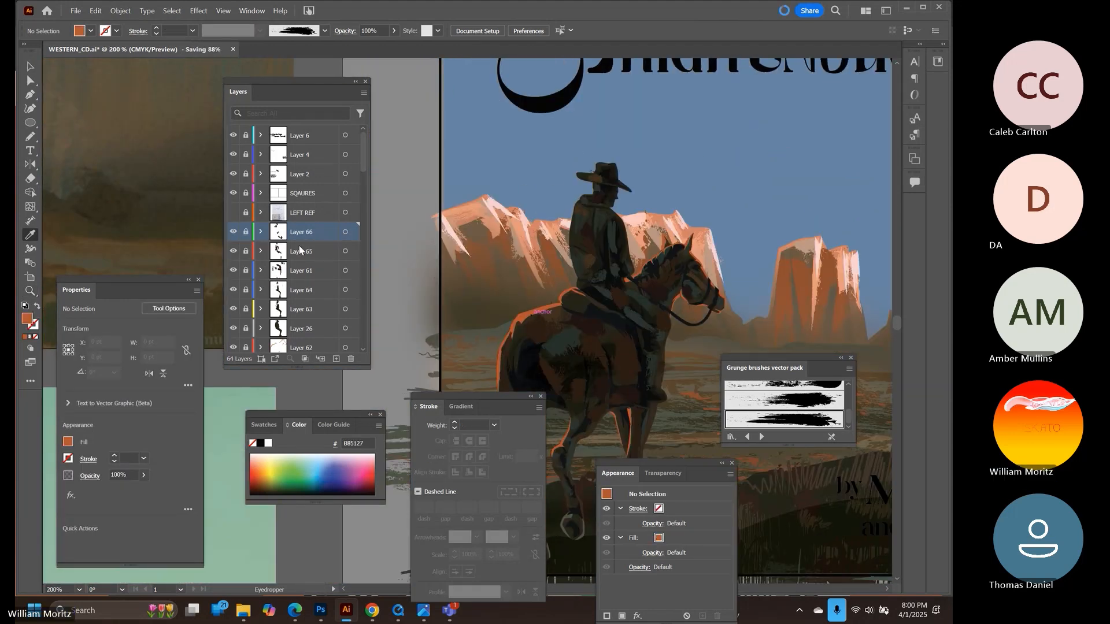
pyautogui.moveTo(563, 128); pyautogui.dragTo(651, 206)
# Draw an orange rim-light shape with the Pen tool around the back, top and front edges of the hat crown
pyautogui.click(33, 97)
pyautogui.click(714, 162)
pyautogui.moveTo(682, 158); pyautogui.dragTo(563, 152)
pyautogui.moveTo(554, 170)
pyautogui.mouseDown()
pyautogui.moveTo(553, 205)
pyautogui.moveTo(611, 164)
pyautogui.mouseUp()
pyautogui.click(549, 222)
pyautogui.click(591, 228)
pyautogui.click(688, 171)
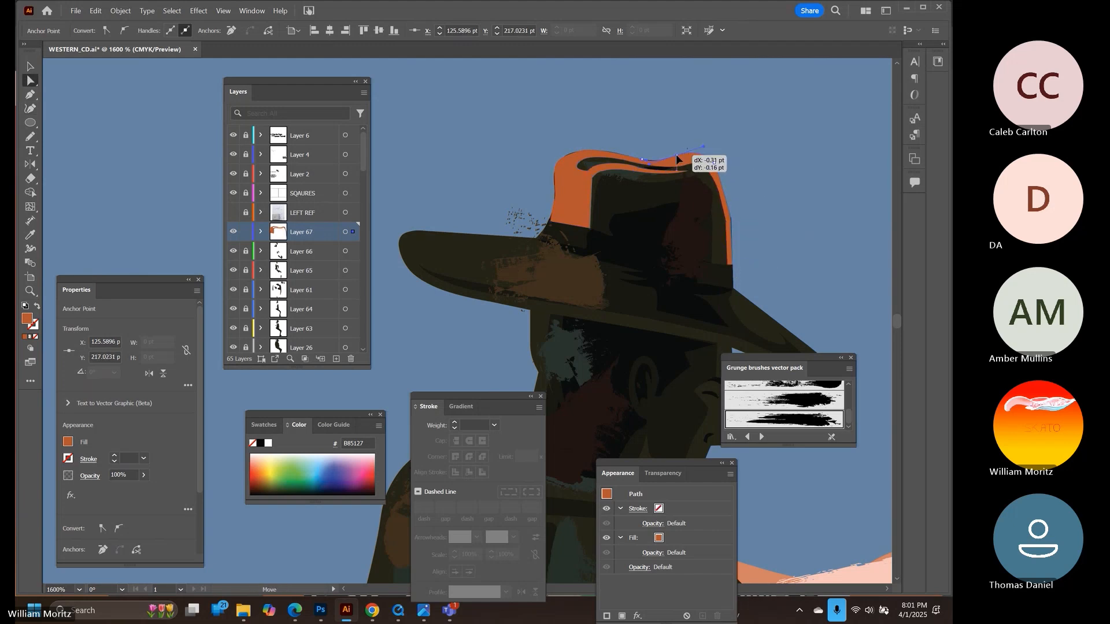
pyautogui.click(442, 187)
pyautogui.moveTo(442, 187); pyautogui.dragTo(516, 149)
# Trace the outer and lower edges of the hat's back brim with the Pen tool and remove the path's fill
pyautogui.press('p')
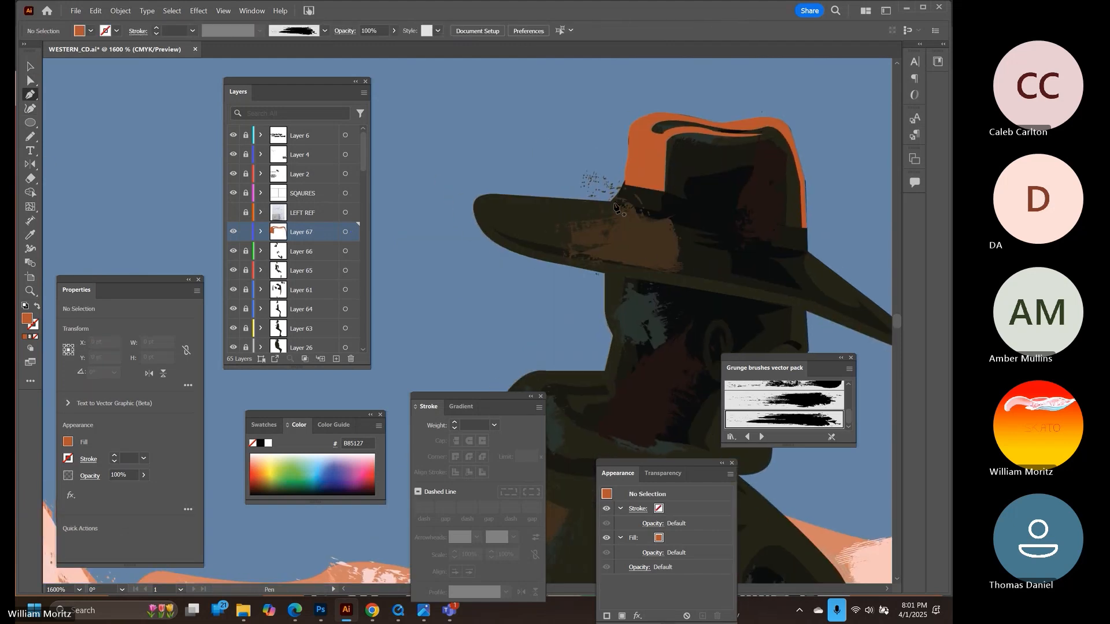
pyautogui.click(611, 203)
pyautogui.moveTo(492, 194); pyautogui.dragTo(476, 205)
pyautogui.click(536, 259)
pyautogui.click(620, 278)
pyautogui.click(717, 293)
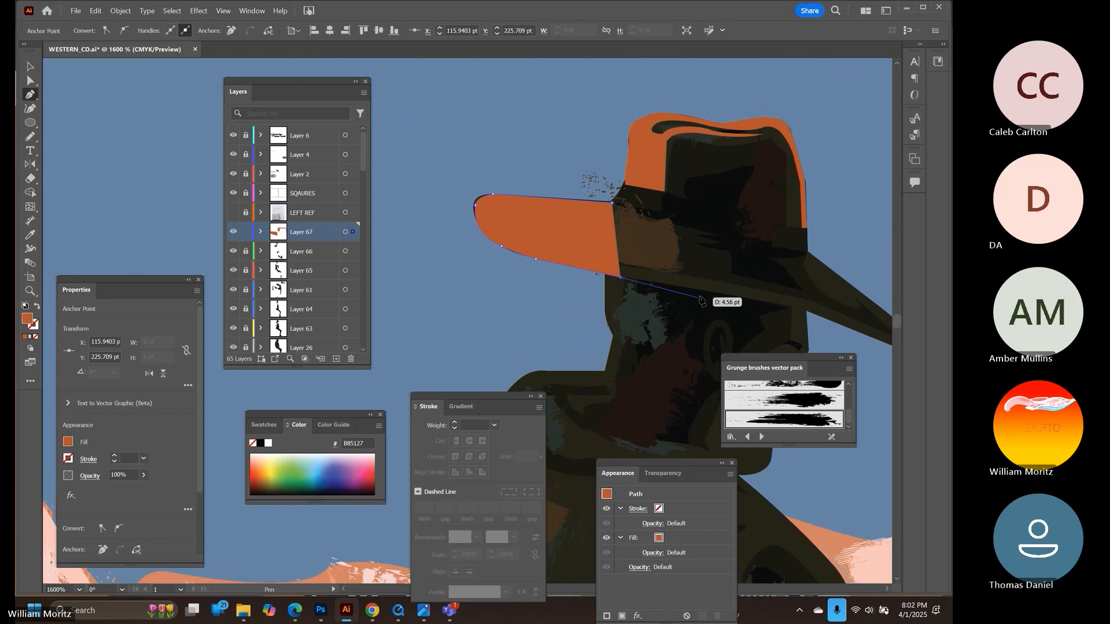
pyautogui.click(769, 302)
pyautogui.hotkey('shift', 'x')
pyautogui.click(35, 336)
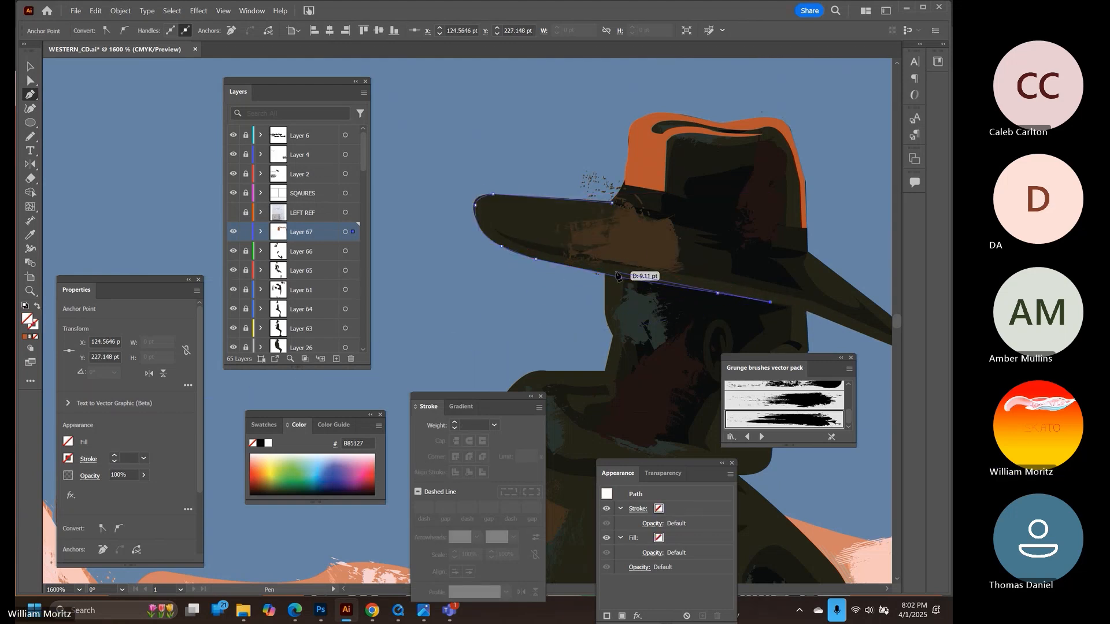
# Close the back brim highlight along its inner edge, fill it with orange BB5127 and refine its rear tip
pyautogui.click(515, 238)
pyautogui.moveTo(507, 226); pyautogui.dragTo(505, 217)
pyautogui.click(581, 225)
pyautogui.click(611, 228)
pyautogui.moveTo(641, 241); pyautogui.dragTo(652, 243)
pyautogui.click(639, 214)
pyautogui.click(611, 203)
pyautogui.click(27, 337)
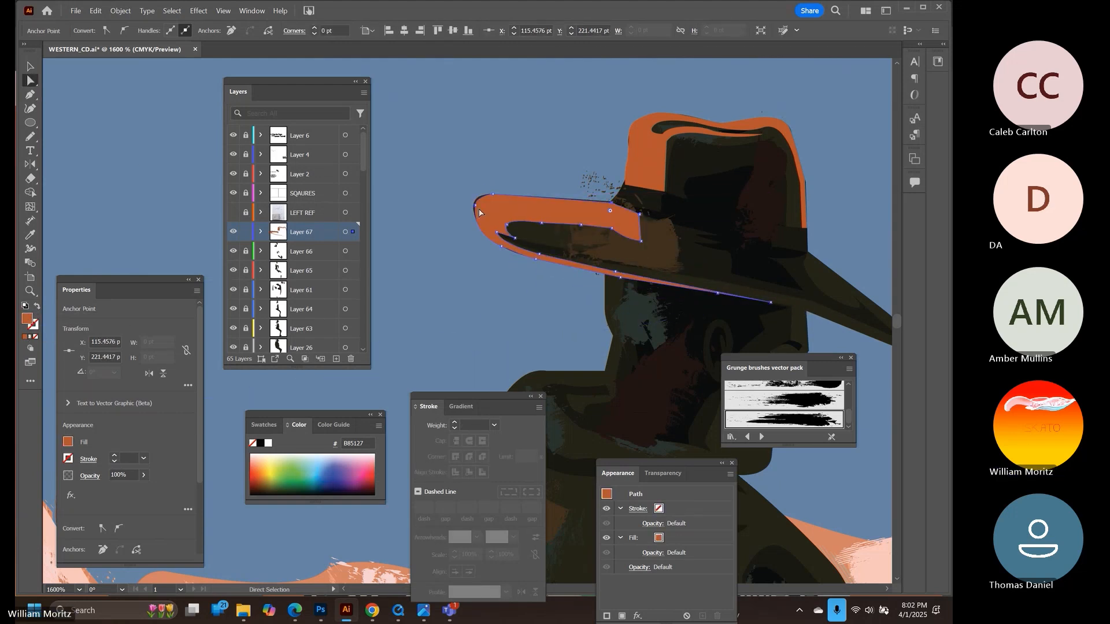
pyautogui.keyDown('ctrl'); pyautogui.click(490, 194); pyautogui.keyUp('ctrl')
# Draw an orange rim-light shape along the upper edge and tip of the hat's front brim
pyautogui.moveTo(890, 226); pyautogui.dragTo(670, 150)
pyautogui.keyDown('ctrl'); pyautogui.click(671, 150); pyautogui.keyUp('ctrl')
pyautogui.click(584, 177)
pyautogui.click(679, 250)
pyautogui.click(693, 271)
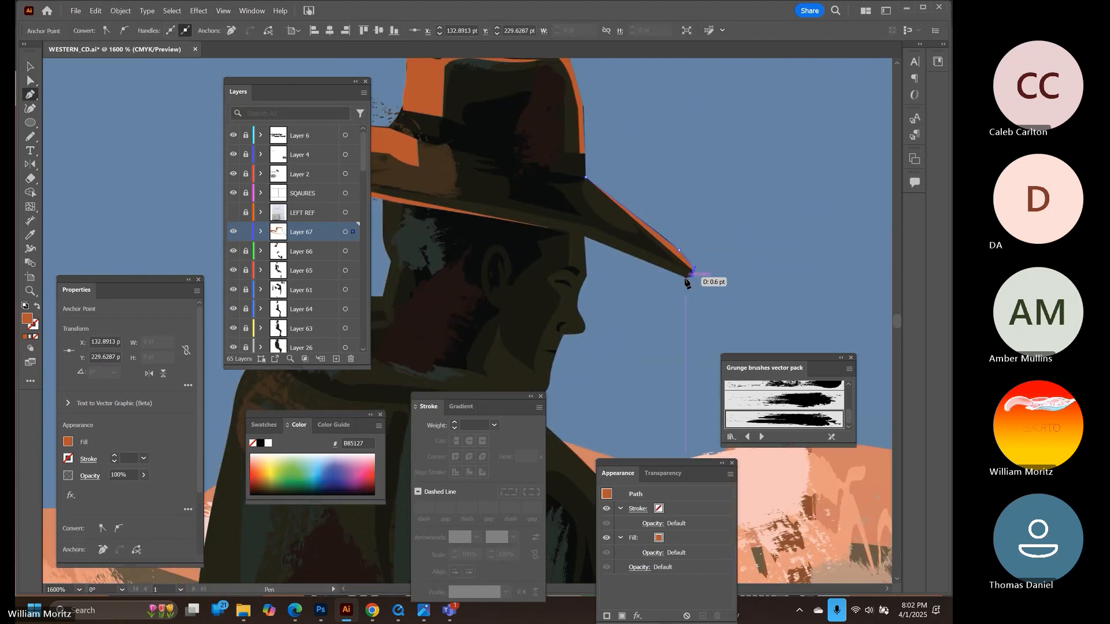
pyautogui.click(687, 277)
pyautogui.click(639, 259)
pyautogui.click(685, 271)
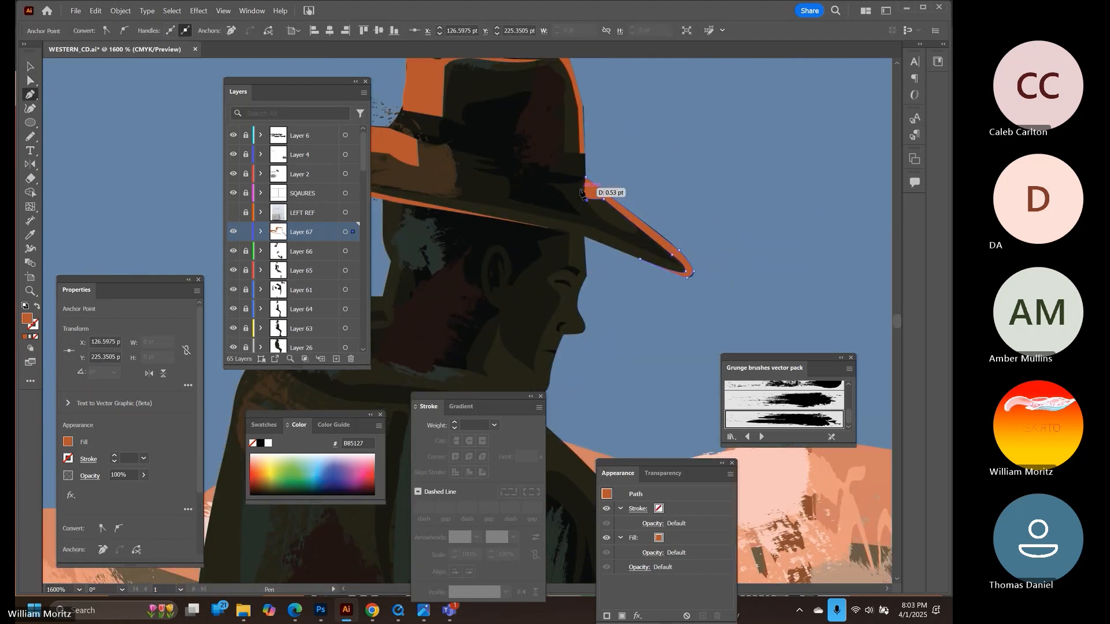
pyautogui.keyDown('ctrl'); pyautogui.click(208, 118); pyautogui.keyUp('ctrl')
# Start a highlight path under the hat brim and trace its jagged inner edge down the back of the head
pyautogui.scroll(-2, 668, 204)
pyautogui.scroll(3, 510, 217)
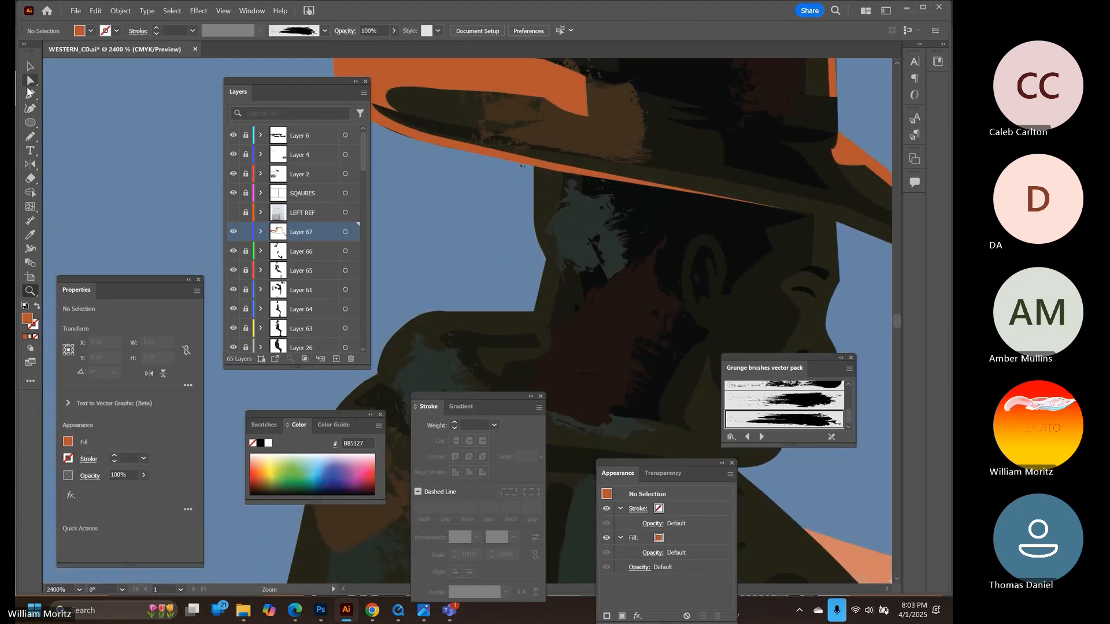
pyautogui.click(535, 171)
pyautogui.click(562, 176)
pyautogui.click(597, 183)
pyautogui.click(566, 222)
pyautogui.click(566, 244)
pyautogui.click(574, 268)
# Continue the highlight path down the neck onto the top of the collar and remove its fill and stroke
pyautogui.moveTo(574, 297)
pyautogui.mouseDown()
pyautogui.moveTo(571, 307)
pyautogui.moveTo(562, 287)
pyautogui.mouseUp()
pyautogui.click(561, 302)
pyautogui.click(559, 325)
pyautogui.click(541, 354)
pyautogui.moveTo(479, 327); pyautogui.dragTo(476, 327)
pyautogui.hotkey('shift', 'x')
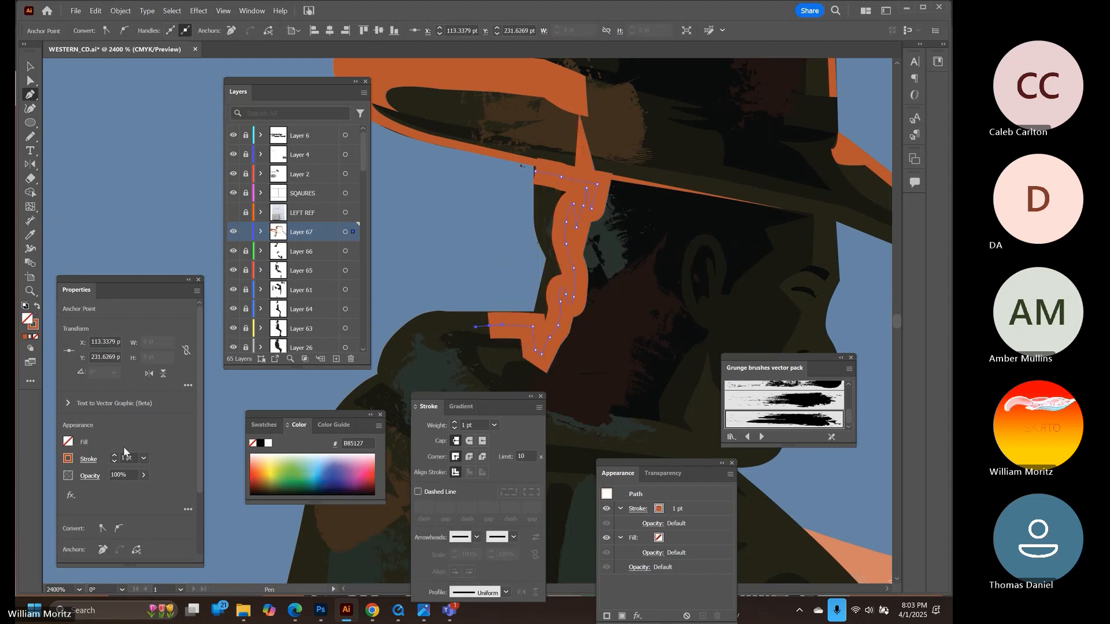
pyautogui.press('/')
# Continue the path in jagged points down the collar and back up around its rear outer edge
pyautogui.click(436, 326)
pyautogui.scroll(-3, 433, 212)
pyautogui.click(435, 248)
pyautogui.click(451, 241)
pyautogui.click(427, 261)
pyautogui.click(449, 257)
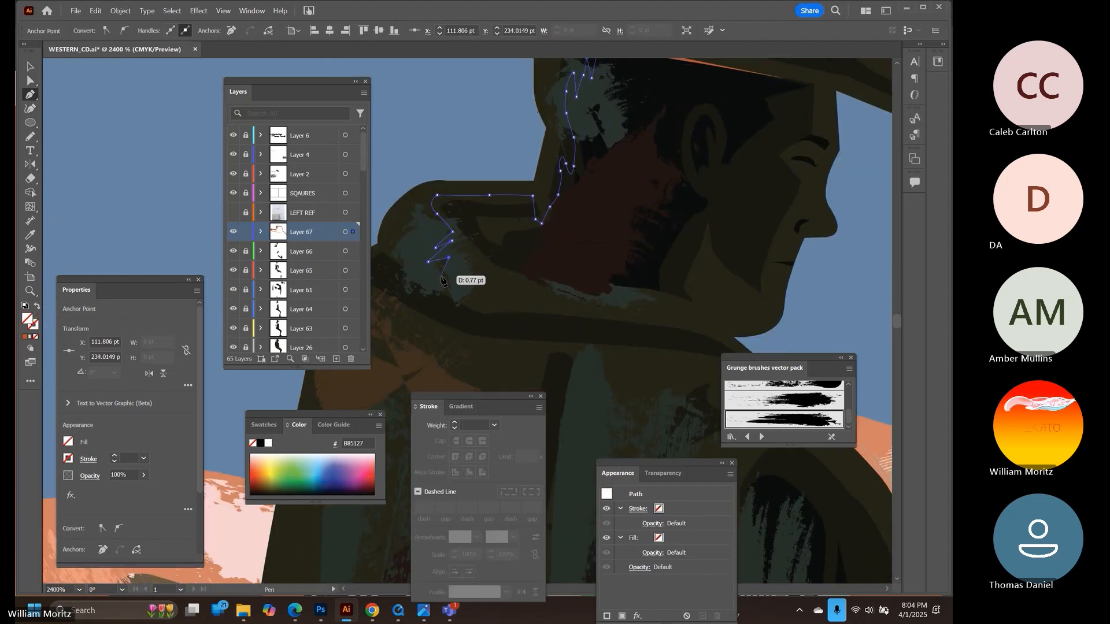
pyautogui.click(492, 318)
pyautogui.hscroll(-3, 498, 300)
pyautogui.scroll(1, 499, 301)
pyautogui.moveTo(479, 239); pyautogui.dragTo(493, 221)
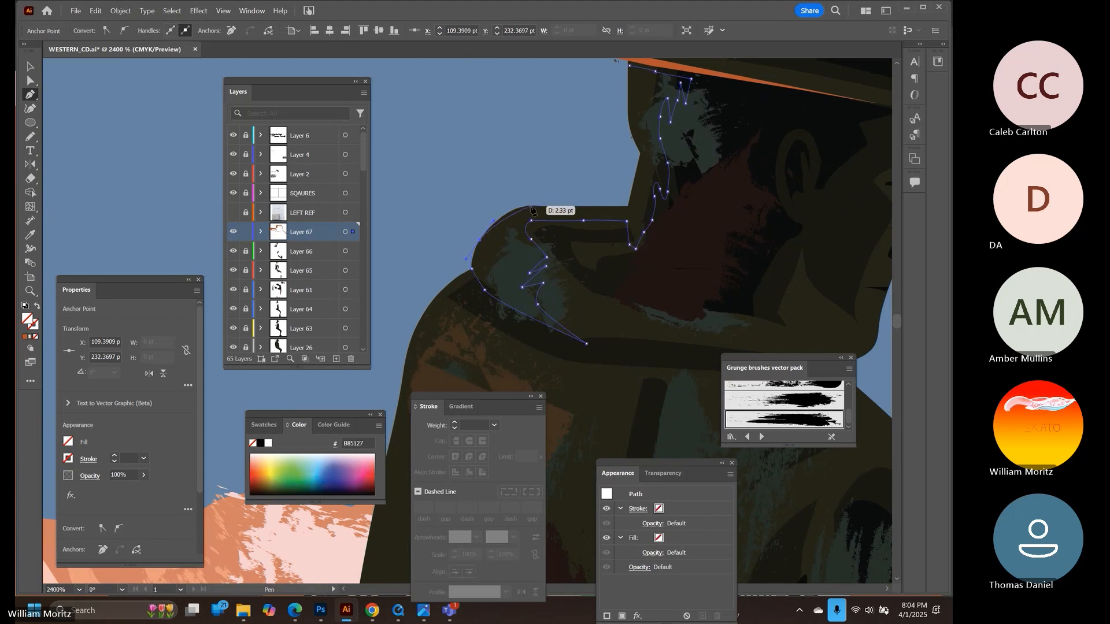
# Close the neck and collar highlight path under the hat brim and fill it with the sampled orange
pyautogui.click(640, 153)
pyautogui.scroll(2, 641, 153)
pyautogui.click(630, 119)
pyautogui.press('i')
pyautogui.click(518, 75)
pyautogui.keyDown('ctrl'); pyautogui.click(508, 145); pyautogui.keyUp('ctrl')
pyautogui.press('z')
pyautogui.hotkey('ctrl', '-')
pyautogui.hotkey('ctrl', '-')
pyautogui.hotkey('ctrl', '-')
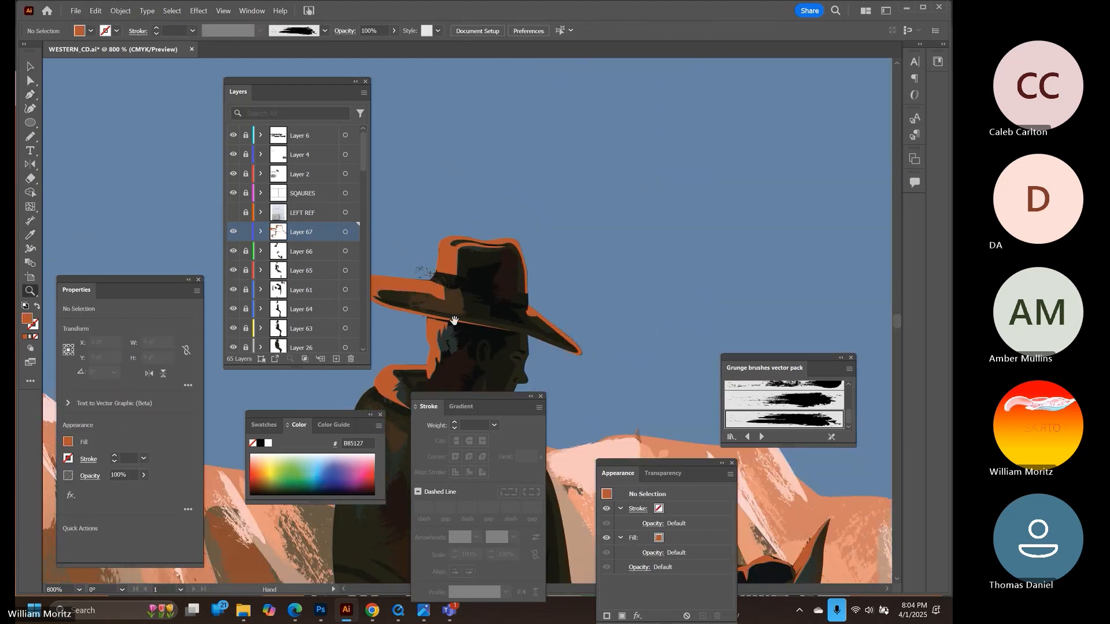
# Draw a thin orange highlight sliver along the collar's inner edge below the neck
pyautogui.hotkey('ctrl', '+')
pyautogui.hotkey('ctrl', '+')
pyautogui.hotkey('ctrl', '+')
pyautogui.moveTo(454, 320); pyautogui.dragTo(679, 236)
pyautogui.press('p')
pyautogui.click(573, 245)
pyautogui.moveTo(624, 270); pyautogui.dragTo(650, 277)
pyautogui.click(715, 280)
pyautogui.moveTo(760, 287); pyautogui.dragTo(776, 292)
pyautogui.moveTo(681, 282); pyautogui.dragTo(651, 280)
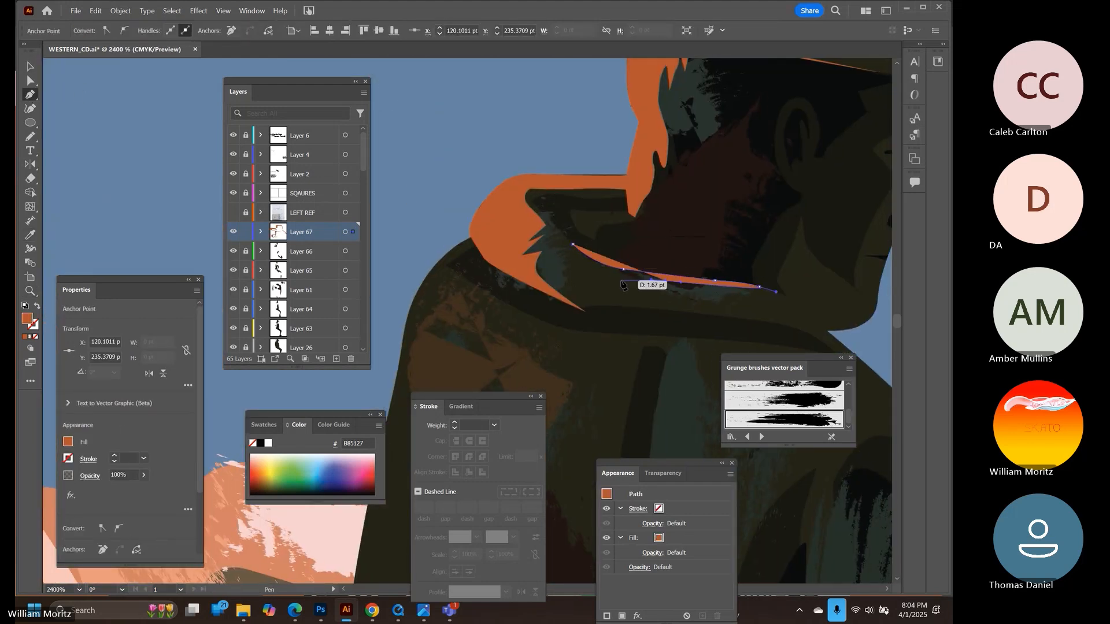
pyautogui.moveTo(572, 245); pyautogui.dragTo(556, 226)
pyautogui.keyDown('ctrl'); pyautogui.click(601, 225); pyautogui.keyUp('ctrl')
pyautogui.press('z')
pyautogui.moveTo(769, 254); pyautogui.dragTo(562, 142)
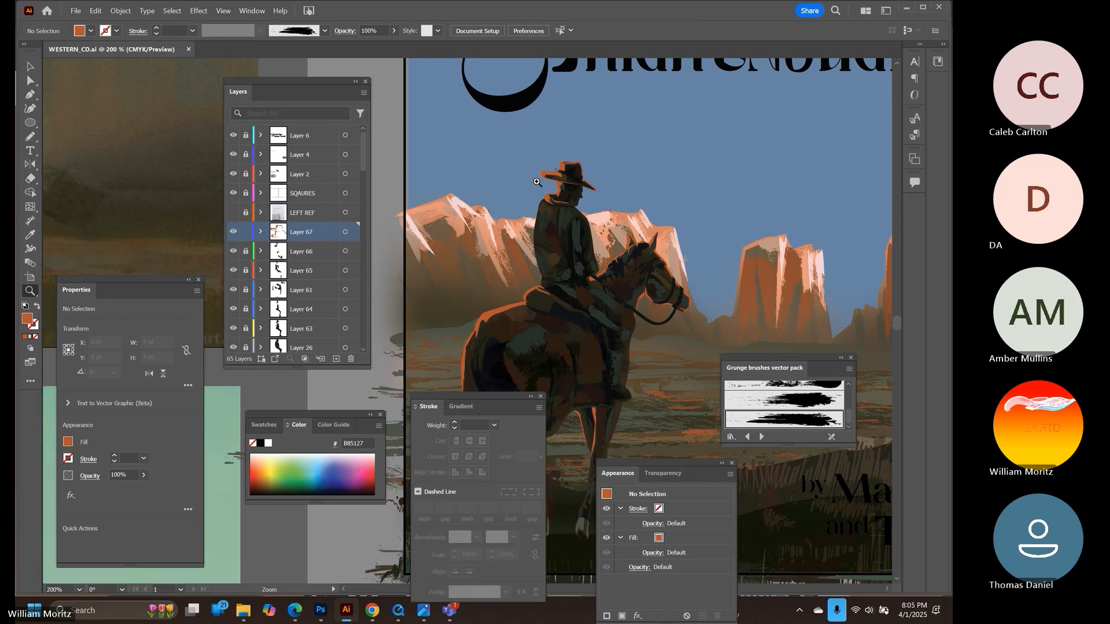
# Start an orange highlight path along the back edge of the rider's jacket, from the upper back toward the waist
pyautogui.click(514, 316)
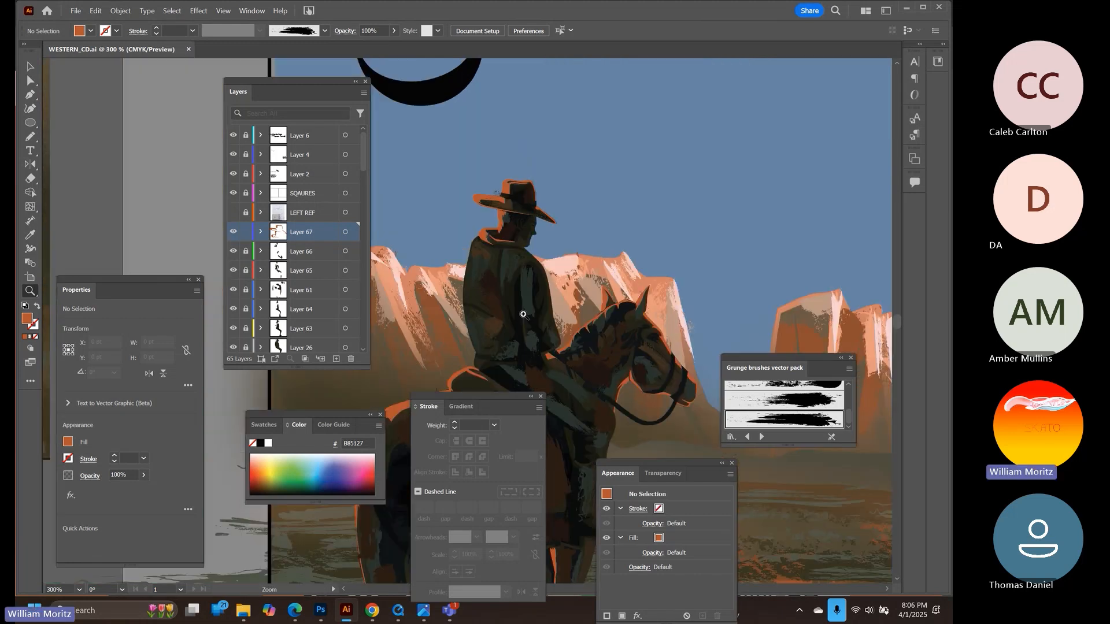
pyautogui.click(520, 312)
pyautogui.click(445, 287)
pyautogui.click(446, 288)
pyautogui.click(446, 287)
pyautogui.press('p')
pyautogui.click(485, 236)
pyautogui.moveTo(458, 264); pyautogui.dragTo(492, 65)
pyautogui.click(492, 189)
pyautogui.moveTo(477, 213); pyautogui.dragTo(478, 257)
pyautogui.click(477, 213)
pyautogui.click(482, 251)
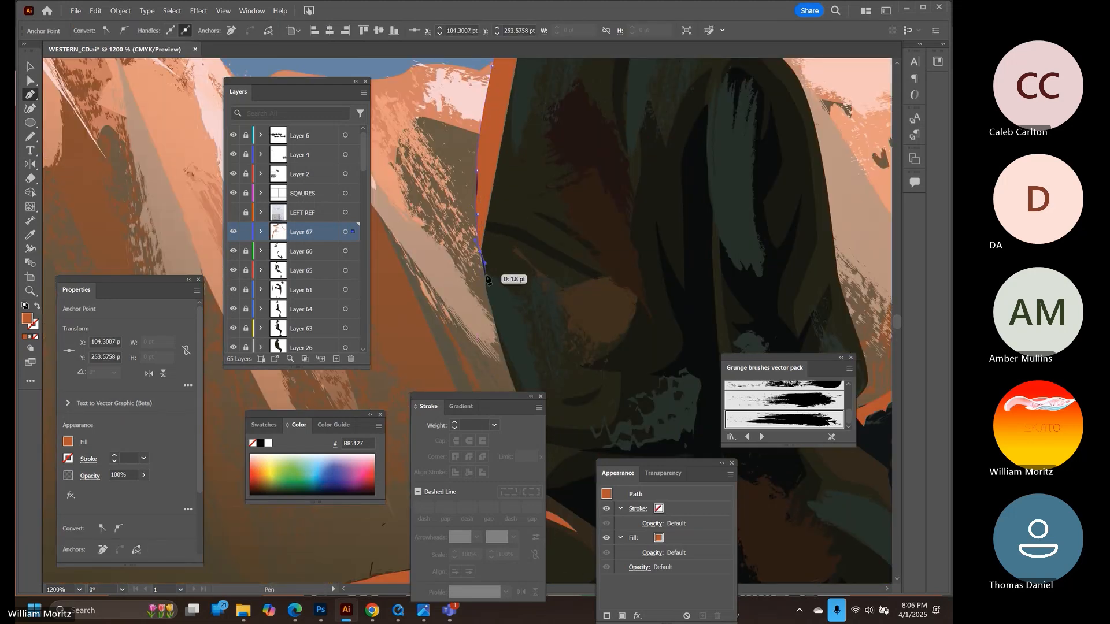
# Extend the highlight path down the jacket's back edge to the hem and remove its fill
pyautogui.click(488, 282)
pyautogui.click(488, 294)
pyautogui.moveTo(501, 335); pyautogui.dragTo(500, 242)
pyautogui.click(500, 247)
pyautogui.moveTo(526, 325); pyautogui.dragTo(537, 329)
pyautogui.click(526, 325)
pyautogui.click(37, 307)
pyautogui.click(36, 336)
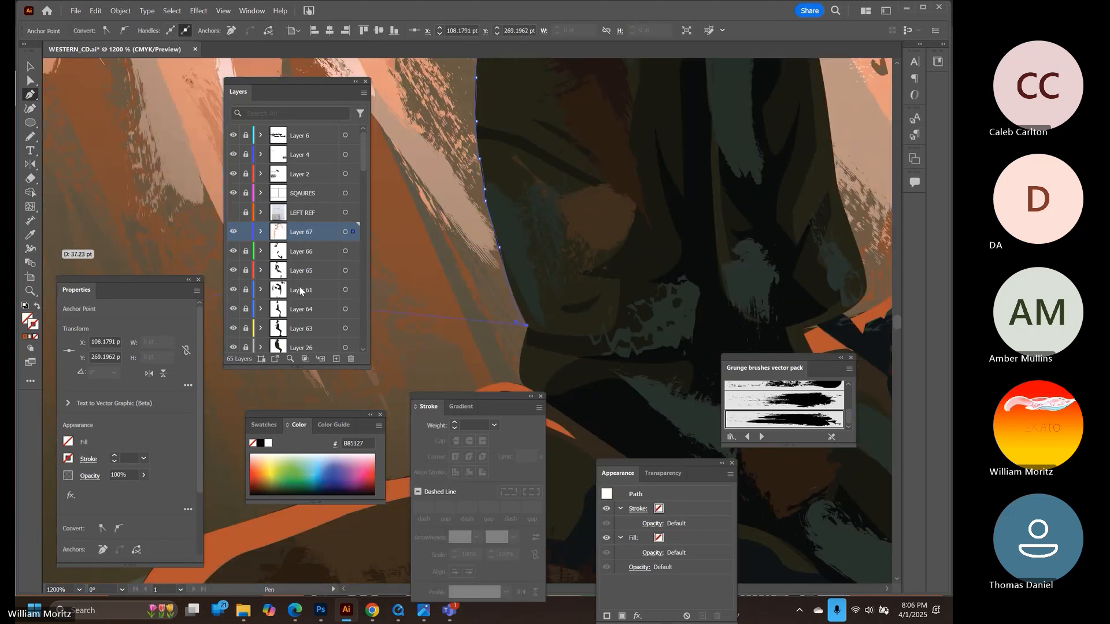
# Continue the jacket highlight path with a jagged inner edge from the hem up to the fold at the lower back
pyautogui.press('c')
pyautogui.click(507, 247)
pyautogui.press('Return')
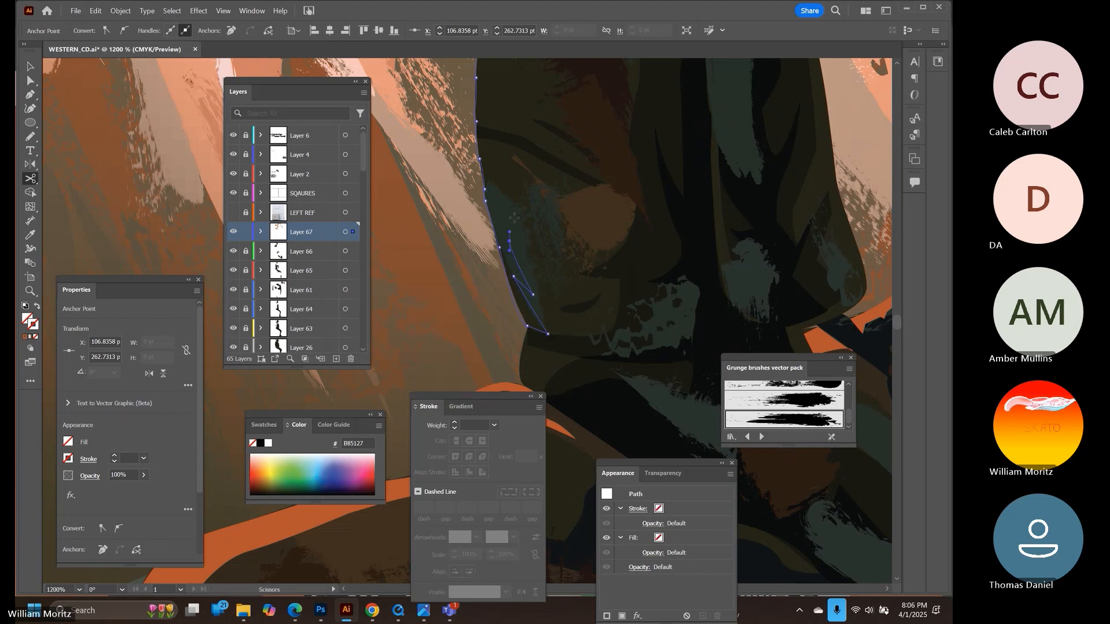
pyautogui.moveTo(508, 248); pyautogui.dragTo(546, 363)
pyautogui.press('p')
pyautogui.click(541, 309)
pyautogui.click(569, 324)
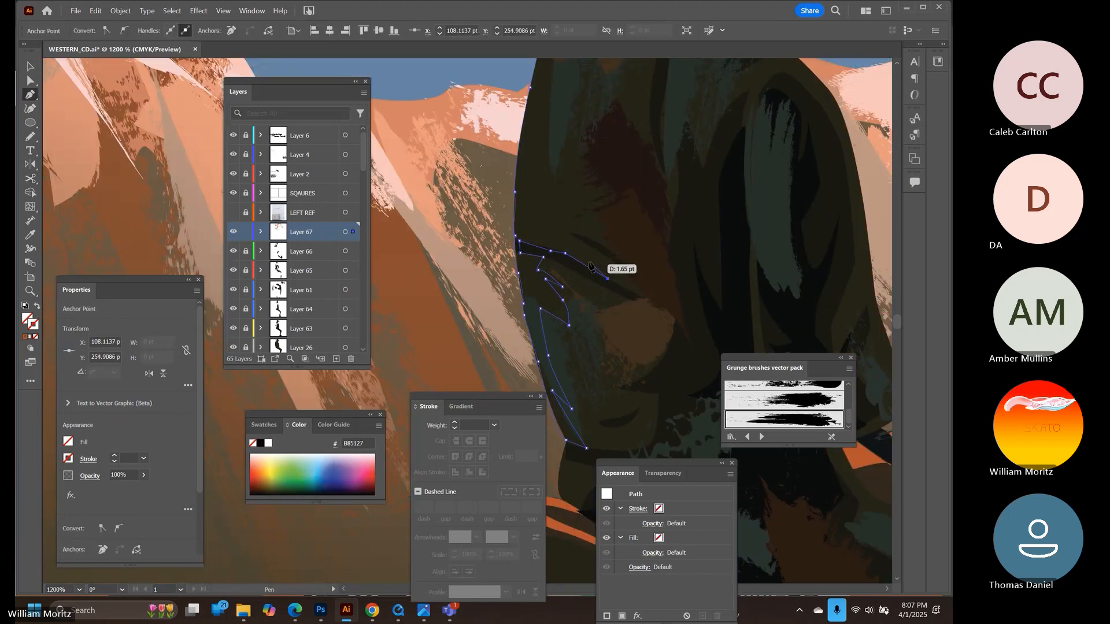
# Extend the path's jagged inner edge up the rider's back to the shoulder just below the collar
pyautogui.moveTo(556, 168); pyautogui.dragTo(555, 271)
pyautogui.moveTo(569, 315); pyautogui.dragTo(549, 263)
pyautogui.moveTo(550, 211); pyautogui.dragTo(558, 184)
pyautogui.click(582, 170)
pyautogui.moveTo(609, 158)
pyautogui.mouseDown()
pyautogui.moveTo(656, 160)
pyautogui.moveTo(595, 143)
pyautogui.mouseUp()
pyautogui.click(621, 161)
pyautogui.click(611, 176)
pyautogui.click(621, 181)
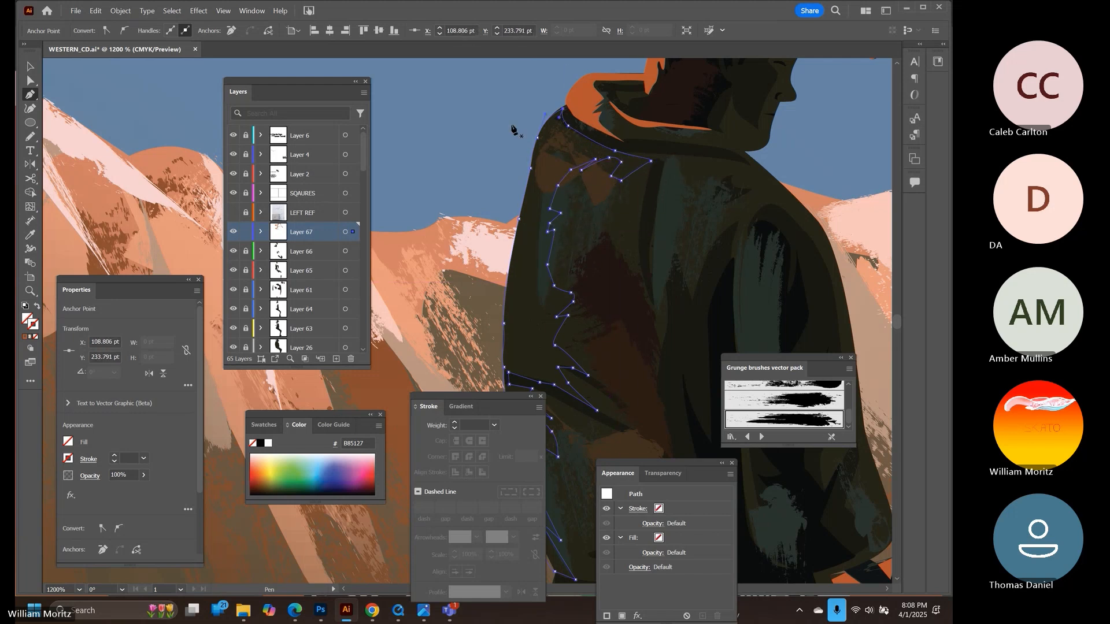
# Fill the jacket highlight path with the orange sampled from the collar highlight and deselect it
pyautogui.press('i')
pyautogui.click(583, 91)
pyautogui.press('v')
pyautogui.click(96, 86)
# Draw an orange highlight shape under the rider's jaw, between the chin and the front of the collar
pyautogui.press('z')
pyautogui.moveTo(393, 376); pyautogui.dragTo(266, 376)
pyautogui.moveTo(509, 282); pyautogui.dragTo(652, 163)
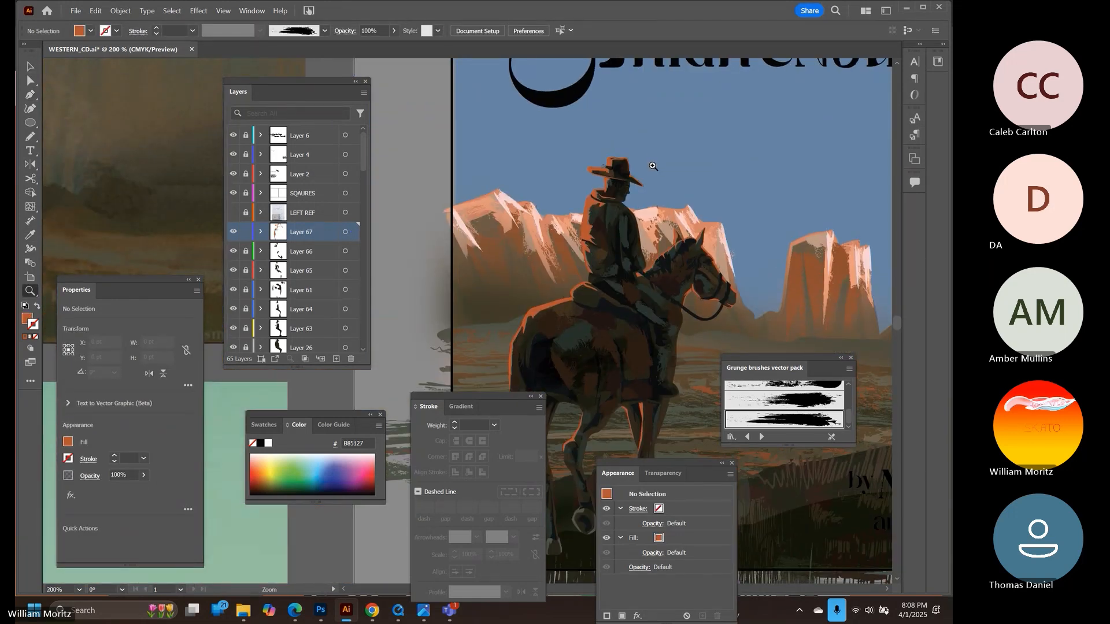
pyautogui.moveTo(595, 229); pyautogui.dragTo(673, 229)
pyautogui.moveTo(673, 229); pyautogui.dragTo(438, 352)
pyautogui.moveTo(430, 224); pyautogui.dragTo(578, 120)
pyautogui.press('p')
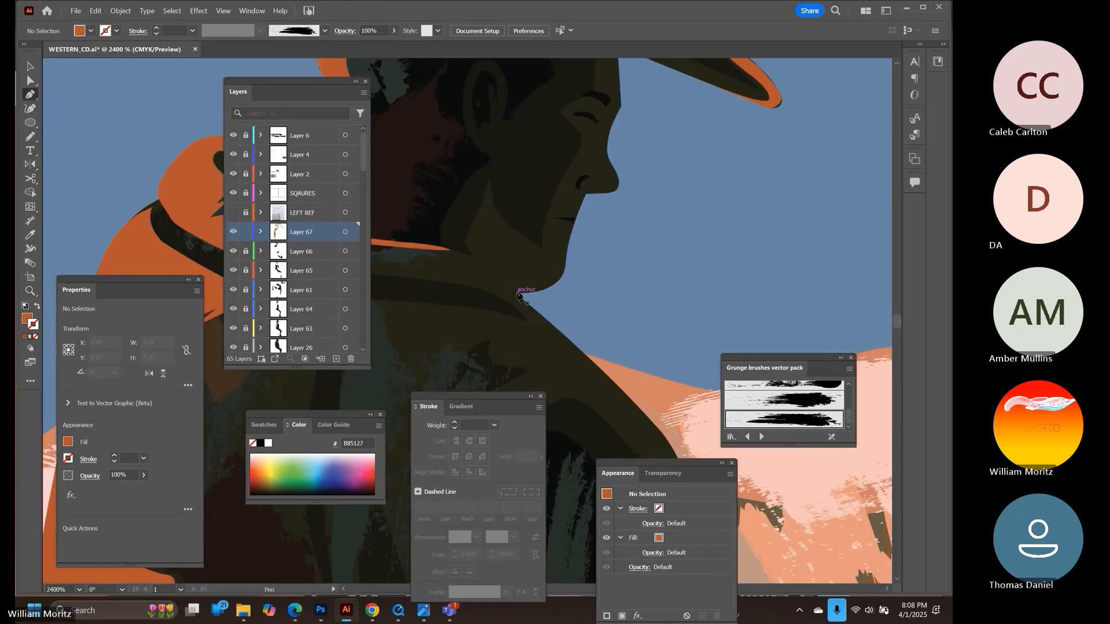
pyautogui.click(518, 293)
pyautogui.moveTo(565, 269); pyautogui.dragTo(518, 299)
pyautogui.click(468, 251)
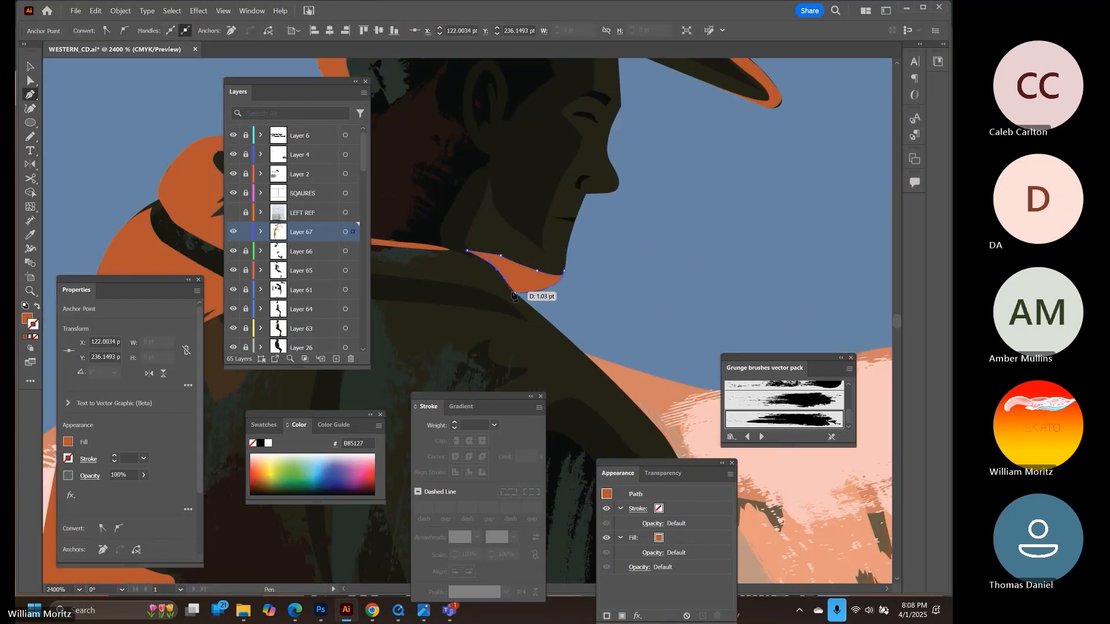
pyautogui.hotkey('ctrl', 'shift', 'a')
# Draw a thin orange highlight sliver along the underside of the rider's nose
pyautogui.click(617, 186)
pyautogui.moveTo(580, 191); pyautogui.dragTo(575, 190)
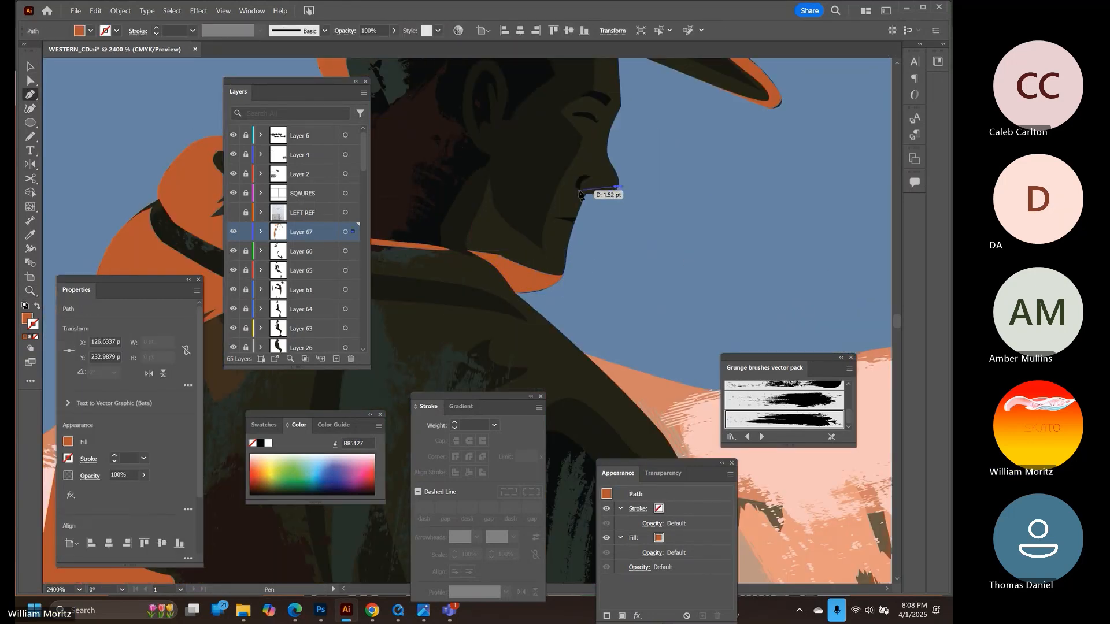
pyautogui.click(618, 187)
pyautogui.hotkey('ctrl', 'shift', 'a')
# Draw a narrow orange highlight extending down from the small orange patch below the rider's jacket, and save the document
pyautogui.press('z')
pyautogui.moveTo(703, 186); pyautogui.dragTo(511, 147)
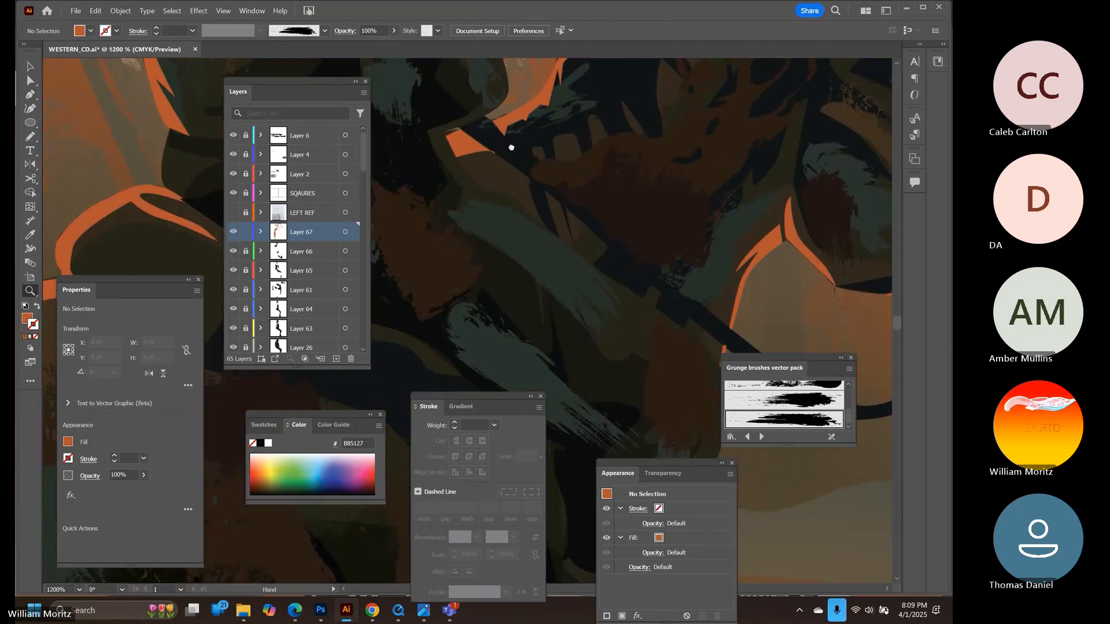
pyautogui.click(459, 161)
pyautogui.click(473, 191)
pyautogui.moveTo(487, 201); pyautogui.dragTo(507, 206)
pyautogui.click(514, 197)
pyautogui.click(486, 186)
pyautogui.click(472, 182)
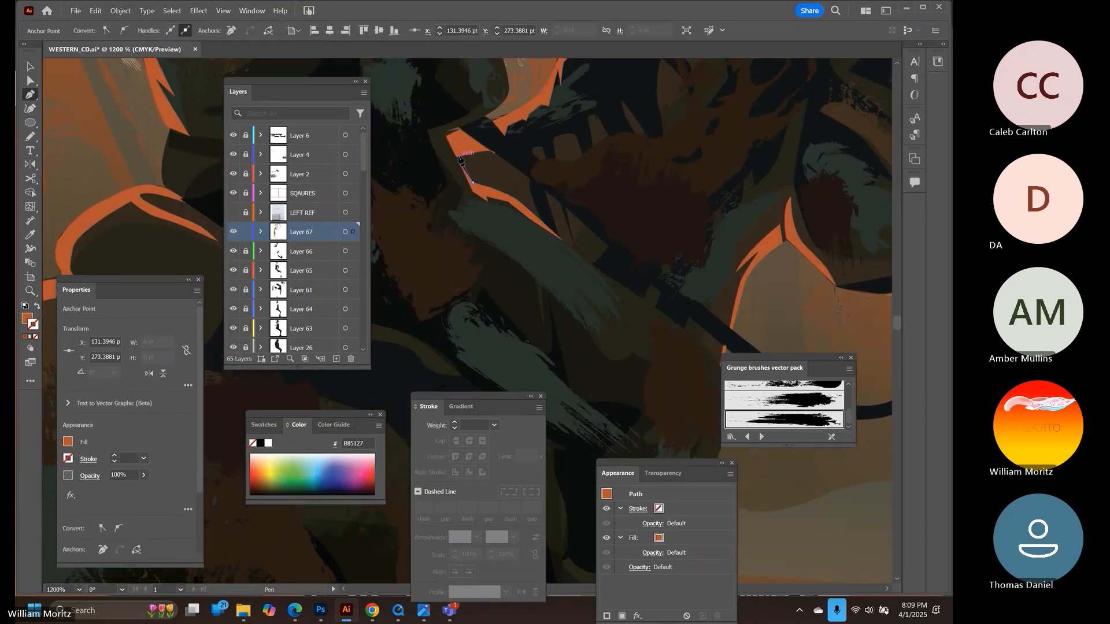
pyautogui.click(459, 157)
pyautogui.keyDown('ctrl'); pyautogui.click(112, 94); pyautogui.keyUp('ctrl')
pyautogui.moveTo(752, 116); pyautogui.dragTo(566, 80)
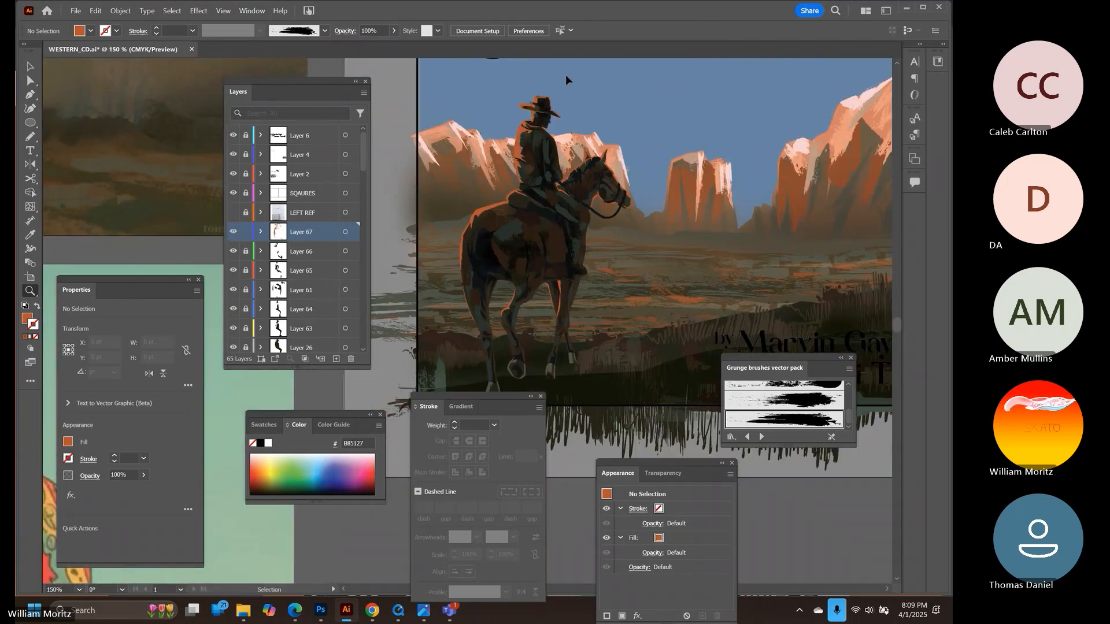
pyautogui.hotkey('ctrl', 's')
# Sample an orange-to-peach gradient fill from the artwork, lock Layer 67 and add a new layer above it
pyautogui.moveTo(763, 174); pyautogui.dragTo(359, 268)
pyautogui.press('i')
pyautogui.click(153, 240)
pyautogui.moveTo(153, 240); pyautogui.dragTo(498, 186)
pyautogui.click(245, 232)
pyautogui.click(336, 359)
# Trace a gradient highlight path from the jacket's shoulder down the back edge to the fold, with a notched inner edge
pyautogui.press('z')
pyautogui.moveTo(463, 115); pyautogui.dragTo(549, 116)
pyautogui.moveTo(495, 302); pyautogui.dragTo(595, 61)
pyautogui.press('p')
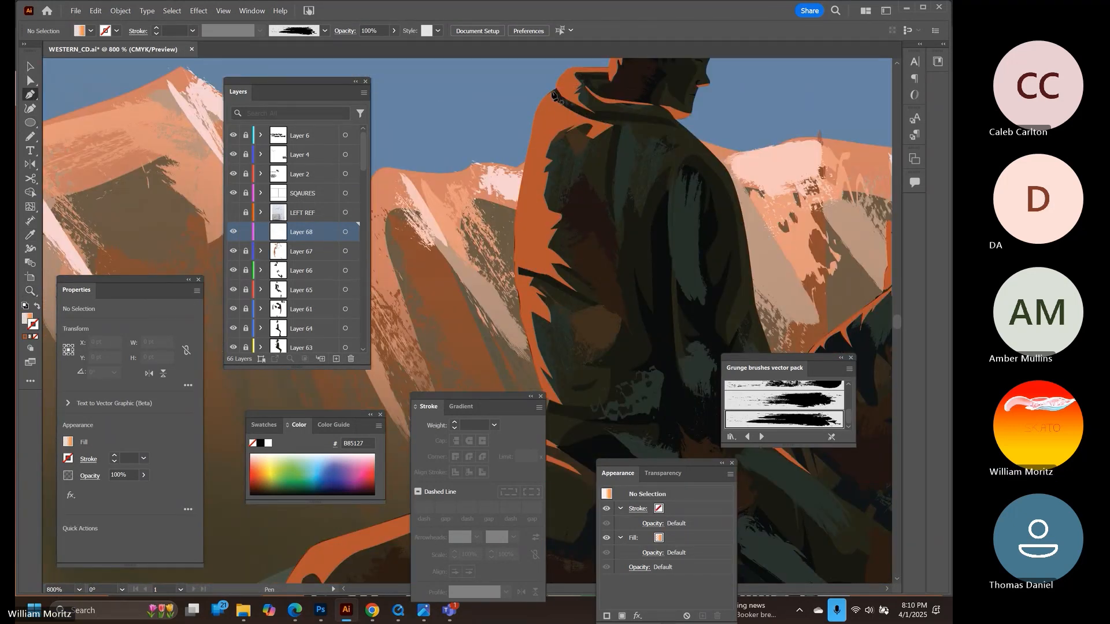
pyautogui.click(553, 91)
pyautogui.moveTo(532, 134); pyautogui.dragTo(530, 168)
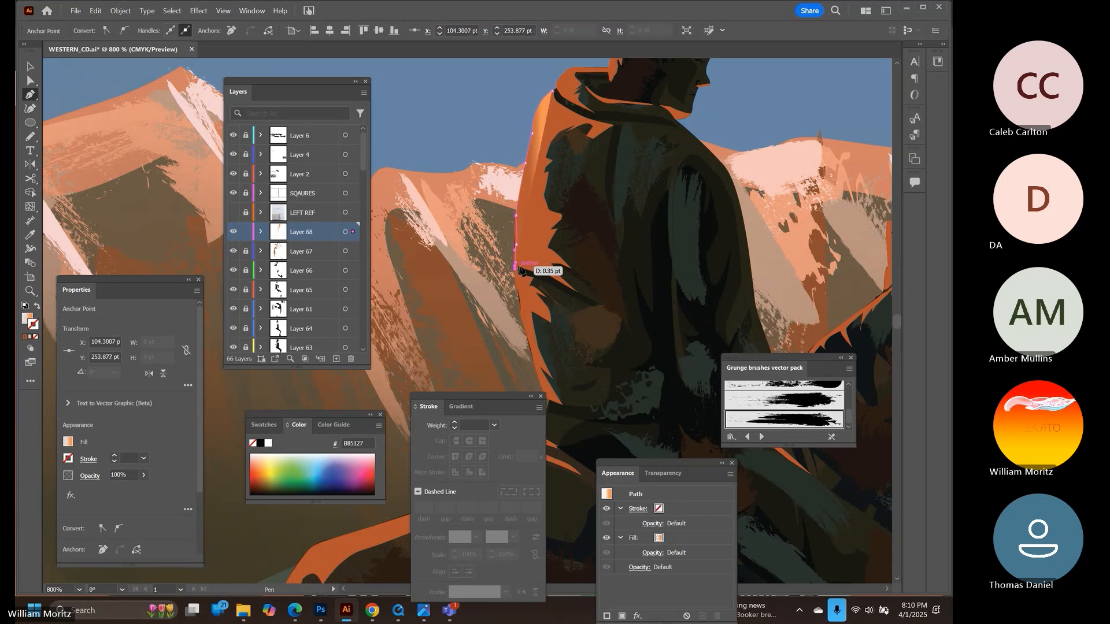
pyautogui.click(518, 266)
pyautogui.click(546, 273)
pyautogui.moveTo(533, 251); pyautogui.dragTo(535, 241)
pyautogui.click(543, 233)
pyautogui.click(533, 227)
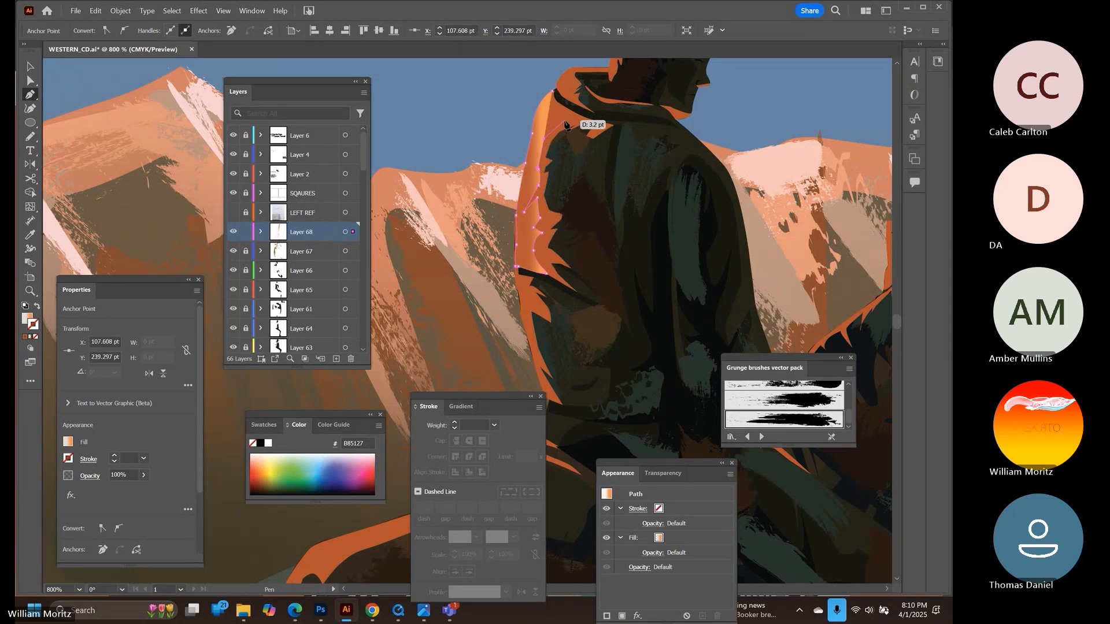
# Carry the gradient highlight's inner edge across the shoulder and close the path beneath the collar
pyautogui.moveTo(564, 120); pyautogui.dragTo(578, 119)
pyautogui.click(596, 120)
pyautogui.click(565, 107)
pyautogui.click(556, 100)
pyautogui.click(552, 90)
# Try to bring up the gradient controls for the jacket's back highlight shape
pyautogui.click(30, 206)
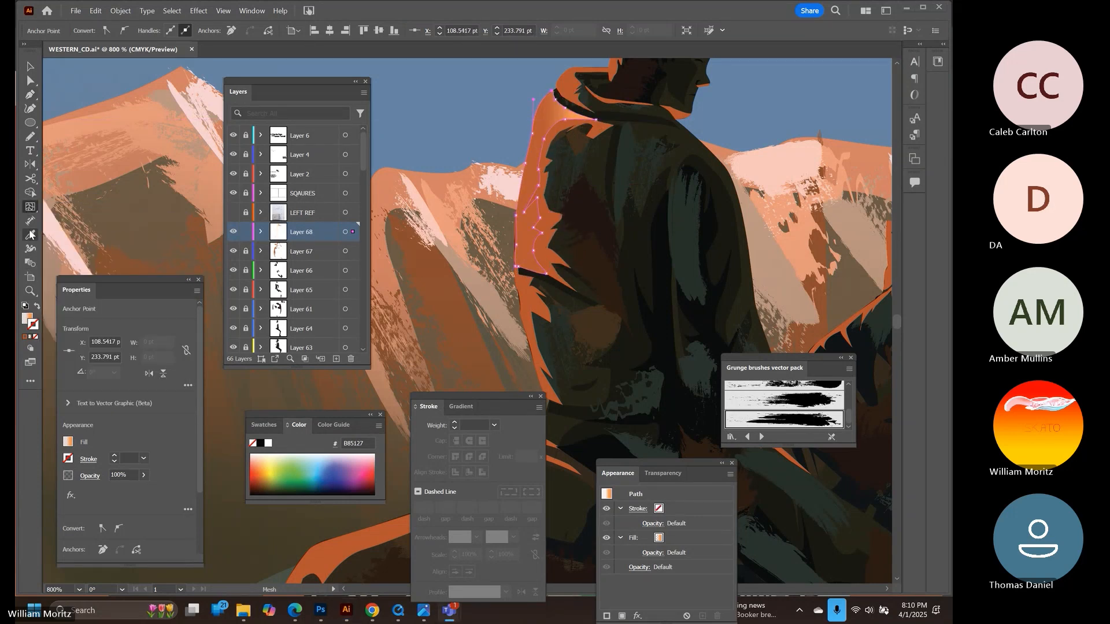
pyautogui.click(30, 207)
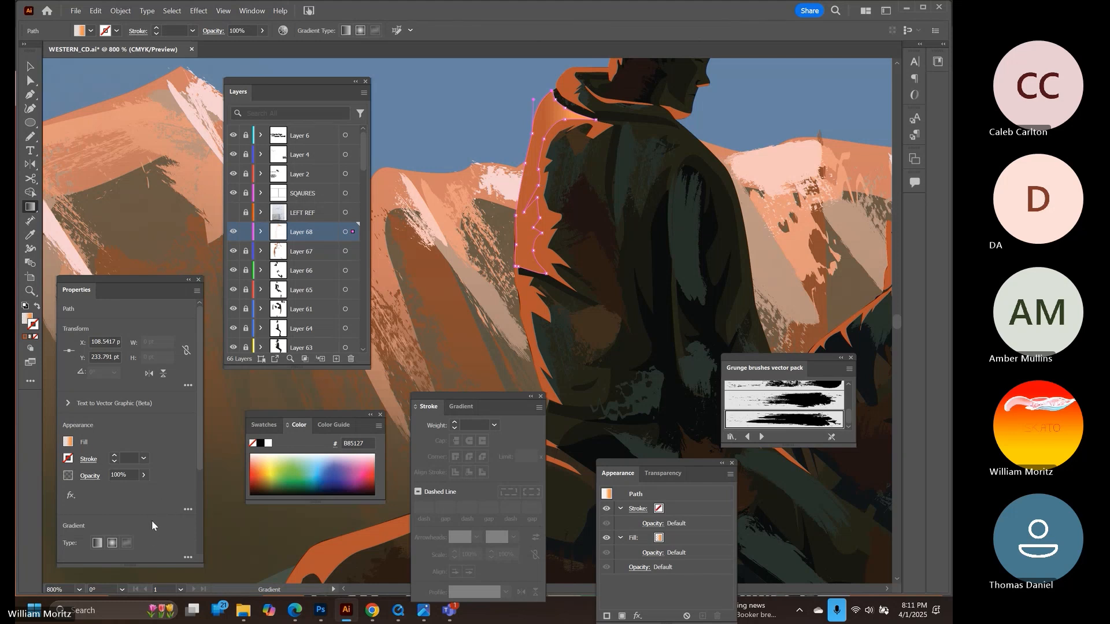
pyautogui.scroll(-3, 152, 526)
pyautogui.click(30, 66)
pyautogui.click(138, 71)
pyautogui.click(534, 145)
pyautogui.click(30, 207)
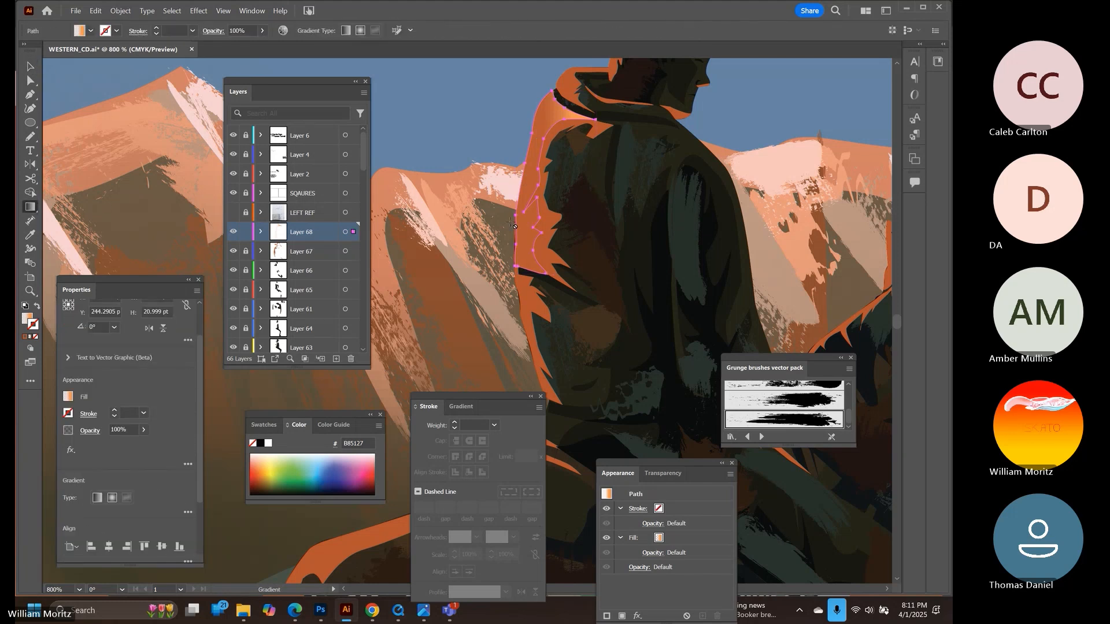
pyautogui.scroll(-3, 152, 514)
pyautogui.click(129, 533)
pyautogui.click(414, 417)
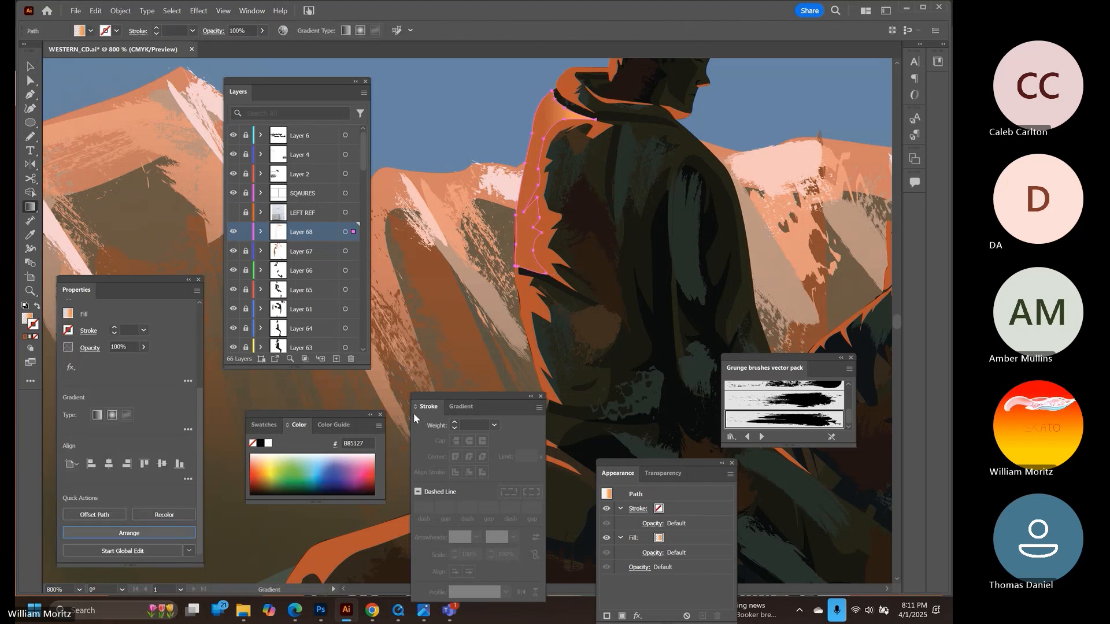
# Try a dark solid fill on the jacket's back highlight shape and undo it
pyautogui.click(30, 65)
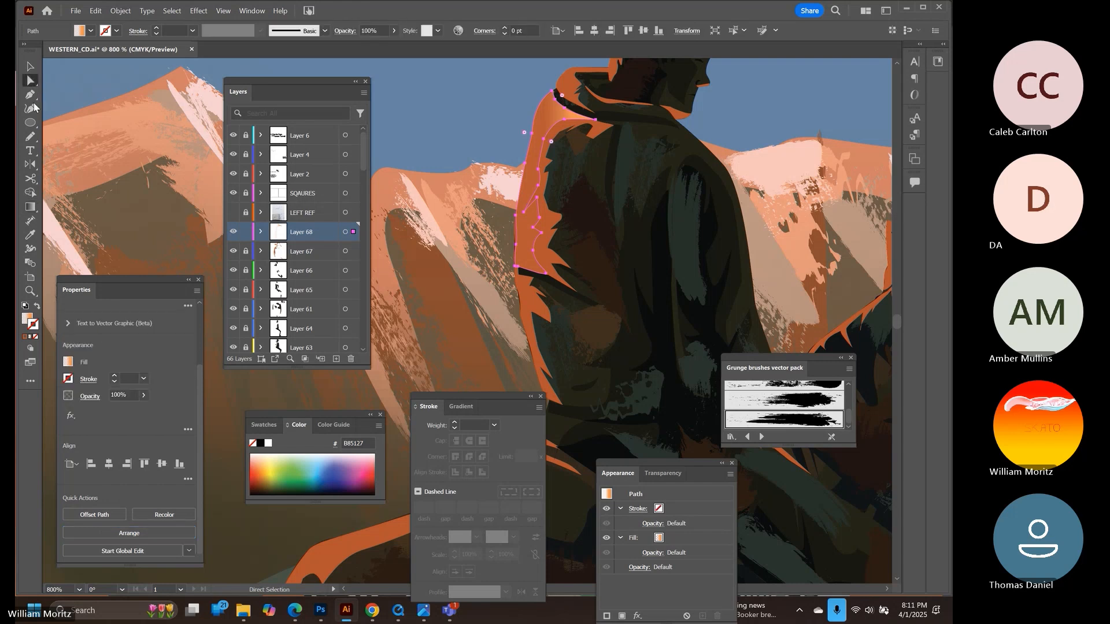
pyautogui.click(30, 206)
pyautogui.click(73, 362)
pyautogui.click(29, 404)
pyautogui.click(31, 207)
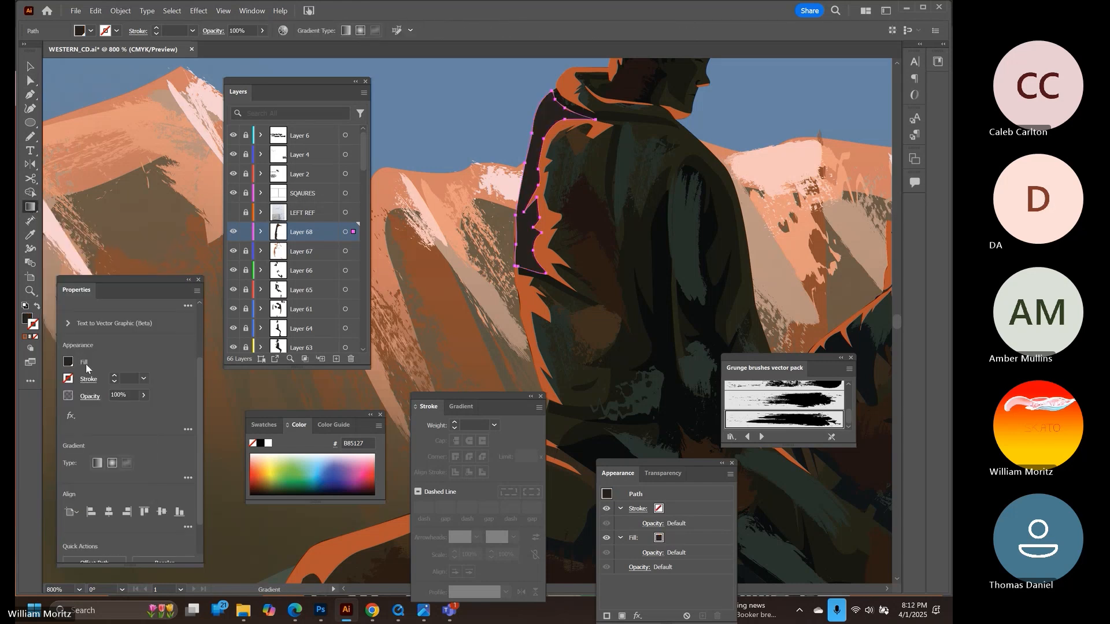
pyautogui.hotkey('ctrl', 'z')
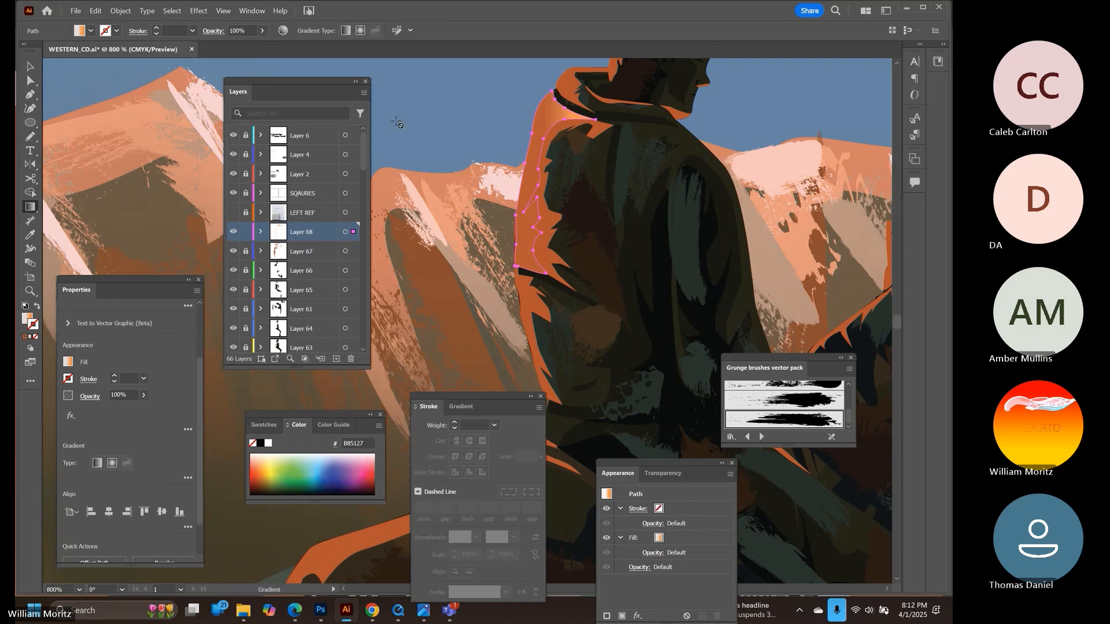
# Apply a linear gradient across the jacket's back highlight, adjust its direction and extent, and deselect the shape
pyautogui.click(510, 184)
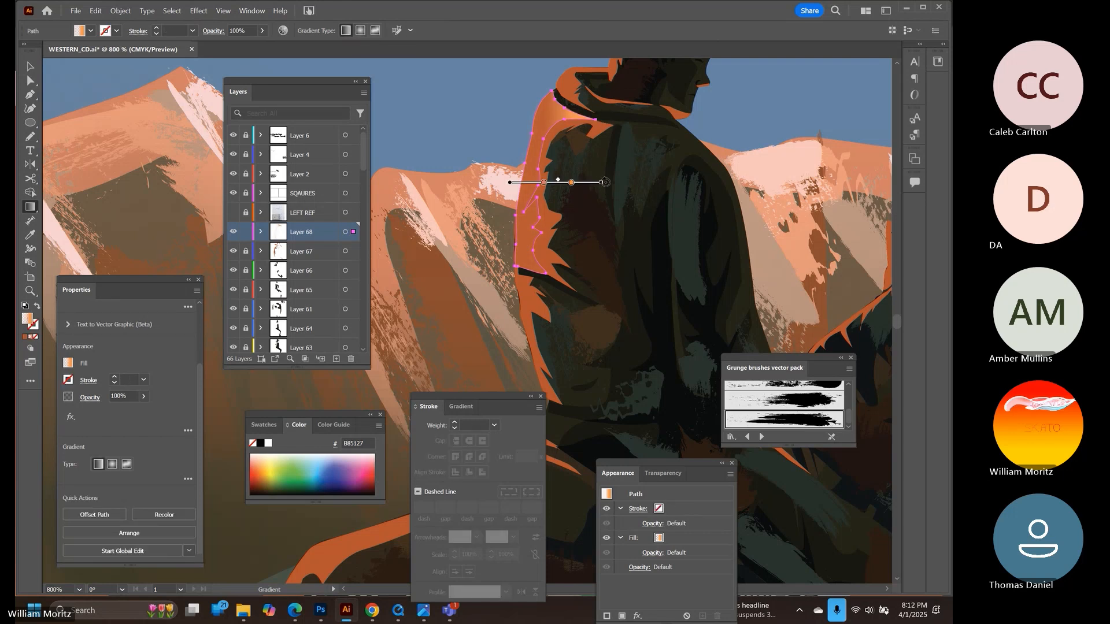
pyautogui.moveTo(605, 182); pyautogui.dragTo(598, 213)
pyautogui.moveTo(583, 213)
pyautogui.mouseDown()
pyautogui.moveTo(508, 181)
pyautogui.moveTo(571, 205)
pyautogui.mouseUp()
pyautogui.click(30, 67)
pyautogui.hotkey('ctrl', 'shift', 'a')
# Start a gradient highlight path around the collar's outer edge, along its top and up the back of the neck
pyautogui.scroll(3, 601, 141)
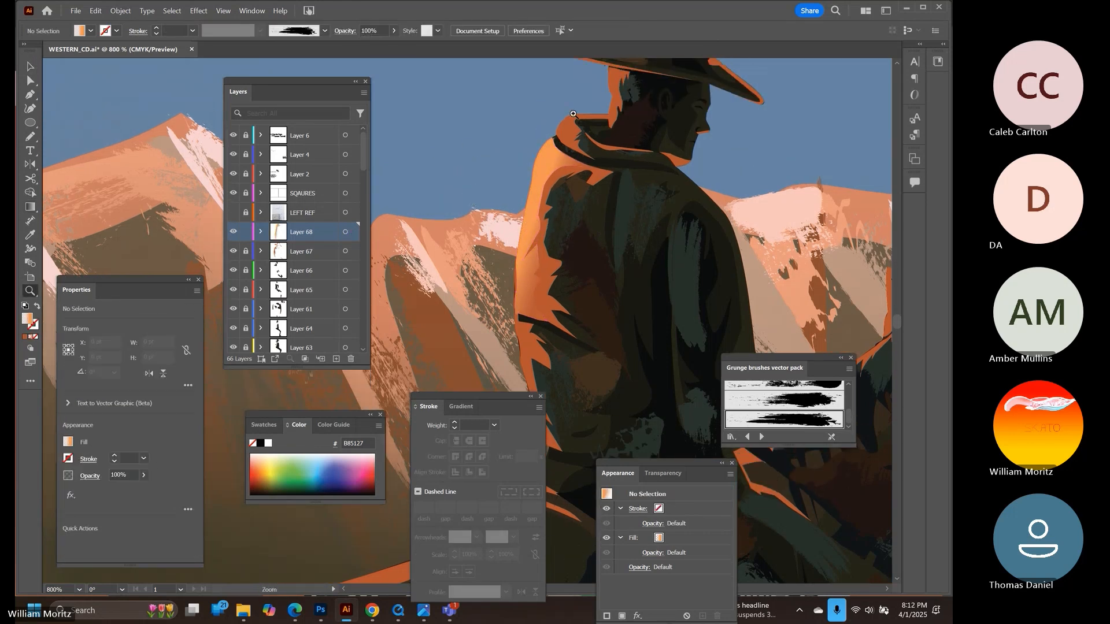
pyautogui.scroll(3, 602, 140)
pyautogui.press('p')
pyautogui.click(463, 257)
pyautogui.moveTo(481, 216); pyautogui.dragTo(523, 194)
pyautogui.click(620, 195)
pyautogui.click(634, 140)
pyautogui.click(646, 167)
# Return the collar highlight path along the collar's inner edge with a jagged end and deselect it
pyautogui.moveTo(617, 210); pyautogui.dragTo(605, 213)
pyautogui.click(523, 210)
pyautogui.click(522, 227)
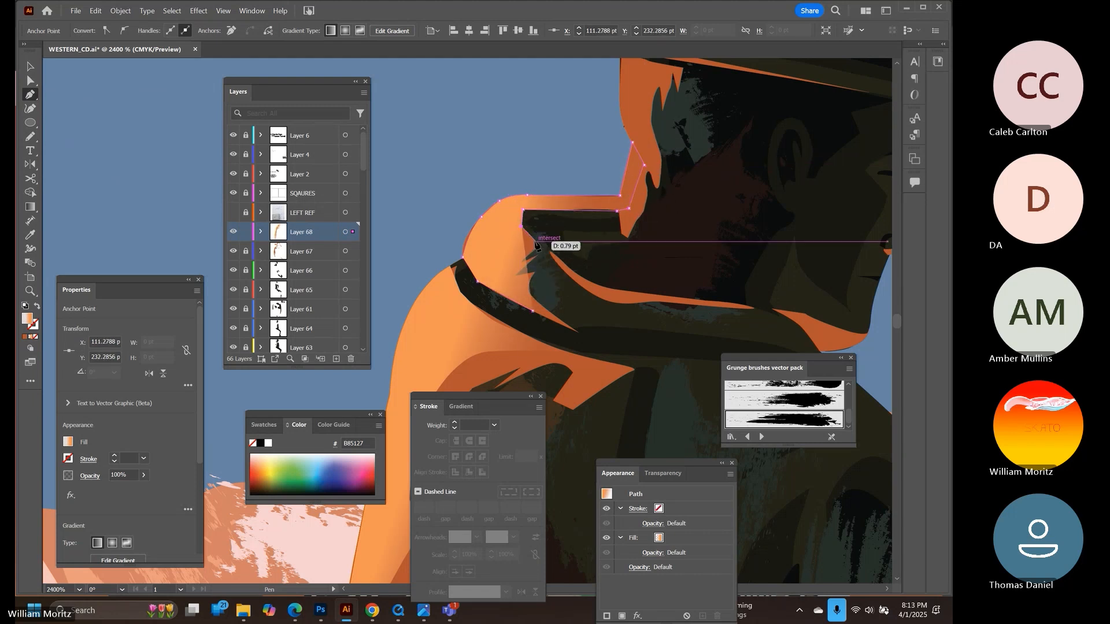
pyautogui.click(536, 245)
pyautogui.click(520, 261)
pyautogui.click(534, 256)
pyautogui.click(29, 64)
pyautogui.hotkey('ctrl', 'shift', 'a')
# Draw a narrow gradient highlight down the back of the neck below the hat brim and deselect it
pyautogui.scroll(3, 602, 155)
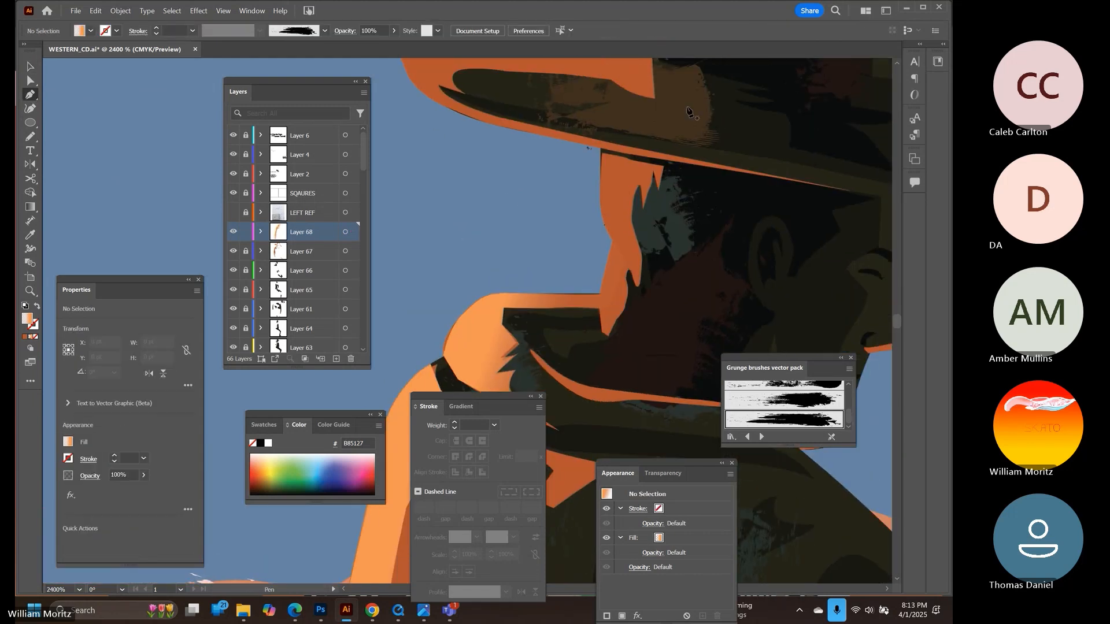
pyautogui.press('p')
pyautogui.click(601, 155)
pyautogui.click(601, 206)
pyautogui.click(620, 197)
pyautogui.click(601, 155)
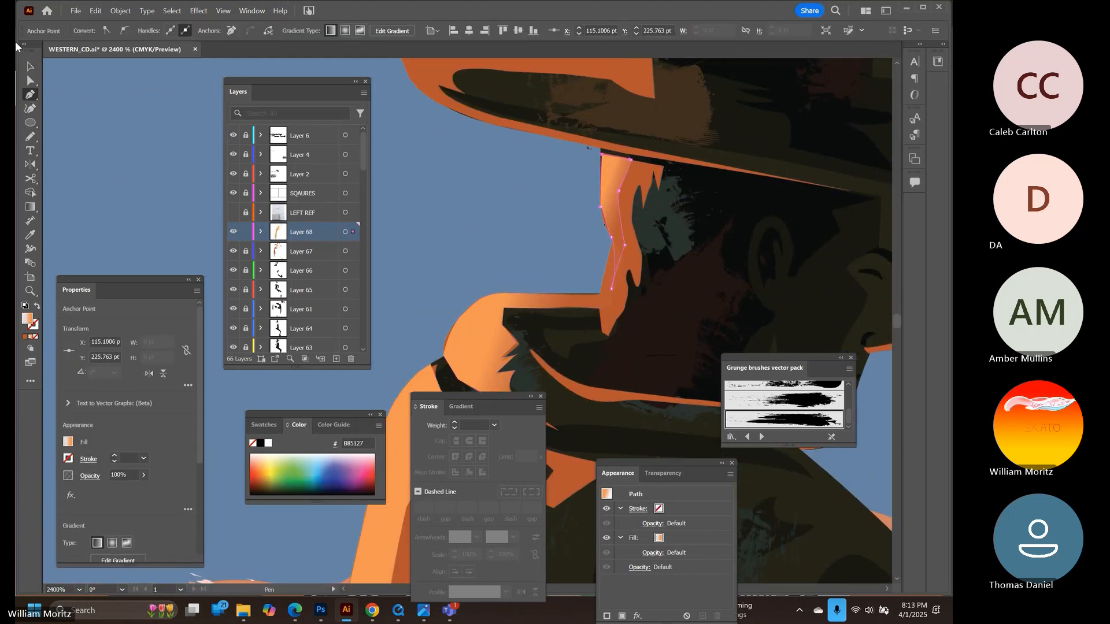
pyautogui.hotkey('ctrl', 'shift', 'a')
# Start a gradient highlight path around the hat brim's back tip and along its upper edge to the crown
pyautogui.scroll(3, 520, 231)
pyautogui.press('p')
pyautogui.click(545, 231)
pyautogui.click(482, 159)
pyautogui.moveTo(508, 140); pyautogui.dragTo(529, 141)
pyautogui.click(685, 156)
pyautogui.click(731, 175)
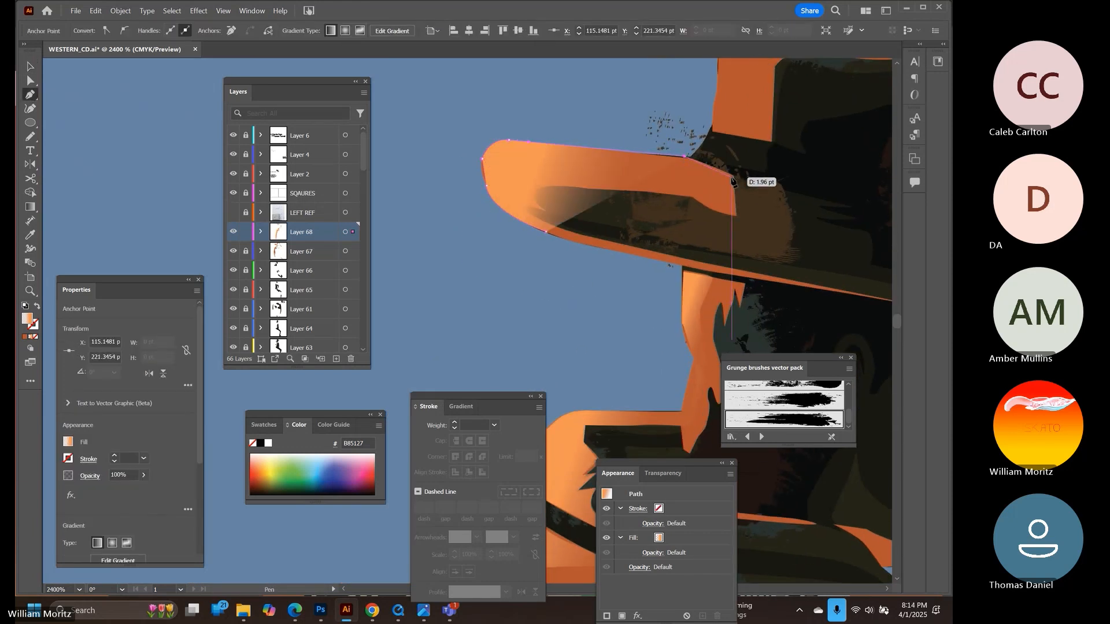
# Close the brim highlight along the dark underside and the lower brim edge, and deselect it
pyautogui.click(614, 193)
pyautogui.moveTo(486, 187); pyautogui.dragTo(507, 188)
pyautogui.moveTo(654, 254); pyautogui.dragTo(654, 255)
pyautogui.moveTo(546, 231); pyautogui.dragTo(548, 237)
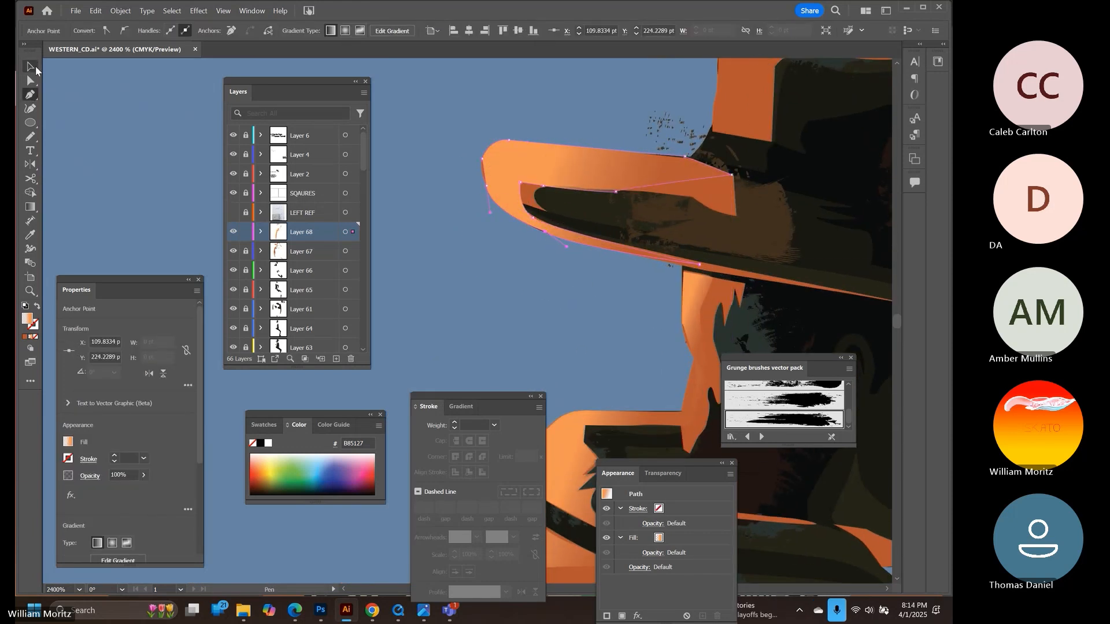
pyautogui.click(517, 102)
# Draw a gradient highlight up the back of the hat crown and over its top edge, and deselect it
pyautogui.scroll(3, 516, 102)
pyautogui.press('p')
pyautogui.click(714, 206)
pyautogui.moveTo(715, 175); pyautogui.dragTo(717, 166)
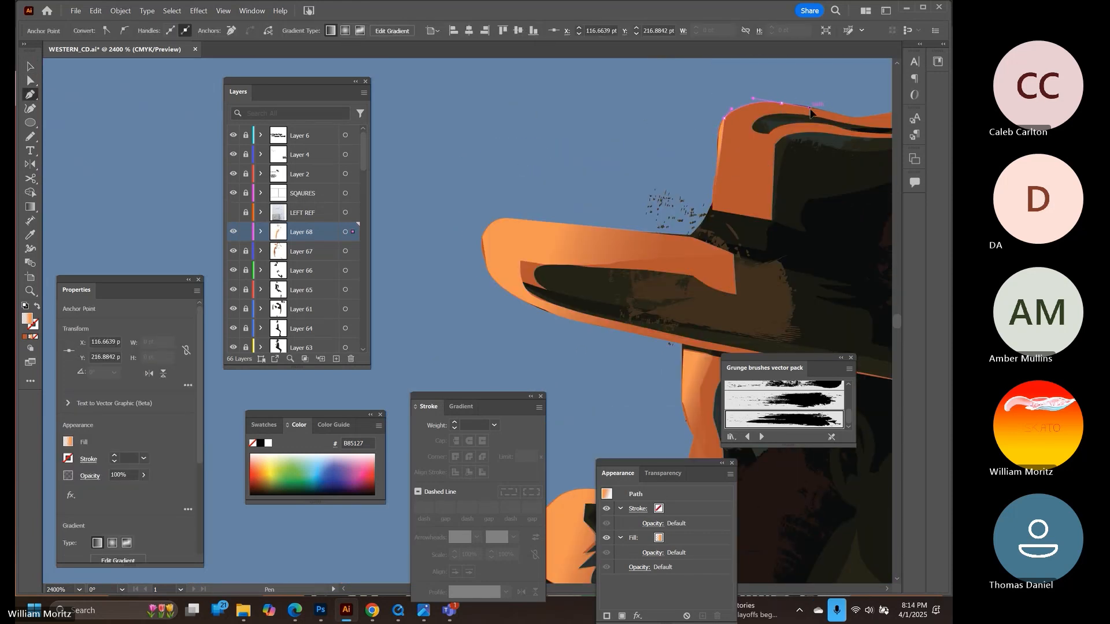
pyautogui.moveTo(810, 108); pyautogui.dragTo(811, 108)
pyautogui.click(754, 128)
pyautogui.click(713, 207)
pyautogui.press('v')
pyautogui.click(477, 236)
# Trace a gradient highlight path down the jacket's back edge from the fold toward the hem
pyautogui.press('z')
pyautogui.keyDown('alt'); pyautogui.click(481, 236); pyautogui.keyUp('alt')
pyautogui.keyDown('alt'); pyautogui.click(481, 236); pyautogui.keyUp('alt')
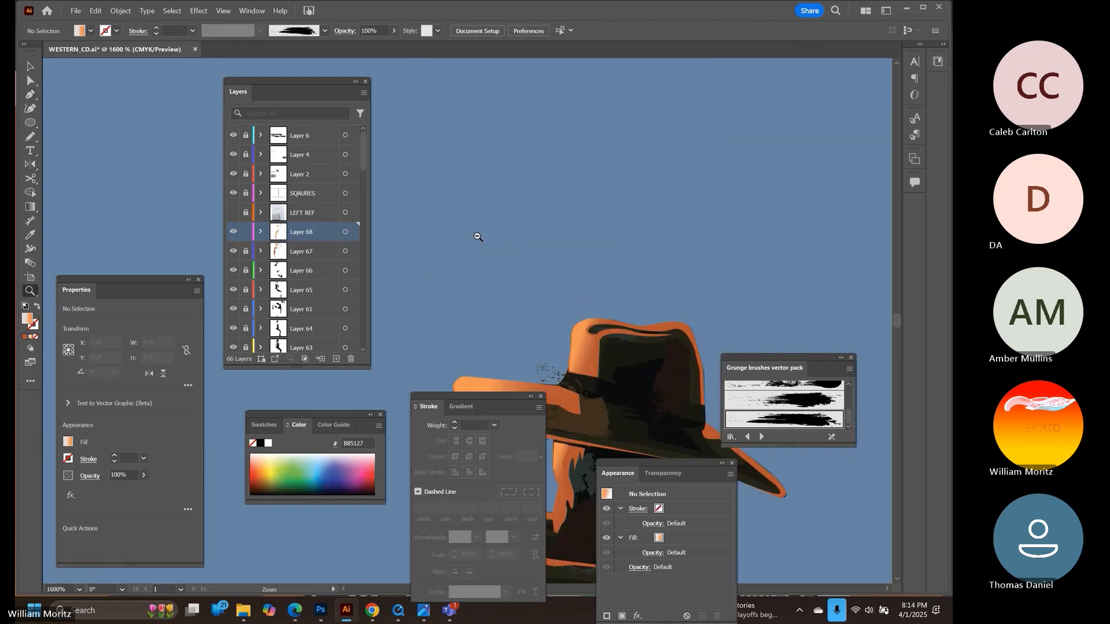
pyautogui.keyDown('alt'); pyautogui.click(477, 237); pyautogui.keyUp('alt')
pyautogui.click(681, 142)
pyautogui.moveTo(681, 143); pyautogui.dragTo(751, 142)
pyautogui.press('p')
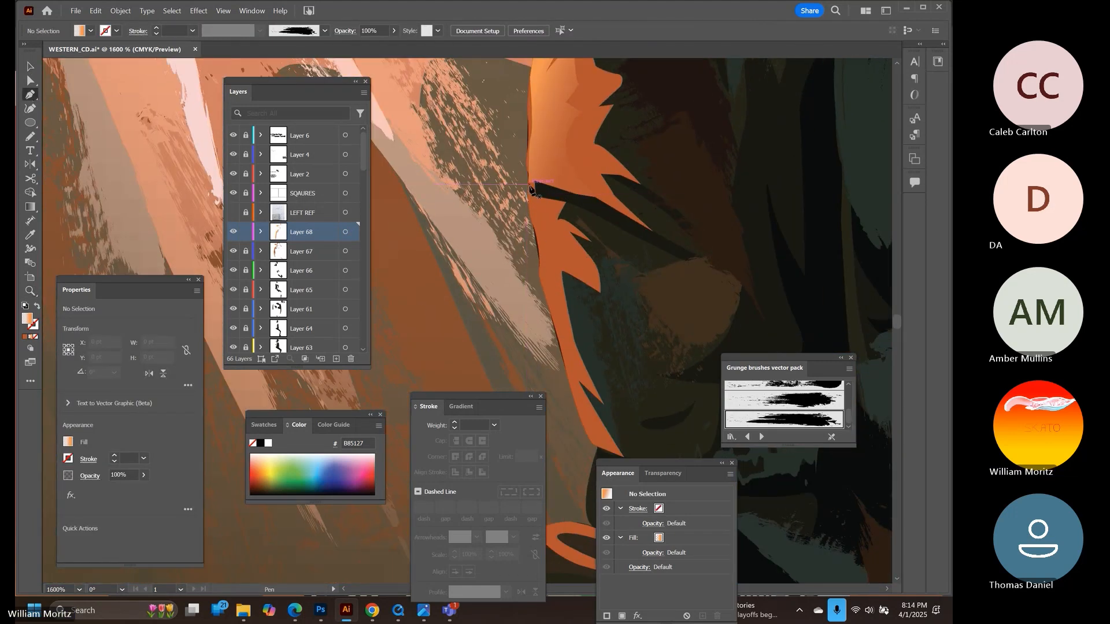
pyautogui.click(527, 191)
pyautogui.click(532, 223)
pyautogui.click(540, 264)
pyautogui.click(546, 299)
pyautogui.click(559, 350)
pyautogui.click(569, 382)
# Close the lower jacket highlight along its inner edge and redirect its gradient diagonally across the shape
pyautogui.click(567, 354)
pyautogui.click(568, 336)
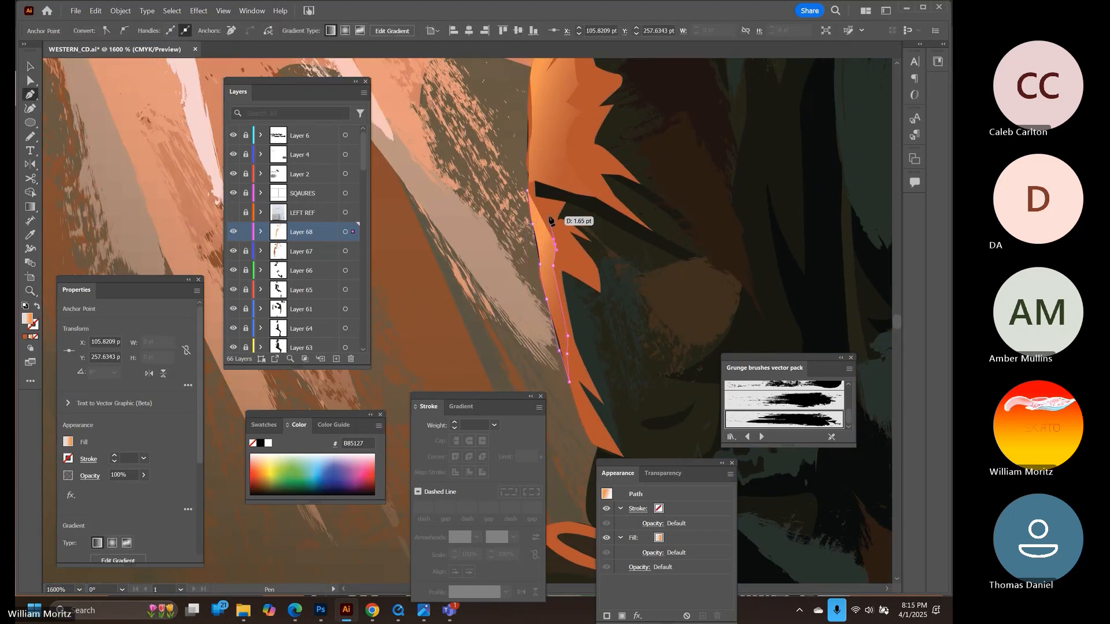
pyautogui.click(527, 191)
pyautogui.press('g')
pyautogui.moveTo(484, 263); pyautogui.dragTo(620, 310)
pyautogui.press('v')
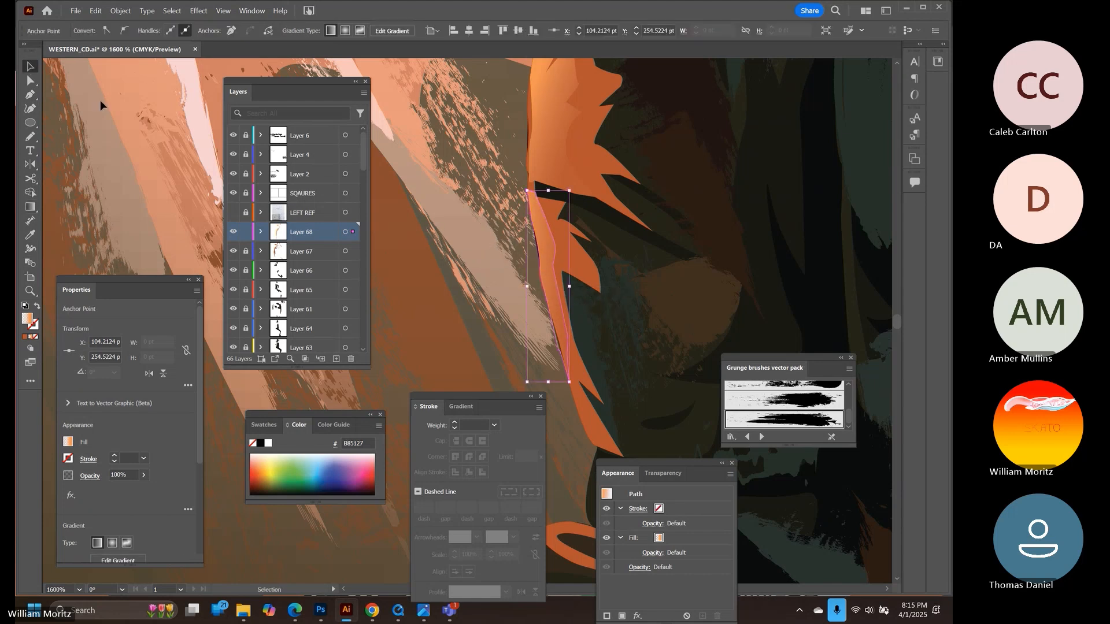
pyautogui.click(547, 191)
# Move the Layers panel off the cover artwork and save the document
pyautogui.press('z')
pyautogui.keyDown('alt'); pyautogui.click(483, 393); pyautogui.keyUp('alt')
pyautogui.moveTo(510, 247); pyautogui.dragTo(665, 100)
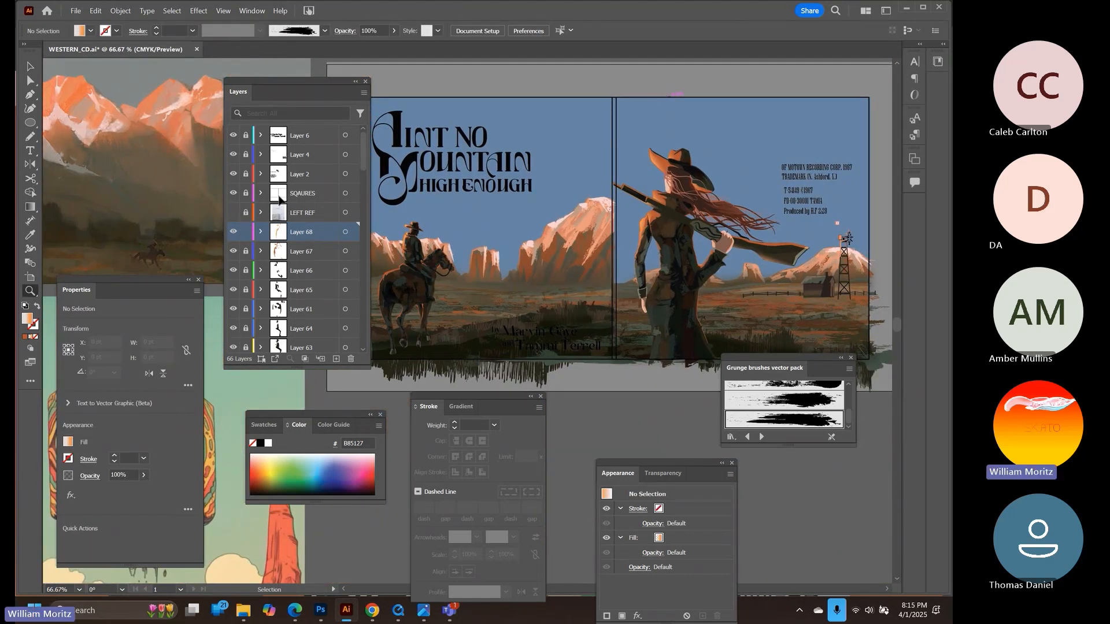
pyautogui.moveTo(307, 81); pyautogui.dragTo(238, 76)
pyautogui.hotkey('ctrl', 's')
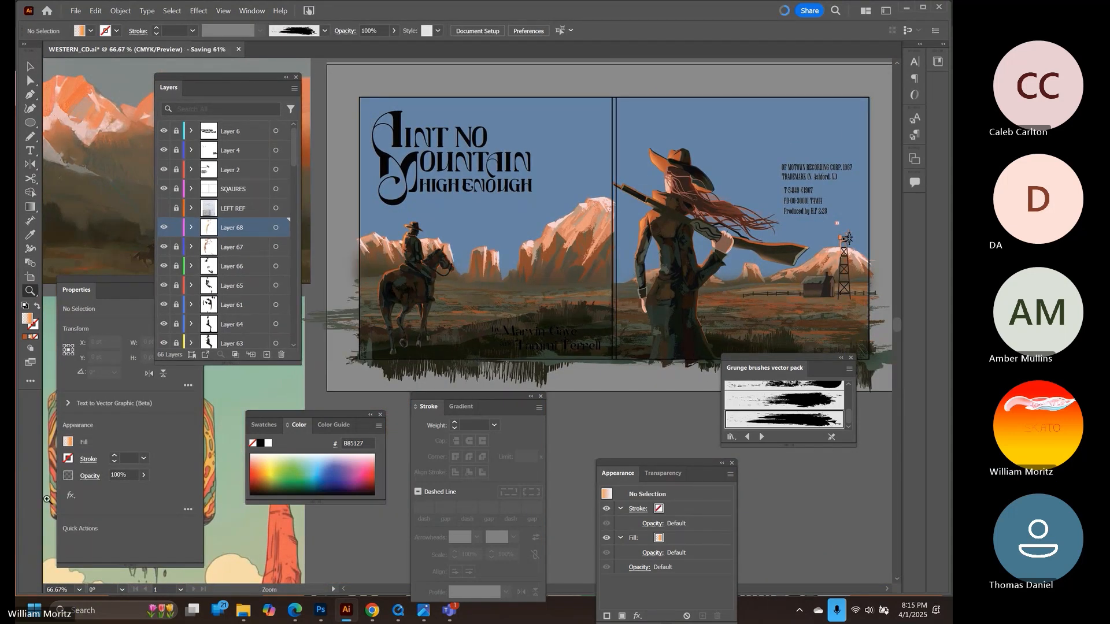
pyautogui.press('v')
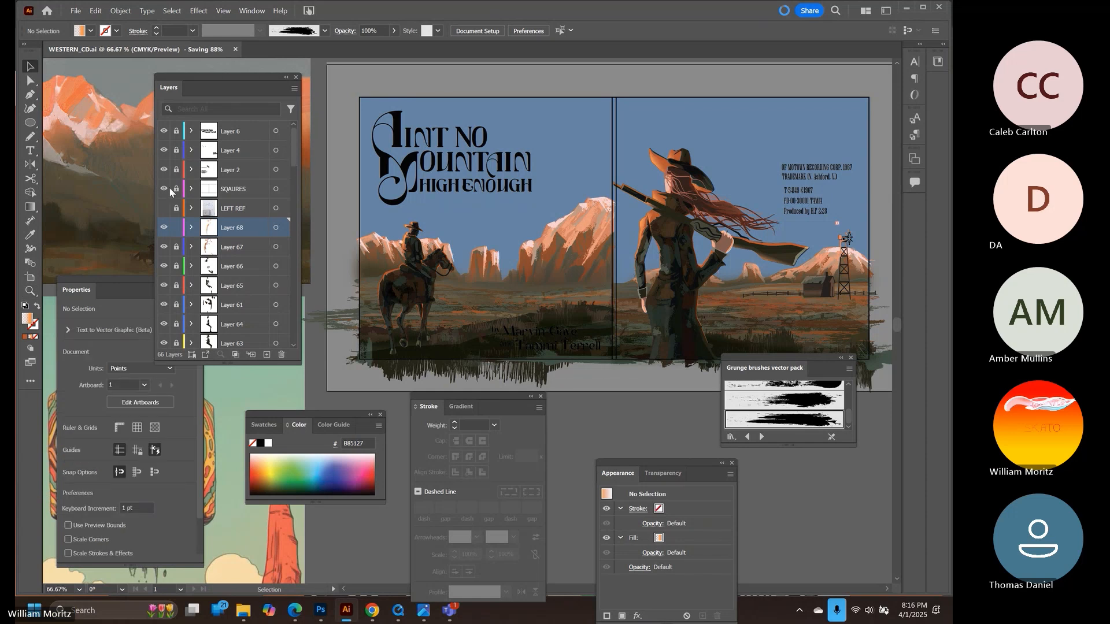
# Move the Layers panel clear of the artwork and place the artist credit beneath the title on the front cover
pyautogui.moveTo(232, 88); pyautogui.dragTo(282, 208)
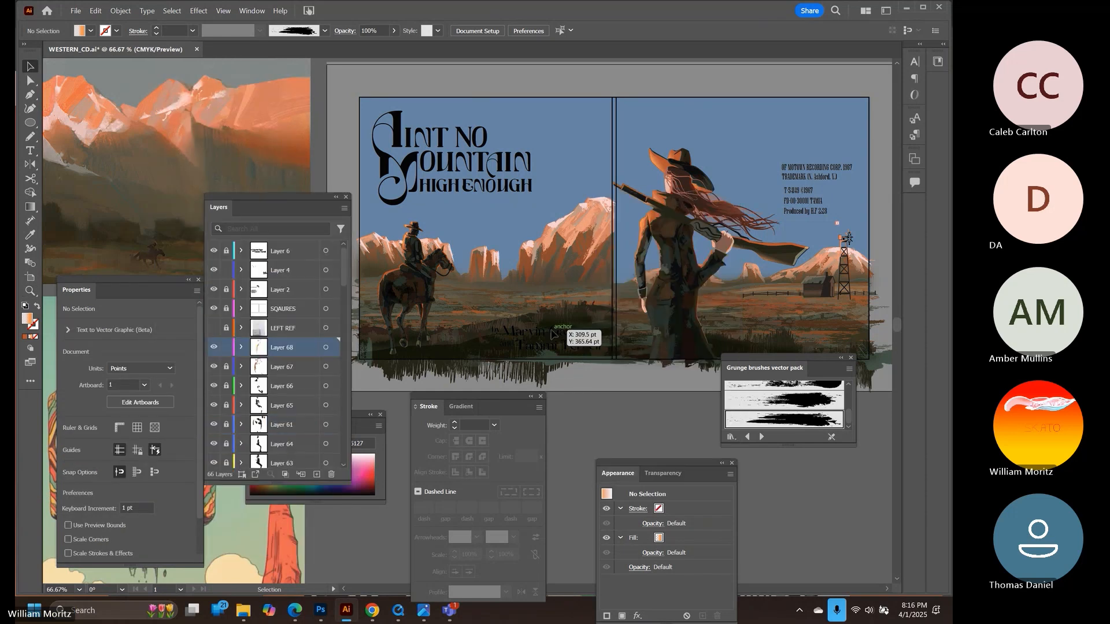
pyautogui.moveTo(541, 337); pyautogui.dragTo(473, 206)
pyautogui.click(549, 132)
pyautogui.moveTo(549, 132); pyautogui.dragTo(677, 184)
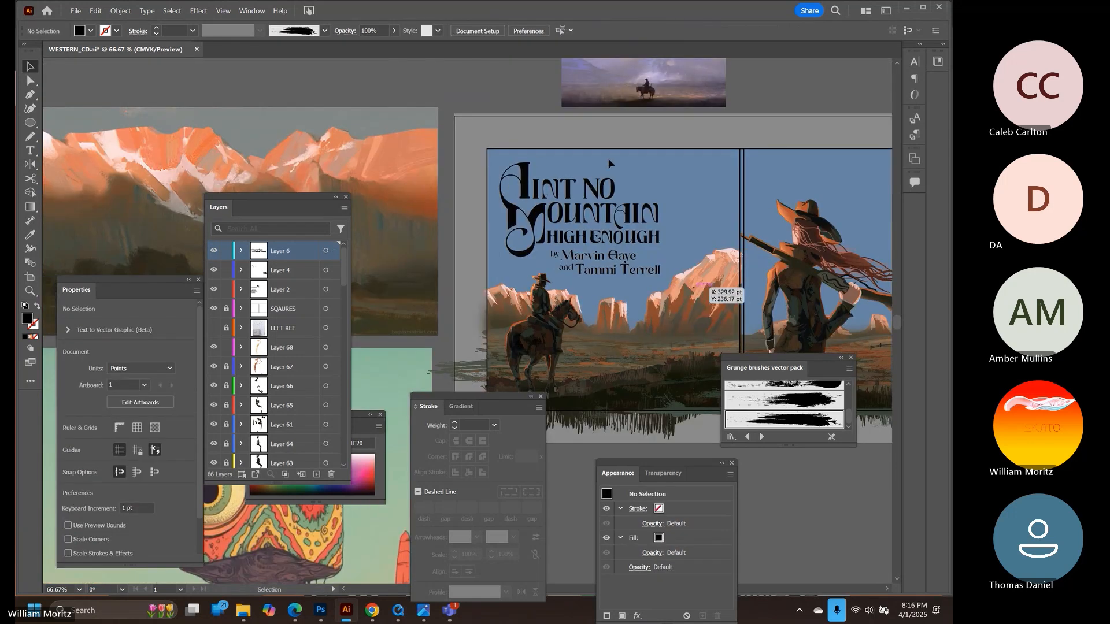
# Select the front cover's title and artist credit together and nudge both slightly right and down
pyautogui.scroll(-3, 229, 403)
pyautogui.scroll(3, 230, 403)
pyautogui.moveTo(505, 141); pyautogui.dragTo(636, 272)
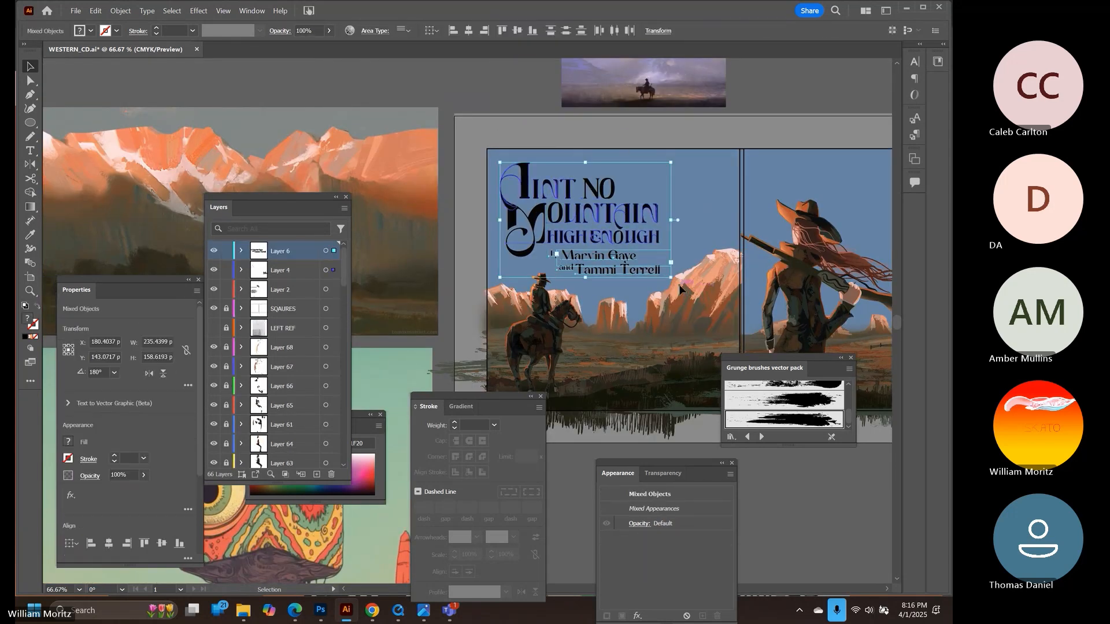
pyautogui.press('Right')
pyautogui.press('Right')
pyautogui.press('Right')
pyautogui.press('Right')
pyautogui.press('Right')
pyautogui.press('Right')
pyautogui.press('Right')
pyautogui.press('Right')
pyautogui.press('Down')
pyautogui.press('Down')
pyautogui.press('Down')
pyautogui.press('Down')
pyautogui.press('Down')
pyautogui.press('Down')
pyautogui.press('Down')
pyautogui.press('Down')
pyautogui.press('Left')
pyautogui.press('Left')
pyautogui.press('Left')
pyautogui.press('Left')
pyautogui.press('Left')
pyautogui.click(638, 137)
# Duplicate the front cover's title and artist credit onto the upper part of the back cover
pyautogui.moveTo(742, 184); pyautogui.dragTo(588, 148)
pyautogui.moveTo(511, 258); pyautogui.dragTo(825, 81)
pyautogui.hotkey('ctrl', 'c')
pyautogui.hotkey('ctrl', 'v')
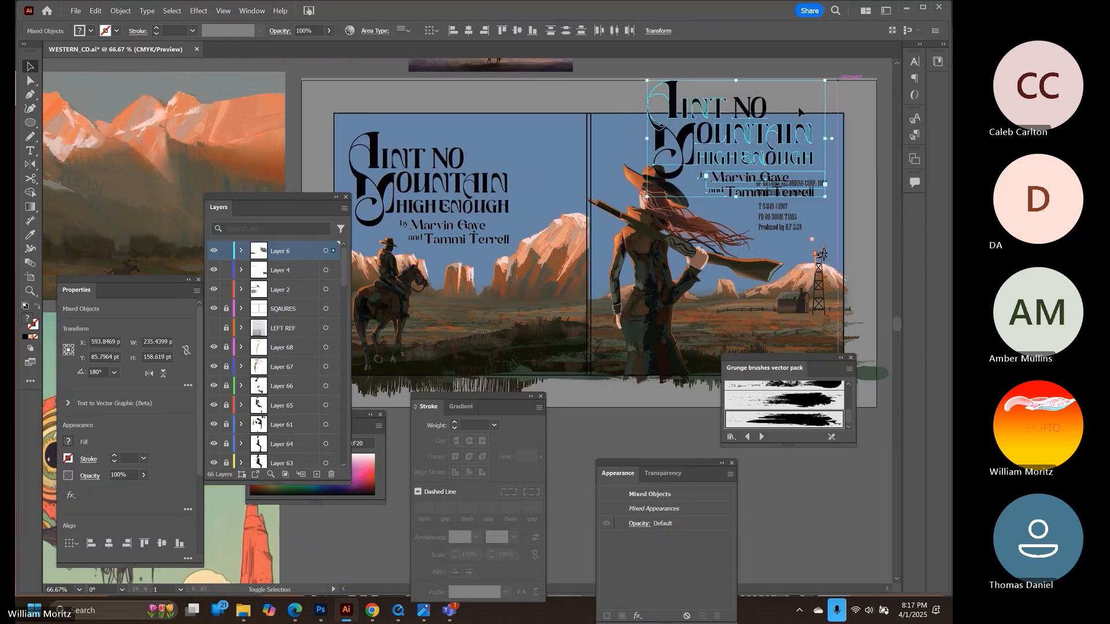
pyautogui.moveTo(763, 154); pyautogui.dragTo(691, 172)
pyautogui.click(761, 210)
pyautogui.moveTo(762, 210); pyautogui.dragTo(601, 104)
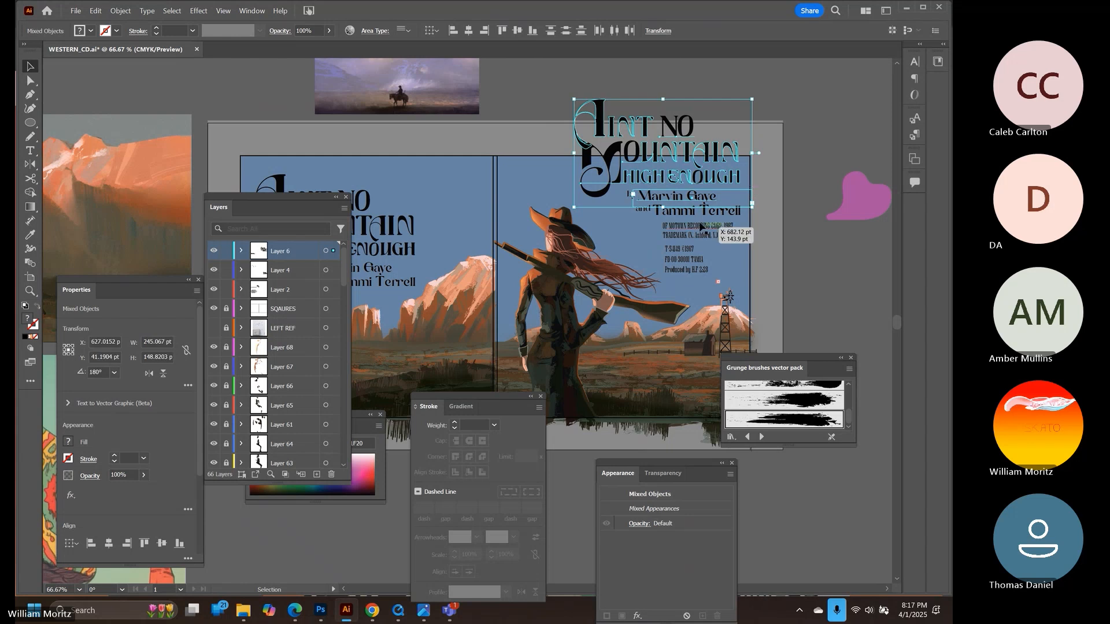
# Scale down the duplicated title on its own and move it into the back cover's upper-left corner
pyautogui.keyDown('shift'); pyautogui.click(703, 213); pyautogui.keyUp('shift')
pyautogui.moveTo(740, 101); pyautogui.dragTo(652, 151)
pyautogui.moveTo(614, 179); pyautogui.dragTo(546, 189)
pyautogui.moveTo(674, 214); pyautogui.dragTo(642, 160)
# Place the duplicated artist credit beside the small title and shift the recording and trademark lines toward the cover's outer edge
pyautogui.click(755, 199)
pyautogui.moveTo(687, 193); pyautogui.dragTo(654, 174)
pyautogui.moveTo(727, 138); pyautogui.dragTo(723, 185)
pyautogui.click(670, 158)
pyautogui.keyDown('shift'); pyautogui.click(668, 148); pyautogui.keyUp('shift')
pyautogui.moveTo(668, 147); pyautogui.dragTo(723, 164)
# Recolor the Motown recording line and the trademark line with the pale pink sampled from the mountain behind the barn
pyautogui.press('t')
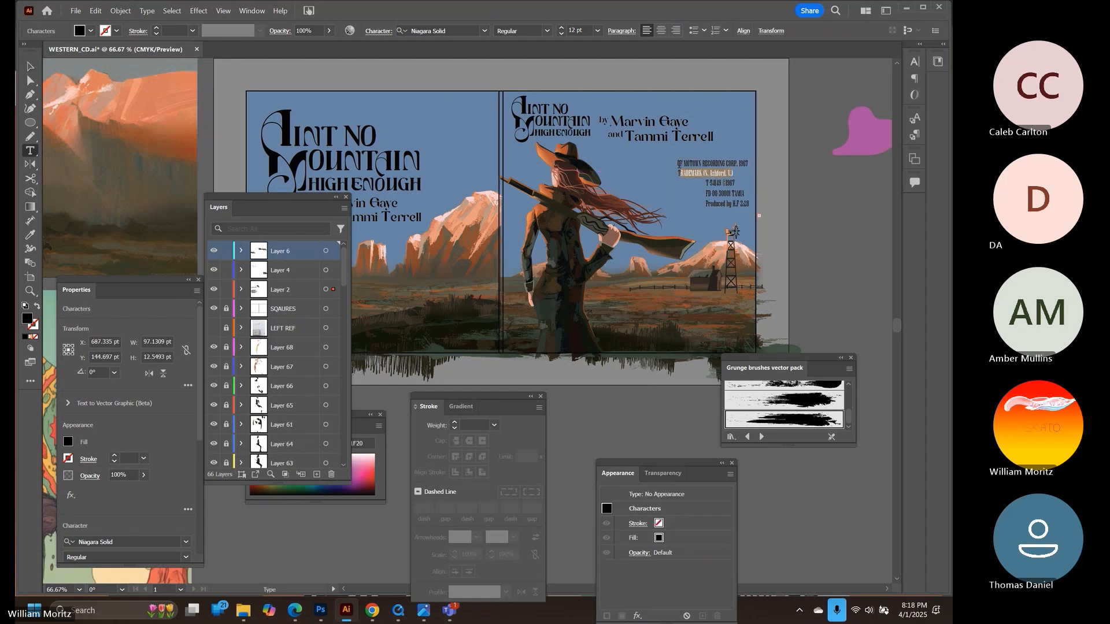
pyautogui.keyDown('ctrl'); pyautogui.click(689, 168); pyautogui.keyUp('ctrl')
pyautogui.tripleClick(616, 201)
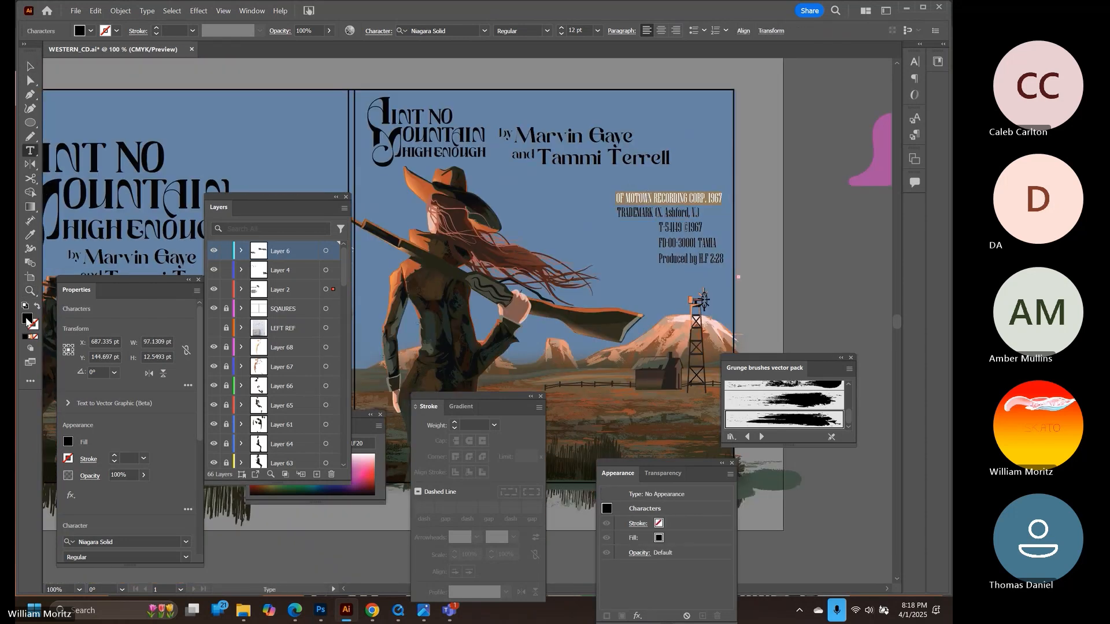
pyautogui.click(685, 314)
pyautogui.click(37, 306)
pyautogui.keyDown('ctrl'); pyautogui.click(295, 82); pyautogui.keyUp('ctrl')
pyautogui.press('t')
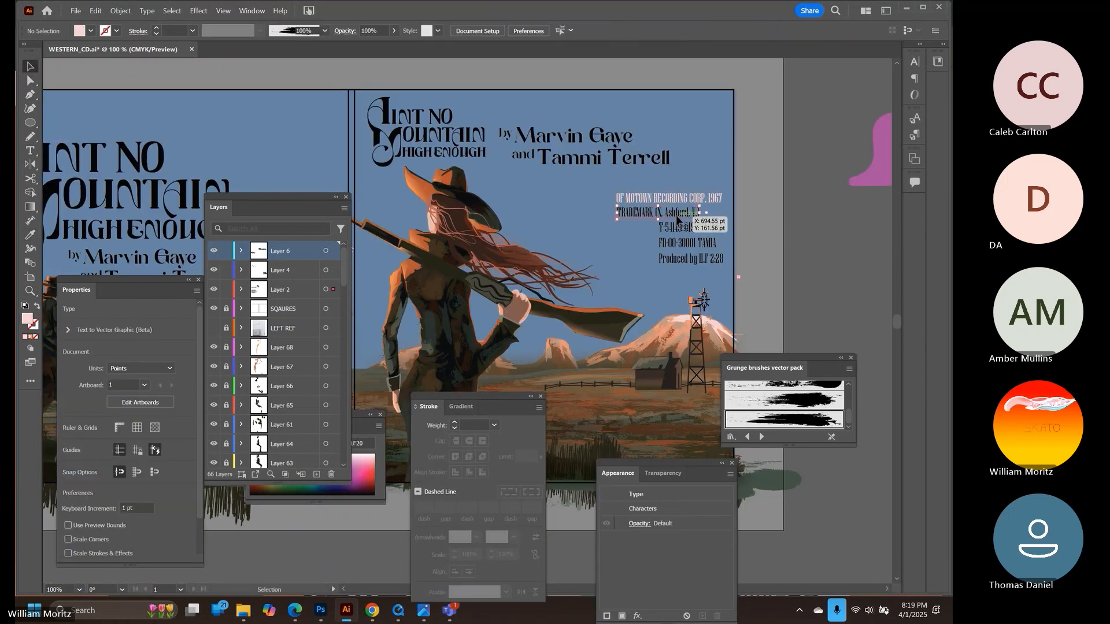
pyautogui.click(700, 215)
pyautogui.click(683, 321)
pyautogui.press('v')
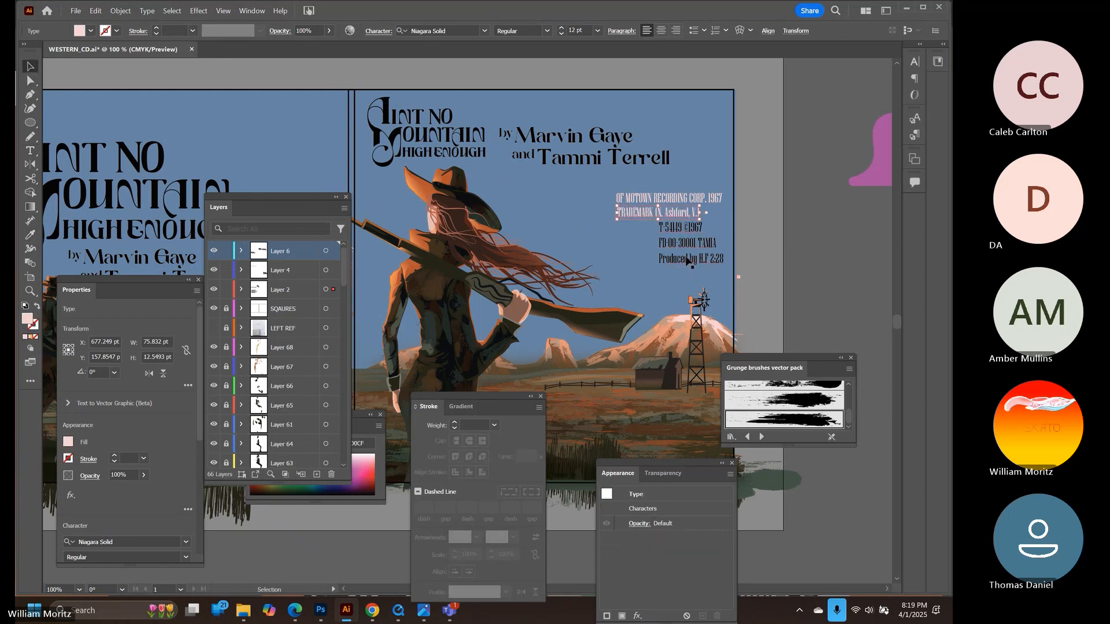
# Move the trademark and Motown recording lines side by side along the bottom edge of the back cover
pyautogui.moveTo(582, 240); pyautogui.dragTo(647, 179)
pyautogui.moveTo(711, 151); pyautogui.dragTo(543, 370)
pyautogui.moveTo(552, 261); pyautogui.dragTo(589, 134)
pyautogui.moveTo(594, 234); pyautogui.dragTo(830, 262)
pyautogui.click(768, 312)
pyautogui.moveTo(830, 262); pyautogui.dragTo(669, 270)
pyautogui.moveTo(597, 265); pyautogui.dragTo(439, 263)
pyautogui.moveTo(480, 188); pyautogui.dragTo(692, 201)
pyautogui.moveTo(722, 282); pyautogui.dragTo(714, 282)
pyautogui.moveTo(787, 275); pyautogui.dragTo(607, 345)
pyautogui.click(741, 281)
# Recolor the three-line catalogue and production text pale pink and move it to the back cover's lower-right corner
pyautogui.doubleClick(708, 141)
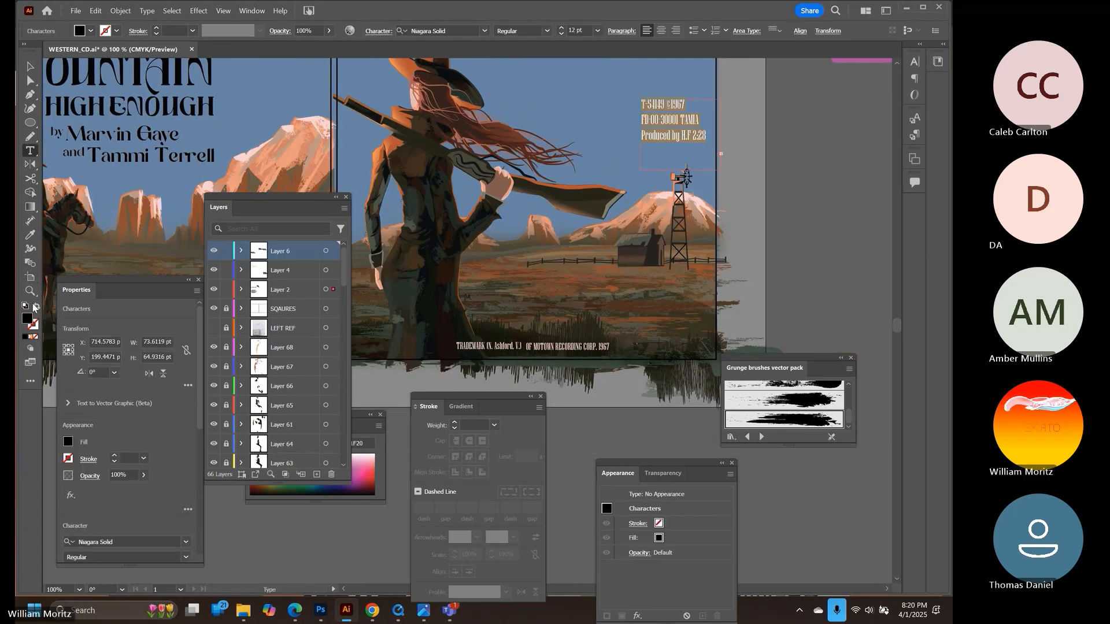
pyautogui.click(667, 196)
pyautogui.press('v')
pyautogui.moveTo(717, 103); pyautogui.dragTo(740, 314)
# Reduce the text size of the three-line catalogue and production block in the back cover's lower-right corner
pyautogui.press('t')
pyautogui.moveTo(719, 354); pyautogui.dragTo(619, 313)
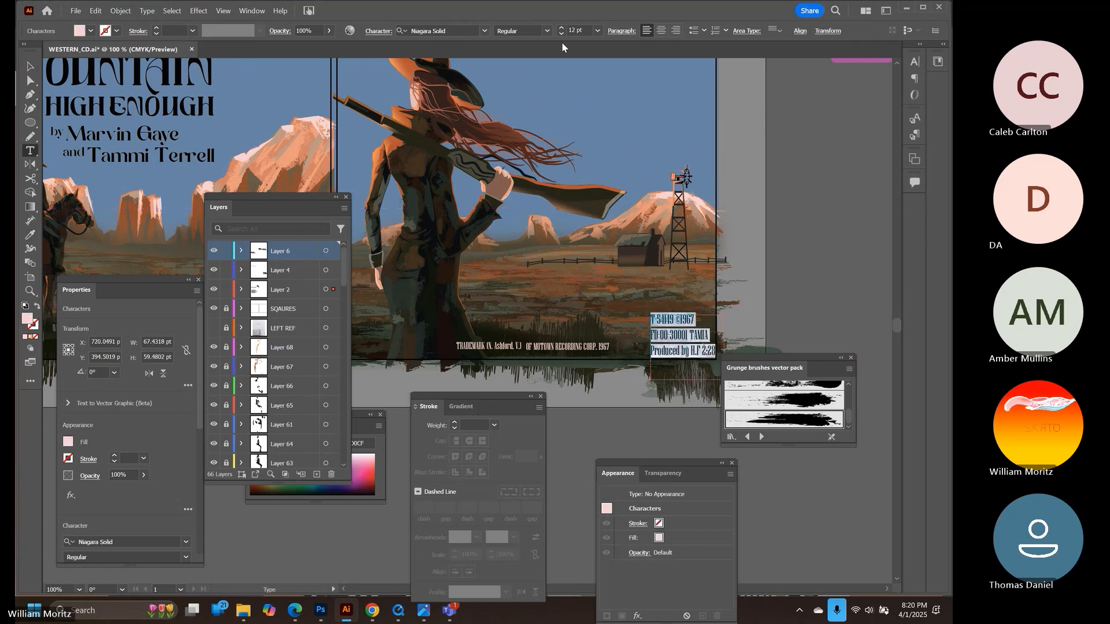
pyautogui.press('Escape')
pyautogui.scroll(-1, 809, 262)
pyautogui.click(810, 262)
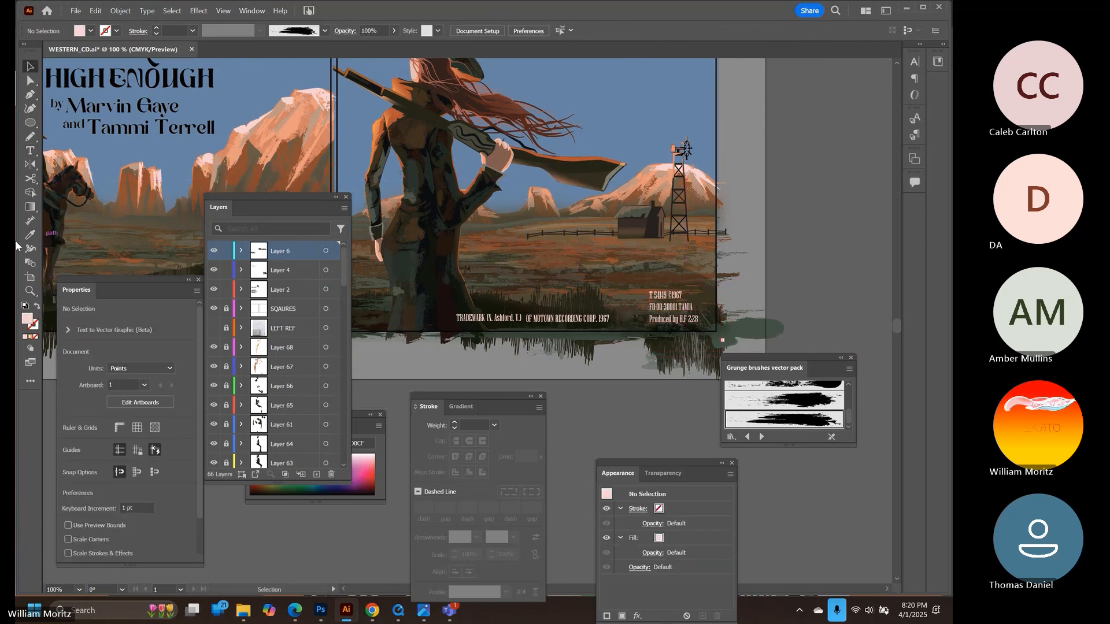
# Move the back cover's artist credit down and right into the open sky beside the figure
pyautogui.hotkey('ctrl', '-')
pyautogui.hotkey('ctrl', '-')
pyautogui.click(604, 163)
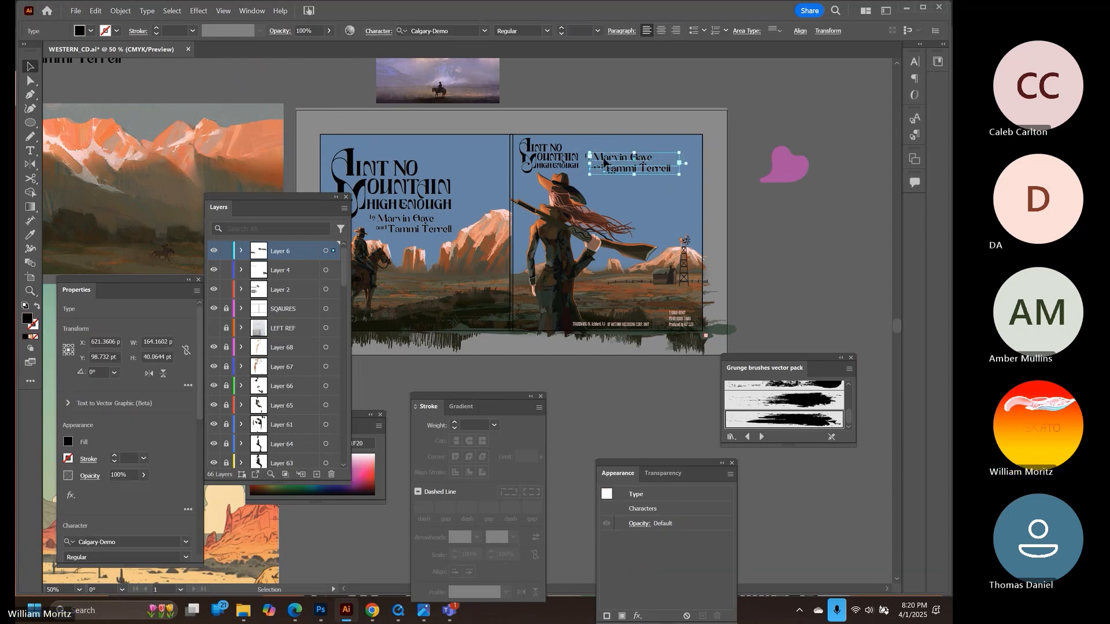
pyautogui.moveTo(583, 148); pyautogui.dragTo(647, 204)
pyautogui.moveTo(506, 117); pyautogui.dragTo(563, 179)
pyautogui.moveTo(551, 166); pyautogui.dragTo(676, 143)
pyautogui.hotkey('ctrl', 'z')
pyautogui.hotkey('ctrl', 'z')
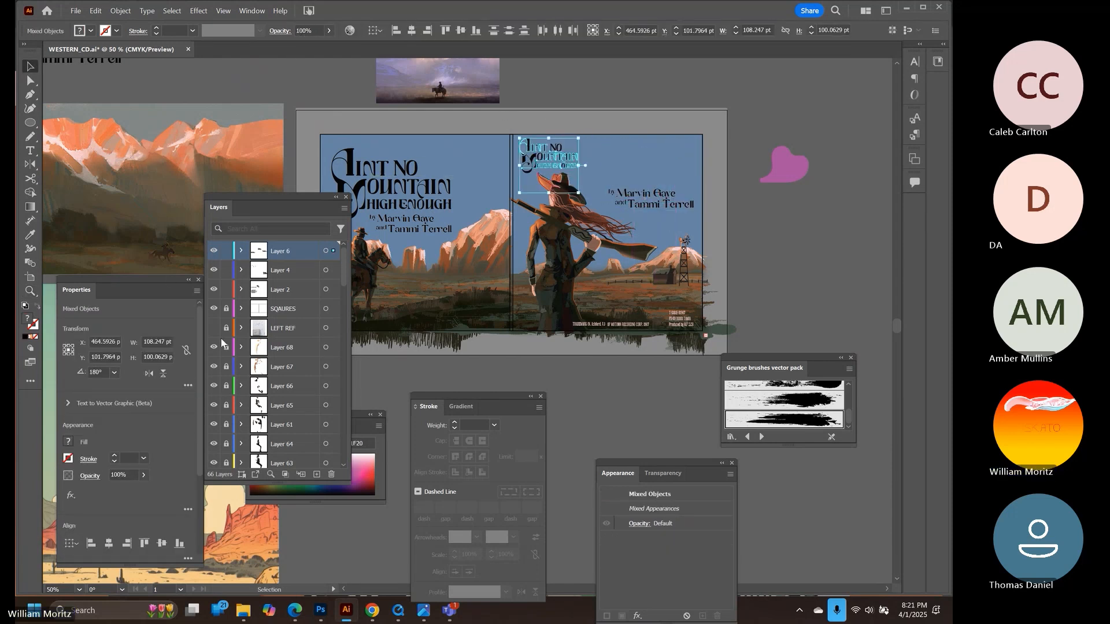
# Lock Layer 52 and move the small back cover title to sit above the artist credit
pyautogui.scroll(-8, 221, 341)
pyautogui.click(226, 424)
pyautogui.click(599, 141)
pyautogui.moveTo(555, 163); pyautogui.dragTo(676, 142)
pyautogui.click(694, 130)
pyautogui.hscroll(-1, 435, 188)
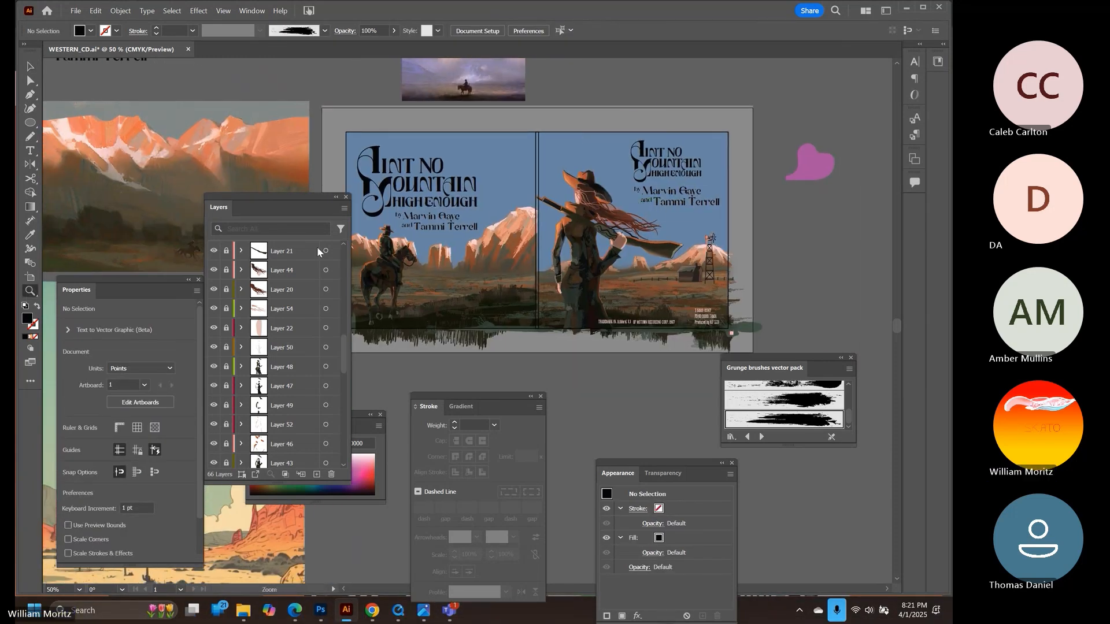
# Enlarge the back cover title slightly to about 131 pt wide
pyautogui.moveTo(749, 98); pyautogui.dragTo(803, 98)
pyautogui.click(587, 226)
pyautogui.moveTo(653, 184); pyautogui.dragTo(656, 182)
pyautogui.click(733, 238)
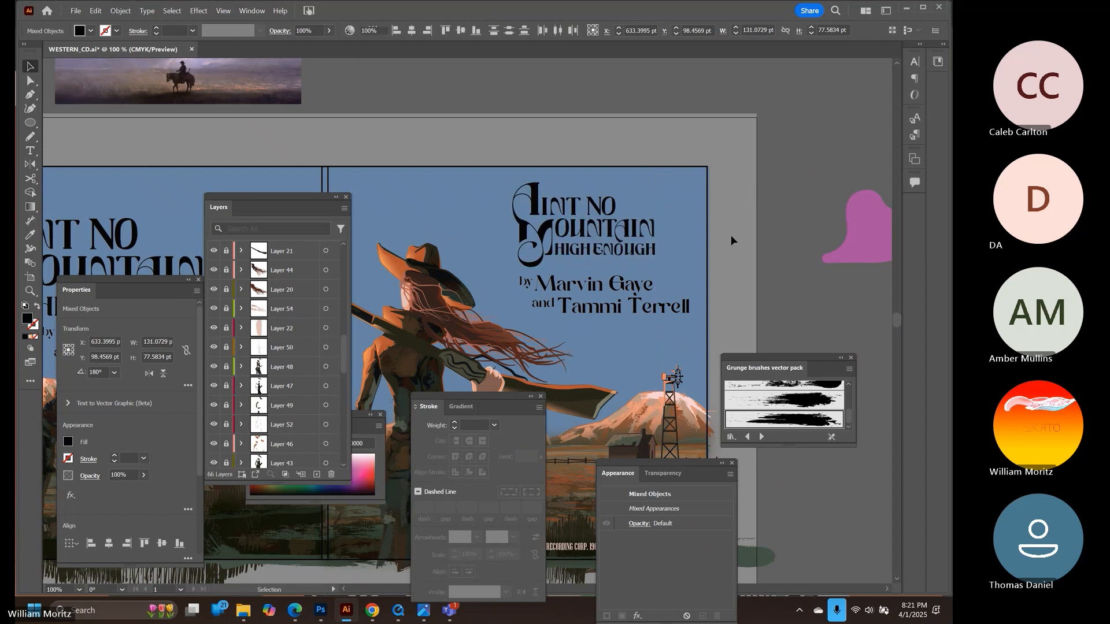
# Scale the back cover's artist credit down to about 142 pt wide and position it closely beneath the title
pyautogui.moveTo(669, 304); pyautogui.dragTo(523, 281)
pyautogui.click(541, 189)
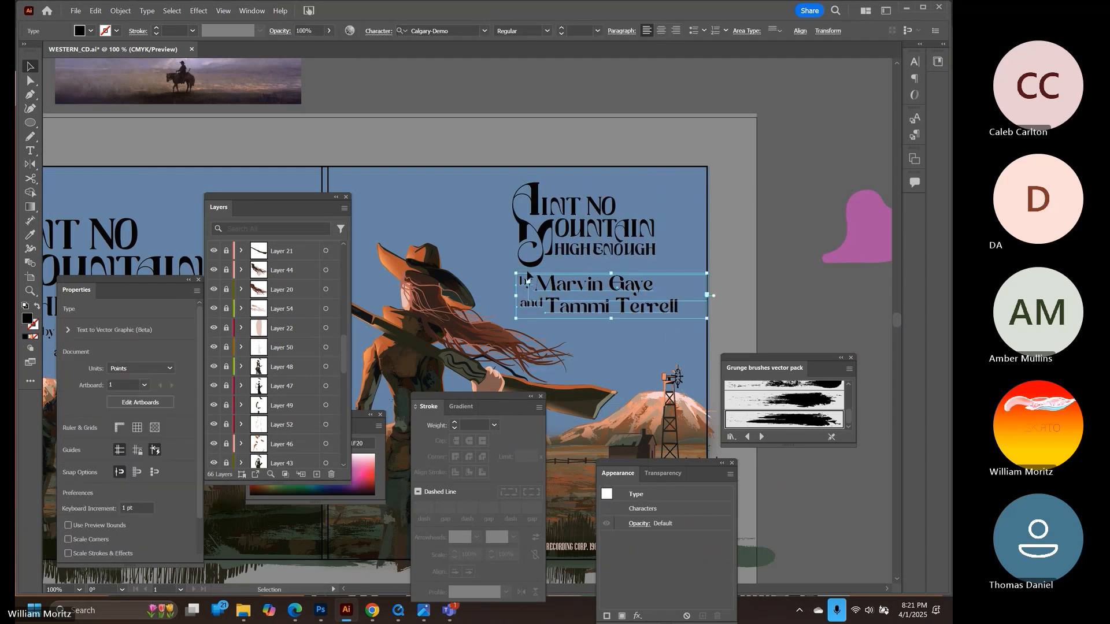
pyautogui.moveTo(706, 320); pyautogui.dragTo(687, 311)
pyautogui.hotkey('shift', 'Right')
pyautogui.hotkey('shift', 'Right')
pyautogui.hotkey('shift', 'Down')
pyautogui.hotkey('shift', 'Up')
pyautogui.hotkey('shift', 'Up')
pyautogui.hotkey('shift', 'Right')
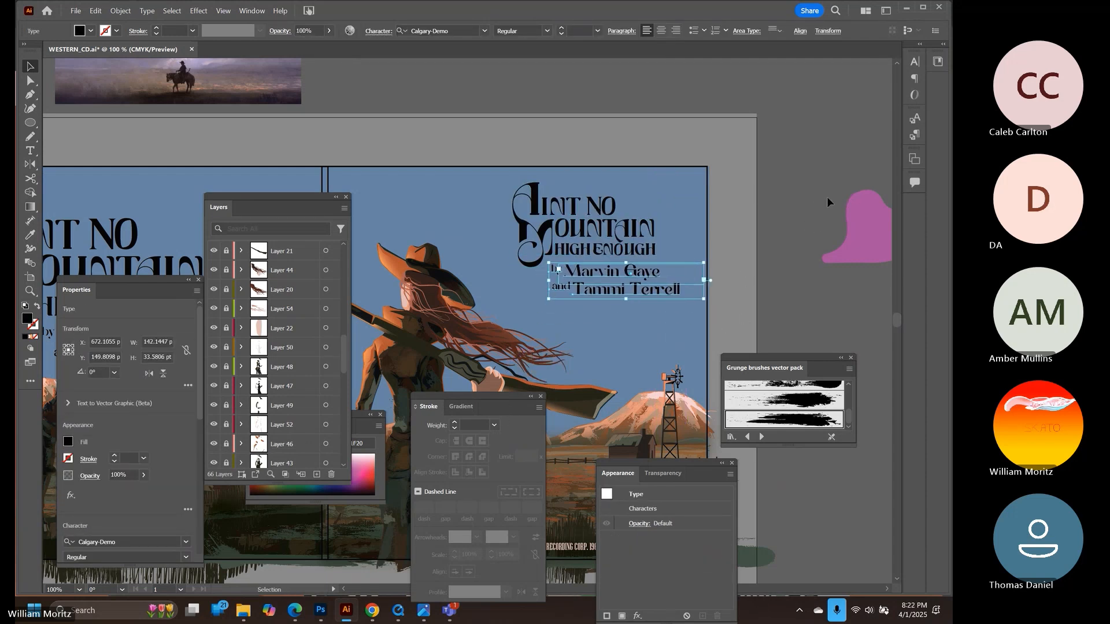
pyautogui.press('Down')
pyautogui.press('Down')
pyautogui.press('Down')
pyautogui.press('Down')
# Enlarge the back cover title to about 135 pt wide and nudge it vertically into place above the credit
pyautogui.click(545, 169)
pyautogui.moveTo(626, 257); pyautogui.dragTo(636, 260)
pyautogui.moveTo(656, 183); pyautogui.dragTo(660, 180)
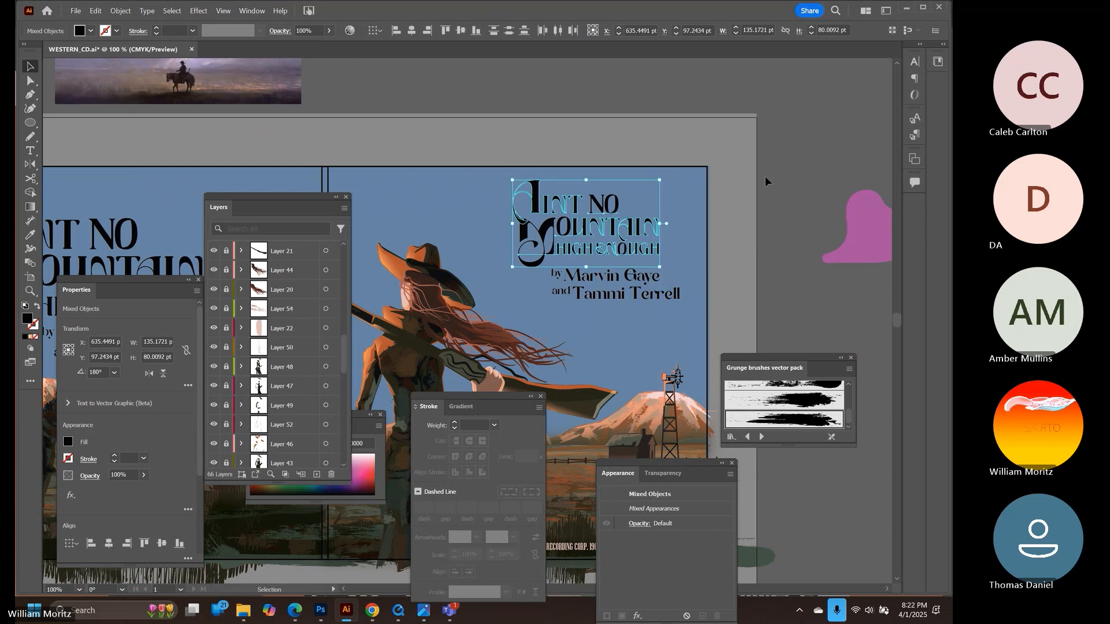
pyautogui.hotkey('shift', 'Down')
pyautogui.press('Up')
pyautogui.press('Up')
pyautogui.press('Up')
pyautogui.press('Up')
pyautogui.press('Up')
# Select the back cover title and credit together and shift them down and slightly left
pyautogui.click(710, 338)
pyautogui.moveTo(710, 338); pyautogui.dragTo(308, 72)
pyautogui.hotkey('shift', 'Down')
pyautogui.hotkey('shift', 'Down')
pyautogui.hotkey('shift', 'Left')
pyautogui.click(674, 171)
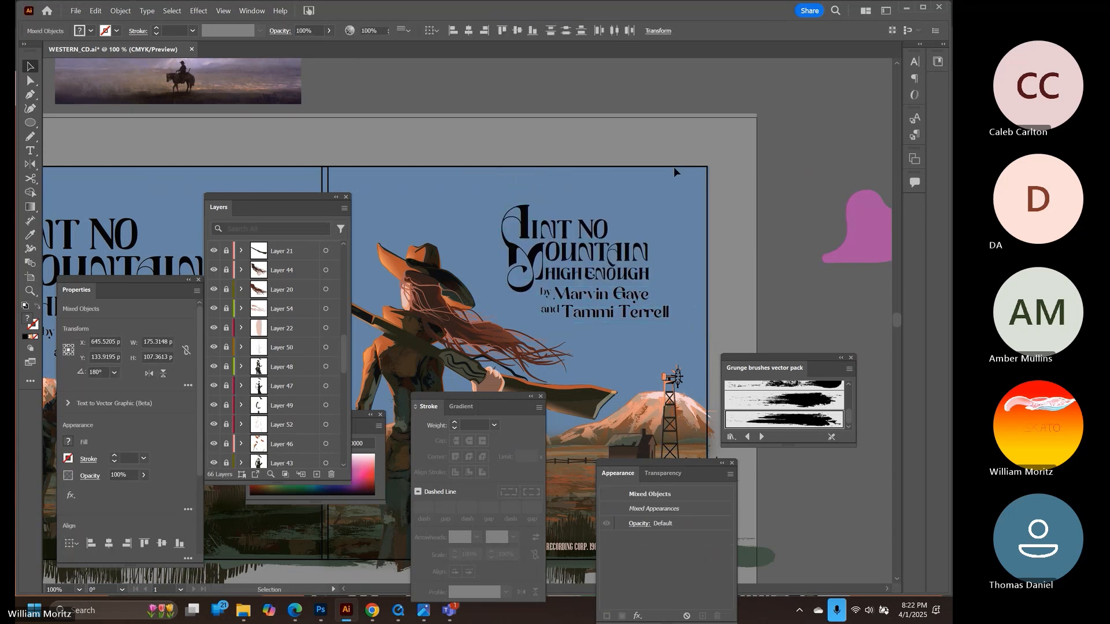
pyautogui.press('z')
pyautogui.keyDown('alt'); pyautogui.click(503, 206); pyautogui.keyUp('alt')
pyautogui.keyDown('alt'); pyautogui.click(503, 207); pyautogui.keyUp('alt')
pyautogui.moveTo(476, 278); pyautogui.dragTo(728, 72)
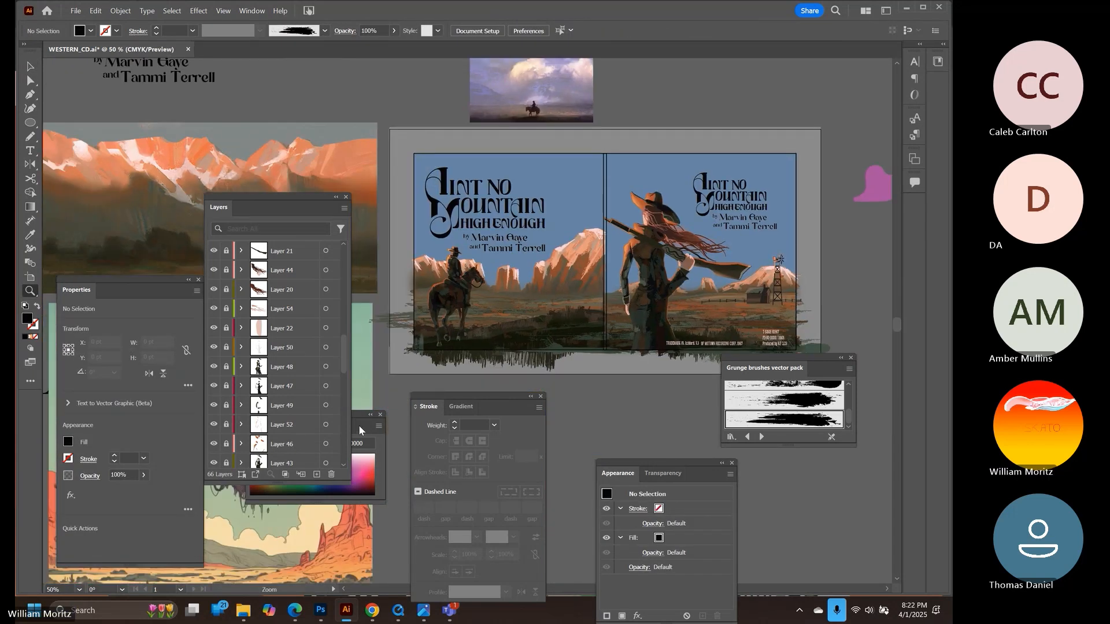
# Switch to Chrome and search Google for "western mark"
pyautogui.click(372, 610)
pyautogui.write('western mark')
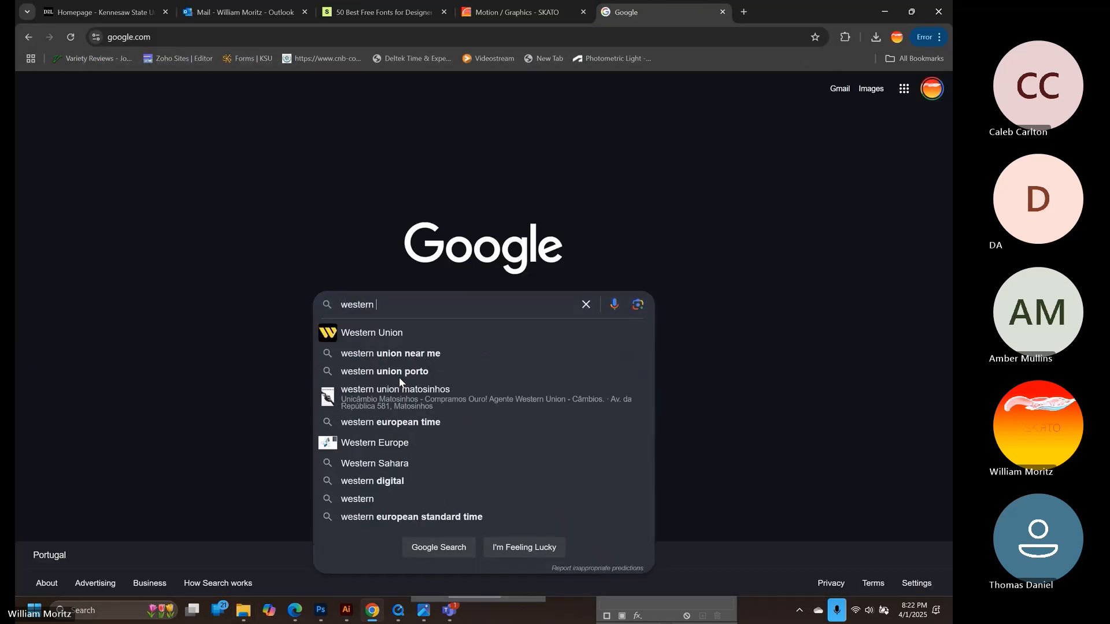
pyautogui.press('Return')
# Refine the search to "western letter mark" and browse the image results
pyautogui.click(186, 99)
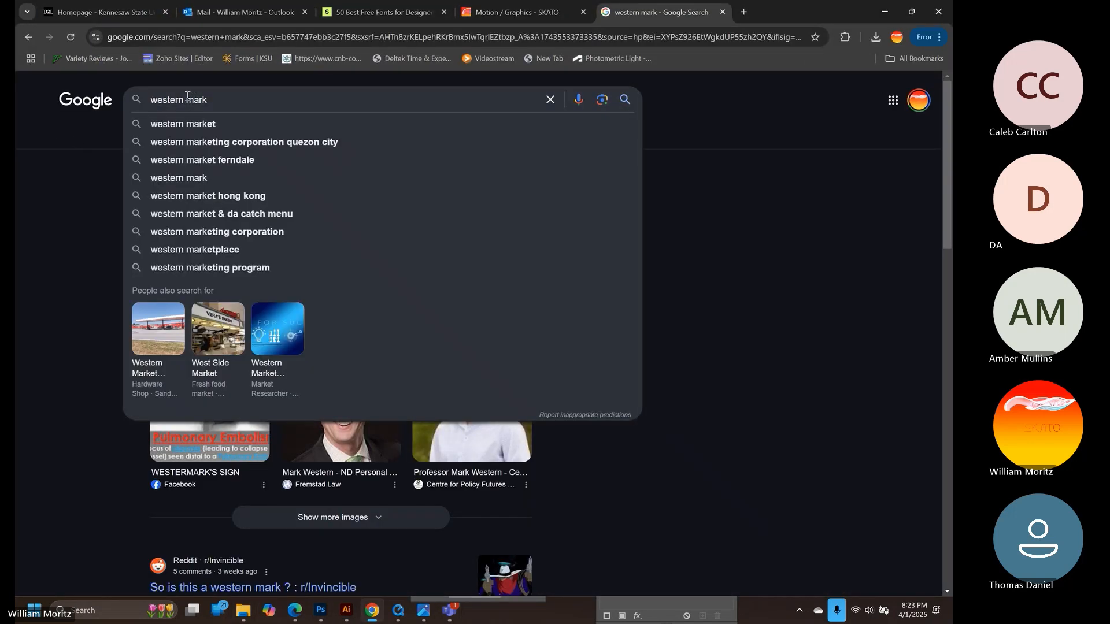
pyautogui.write('letter')
pyautogui.press('Return')
pyautogui.click(232, 136)
pyautogui.scroll(-7, 231, 137)
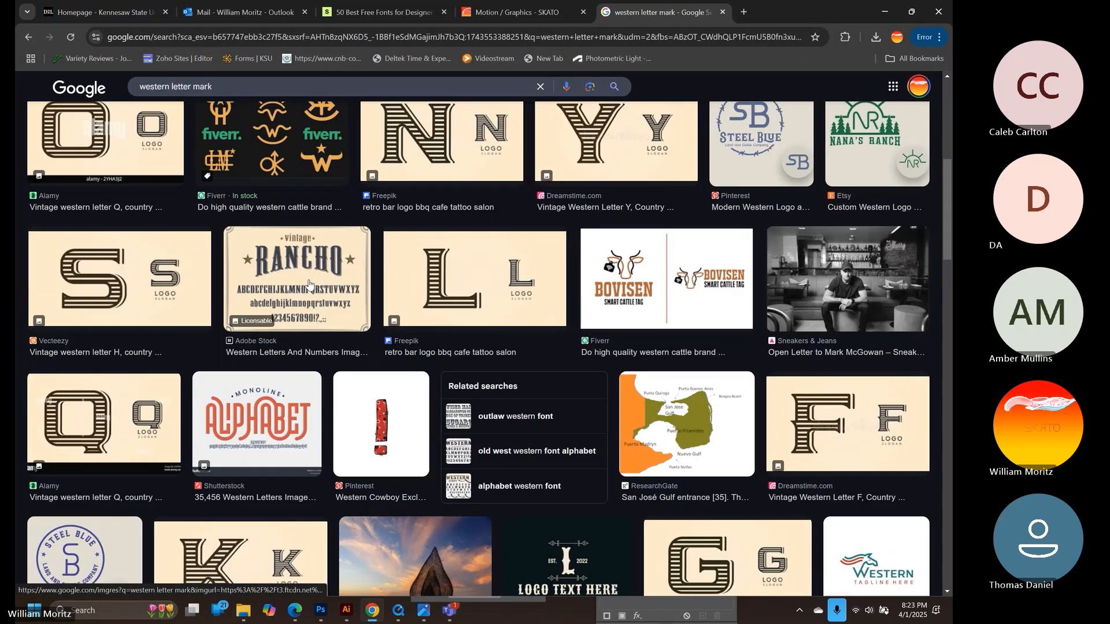
# Change the image search to "old western embelishment letter mark"
pyautogui.click(173, 86)
pyautogui.hotkey('ctrl', 'BackSpace')
pyautogui.write('old western ')
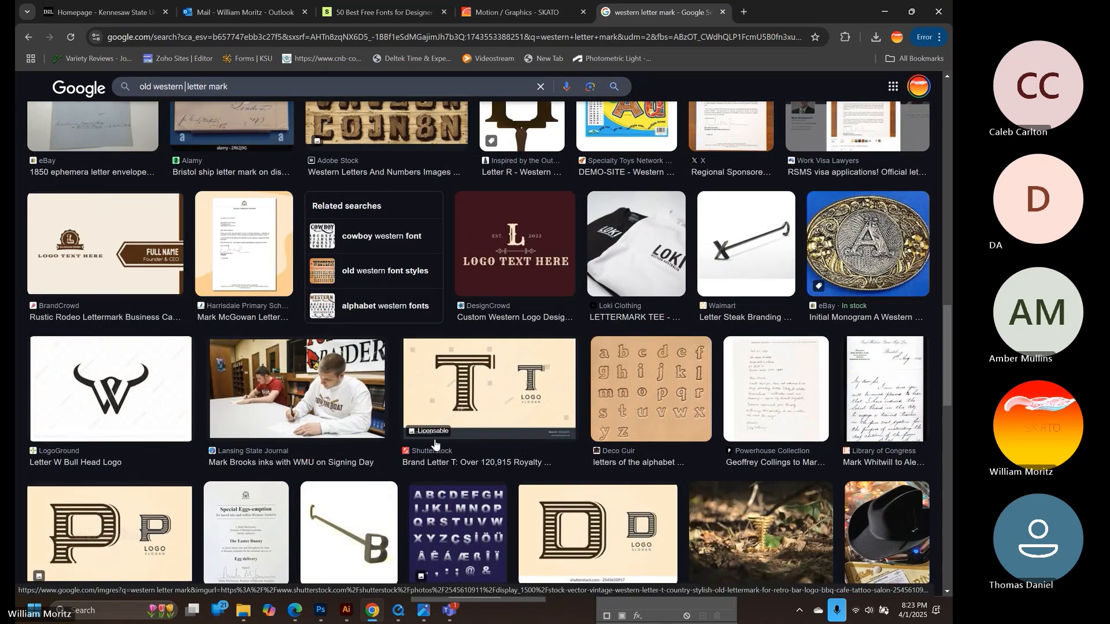
pyautogui.write('embelishment')
pyautogui.press('Return')
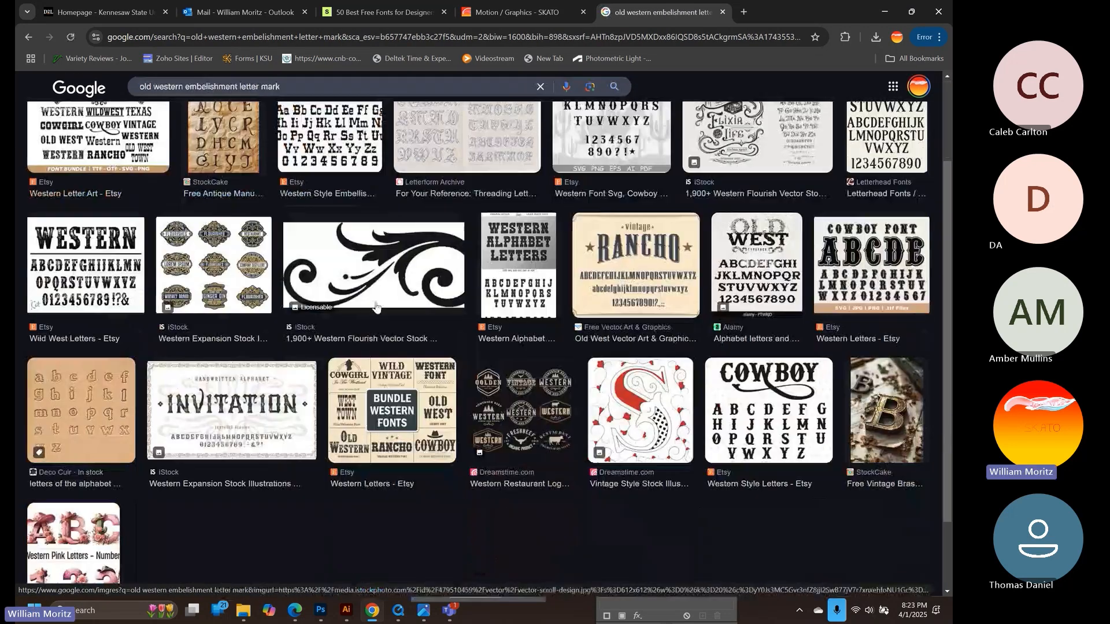
# Copy the black iStock flourish image and paste it over the cover artwork in Illustrator
pyautogui.click(385, 267)
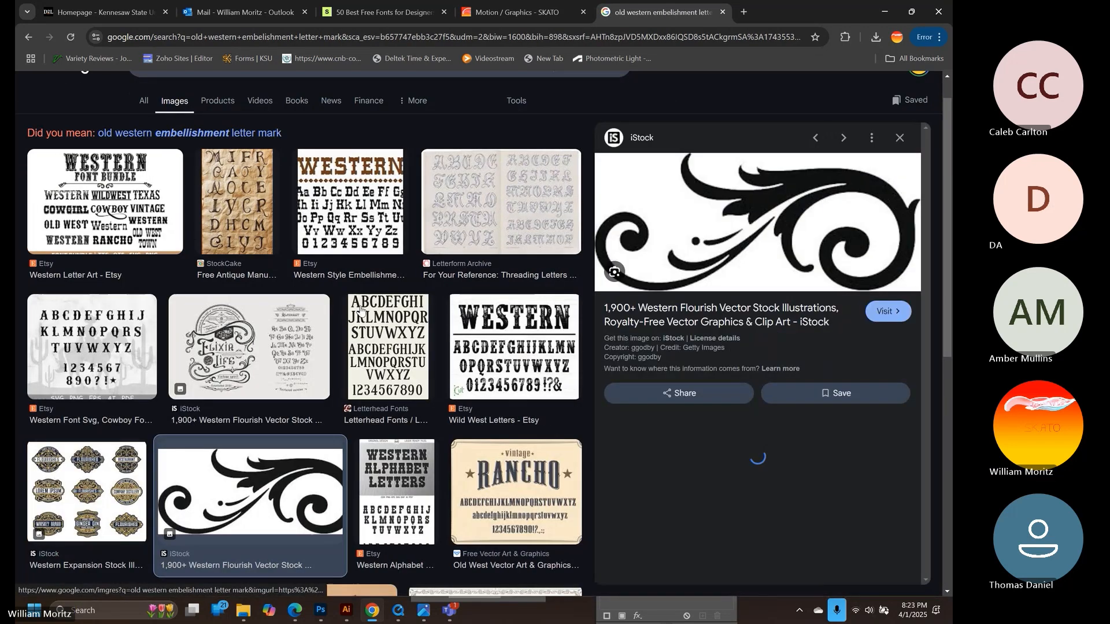
pyautogui.rightClick(737, 216)
pyautogui.click(785, 393)
pyautogui.hotkey('alt', 'Tab')
pyautogui.hotkey('ctrl', 'v')
pyautogui.moveTo(414, 317); pyautogui.dragTo(511, 214)
# Image-trace the pasted flourish and expand it into vector paths
pyautogui.click(120, 11)
pyautogui.moveTo(245, 456)
pyautogui.click(300, 469)
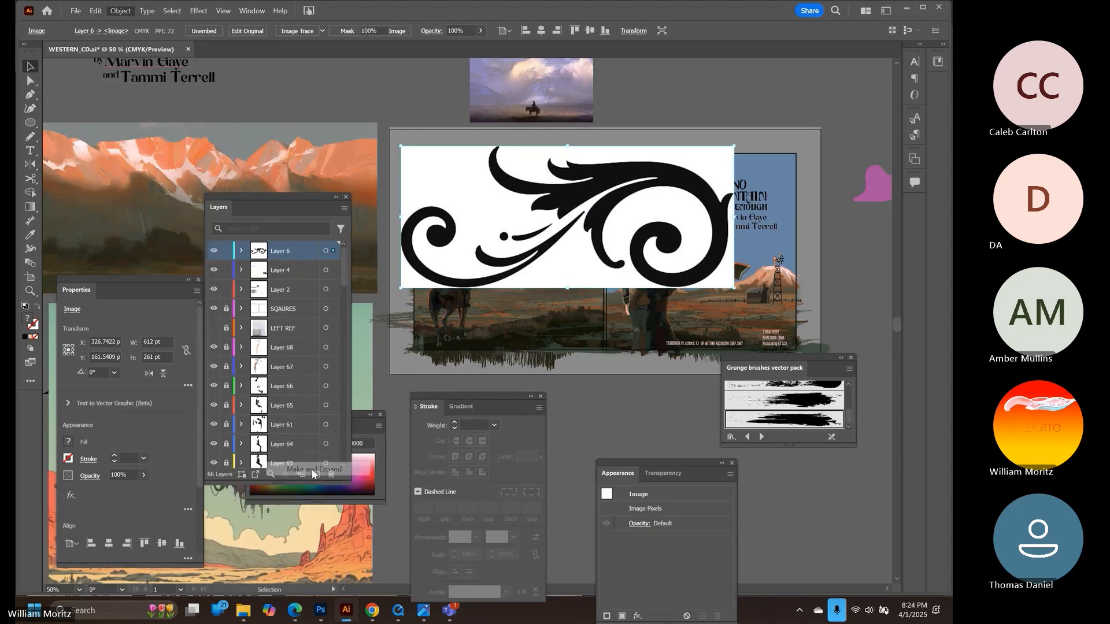
# Remove the traced flourish's white background by deleting its corner anchor points
pyautogui.click(29, 83)
pyautogui.click(402, 147)
pyautogui.press('Delete')
pyautogui.click(401, 287)
pyautogui.press('Delete')
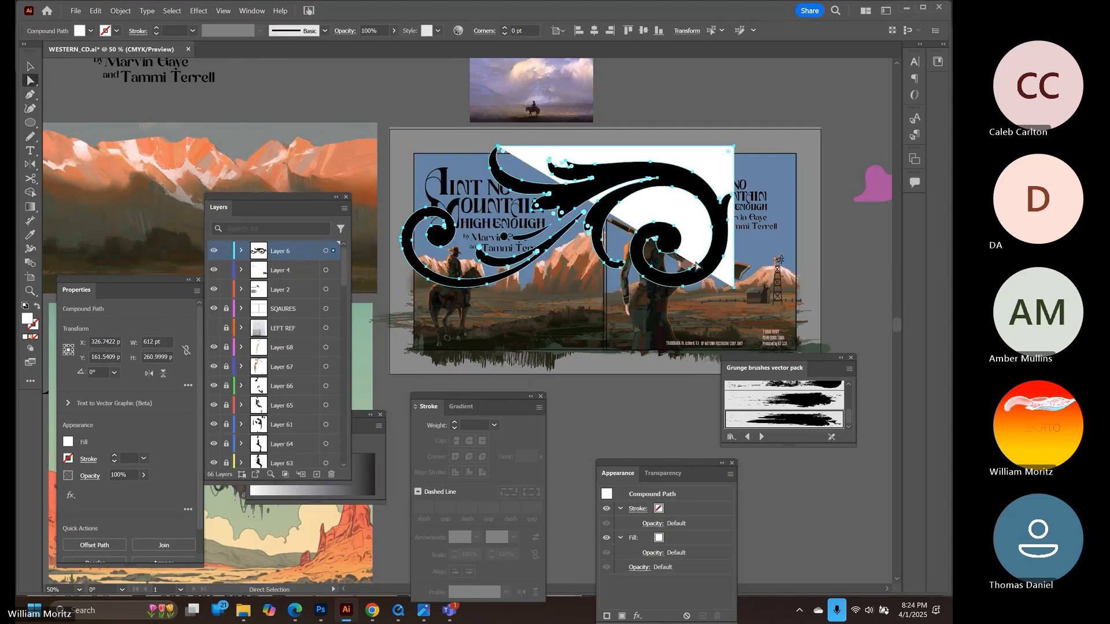
pyautogui.click(734, 287)
pyautogui.press('Delete')
pyautogui.press('v')
# Lock Layer 4 and Layer 2
pyautogui.moveTo(703, 63); pyautogui.dragTo(622, 62)
pyautogui.click(226, 270)
pyautogui.click(226, 289)
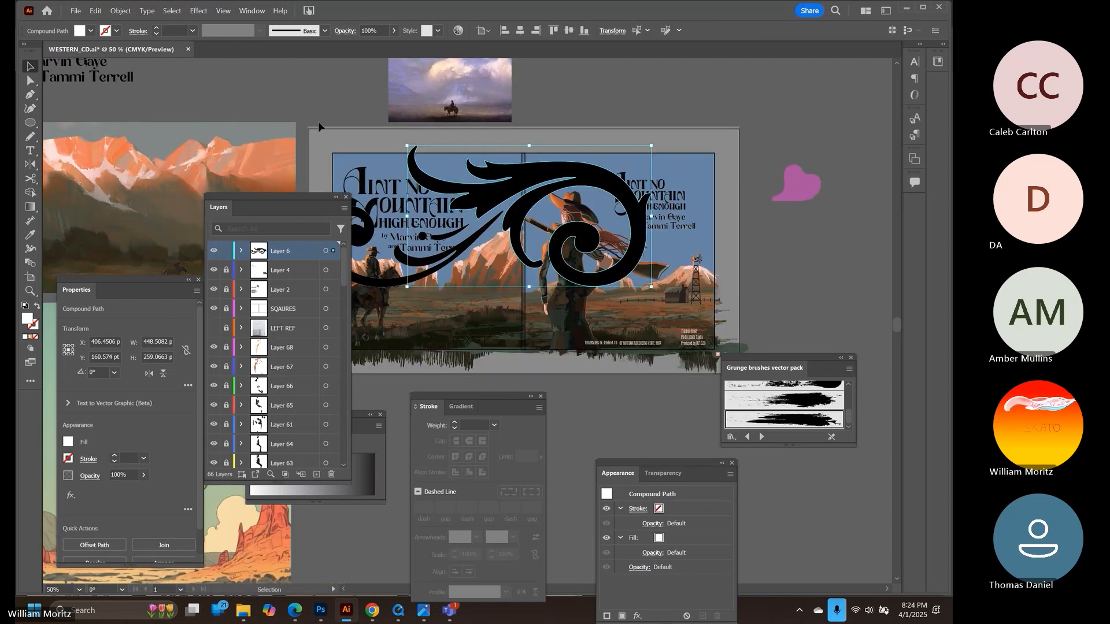
# Move the traced flourish from Layer 6 onto a new layer above it, keeping its place, and lock Layer 6
pyautogui.moveTo(319, 123); pyautogui.dragTo(650, 329)
pyautogui.scroll(-10, 226, 350)
pyautogui.click(226, 290)
pyautogui.scroll(10, 252, 295)
pyautogui.hotkey('ctrl', 'shift', 'a')
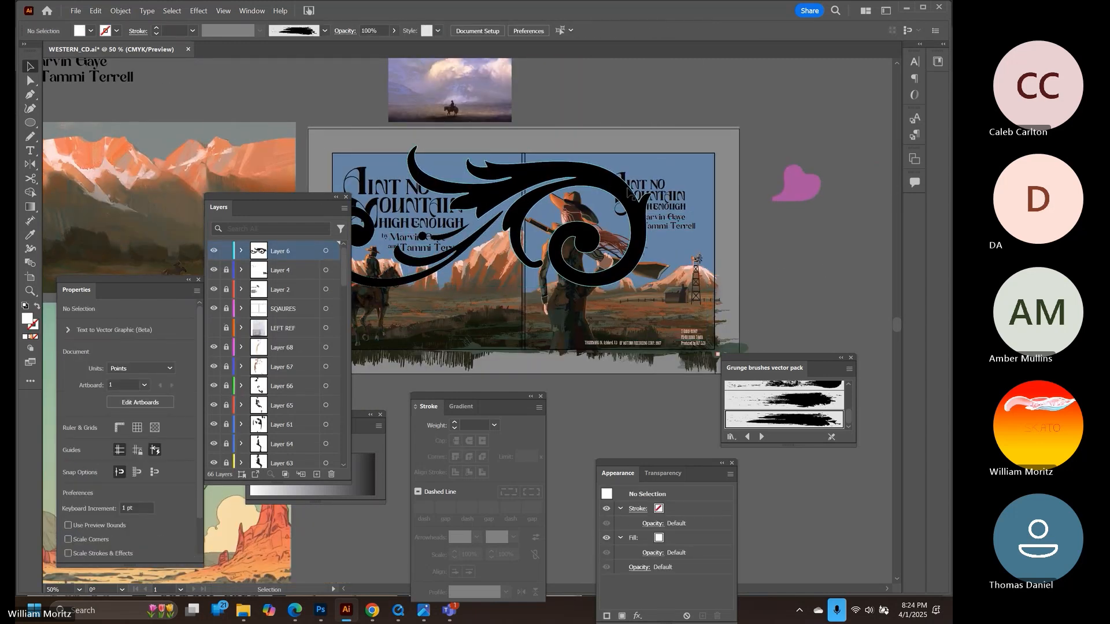
pyautogui.click(371, 236)
pyautogui.hotkey('ctrl', 'x')
pyautogui.click(226, 251)
pyautogui.hotkey('ctrl', 'l')
pyautogui.hotkey('ctrl', 'f')
# Mirror the flourish left to right with Reflect and scale it down to a small ornament
pyautogui.click(120, 11)
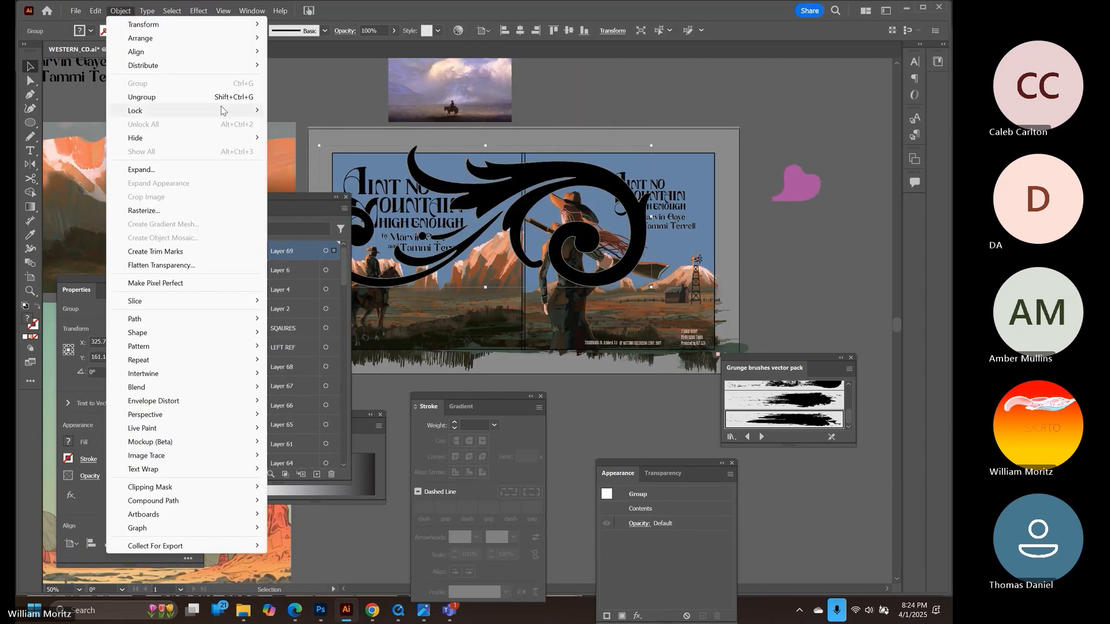
pyautogui.moveTo(251, 52)
pyautogui.moveTo(251, 24)
pyautogui.click(365, 70)
pyautogui.press('Return')
pyautogui.moveTo(652, 145); pyautogui.dragTo(444, 234)
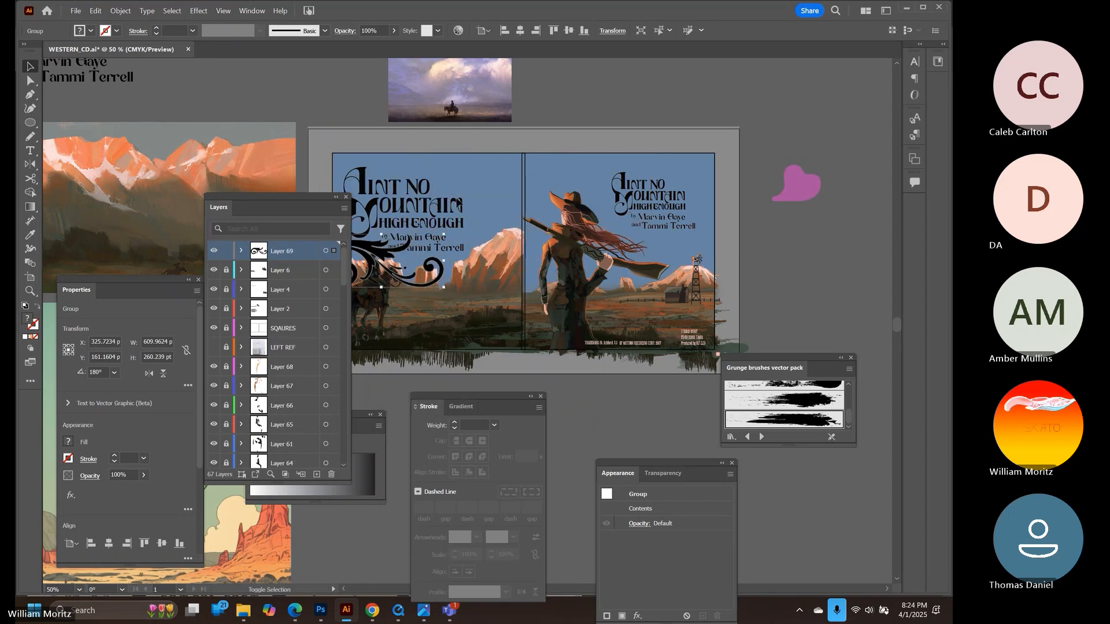
# Move the flourish up over the O of NO in the larger cover title
pyautogui.moveTo(382, 248); pyautogui.dragTo(489, 204)
pyautogui.moveTo(473, 209); pyautogui.dragTo(583, 118)
pyautogui.moveTo(661, 102); pyautogui.dragTo(632, 138)
pyautogui.hotkey('ctrl', 'z')
pyautogui.click(481, 91)
pyautogui.hotkey('ctrl', '1')
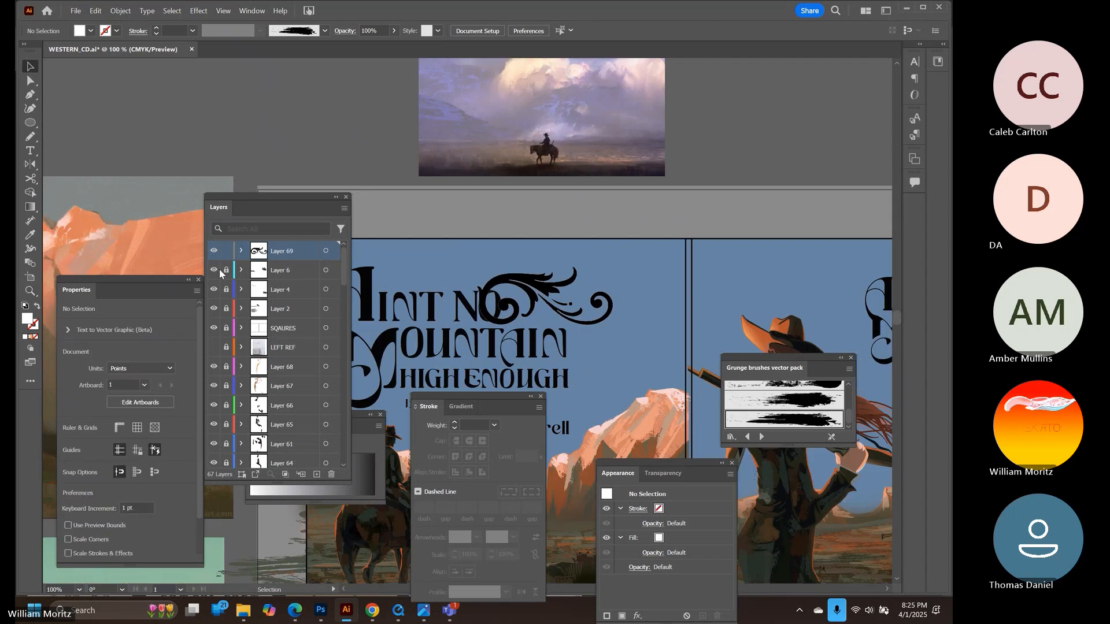
# Lock the flourish layer, unlock Layer 4 and remove the O of NO from the larger title
pyautogui.click(226, 251)
pyautogui.click(213, 289)
pyautogui.click(226, 289)
pyautogui.doubleClick(491, 306)
pyautogui.press('Escape')
pyautogui.click(521, 321)
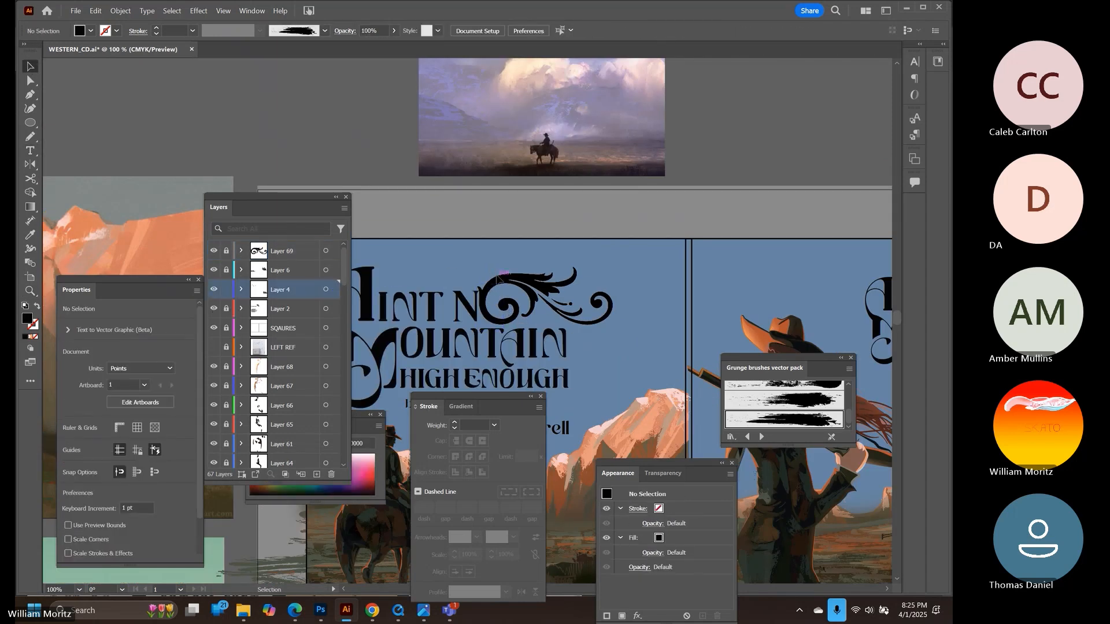
# Unlock the flourish layer, scale the flourish to about 92 pt wide and fit it beside the N in place of the O
pyautogui.click(226, 251)
pyautogui.click(509, 289)
pyautogui.moveTo(615, 268); pyautogui.dragTo(581, 282)
pyautogui.moveTo(512, 295); pyautogui.dragTo(555, 191)
pyautogui.click(481, 211)
pyautogui.press('z')
pyautogui.keyDown('alt'); pyautogui.click(511, 309); pyautogui.keyUp('alt')
pyautogui.press('v')
# Try a resized copy of the flourish beside the smaller title on the cowgirl panel, and delete the copy
pyautogui.click(453, 236)
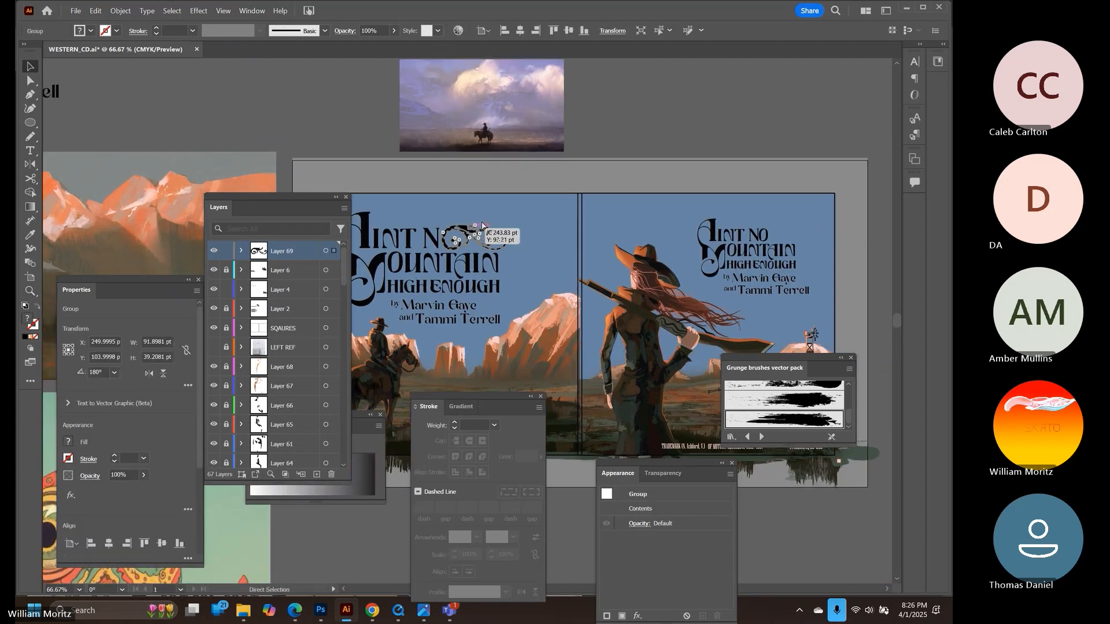
pyautogui.hotkey('ctrl', 'c')
pyautogui.hotkey('ctrl', 'v')
pyautogui.moveTo(454, 235); pyautogui.dragTo(755, 170)
pyautogui.click(520, 289)
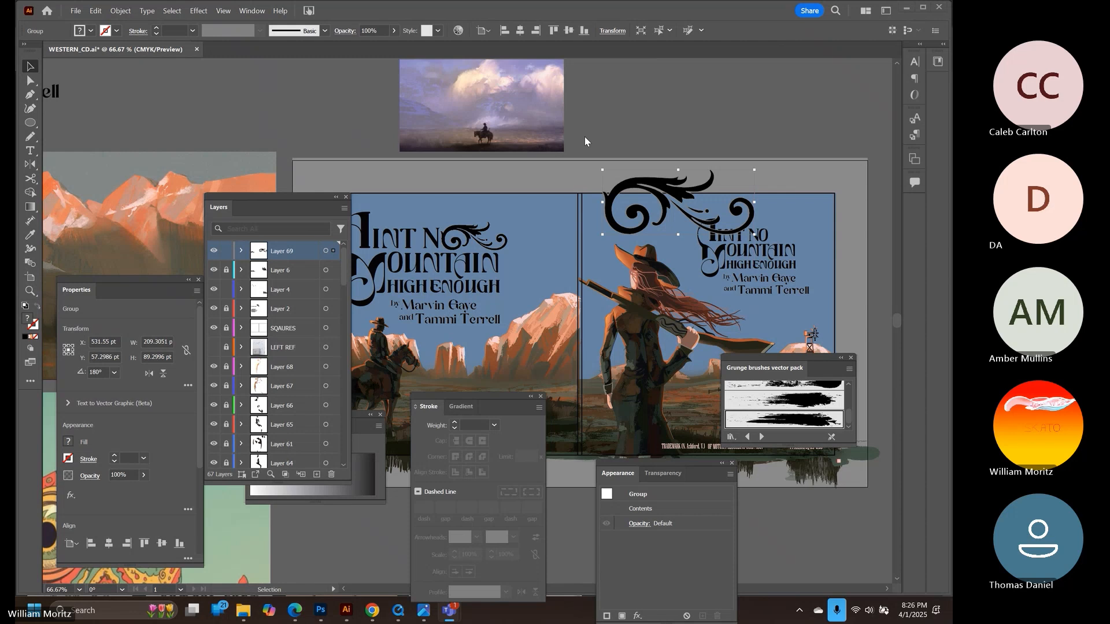
pyautogui.moveTo(673, 195); pyautogui.dragTo(581, 210)
pyautogui.moveTo(581, 210); pyautogui.dragTo(772, 190)
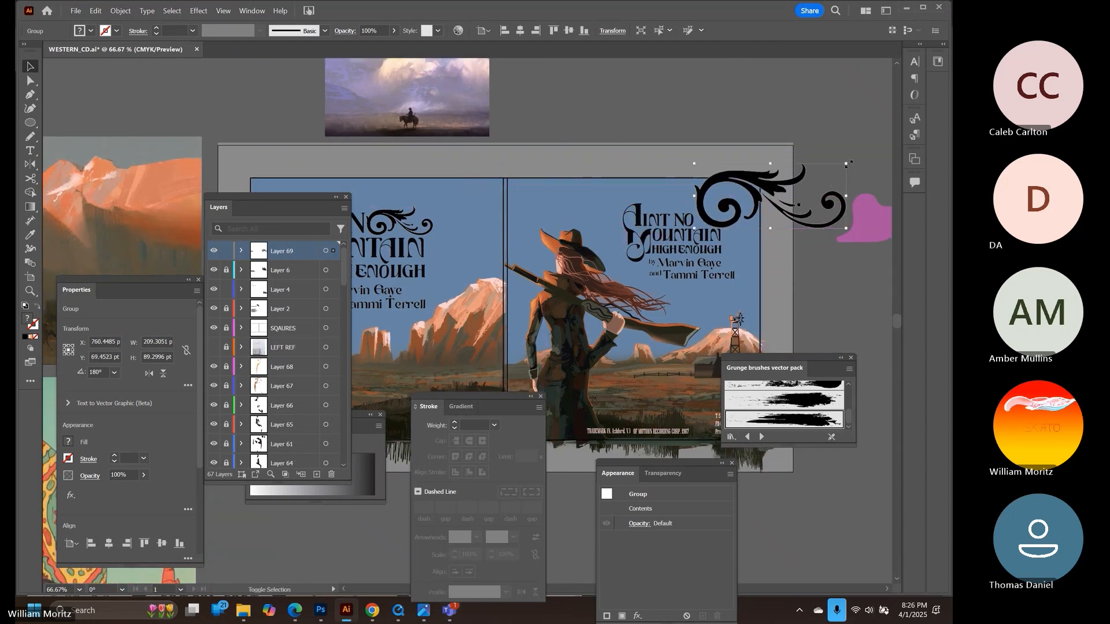
pyautogui.moveTo(846, 164); pyautogui.dragTo(784, 189)
pyautogui.moveTo(725, 208); pyautogui.dragTo(617, 205)
pyautogui.scroll(-1, 569, 191)
pyautogui.press('Delete')
pyautogui.scroll(-1, 180, 145)
pyautogui.keyDown('ctrl'); pyautogui.keyDown('alt'); pyautogui.click(485, 220); pyautogui.keyUp('alt'); pyautogui.keyUp('ctrl')
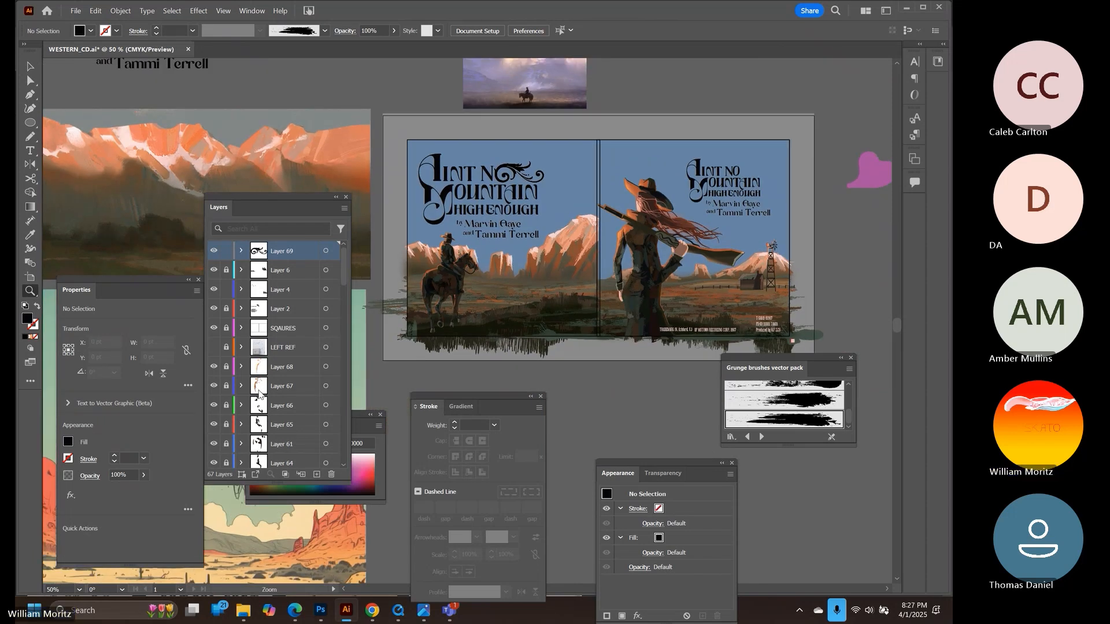
# Export the cover artwork under the existing export's file name with its ending number changed to 5
pyautogui.click(78, 11)
pyautogui.click(351, 70)
pyautogui.scroll(-2, 351, 69)
pyautogui.click(76, 10)
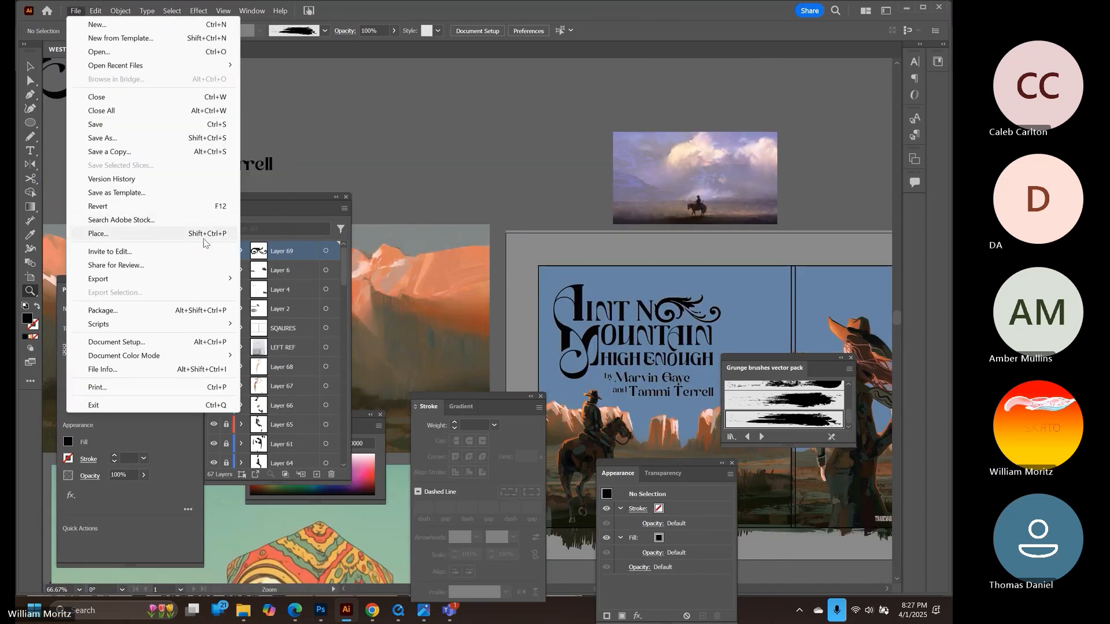
pyautogui.moveTo(209, 279)
pyautogui.click(277, 289)
pyautogui.click(152, 190)
pyautogui.click(181, 429)
pyautogui.press('BackSpace')
pyautogui.write('5')
pyautogui.press('Return')
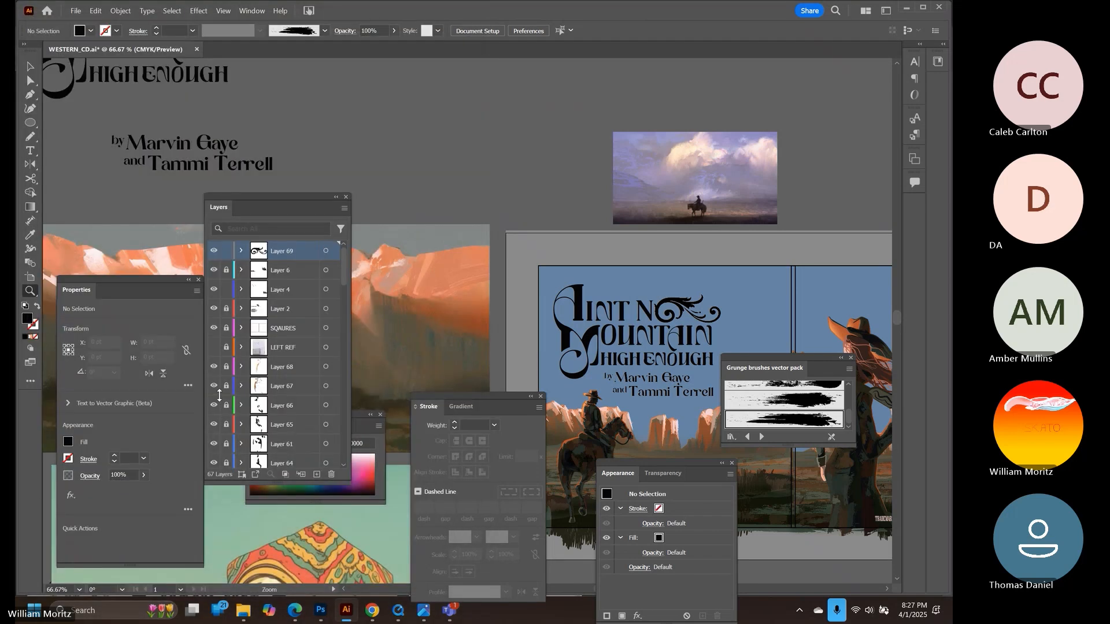
pyautogui.press('Return')
pyautogui.click(449, 610)
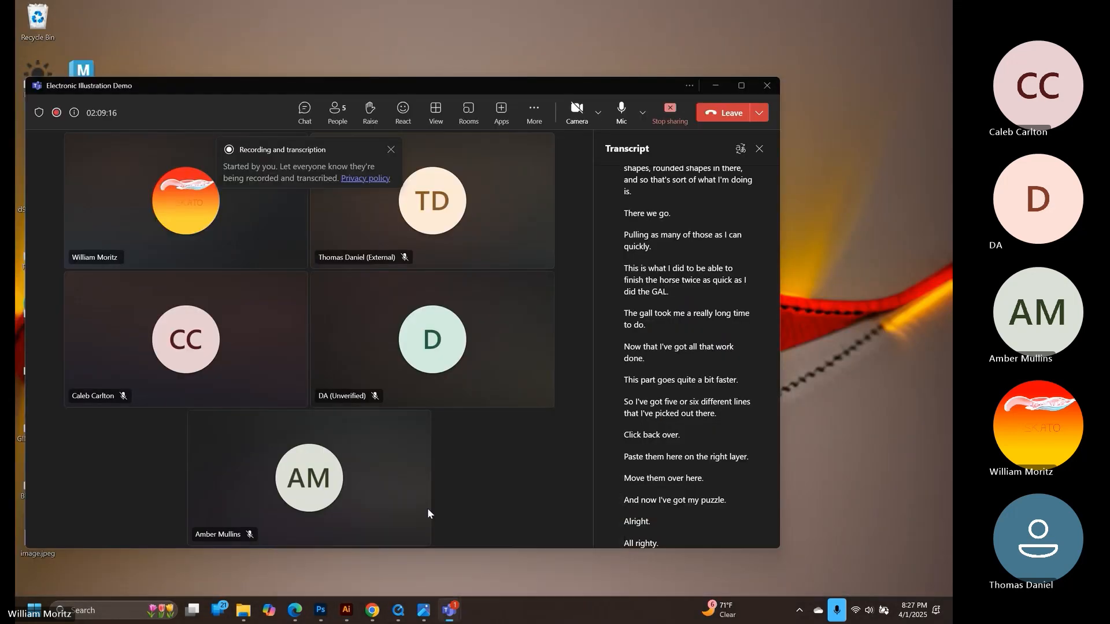
pyautogui.click(534, 113)
pyautogui.click(437, 151)
pyautogui.click(469, 324)
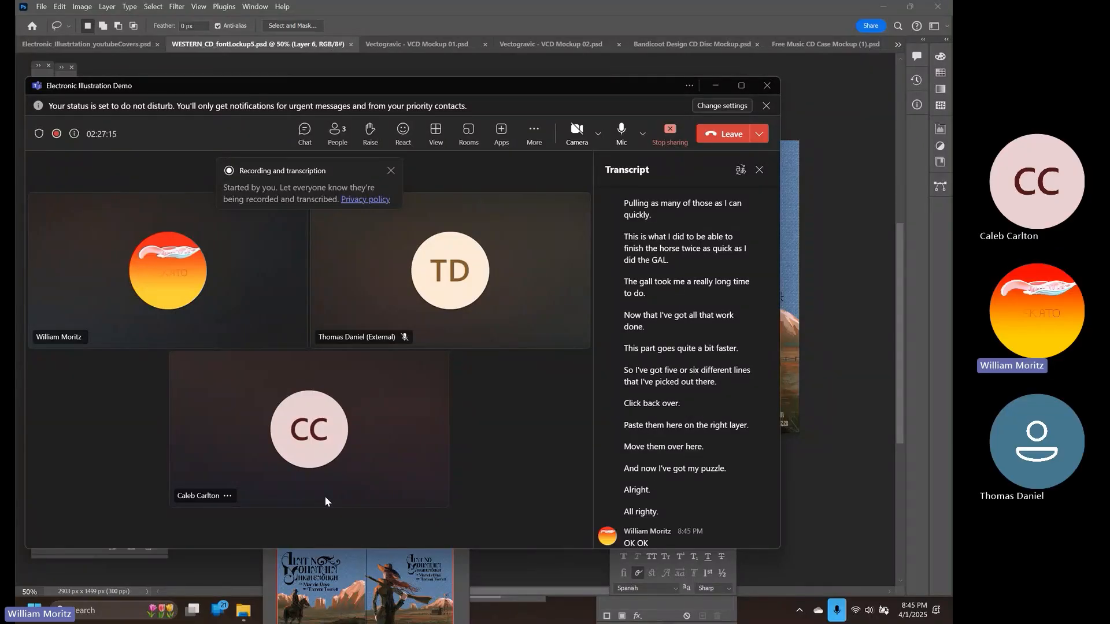
pyautogui.click(553, 23)
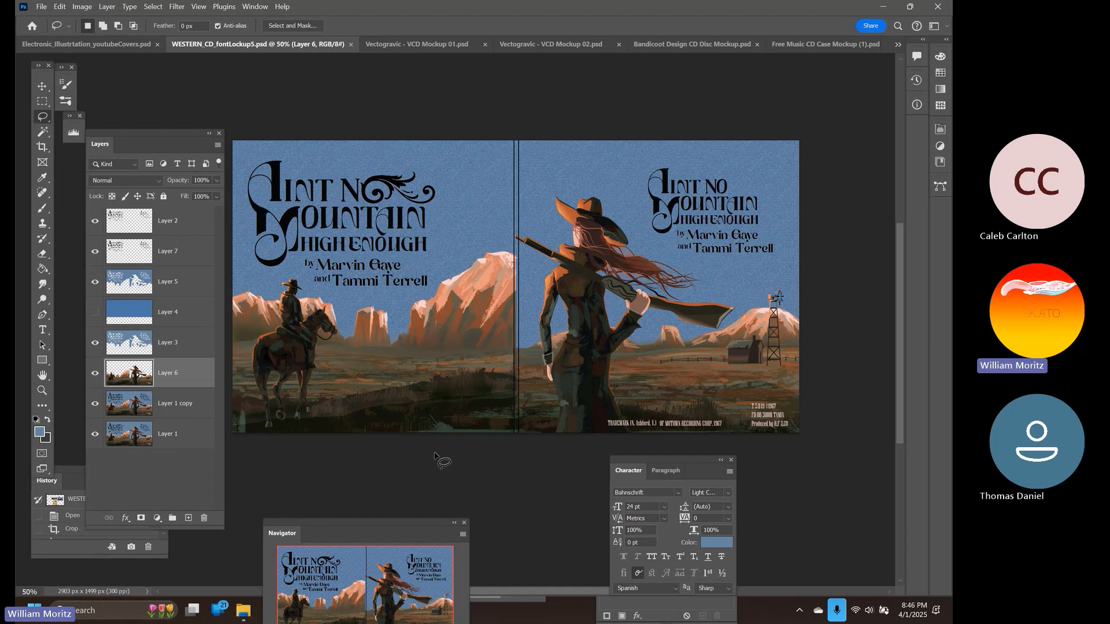
# Switch to Illustrator and examine the title lettering, flourish and both panels of the vector cover
pyautogui.press('super')
pyautogui.click(322, 611)
pyautogui.press('space')
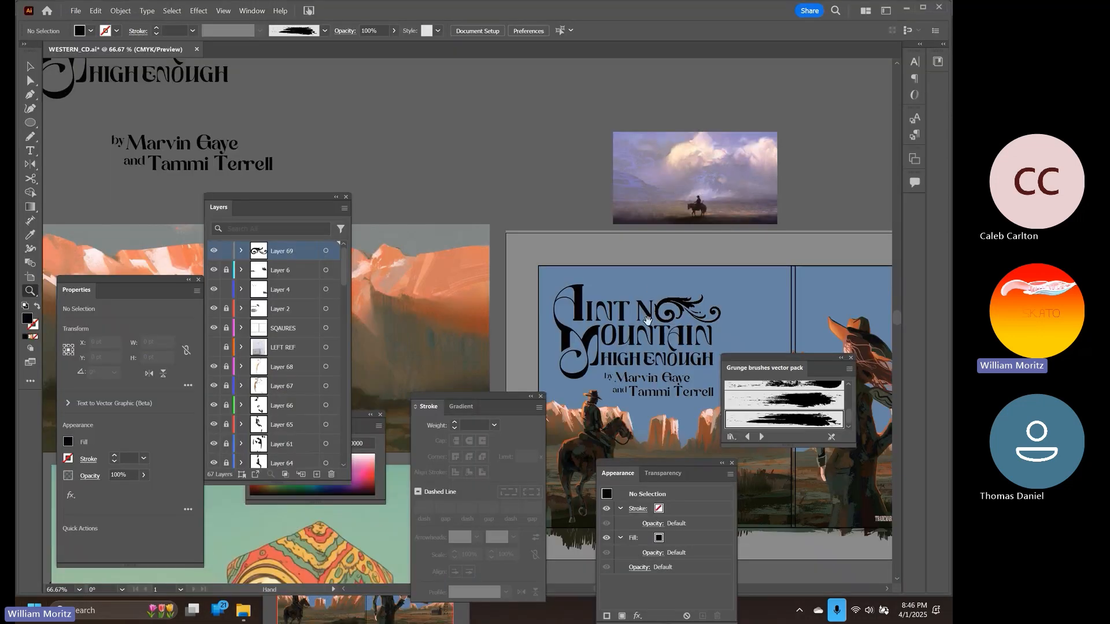
pyautogui.moveTo(647, 320); pyautogui.dragTo(440, 162)
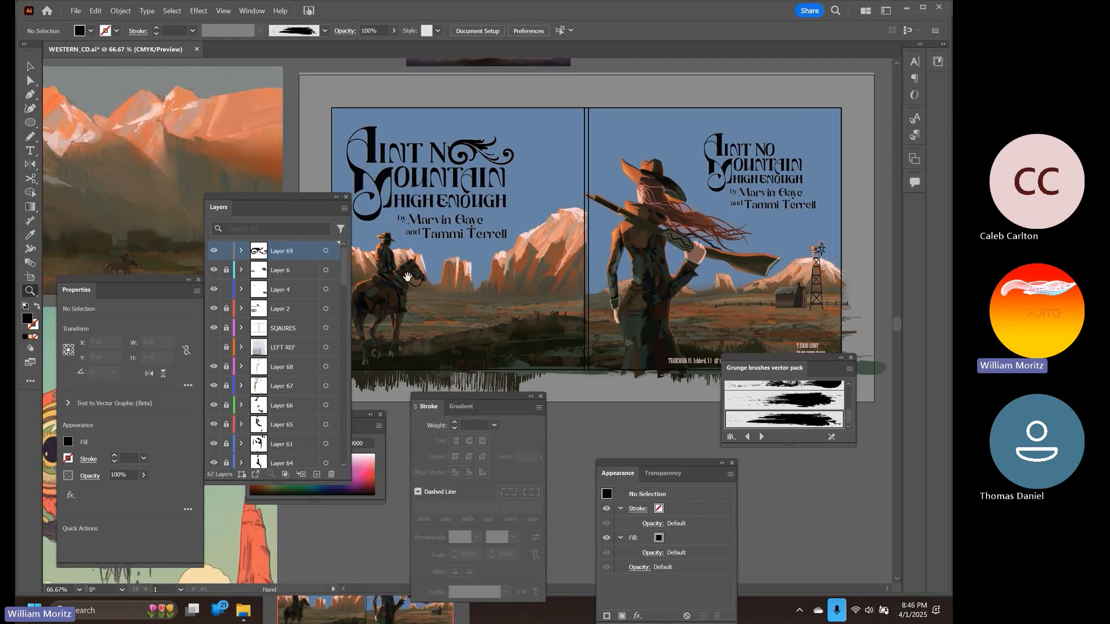
pyautogui.press('space')
pyautogui.moveTo(407, 277); pyautogui.dragTo(487, 263)
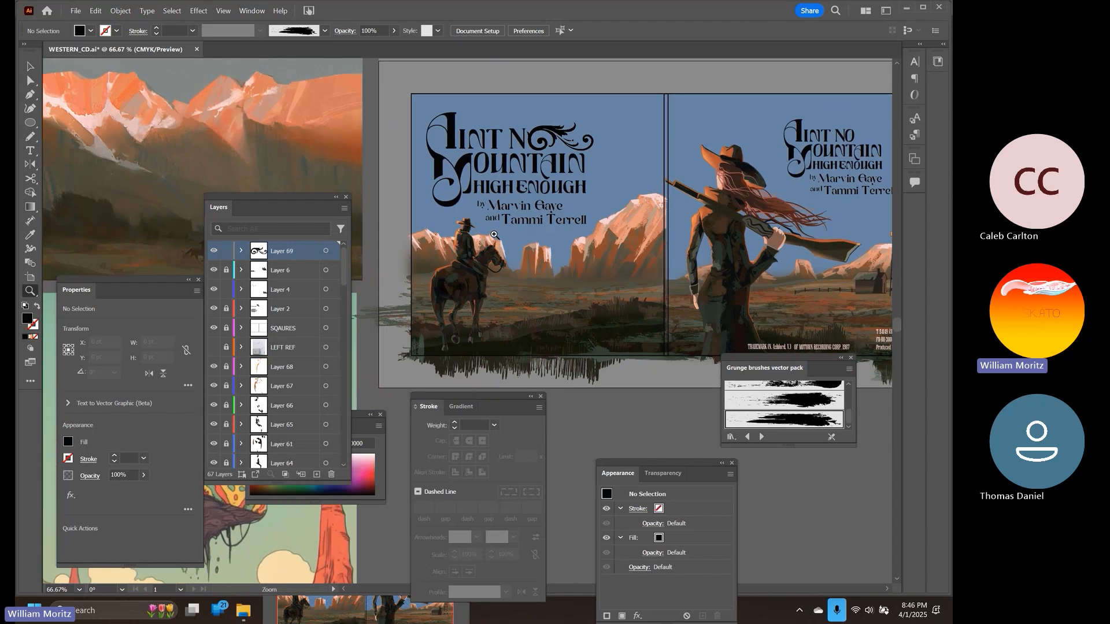
pyautogui.press('space')
pyautogui.moveTo(618, 179); pyautogui.dragTo(534, 186)
pyautogui.press('v')
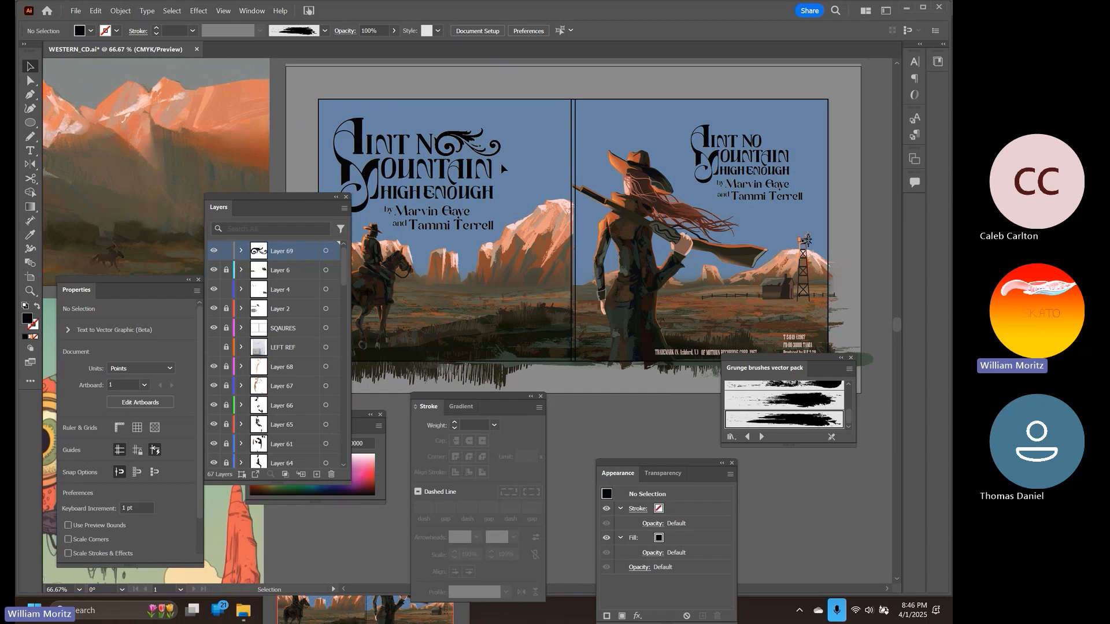
pyautogui.moveTo(475, 143); pyautogui.dragTo(538, 142)
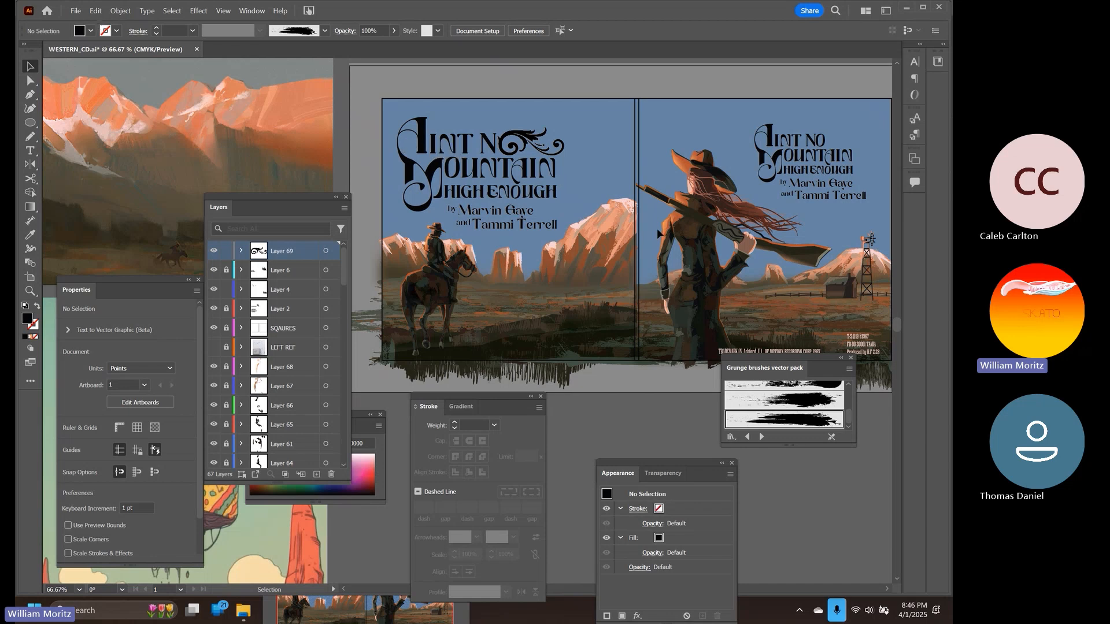
pyautogui.moveTo(658, 232); pyautogui.dragTo(581, 218)
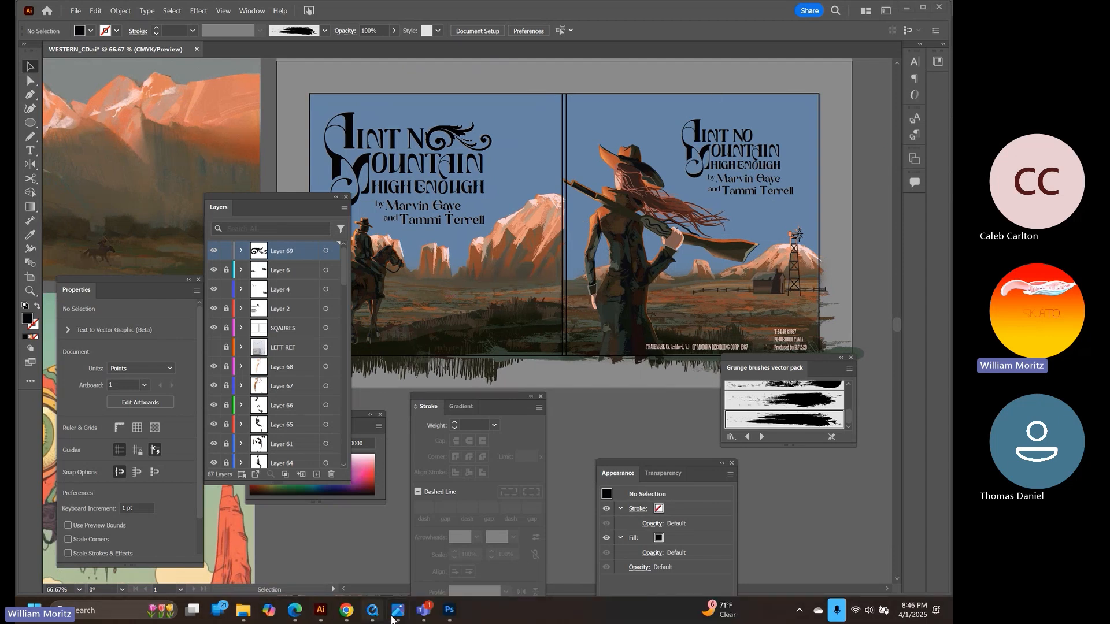
# Switch to Photoshop and apply a white Color Overlay to Layer 2 in WESTERN_CD_fontLockup5.psd
pyautogui.click(446, 611)
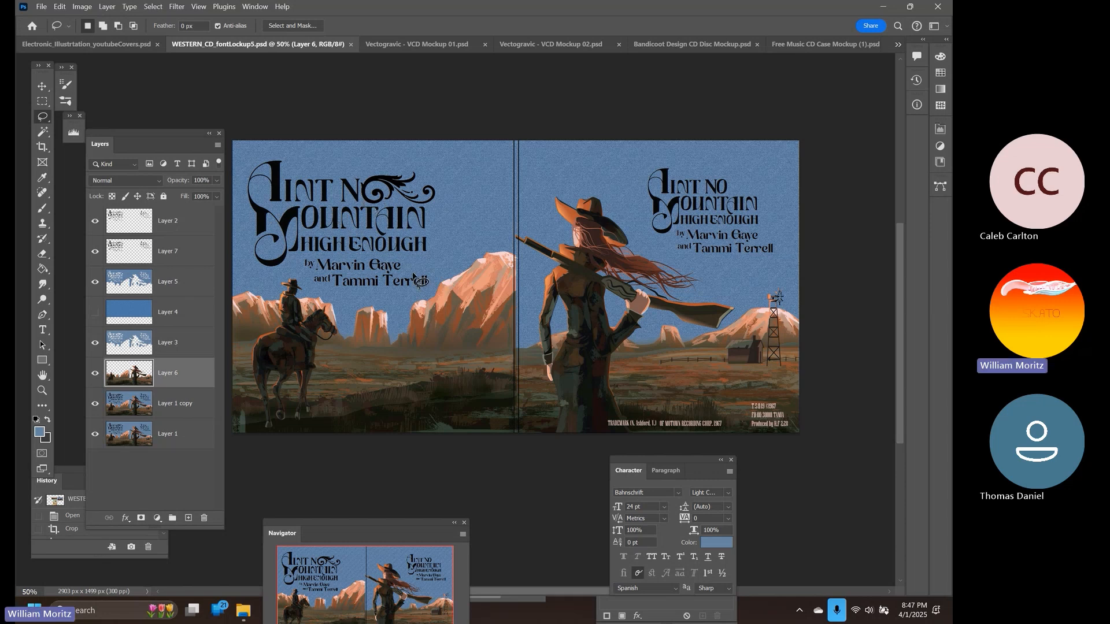
pyautogui.click(199, 231)
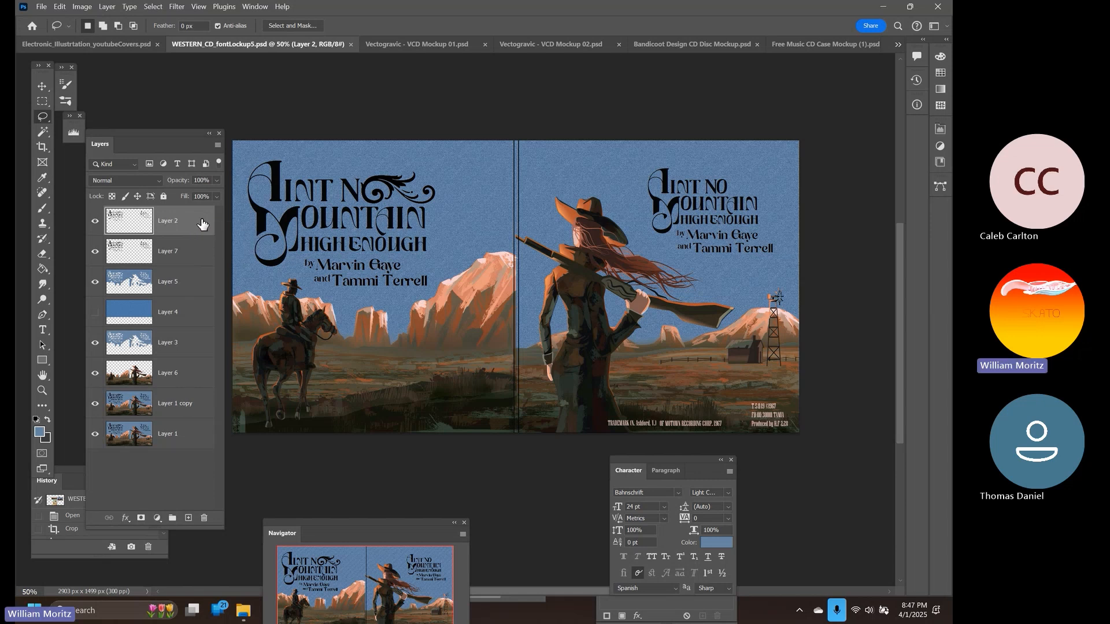
pyautogui.doubleClick(202, 224)
pyautogui.moveTo(512, 301); pyautogui.dragTo(449, 252)
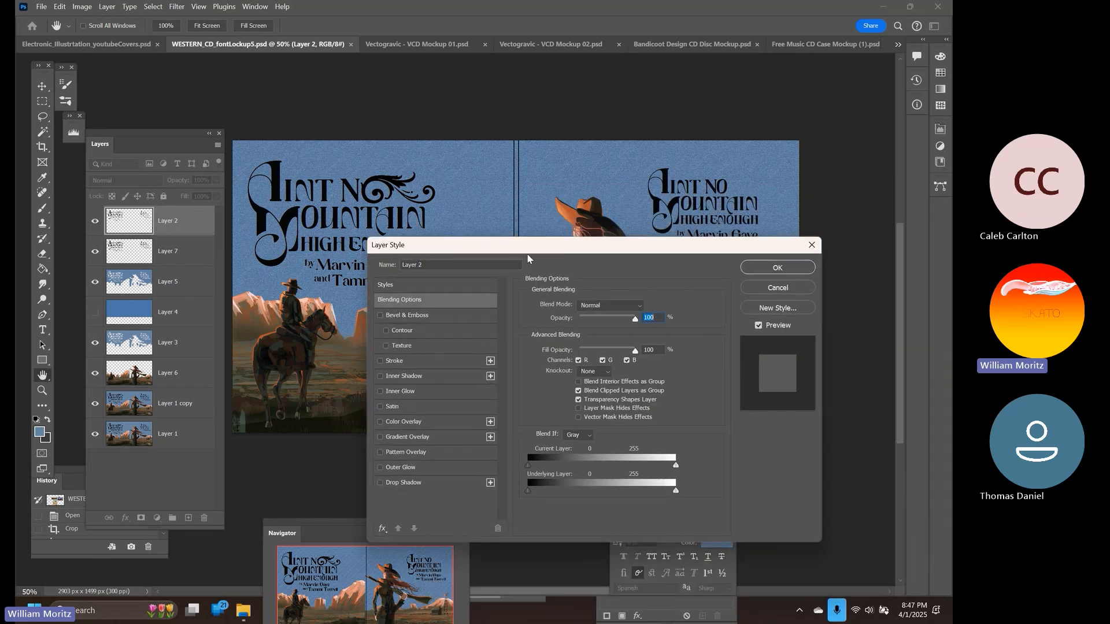
pyautogui.moveTo(526, 256); pyautogui.dragTo(623, 271)
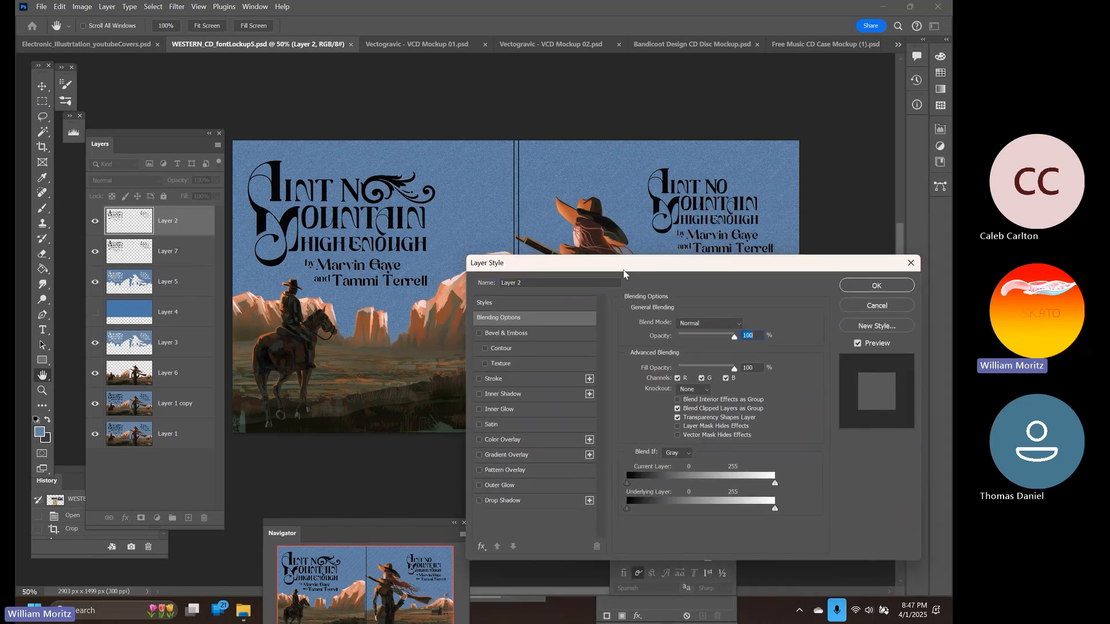
pyautogui.click(528, 439)
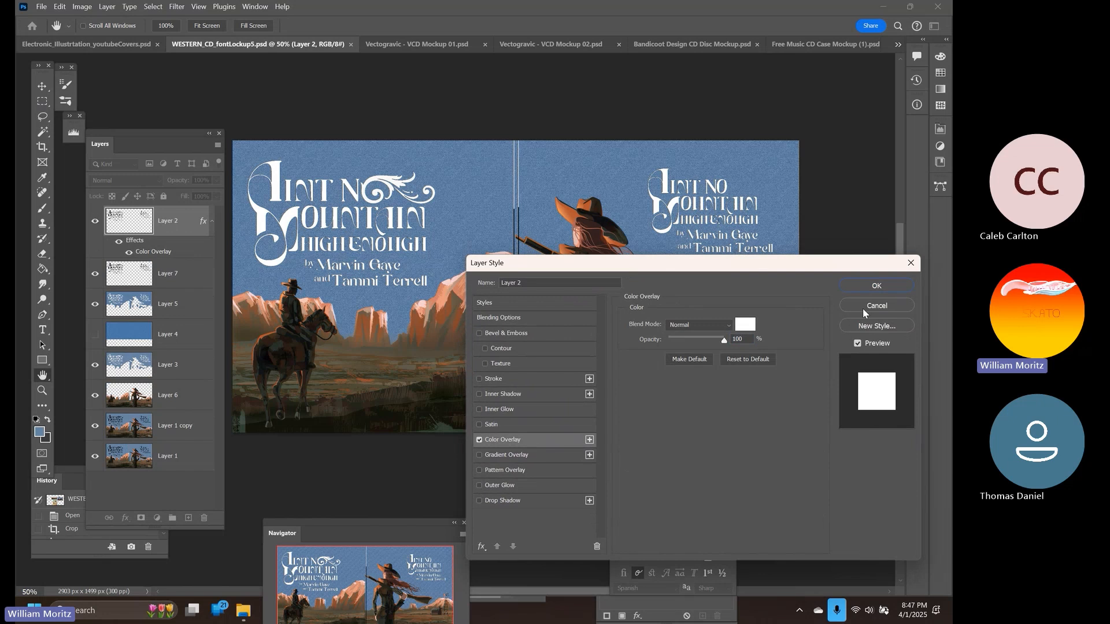
pyautogui.click(870, 286)
# Cut the white spine lines between the two panels out of Layer 2 using a rectangular selection
pyautogui.click(48, 116)
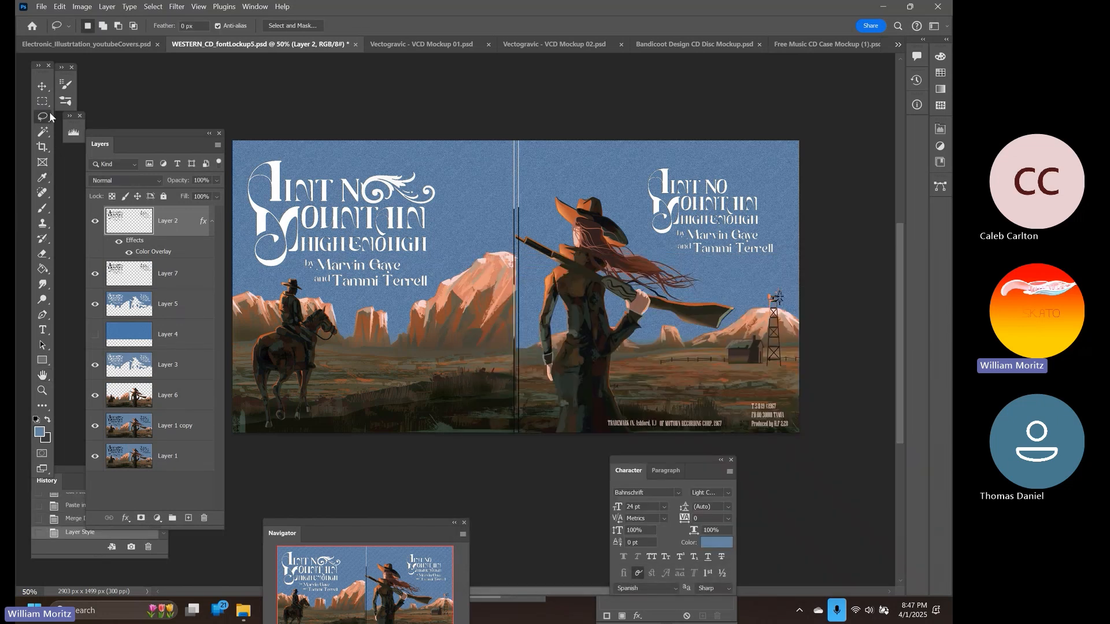
pyautogui.click(42, 102)
pyautogui.moveTo(500, 141); pyautogui.dragTo(536, 454)
pyautogui.hotkey('ctrl', 'x')
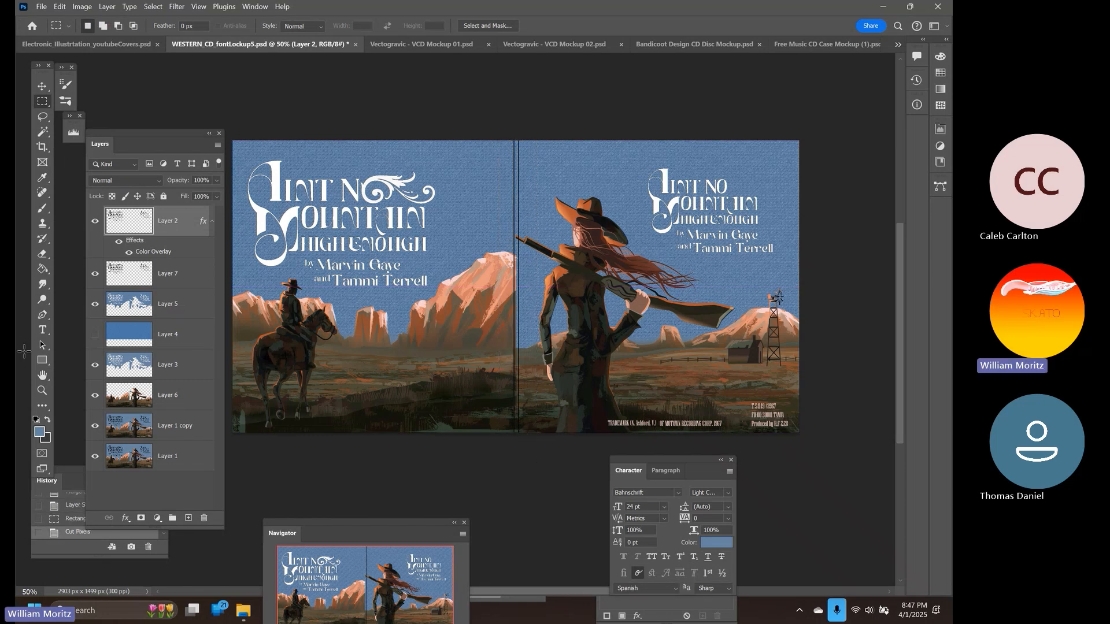
# Change Layer 2's Color Overlay to the pale pink f8d0d0 sampled from the sunlit mountain
pyautogui.doubleClick(186, 232)
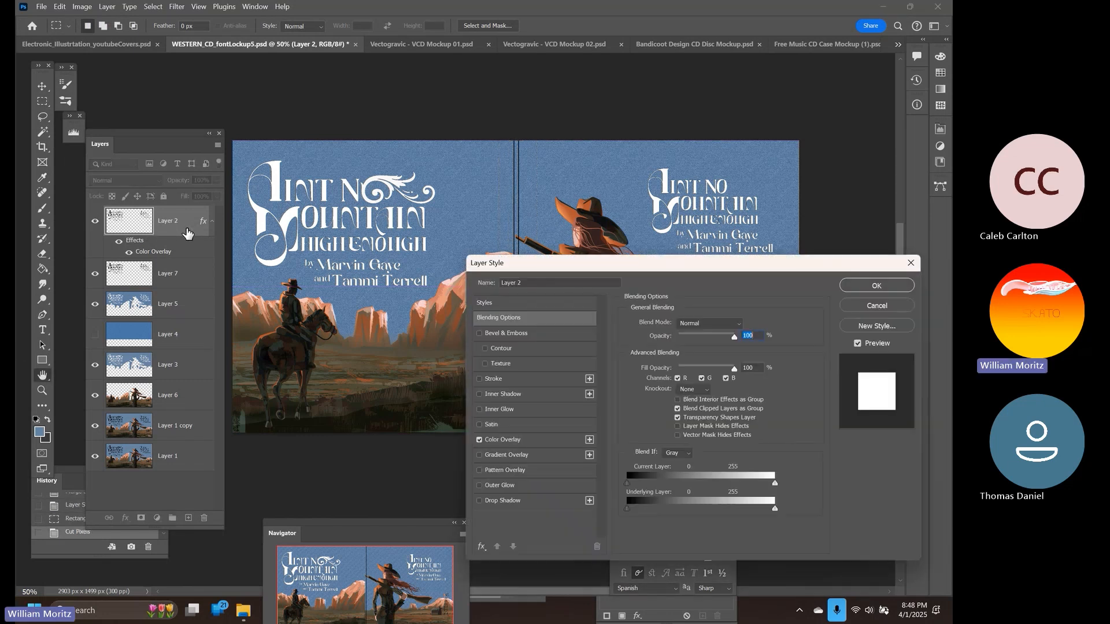
pyautogui.click(538, 442)
pyautogui.click(746, 331)
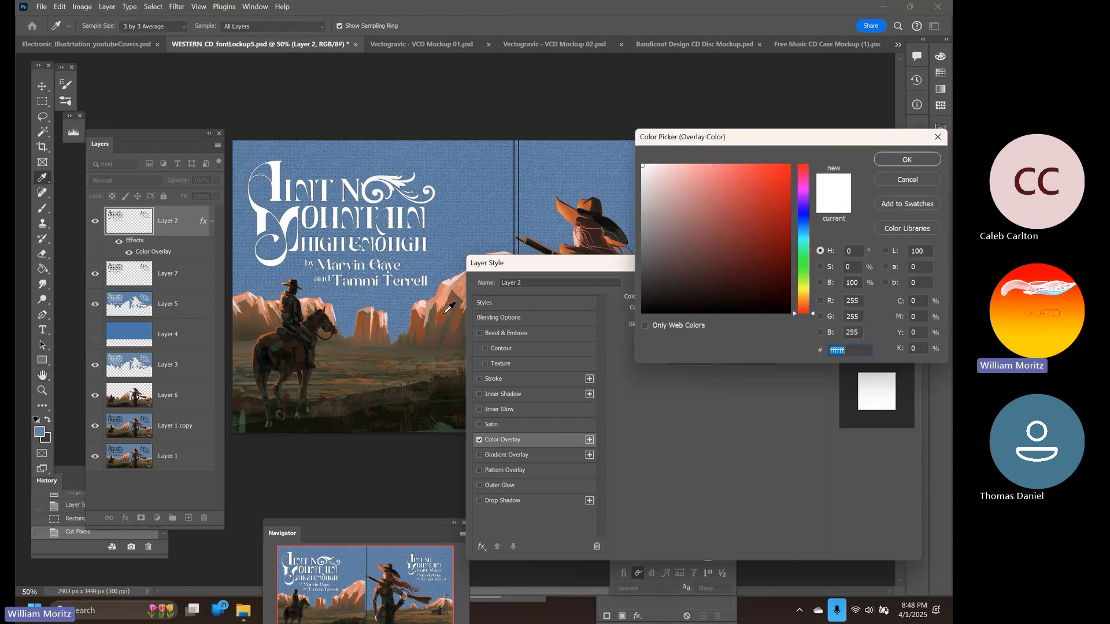
pyautogui.click(381, 314)
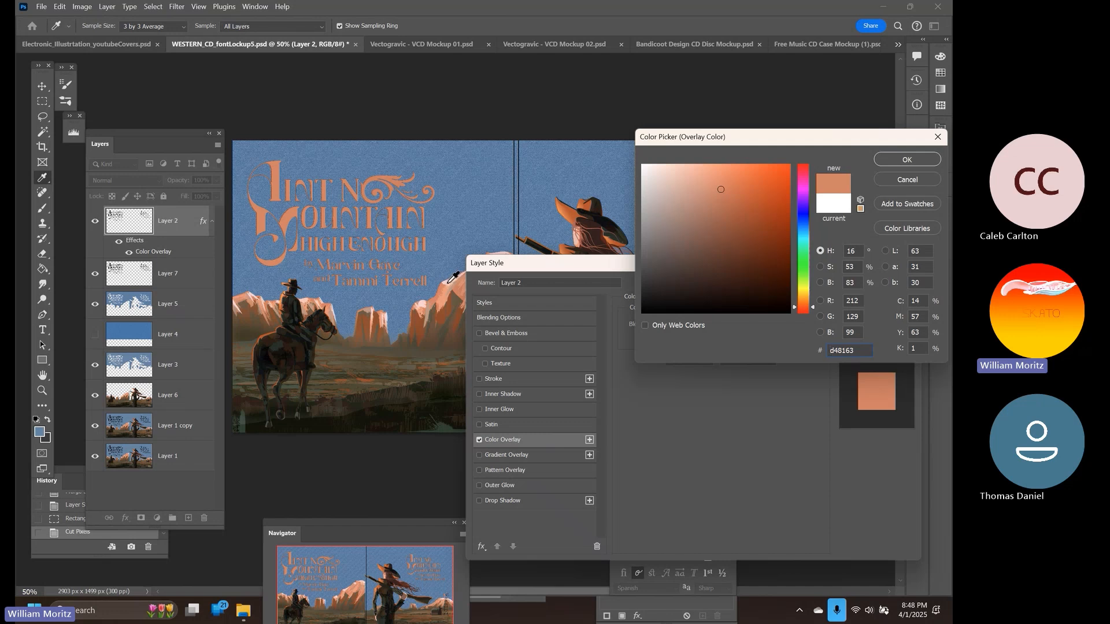
pyautogui.click(448, 283)
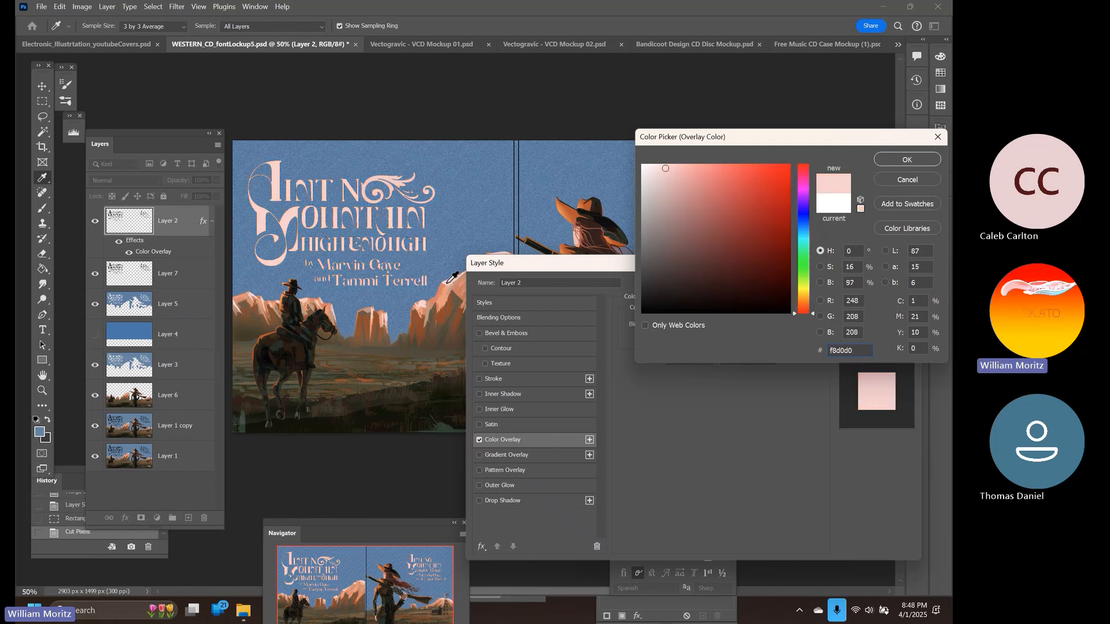
pyautogui.hotkey('ctrl', 'a')
pyautogui.click(897, 159)
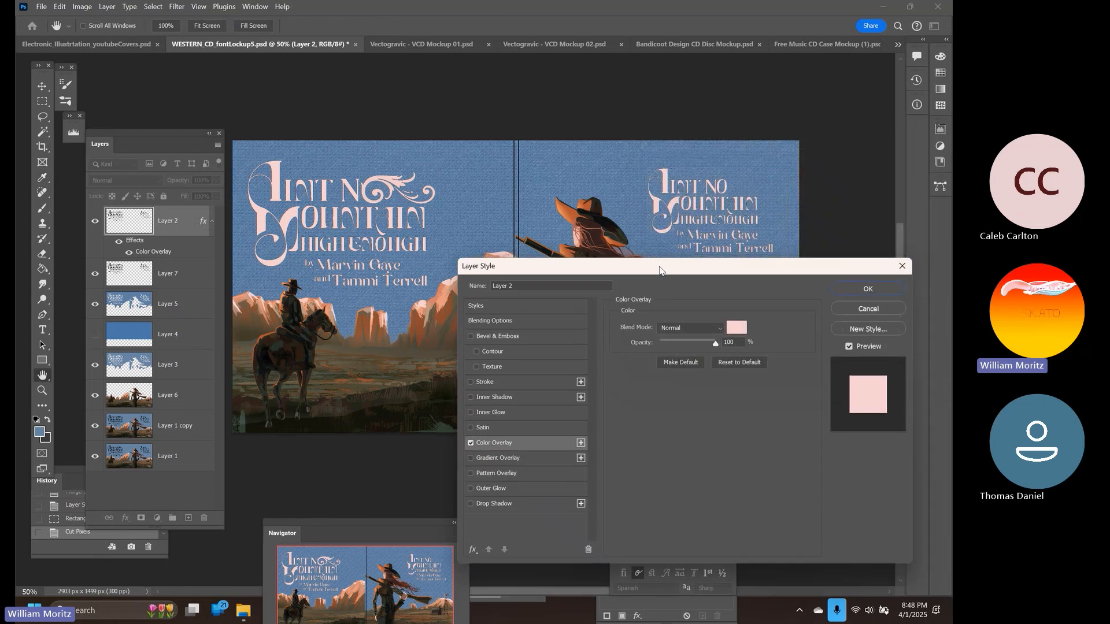
# Add an outside Stroke to Layer 2 at 6 px in the dark green 304030 sampled from the foreground grass
pyautogui.moveTo(671, 267); pyautogui.dragTo(734, 231)
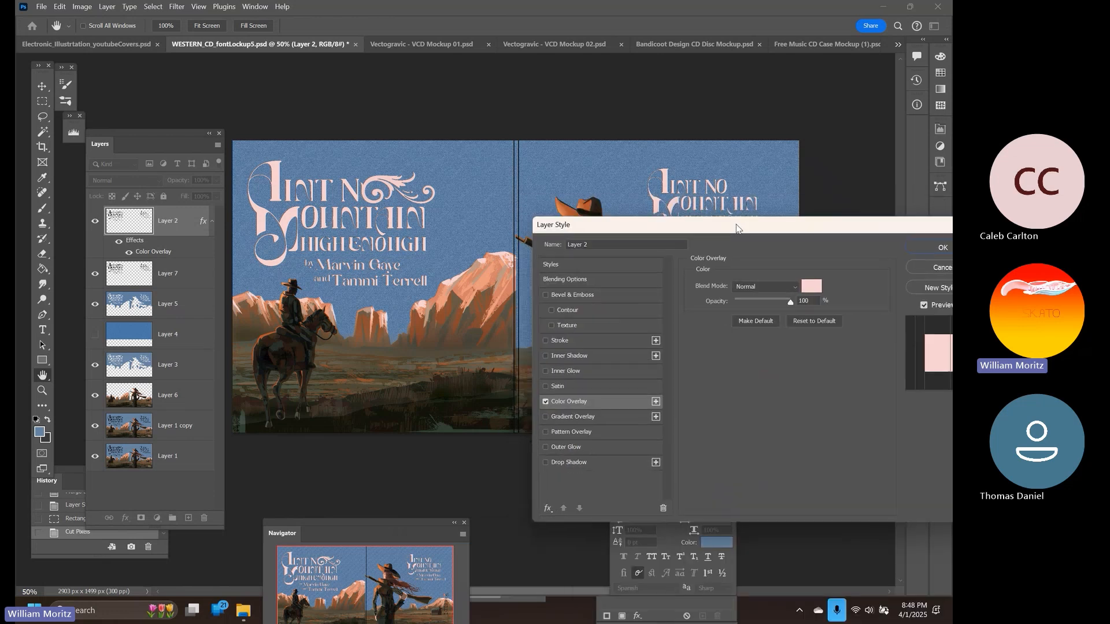
pyautogui.click(595, 342)
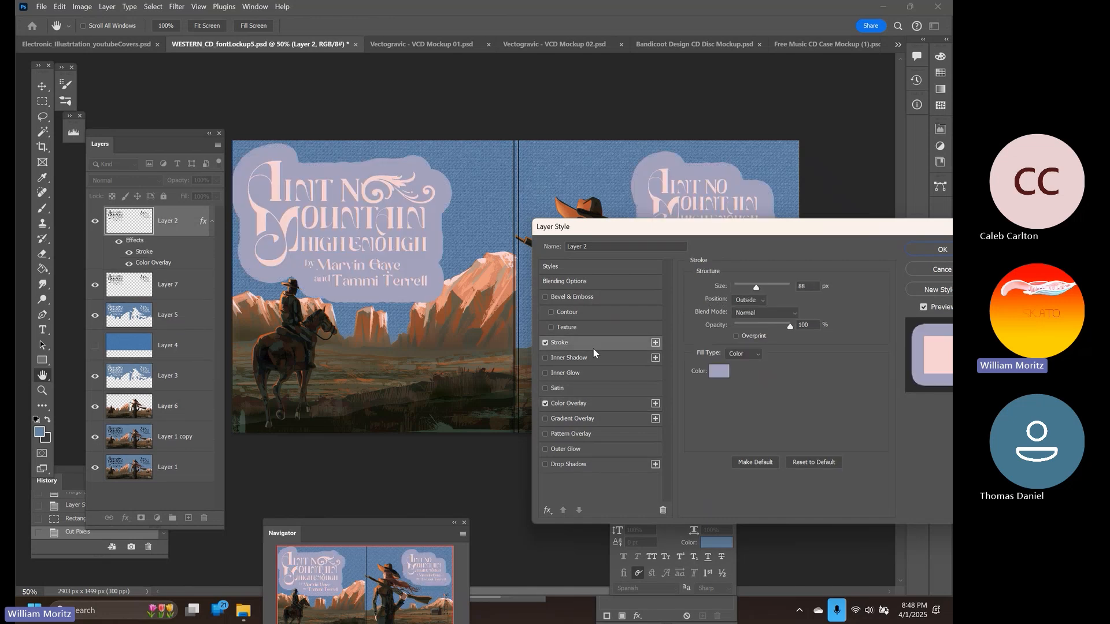
pyautogui.click(714, 373)
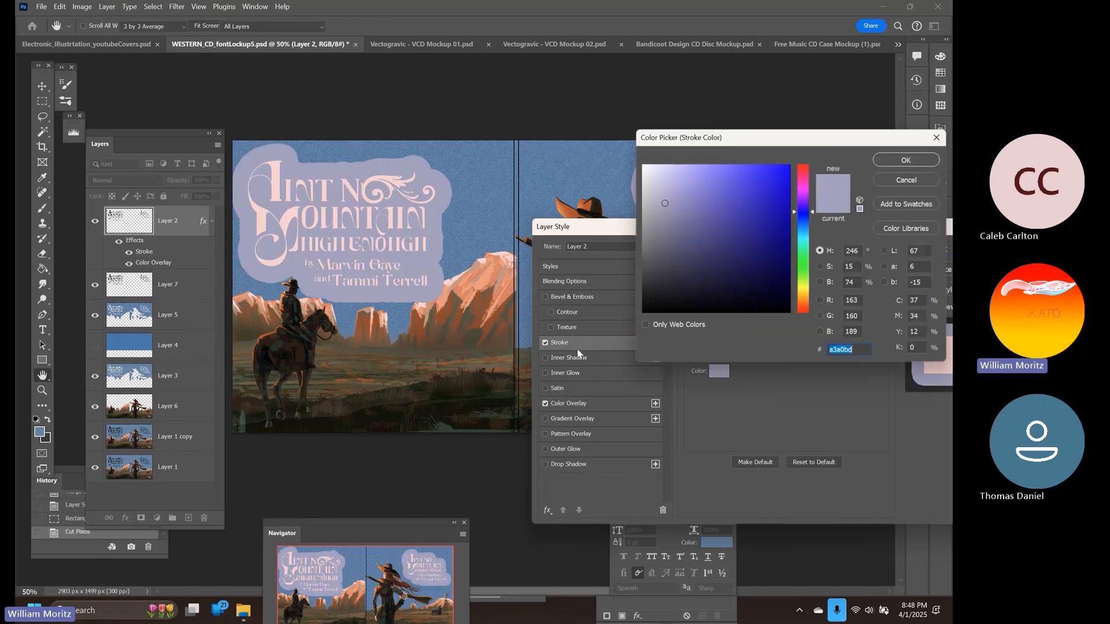
pyautogui.click(450, 419)
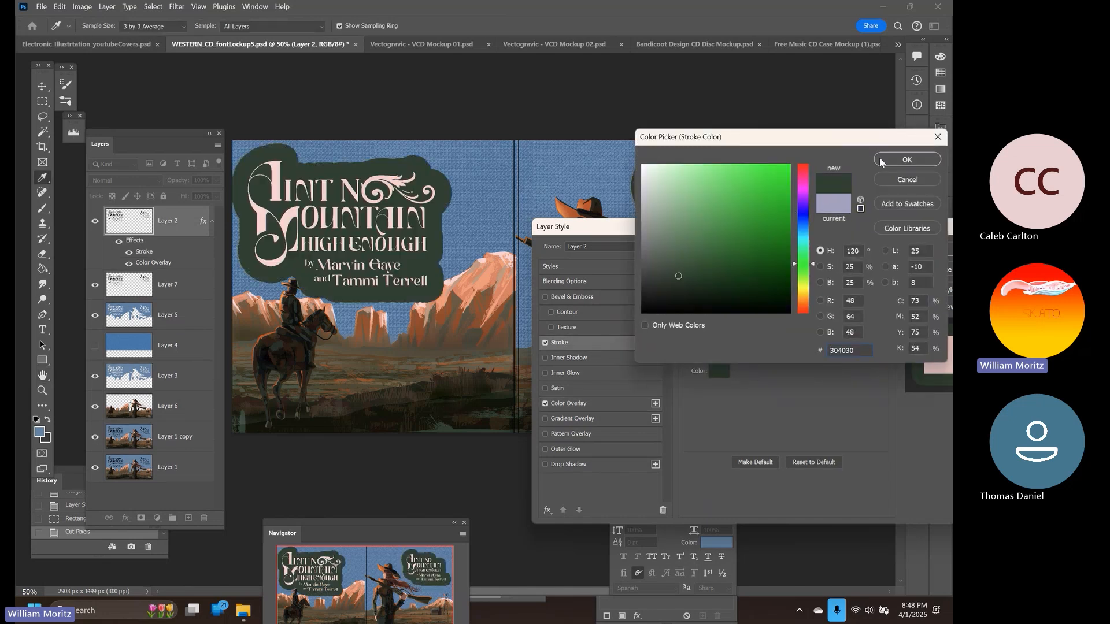
pyautogui.click(907, 160)
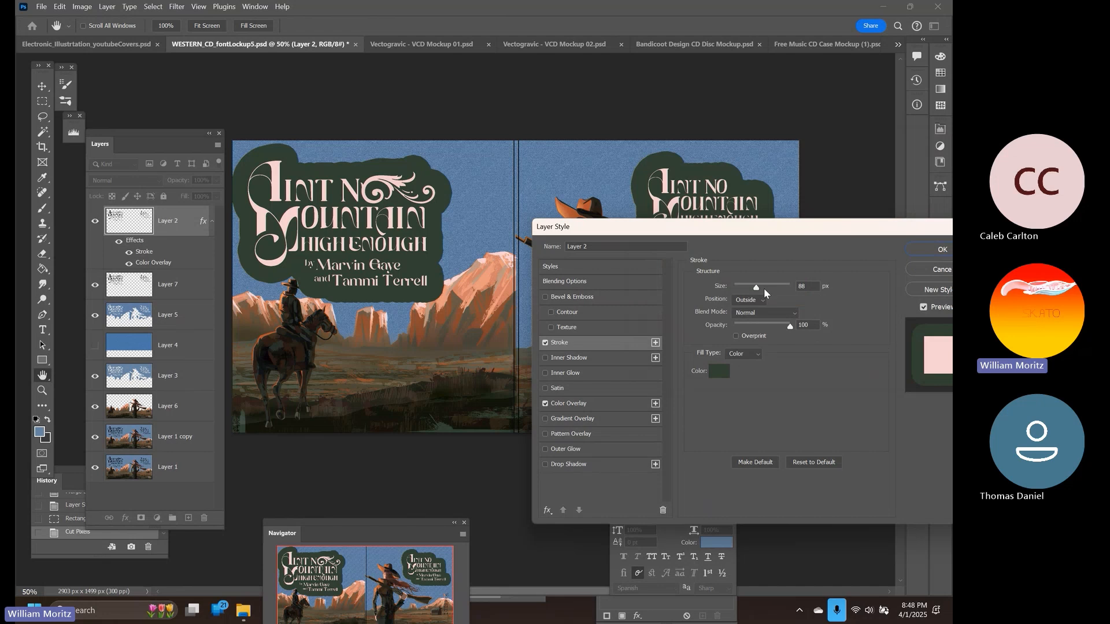
pyautogui.moveTo(756, 288); pyautogui.dragTo(737, 292)
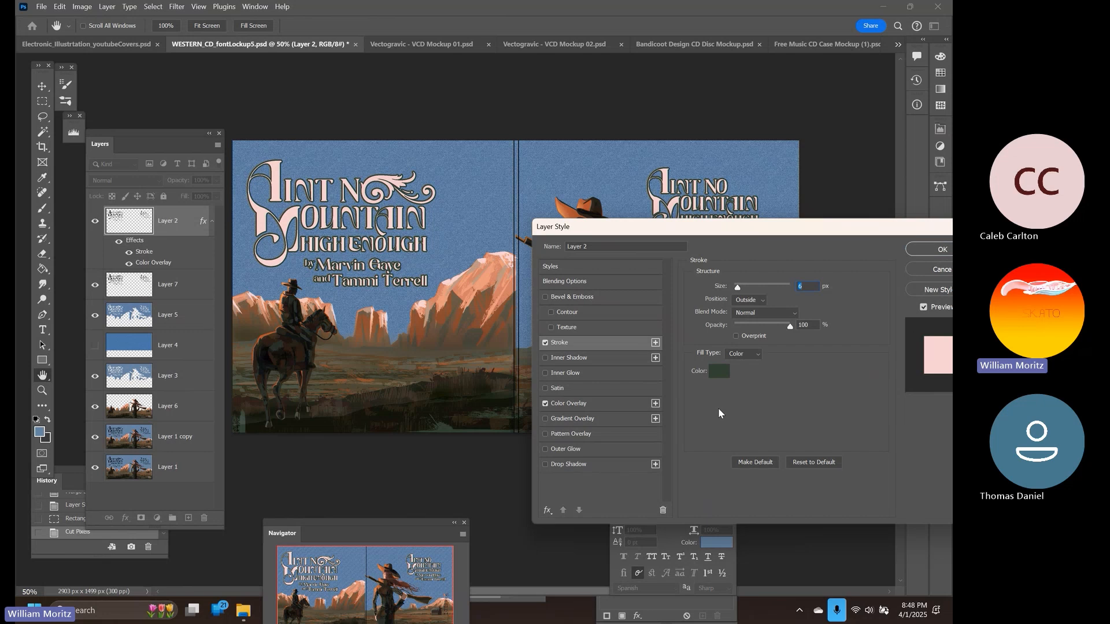
# Change Layer 2's Stroke colour to the near-black 0c0e0e sampled from the shadows around the horse
pyautogui.click(720, 371)
pyautogui.click(264, 353)
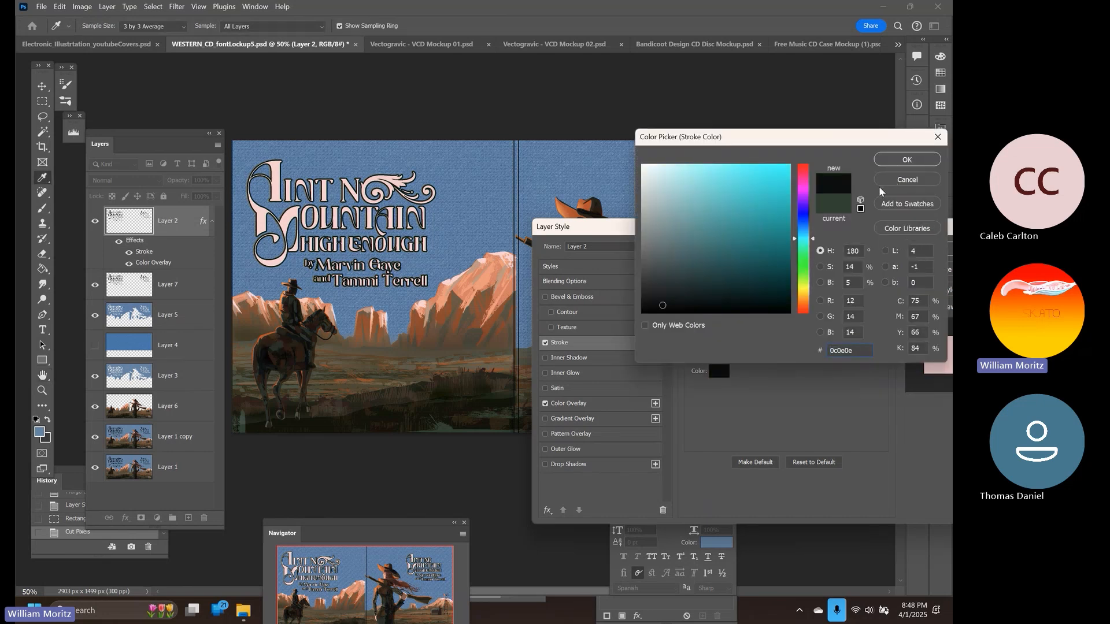
pyautogui.click(907, 159)
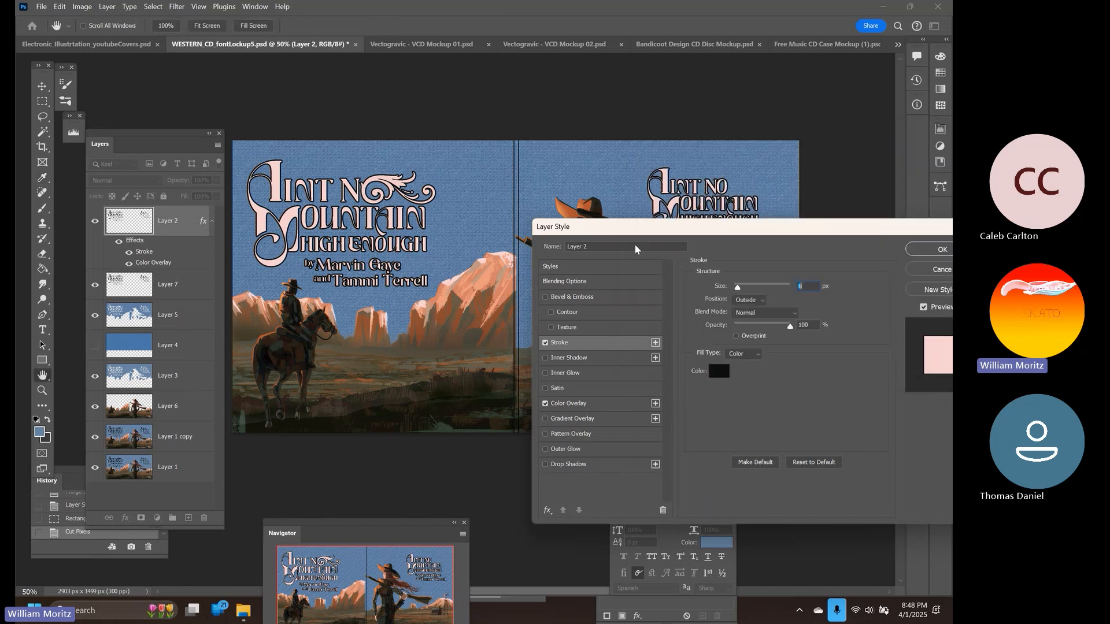
# Change Layer 2's Stroke colour to the rusty brown 904b2b sampled from the mountains
pyautogui.click(720, 371)
pyautogui.click(452, 304)
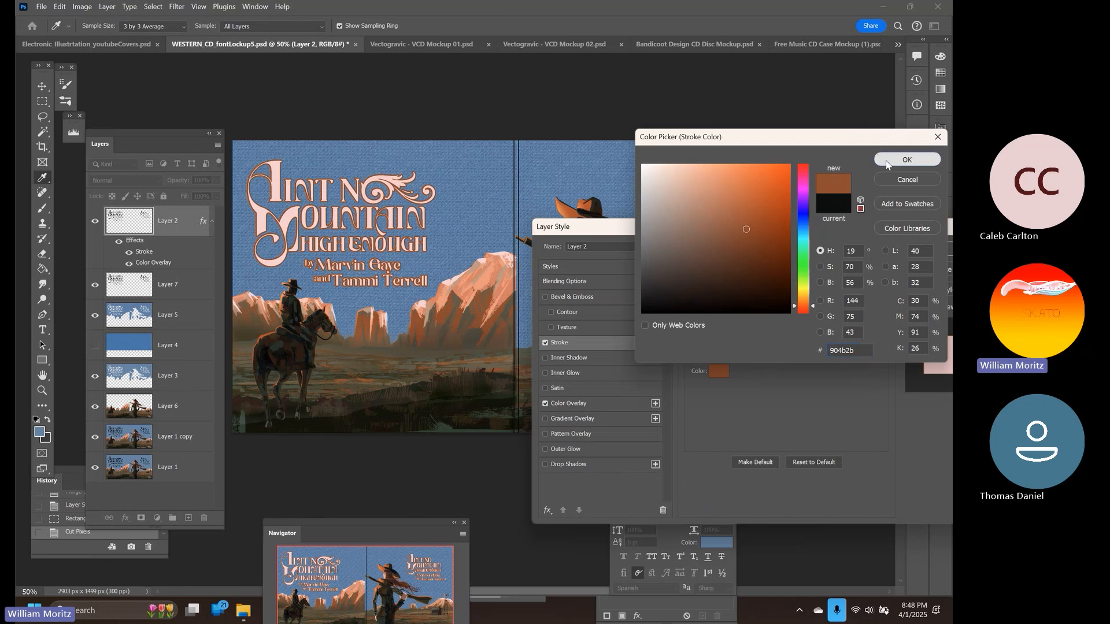
pyautogui.click(907, 160)
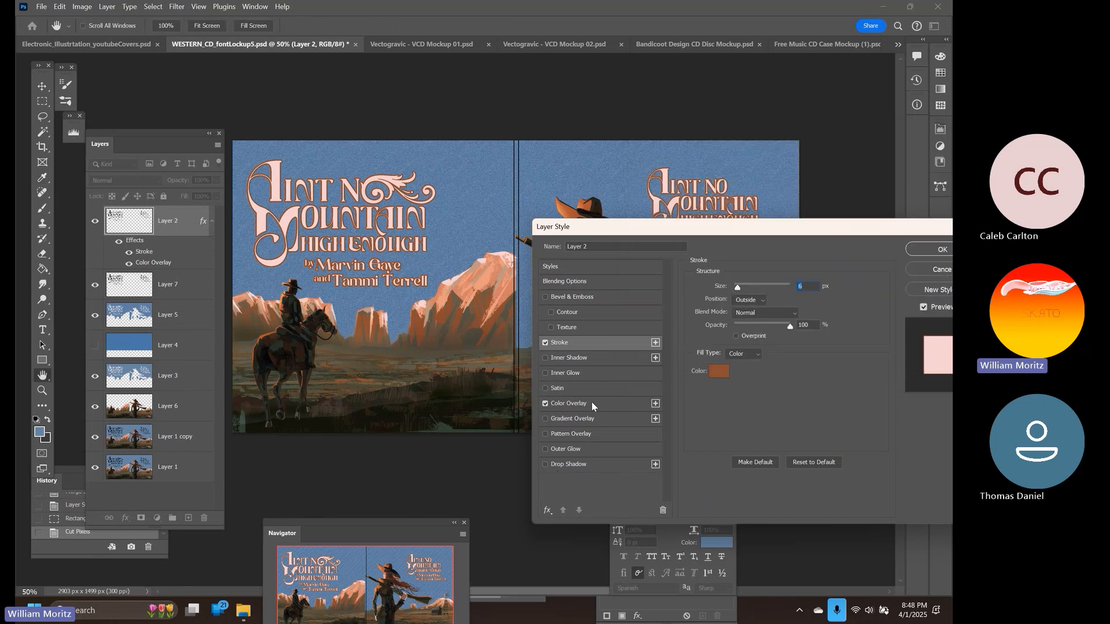
# Add an Inner Shadow to Layer 2 with 84% opacity, 166° angle, 0 px distance and 2 px size, and apply the layer style
pyautogui.click(582, 356)
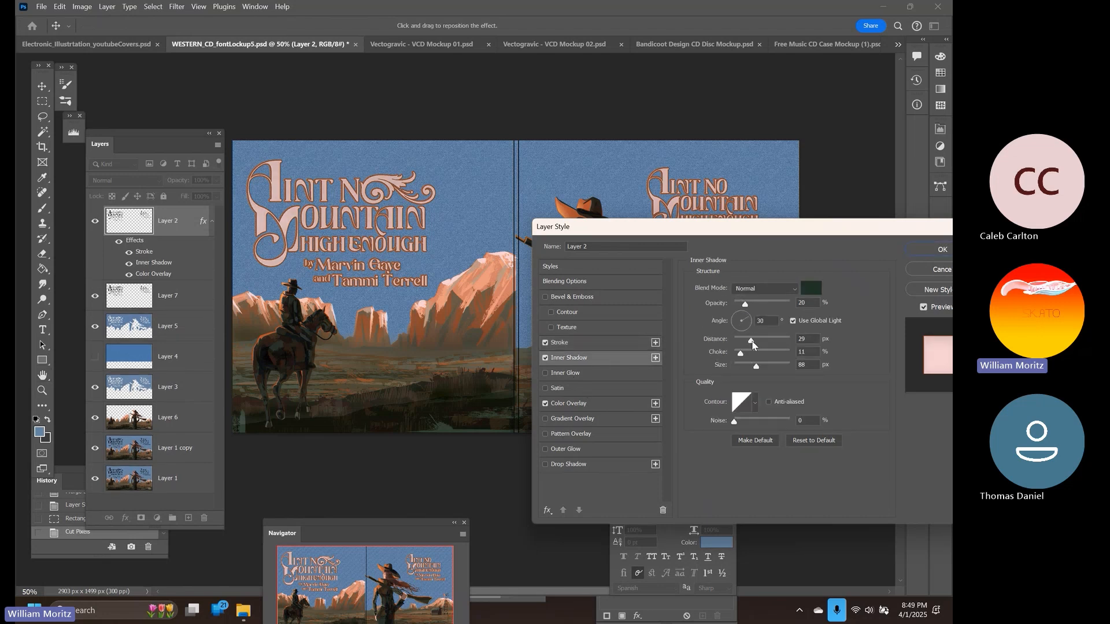
pyautogui.moveTo(753, 344); pyautogui.dragTo(737, 365)
pyautogui.moveTo(747, 307); pyautogui.dragTo(776, 310)
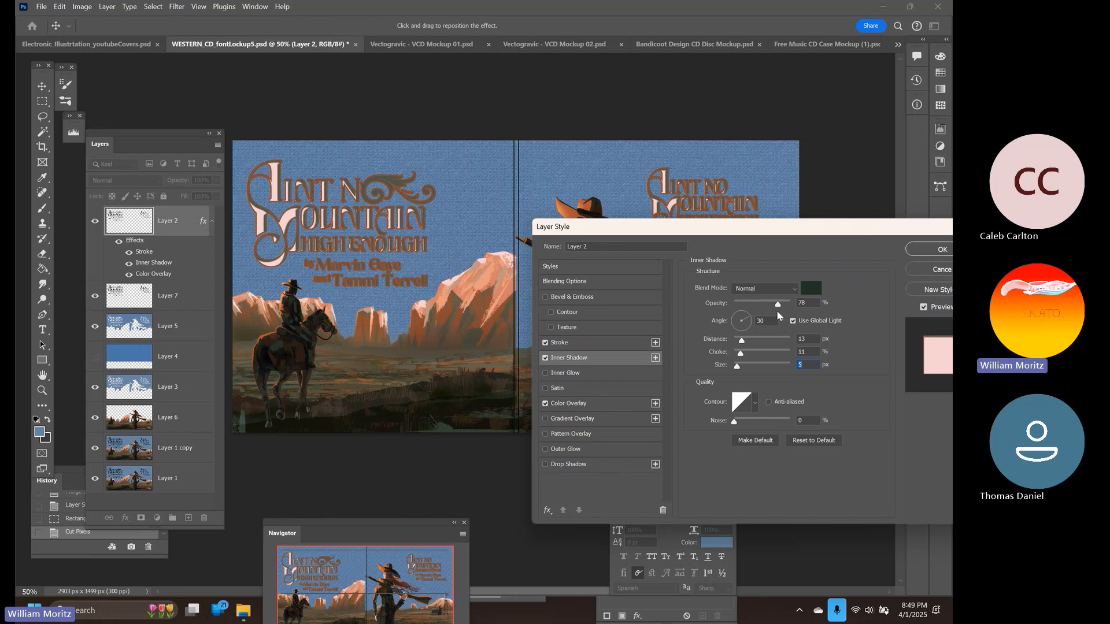
pyautogui.moveTo(737, 366); pyautogui.dragTo(735, 365)
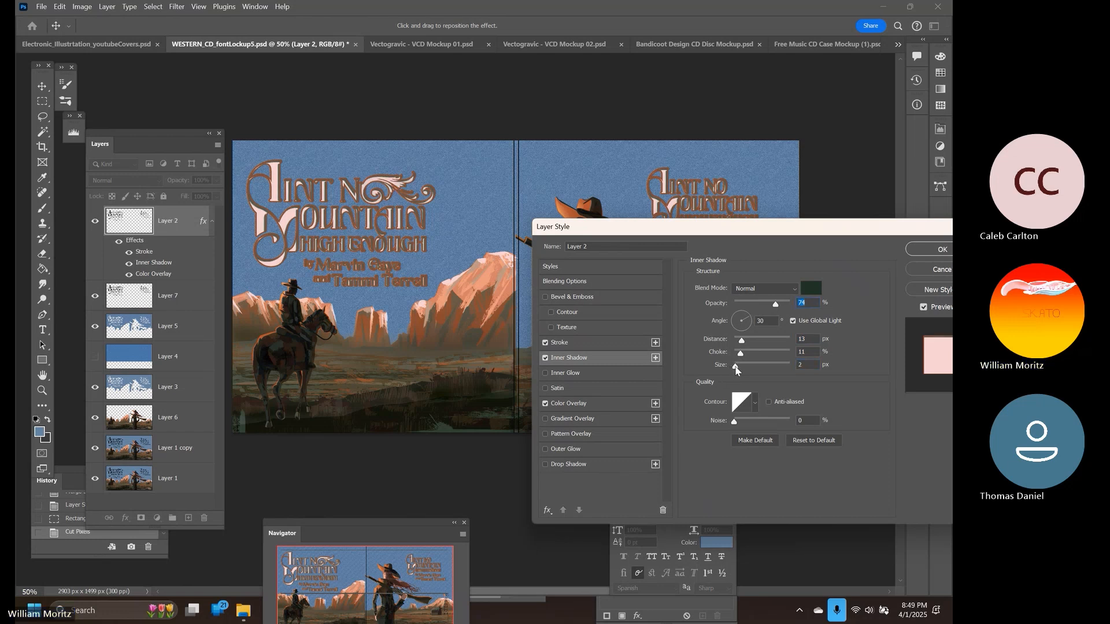
pyautogui.moveTo(739, 341); pyautogui.dragTo(736, 348)
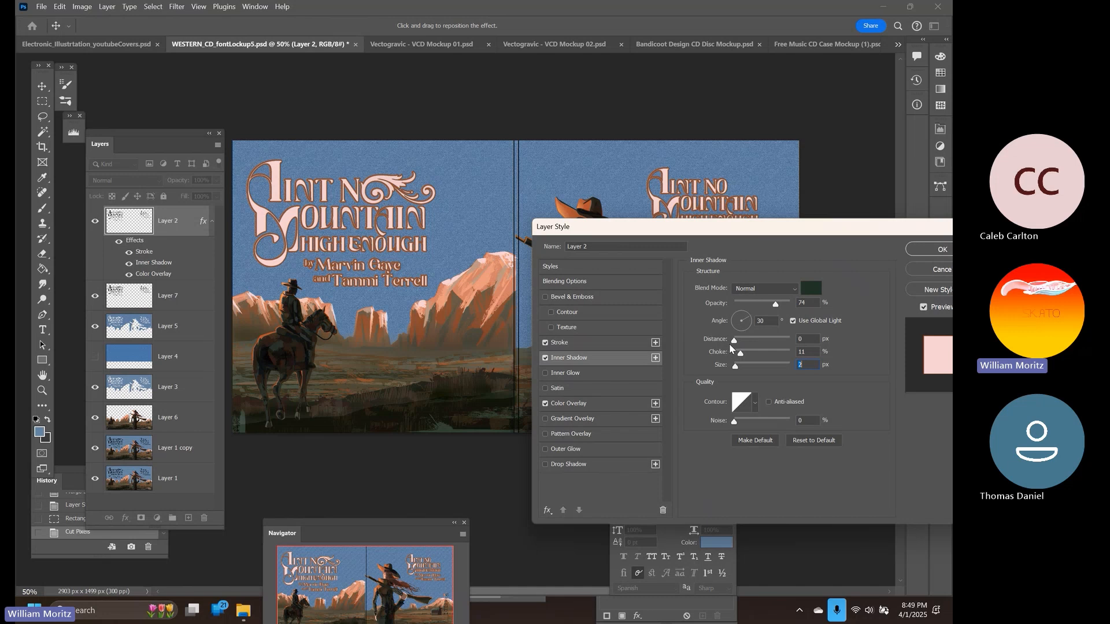
pyautogui.click(734, 339)
pyautogui.moveTo(744, 328)
pyautogui.mouseDown()
pyautogui.moveTo(741, 341)
pyautogui.moveTo(738, 320)
pyautogui.moveTo(737, 332)
pyautogui.mouseUp()
pyautogui.moveTo(775, 303); pyautogui.dragTo(762, 305)
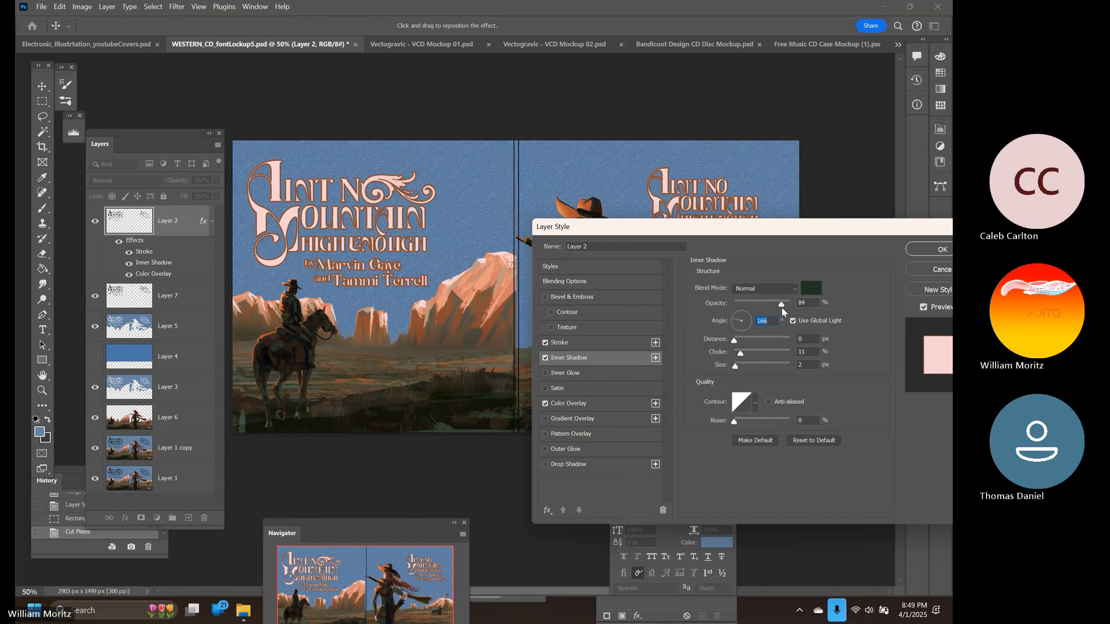
pyautogui.click(782, 307)
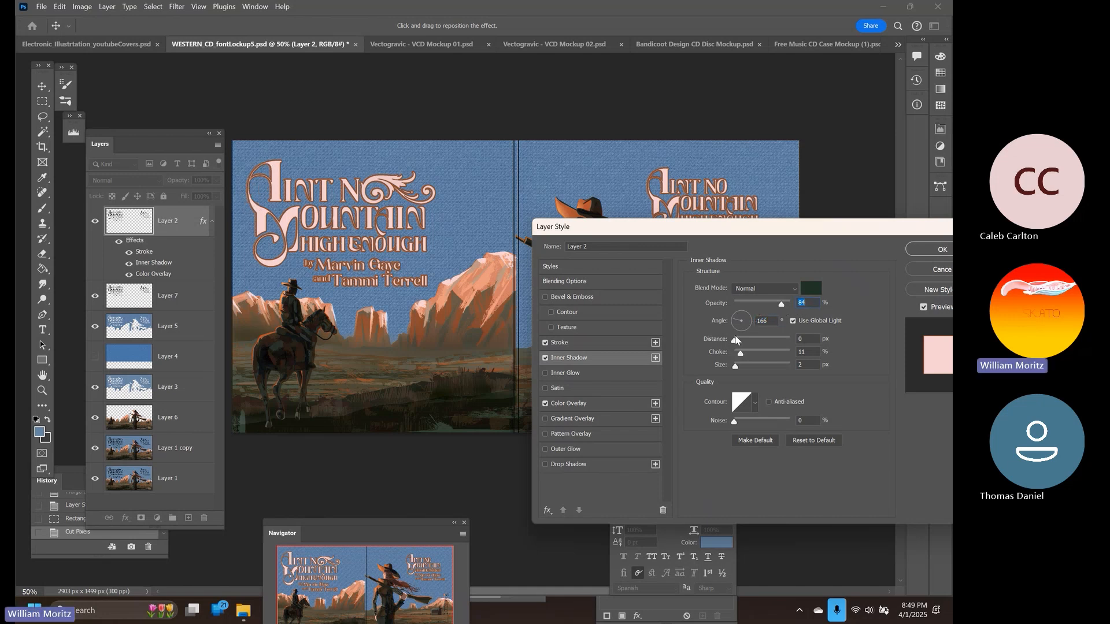
pyautogui.moveTo(733, 341); pyautogui.dragTo(733, 344)
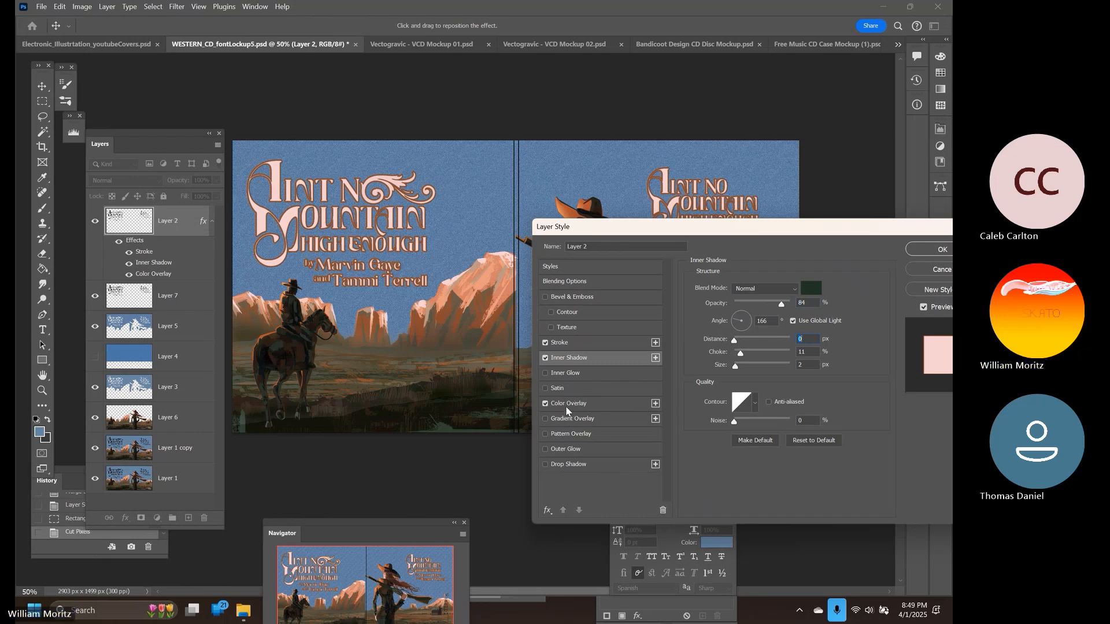
pyautogui.click(914, 248)
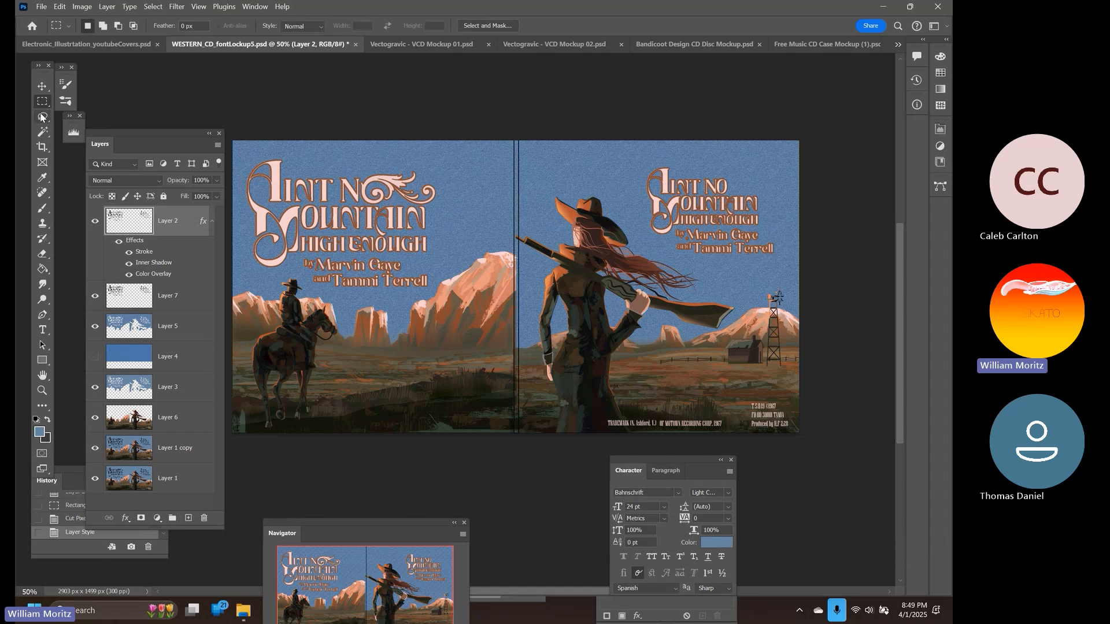
# Select the artist credit lines below the title on both cover panels with freehand Lasso outlines
pyautogui.click(40, 117)
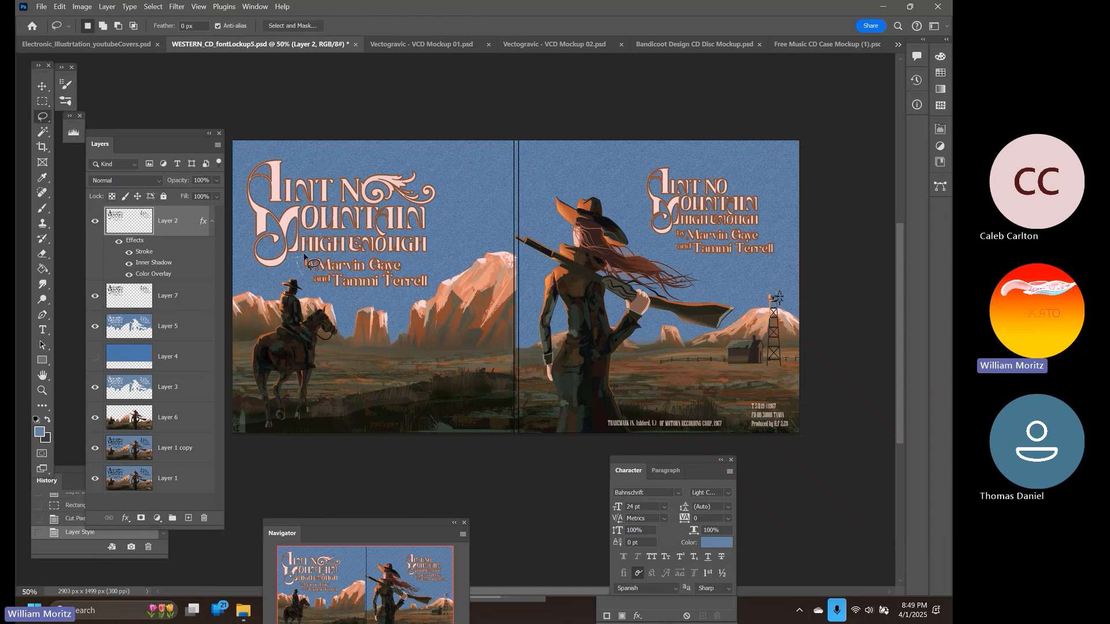
pyautogui.moveTo(304, 254)
pyautogui.mouseDown()
pyautogui.moveTo(321, 258)
pyautogui.moveTo(303, 270)
pyautogui.mouseUp()
pyautogui.click(478, 275)
pyautogui.moveTo(407, 262)
pyautogui.mouseDown()
pyautogui.moveTo(314, 257)
pyautogui.moveTo(295, 270)
pyautogui.moveTo(306, 290)
pyautogui.moveTo(353, 296)
pyautogui.moveTo(444, 289)
pyautogui.moveTo(407, 262)
pyautogui.mouseUp()
pyautogui.press('shift')
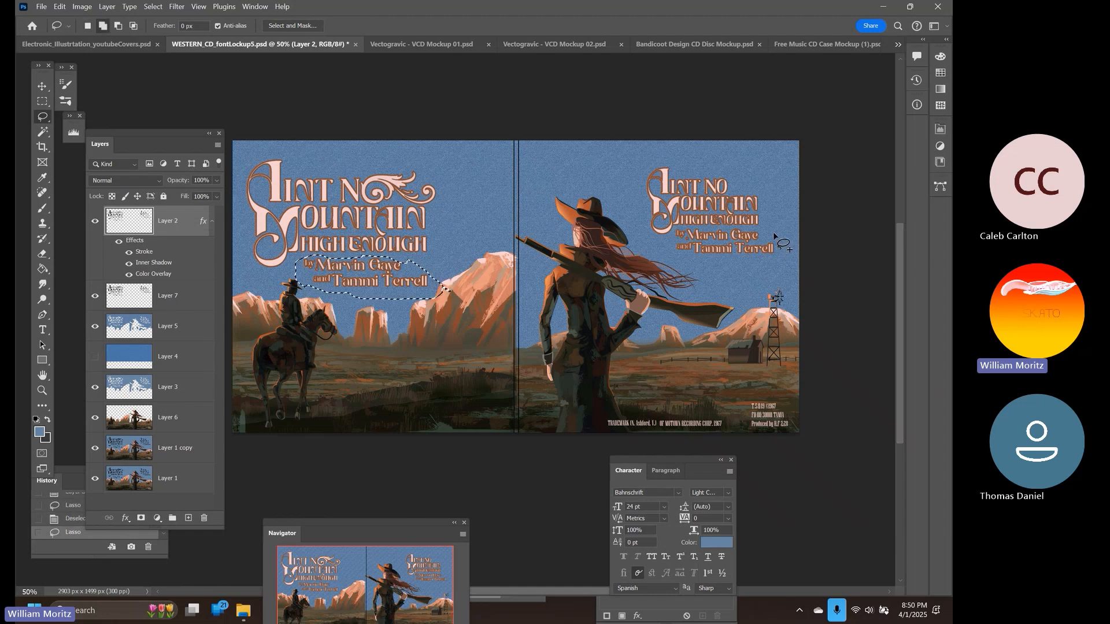
pyautogui.moveTo(774, 234)
pyautogui.mouseDown()
pyautogui.moveTo(679, 227)
pyautogui.moveTo(669, 240)
pyautogui.moveTo(673, 256)
pyautogui.moveTo(773, 260)
pyautogui.moveTo(774, 235)
pyautogui.mouseUp()
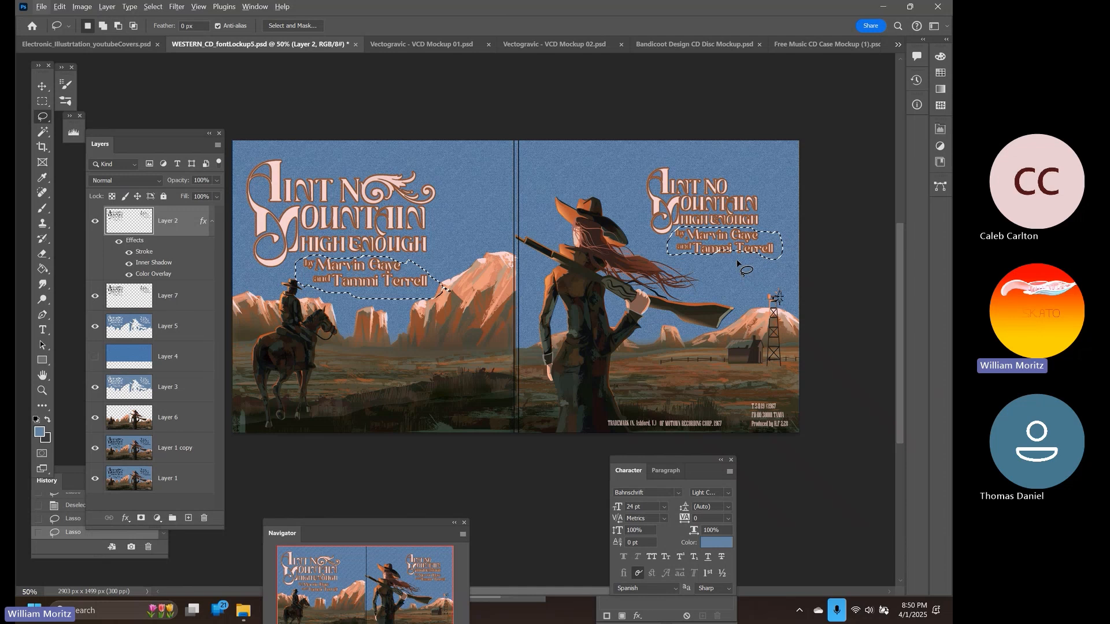
pyautogui.press('shift')
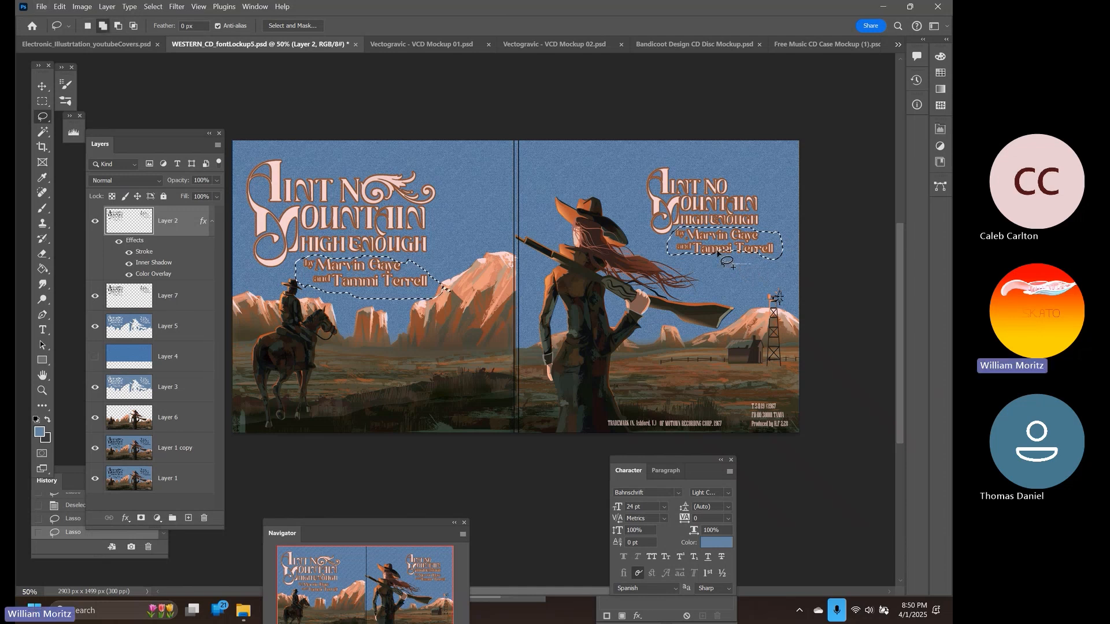
pyautogui.moveTo(717, 253)
pyautogui.mouseDown()
pyautogui.moveTo(751, 254)
pyautogui.moveTo(766, 273)
pyautogui.moveTo(734, 267)
pyautogui.mouseUp()
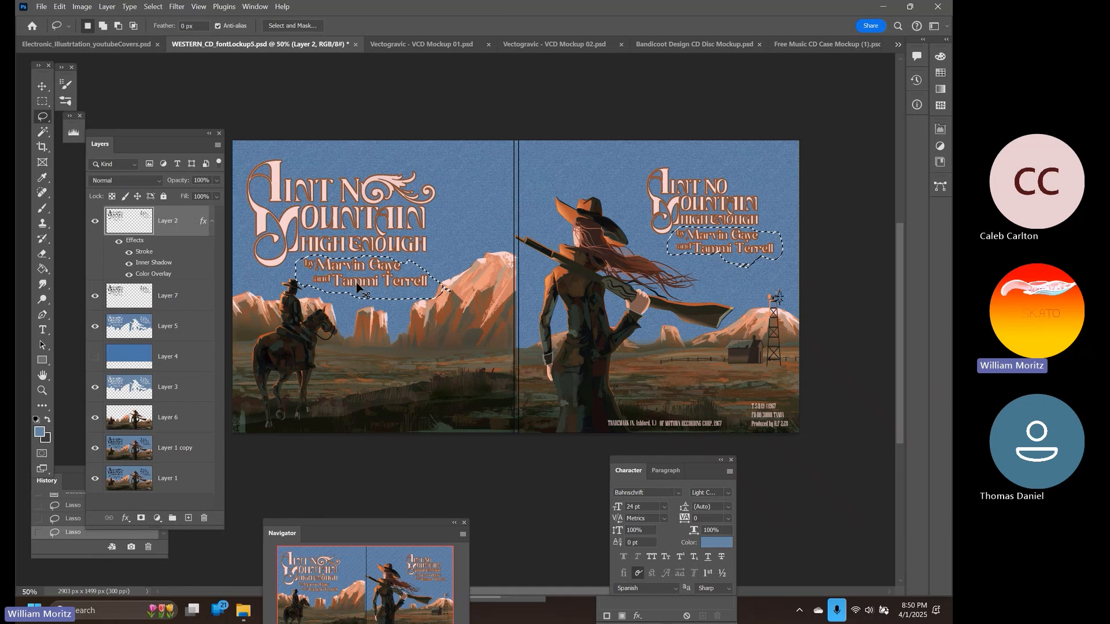
# Refine the selection below the smaller credit, cut both credits from Layer 2 and paste them in place on a new layer
pyautogui.hotkey('ctrl', 'x')
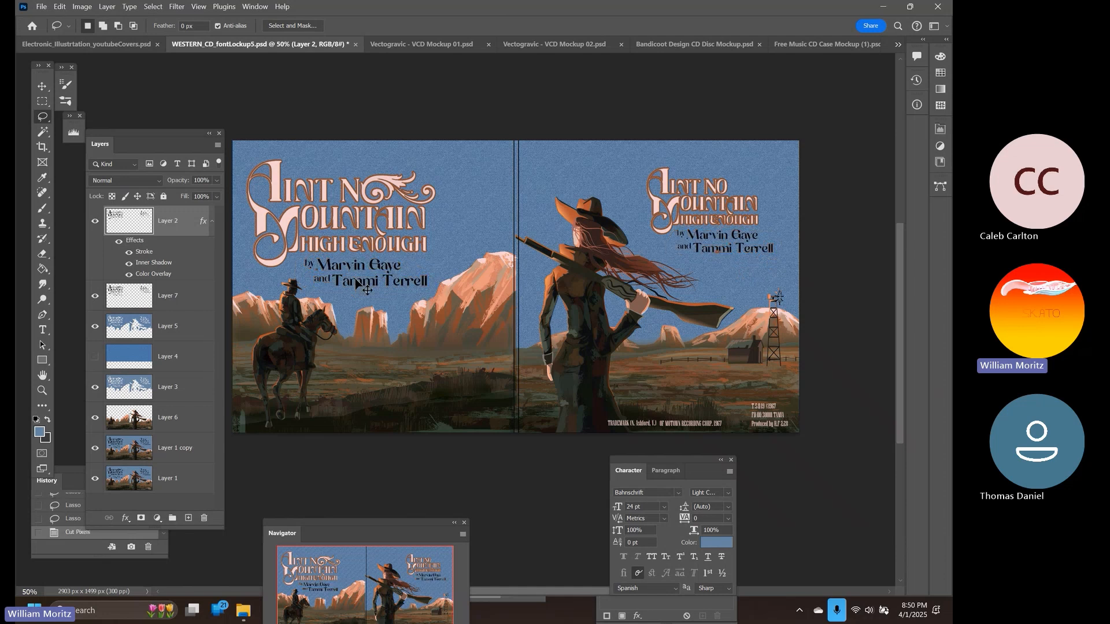
pyautogui.hotkey('ctrl', 'z')
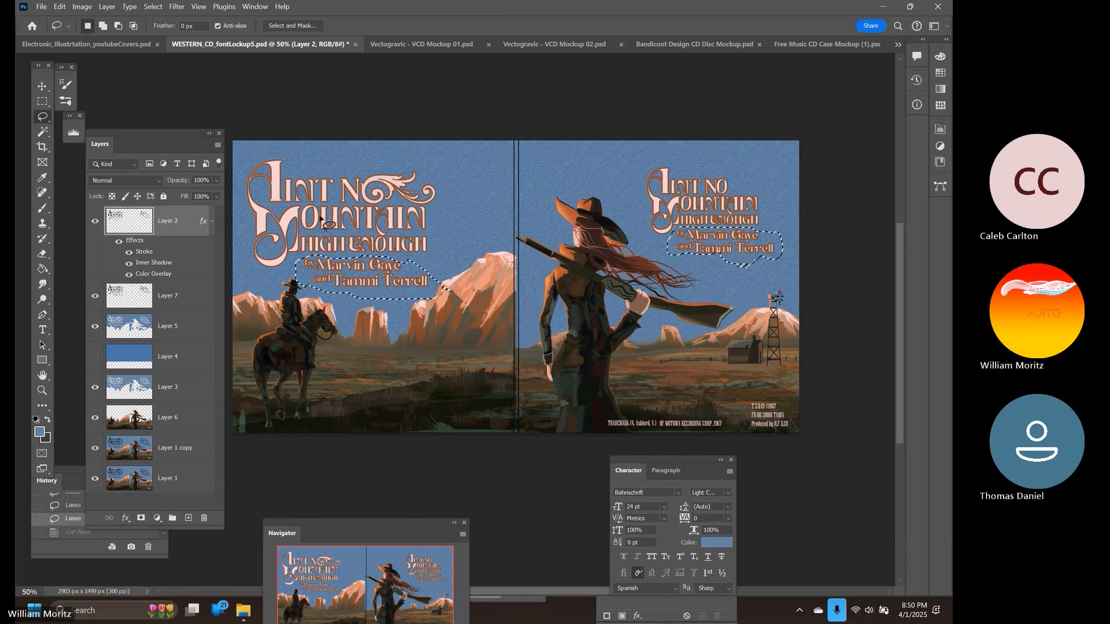
pyautogui.moveTo(718, 267)
pyautogui.mouseDown()
pyautogui.moveTo(701, 244)
pyautogui.moveTo(741, 254)
pyautogui.mouseUp()
pyautogui.hotkey('ctrl', 'shift', 'z')
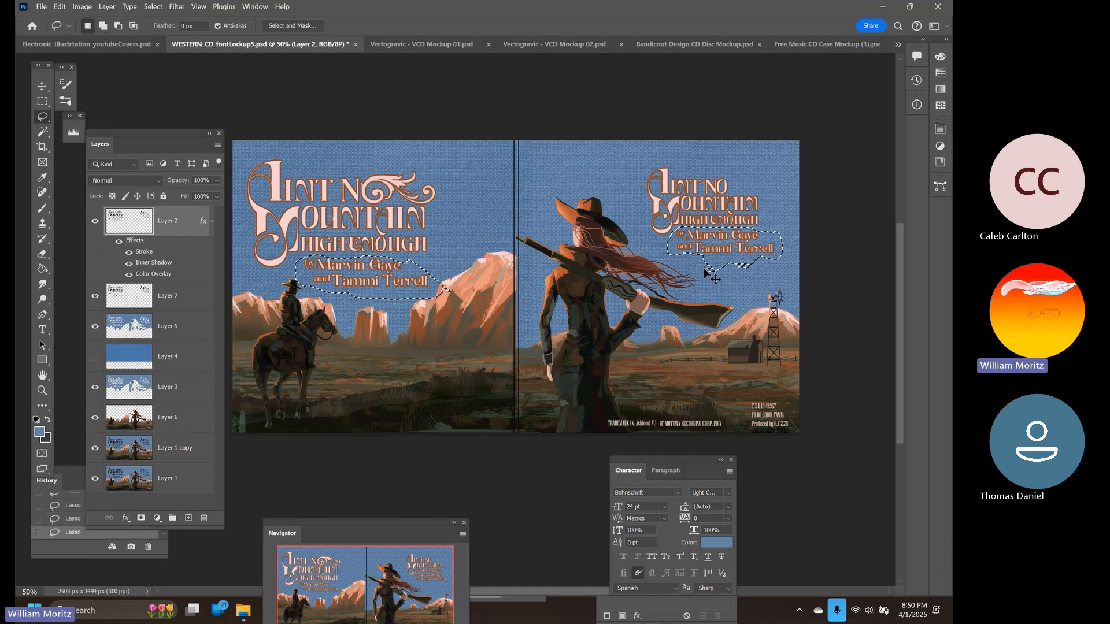
pyautogui.hotkey('ctrl', 'shift', 'v')
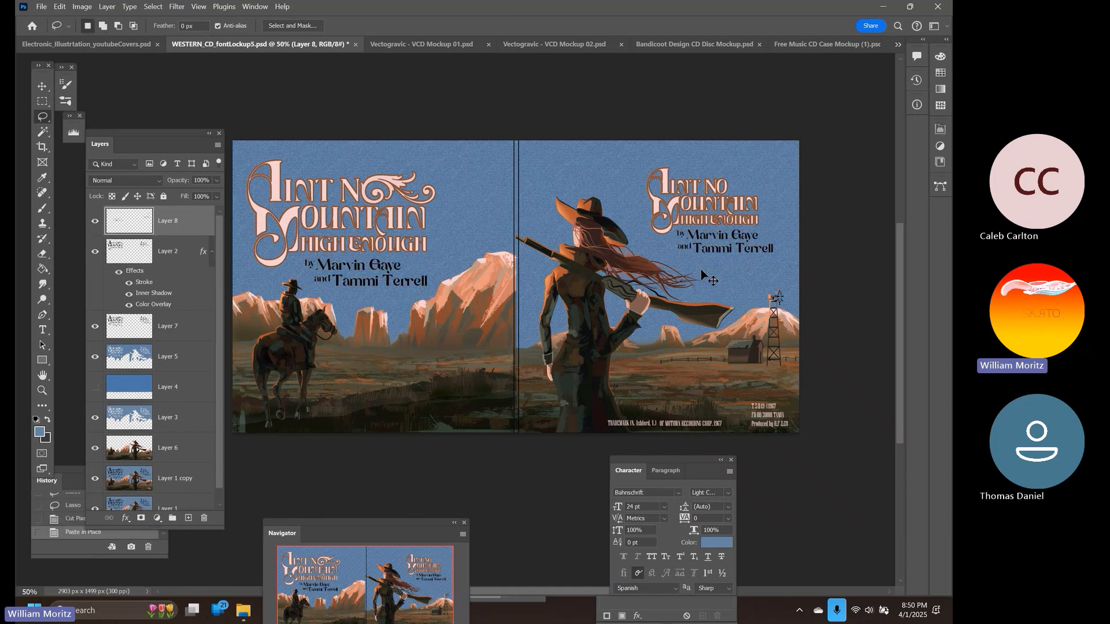
# Apply a Color Overlay to Layer 8 in the very pale pink f8e7e7
pyautogui.doubleClick(200, 232)
pyautogui.click(557, 403)
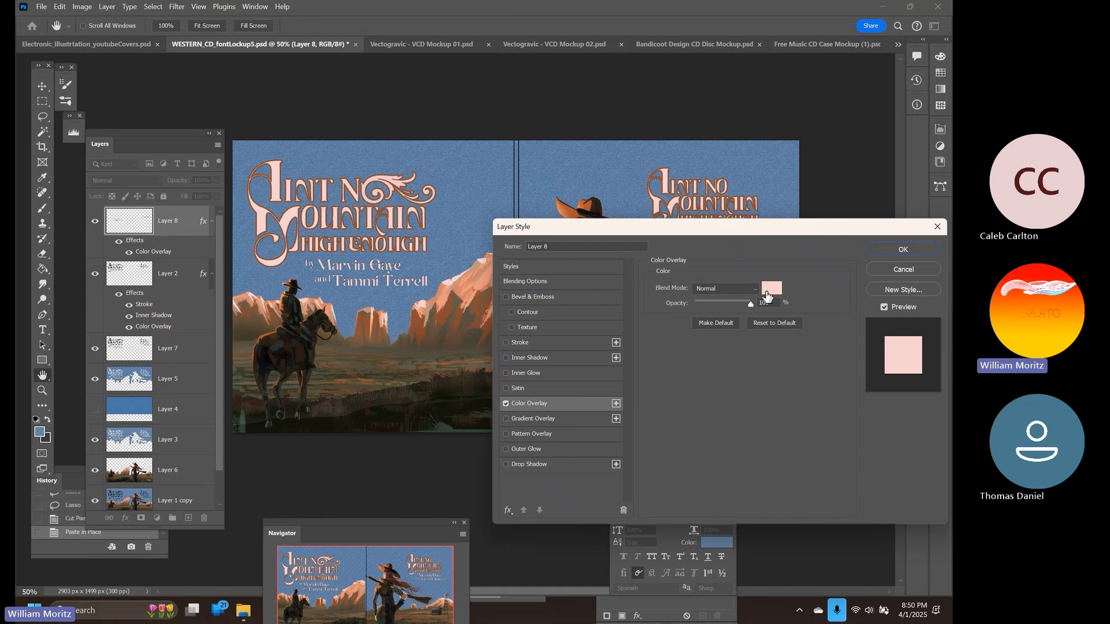
pyautogui.click(771, 287)
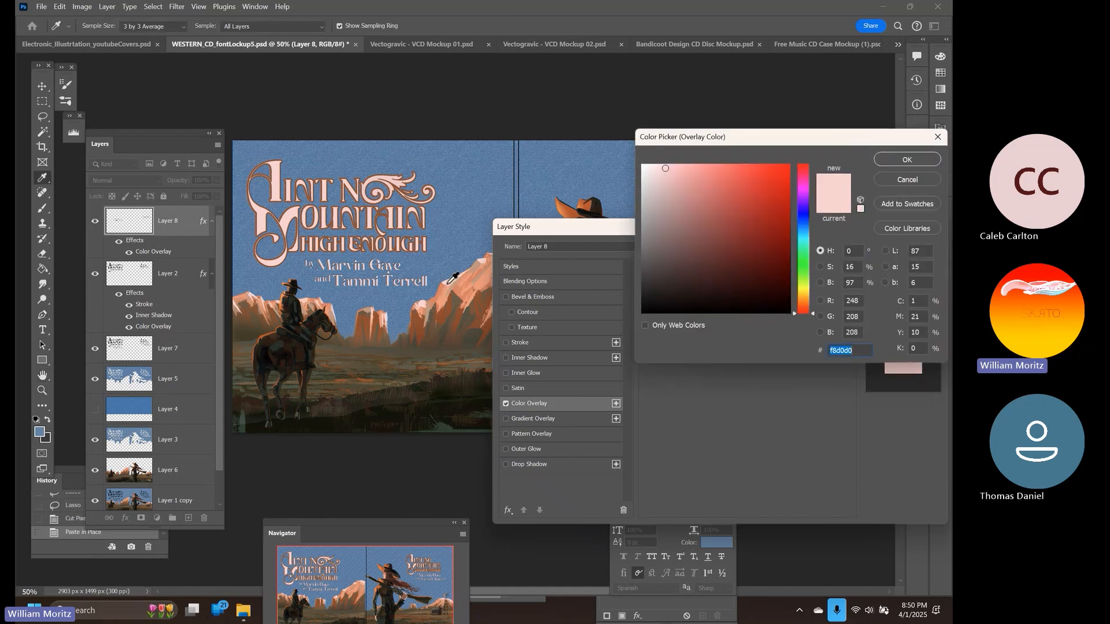
pyautogui.click(654, 167)
pyautogui.click(651, 168)
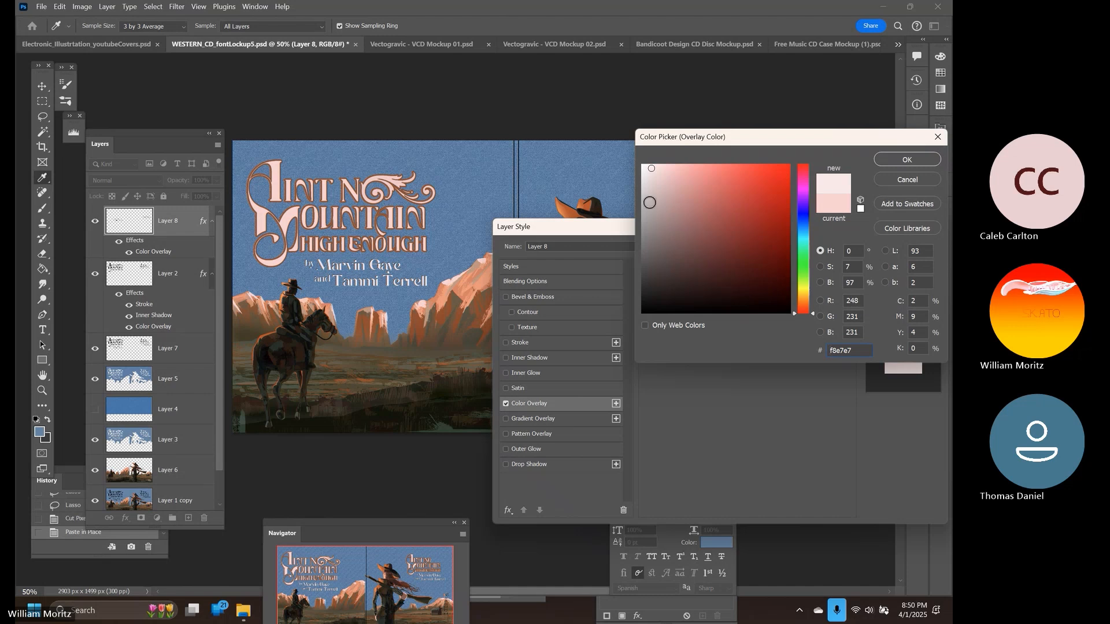
pyautogui.click(898, 159)
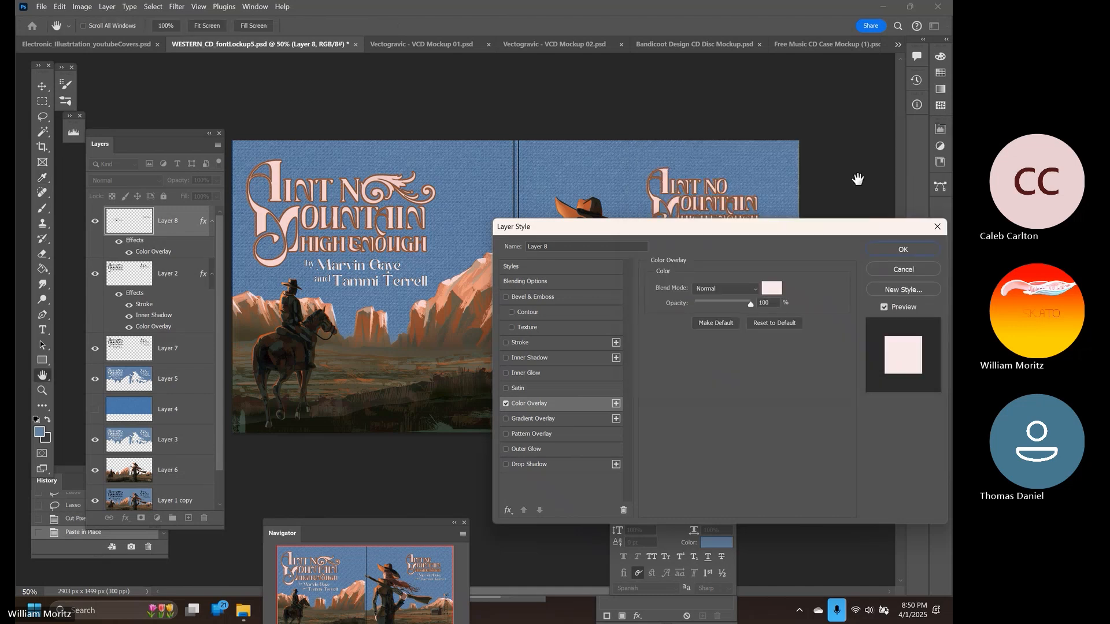
pyautogui.click(891, 254)
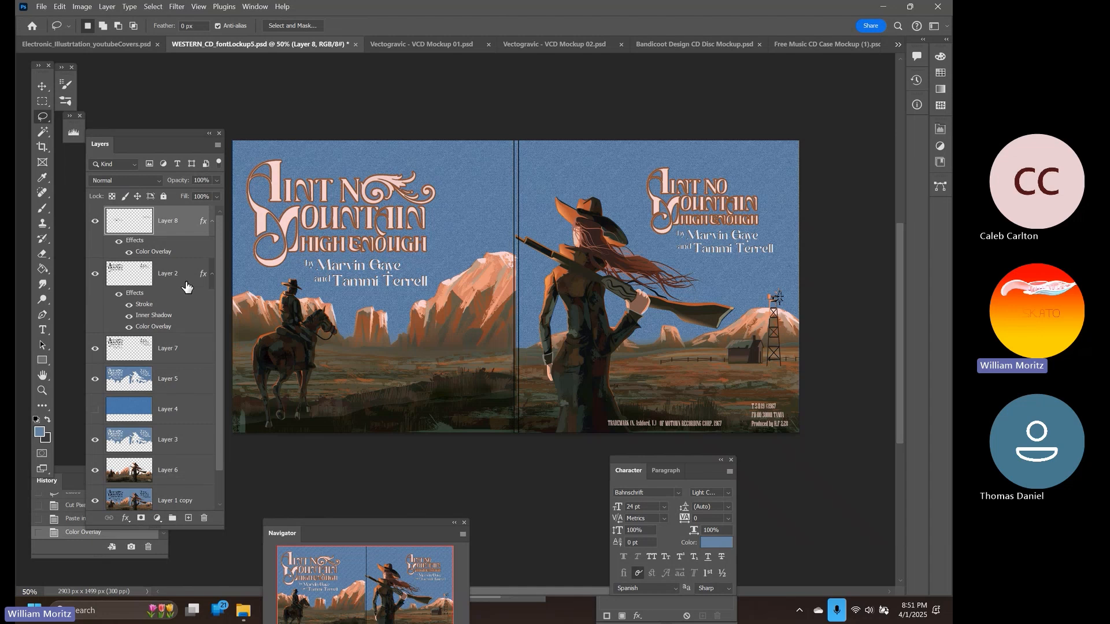
# Duplicate Layer 2 within WESTERN_CD_fontLockup5.psd as Layer 2 copy
pyautogui.click(186, 282)
pyautogui.rightClick(187, 283)
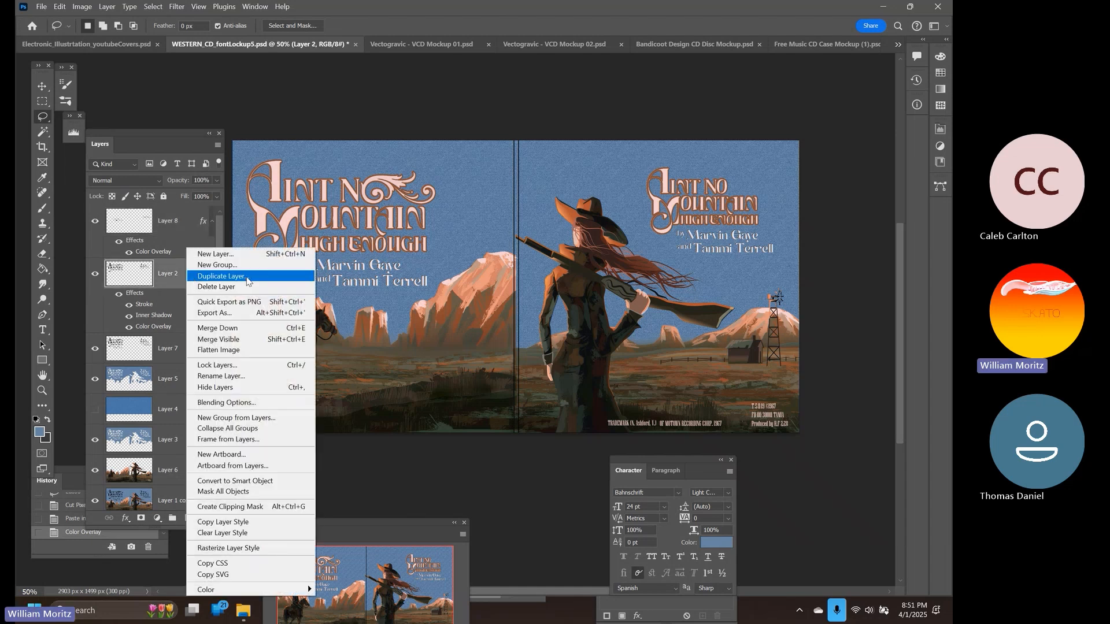
pyautogui.click(247, 281)
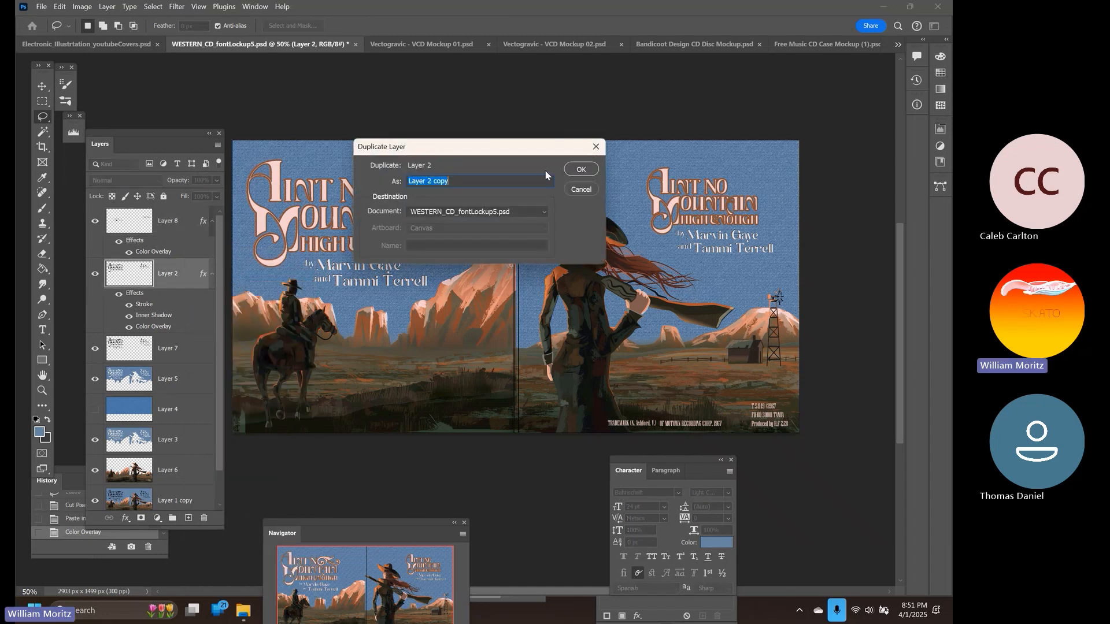
pyautogui.click(578, 170)
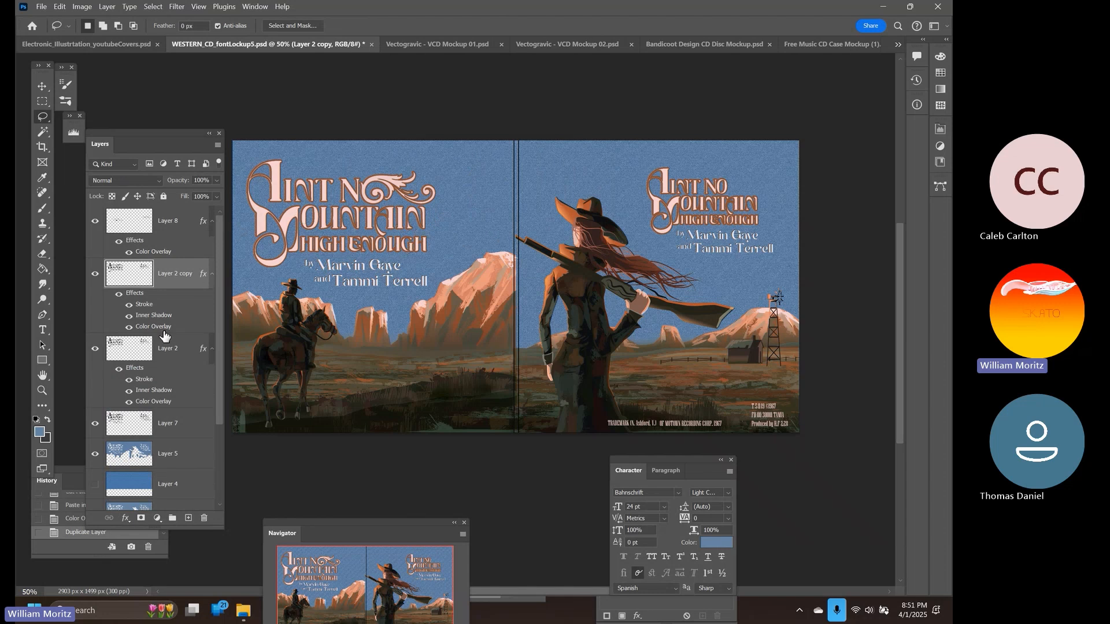
# Rasterize the layer style of Layer 2 copy and hide Layer 7
pyautogui.rightClick(181, 289)
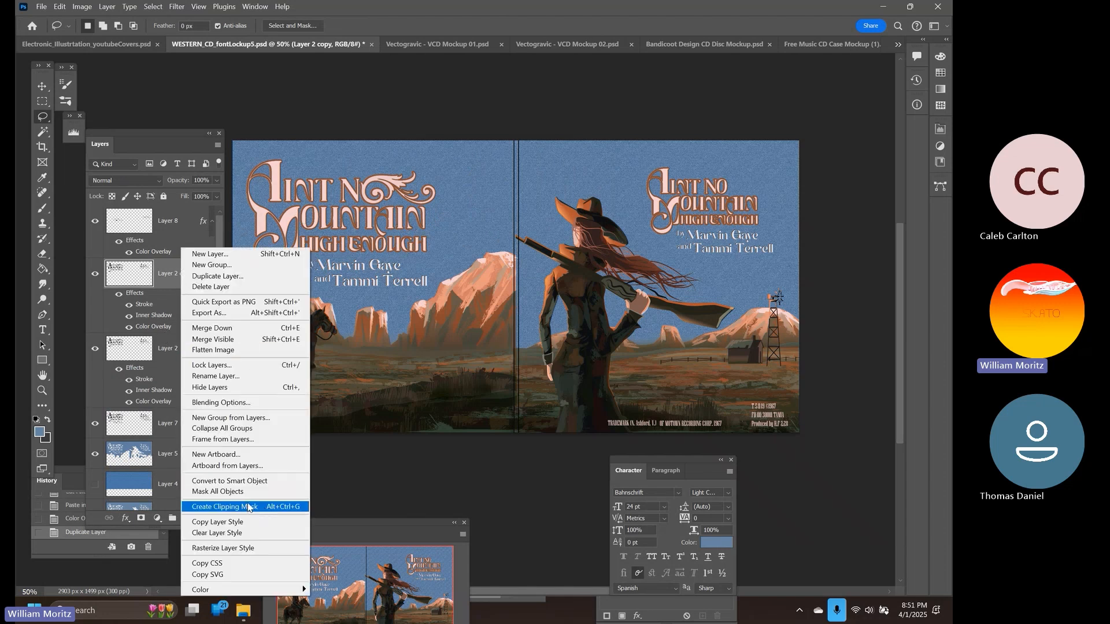
pyautogui.click(260, 548)
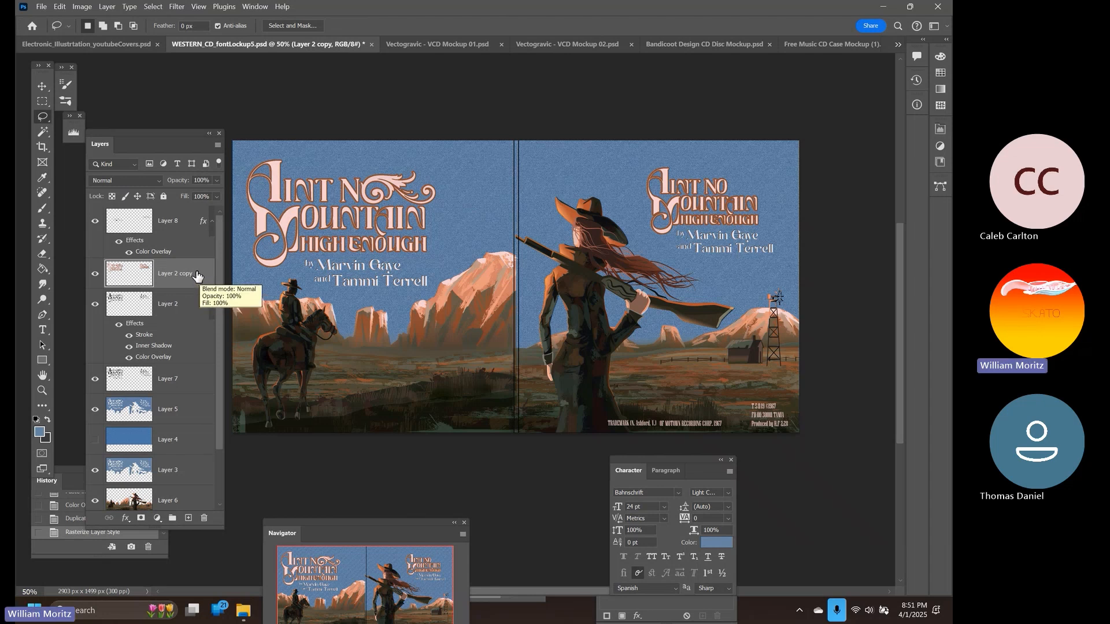
pyautogui.click(95, 378)
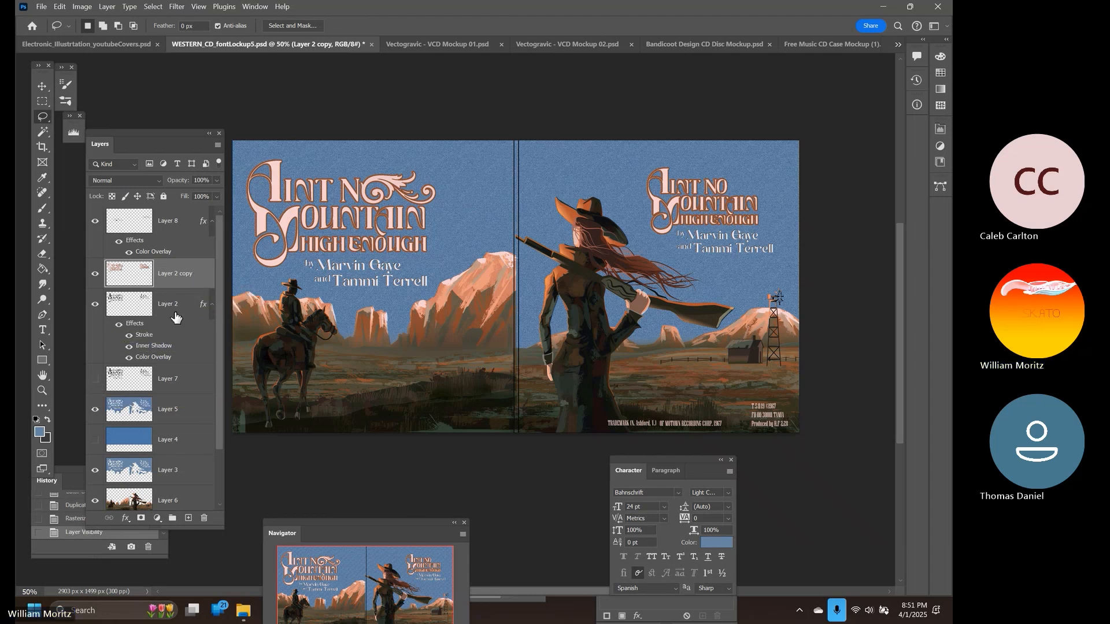
# Add a Stroke effect to Layer 2 copy in olive brown 5c543f sampled from the artwork, 10 px in size at 51% opacity
pyautogui.doubleClick(204, 273)
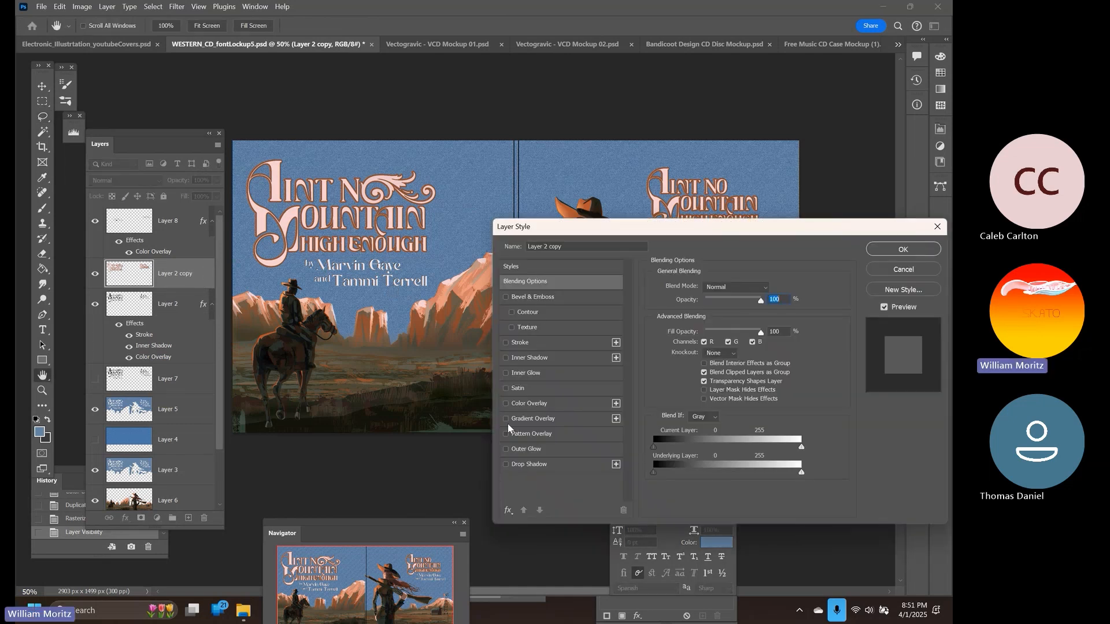
pyautogui.click(505, 343)
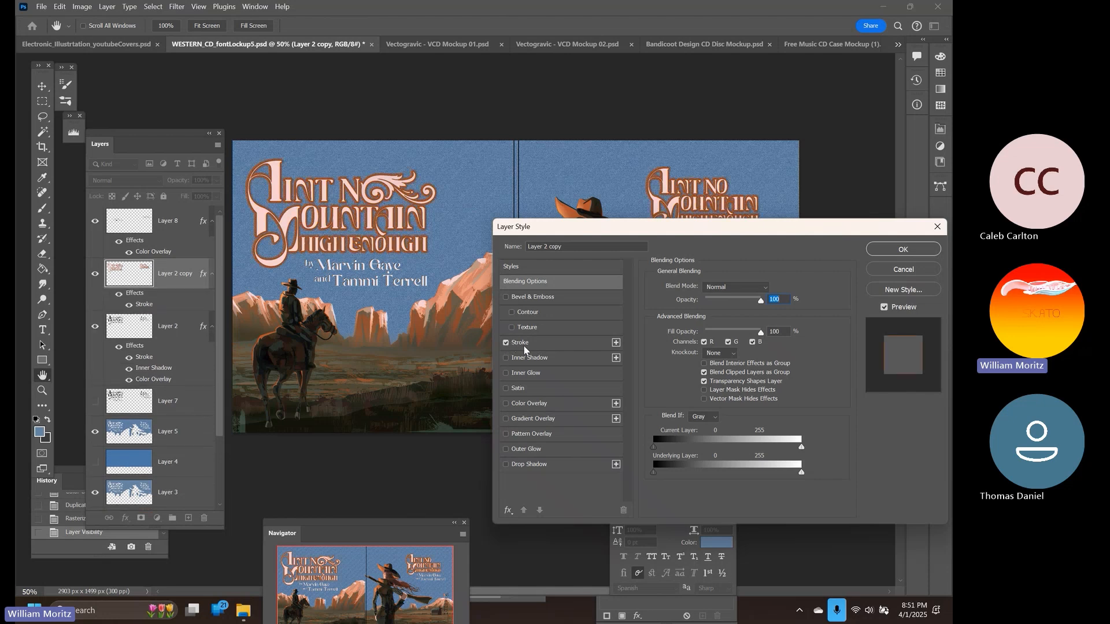
pyautogui.click(523, 346)
pyautogui.click(679, 371)
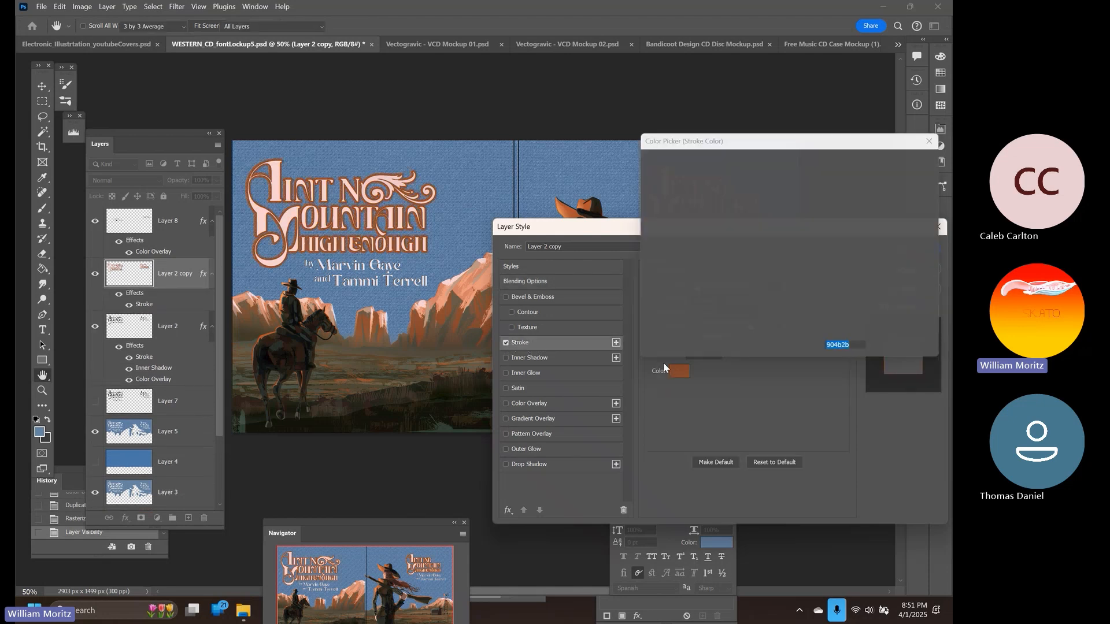
pyautogui.click(429, 366)
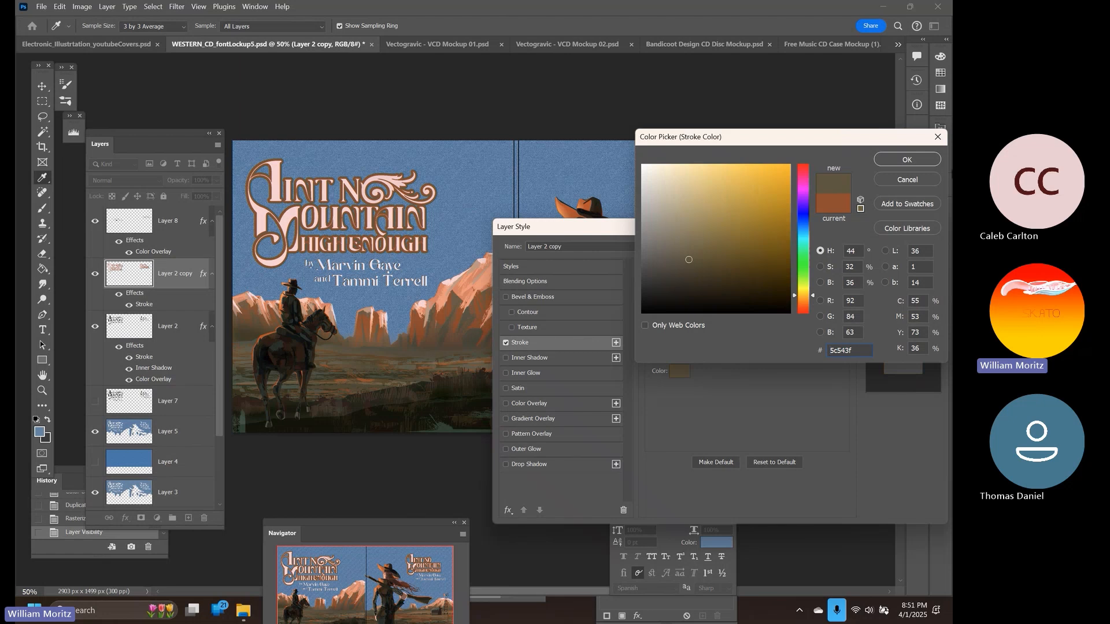
pyautogui.click(904, 160)
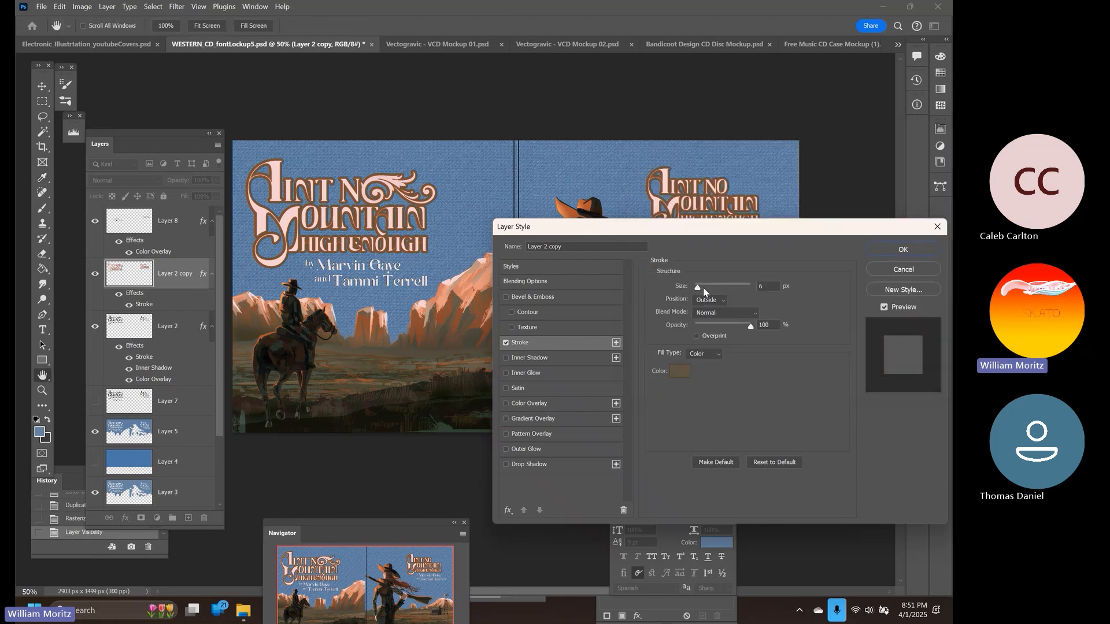
pyautogui.moveTo(698, 289); pyautogui.dragTo(700, 289)
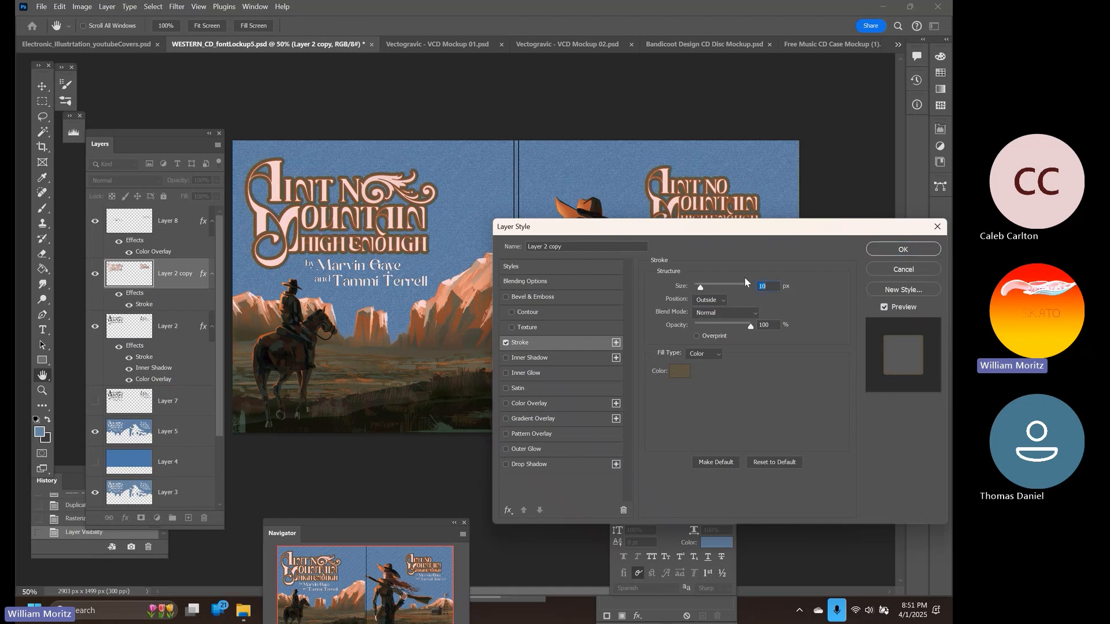
pyautogui.moveTo(744, 327); pyautogui.dragTo(723, 330)
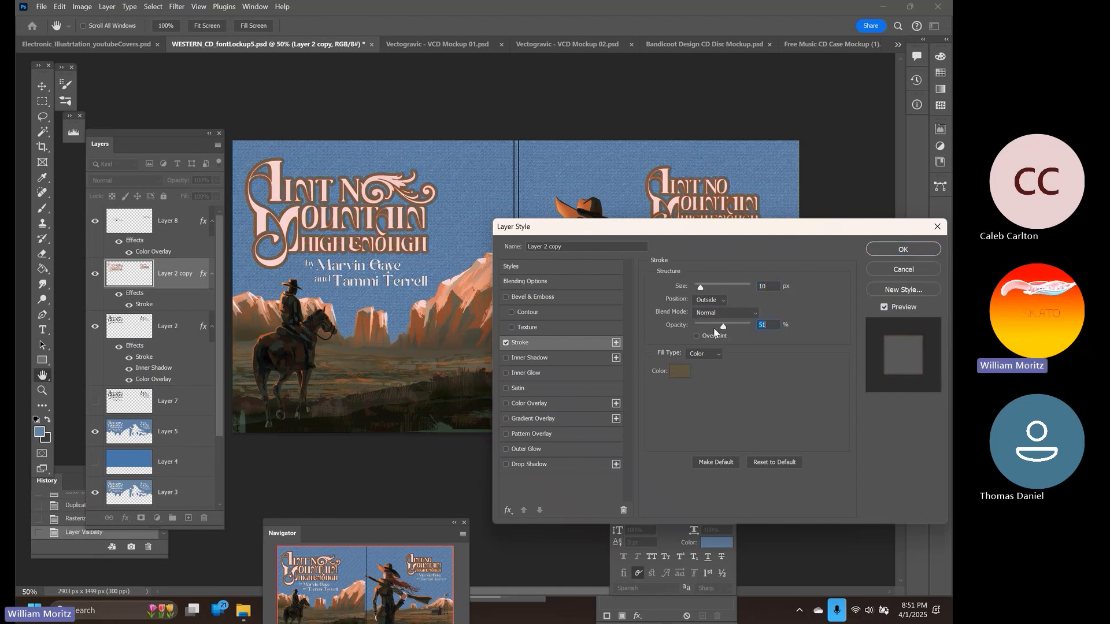
# Set the stroke colour to the dark green 1b2214 sampled from the foreground grass on the cover
pyautogui.click(680, 374)
pyautogui.click(445, 423)
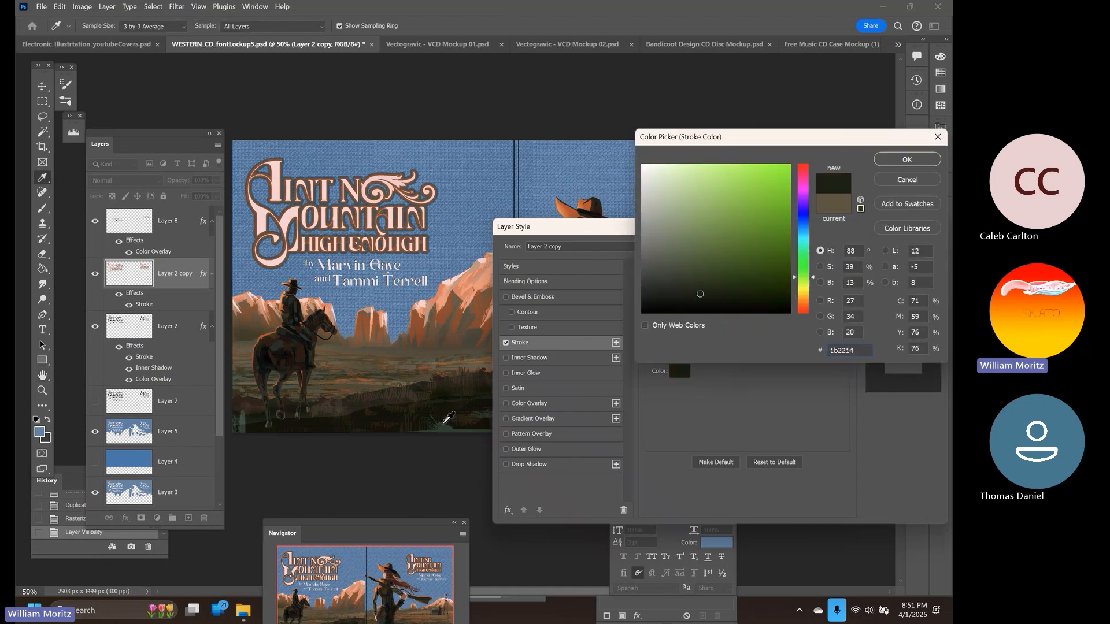
pyautogui.click(906, 162)
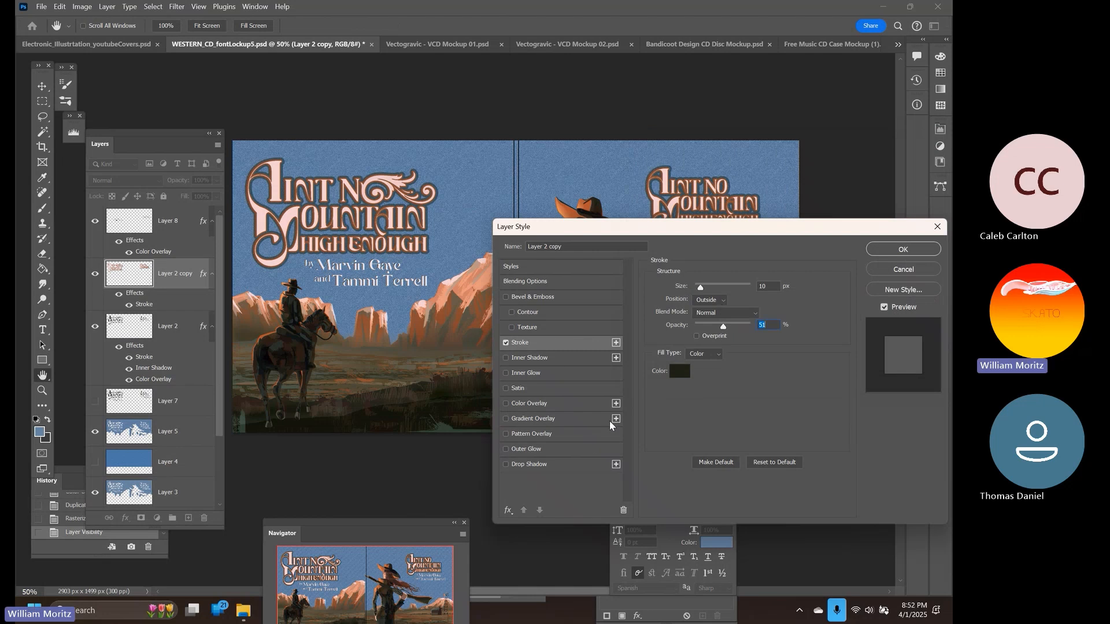
# Try several stroke colours sampled from the rider, mountains and ground, and apply the dark brown 32231b
pyautogui.click(679, 371)
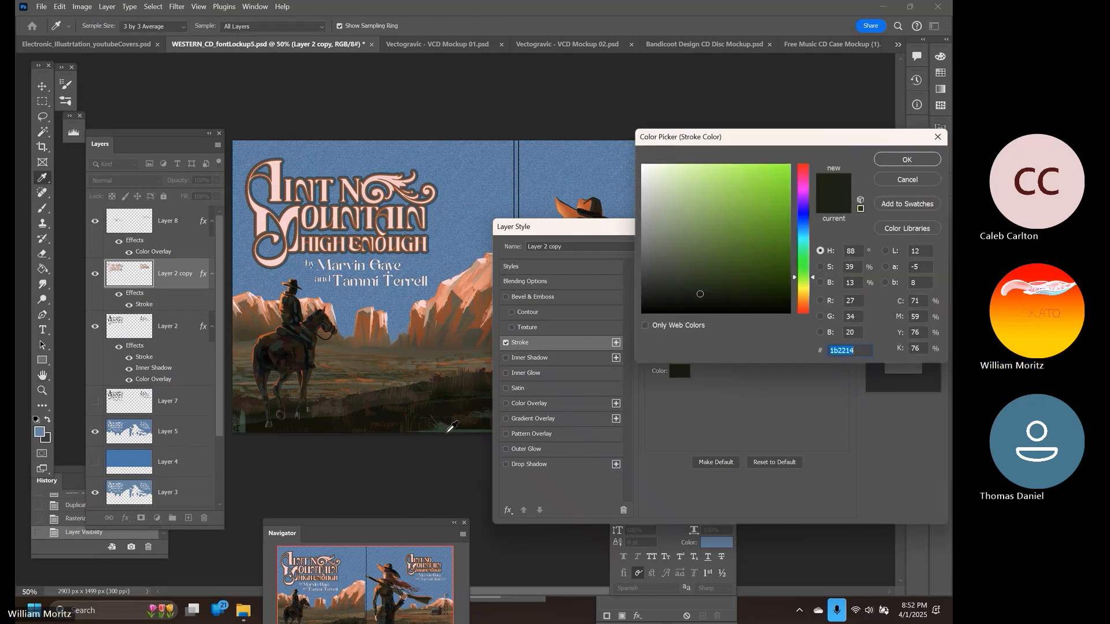
pyautogui.click(447, 426)
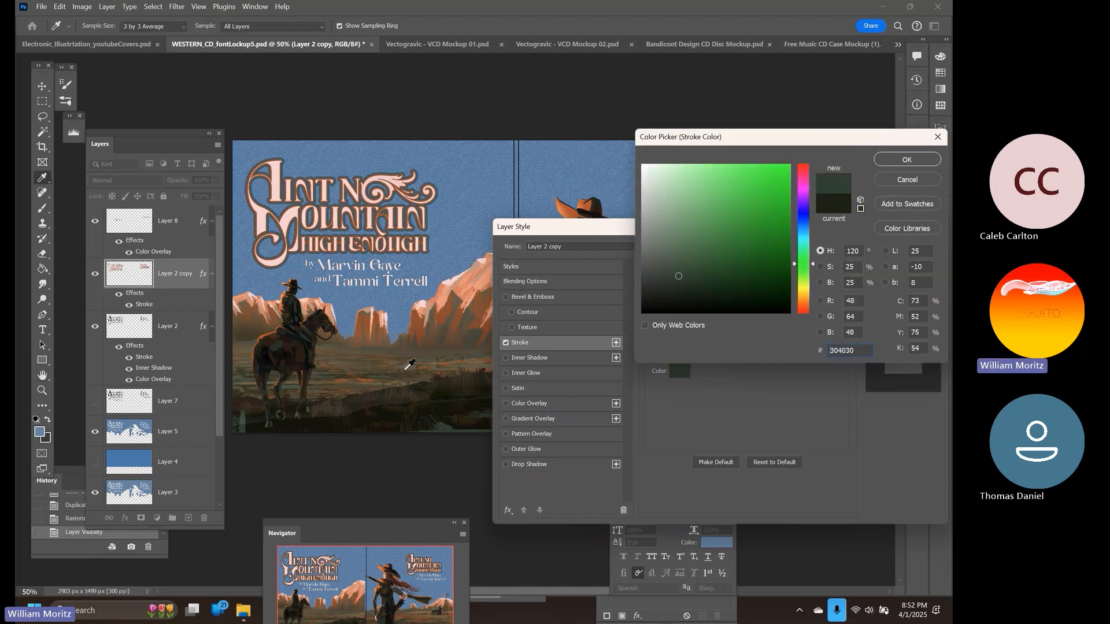
pyautogui.click(414, 363)
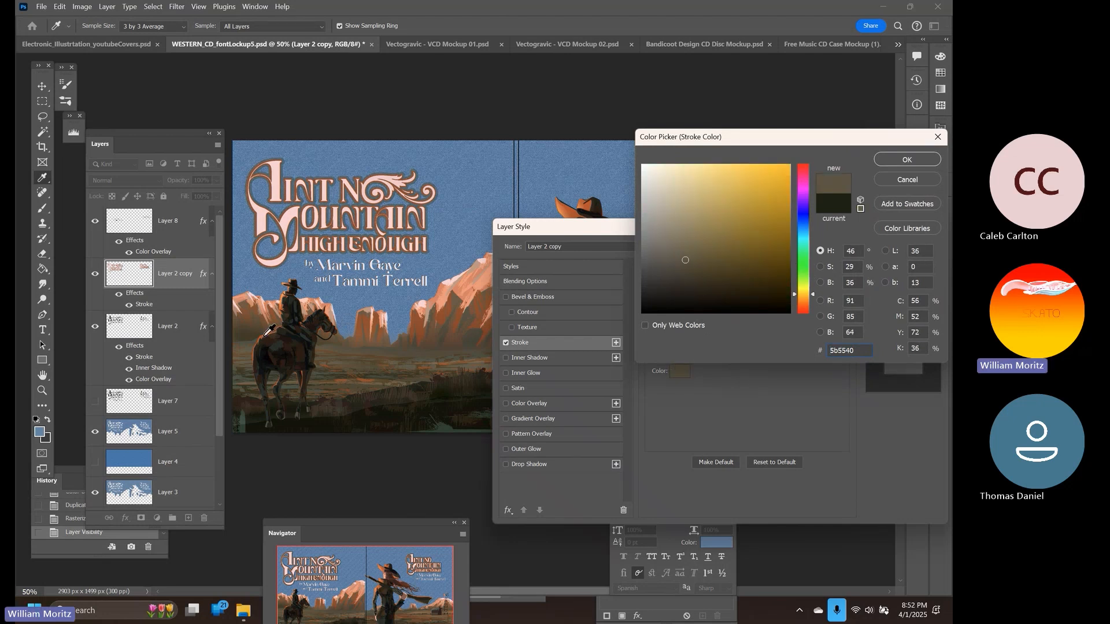
pyautogui.click(274, 328)
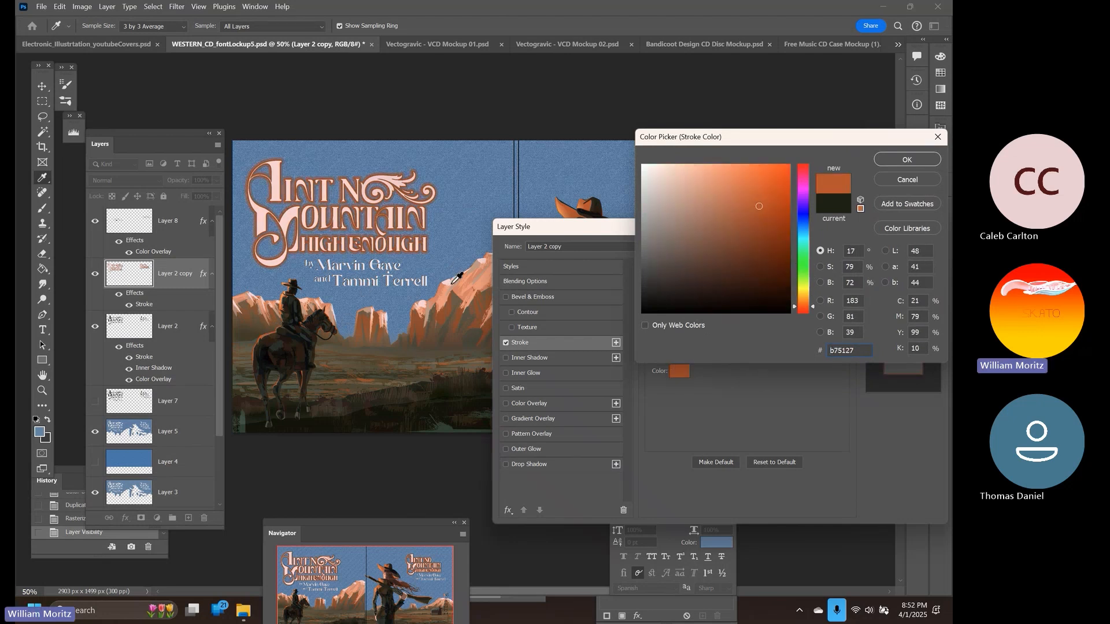
pyautogui.click(451, 282)
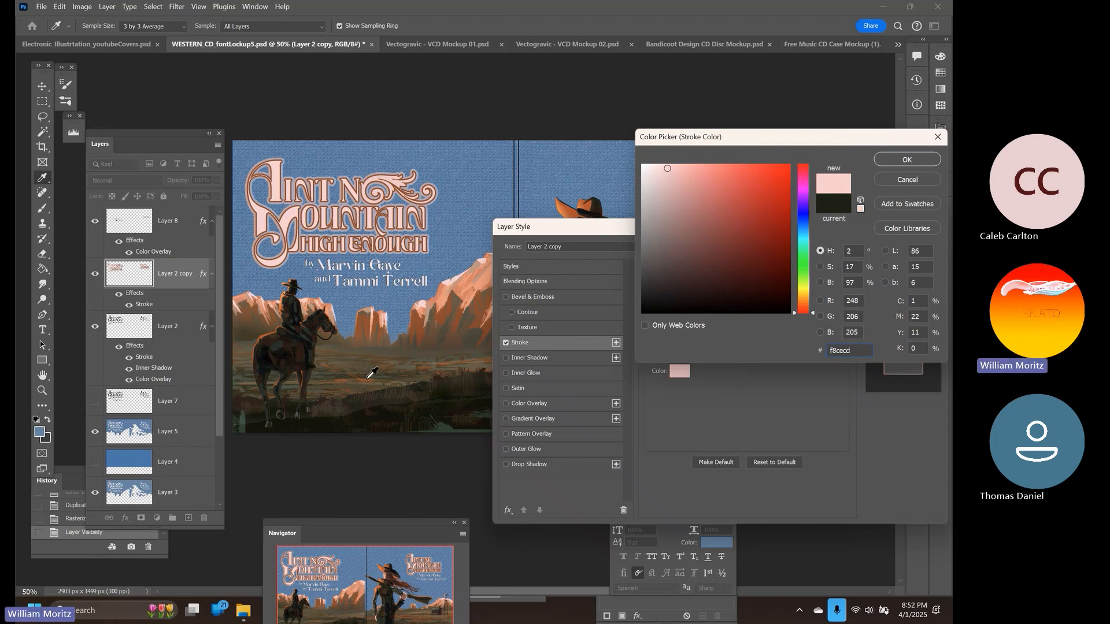
pyautogui.click(368, 379)
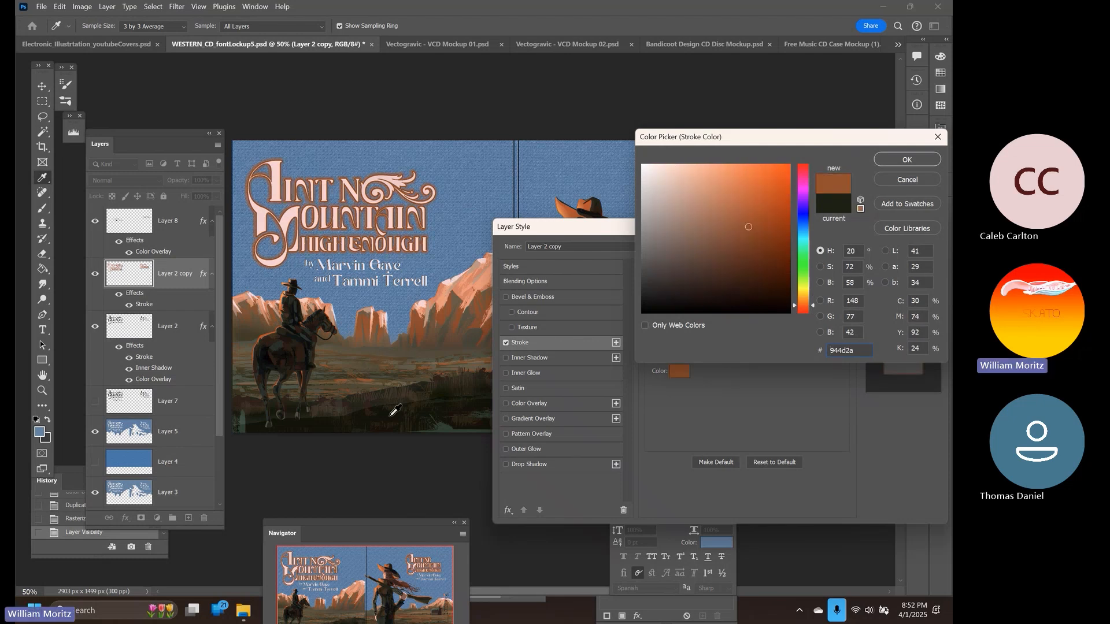
pyautogui.click(396, 414)
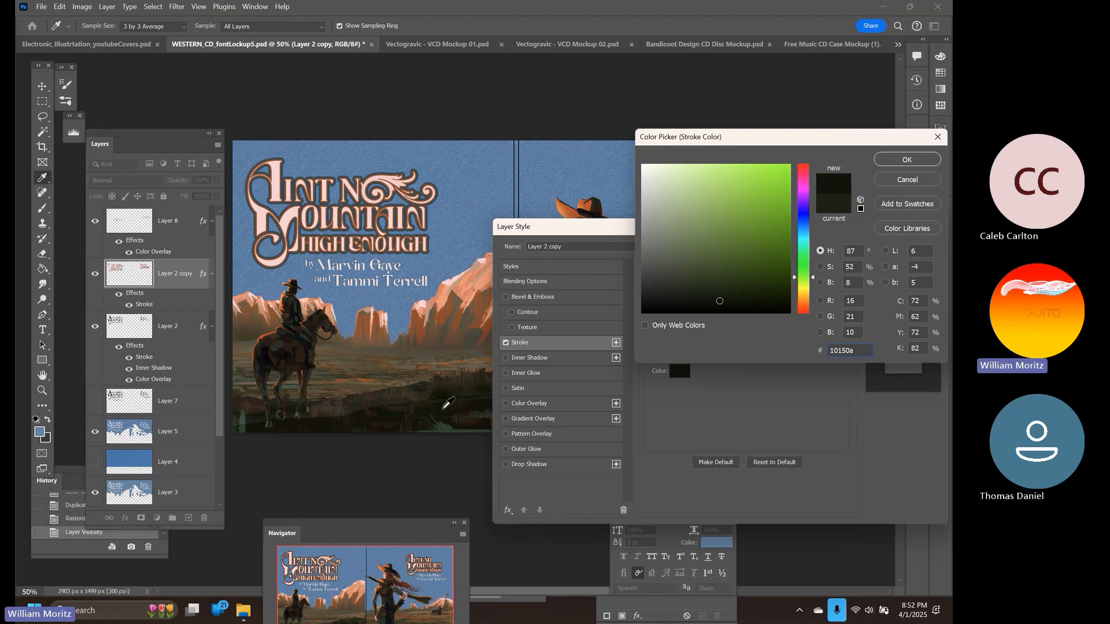
pyautogui.click(443, 408)
pyautogui.click(458, 396)
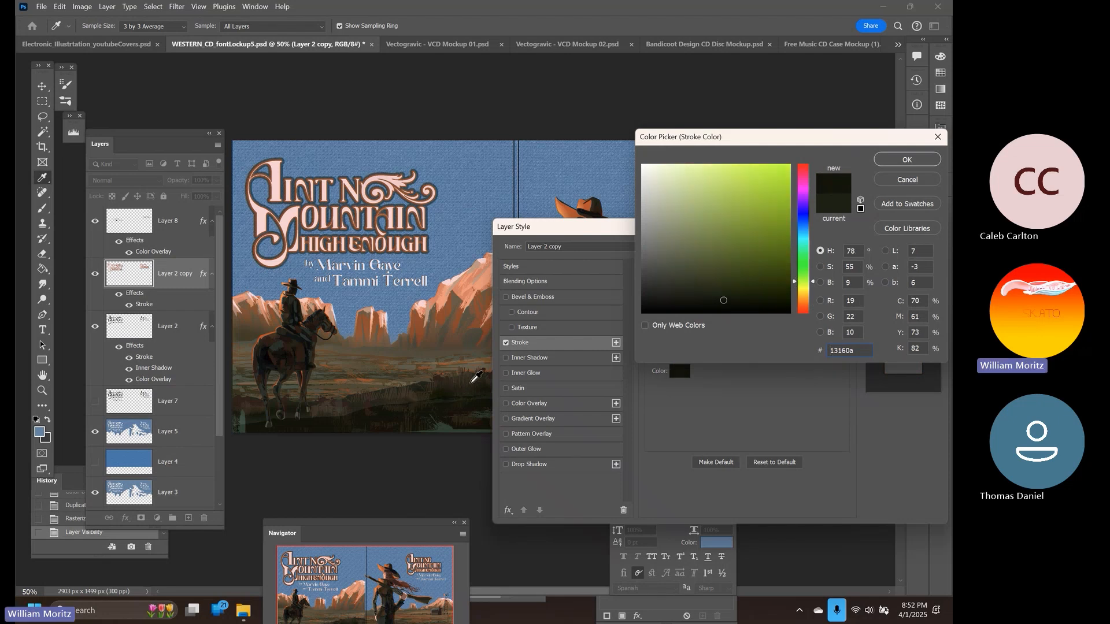
pyautogui.click(470, 376)
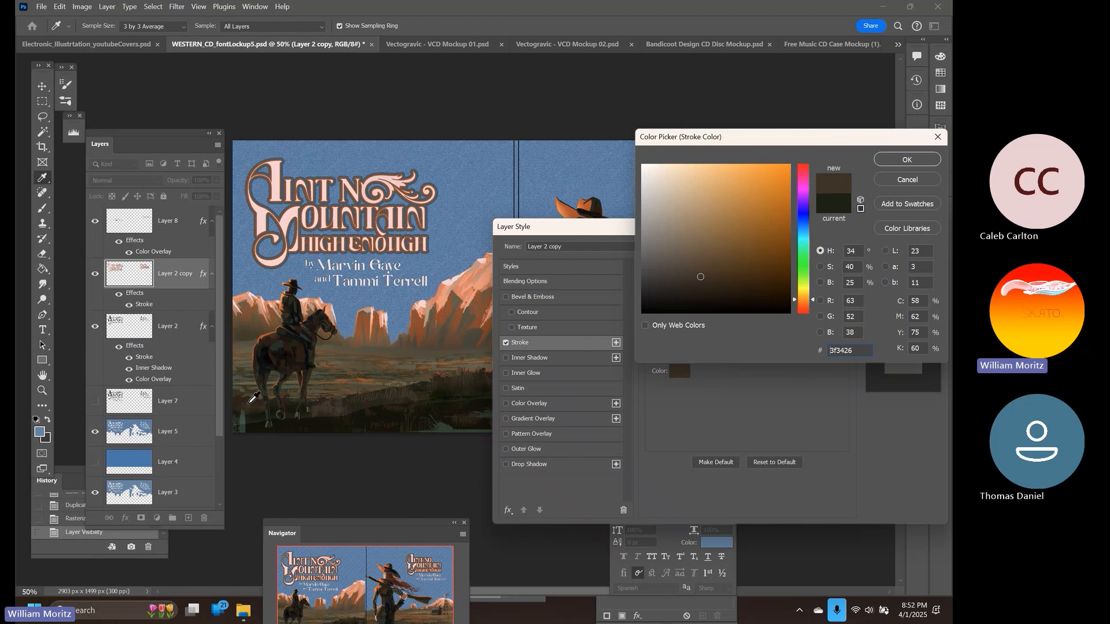
pyautogui.click(250, 400)
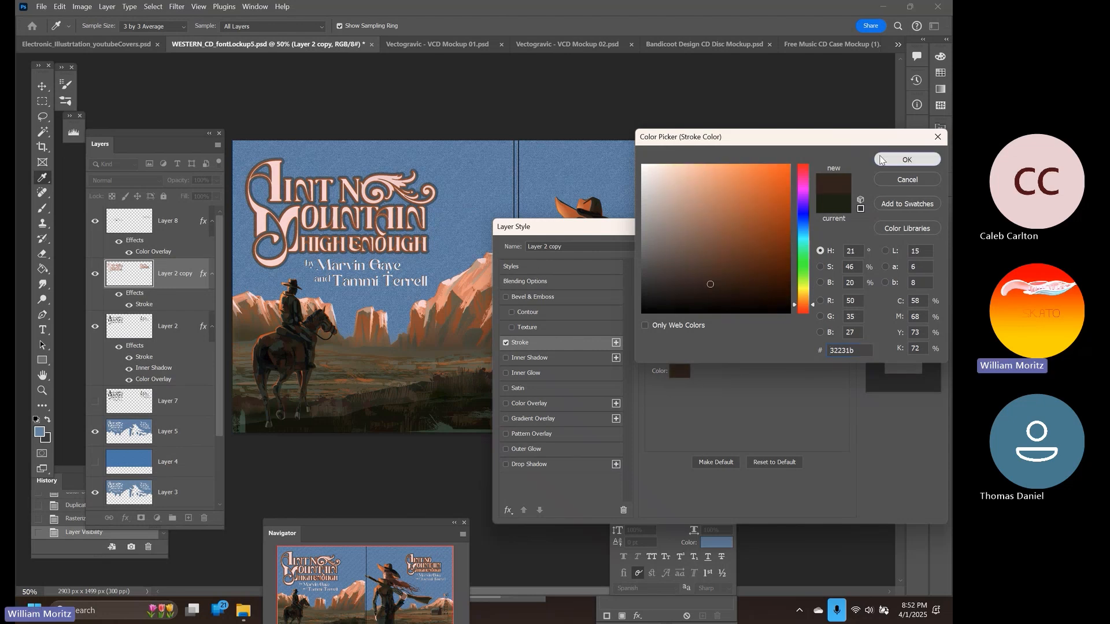
pyautogui.click(897, 161)
pyautogui.moveTo(722, 227); pyautogui.dragTo(525, 282)
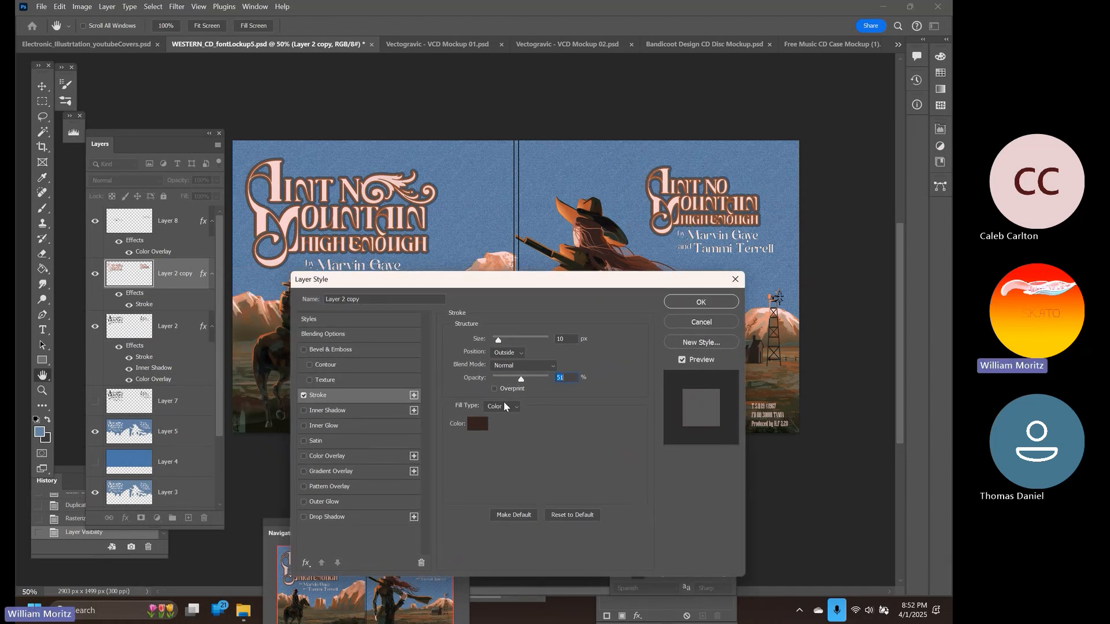
# Try a Pattern fill from the Grass group on the stroke and return its fill type to Color
pyautogui.click(518, 407)
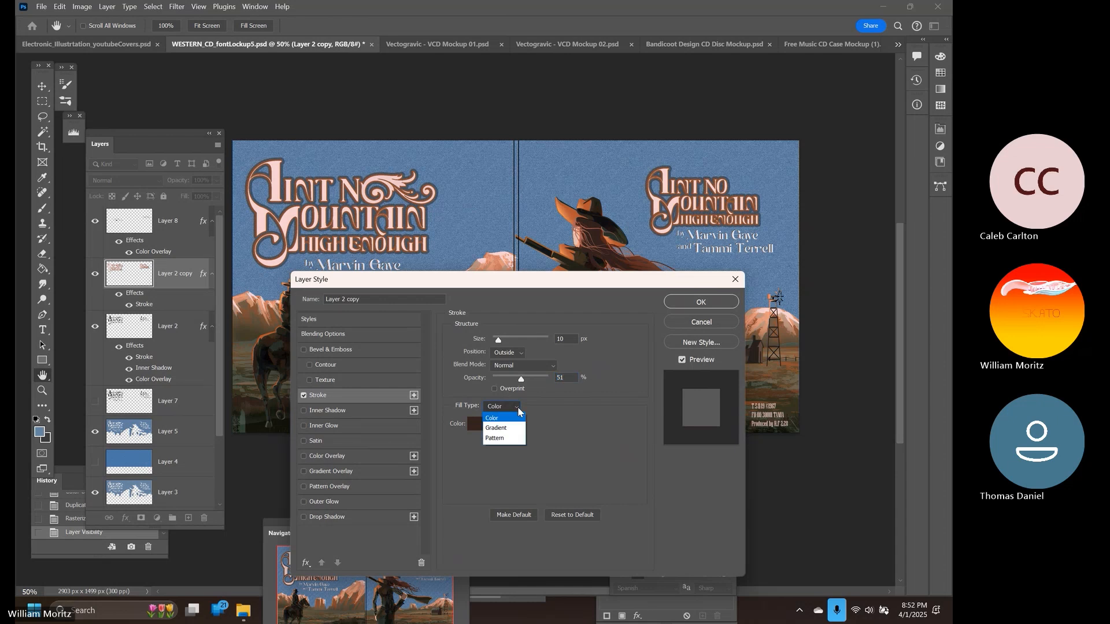
pyautogui.click(500, 439)
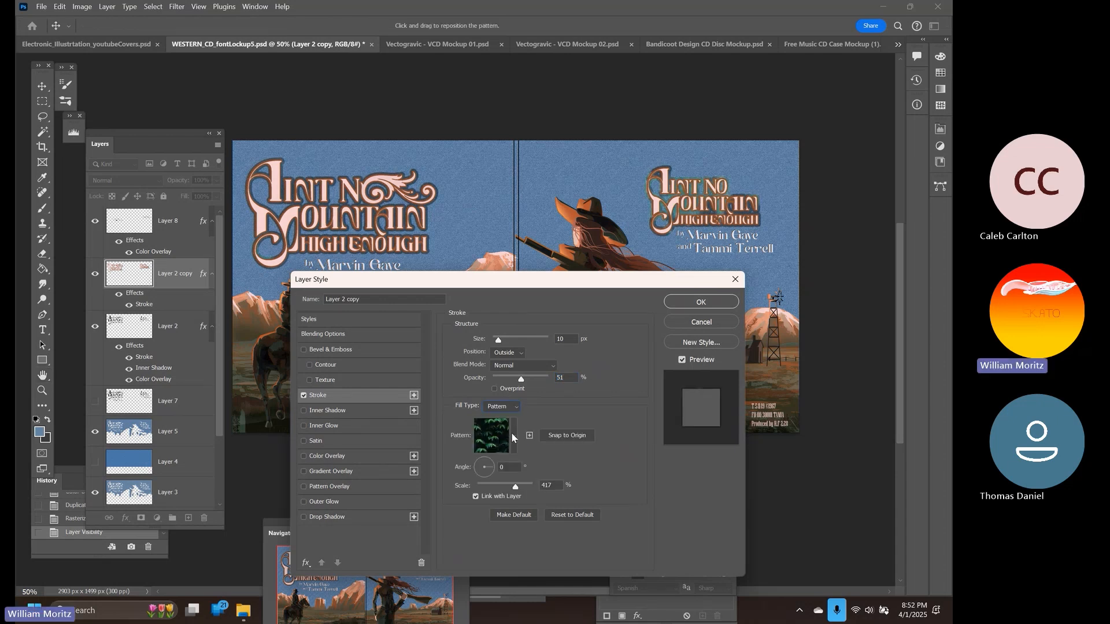
pyautogui.click(512, 437)
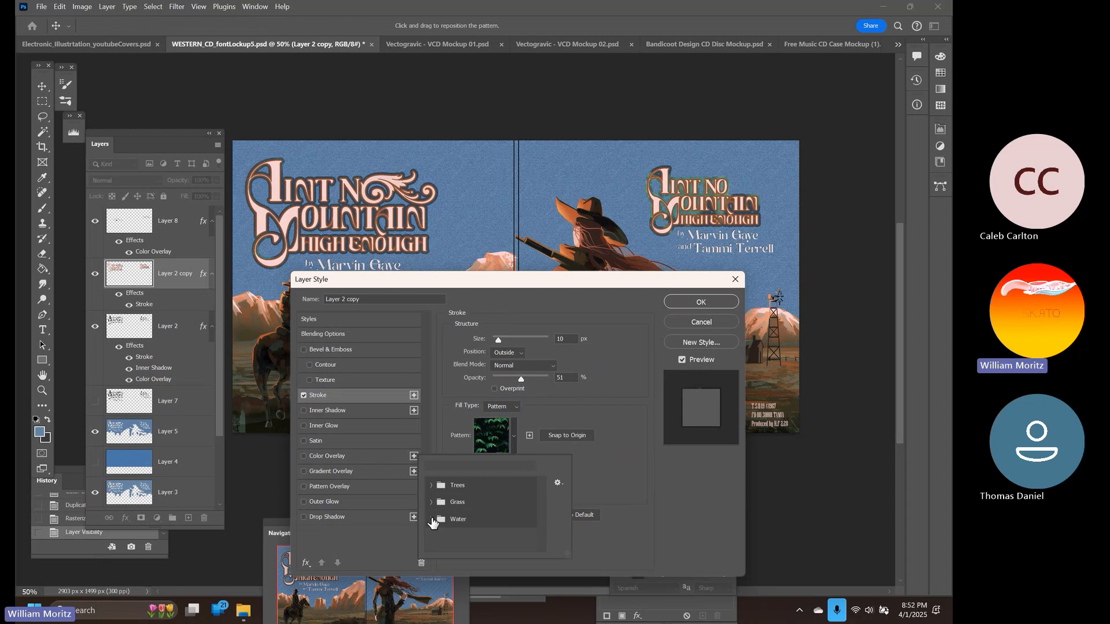
pyautogui.click(431, 519)
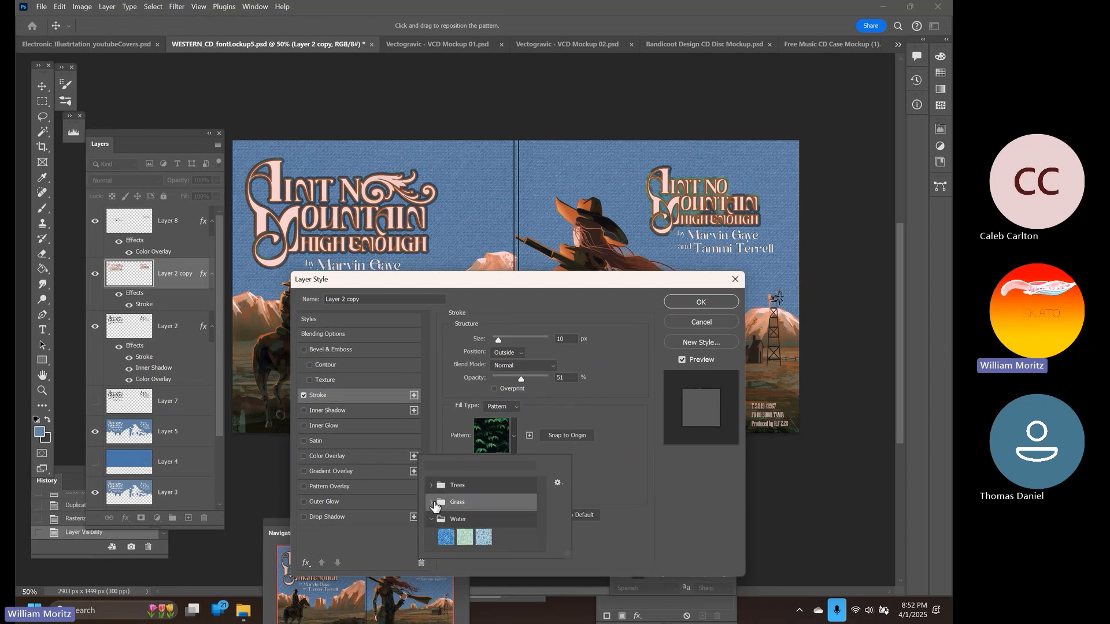
pyautogui.click(434, 504)
pyautogui.click(430, 486)
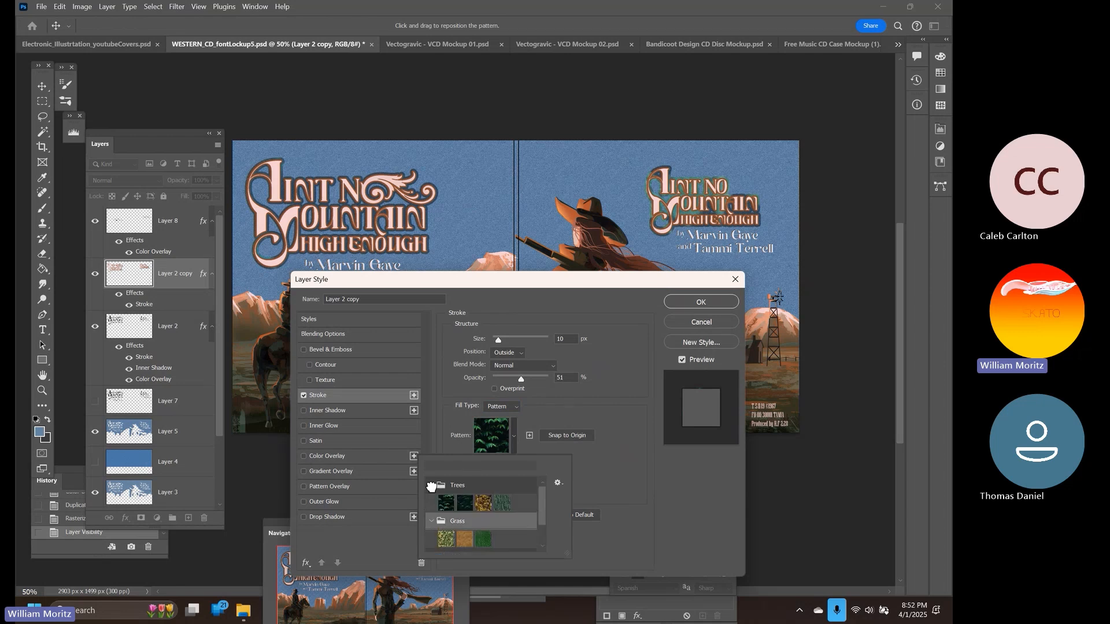
pyautogui.scroll(-2, 431, 488)
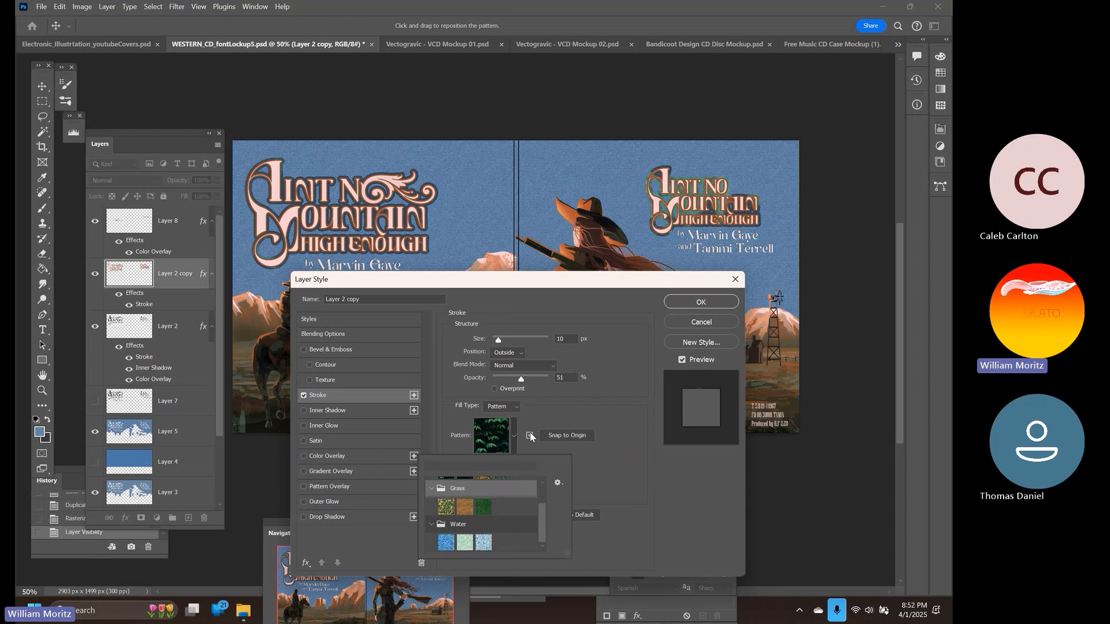
pyautogui.click(446, 506)
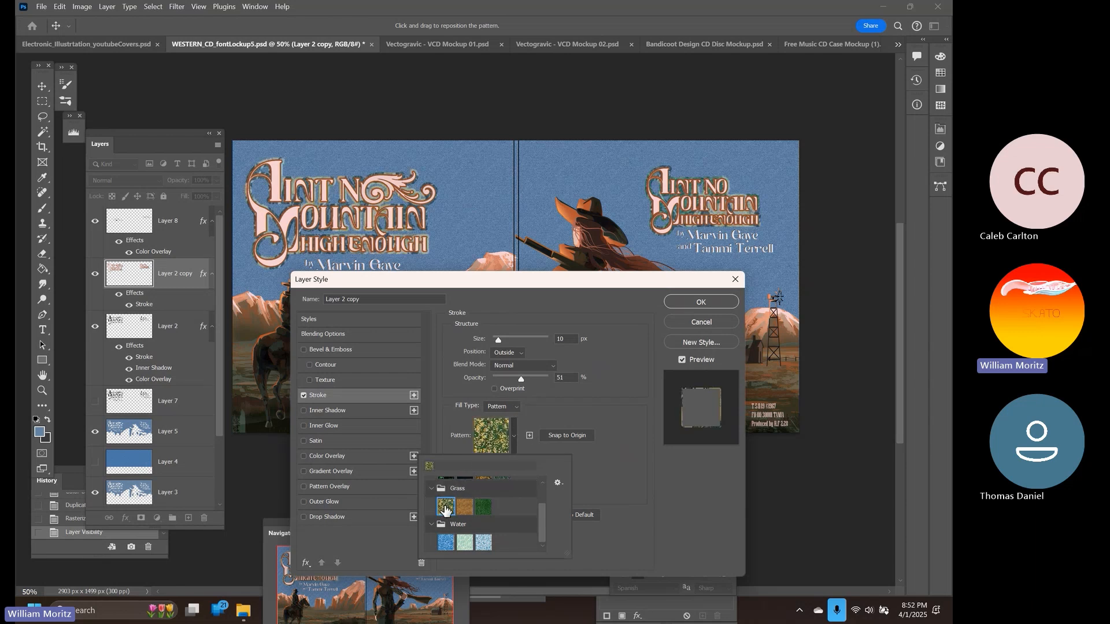
pyautogui.click(564, 407)
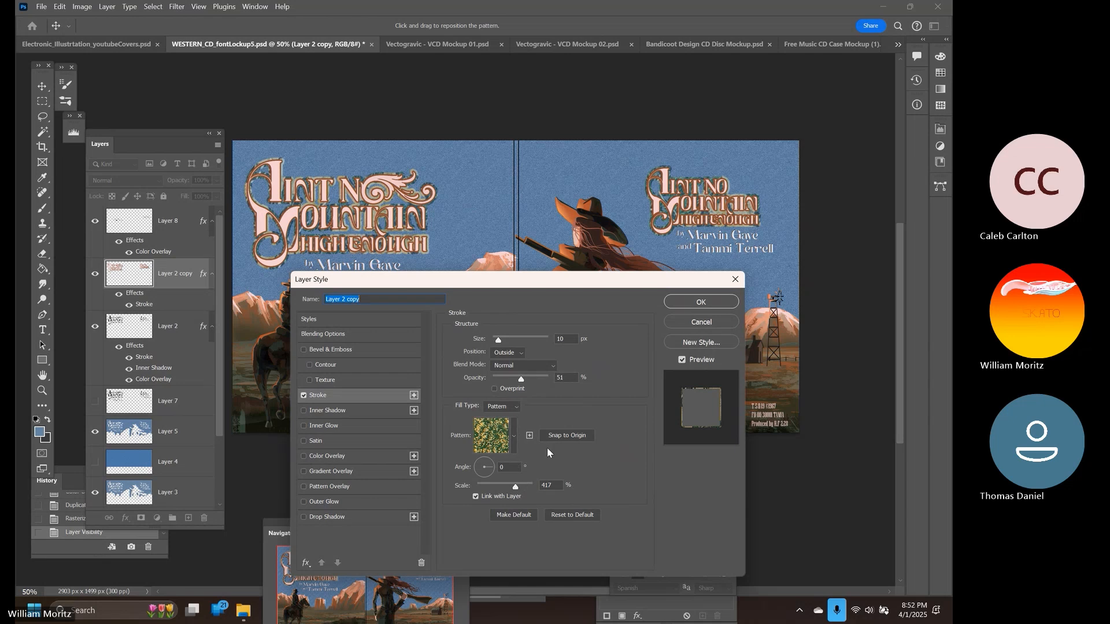
pyautogui.click(501, 408)
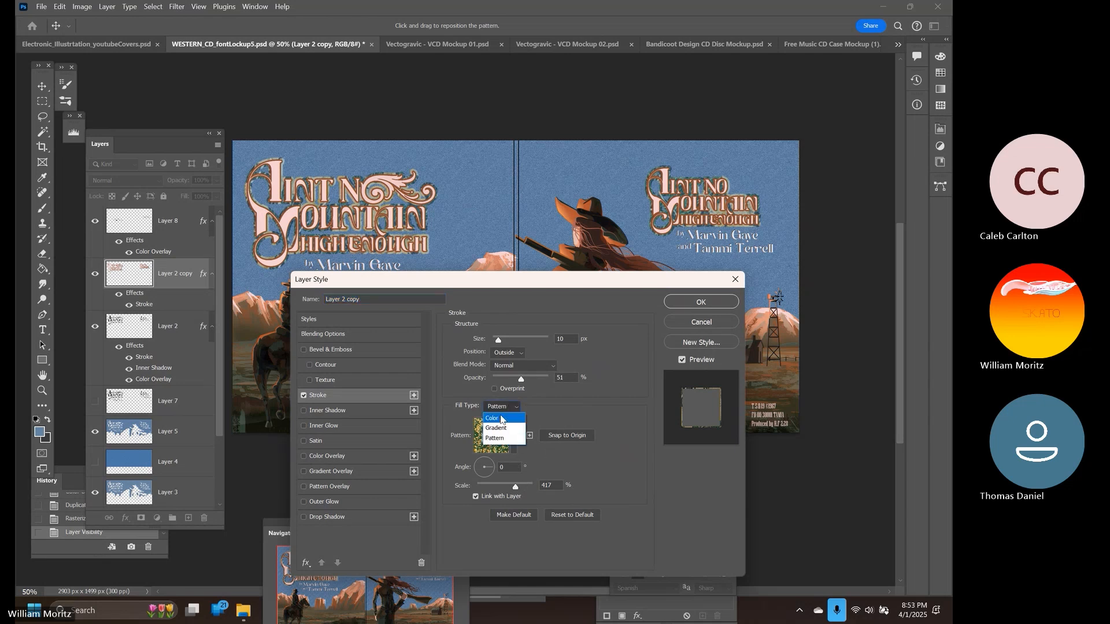
pyautogui.click(501, 419)
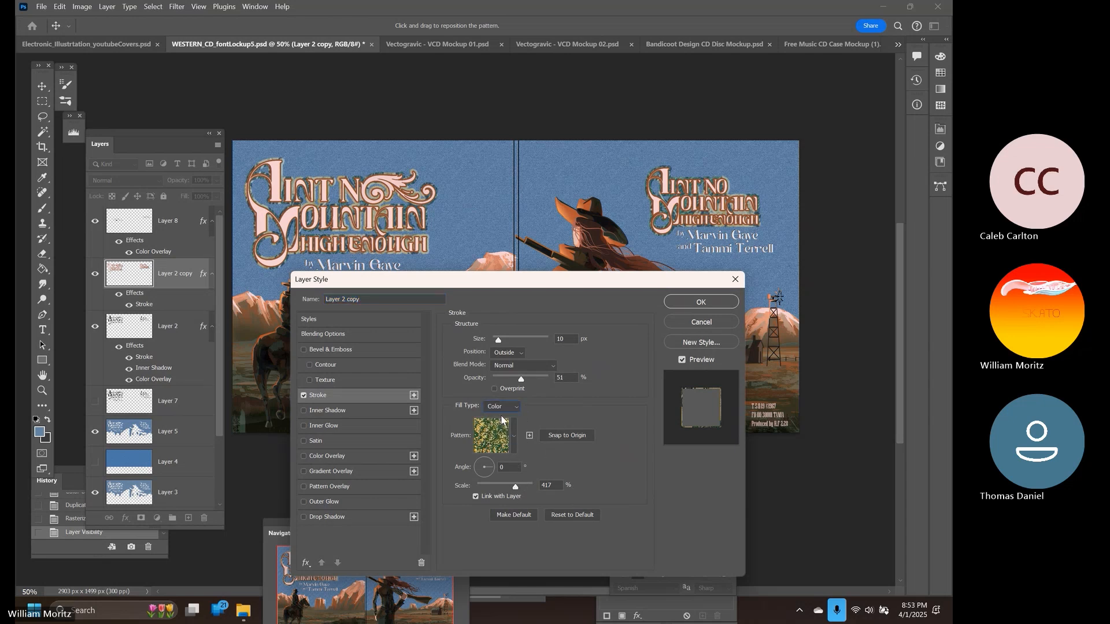
# Turn on Overprint for the stroke of Layer 2 copy
pyautogui.click(495, 389)
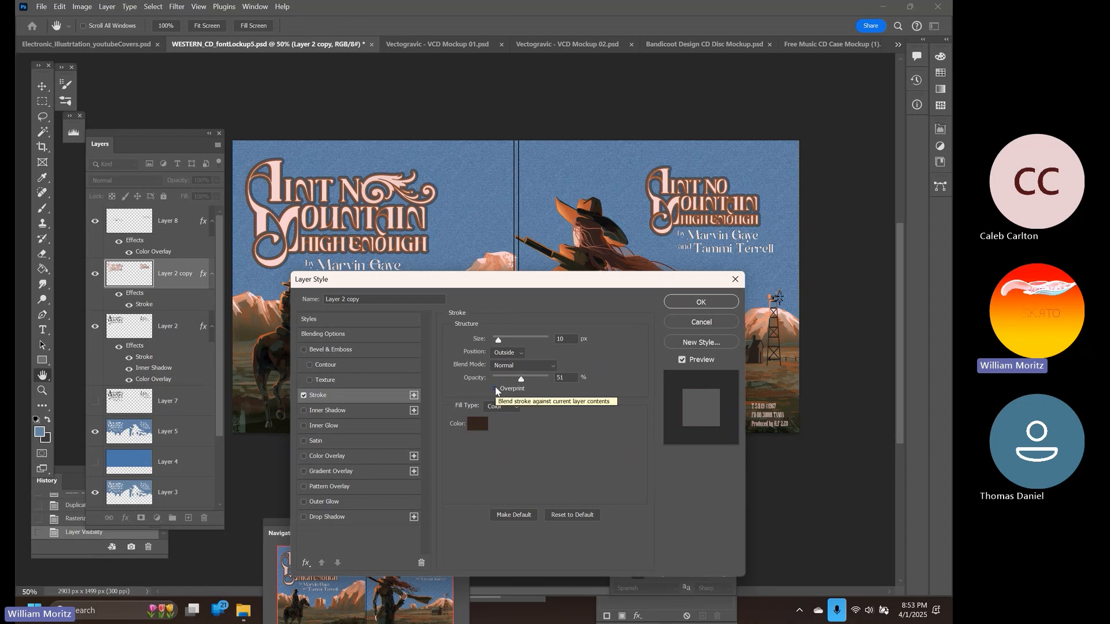
pyautogui.click(495, 389)
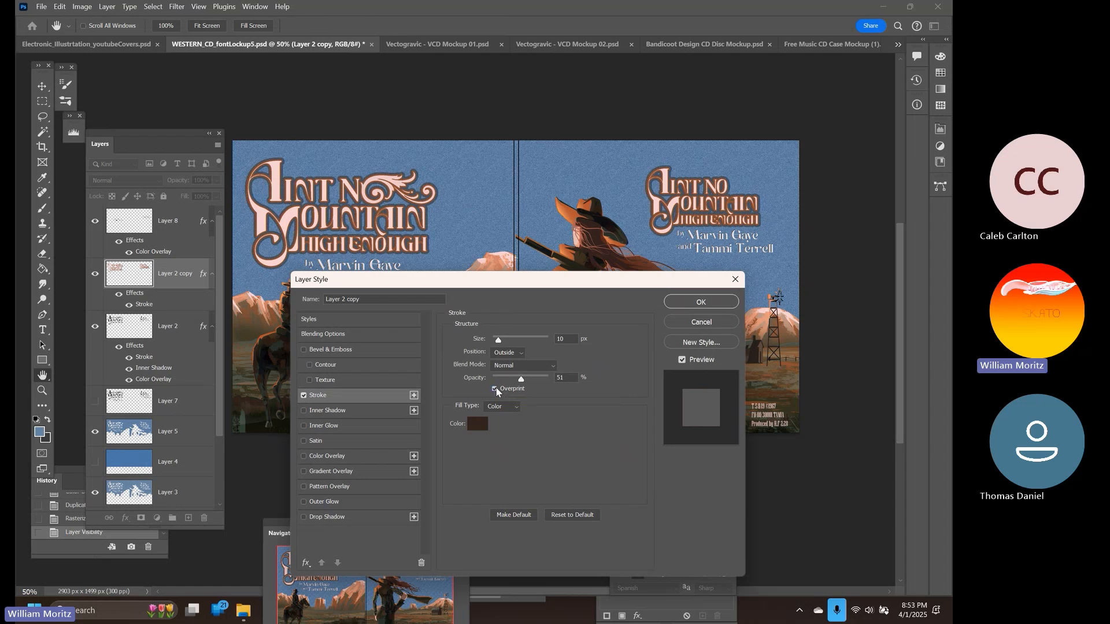
# Set the Layer 2 copy stroke to Center position at 8 px and apply the layer style
pyautogui.click(514, 358)
pyautogui.click(504, 388)
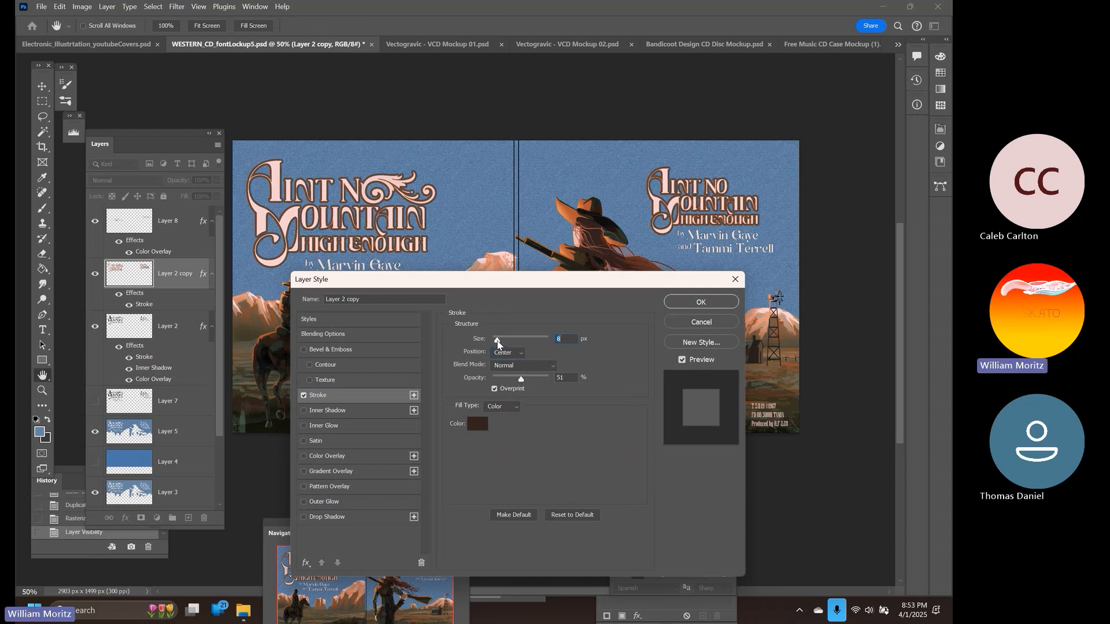
pyautogui.moveTo(516, 279); pyautogui.dragTo(571, 295)
pyautogui.click(757, 314)
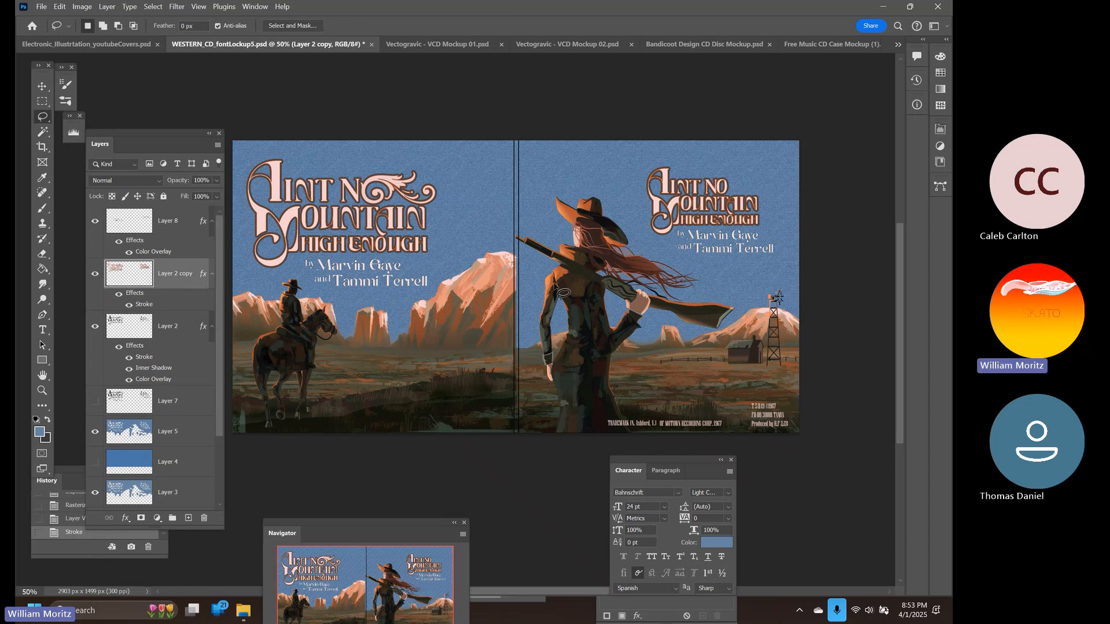
pyautogui.click(43, 391)
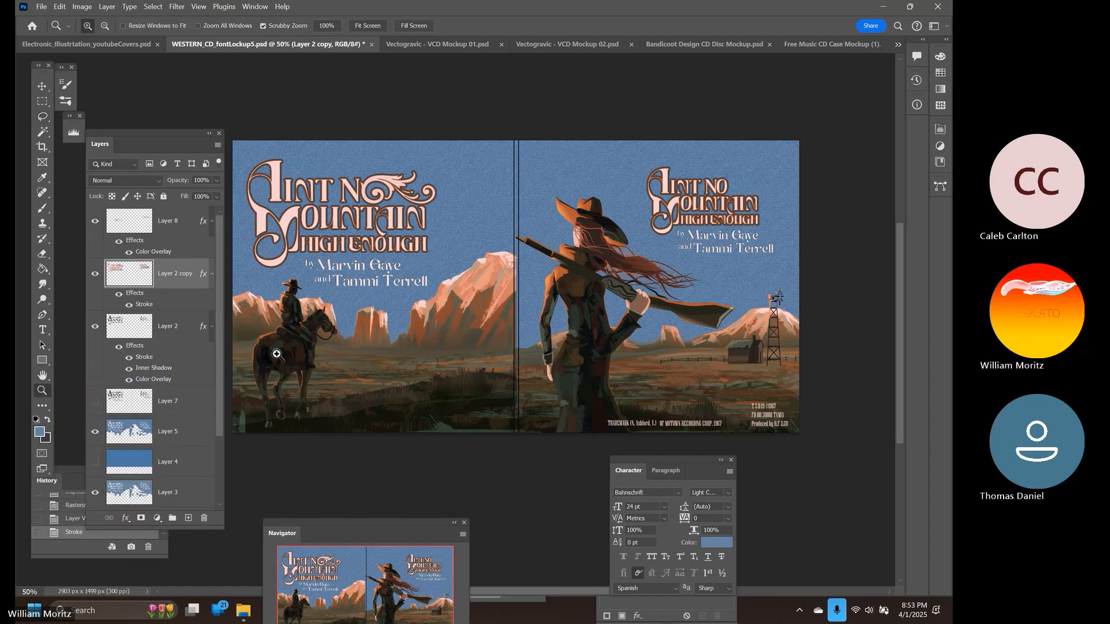
pyautogui.click(277, 354)
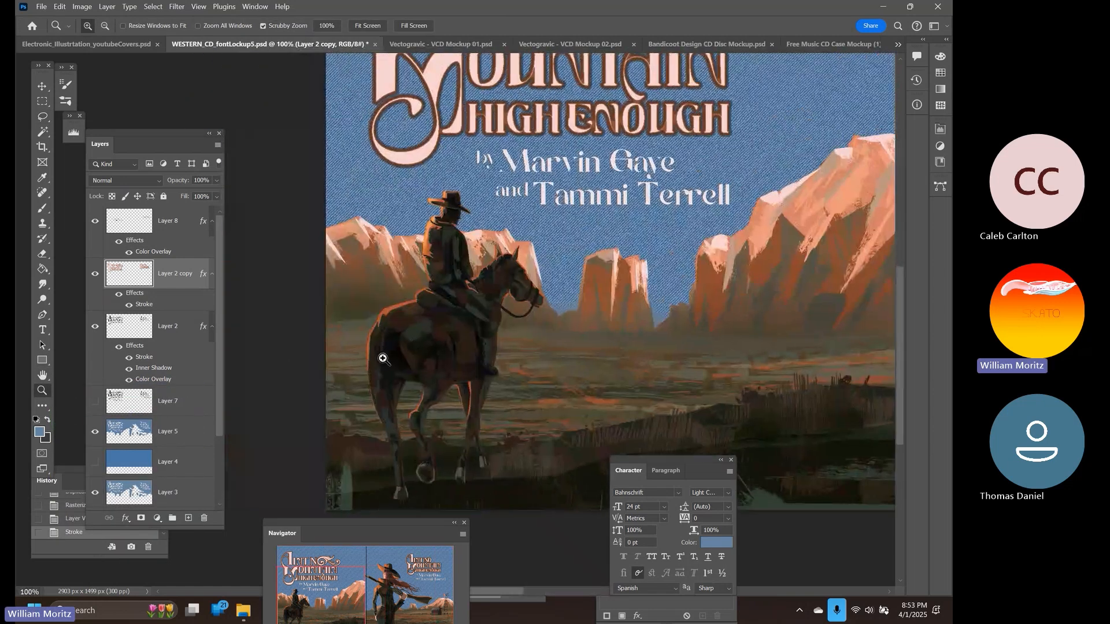
pyautogui.click(361, 362)
pyautogui.scroll(-3, 159, 433)
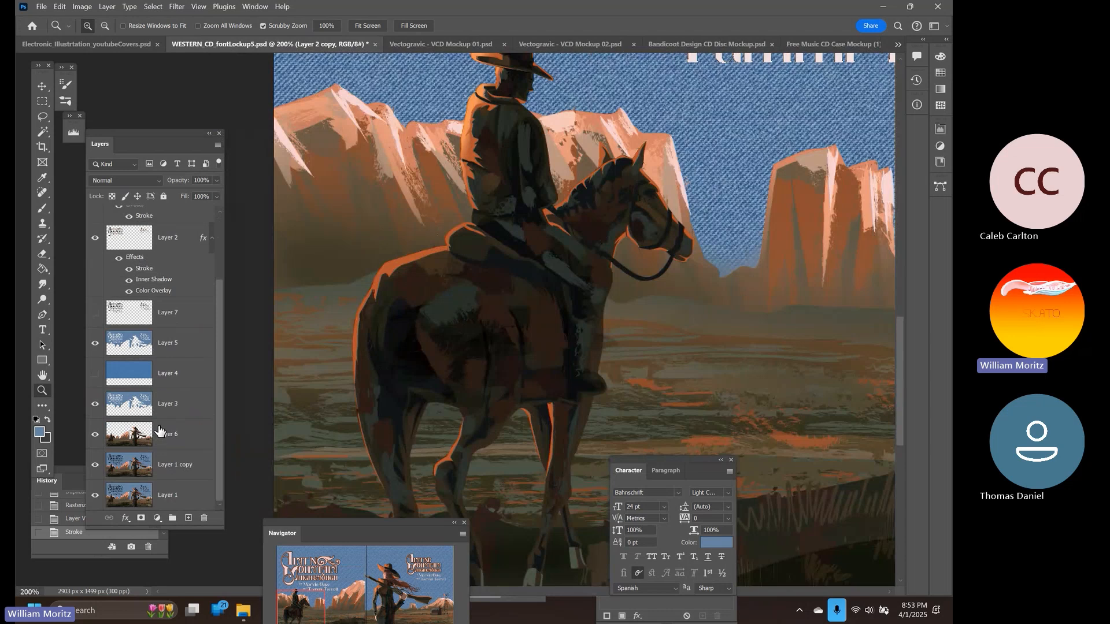
pyautogui.click(161, 435)
pyautogui.keyDown('ctrl'); pyautogui.click(139, 441); pyautogui.keyUp('ctrl')
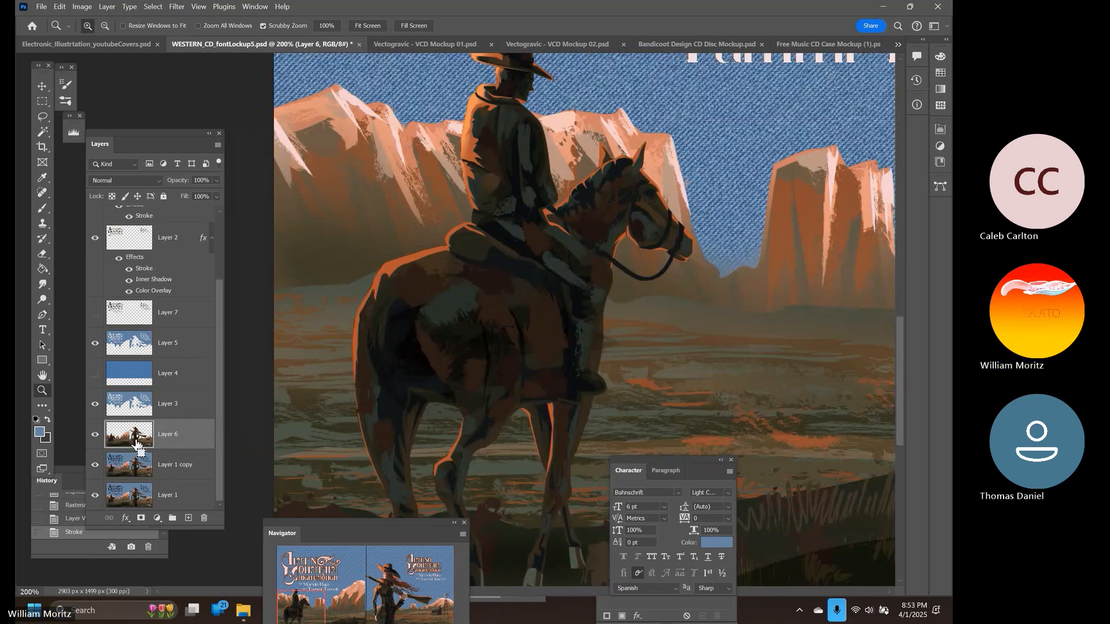
pyautogui.click(41, 118)
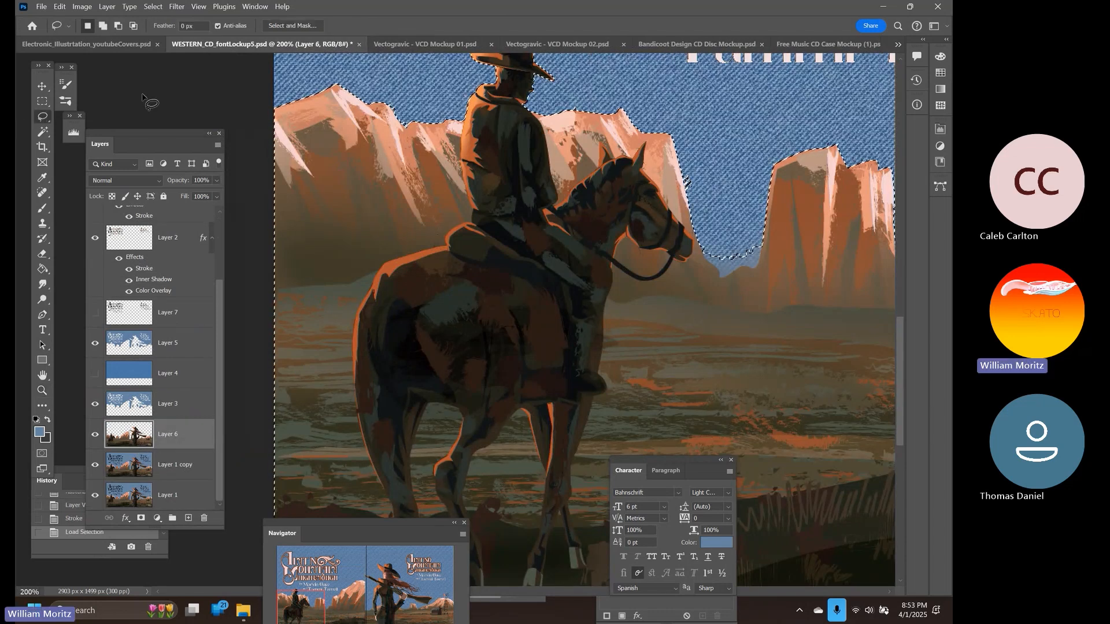
pyautogui.hotkey('ctrl', 'd')
# Duplicate Layer 6, which holds the landscape and both figures, keeping the suggested name
pyautogui.rightClick(199, 438)
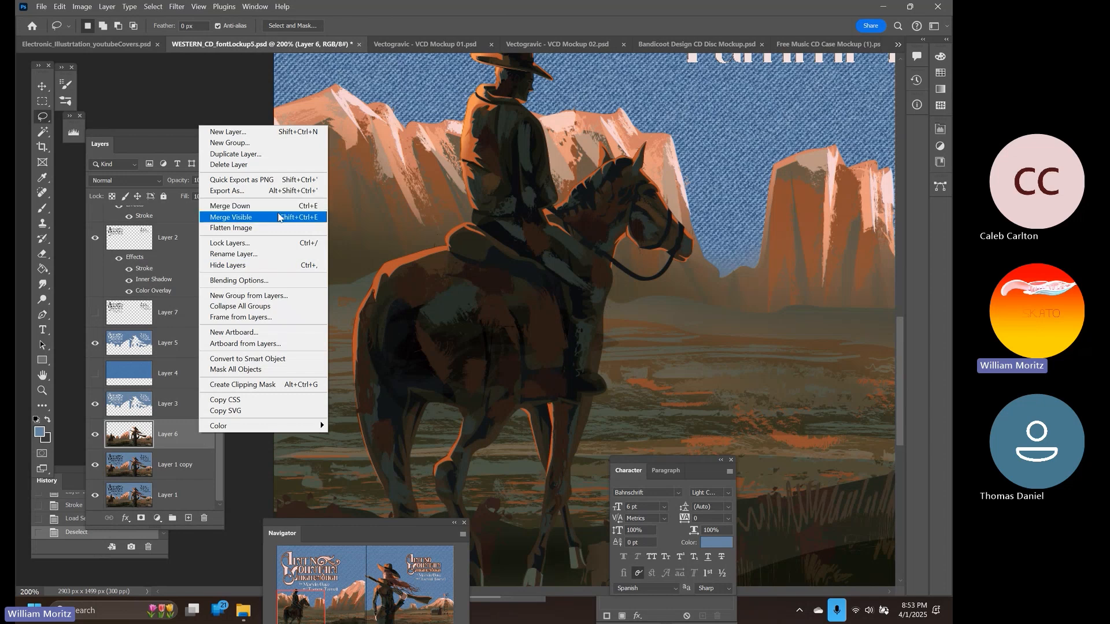
pyautogui.click(281, 153)
pyautogui.press('Return')
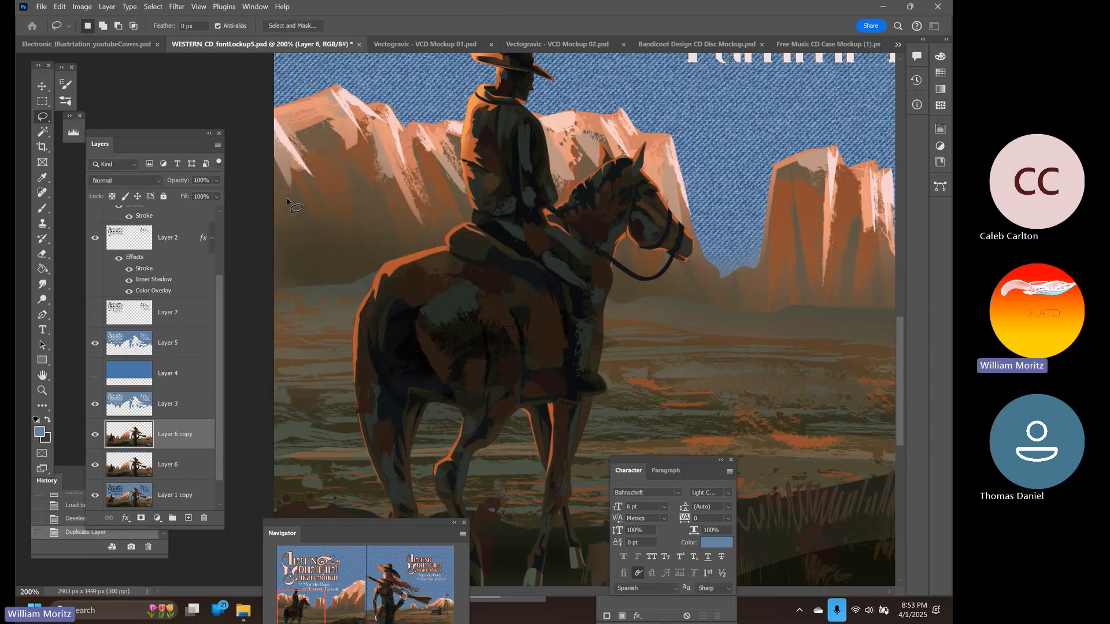
pyautogui.moveTo(665, 460); pyautogui.dragTo(482, 254)
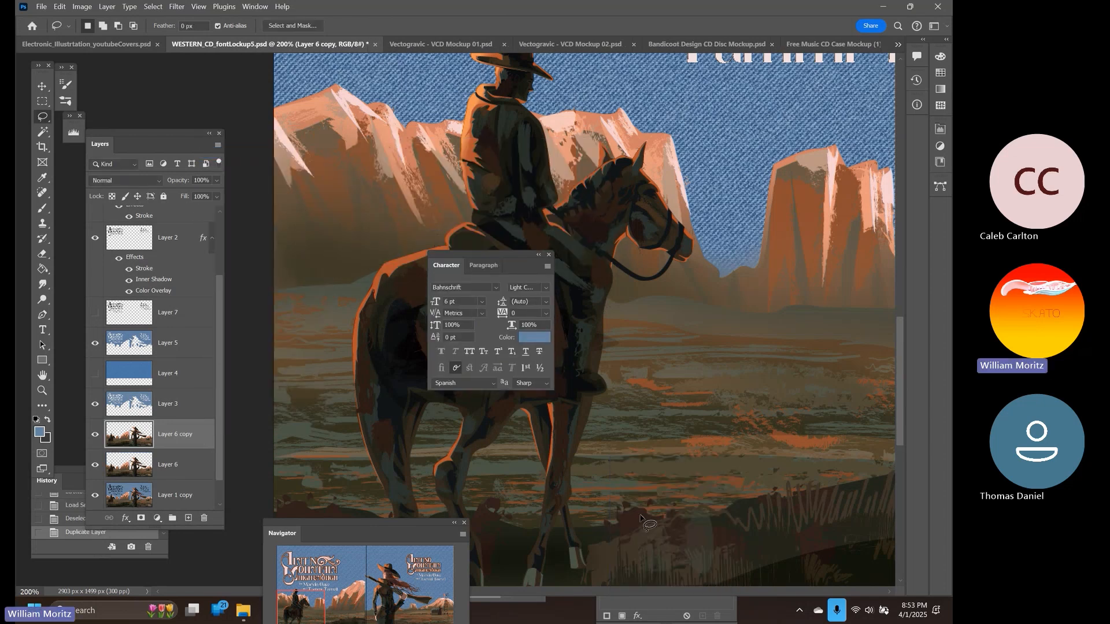
pyautogui.click(626, 599)
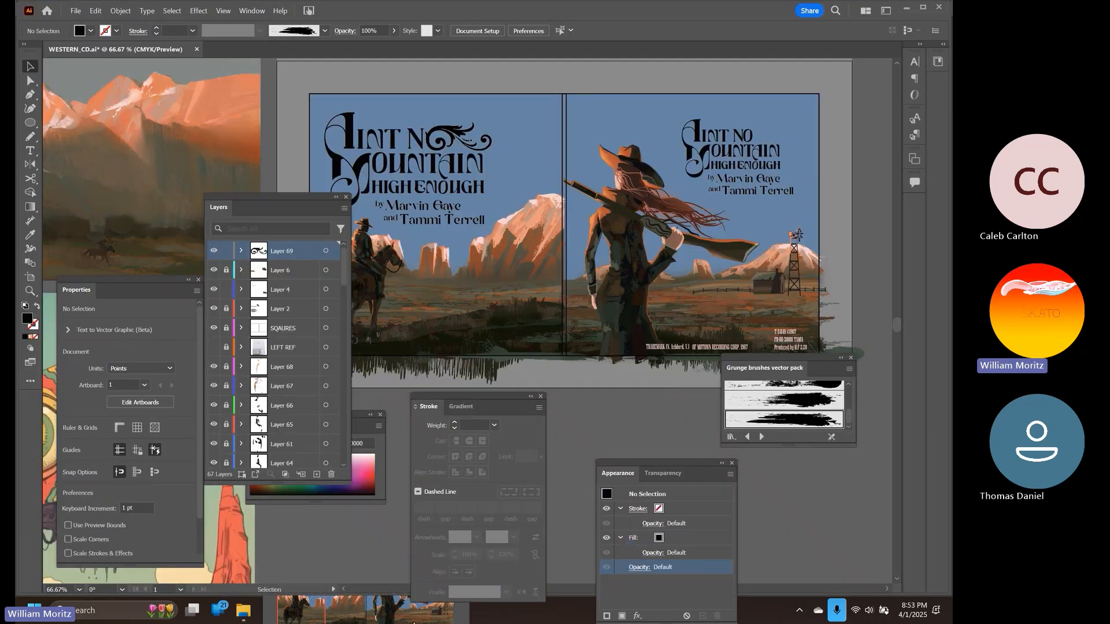
pyautogui.press('super')
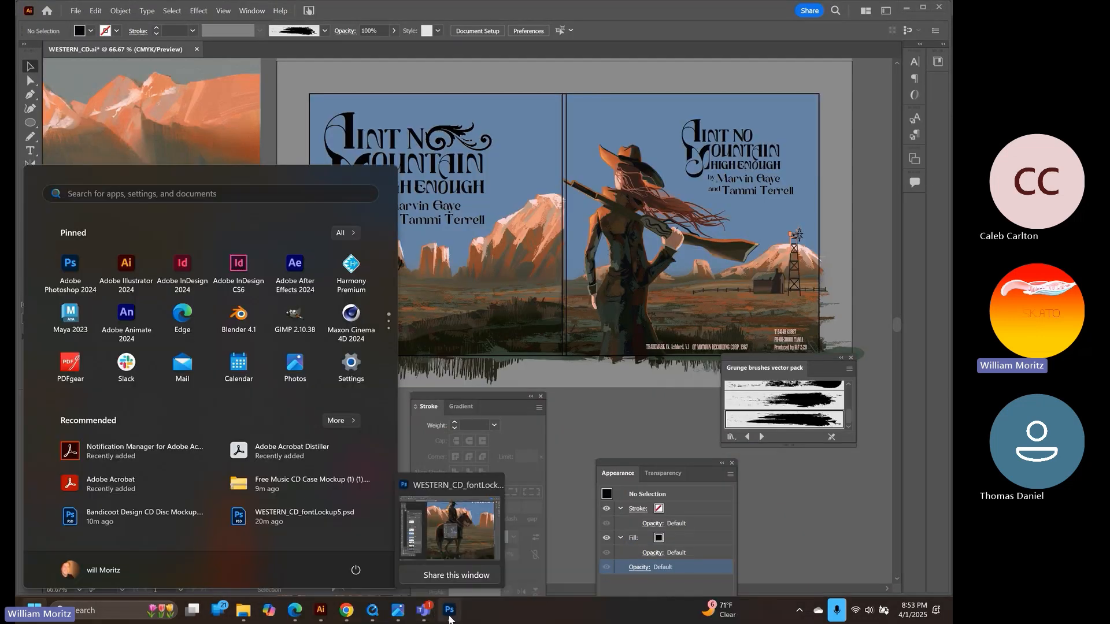
pyautogui.click(449, 611)
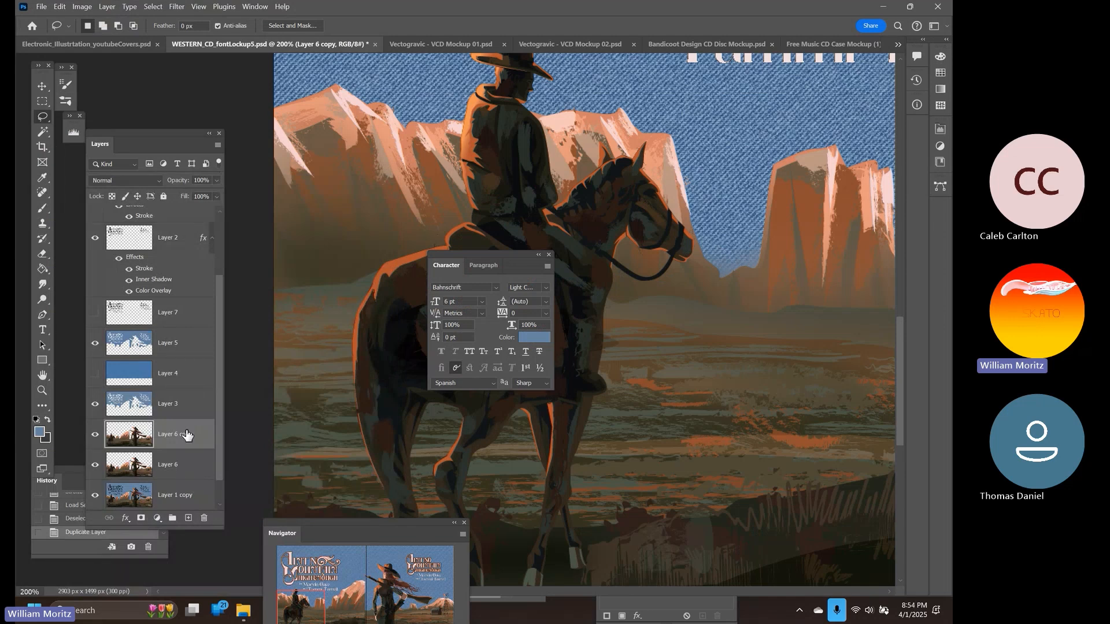
# Remove the background of Layer 6 copy to isolate the standing figure, and apply the layer mask
pyautogui.click(38, 88)
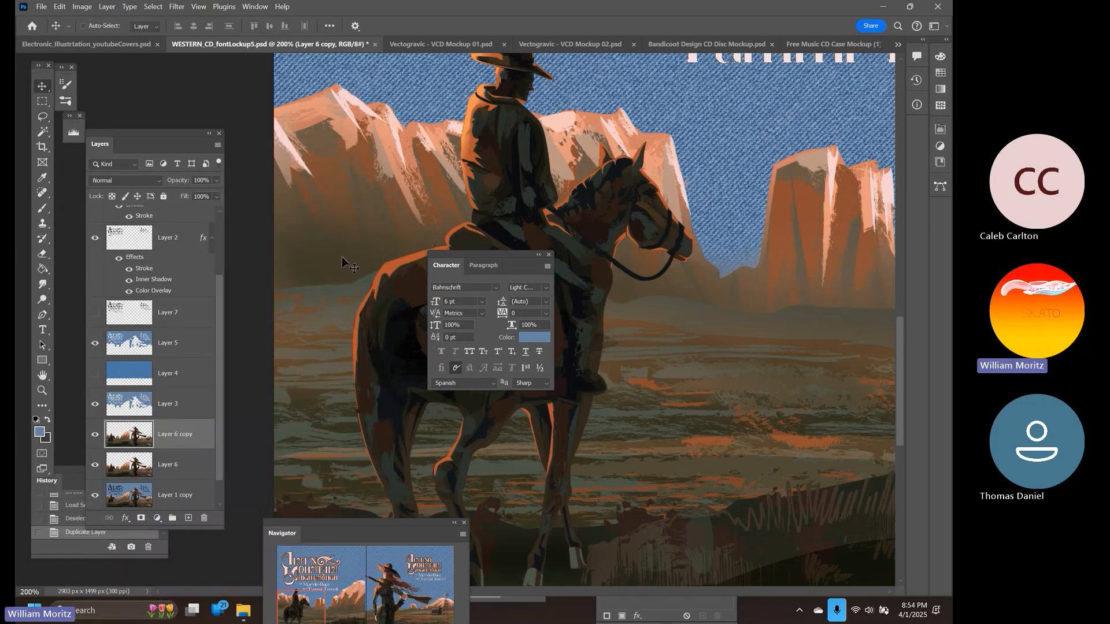
pyautogui.click(255, 7)
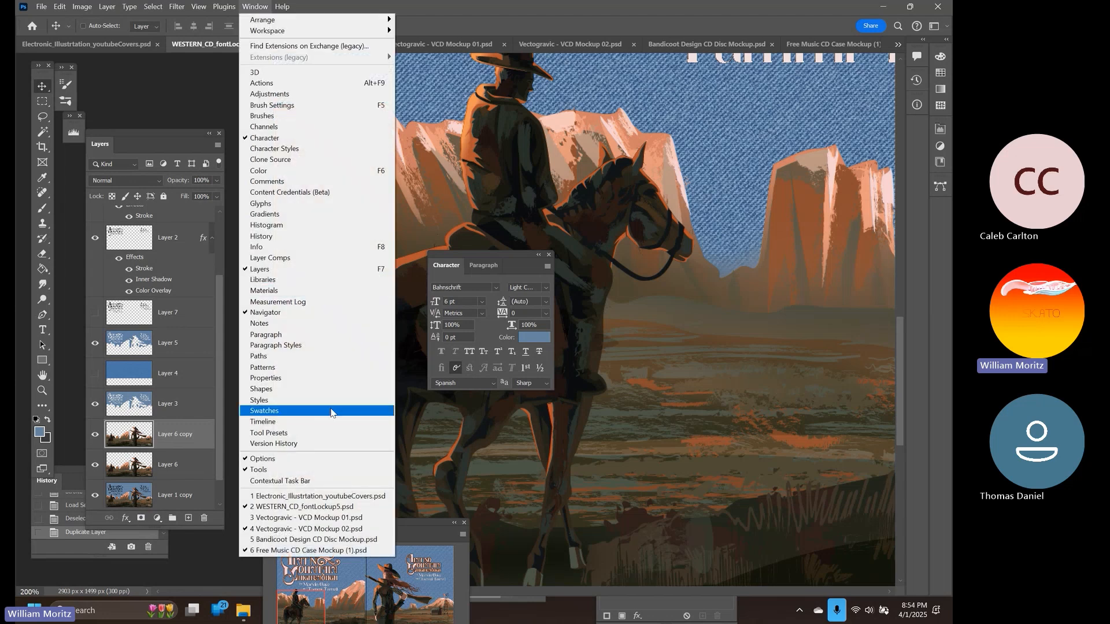
pyautogui.click(328, 379)
pyautogui.scroll(-1, 809, 271)
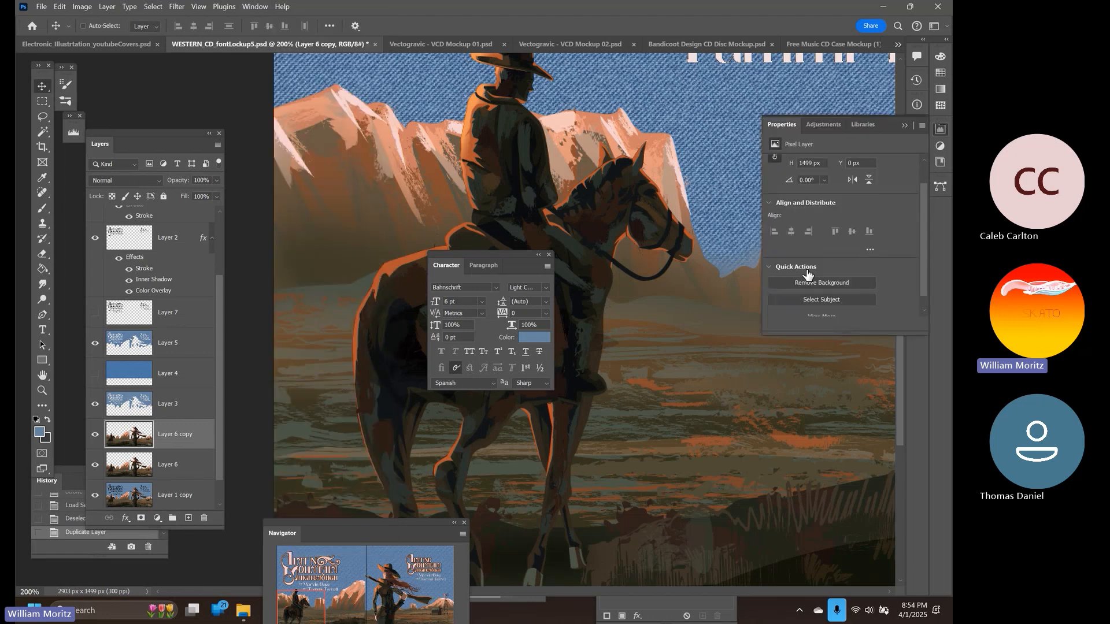
pyautogui.click(814, 282)
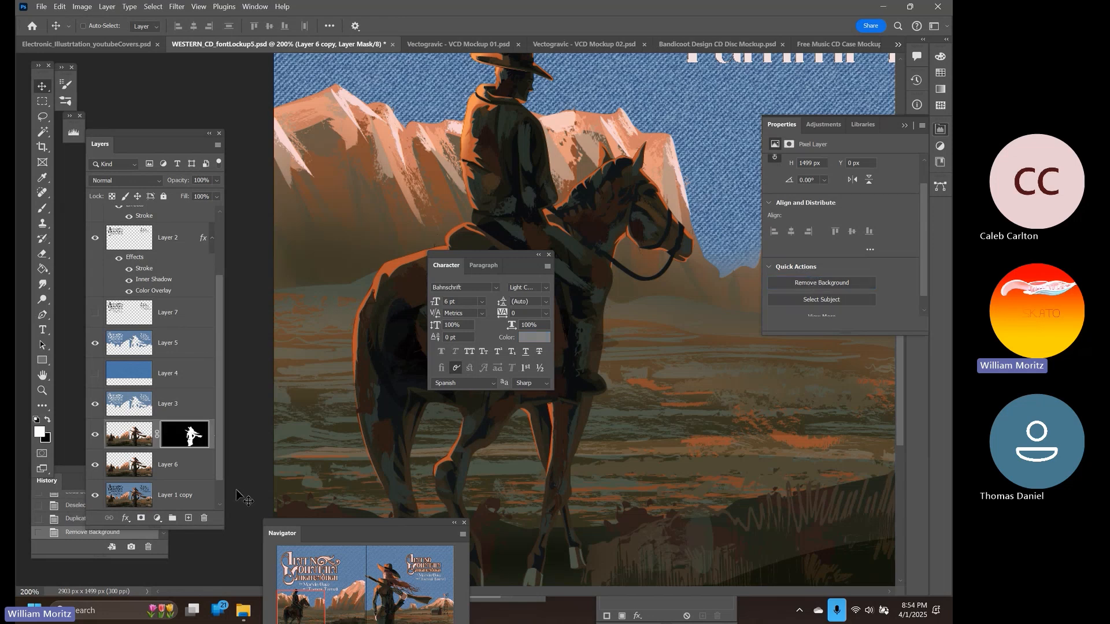
pyautogui.rightClick(174, 441)
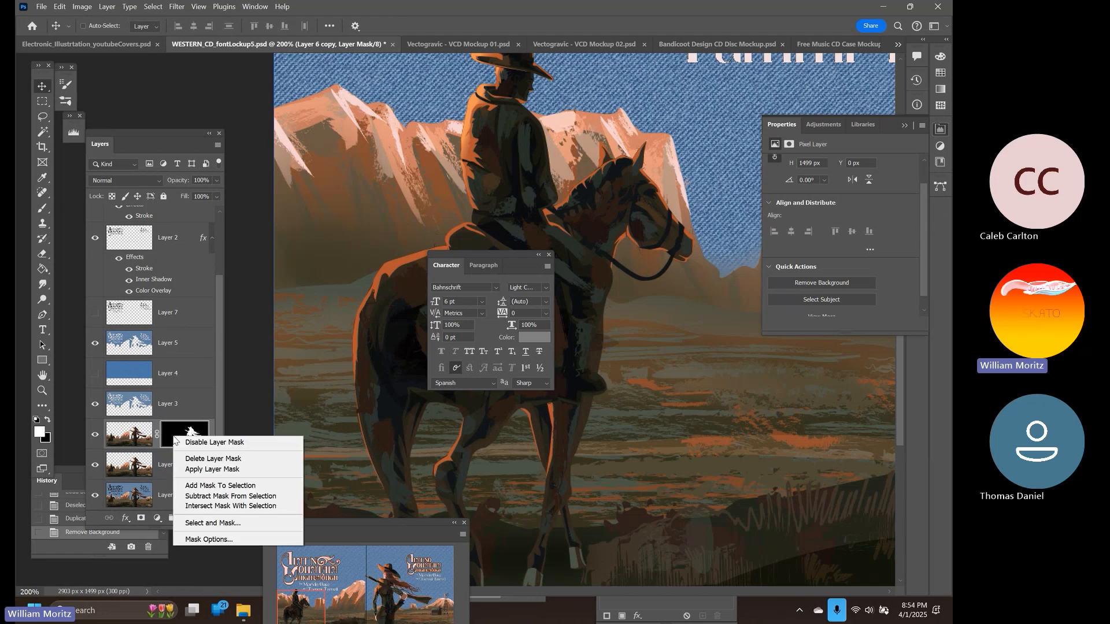
pyautogui.click(234, 470)
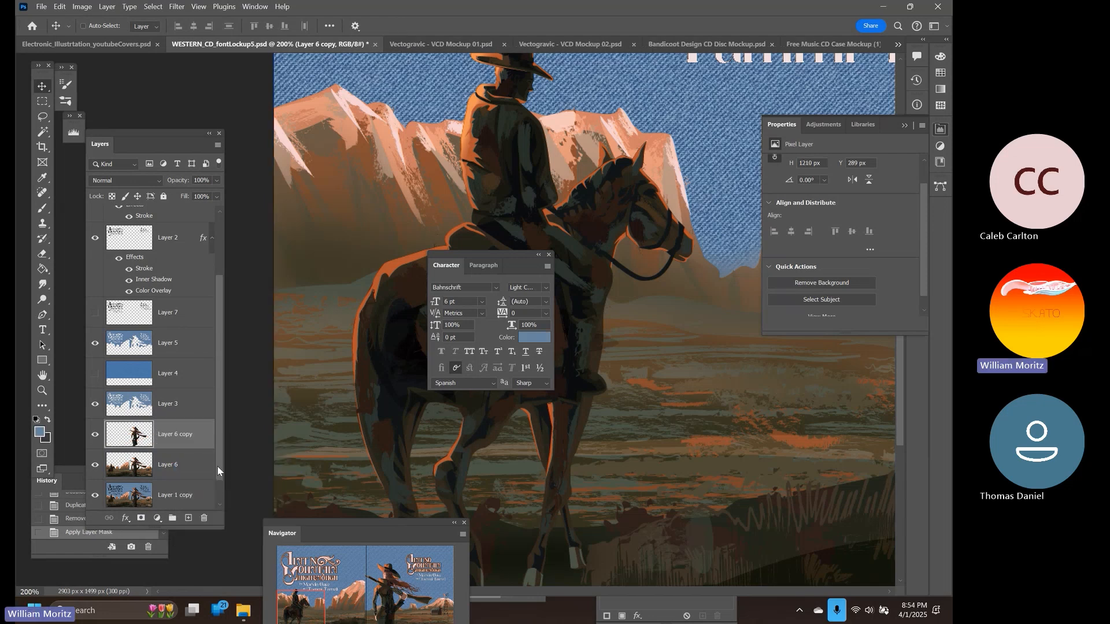
# Duplicate the original Layer 6 once more to get a second artwork copy
pyautogui.click(190, 469)
pyautogui.rightClick(200, 466)
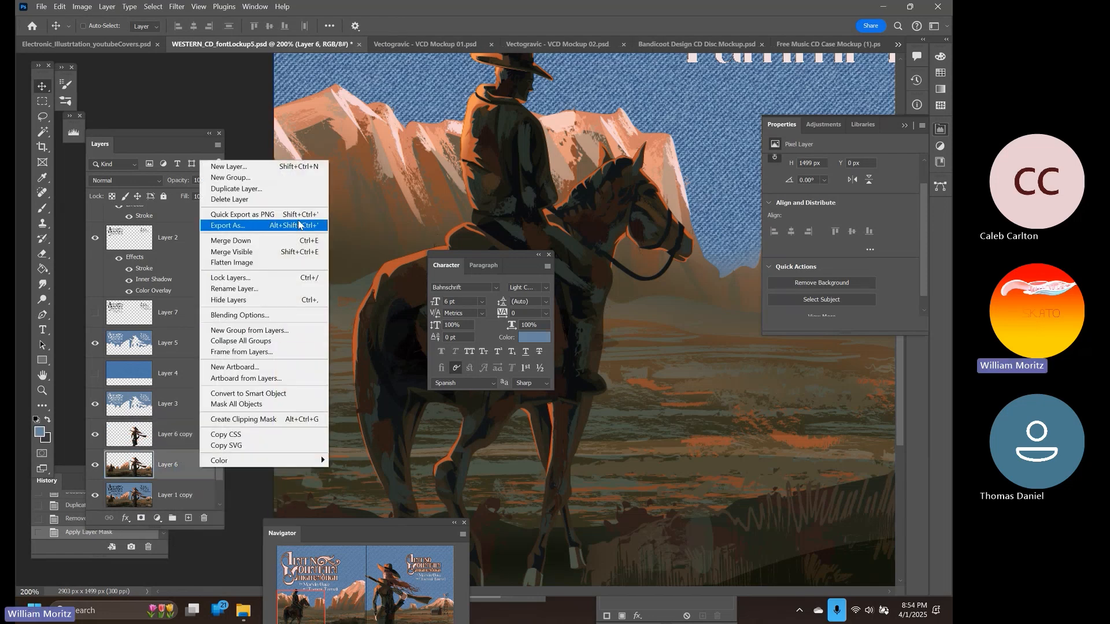
pyautogui.click(286, 193)
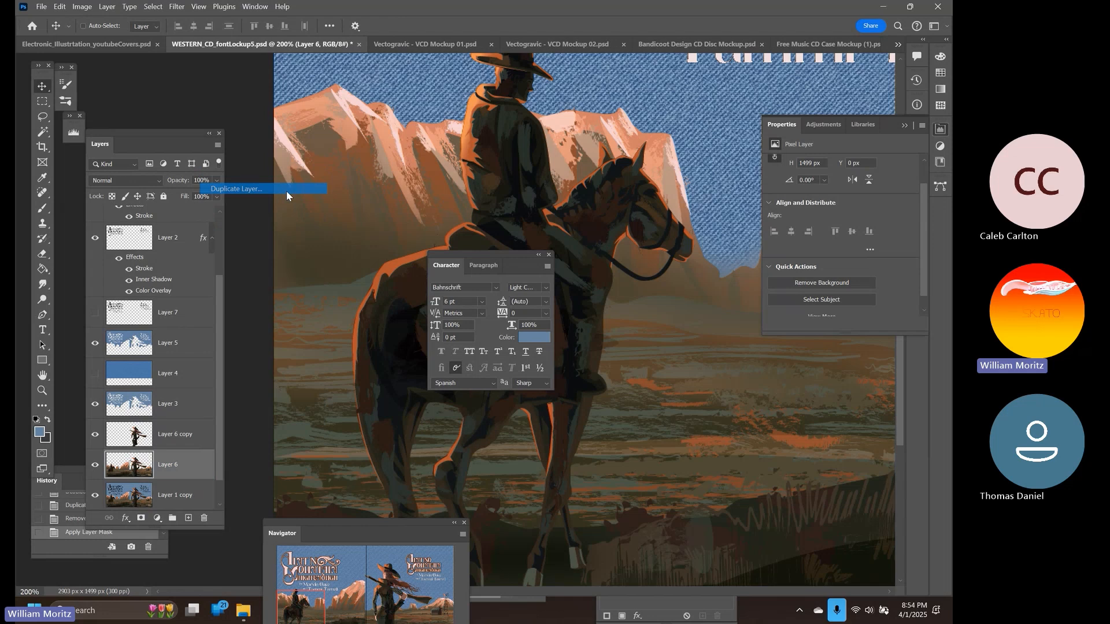
pyautogui.press('Return')
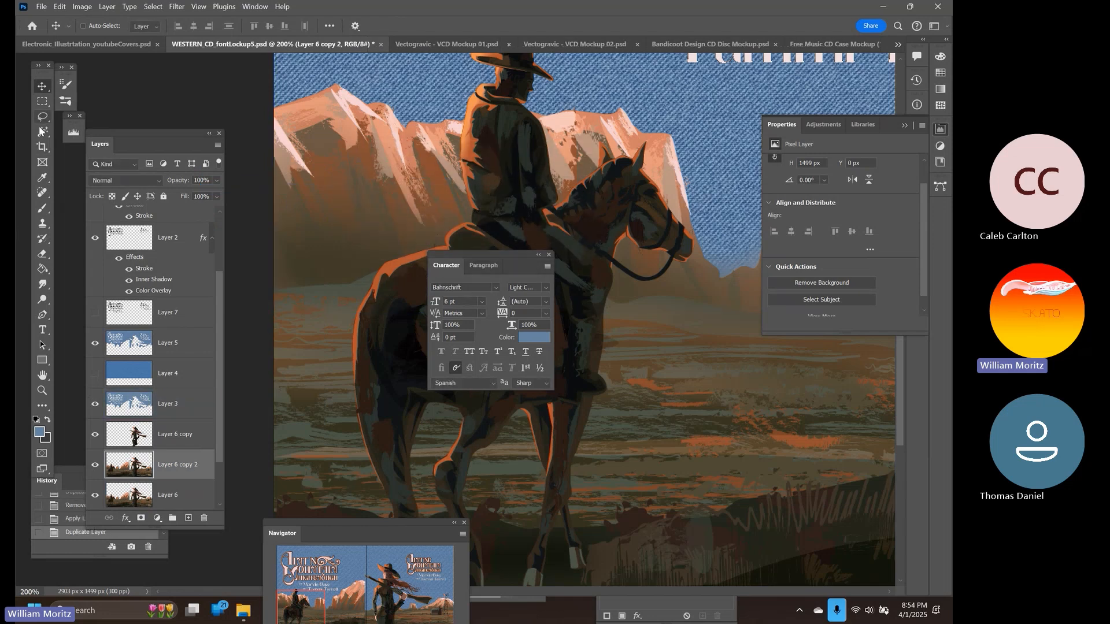
# Cut the front panel with the standing figure out of Layer 6 copy 2 using a rectangular marquee
pyautogui.click(43, 390)
pyautogui.keyDown('alt'); pyautogui.click(460, 179); pyautogui.keyUp('alt')
pyautogui.keyDown('alt'); pyautogui.click(461, 178); pyautogui.keyUp('alt')
pyautogui.keyDown('alt'); pyautogui.click(460, 178); pyautogui.keyUp('alt')
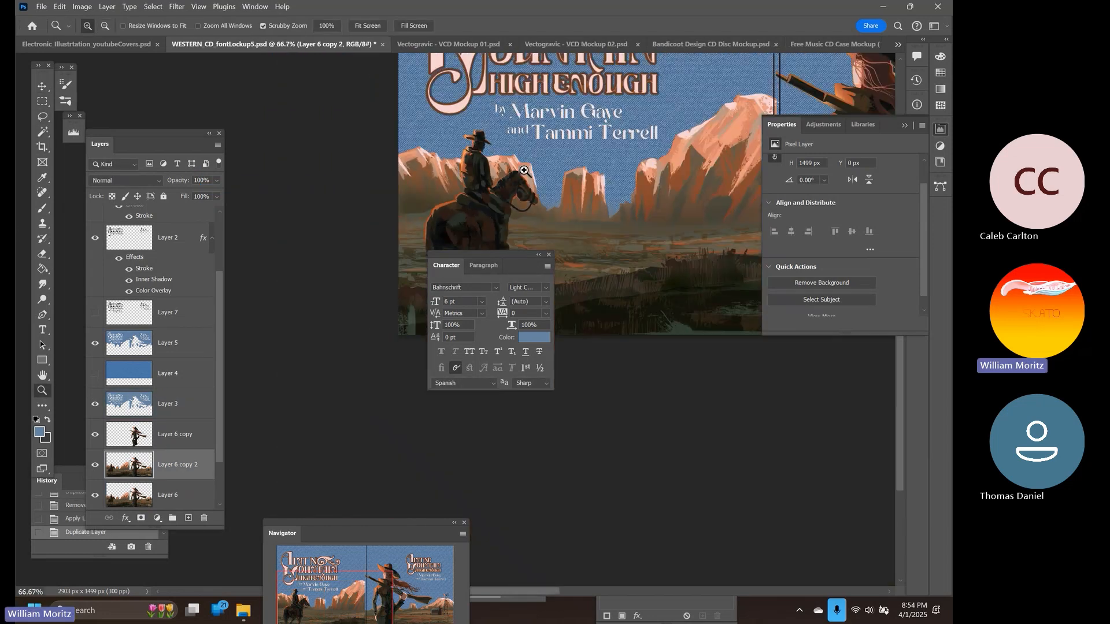
pyautogui.moveTo(523, 170); pyautogui.dragTo(260, 270)
pyautogui.click(41, 101)
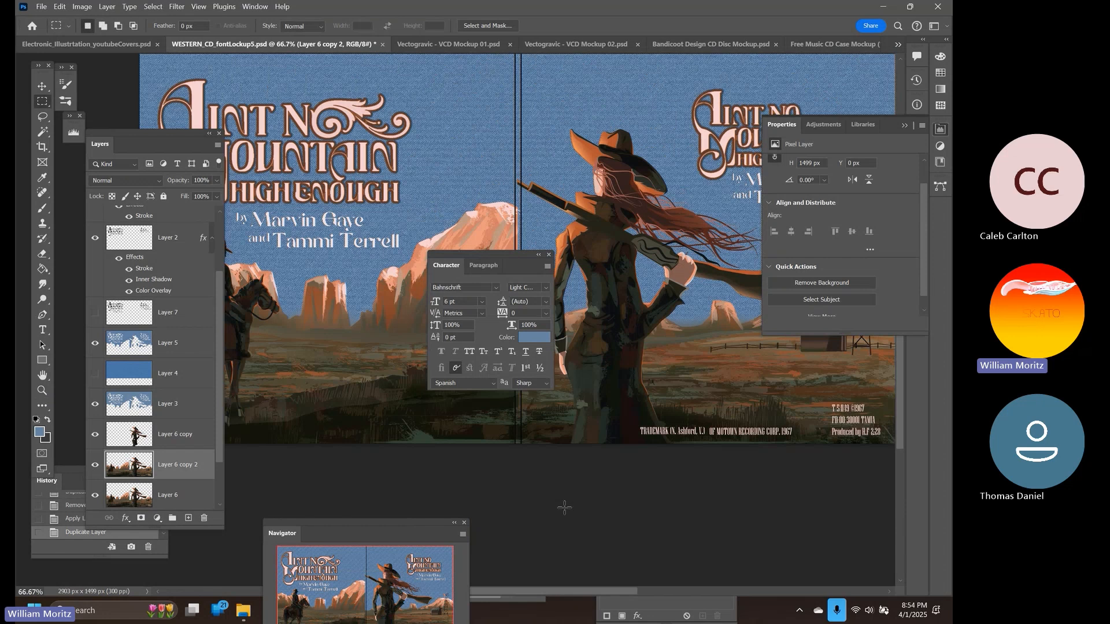
pyautogui.moveTo(515, 448); pyautogui.dragTo(726, 127)
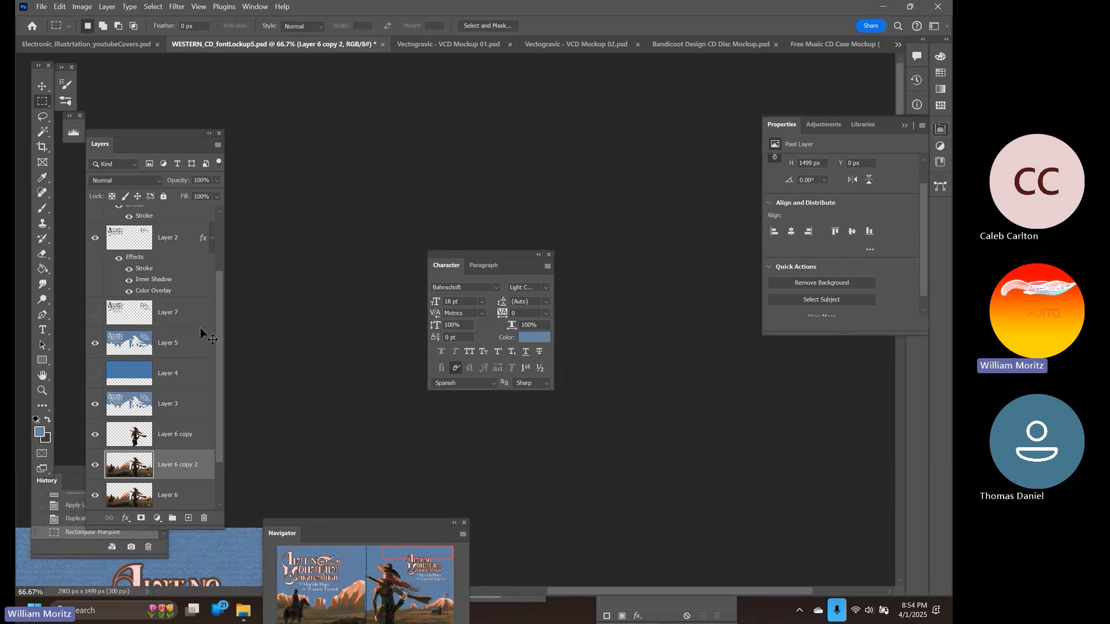
pyautogui.hotkey('ctrl', 'x')
# Remove the background of Layer 6 copy 2 around the horse rider and apply its layer mask
pyautogui.moveTo(385, 264); pyautogui.dragTo(550, 226)
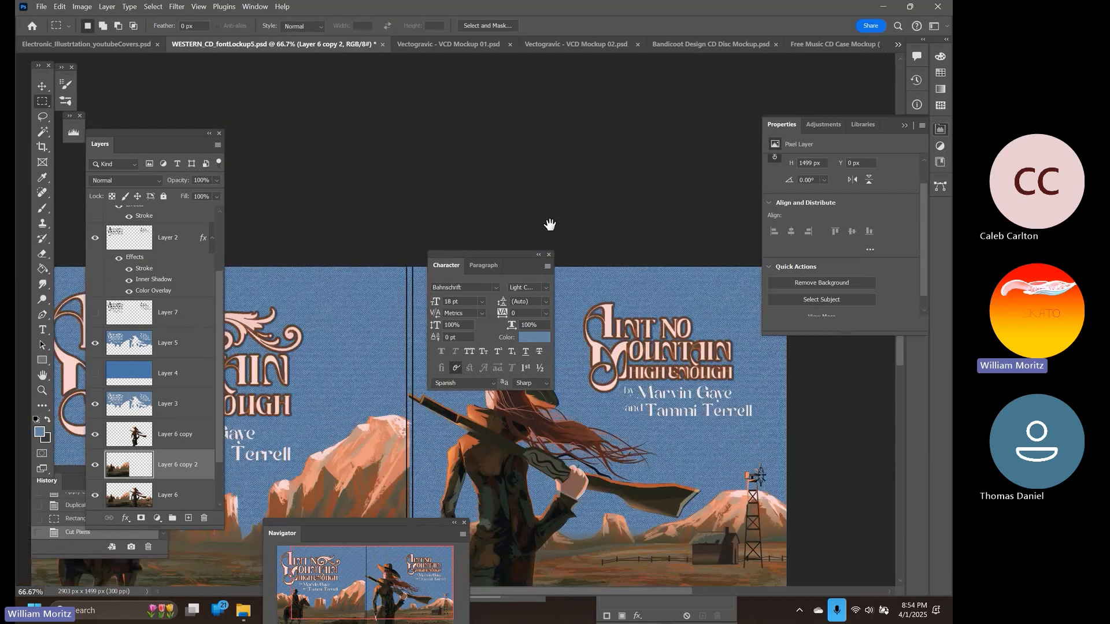
pyautogui.moveTo(363, 221); pyautogui.dragTo(493, 48)
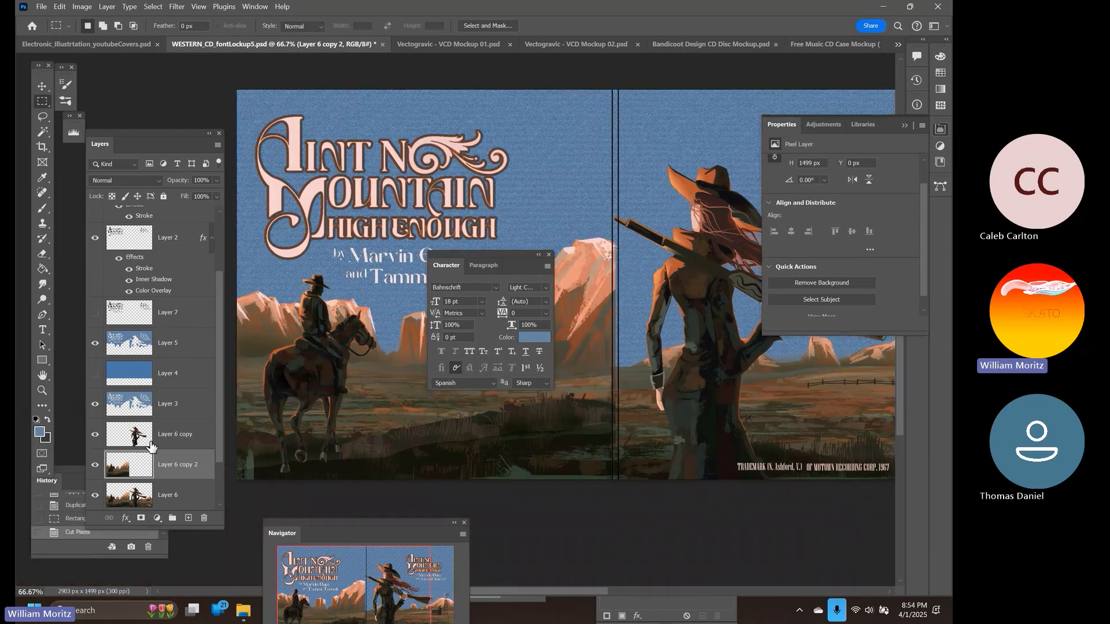
pyautogui.scroll(-1, 826, 306)
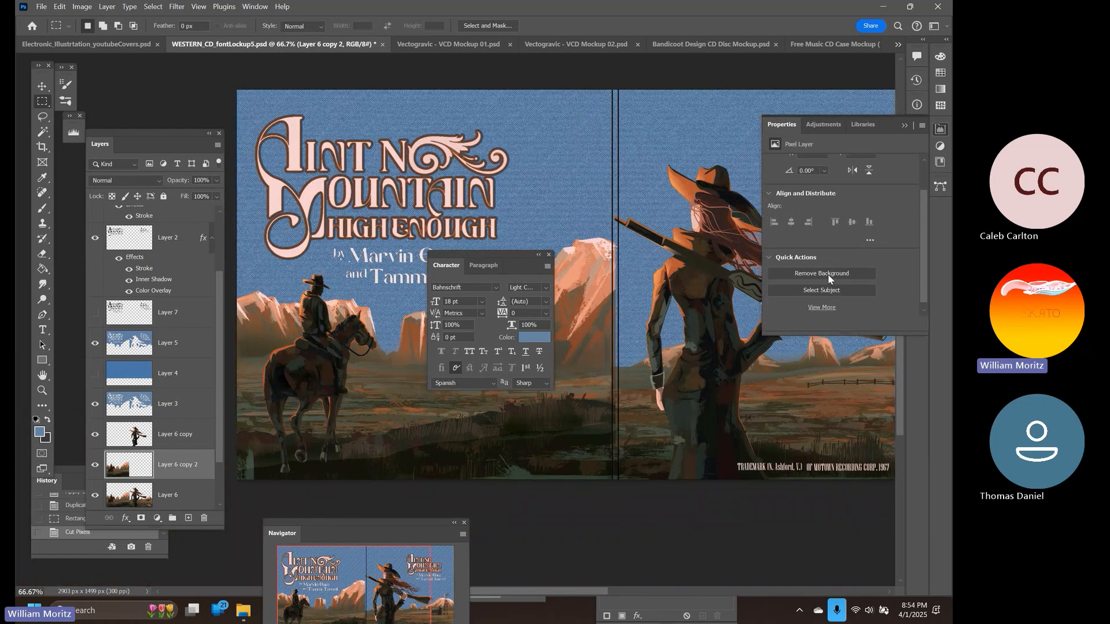
pyautogui.click(828, 278)
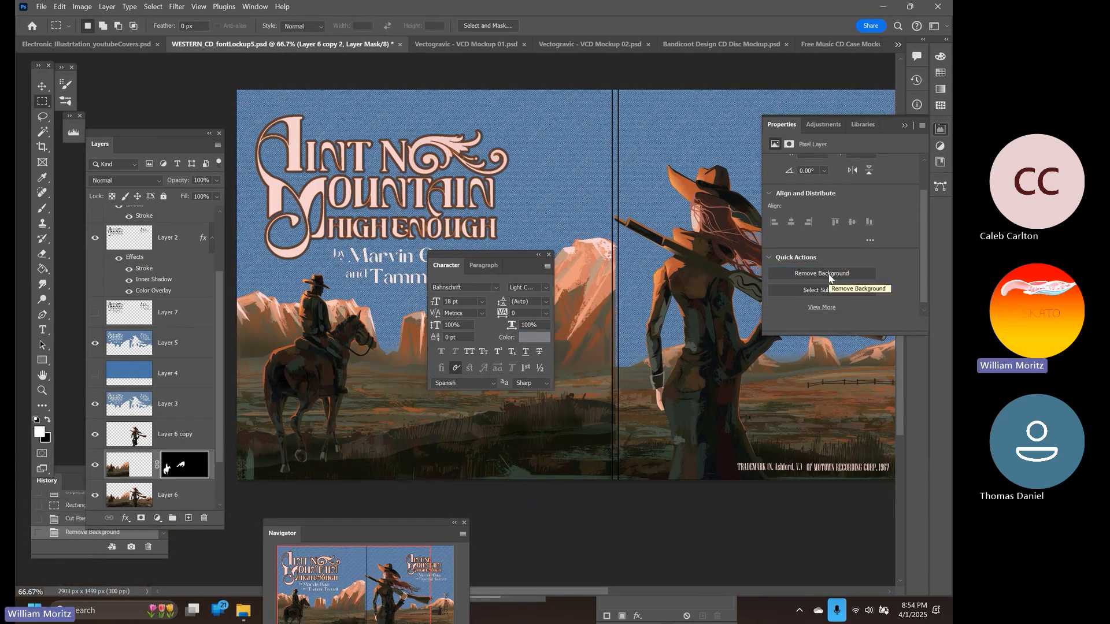
pyautogui.rightClick(196, 475)
pyautogui.click(213, 506)
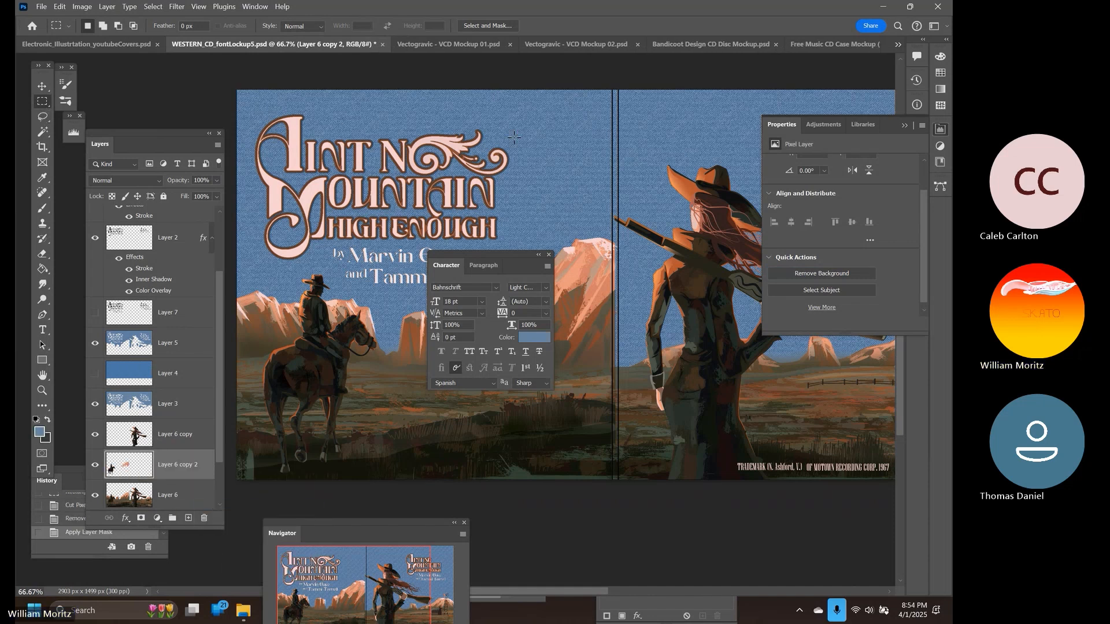
# Cut the leftover mountain fragment from Layer 6 copy 2 and merge Layer 6 copy down into it
pyautogui.moveTo(614, 107); pyautogui.dragTo(402, 513)
pyautogui.hotkey('ctrl', 'x')
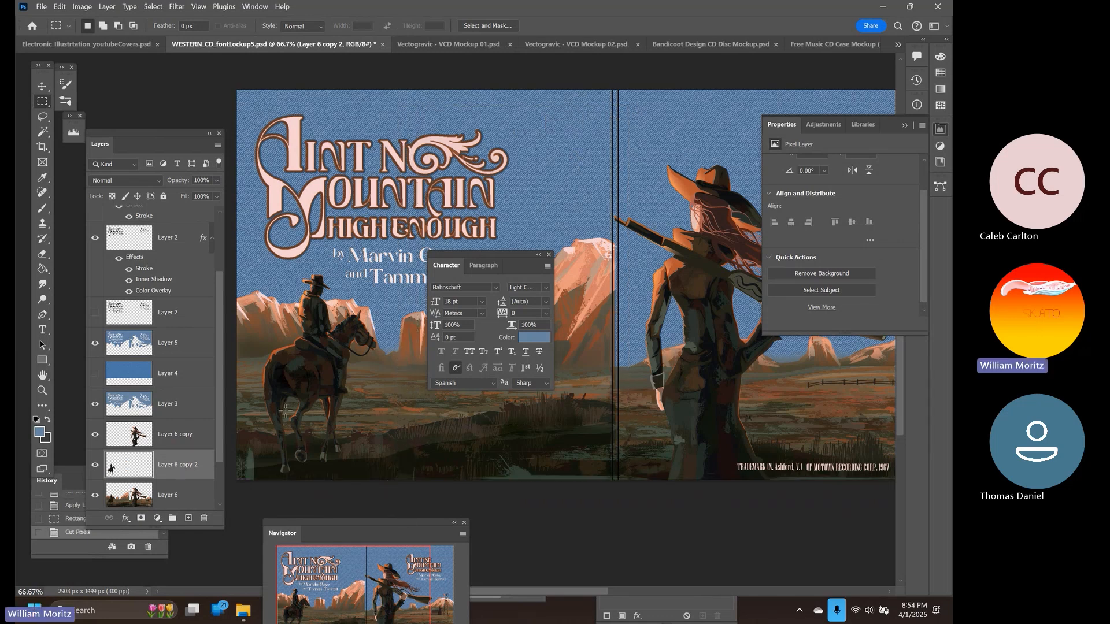
pyautogui.click(127, 440)
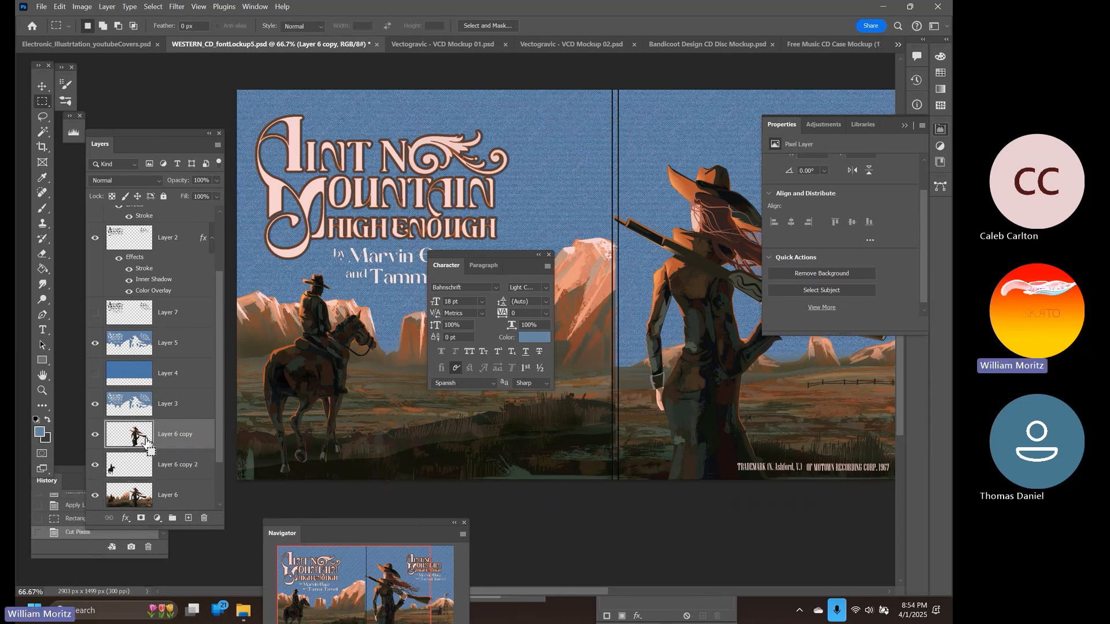
pyautogui.hotkey('ctrl', 'e')
# Load the outline of the rider and standing figure on Layer 6 copy 2 as a selection
pyautogui.keyDown('ctrl'); pyautogui.click(127, 441); pyautogui.keyUp('ctrl')
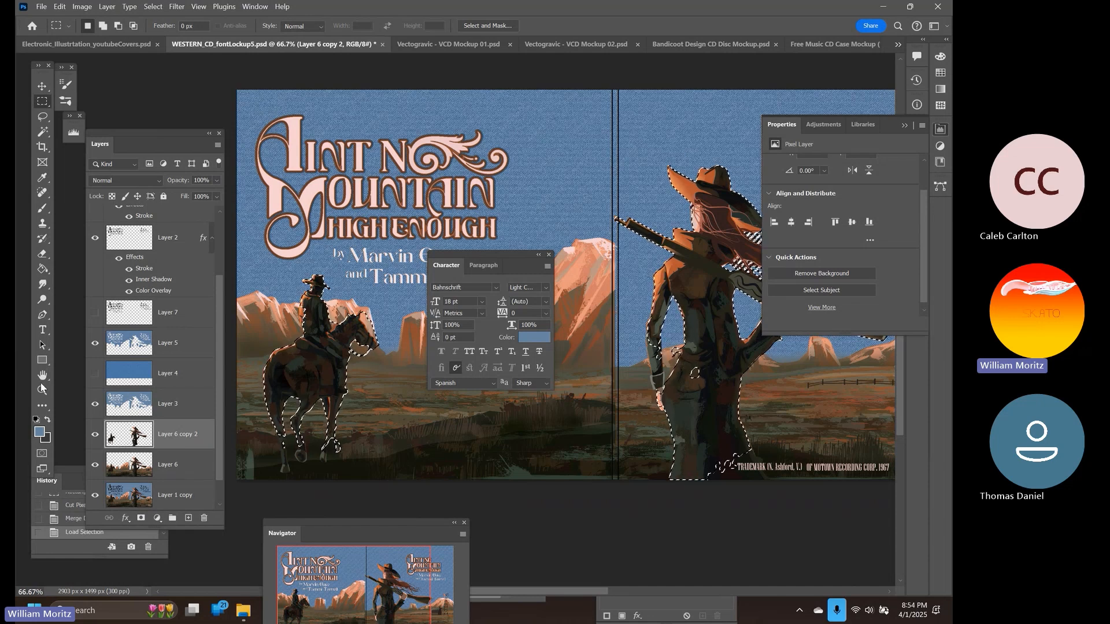
pyautogui.press('z')
pyautogui.click(281, 330)
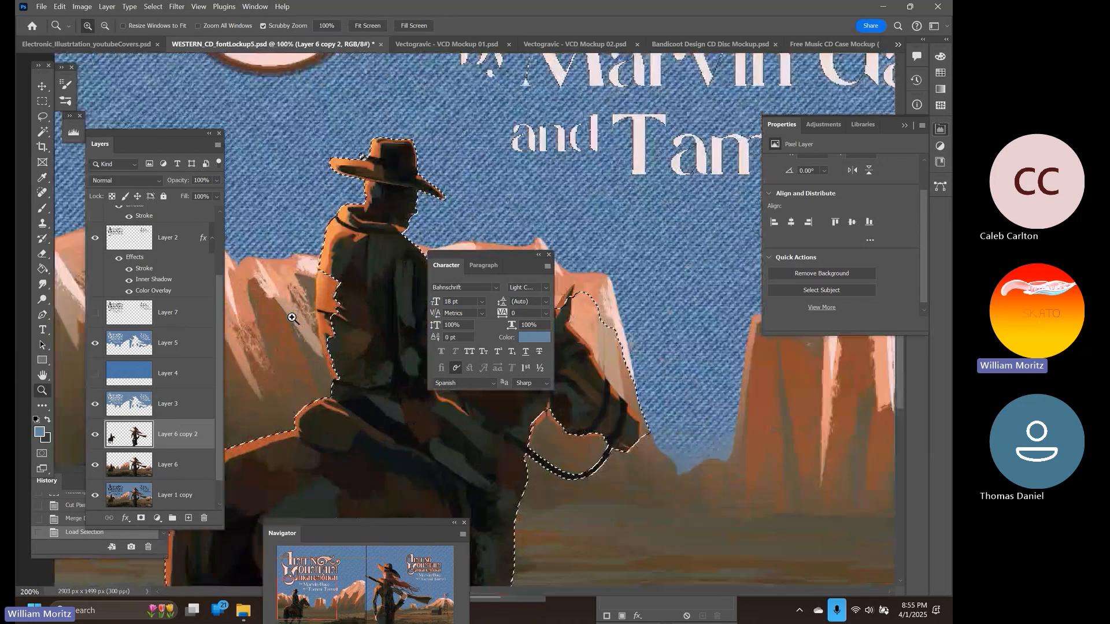
pyautogui.press('w')
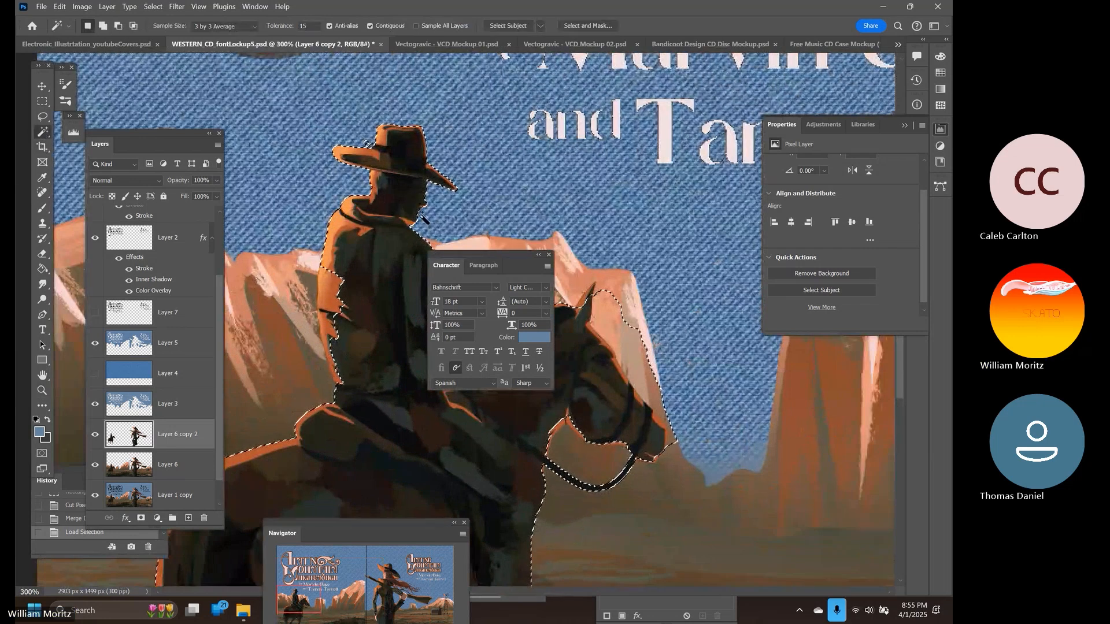
pyautogui.click(327, 300)
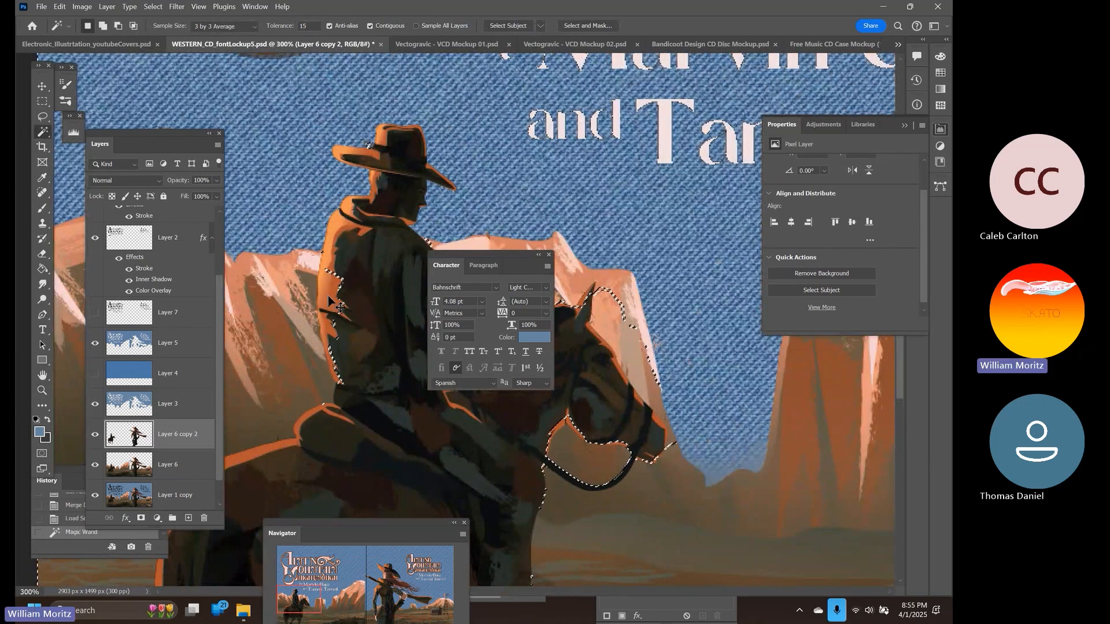
pyautogui.hotkey('ctrl', 'z')
# Add the jagged missing patches along the rider's back to the selection with freehand Lasso outlines
pyautogui.press('l')
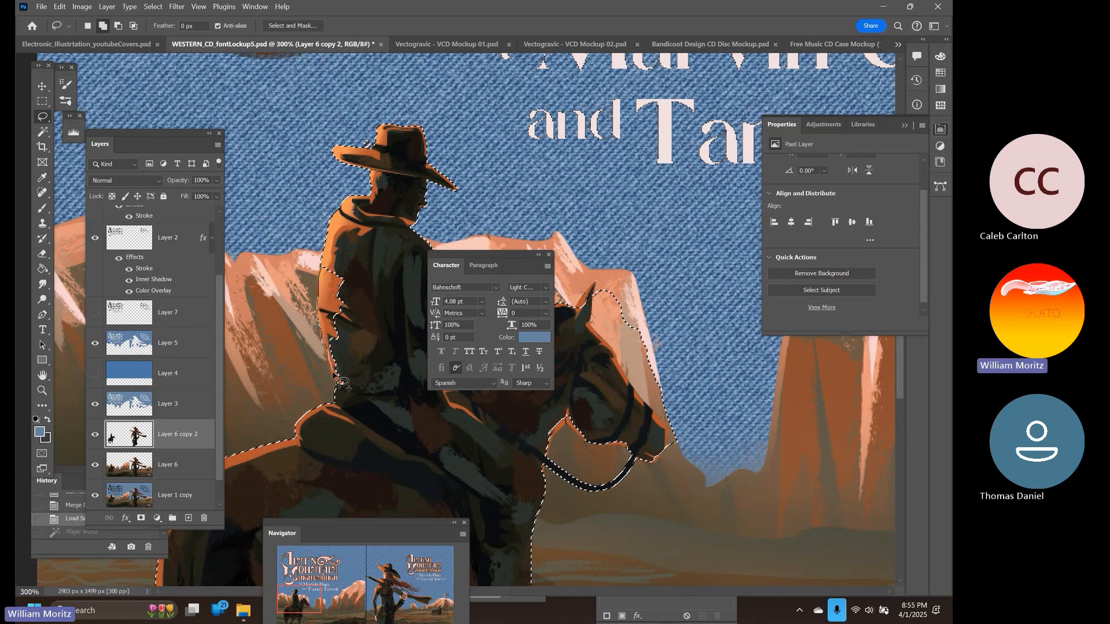
pyautogui.moveTo(333, 372); pyautogui.dragTo(344, 392)
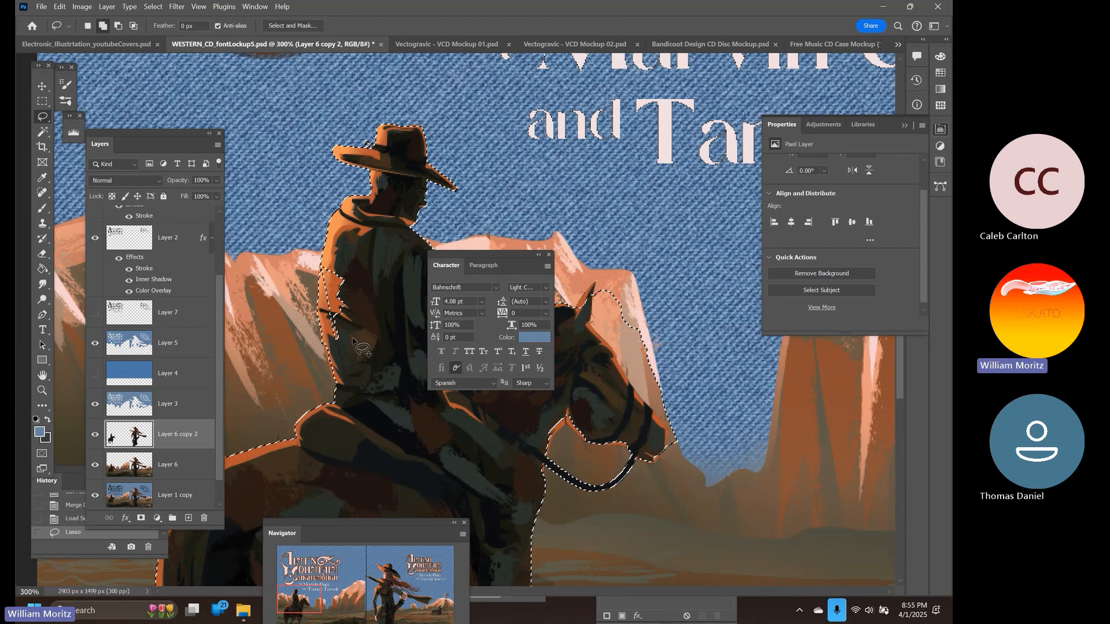
pyautogui.moveTo(353, 339)
pyautogui.mouseDown()
pyautogui.moveTo(325, 327)
pyautogui.moveTo(328, 284)
pyautogui.mouseUp()
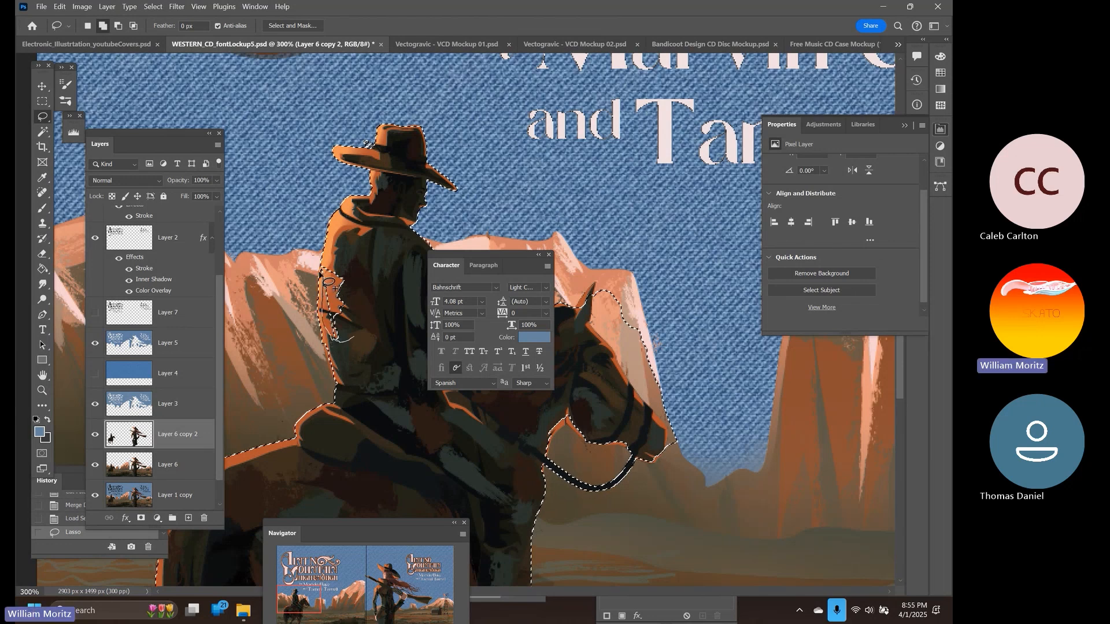
pyautogui.moveTo(358, 339); pyautogui.dragTo(355, 341)
# Add a new empty layer above Layer 6 copy 2 while keeping the figure selection active
pyautogui.click(42, 390)
pyautogui.keyDown('alt'); pyautogui.click(361, 222); pyautogui.keyUp('alt')
pyautogui.keyDown('alt'); pyautogui.click(361, 223); pyautogui.keyUp('alt')
pyautogui.keyDown('alt'); pyautogui.click(361, 223); pyautogui.keyUp('alt')
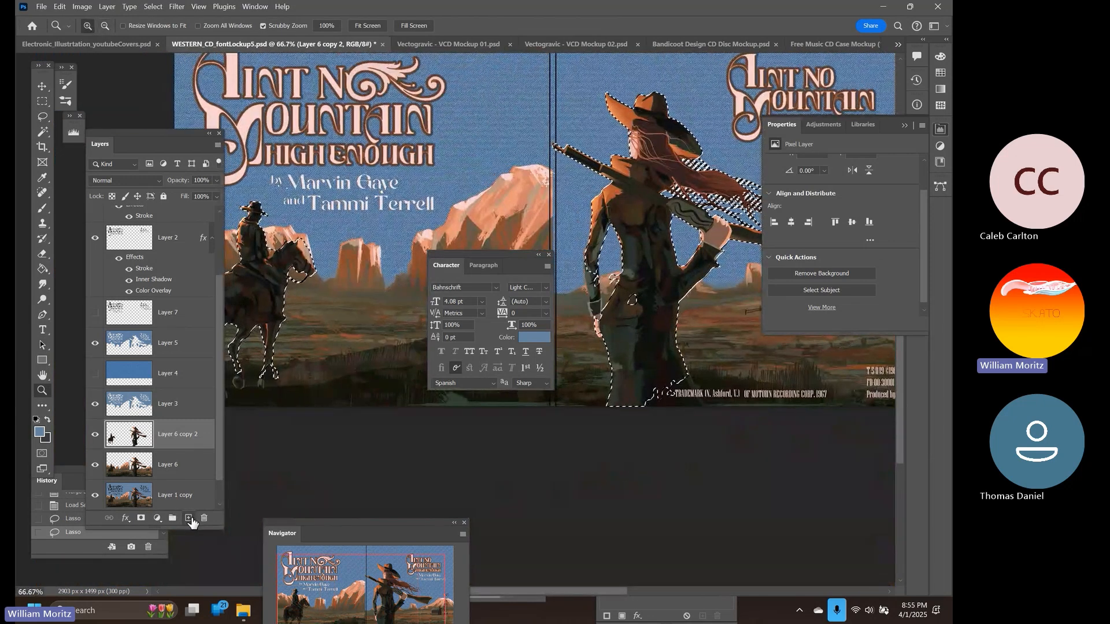
pyautogui.click(189, 518)
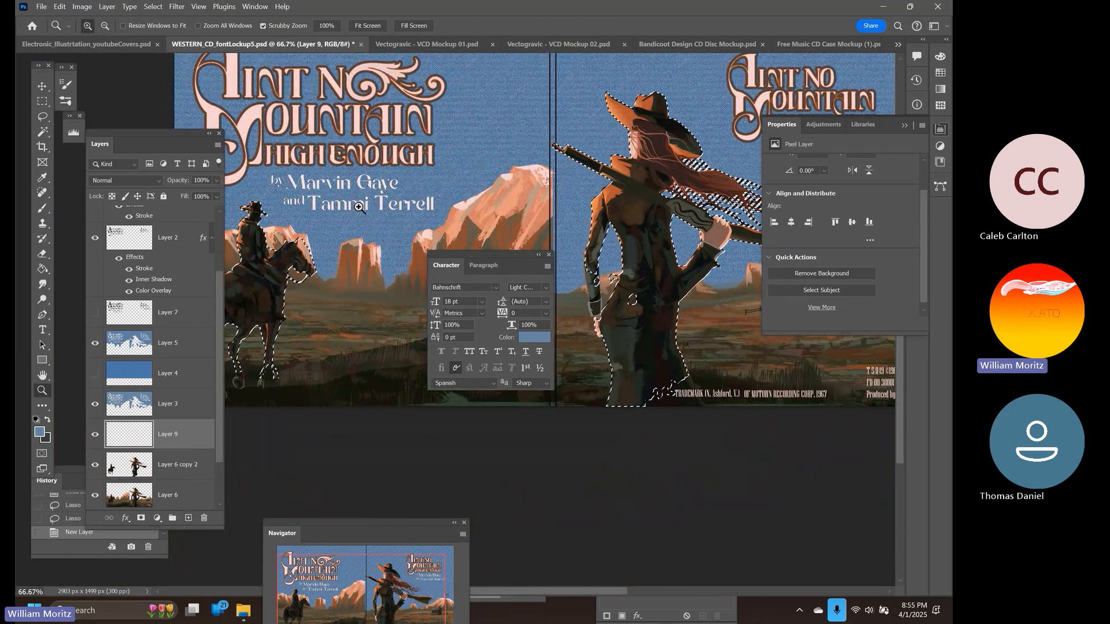
pyautogui.keyDown('alt'); pyautogui.click(382, 195); pyautogui.keyUp('alt')
pyautogui.keyDown('alt'); pyautogui.click(382, 195); pyautogui.keyUp('alt')
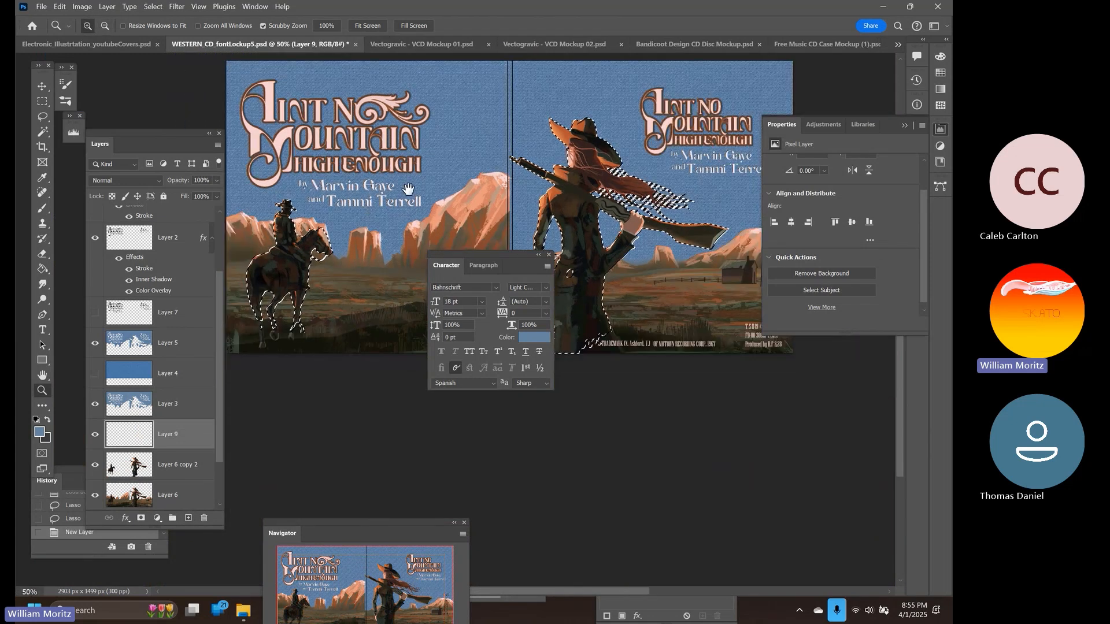
# Sample the light orange of the sunlit mountain and brush it over the selected rider and horse on the new layer
pyautogui.press('i')
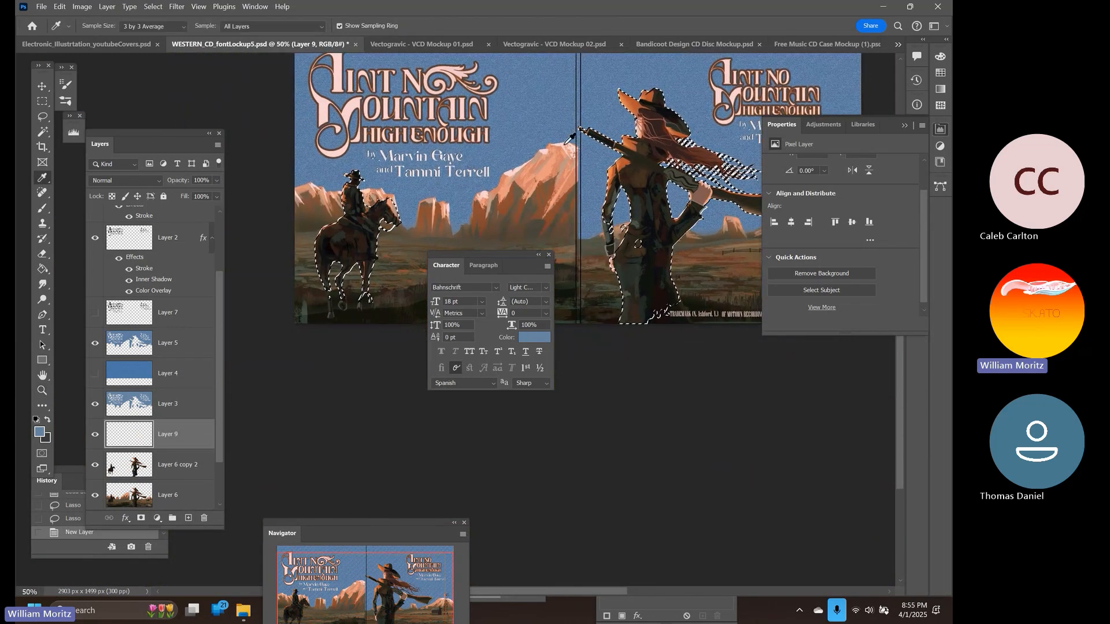
pyautogui.click(546, 171)
pyautogui.press('b')
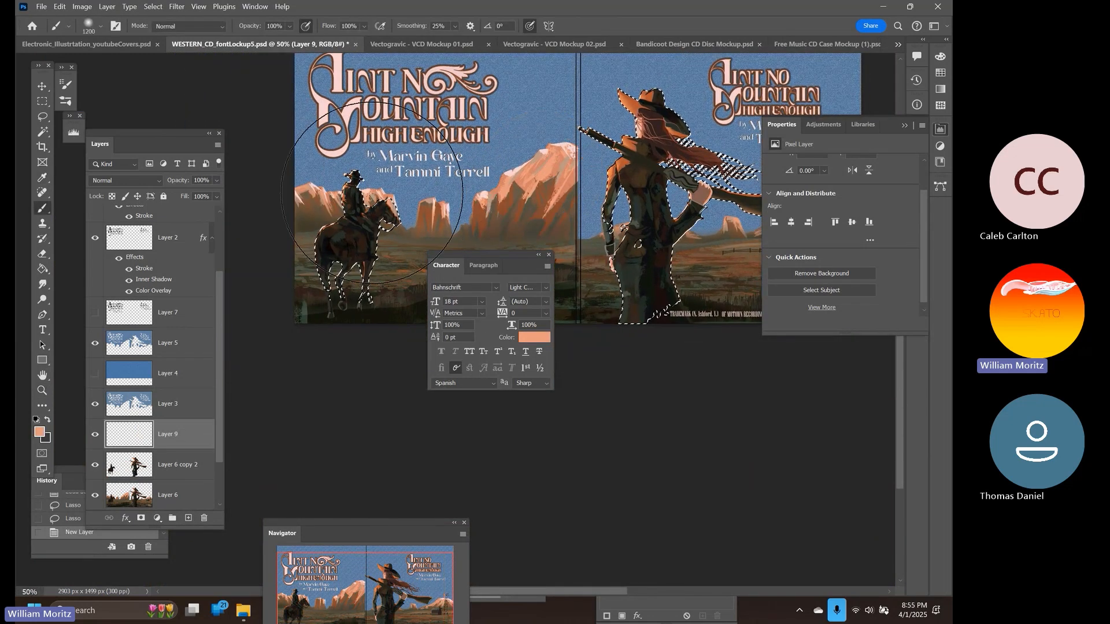
pyautogui.moveTo(345, 190); pyautogui.dragTo(329, 210)
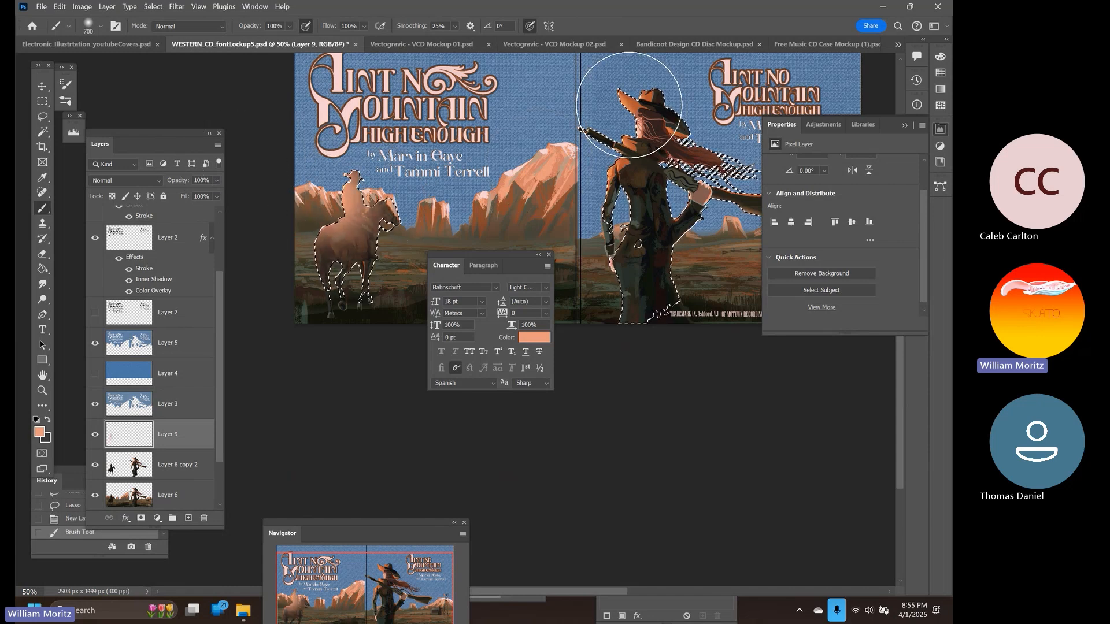
# Brush the sampled orange over the selected standing figure from hat to legs, using large soft brushes of 1100 and then 900 px
pyautogui.press(']')
pyautogui.press(']')
pyautogui.press(']')
pyautogui.press(']')
pyautogui.moveTo(584, 118); pyautogui.dragTo(540, 228)
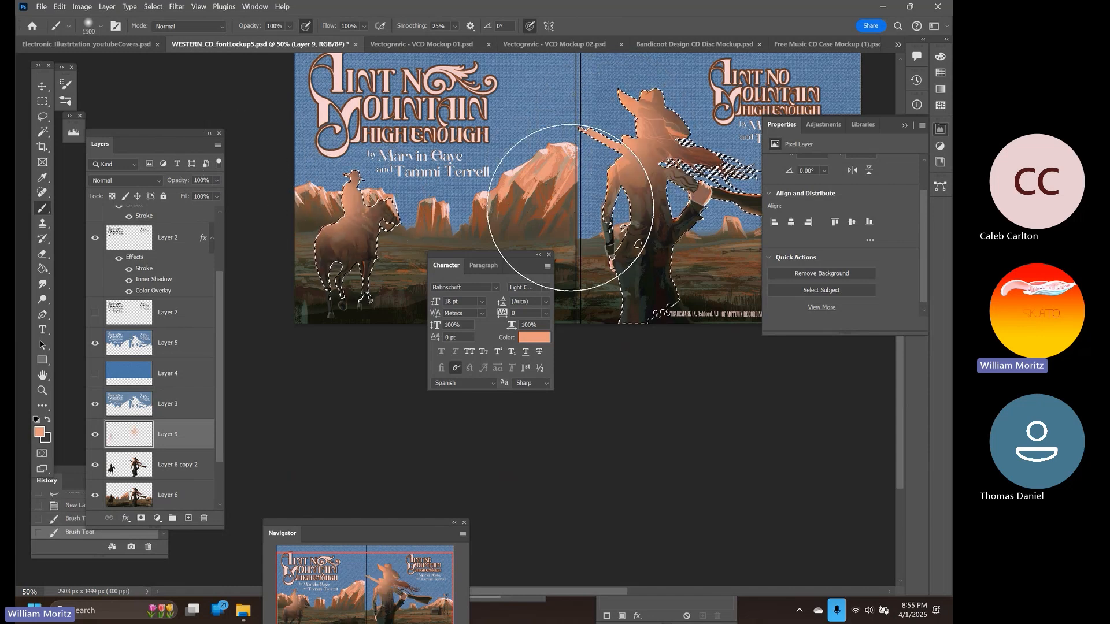
pyautogui.press('[')
pyautogui.press('[')
pyautogui.press('[')
pyautogui.press('[')
pyautogui.press('[')
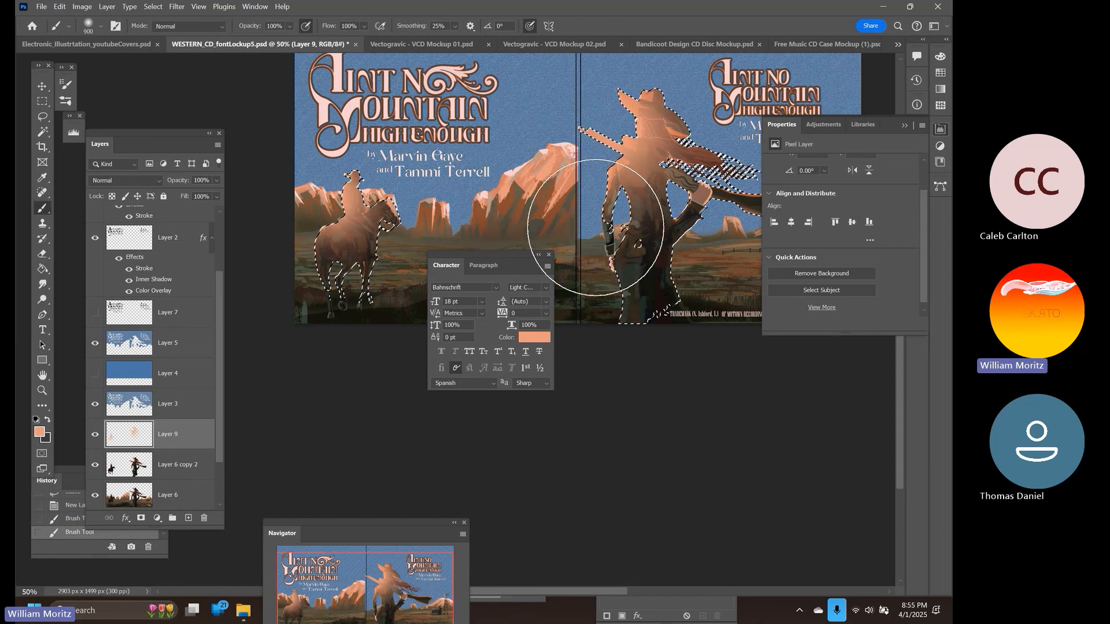
pyautogui.moveTo(611, 253); pyautogui.dragTo(593, 325)
pyautogui.press('[')
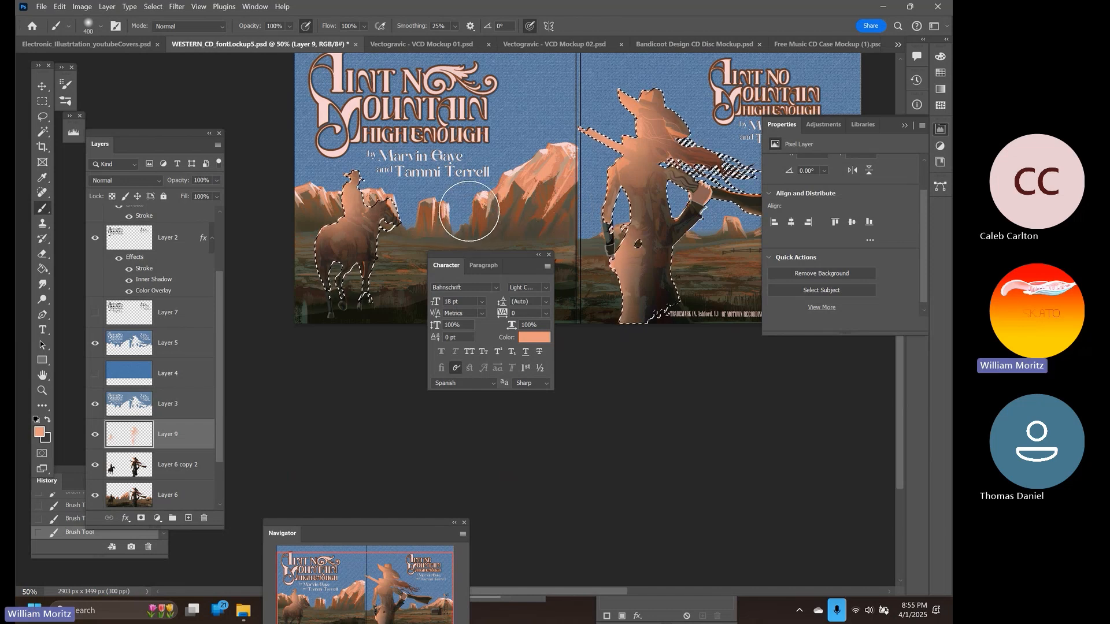
# Erase some orange around the standing figure's hat, hair and shoulders with the Eraser at 34% opacity, and undo the last stroke
pyautogui.press('e')
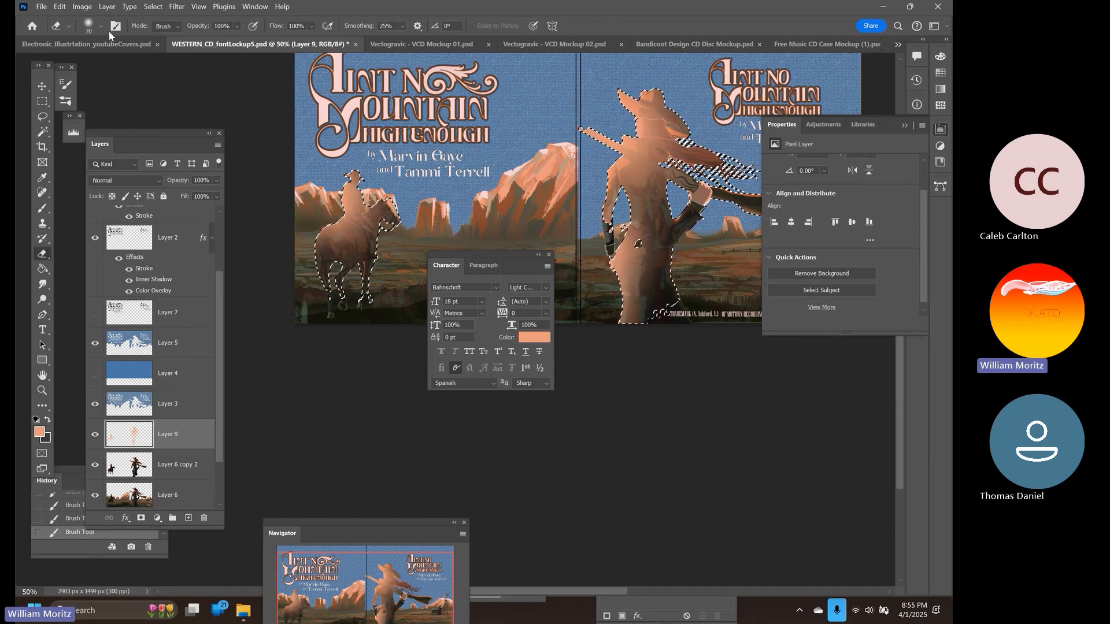
pyautogui.moveTo(237, 26); pyautogui.dragTo(221, 39)
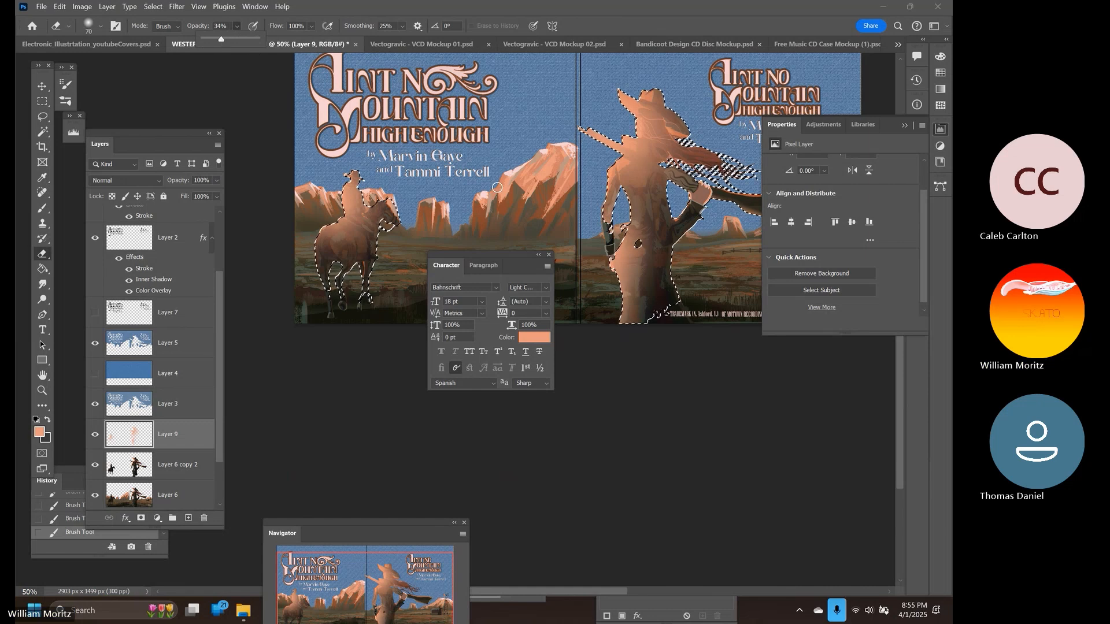
pyautogui.moveTo(652, 124); pyautogui.dragTo(673, 116)
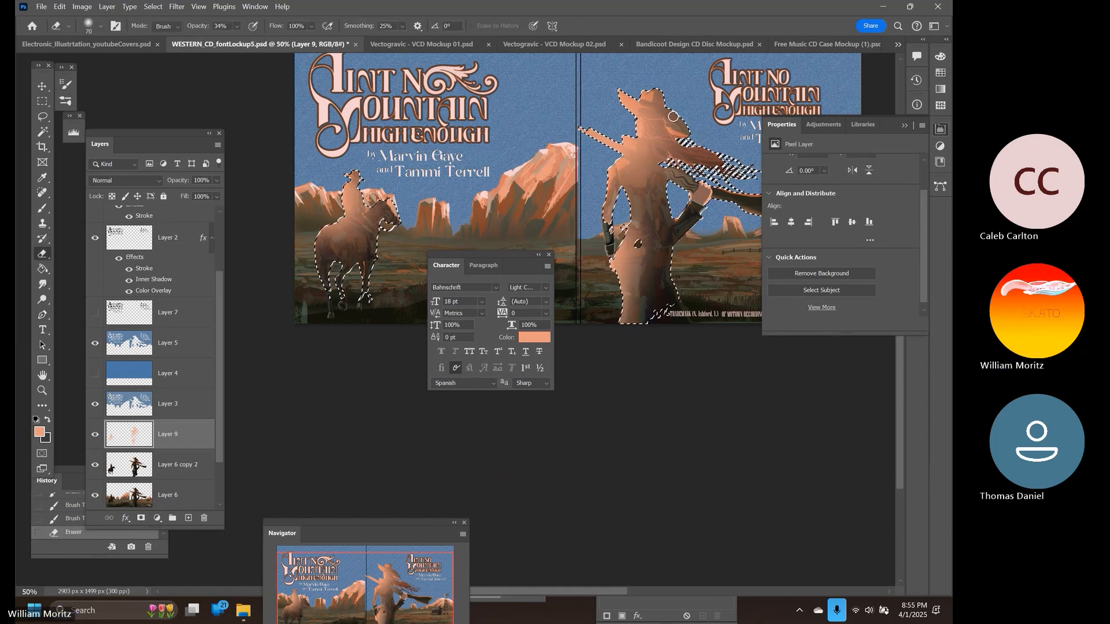
pyautogui.press(']')
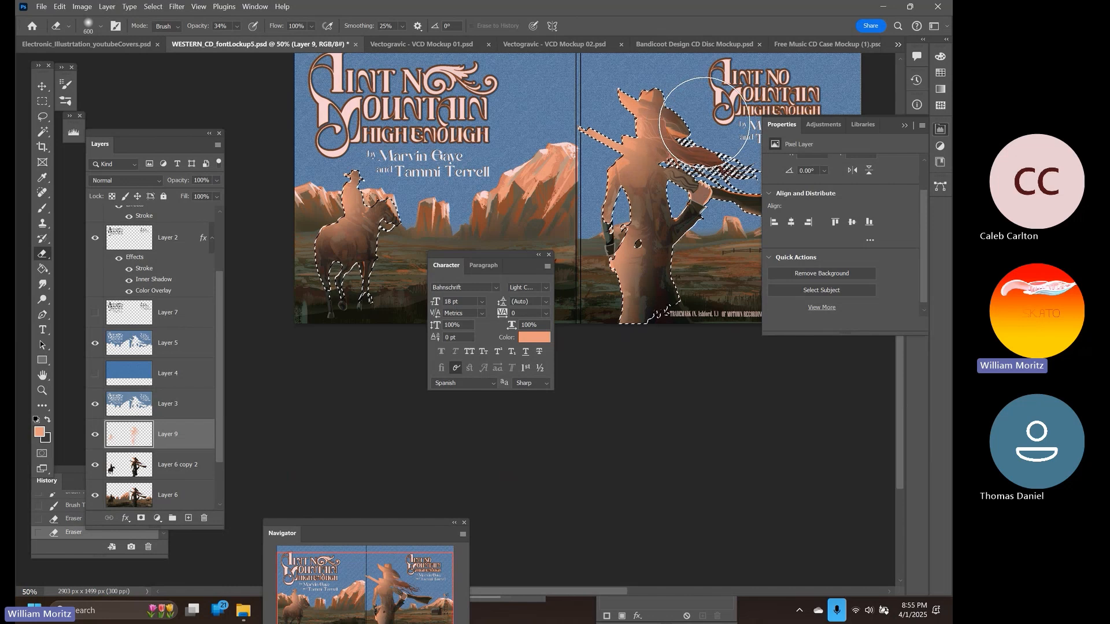
pyautogui.press('[')
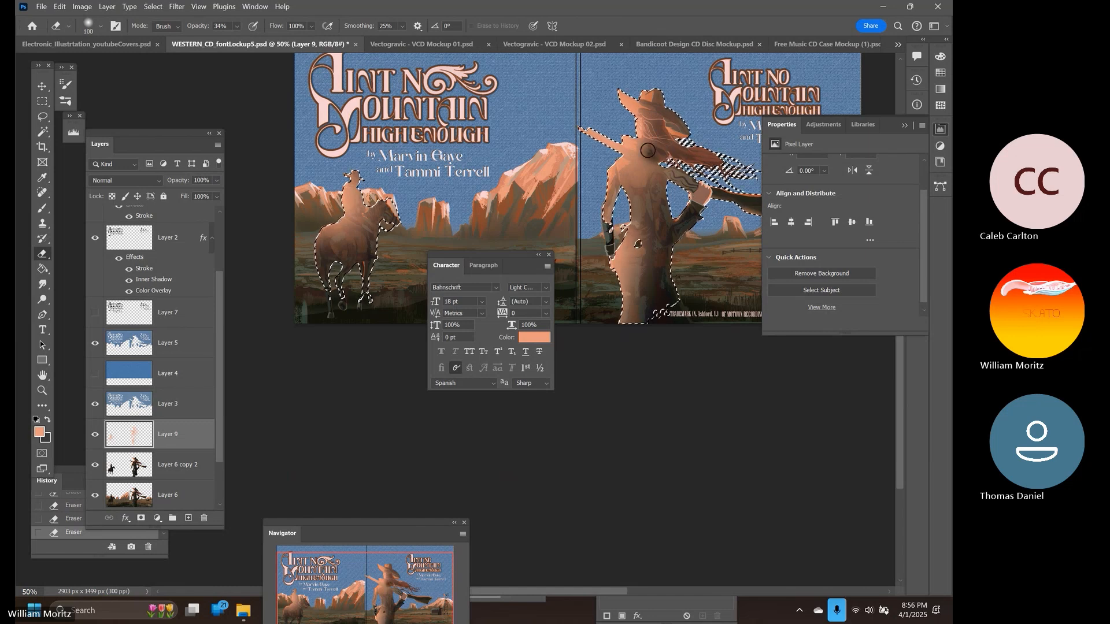
pyautogui.press('[')
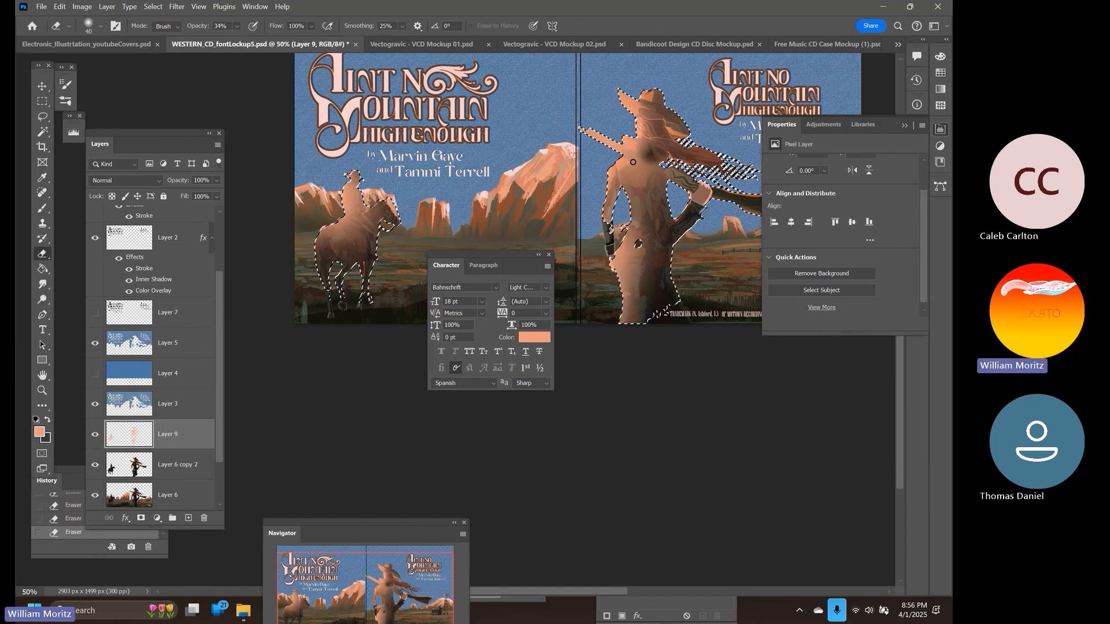
pyautogui.hotkey('ctrl', 'z')
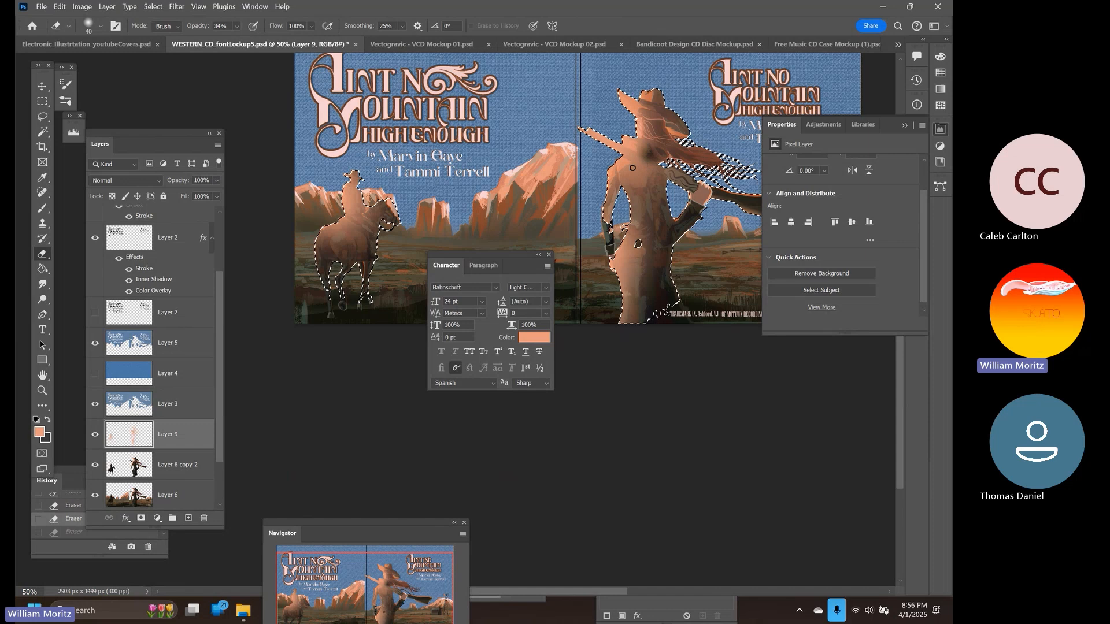
# Partially erase the peach paint on Layer 9 over the large gunslinger's torso with the Eraser at 34% opacity
pyautogui.moveTo(634, 164); pyautogui.dragTo(659, 175)
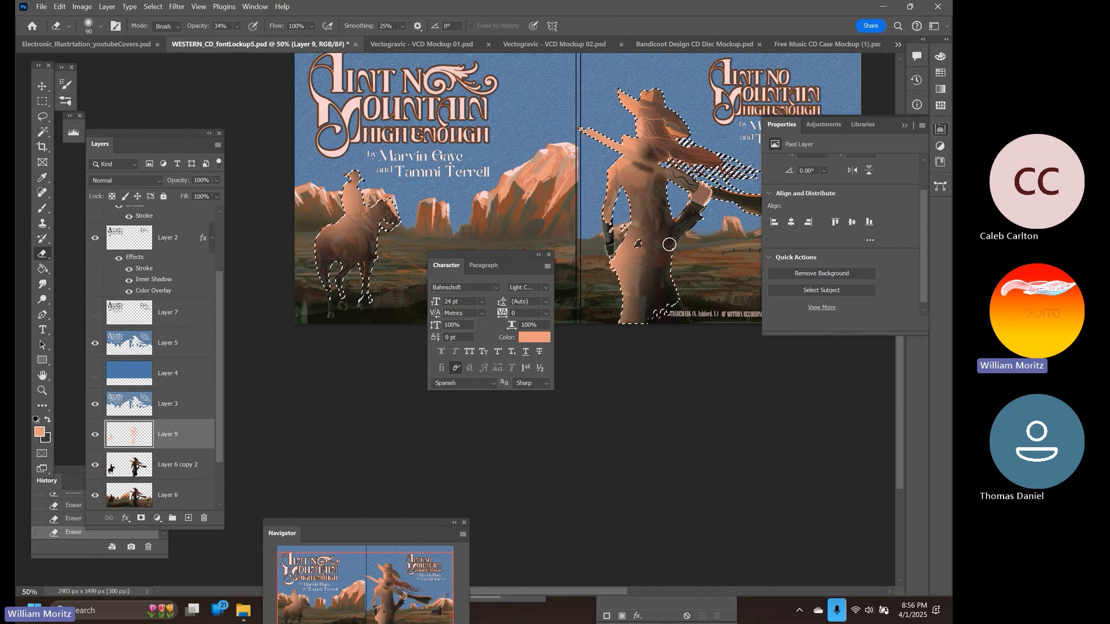
pyautogui.moveTo(616, 168); pyautogui.dragTo(568, 146)
# Brush peach light onto the gunslinger's bent arm and coat tail on Layer 9 with a 175-pixel brush at 17% opacity
pyautogui.press('b')
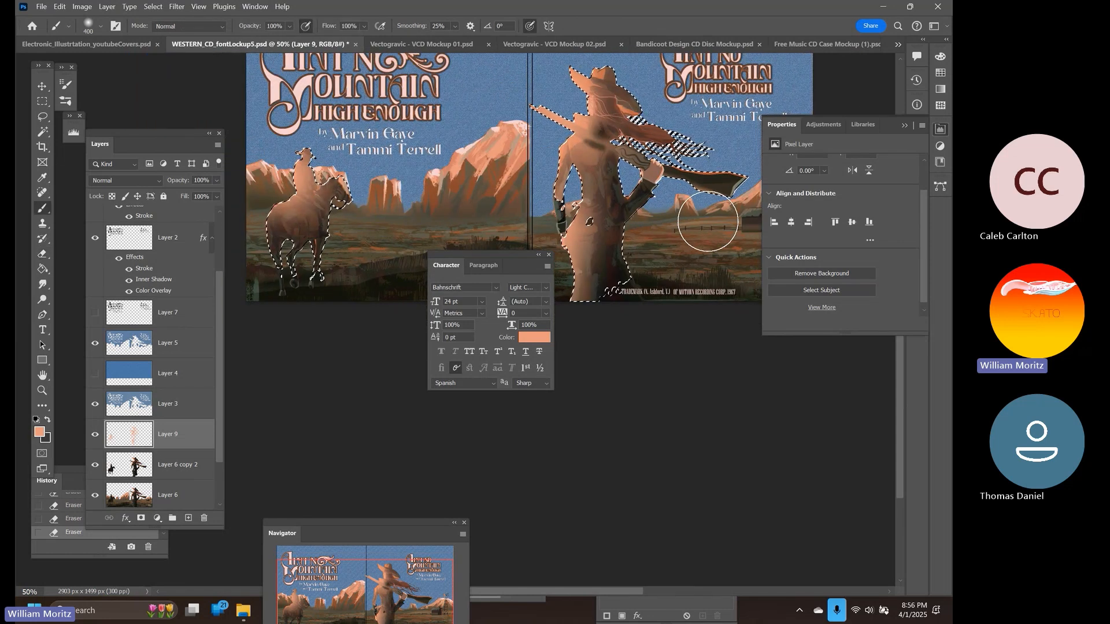
pyautogui.press('[')
pyautogui.press('[')
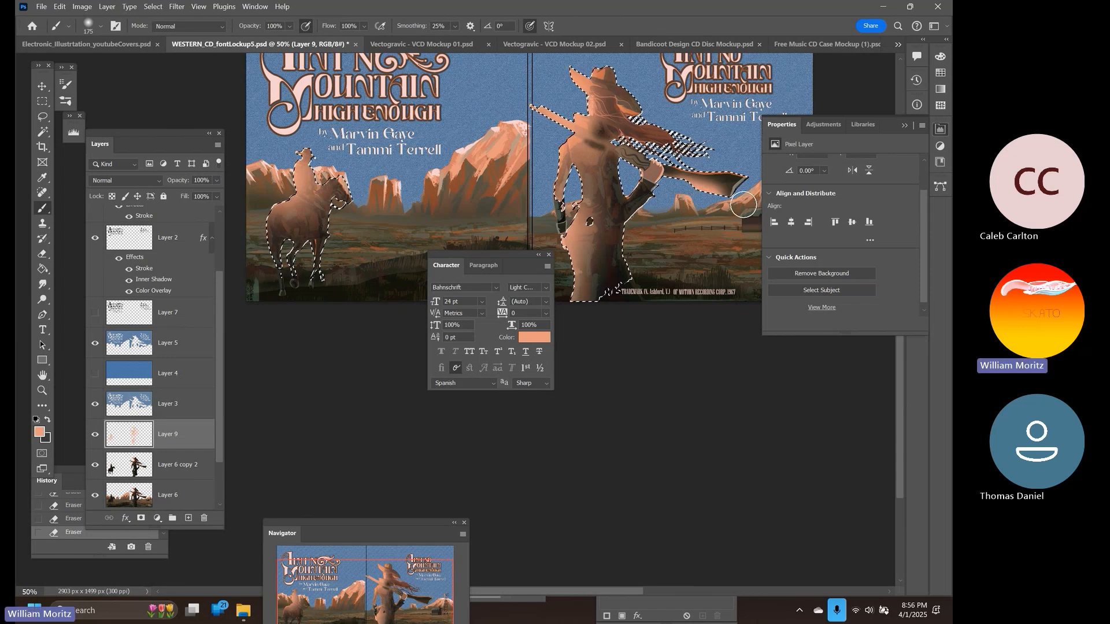
pyautogui.click(656, 170)
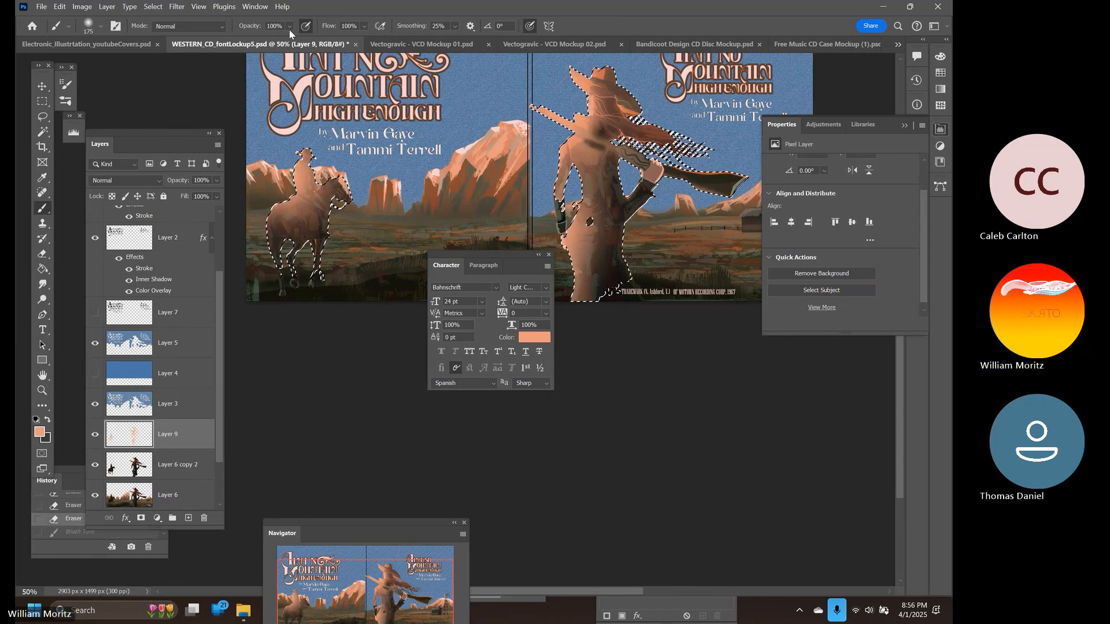
pyautogui.moveTo(289, 26); pyautogui.dragTo(263, 44)
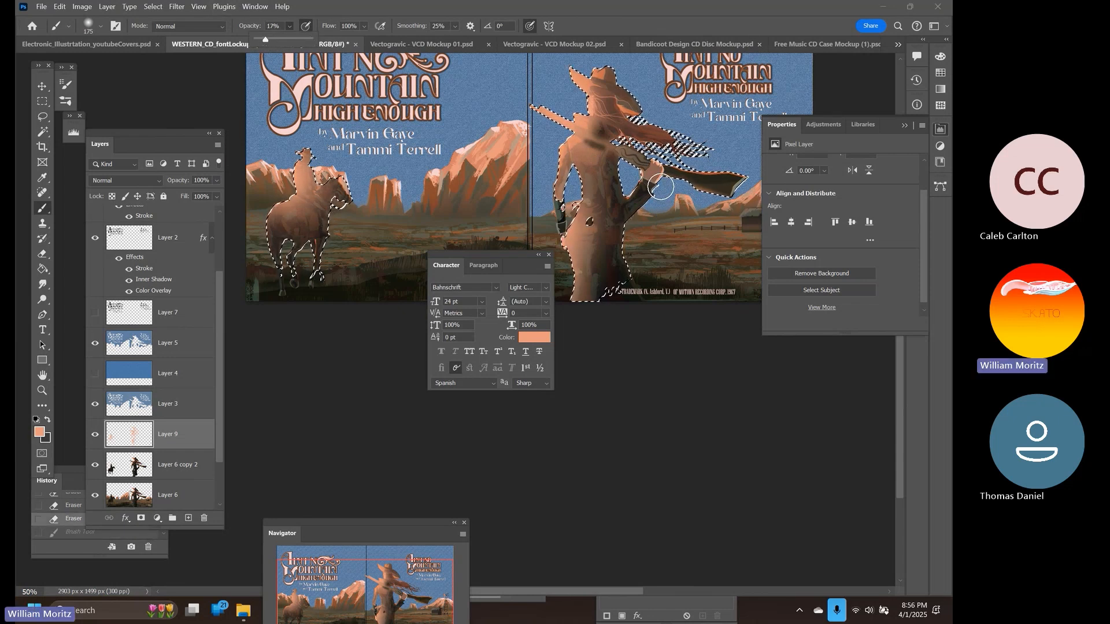
pyautogui.click(672, 184)
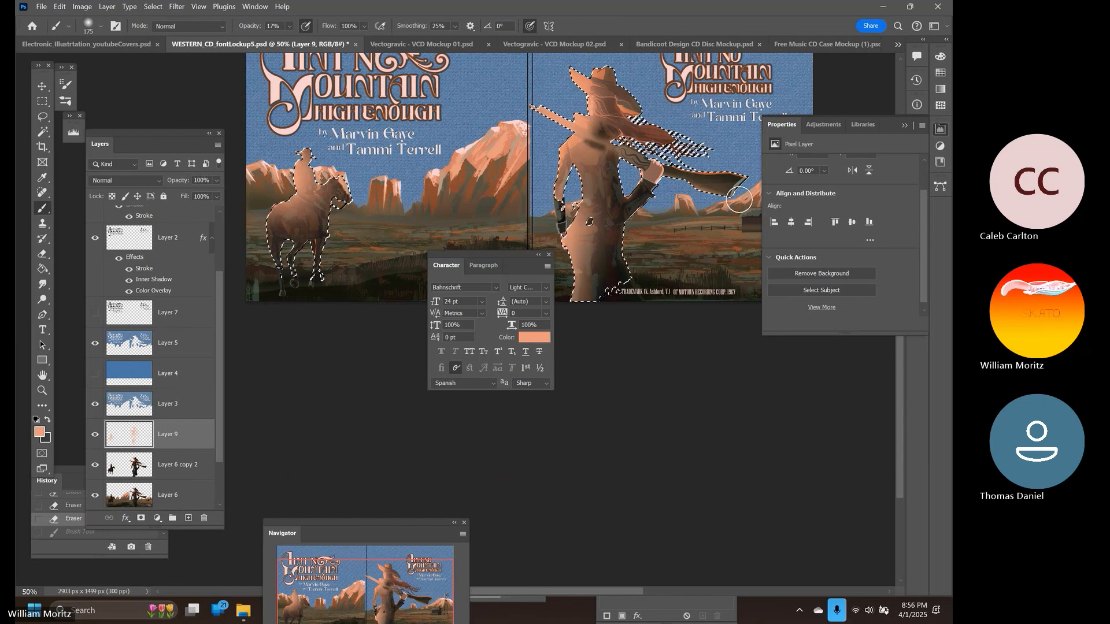
pyautogui.moveTo(710, 190)
pyautogui.mouseDown()
pyautogui.moveTo(684, 189)
pyautogui.moveTo(787, 199)
pyautogui.moveTo(692, 201)
pyautogui.mouseUp()
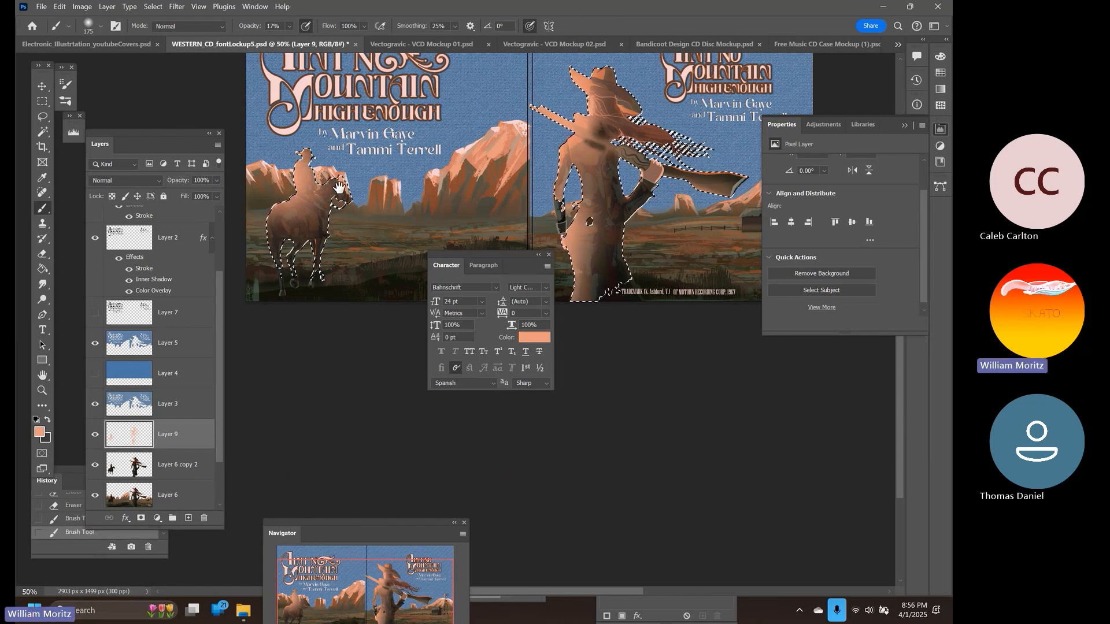
# Partially erase the peach paint on Layer 9 over the horse's body with the Eraser at 34% opacity
pyautogui.moveTo(300, 249); pyautogui.dragTo(391, 218)
pyautogui.press('e')
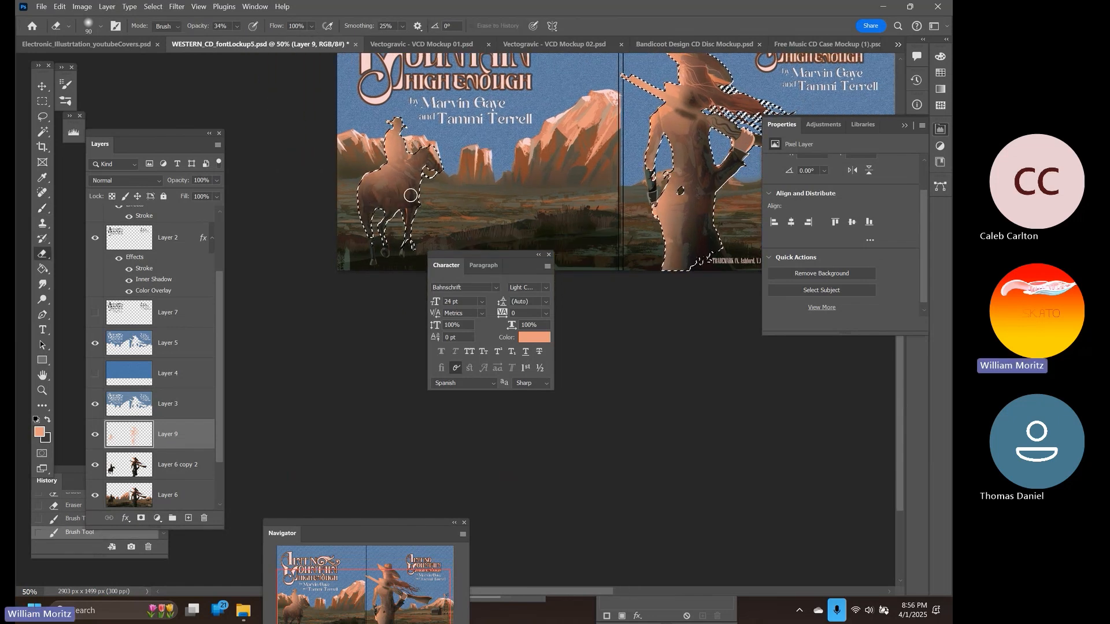
pyautogui.moveTo(406, 185)
pyautogui.mouseDown()
pyautogui.moveTo(384, 204)
pyautogui.moveTo(390, 186)
pyautogui.moveTo(375, 204)
pyautogui.moveTo(412, 176)
pyautogui.mouseUp()
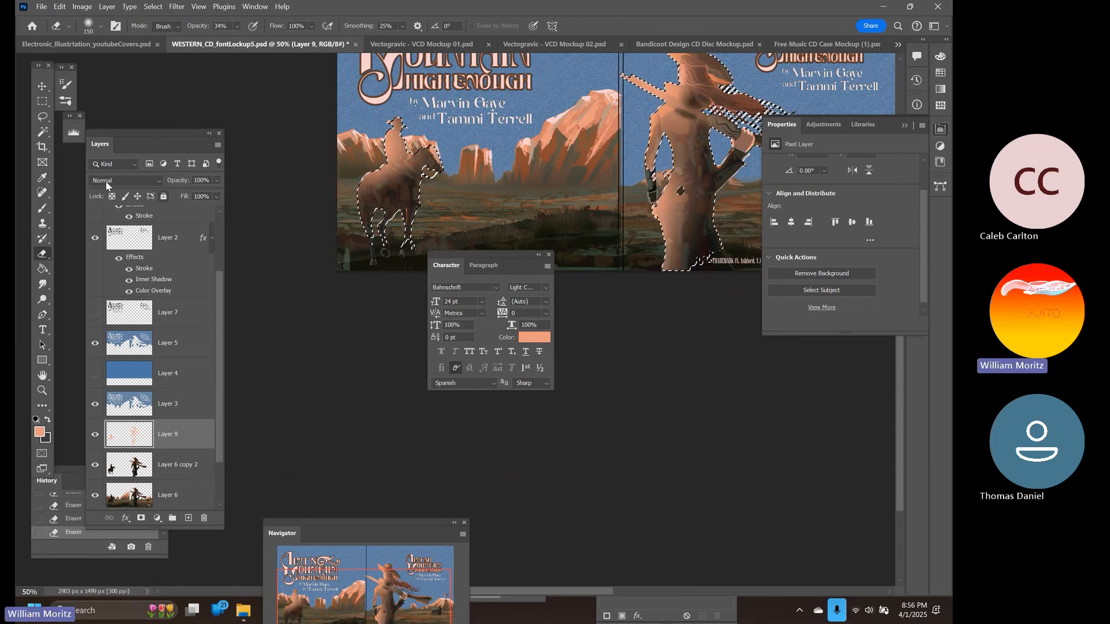
# Deselect the silhouettes of the horse rider and the gunslinger
pyautogui.click(44, 101)
pyautogui.moveTo(196, 92); pyautogui.dragTo(196, 99)
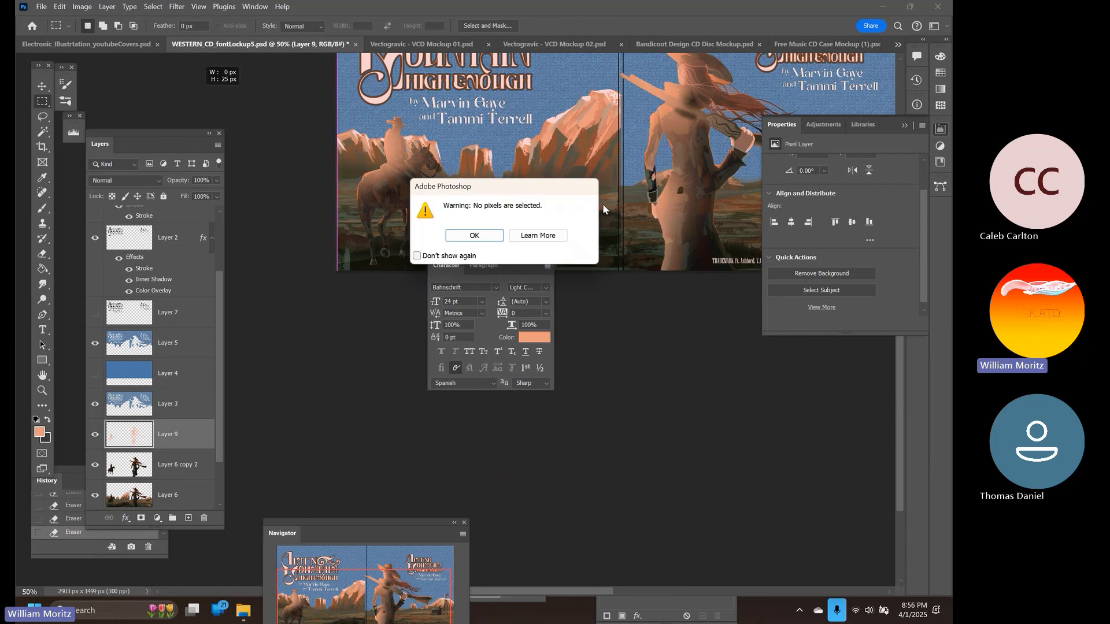
pyautogui.click(485, 234)
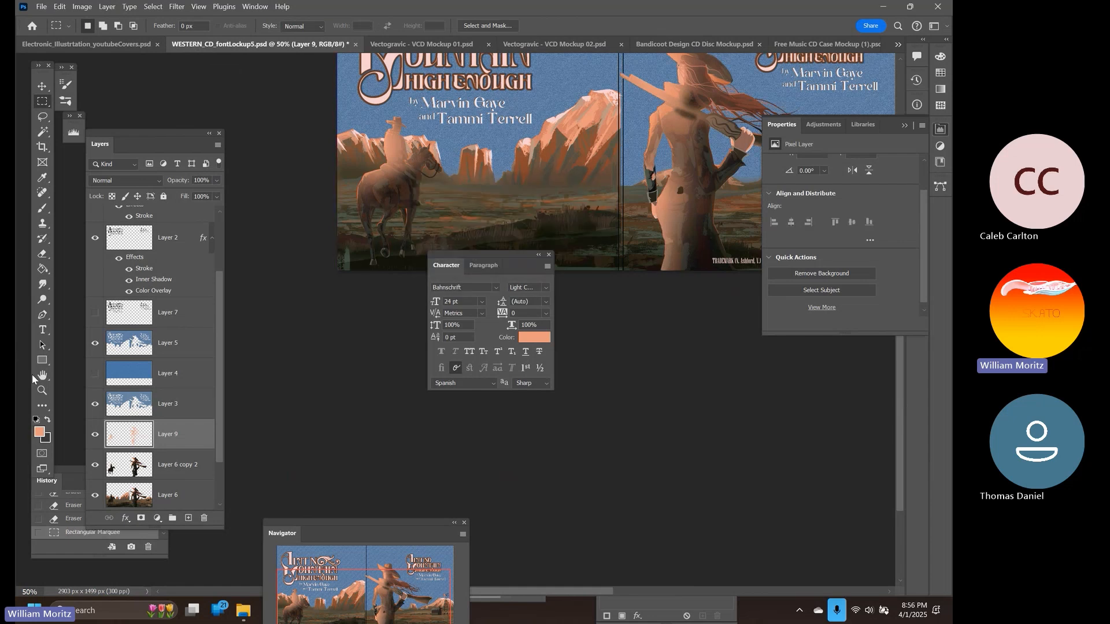
# Try successive blend modes on Layer 9, settling on Hard Light, and reduce the layer's opacity to 43%
pyautogui.click(41, 390)
pyautogui.keyDown('alt'); pyautogui.click(408, 176); pyautogui.keyUp('alt')
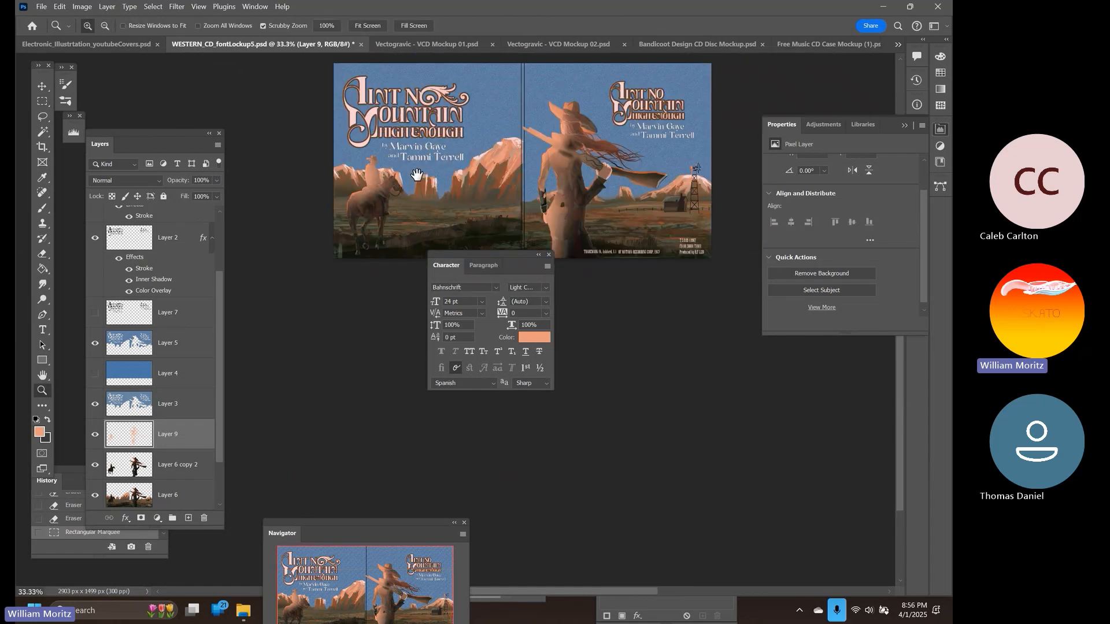
pyautogui.press('v')
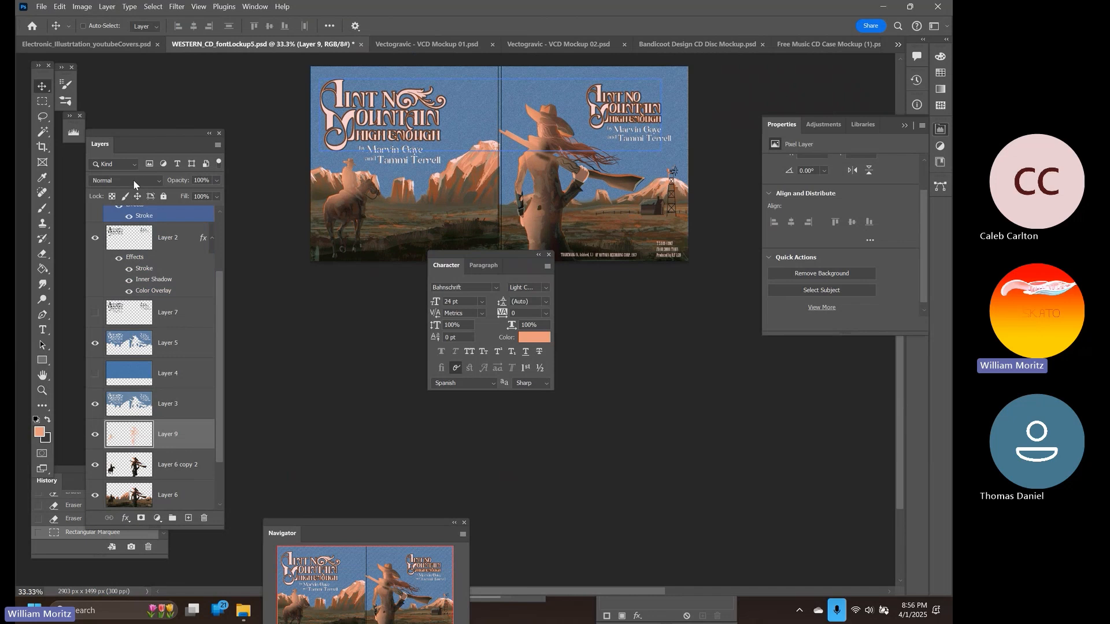
pyautogui.click(133, 182)
pyautogui.click(132, 192)
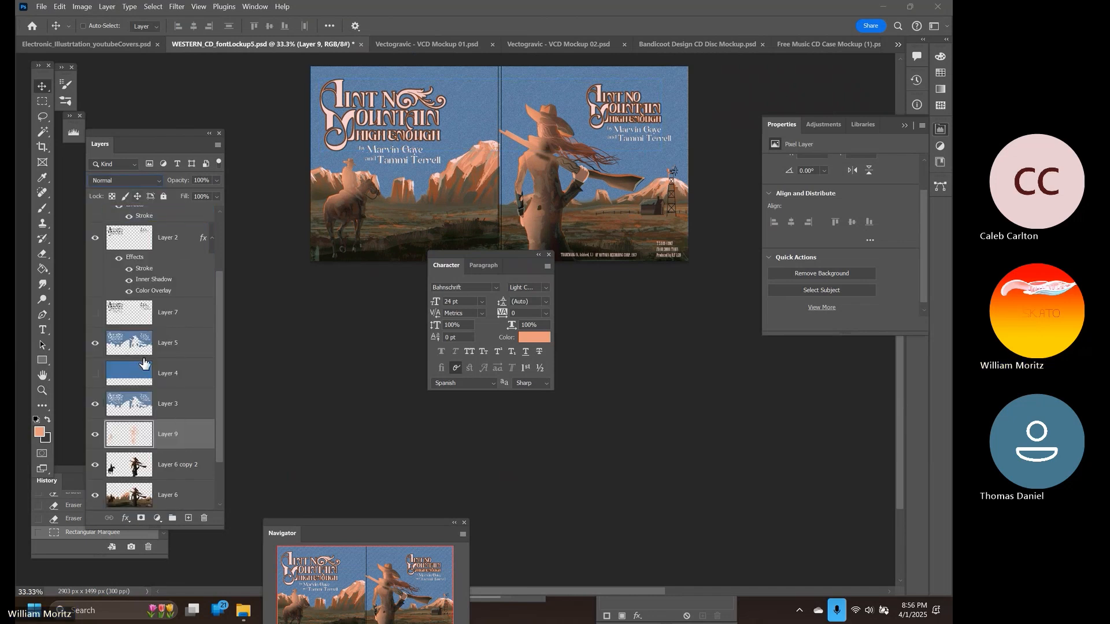
pyautogui.press('Down')
pyautogui.press('Down')
pyautogui.press('Down')
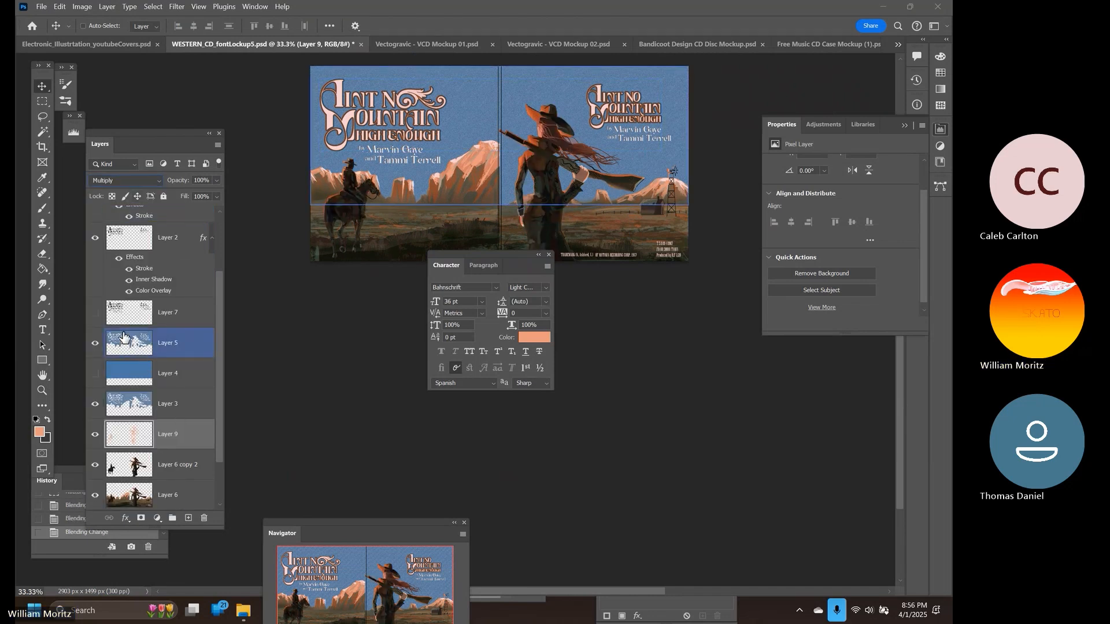
pyautogui.press('Down')
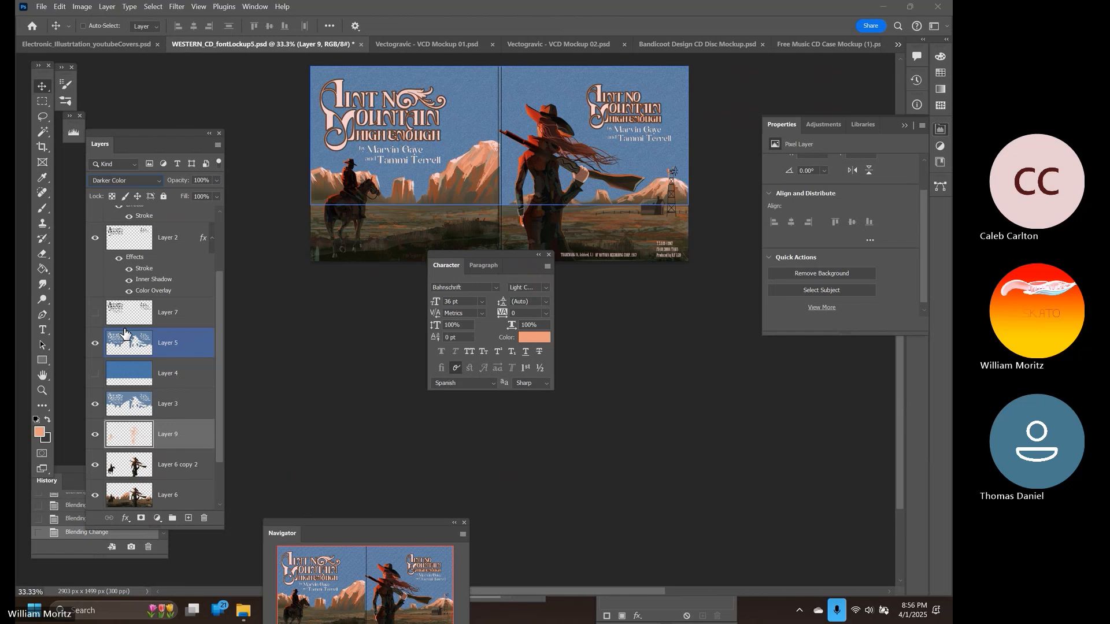
pyautogui.press('Down')
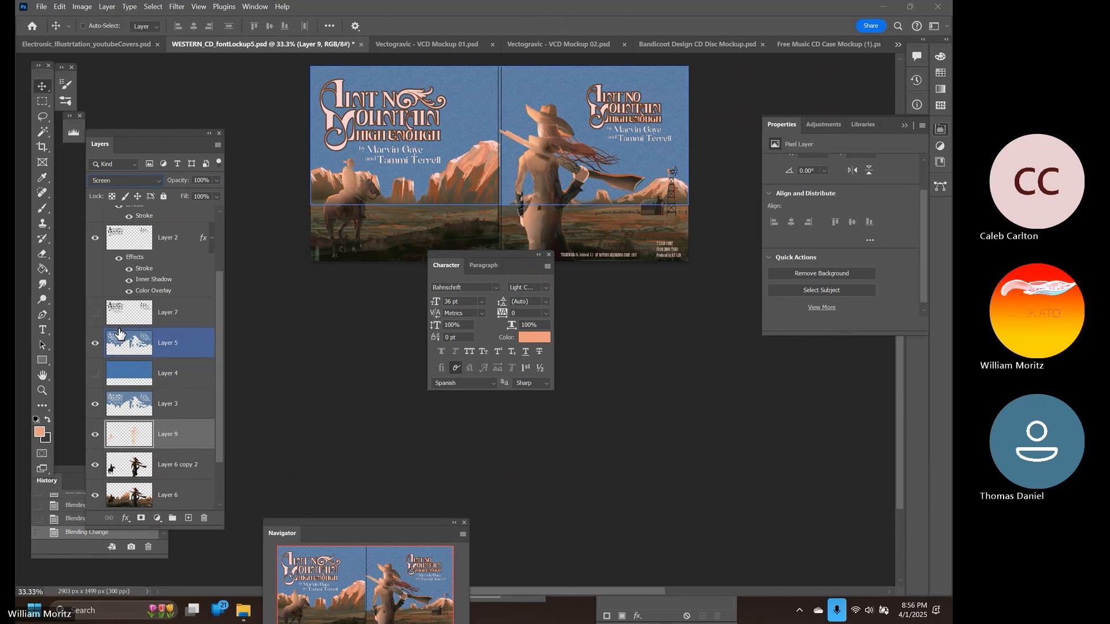
pyautogui.press('Down')
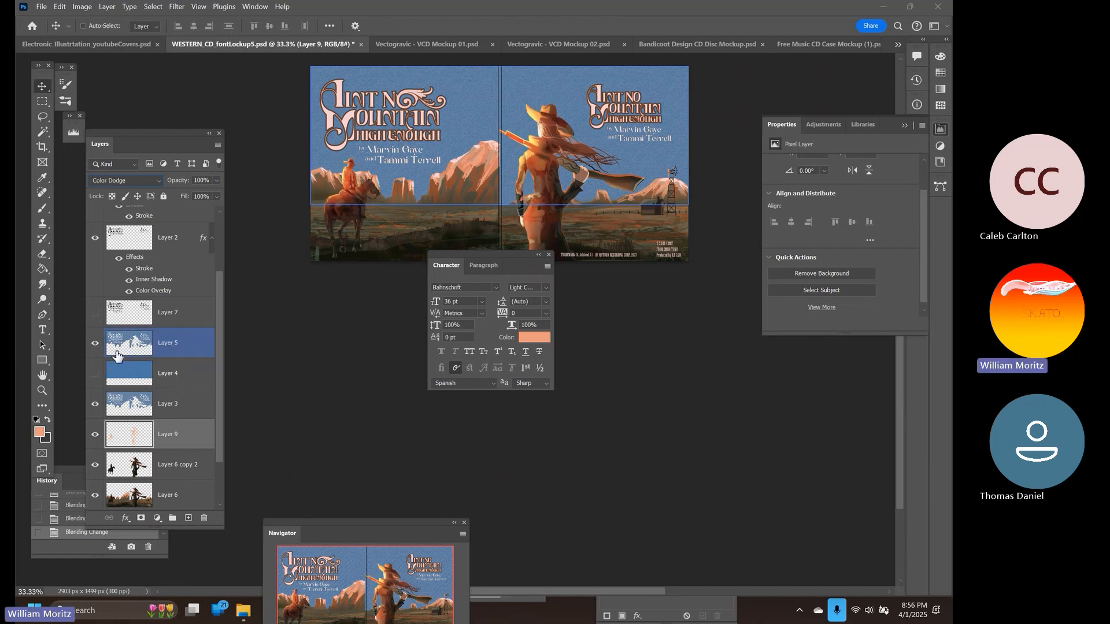
pyautogui.press('Down')
pyautogui.press('Down')
pyautogui.press('Down')
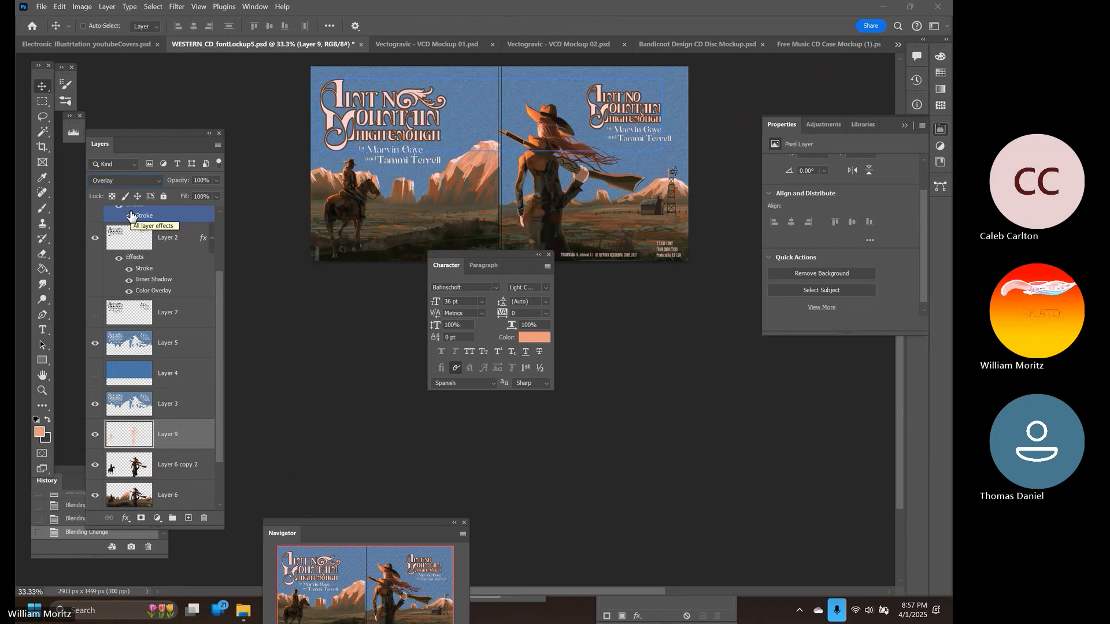
pyautogui.press('Down')
pyautogui.press('Down')
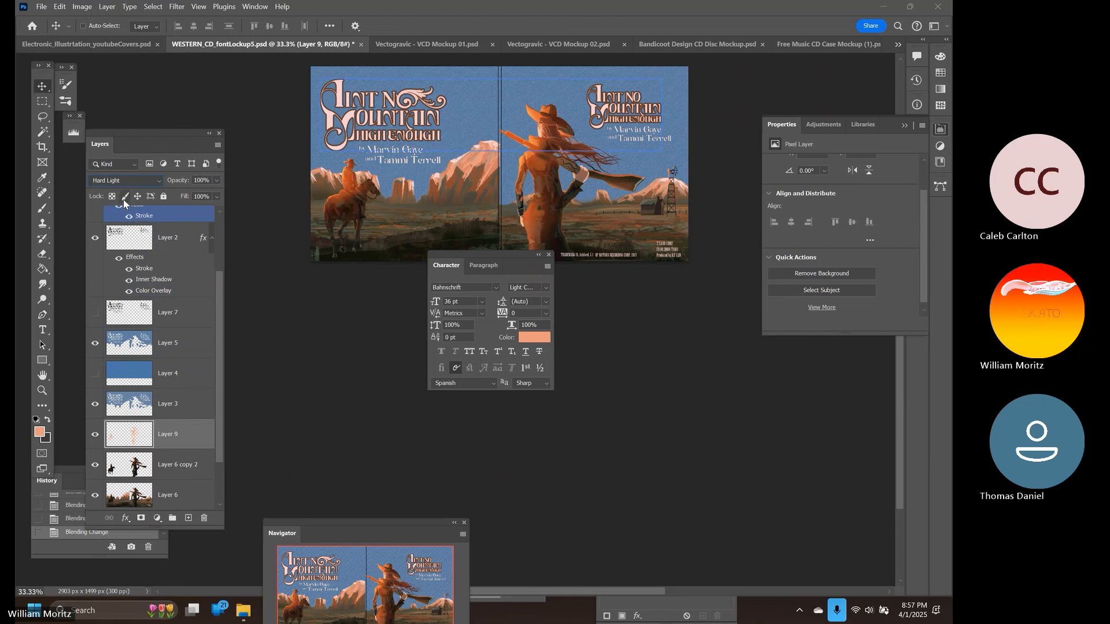
pyautogui.click(216, 180)
pyautogui.moveTo(197, 198); pyautogui.dragTo(191, 198)
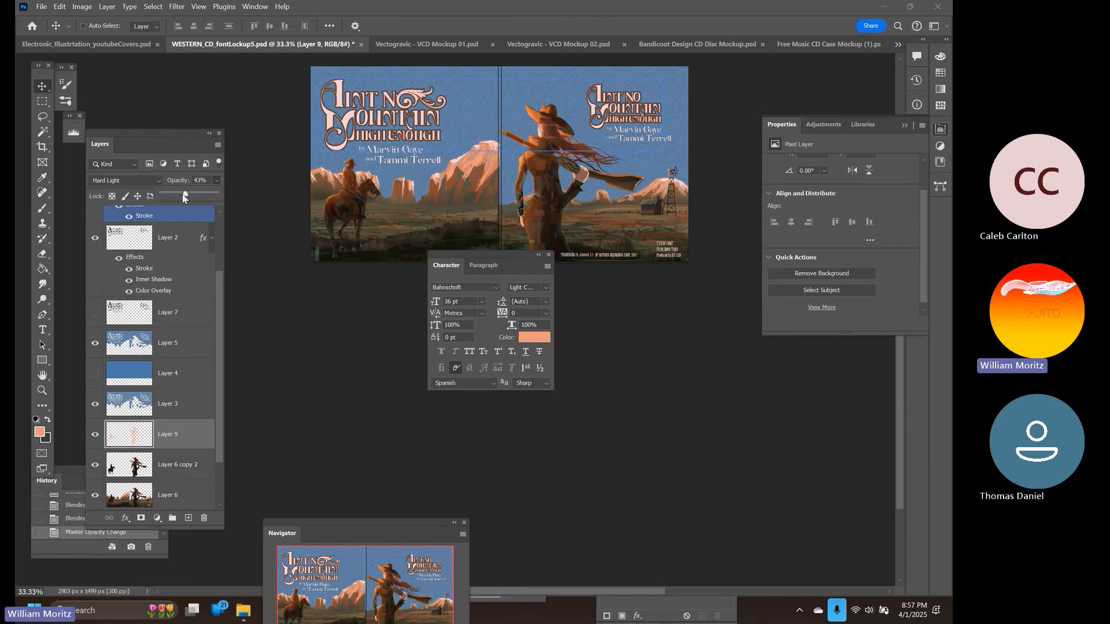
# Erase part of Layer 9's peach paint around the gunslinger's lowered hand and legs at 34% opacity
pyautogui.click(42, 101)
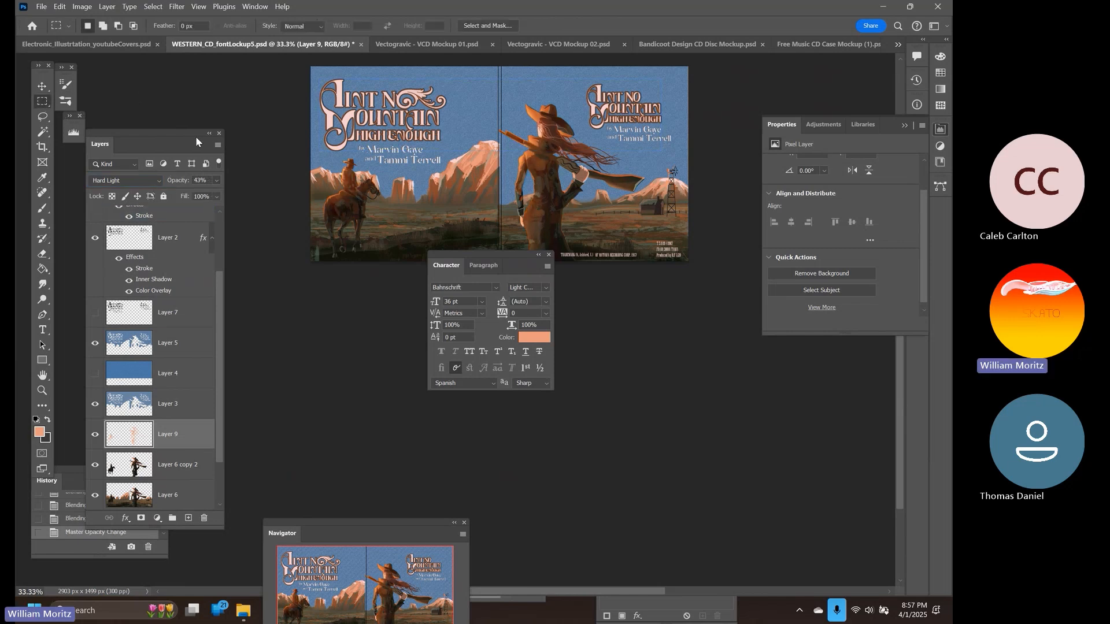
pyautogui.press('e')
pyautogui.click(510, 218)
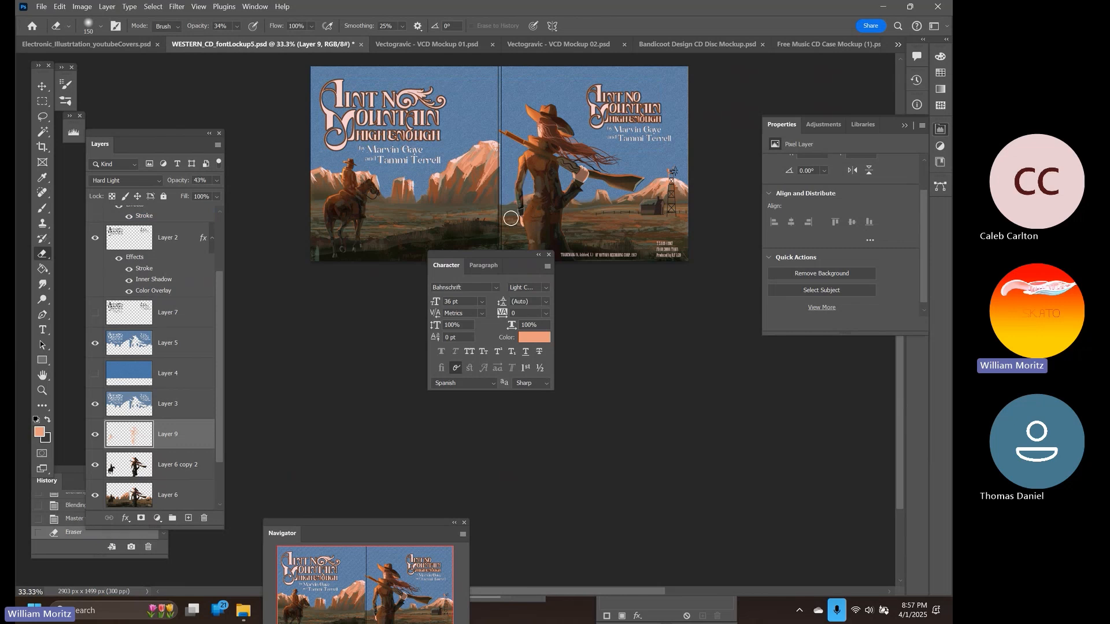
pyautogui.click(514, 224)
pyautogui.click(541, 248)
pyautogui.scroll(-2, 542, 175)
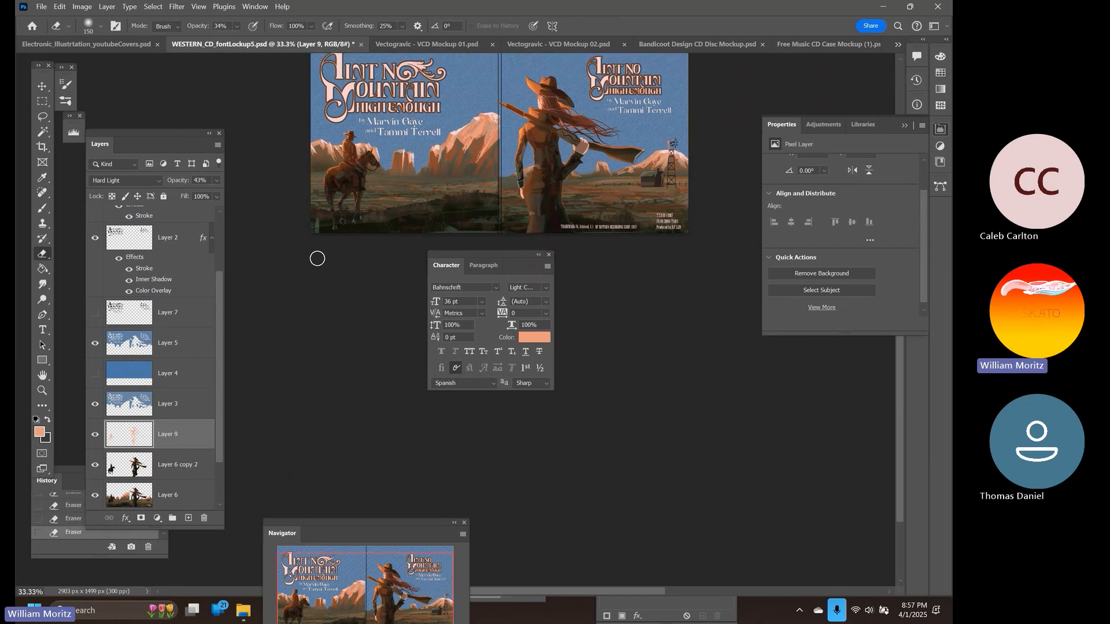
# Load Layer 6's outline as a selection and add a new layer directly above Layer 6
pyautogui.press('i')
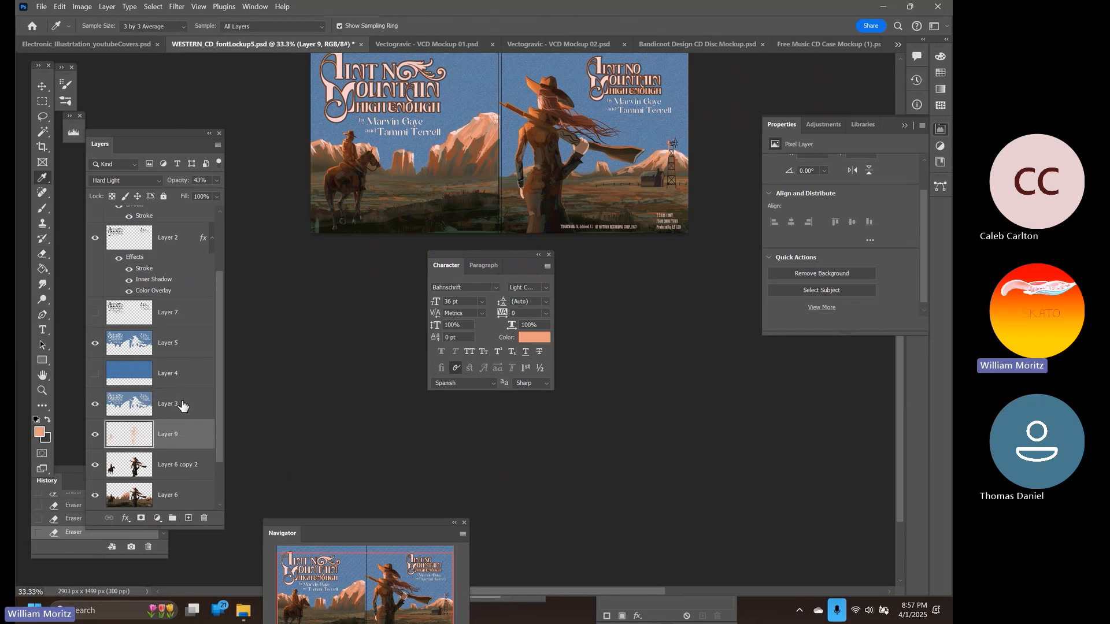
pyautogui.click(171, 489)
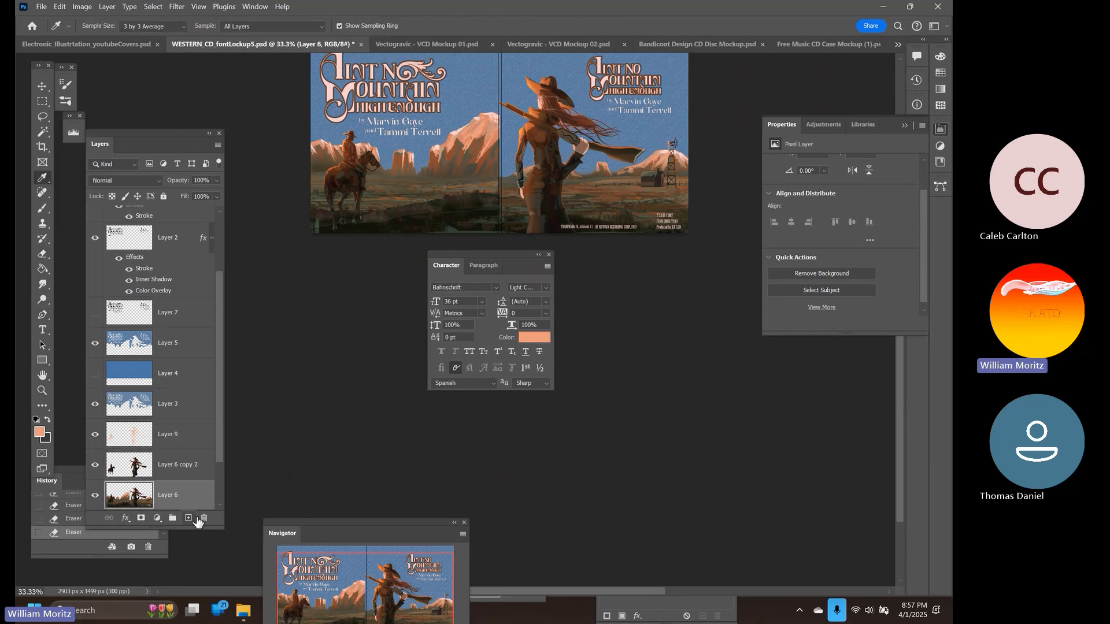
pyautogui.keyDown('ctrl'); pyautogui.click(132, 498); pyautogui.keyUp('ctrl')
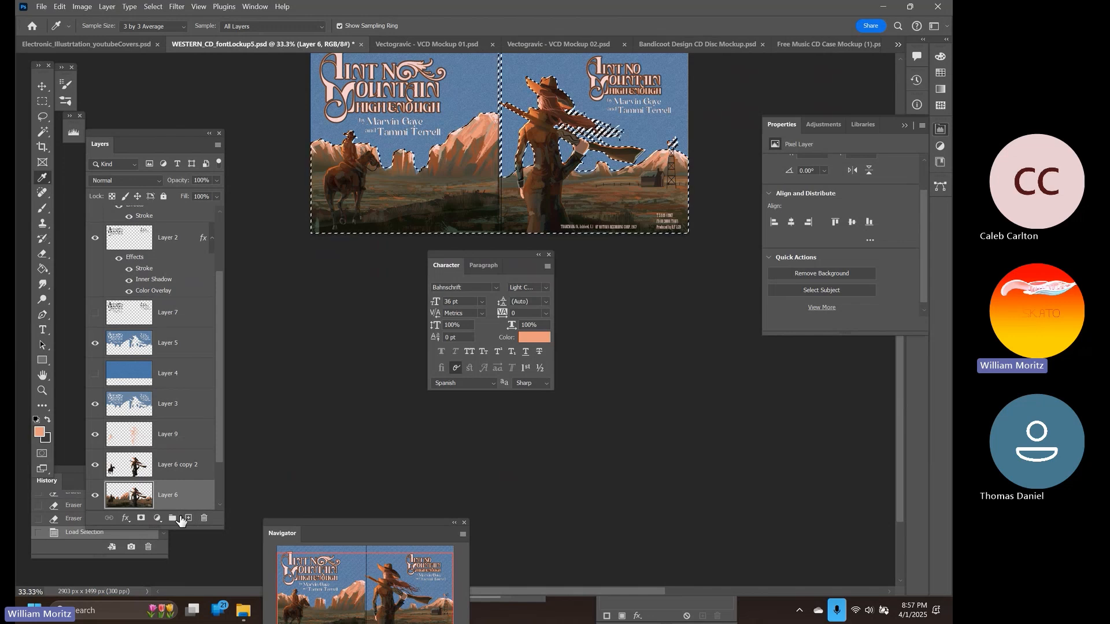
pyautogui.click(187, 517)
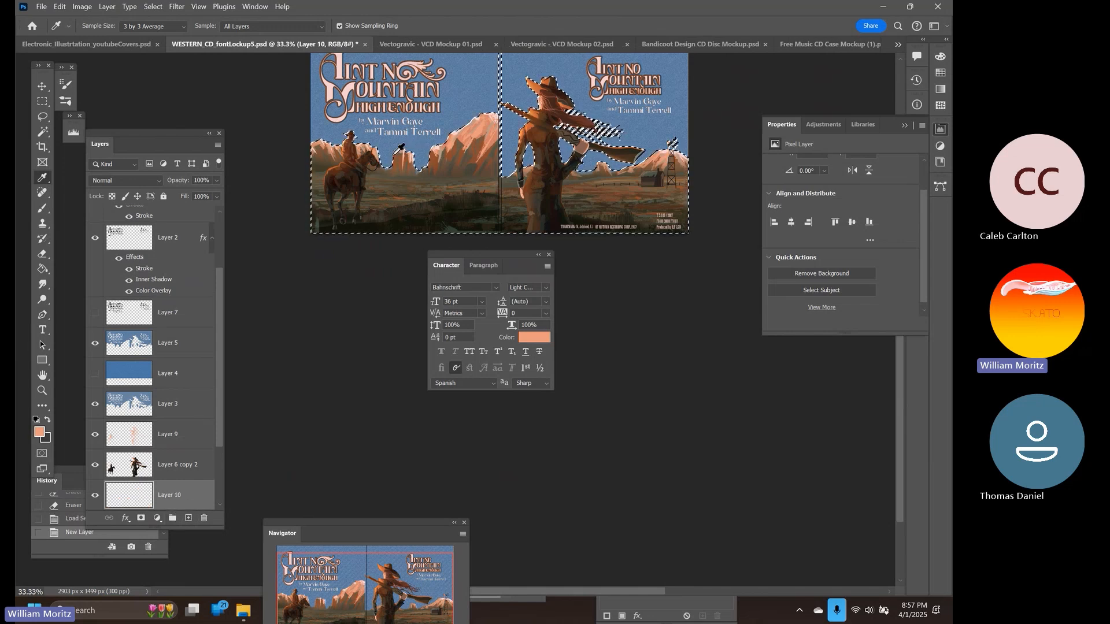
# Try painting a faint peach haze over the desert around the horse with a 500-pixel brush at 17% opacity
pyautogui.press('b')
pyautogui.press(']')
pyautogui.press(']')
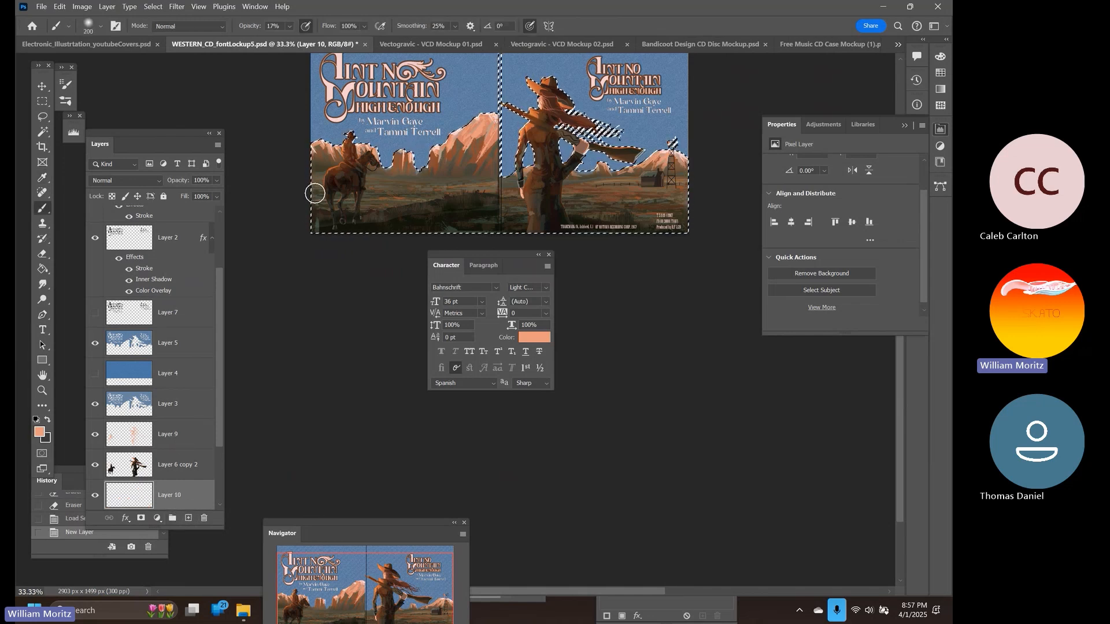
pyautogui.press(']')
pyautogui.press(']')
pyautogui.press(']')
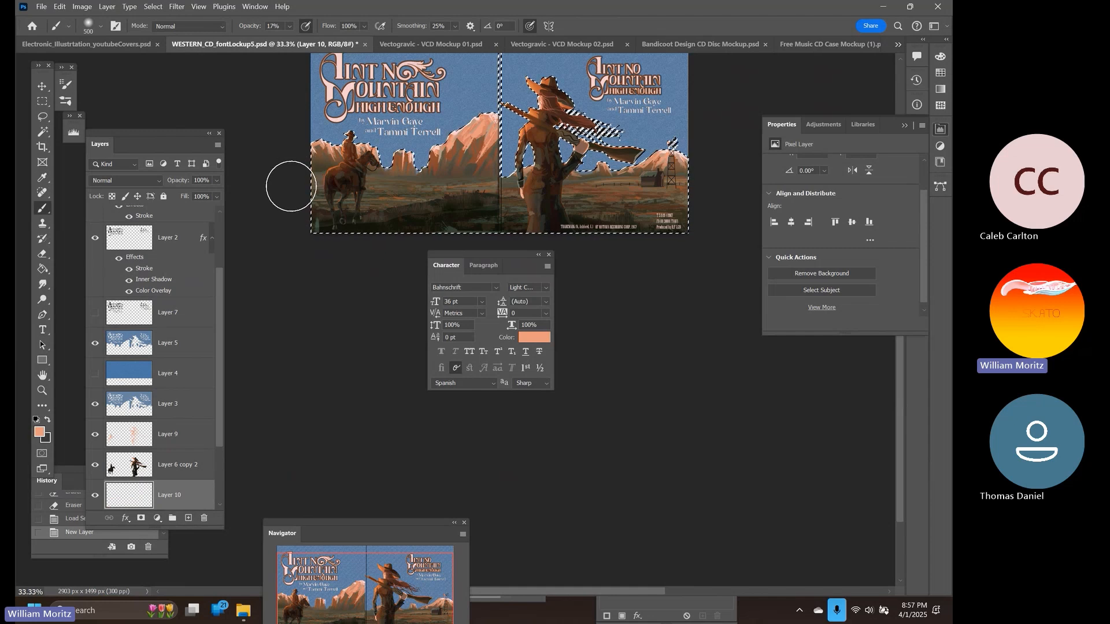
pyautogui.moveTo(290, 185); pyautogui.dragTo(388, 200)
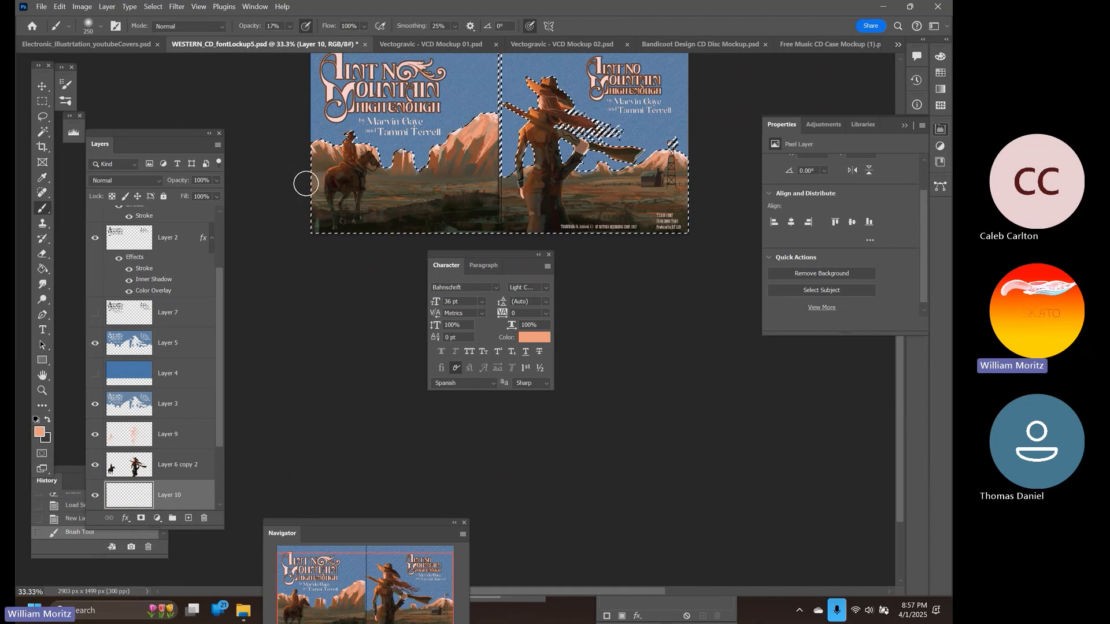
# Set the brush opacity to 100%, paint a trial stroke beside the horse, and cut the selected pixels from Layer 10
pyautogui.click(290, 27)
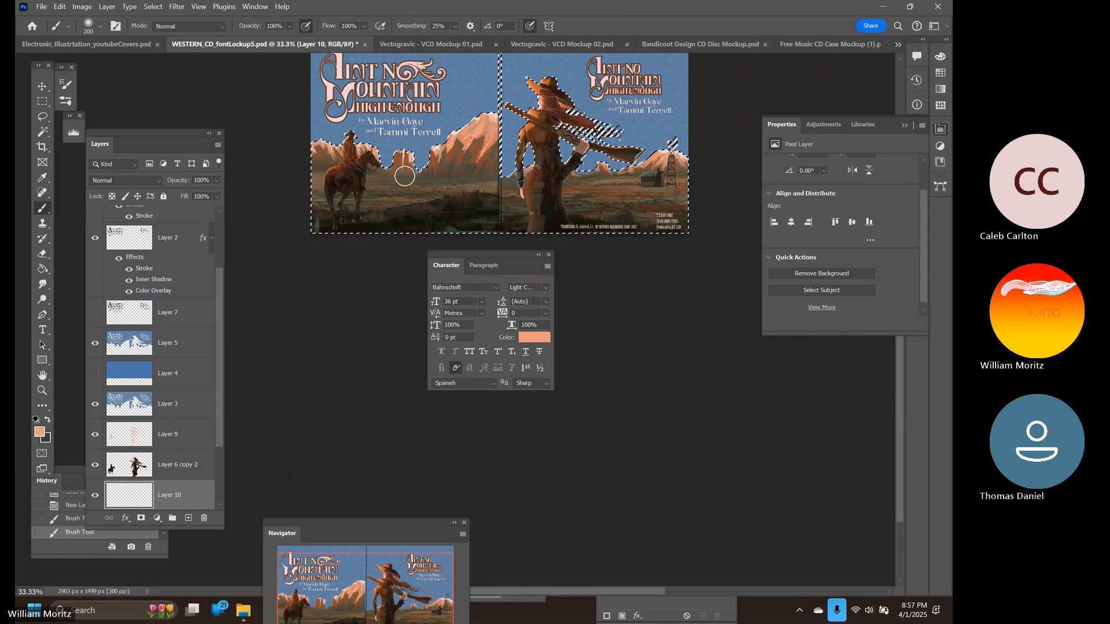
pyautogui.moveTo(405, 183); pyautogui.dragTo(373, 183)
pyautogui.hotkey('ctrl', 'x')
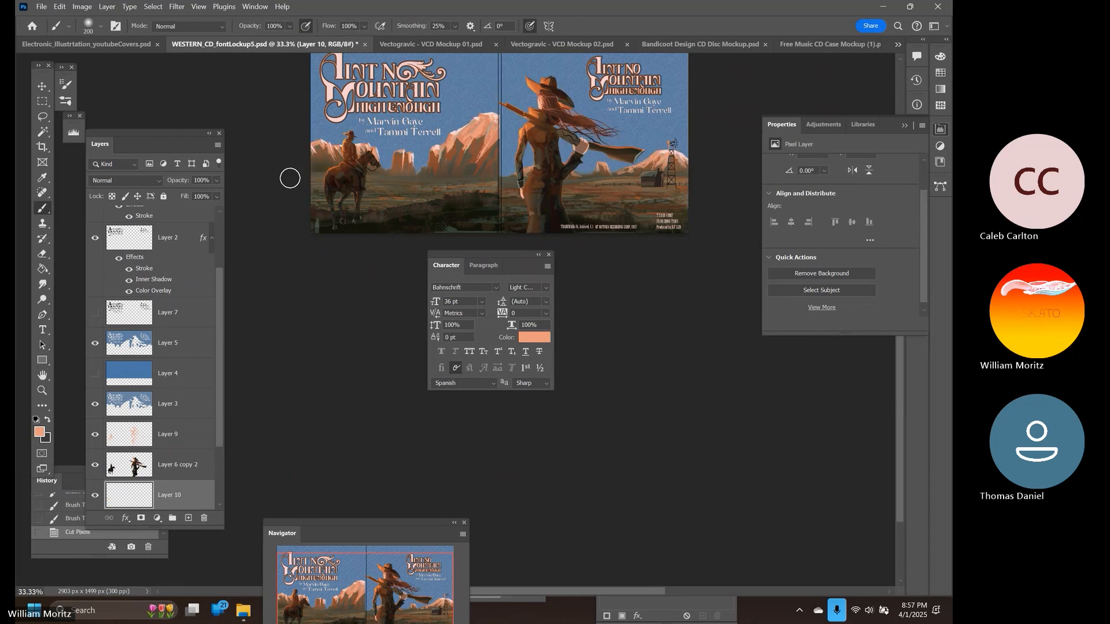
# Paint a soft peach haze on Layer 10 across the desert ground behind the horse, using a 300-pixel brush at 100% opacity
pyautogui.press(']')
pyautogui.press(']')
pyautogui.press(']')
pyautogui.press(']')
pyautogui.moveTo(278, 191); pyautogui.dragTo(293, 197)
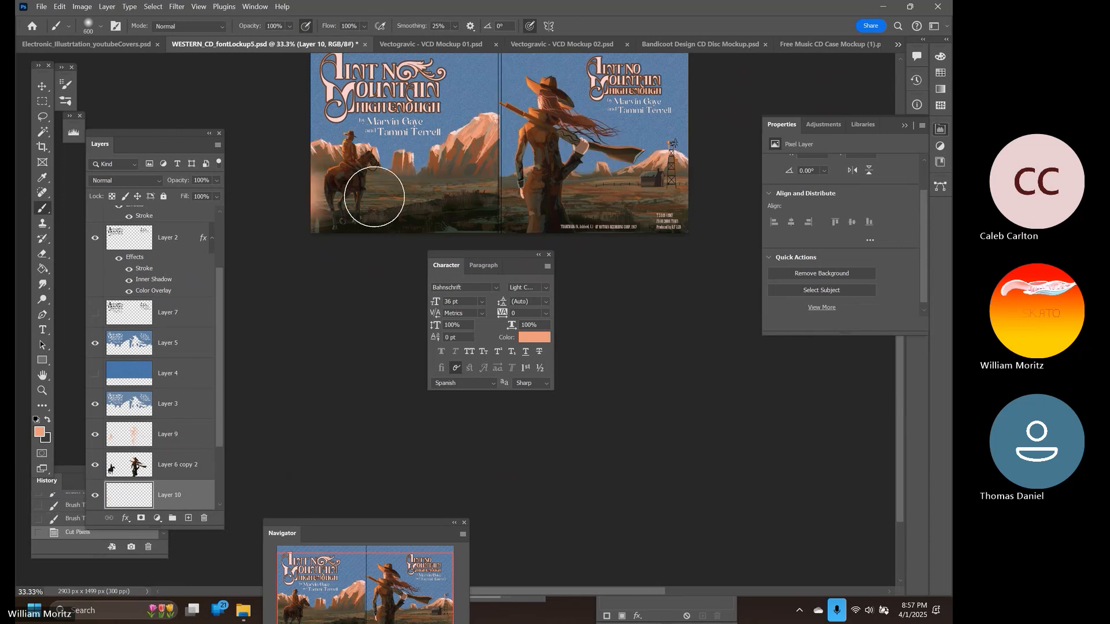
pyautogui.press('[')
pyautogui.press('[')
pyautogui.press('[')
pyautogui.click(306, 182)
pyautogui.moveTo(407, 193); pyautogui.dragTo(373, 188)
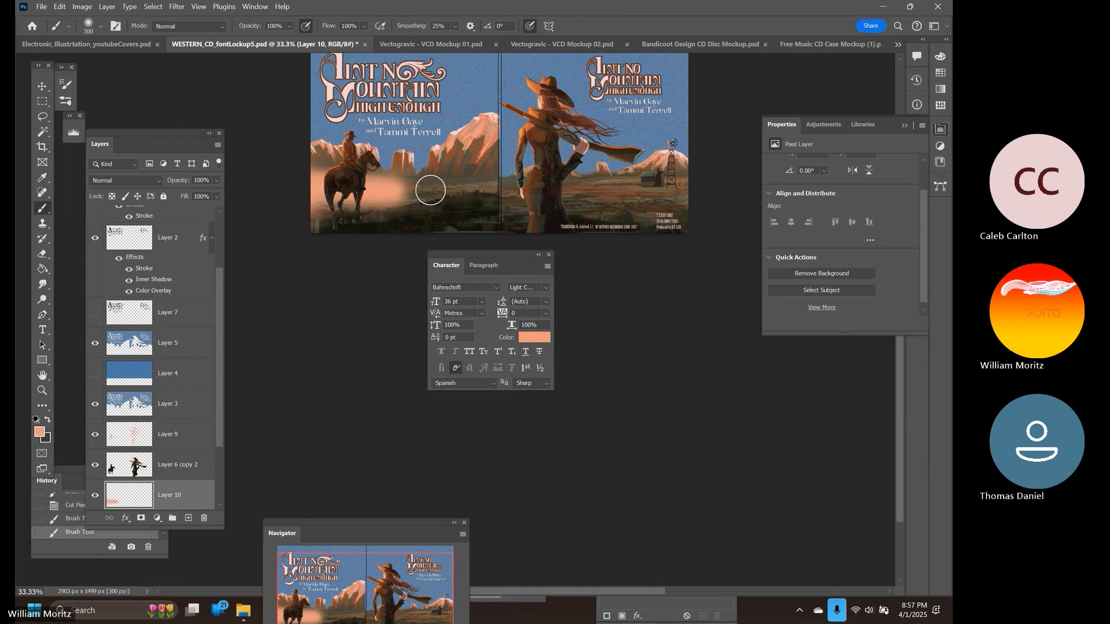
# Paint peach haze over the desert on both sides of the standing figure and erase lightly along the foreground at 34% opacity
pyautogui.click(495, 184)
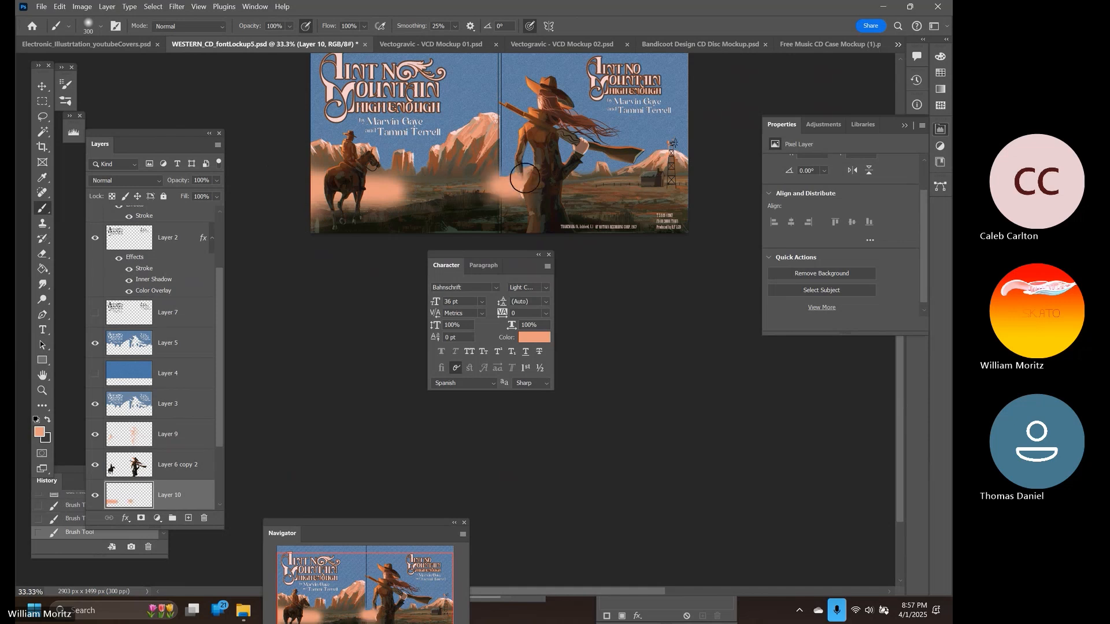
pyautogui.moveTo(513, 186); pyautogui.dragTo(595, 188)
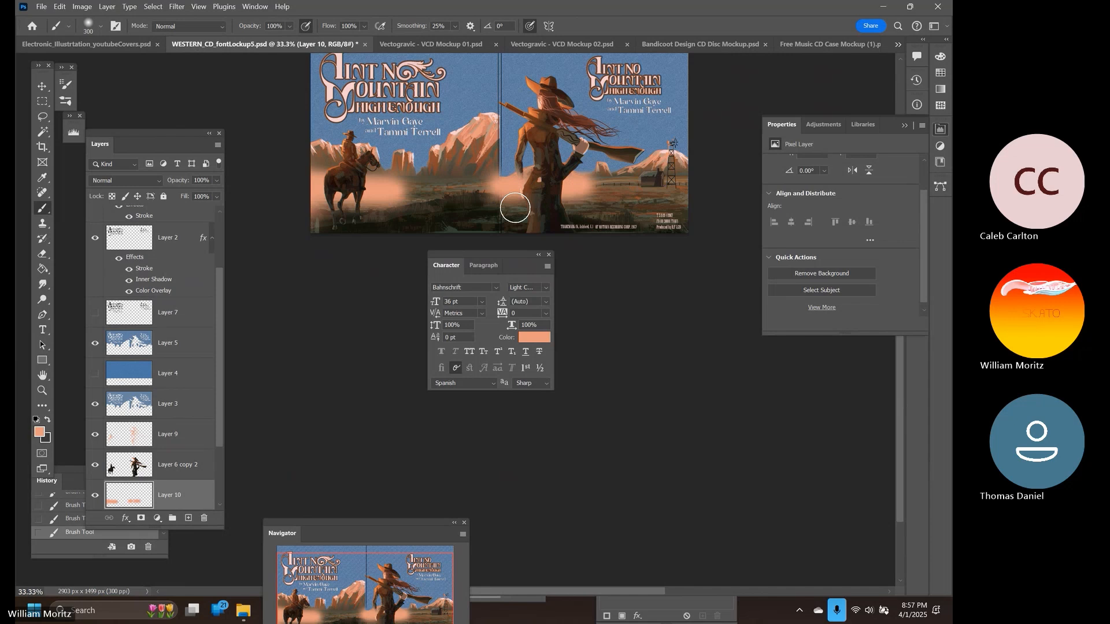
pyautogui.press('e')
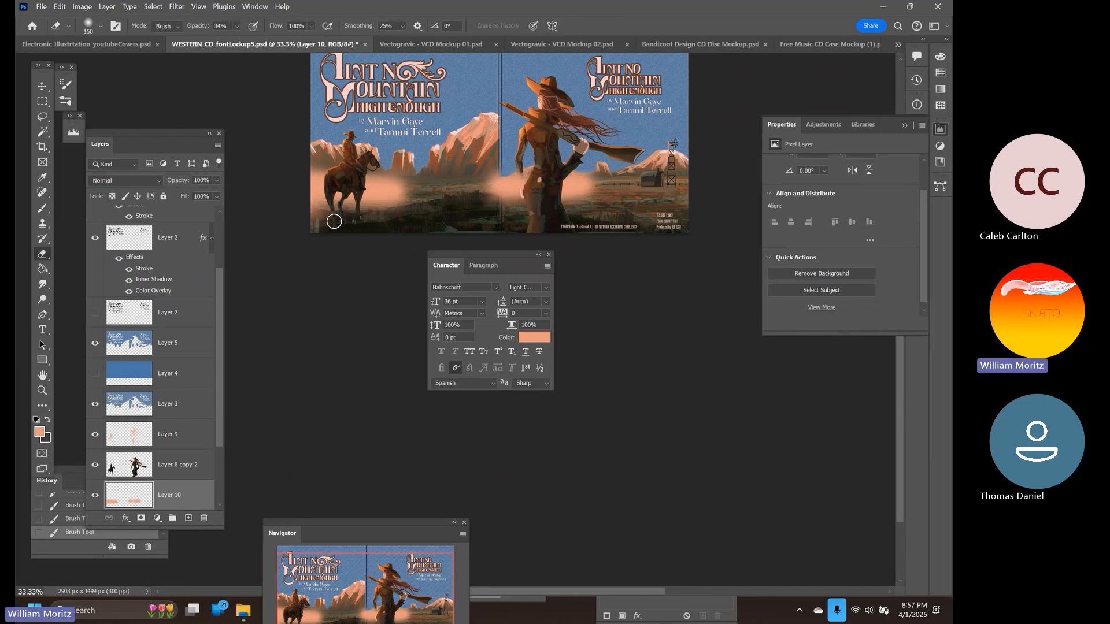
pyautogui.moveTo(335, 221)
pyautogui.mouseDown()
pyautogui.moveTo(293, 216)
pyautogui.moveTo(348, 220)
pyautogui.mouseUp()
pyautogui.moveTo(278, 220); pyautogui.dragTo(411, 218)
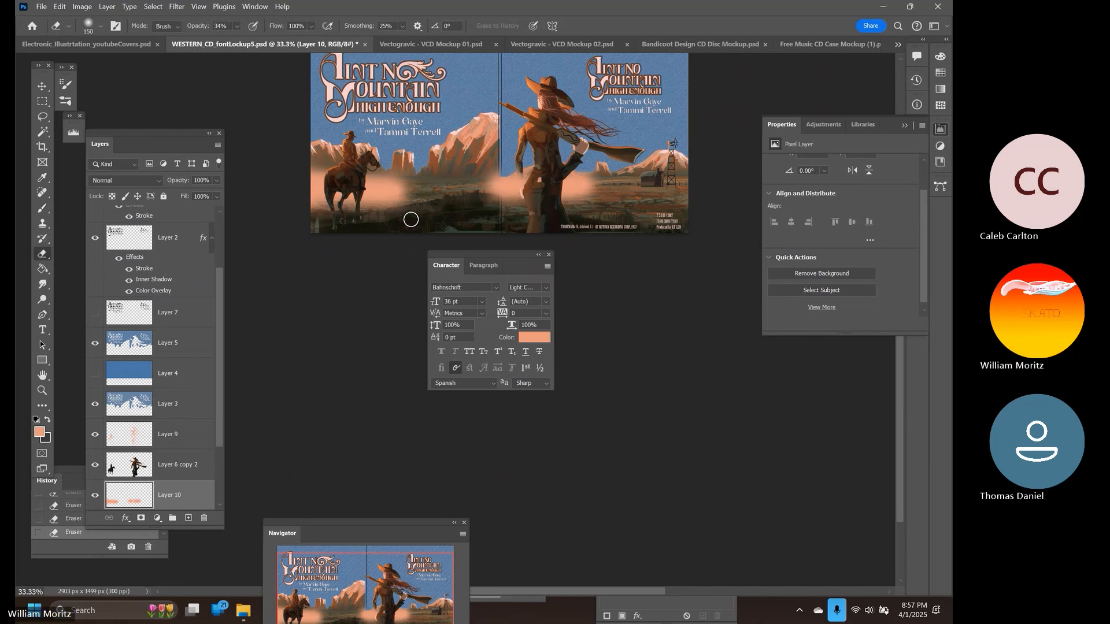
# Smudge Layer 10's haze outward across the desert ground with a 500-pixel brush at 61% strength
pyautogui.click(42, 284)
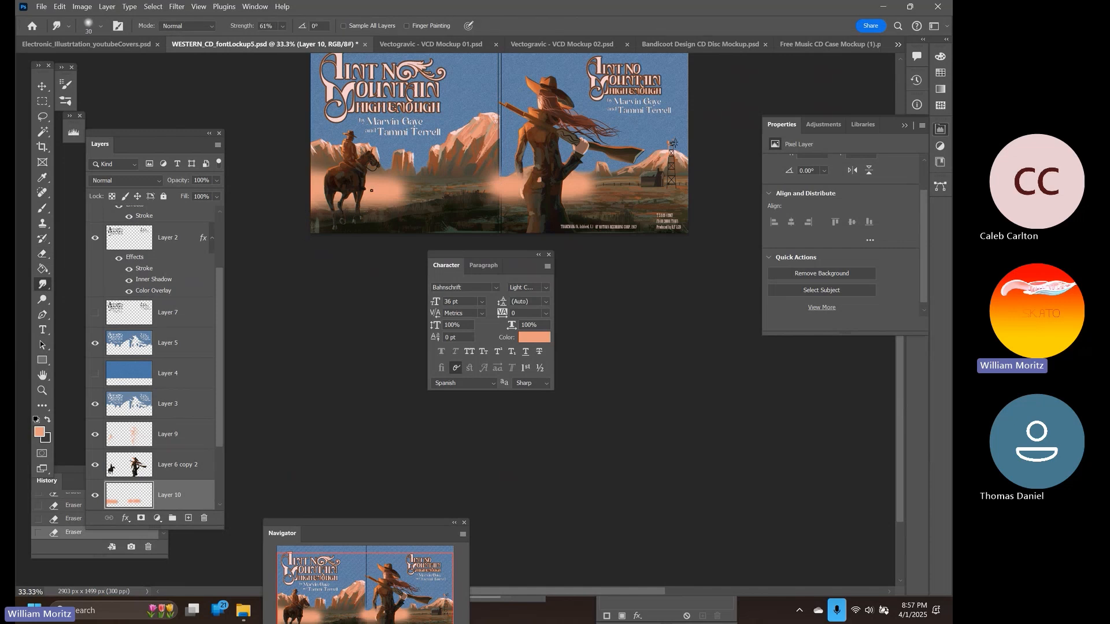
pyautogui.press(']')
pyautogui.press(']')
pyautogui.press(']')
pyautogui.press(']')
pyautogui.press(']')
pyautogui.press('[')
pyautogui.press('[')
pyautogui.press('[')
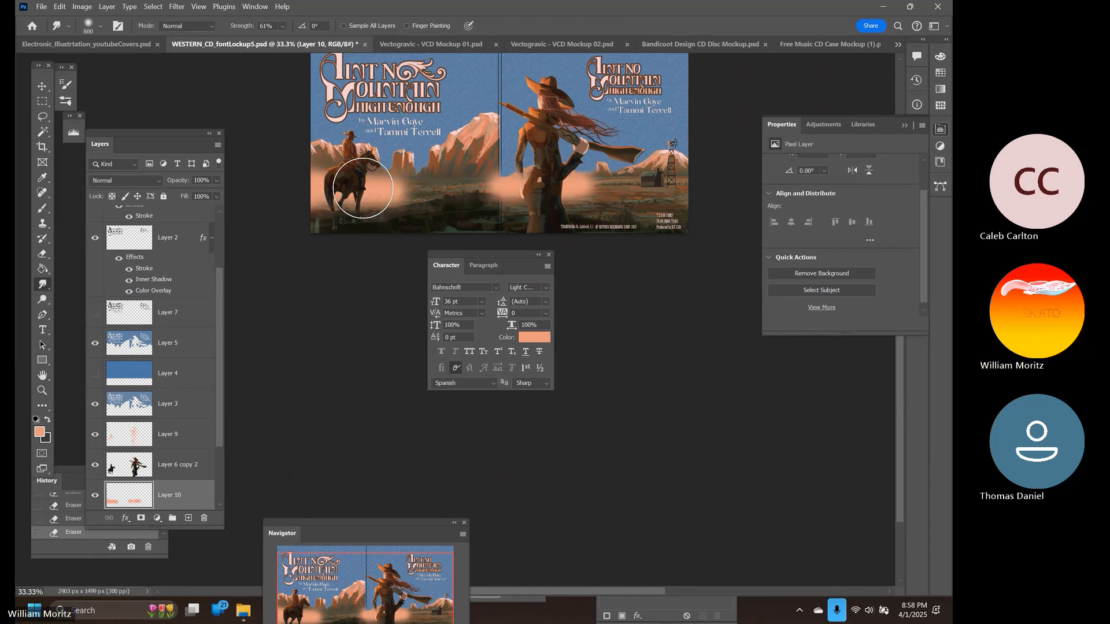
pyautogui.moveTo(424, 190)
pyautogui.mouseDown()
pyautogui.moveTo(488, 186)
pyautogui.moveTo(462, 174)
pyautogui.moveTo(466, 182)
pyautogui.mouseUp()
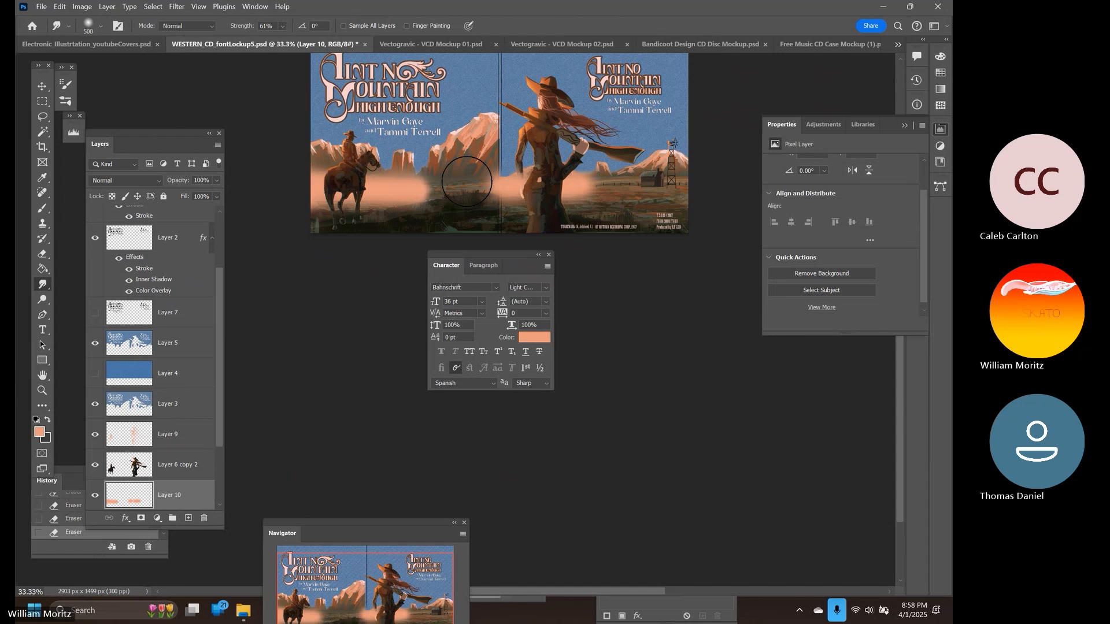
pyautogui.moveTo(467, 181); pyautogui.dragTo(476, 180)
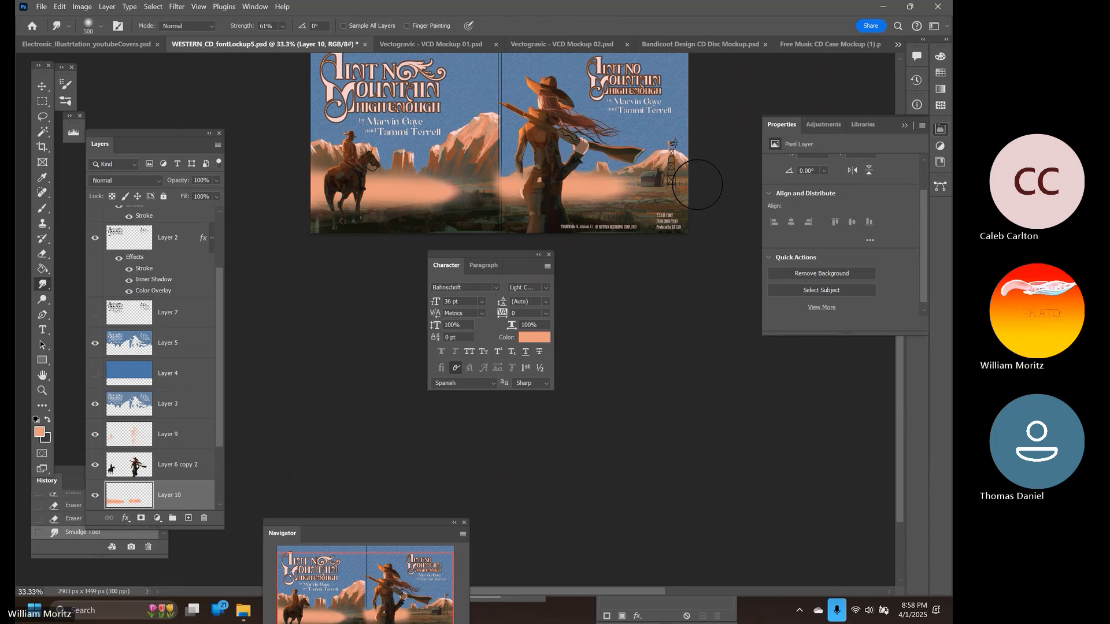
pyautogui.moveTo(697, 184); pyautogui.dragTo(663, 178)
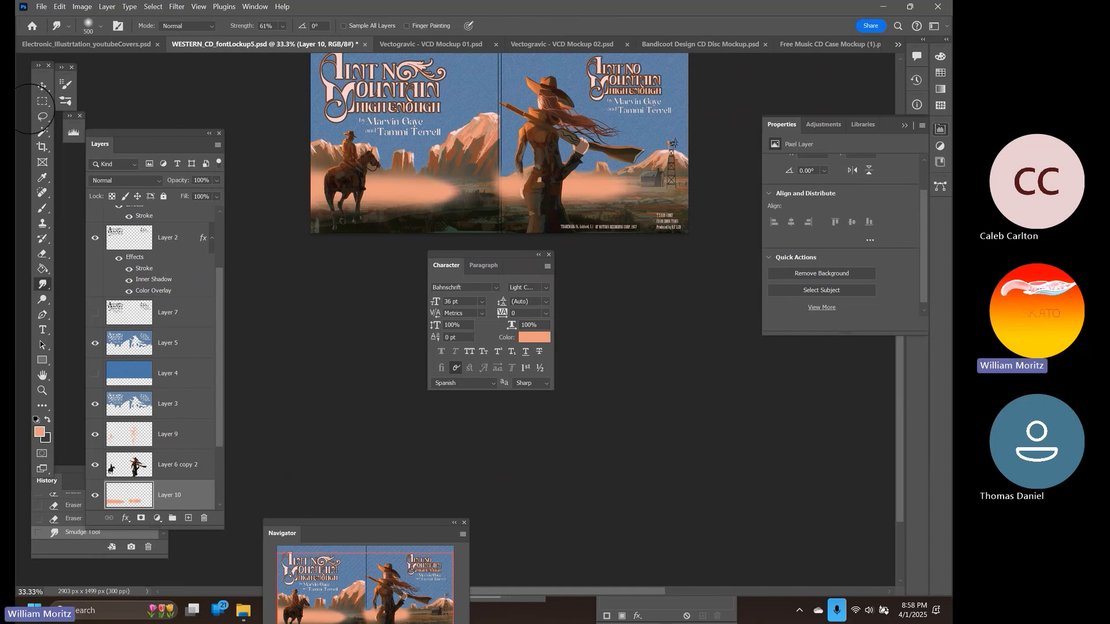
# Try successive blend modes on Layer 10's haze, from Darken through Color Dodge, Overlay and Hard Mix to Luminosity
pyautogui.press('m')
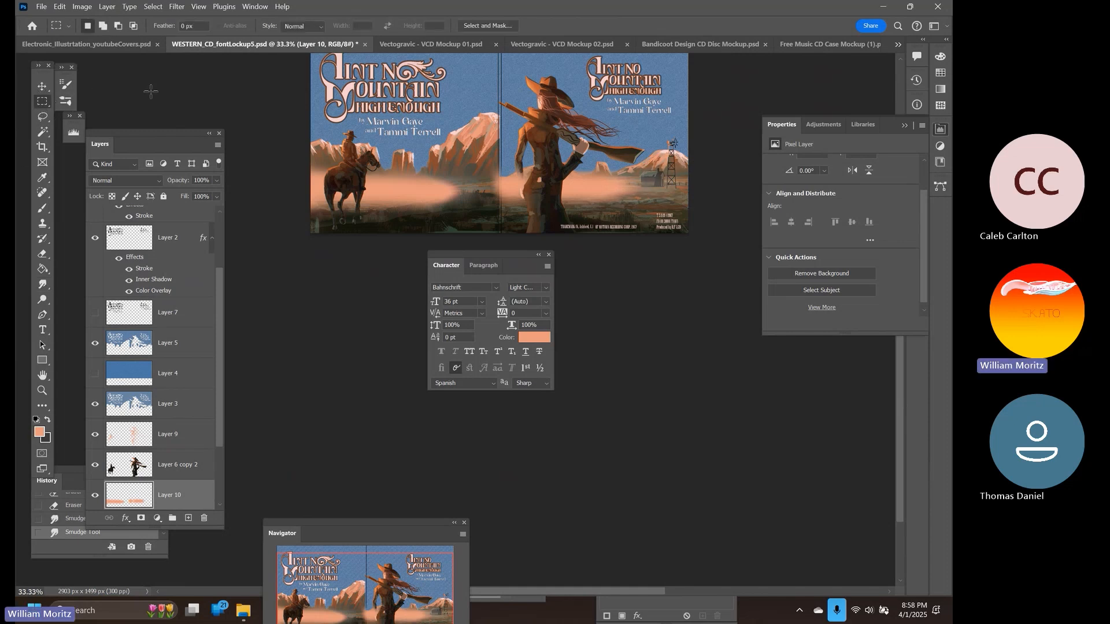
pyautogui.click(133, 184)
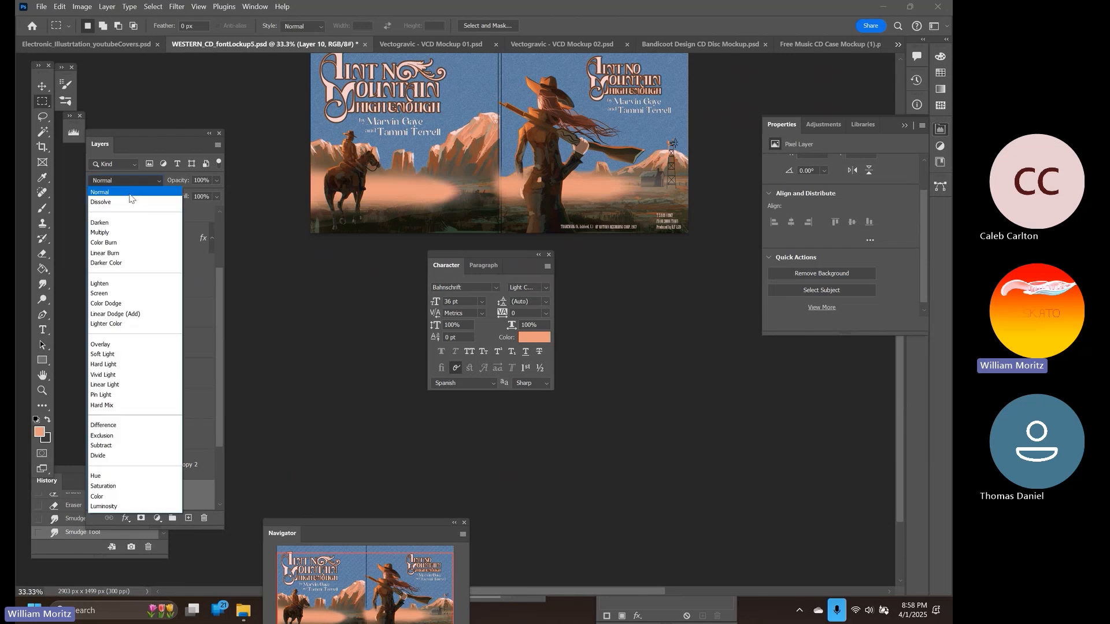
pyautogui.click(37, 279)
pyautogui.press('Down')
pyautogui.press('Down')
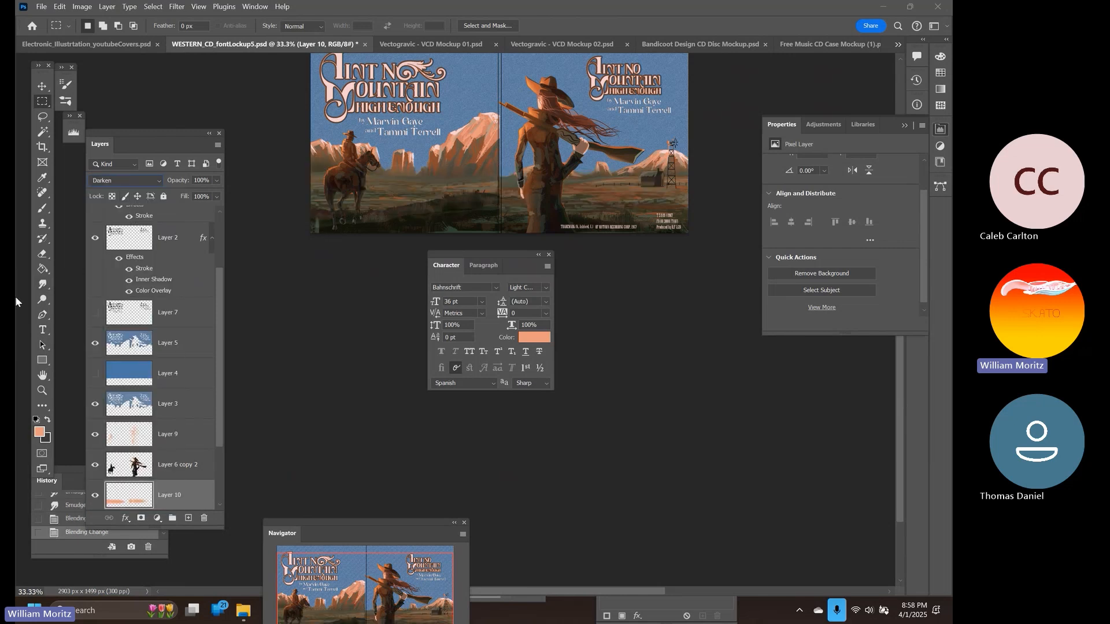
pyautogui.press('Down')
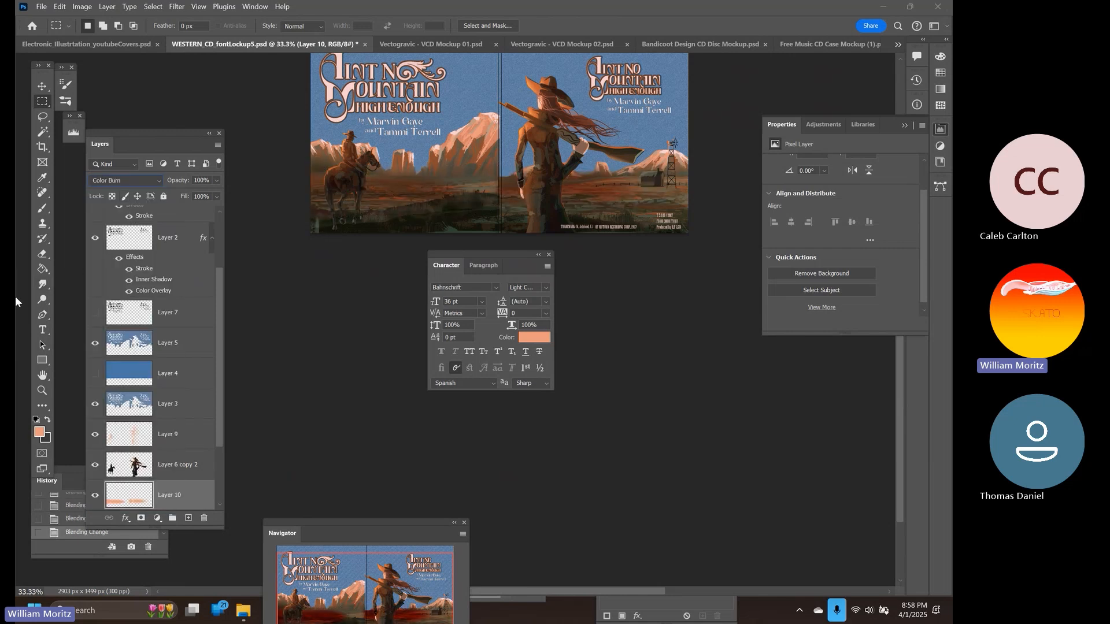
pyautogui.press('Down')
pyautogui.press('Down')
pyautogui.press('Down')
pyautogui.press('Down')
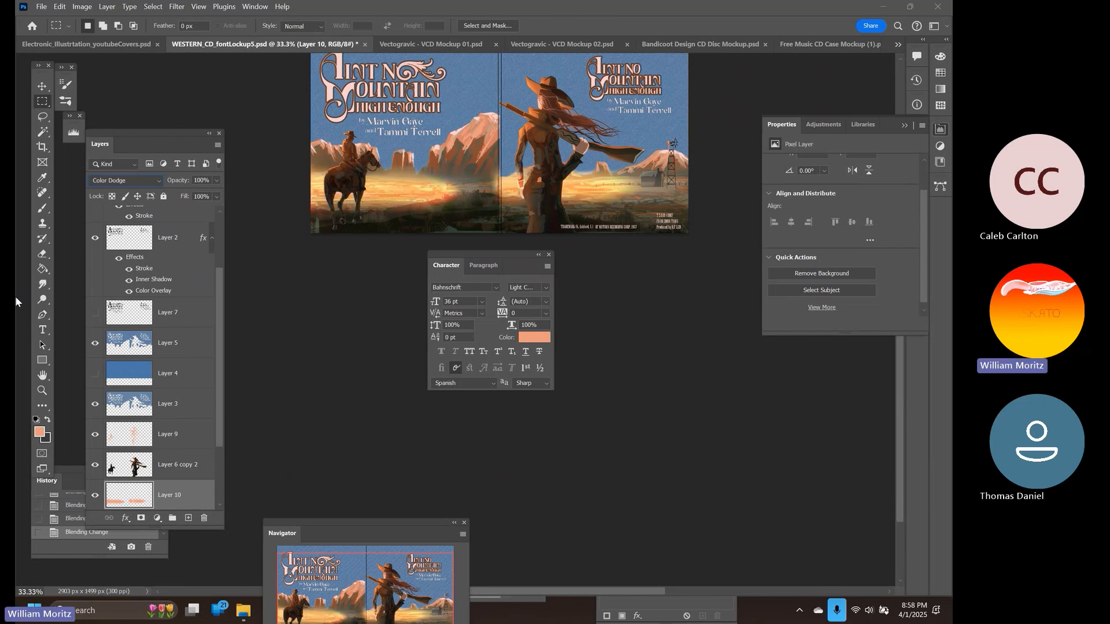
pyautogui.press('Down')
pyautogui.press('Down')
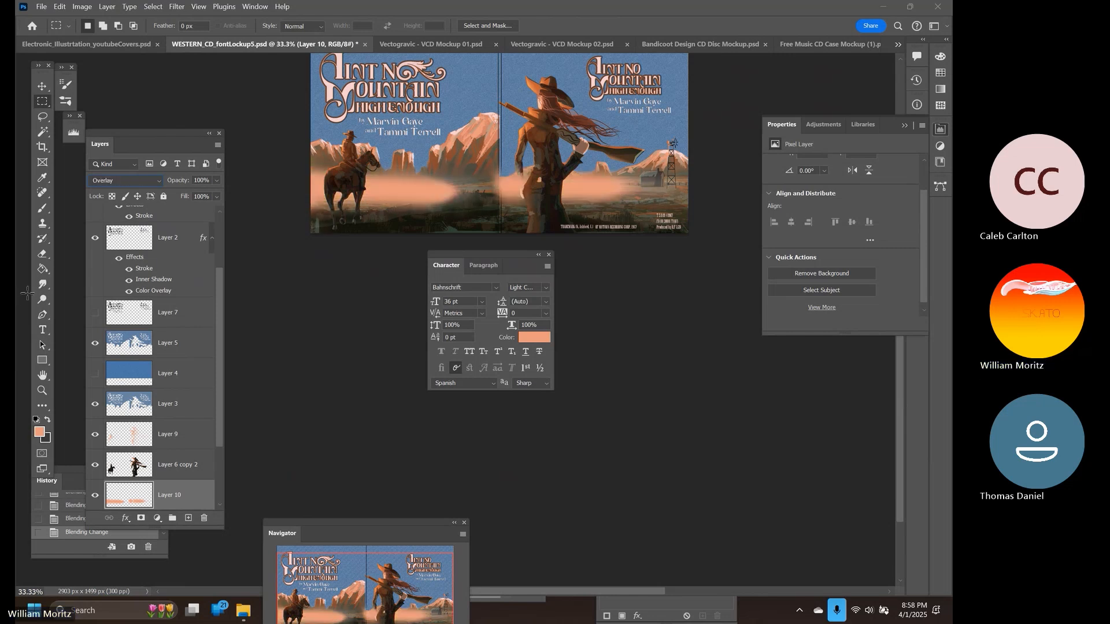
pyautogui.press('Down')
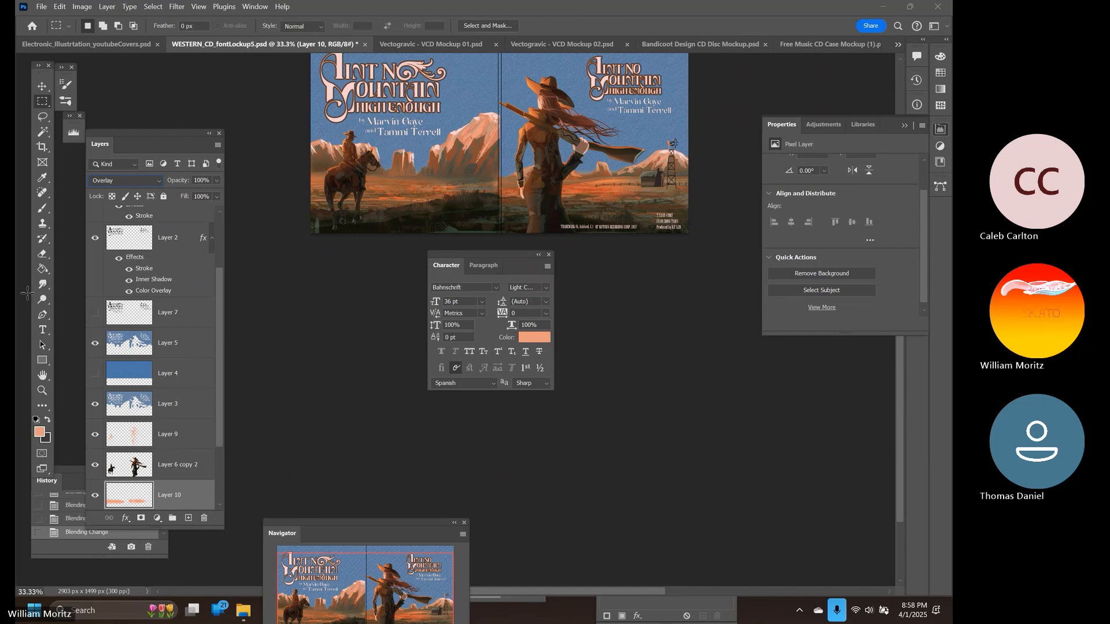
pyautogui.press('Down')
pyautogui.press('Down')
pyautogui.press('Down')
pyautogui.press('Down')
pyautogui.press('Down')
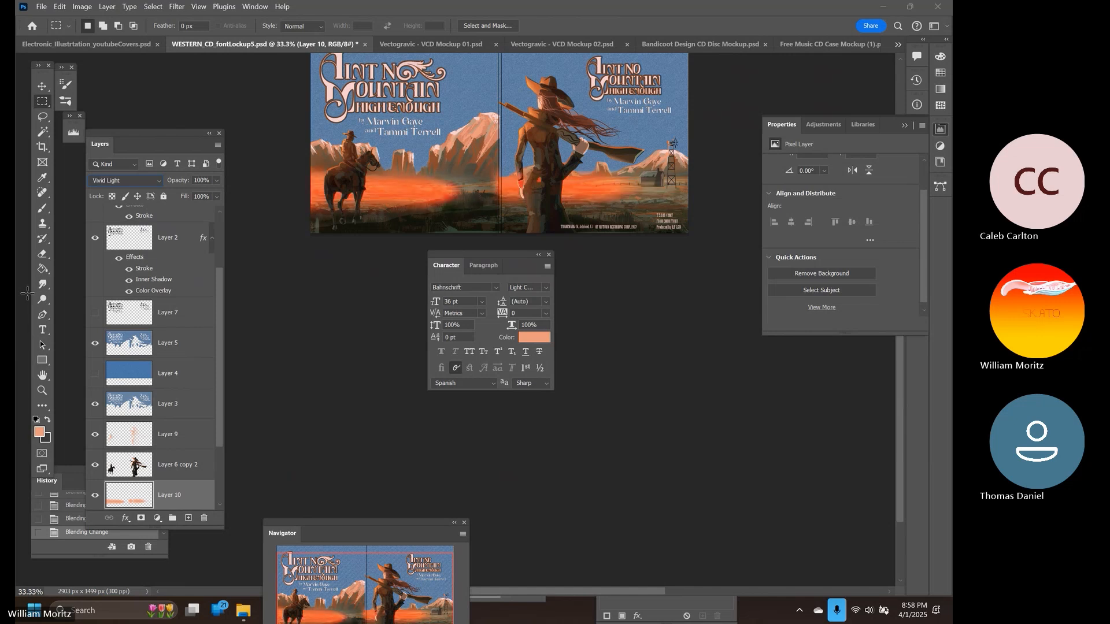
pyautogui.press('Down')
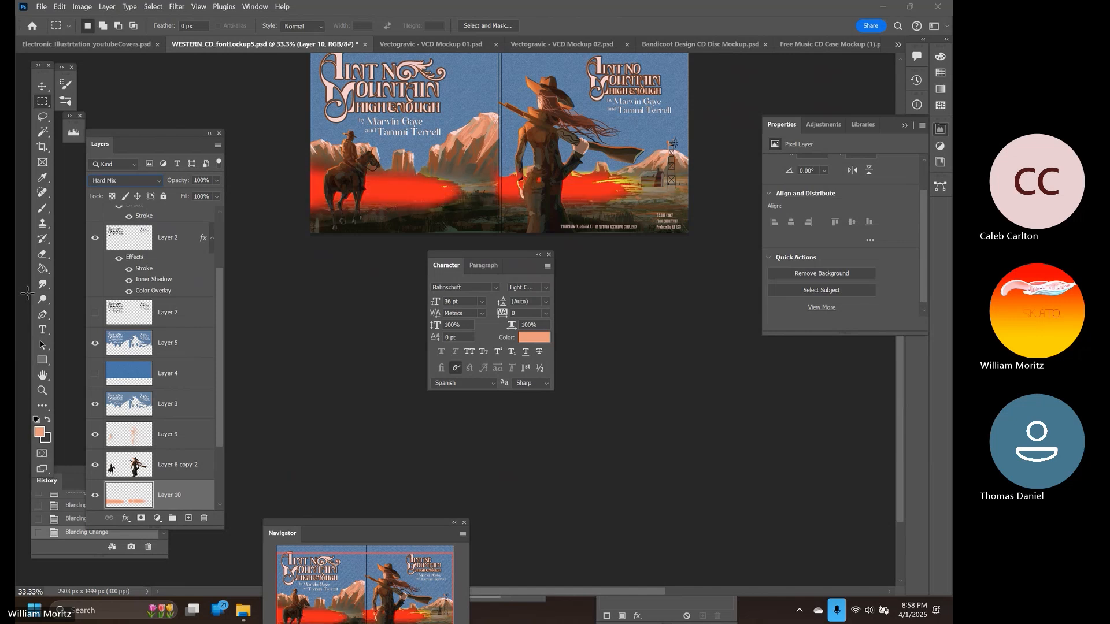
pyautogui.press('Down')
pyautogui.press('Down')
pyautogui.press('Down')
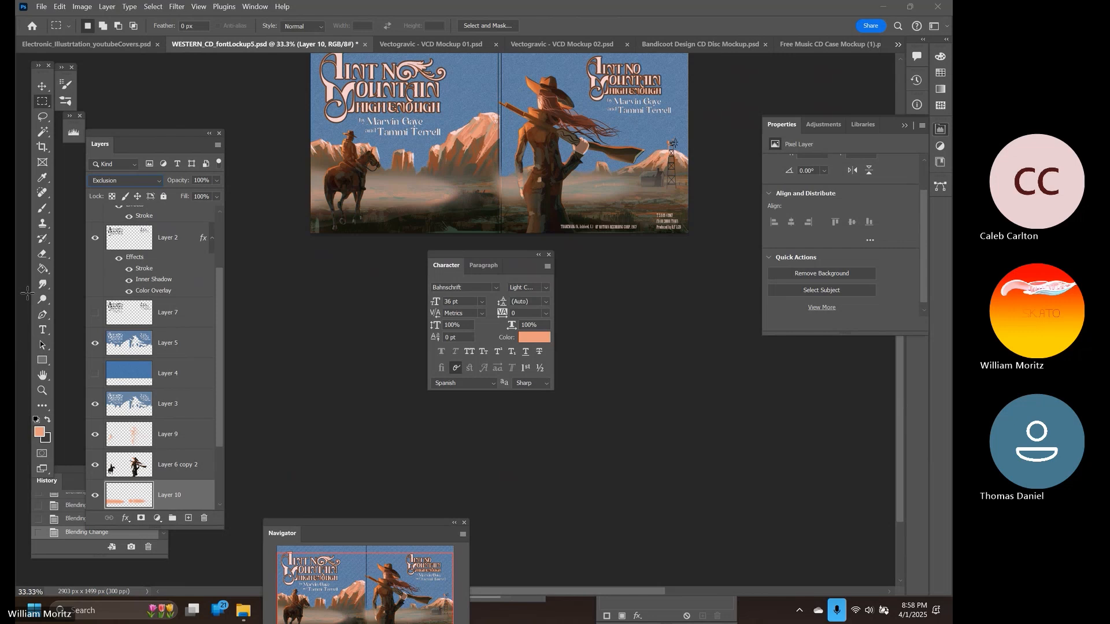
pyautogui.press('Down')
pyautogui.press('Down')
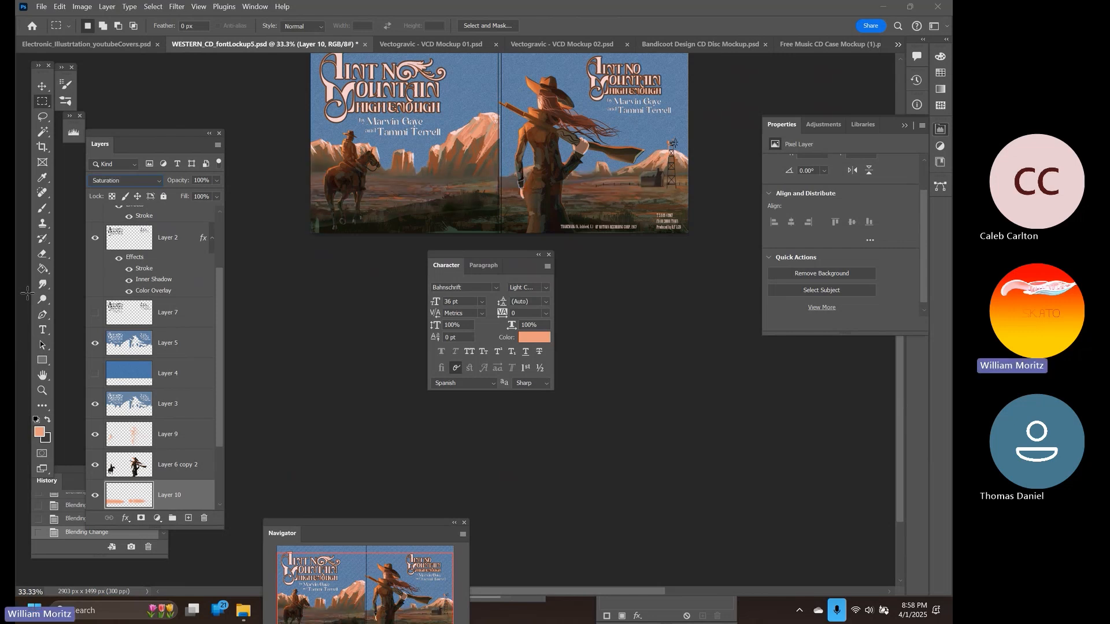
pyautogui.press('Down')
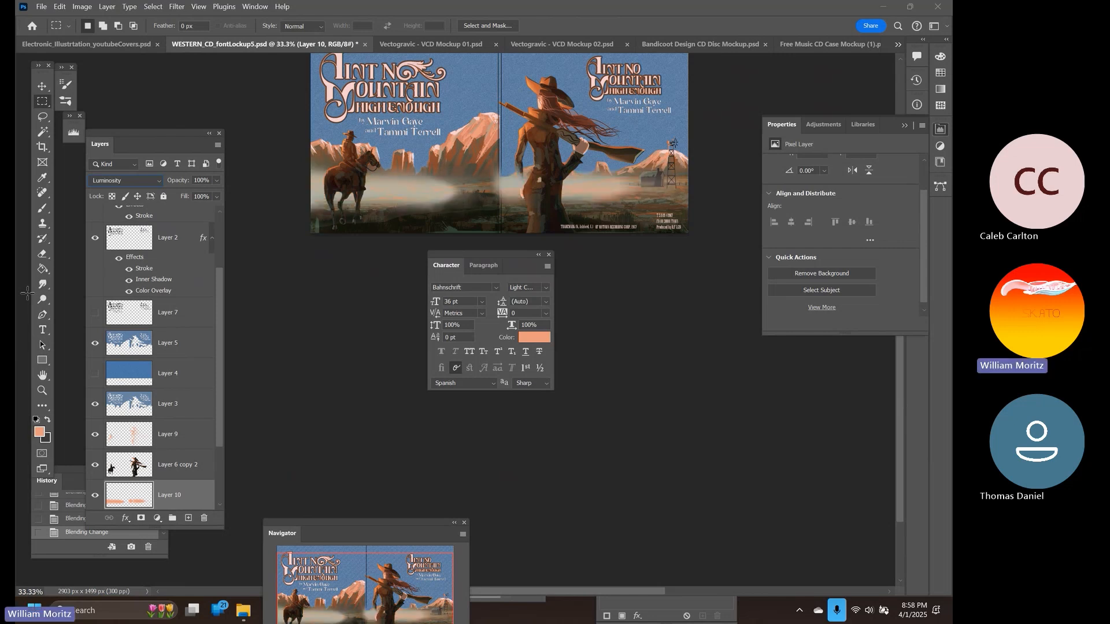
# Set Layer 10's blend mode to Soft Light
pyautogui.press('Up')
pyautogui.press('Up')
pyautogui.press('Up')
pyautogui.press('Up')
pyautogui.press('Up')
pyautogui.press('Up')
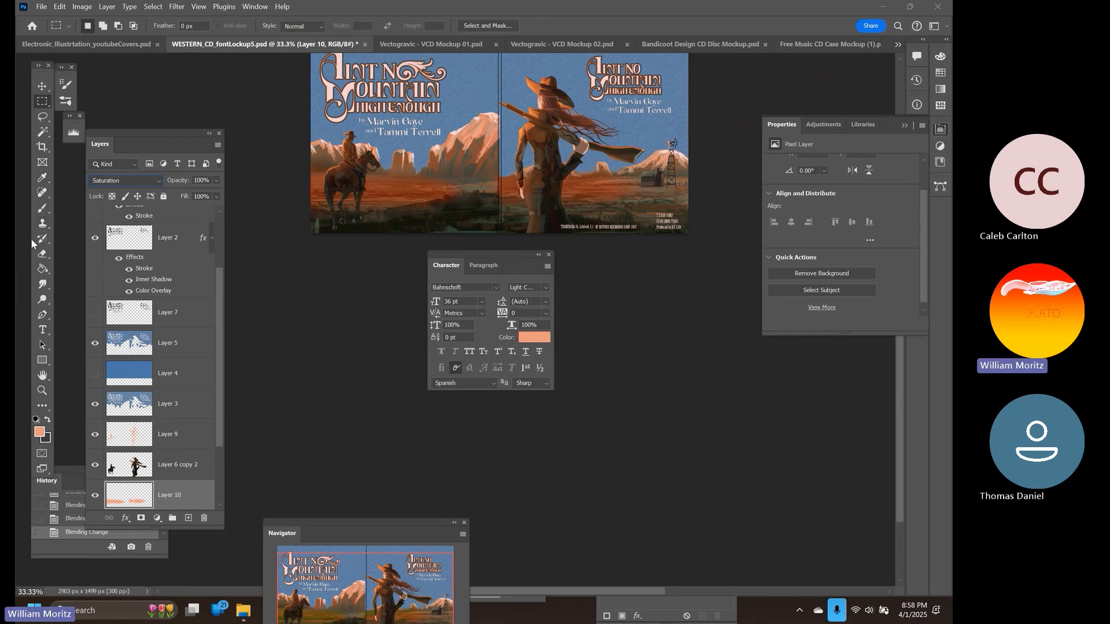
pyautogui.press('Up')
pyautogui.press('Up')
pyautogui.press('Up')
pyautogui.press('Up')
pyautogui.press('Up')
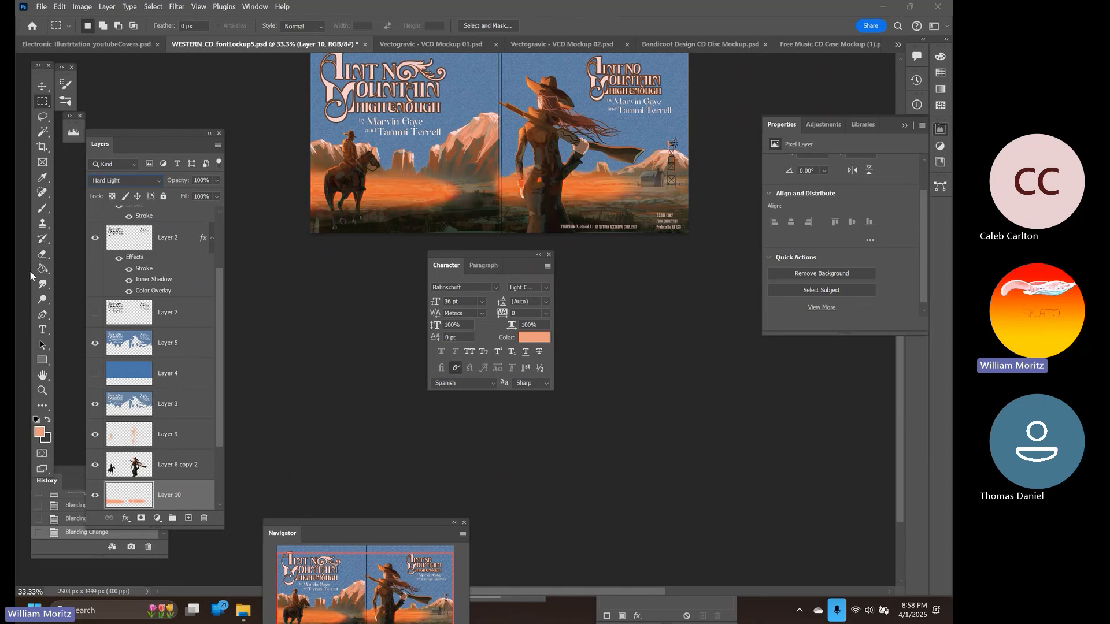
pyautogui.press('Up')
pyautogui.press('Up')
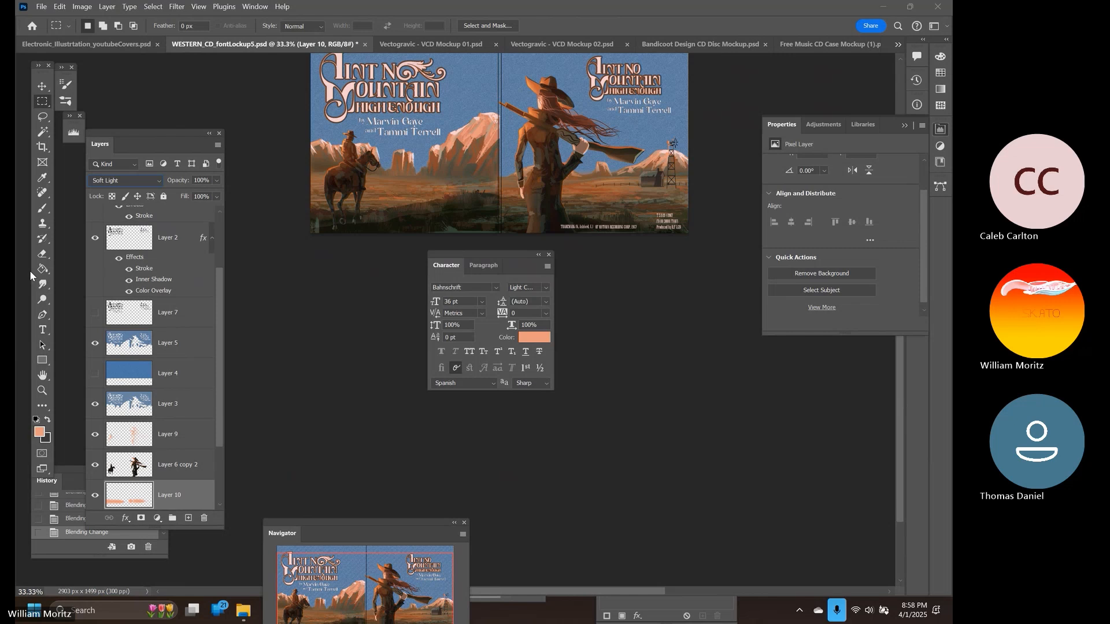
# Lower Layer 10's opacity to 48%, comparing the artwork with the haze hidden and shown
pyautogui.click(96, 495)
pyautogui.click(95, 495)
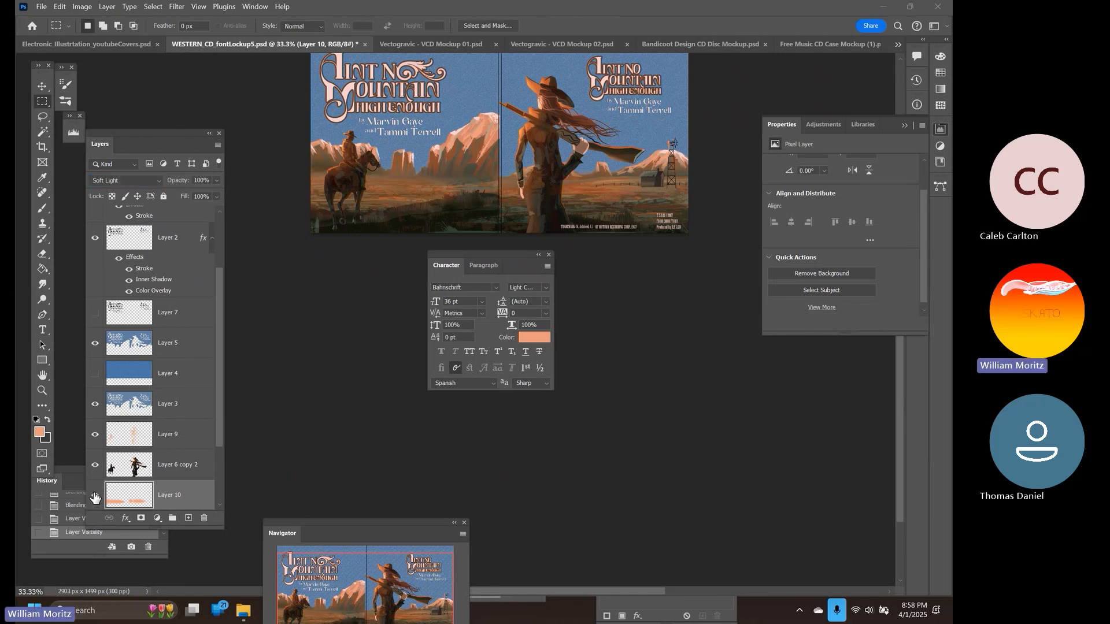
pyautogui.click(215, 180)
pyautogui.moveTo(199, 192); pyautogui.dragTo(193, 192)
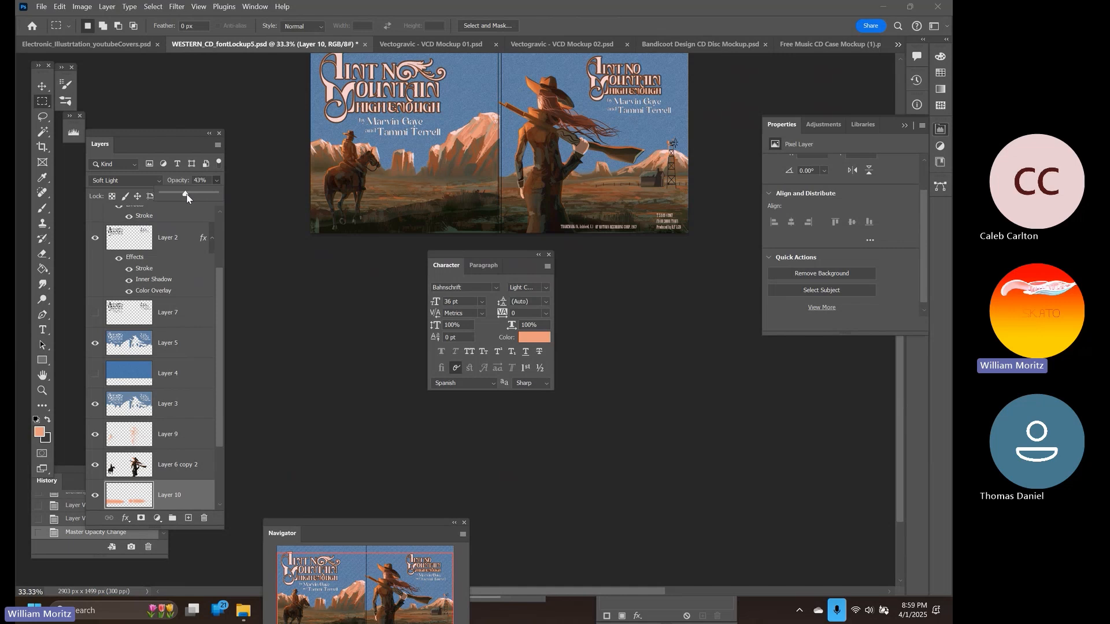
pyautogui.moveTo(186, 197); pyautogui.dragTo(190, 197)
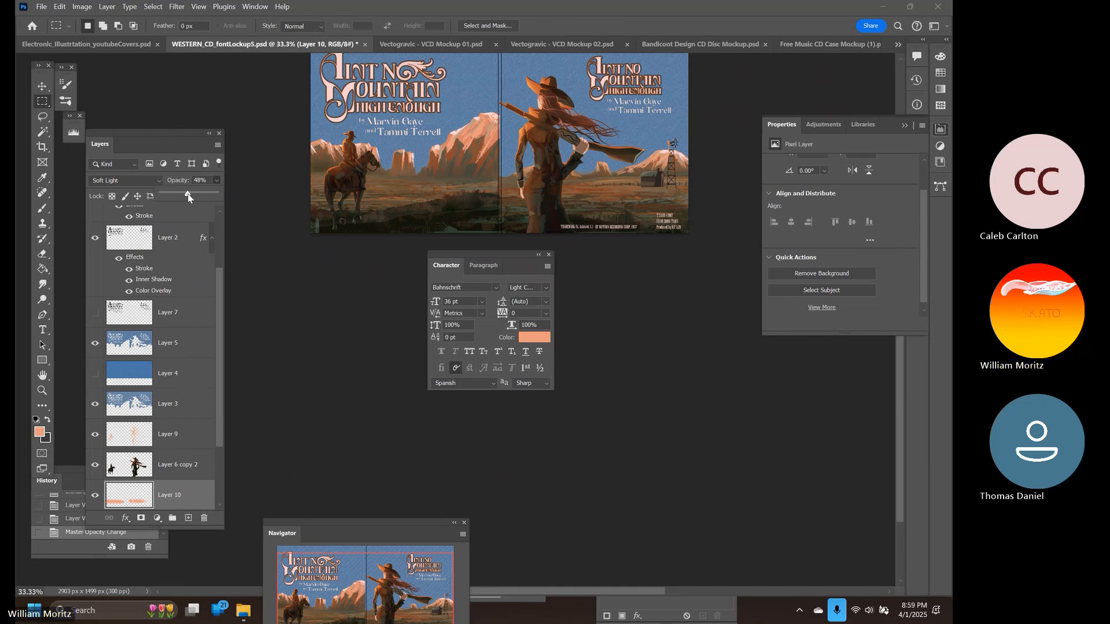
pyautogui.click(93, 498)
pyautogui.click(95, 500)
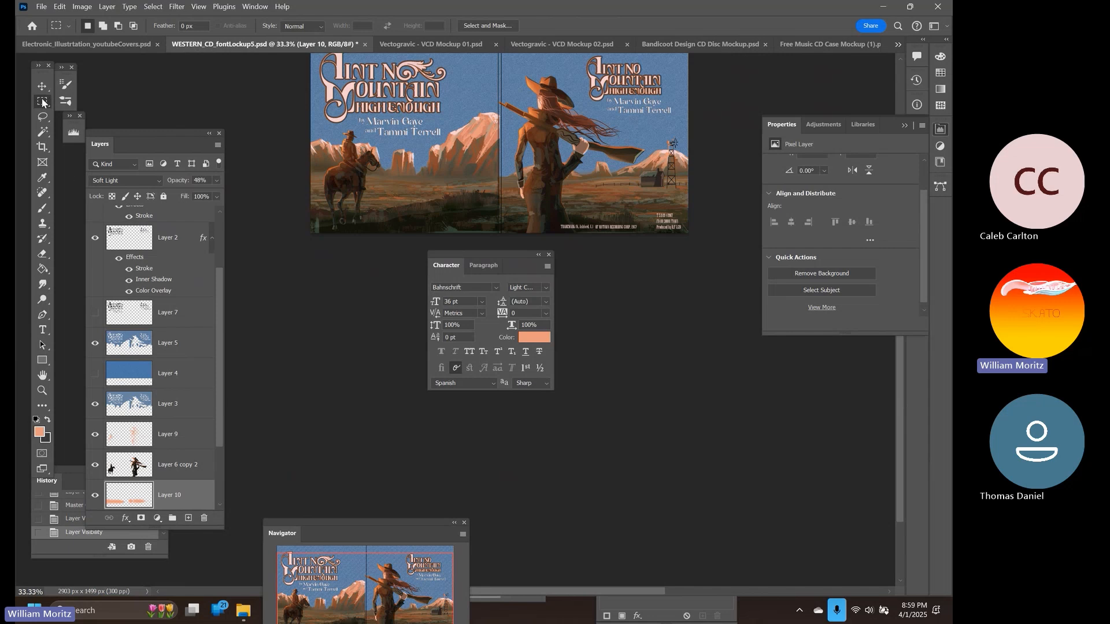
# Load Layer 6's outline as a selection and add a new layer directly above Layer 10
pyautogui.moveTo(289, 176)
pyautogui.mouseDown()
pyautogui.moveTo(328, 228)
pyautogui.moveTo(306, 179)
pyautogui.moveTo(307, 188)
pyautogui.mouseUp()
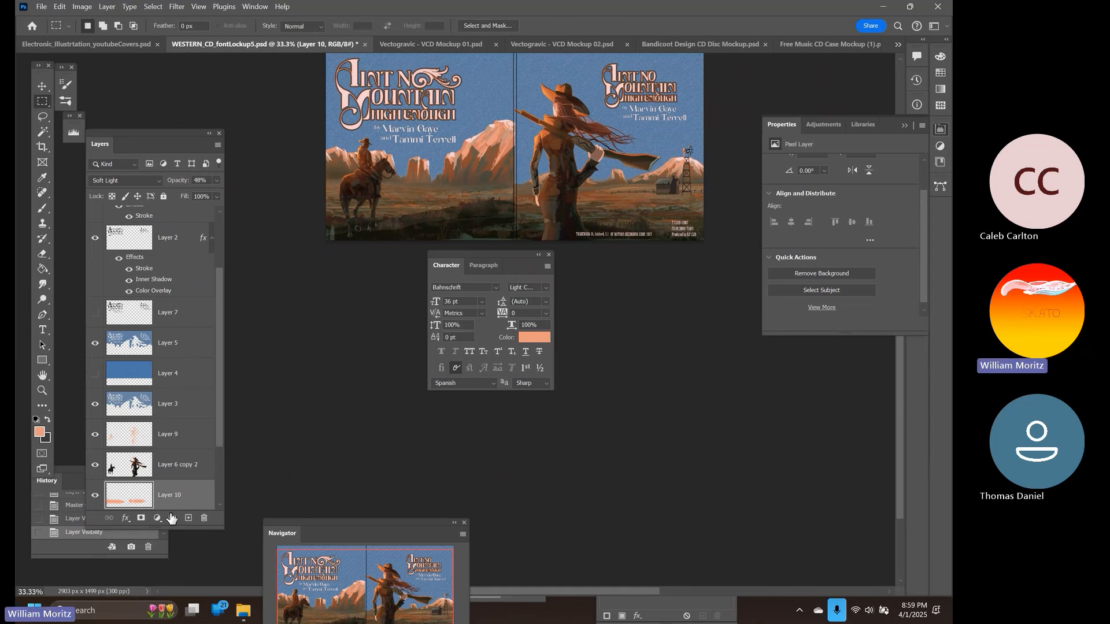
pyautogui.scroll(-3, 148, 474)
pyautogui.keyDown('ctrl'); pyautogui.click(136, 443); pyautogui.keyUp('ctrl')
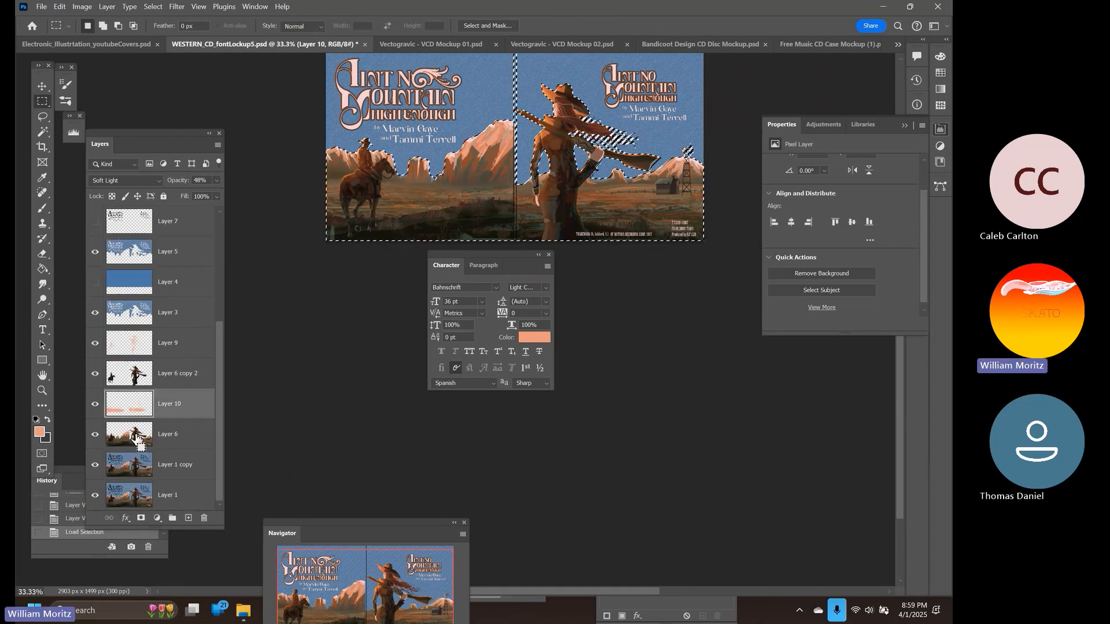
pyautogui.click(188, 518)
# Paint a soft peach glow over the mountains on Layer 11 within the selection, reducing the brush from 900 to 600 and 400 pixels
pyautogui.press('b')
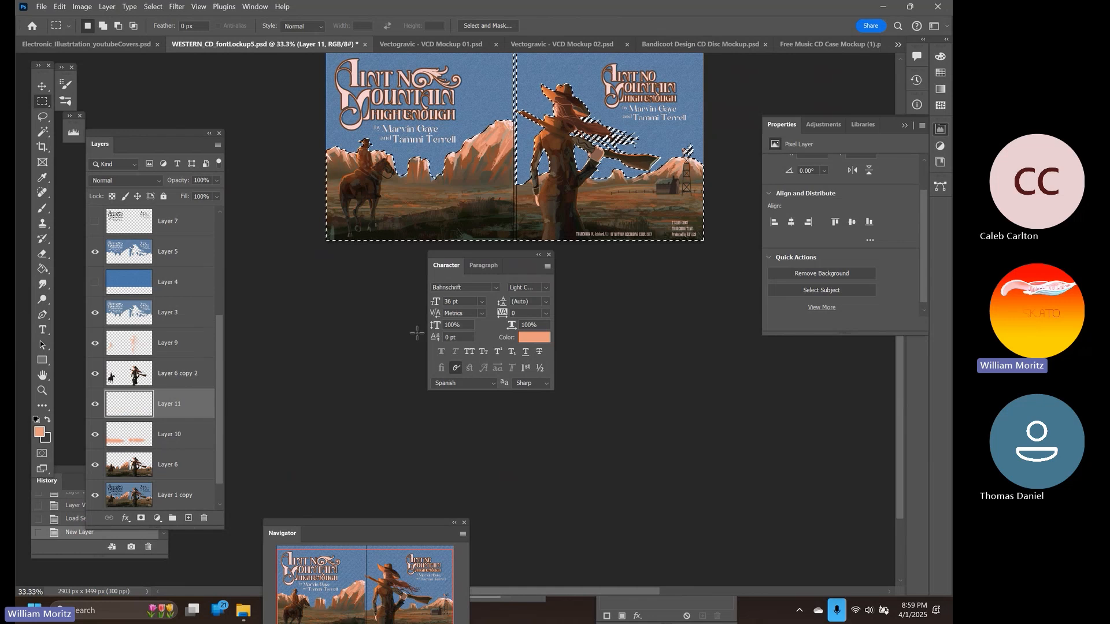
pyautogui.press(']')
pyautogui.press(']')
pyautogui.press(']')
pyautogui.press(']')
pyautogui.press(']')
pyautogui.press(']')
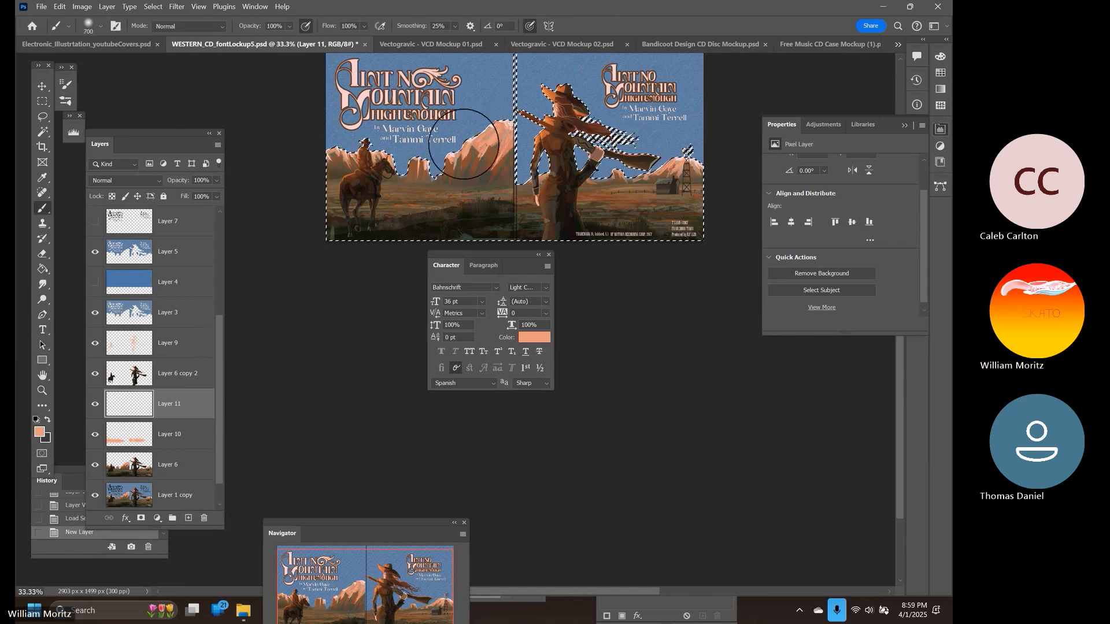
pyautogui.click(468, 128)
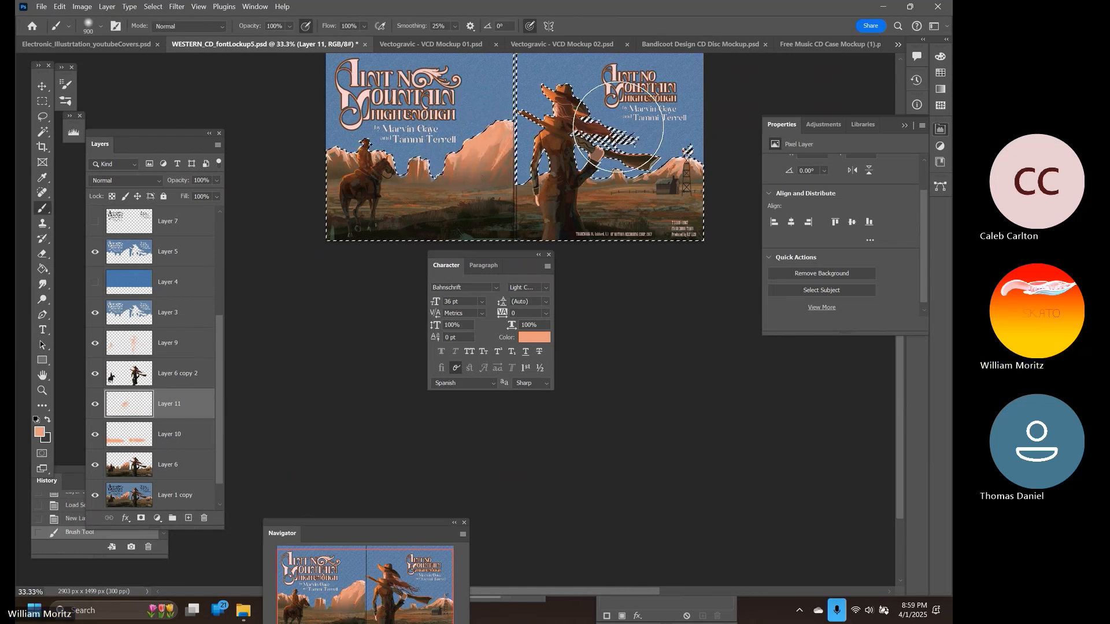
pyautogui.press('[')
pyautogui.press('[')
pyautogui.press('[')
pyautogui.click(669, 160)
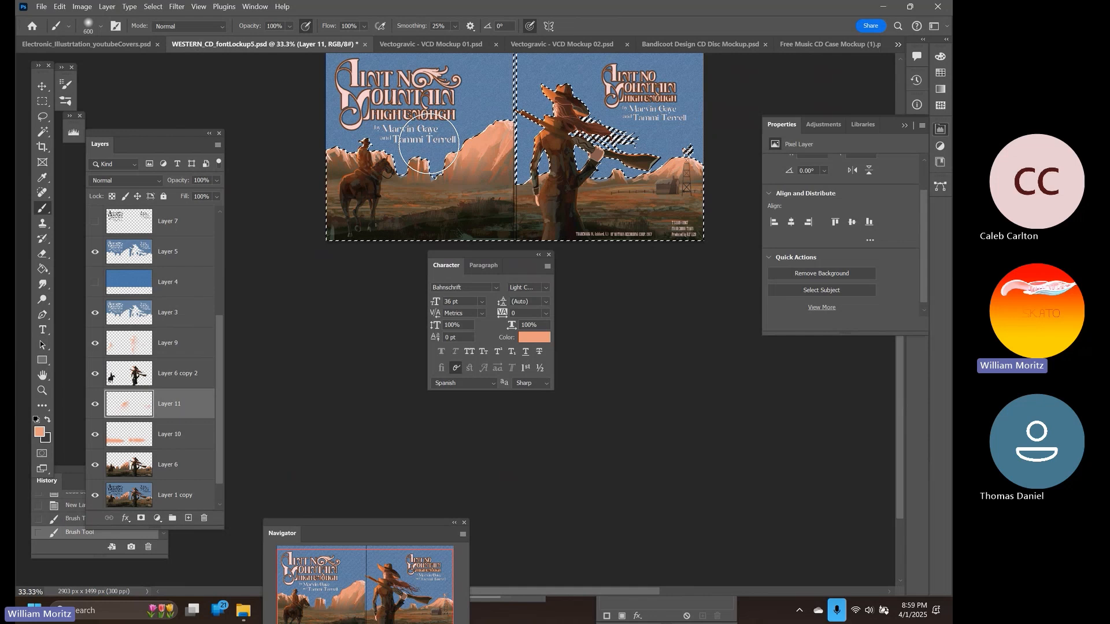
pyautogui.press('[')
pyautogui.press('[')
pyautogui.click(413, 164)
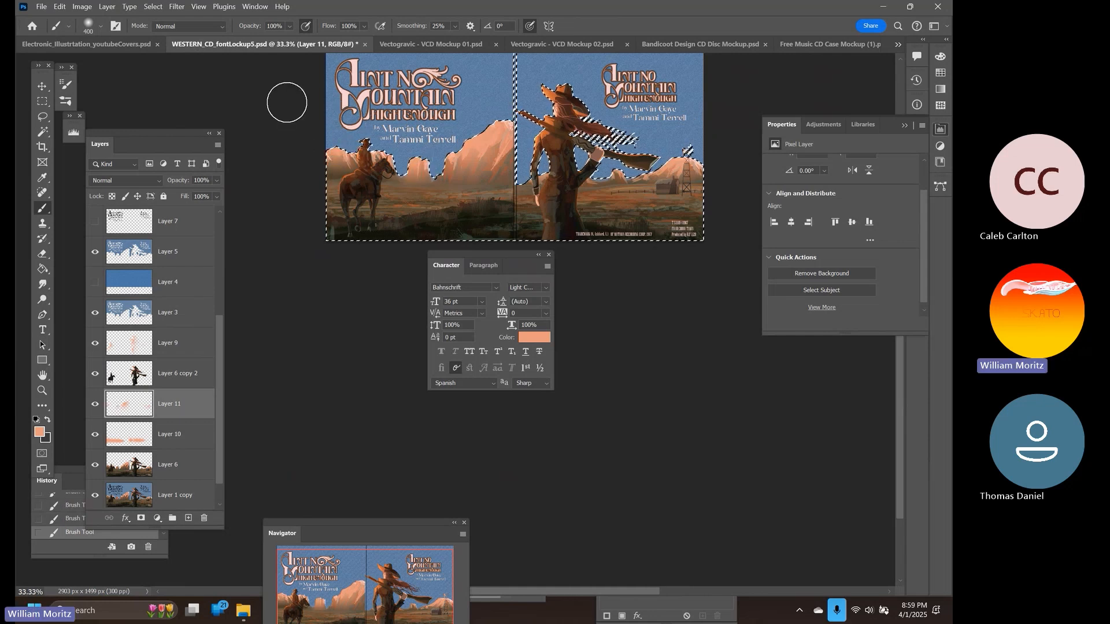
# Clear the selection and set Layer 11's blend mode to Lighter Color after trying the preceding modes one by one
pyautogui.click(43, 101)
pyautogui.click(300, 134)
pyautogui.scroll(2, 300, 134)
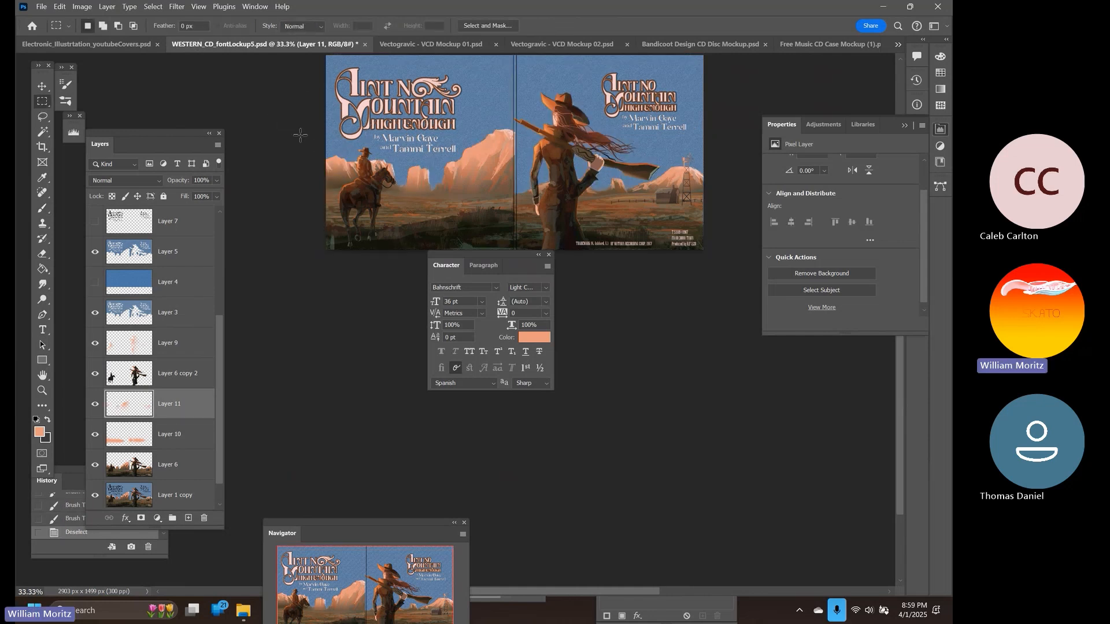
pyautogui.click(141, 181)
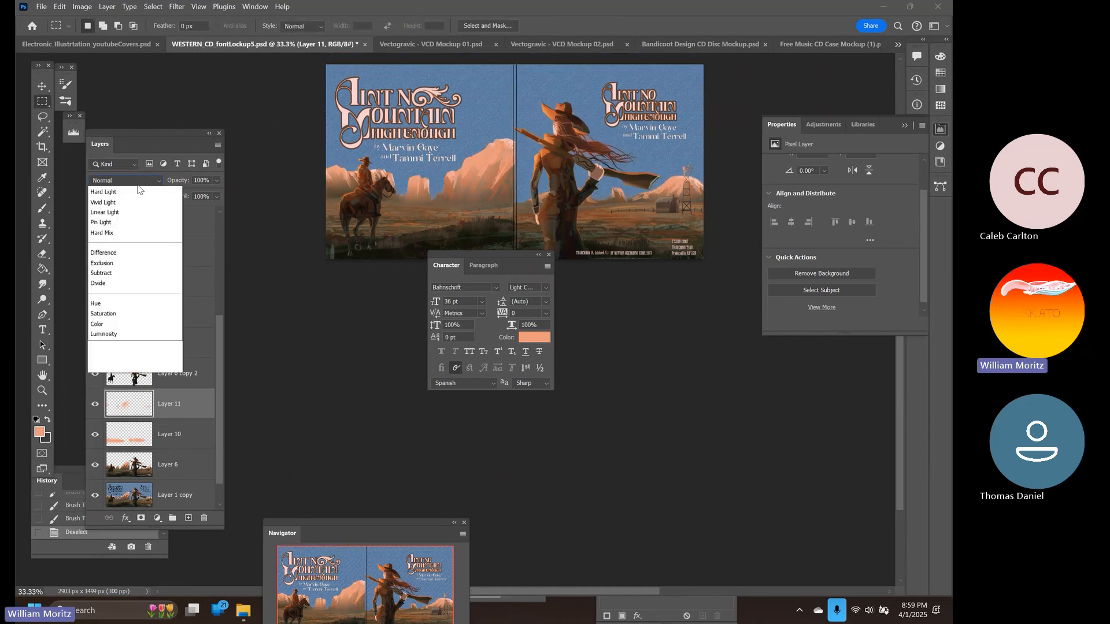
pyautogui.click(136, 193)
pyautogui.press('Down')
pyautogui.press('Down')
pyautogui.press('Down')
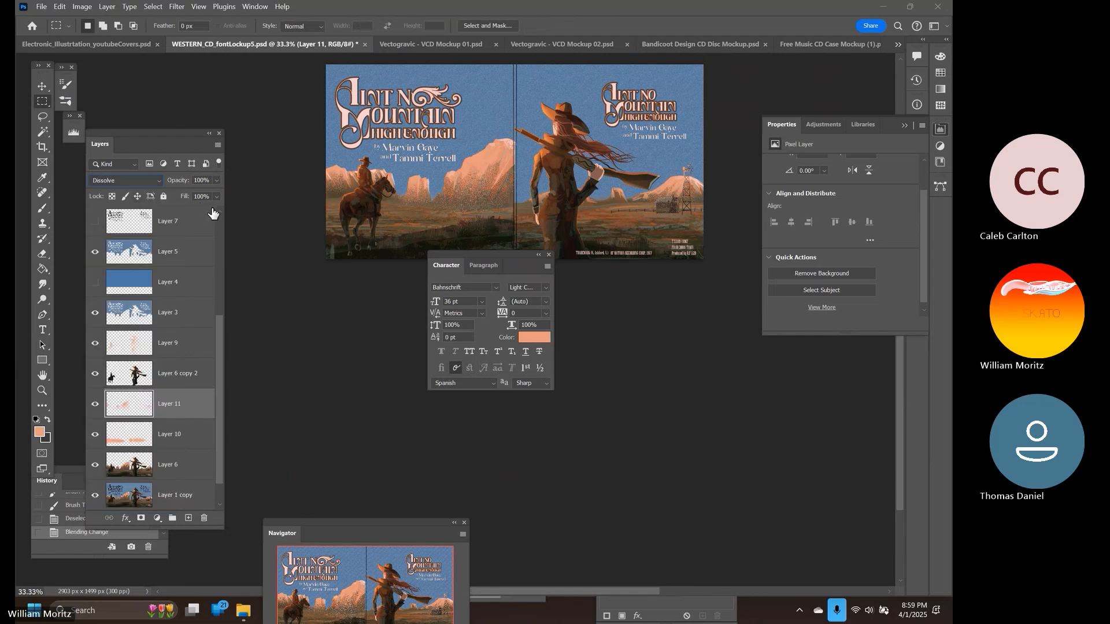
pyautogui.press('Down')
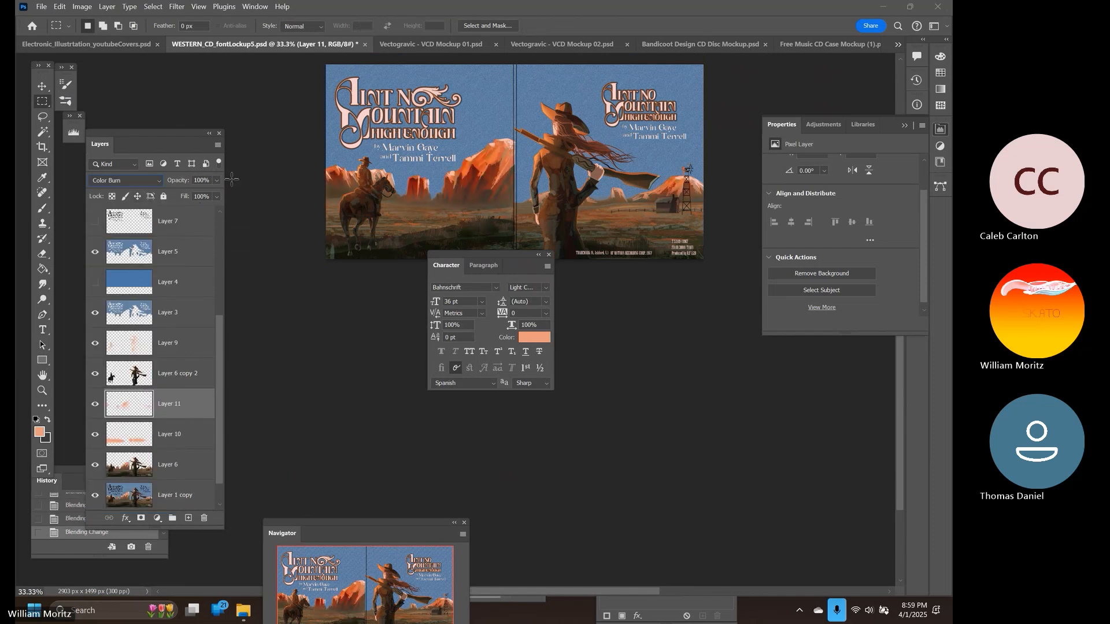
pyautogui.press('Down')
pyautogui.press('Down')
pyautogui.press('Down')
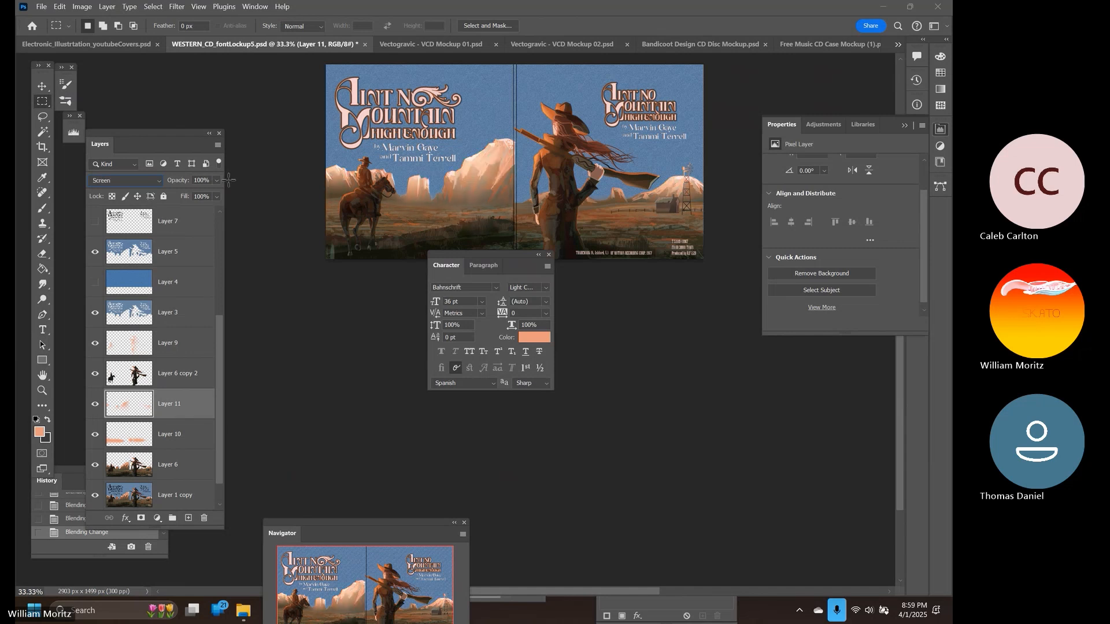
pyautogui.press('Down')
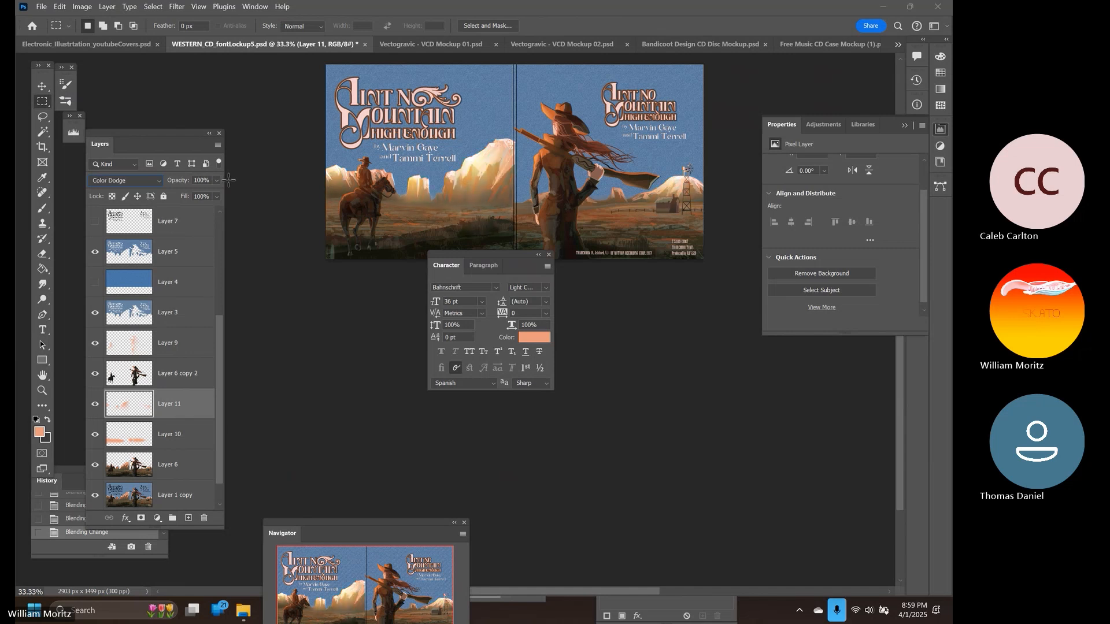
pyautogui.press('Down')
pyautogui.press('Down')
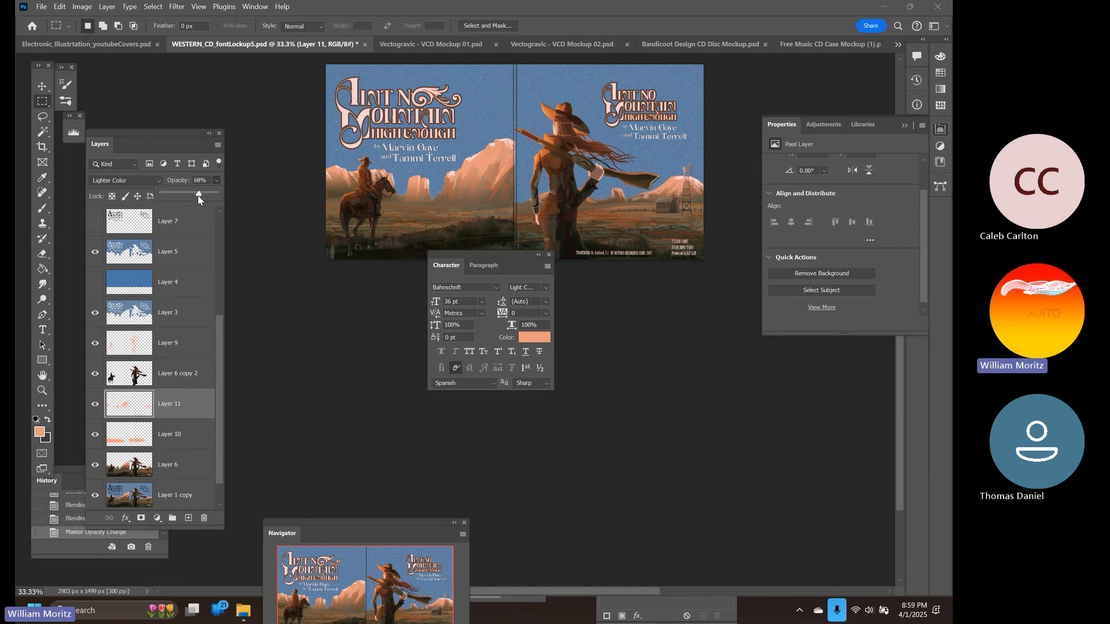
# Lower Layer 11's opacity to 53%, comparing the artwork with the mountain glow hidden and shown
pyautogui.moveTo(207, 194); pyautogui.dragTo(199, 194)
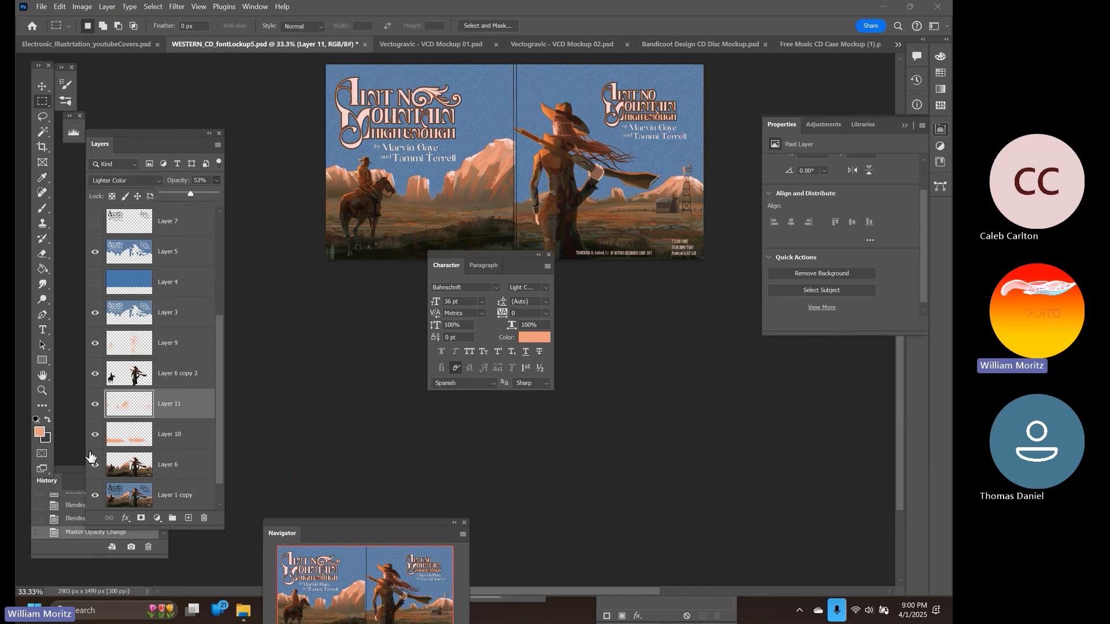
pyautogui.click(95, 407)
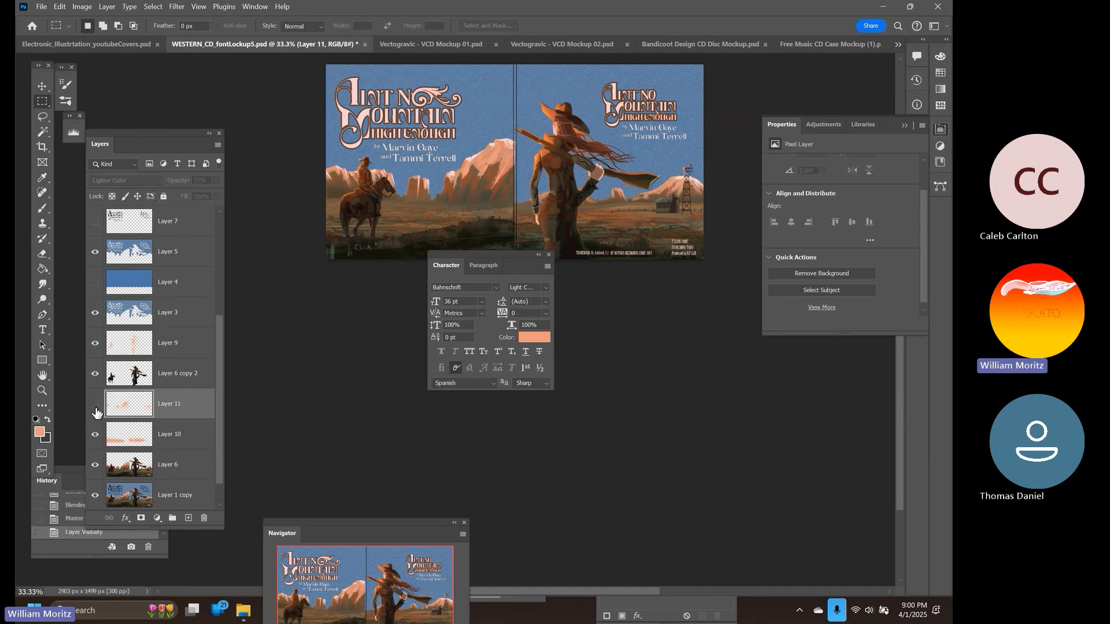
pyautogui.click(95, 408)
pyautogui.click(95, 408)
pyautogui.click(96, 408)
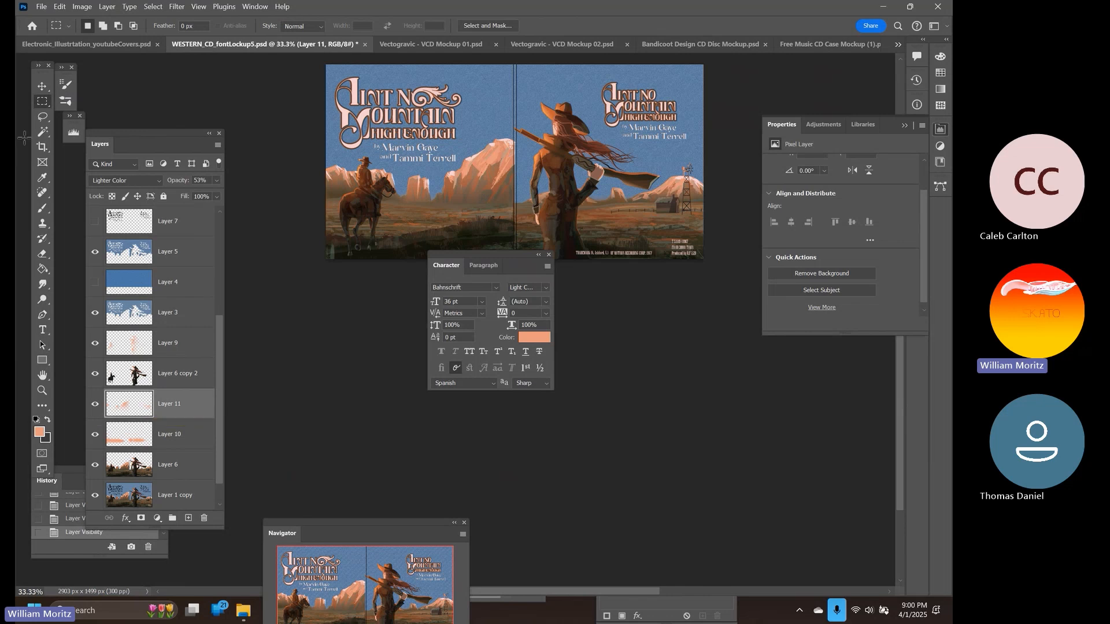
# Move the Character panel clear of the artwork and add a new layer directly above Layer 9
pyautogui.click(42, 118)
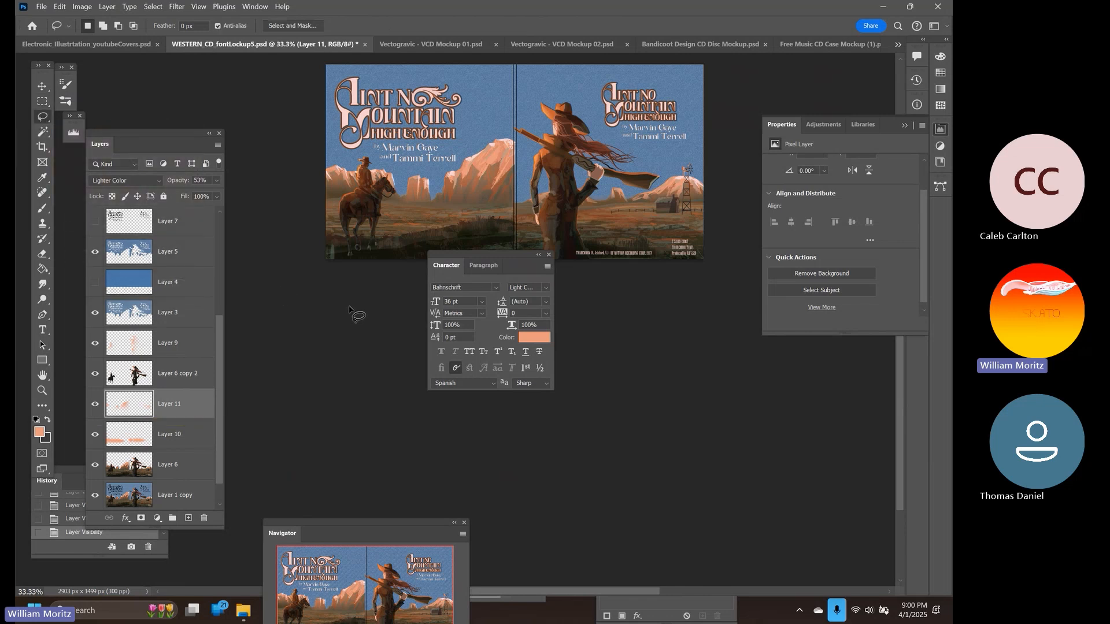
pyautogui.moveTo(492, 257); pyautogui.dragTo(582, 332)
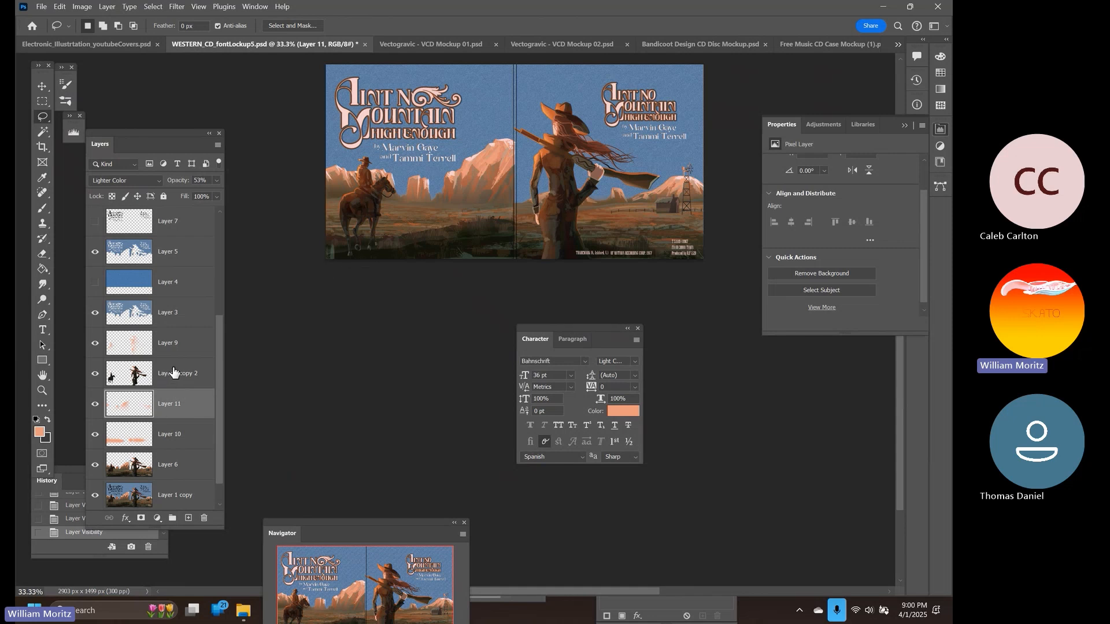
pyautogui.click(174, 374)
pyautogui.click(186, 341)
pyautogui.click(188, 518)
# Sample the dark foreground ground color and try a 400-pixel brush dab near the artwork's lower edge, undoing the dab
pyautogui.press('i')
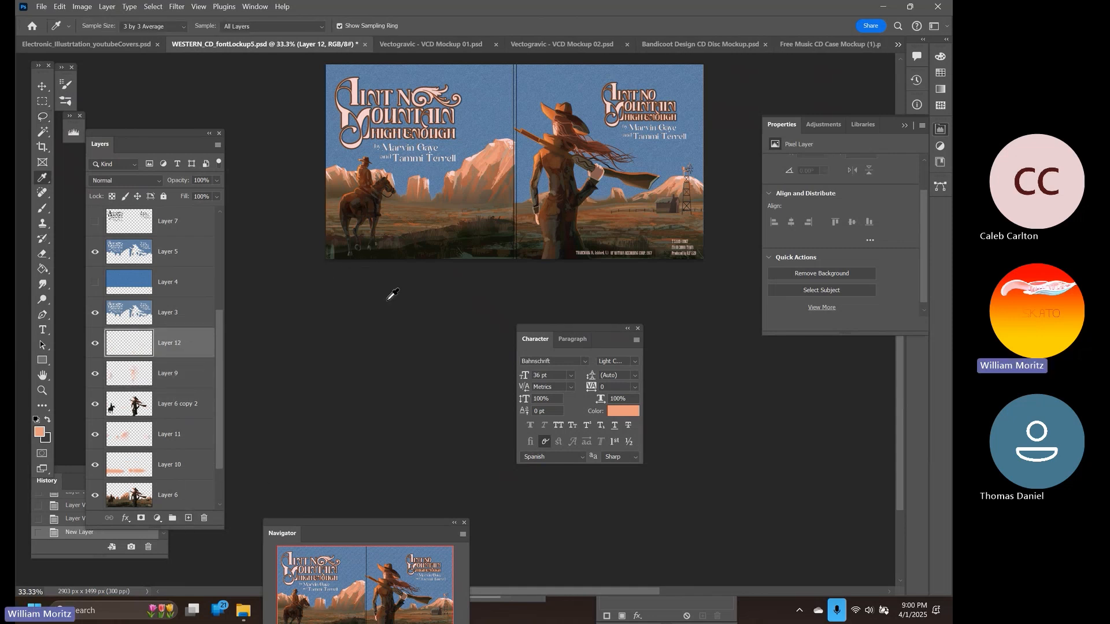
pyautogui.click(411, 246)
pyautogui.press('b')
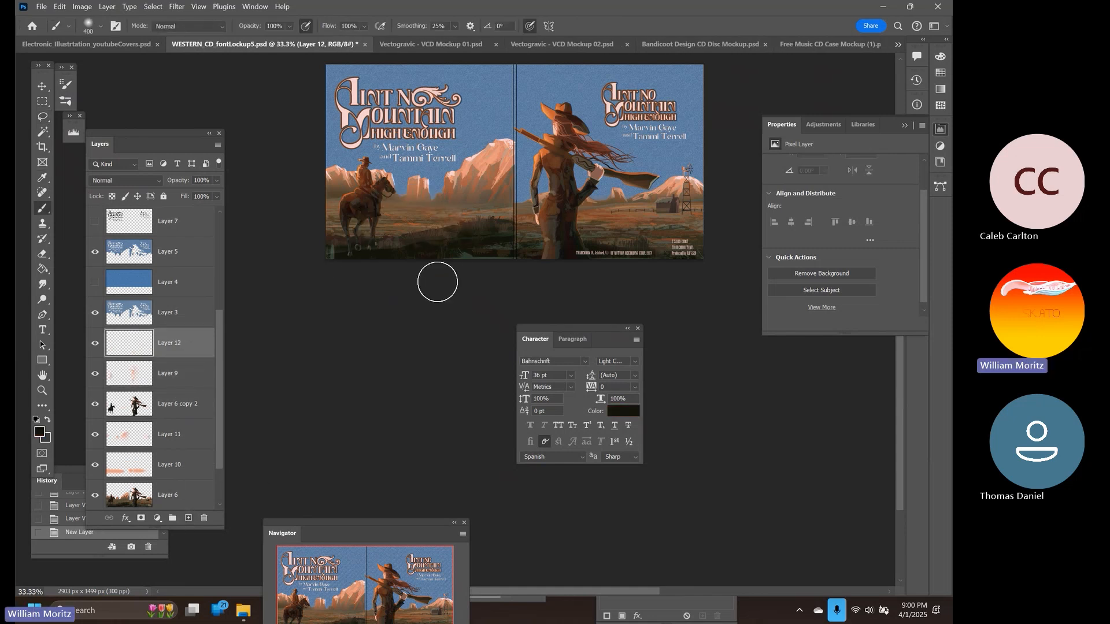
pyautogui.click(471, 254)
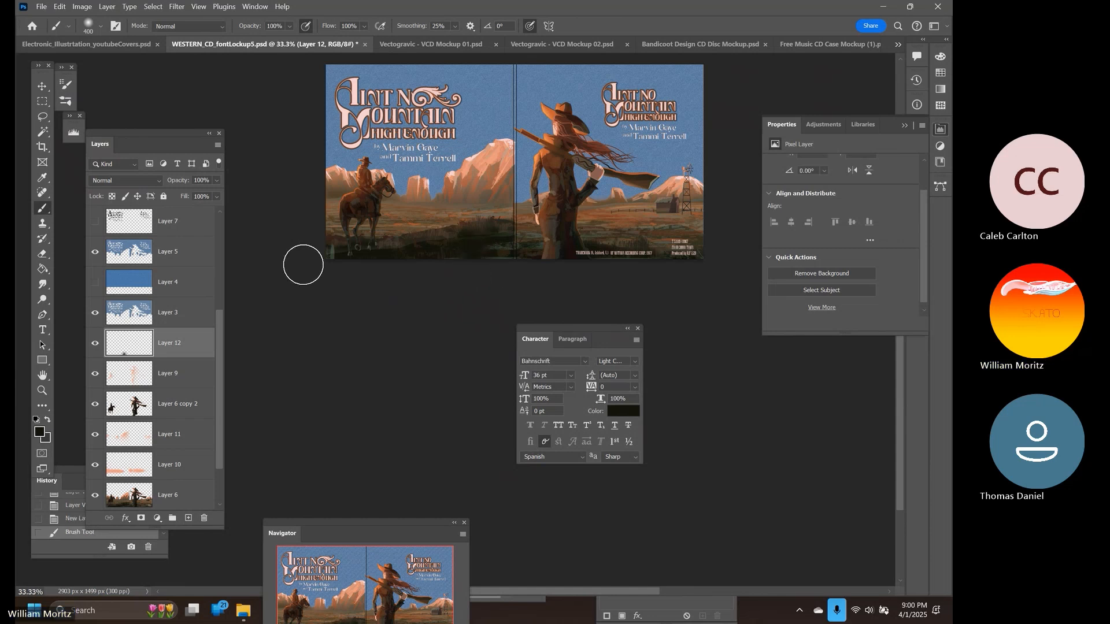
pyautogui.hotkey('ctrl', 'z')
# Paint dark shading on Layer 12 along the ground at the back cover's lower edge with a 250-pixel brush at 39% opacity
pyautogui.click(289, 26)
pyautogui.moveTo(312, 38); pyautogui.dragTo(277, 39)
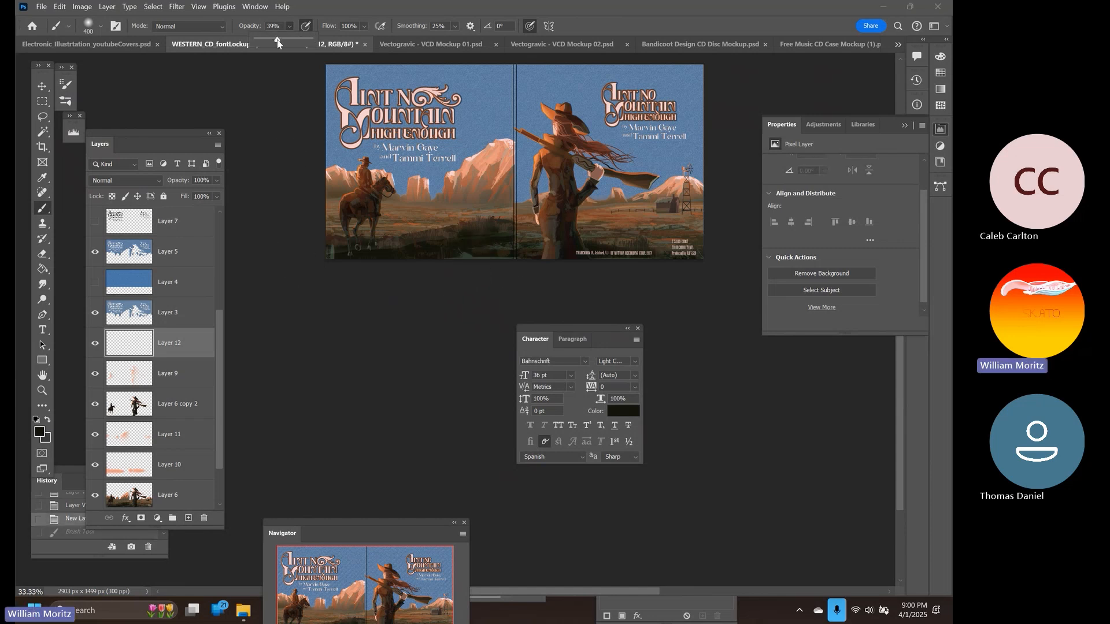
pyautogui.press('[')
pyautogui.press('[')
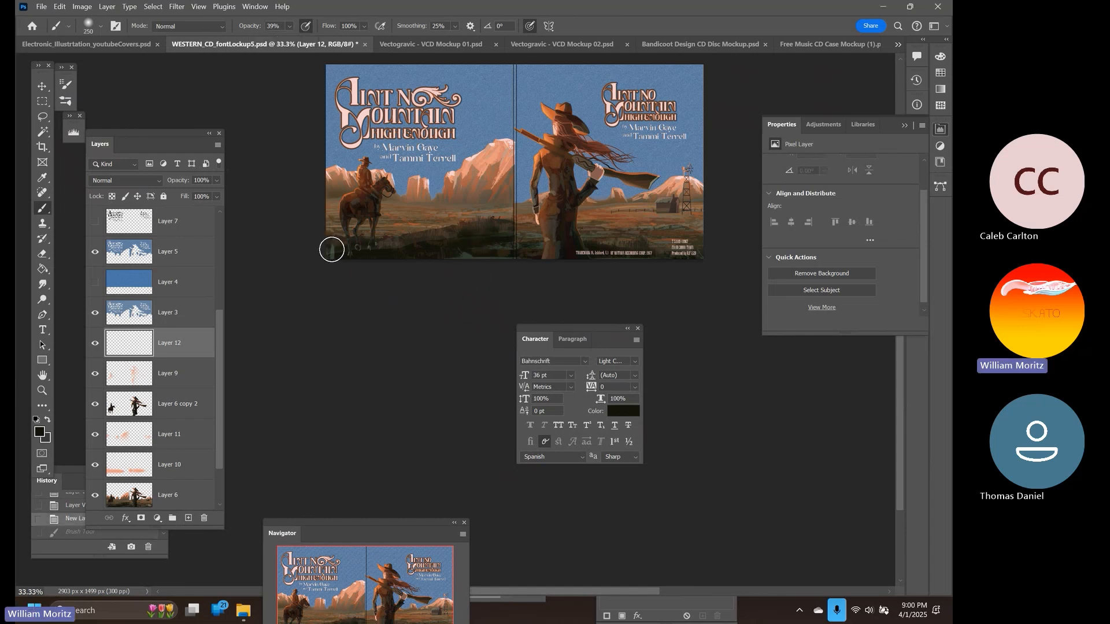
pyautogui.click(329, 249)
pyautogui.click(334, 262)
pyautogui.click(324, 270)
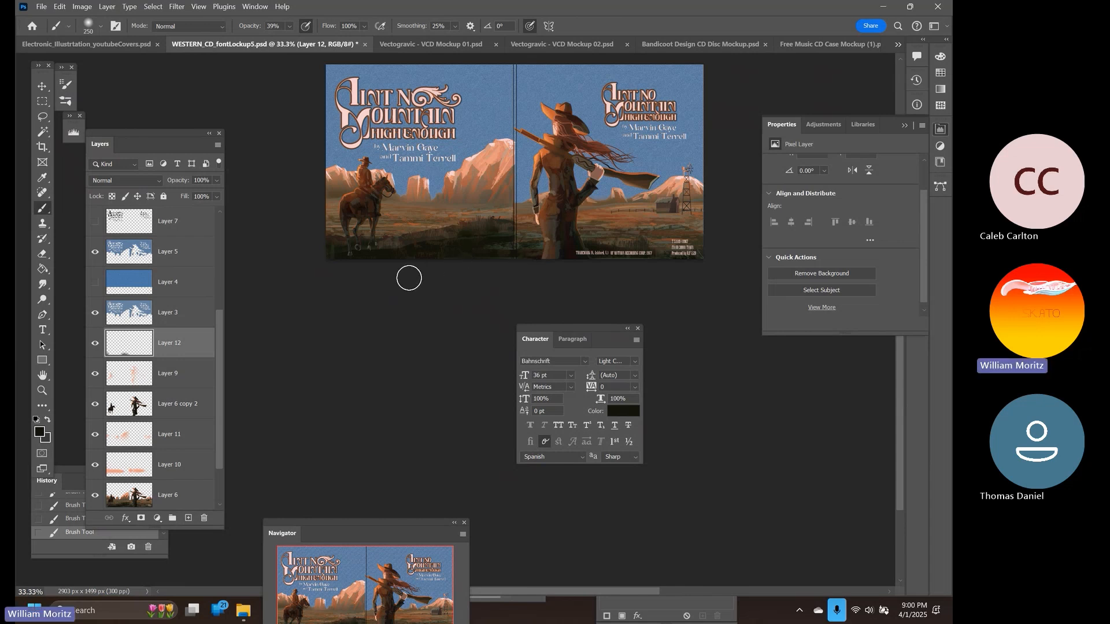
pyautogui.scroll(2, 267, 287)
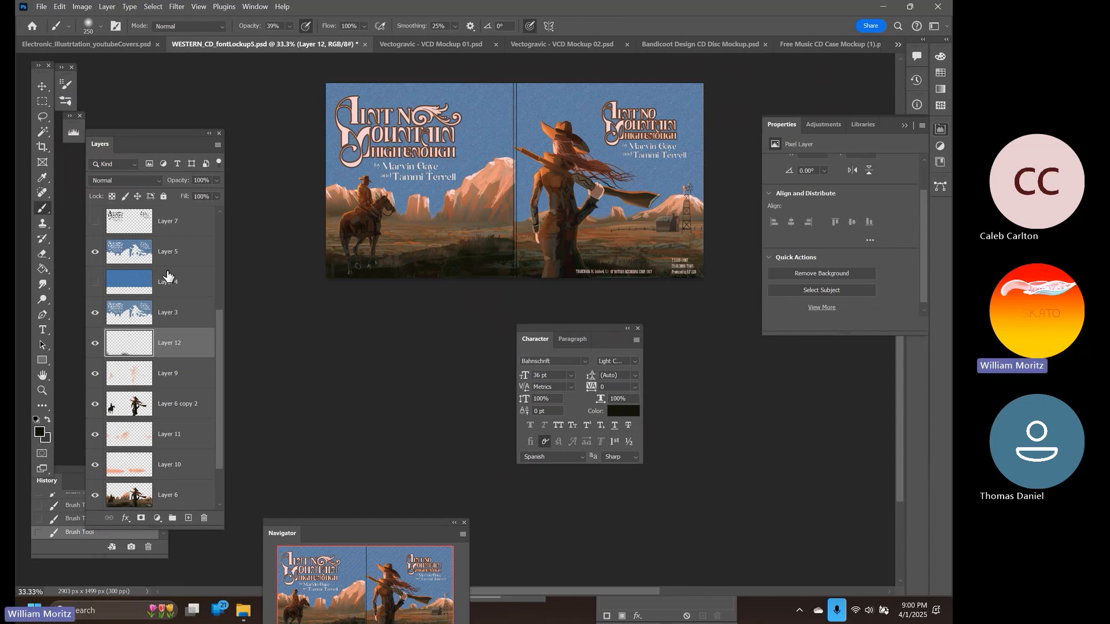
# Load Layer 5's outline as a selection and paint pale pink haze, sampled from the title lettering, along the horizon on a new layer at 800 pixels
pyautogui.keyDown('ctrl'); pyautogui.click(126, 259); pyautogui.keyUp('ctrl')
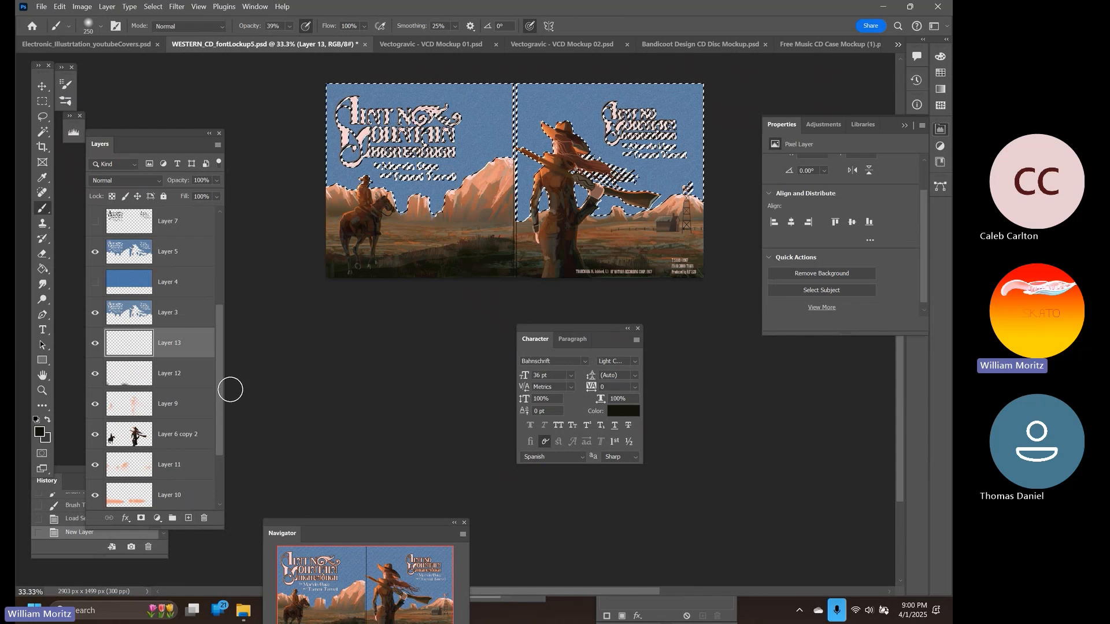
pyautogui.press('i')
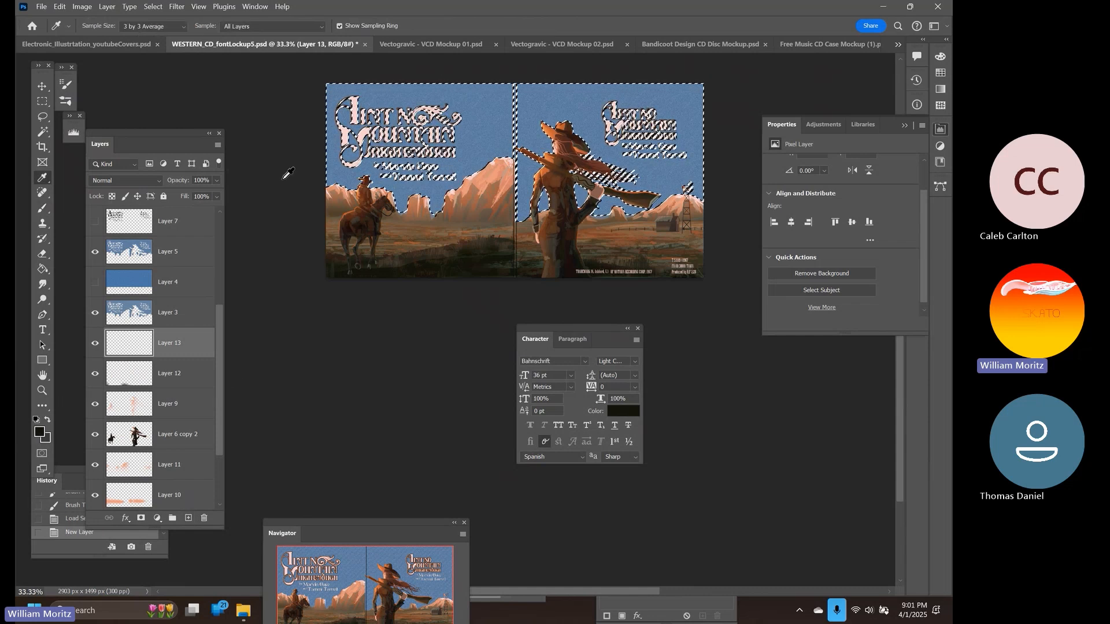
pyautogui.click(371, 126)
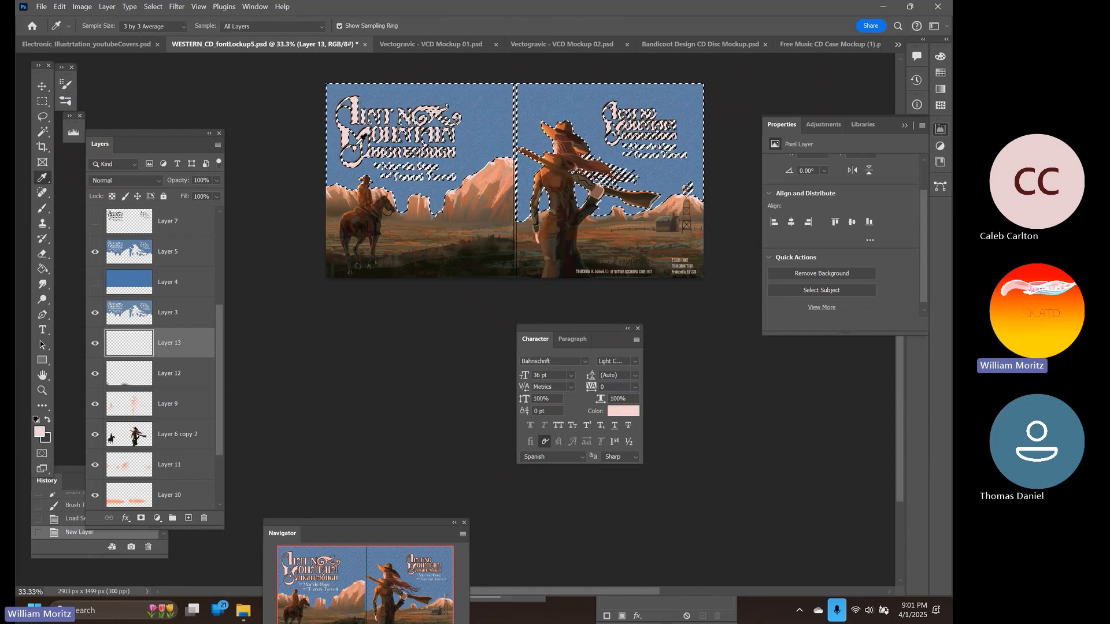
pyautogui.press('b')
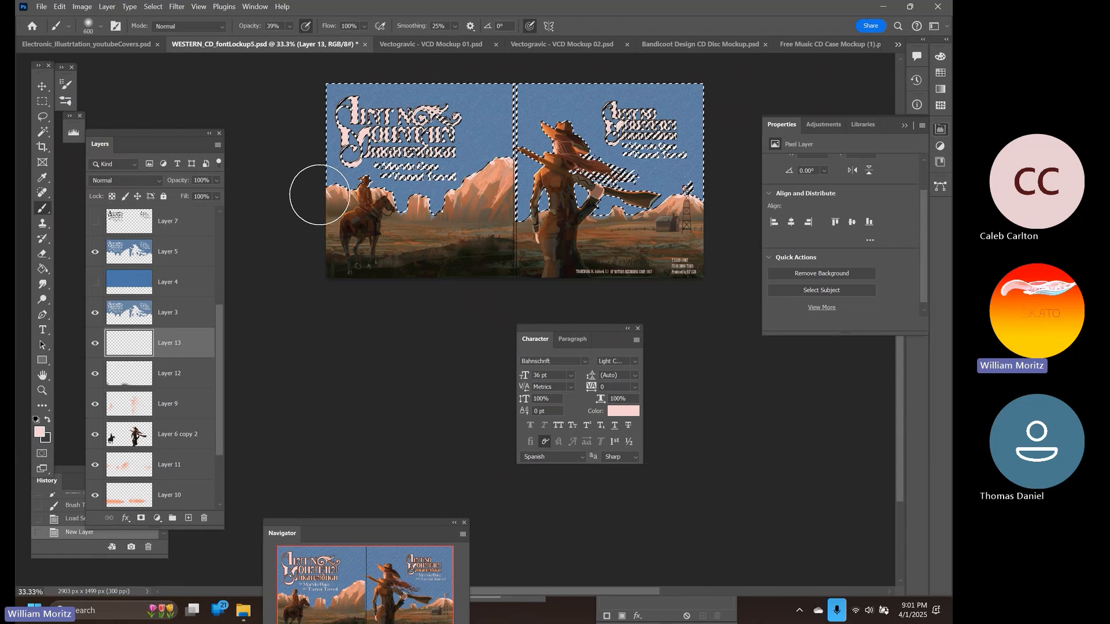
pyautogui.press(']')
pyautogui.press(']')
pyautogui.moveTo(309, 206); pyautogui.dragTo(736, 203)
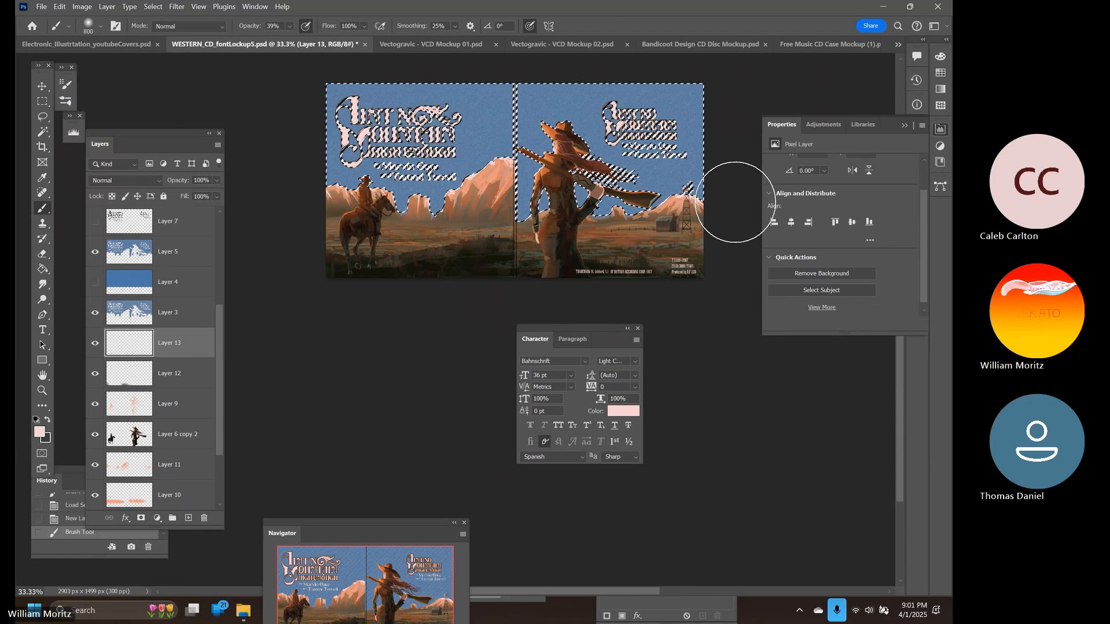
# Move Layer 13 above Layer 5, paint another pale pink stroke along the horizon with a 600-pixel brush, and deselect
pyautogui.moveTo(193, 346); pyautogui.dragTo(206, 232)
pyautogui.press('[')
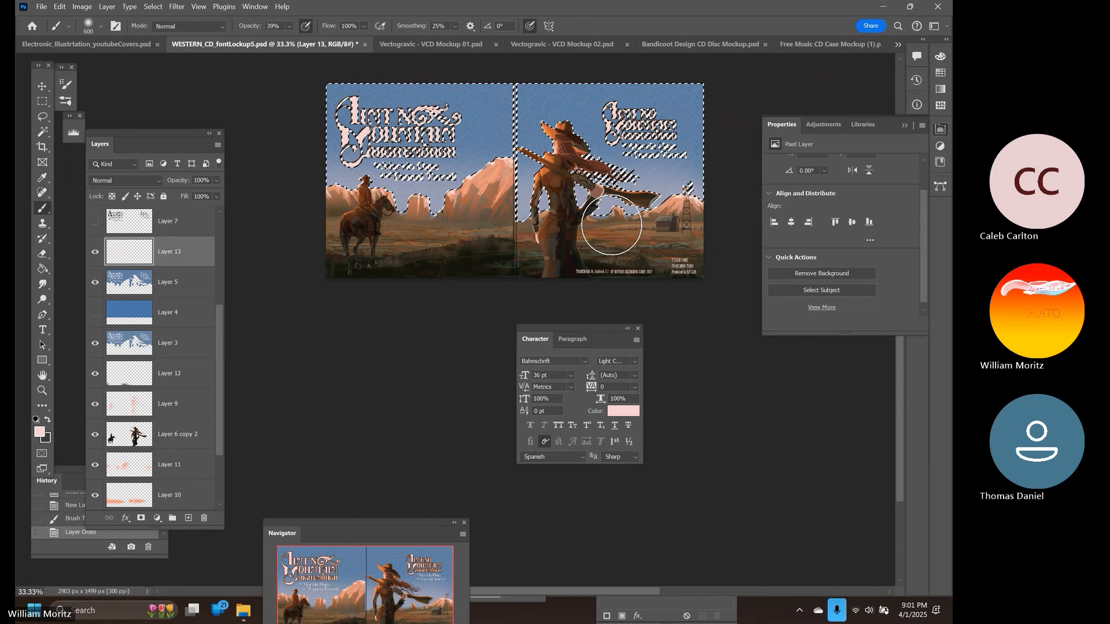
pyautogui.moveTo(611, 225); pyautogui.dragTo(324, 235)
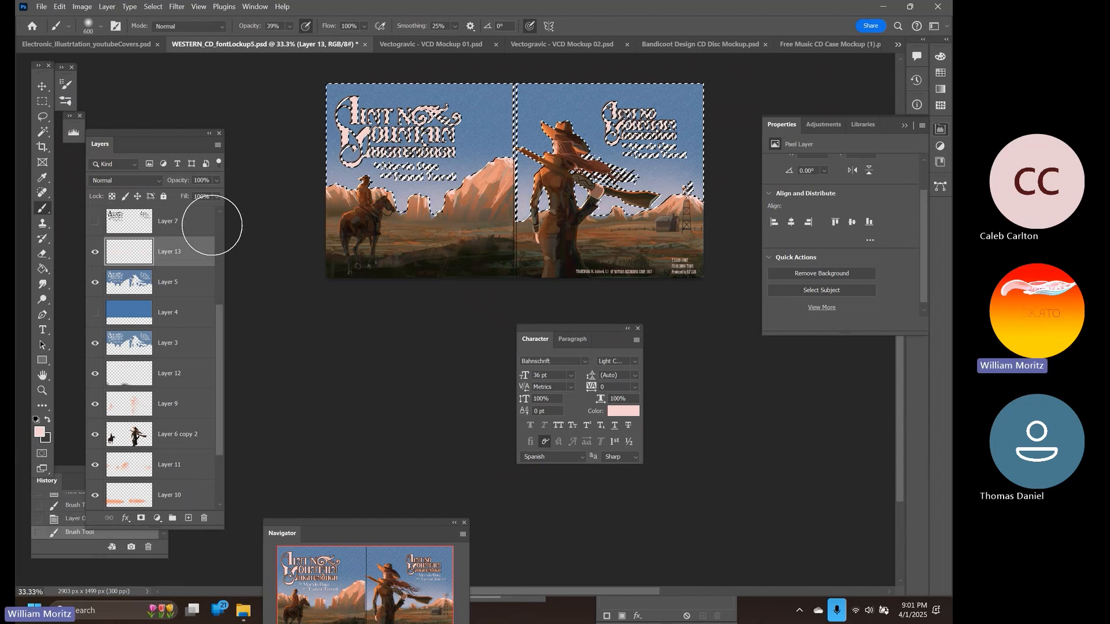
pyautogui.click(42, 101)
pyautogui.click(294, 110)
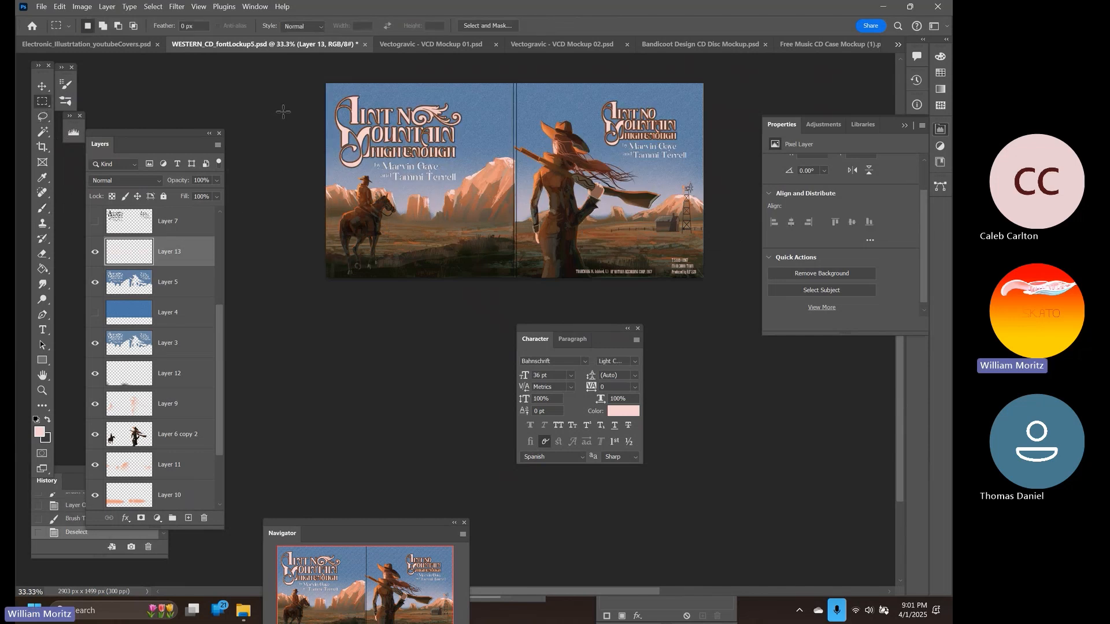
pyautogui.press('b')
pyautogui.moveTo(570, 218)
pyautogui.mouseDown()
pyautogui.moveTo(560, 237)
pyautogui.moveTo(674, 248)
pyautogui.moveTo(659, 254)
pyautogui.mouseUp()
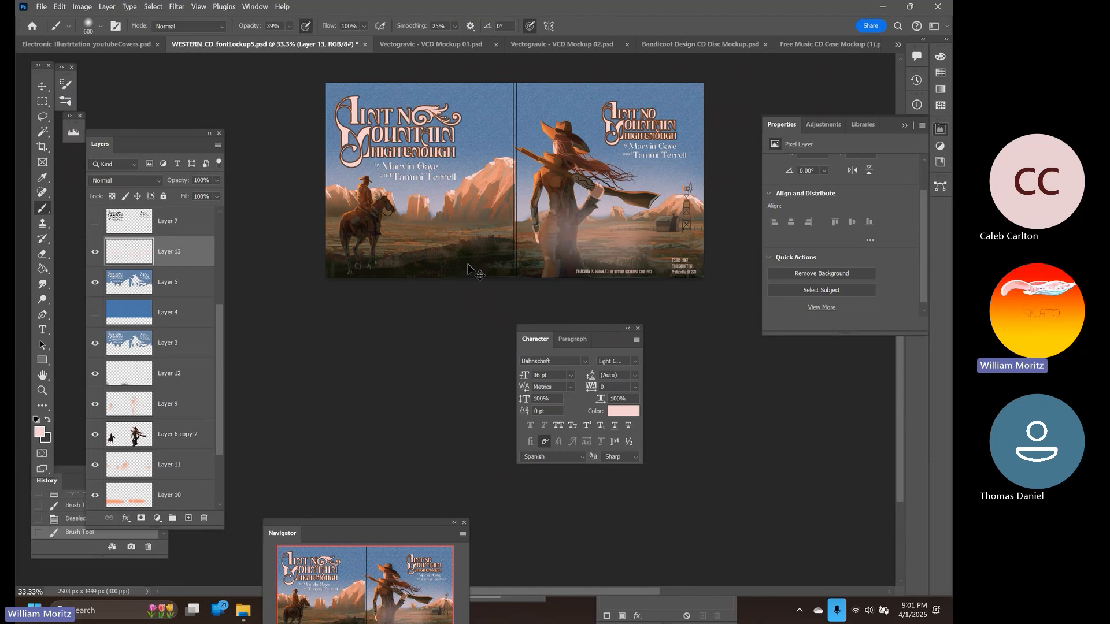
pyautogui.keyDown('ctrl'); pyautogui.click(138, 286); pyautogui.keyUp('ctrl')
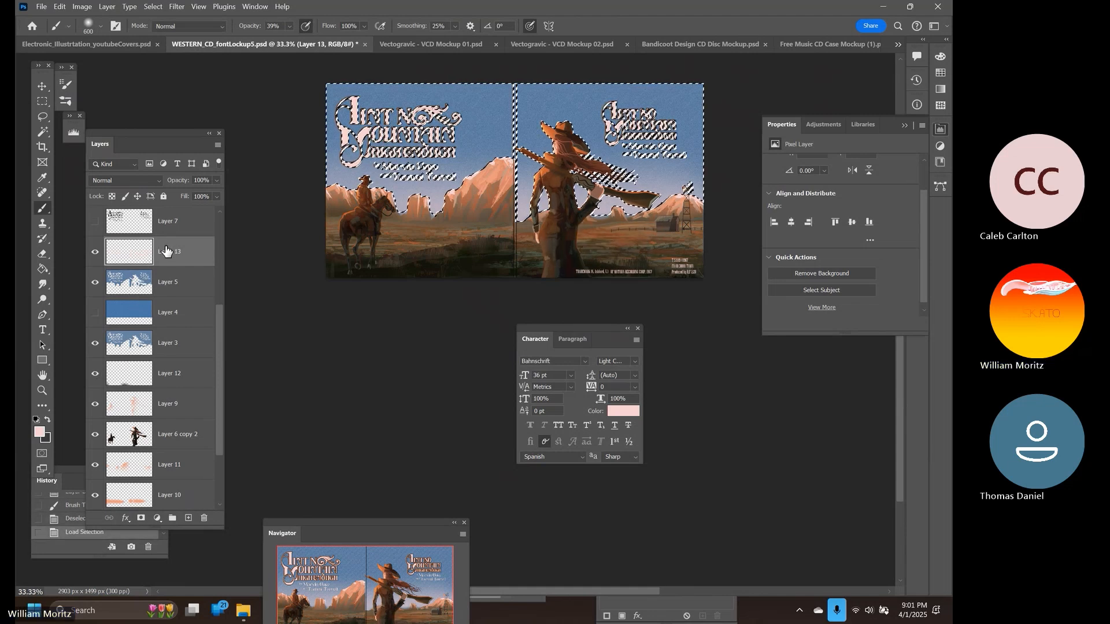
pyautogui.click(42, 117)
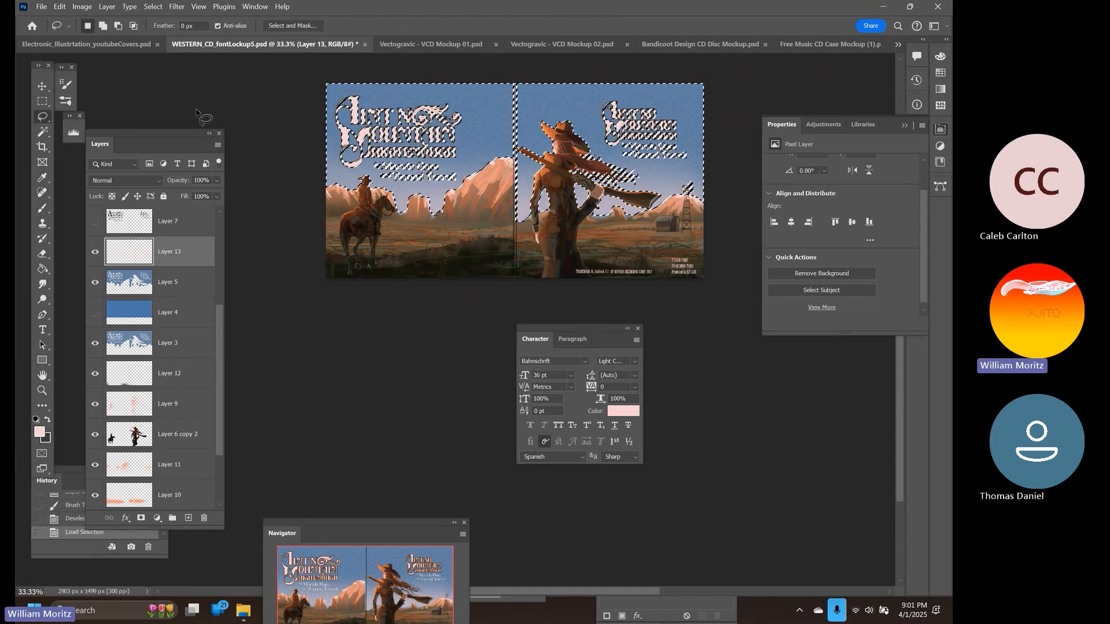
pyautogui.hotkey('ctrl', 'd')
# Smudge the pale pink haze along the horizon on Layer 13, using the Smudge tool at 250 pixels and 61% strength
pyautogui.click(42, 284)
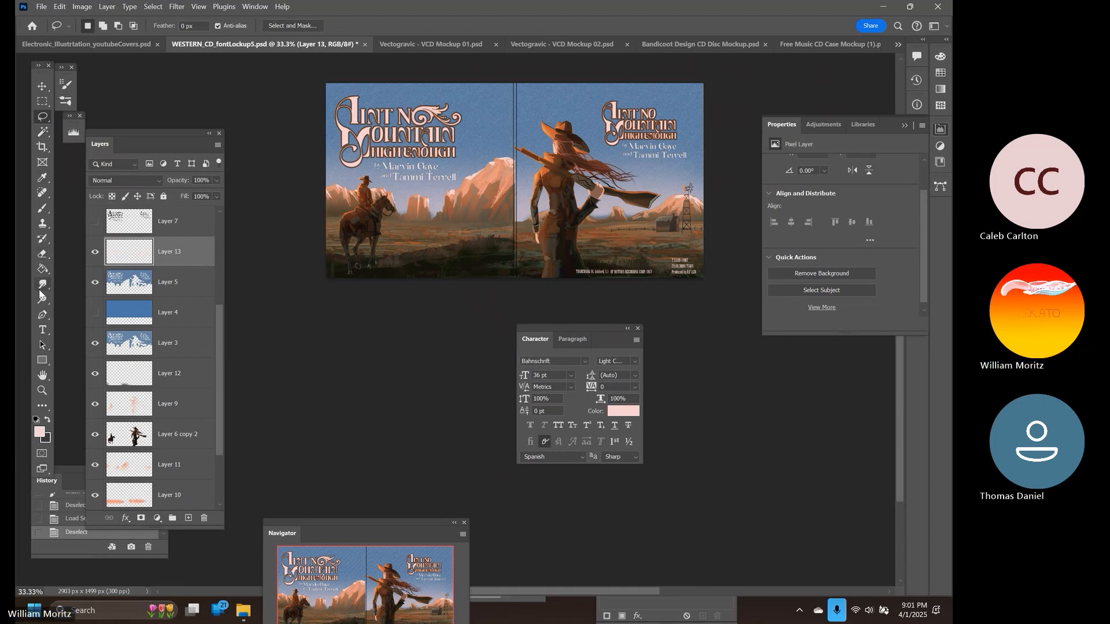
pyautogui.moveTo(608, 216)
pyautogui.mouseDown()
pyautogui.moveTo(616, 258)
pyautogui.moveTo(594, 265)
pyautogui.moveTo(600, 221)
pyautogui.moveTo(630, 224)
pyautogui.mouseUp()
pyautogui.hotkey('ctrl', 'z')
pyautogui.press('[')
pyautogui.press('[')
pyautogui.press('[')
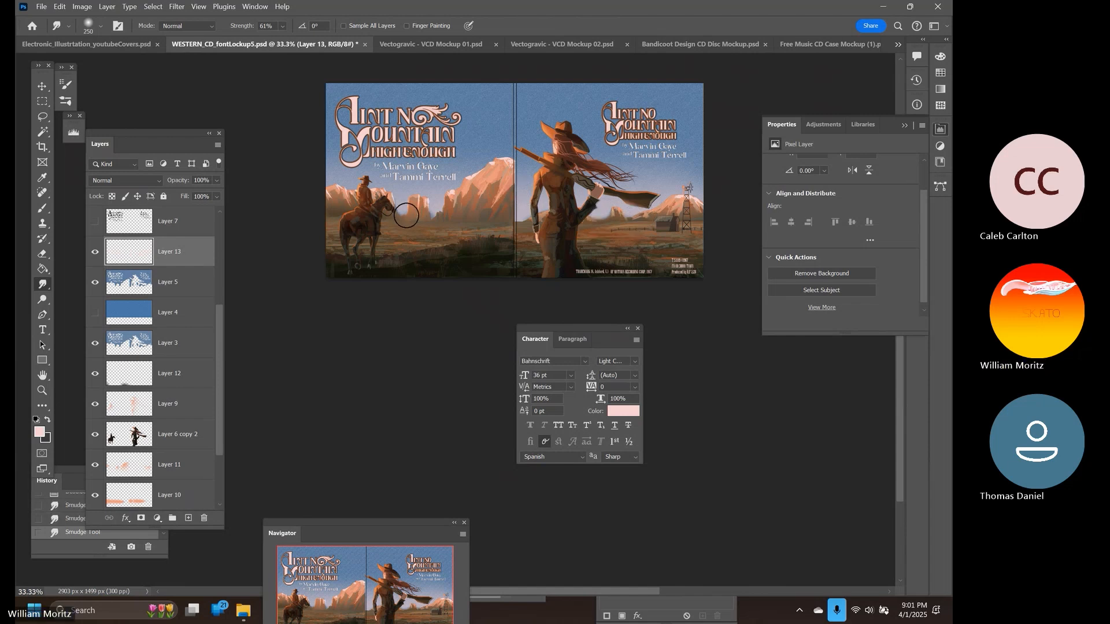
pyautogui.moveTo(406, 213); pyautogui.dragTo(433, 212)
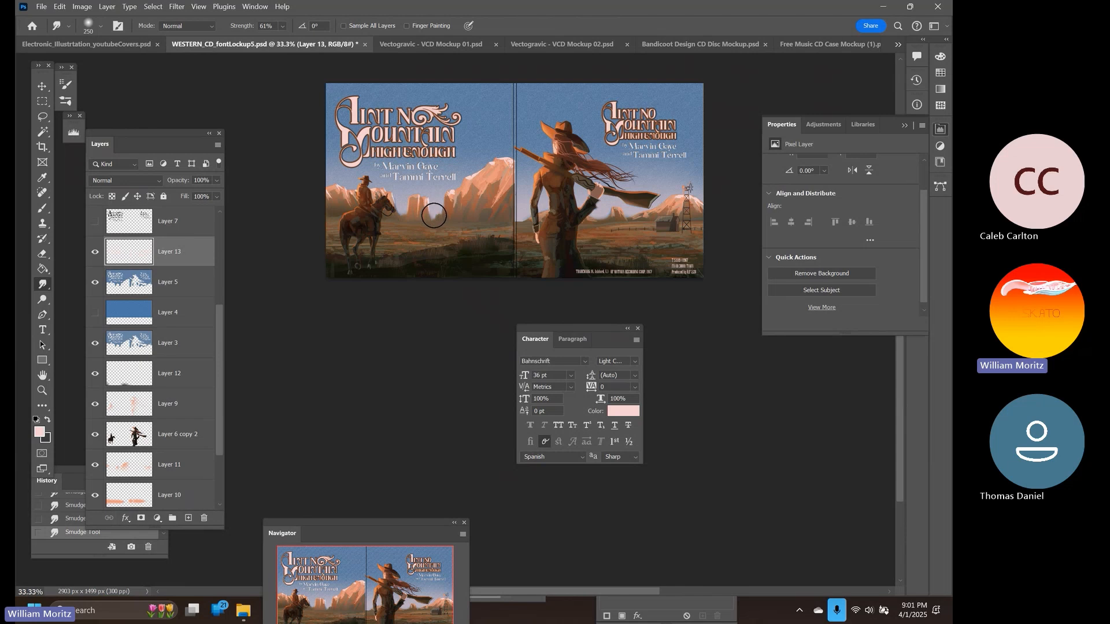
# Lower Layer 13's opacity to 62%
pyautogui.click(48, 116)
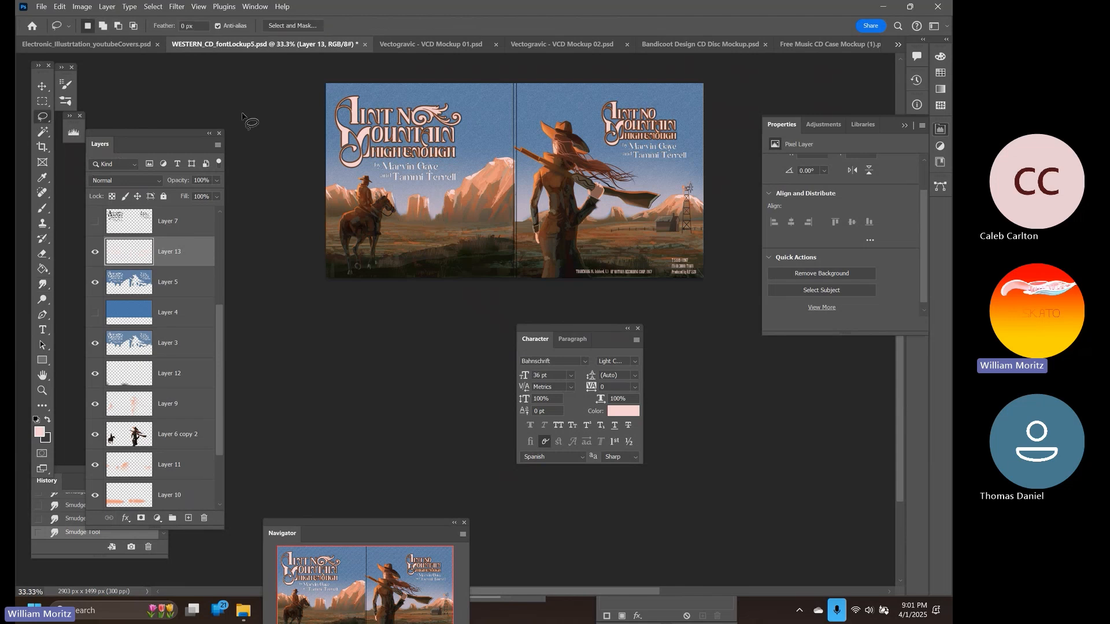
pyautogui.click(217, 180)
pyautogui.moveTo(218, 192); pyautogui.dragTo(199, 197)
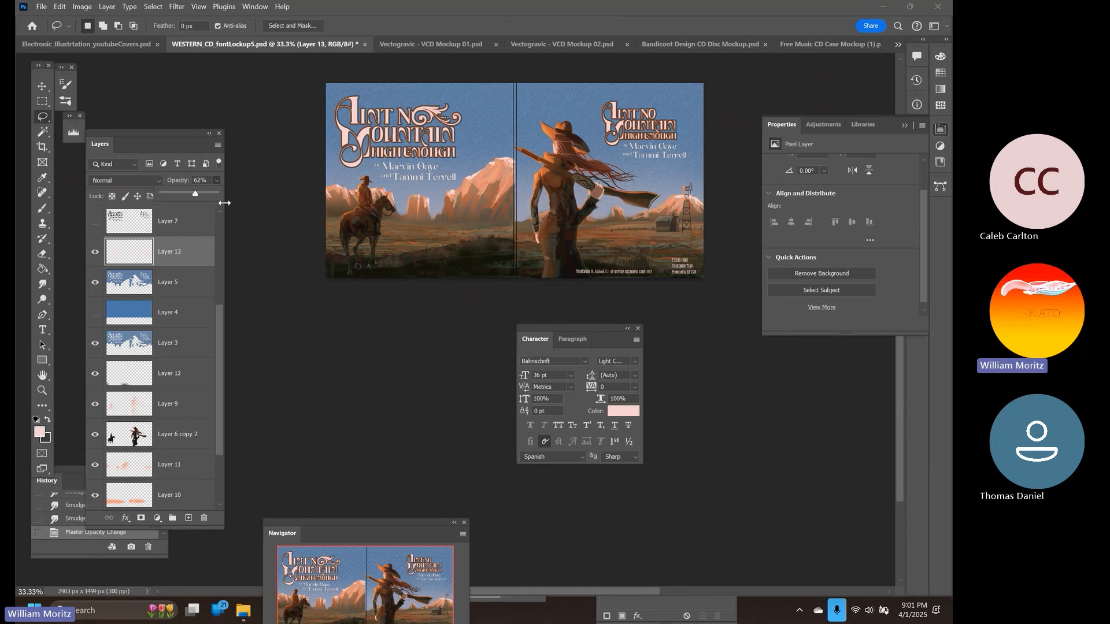
# Reduce Layer 13's opacity slightly below 46%, comparing the haze by hiding and showing the layer
pyautogui.moveTo(190, 197); pyautogui.dragTo(187, 197)
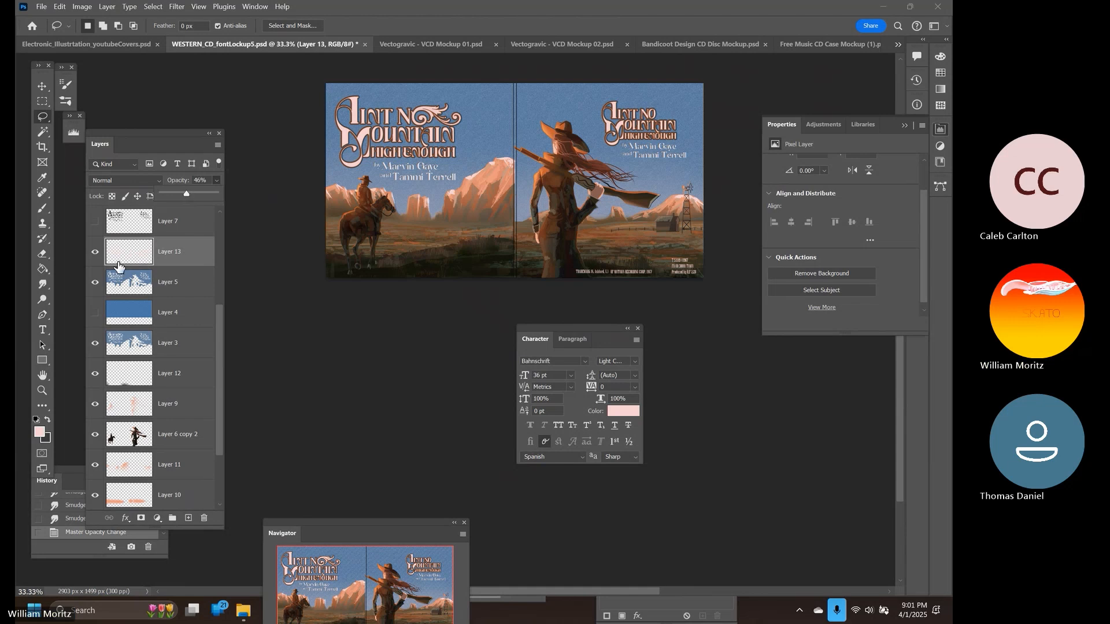
pyautogui.click(95, 254)
pyautogui.click(94, 253)
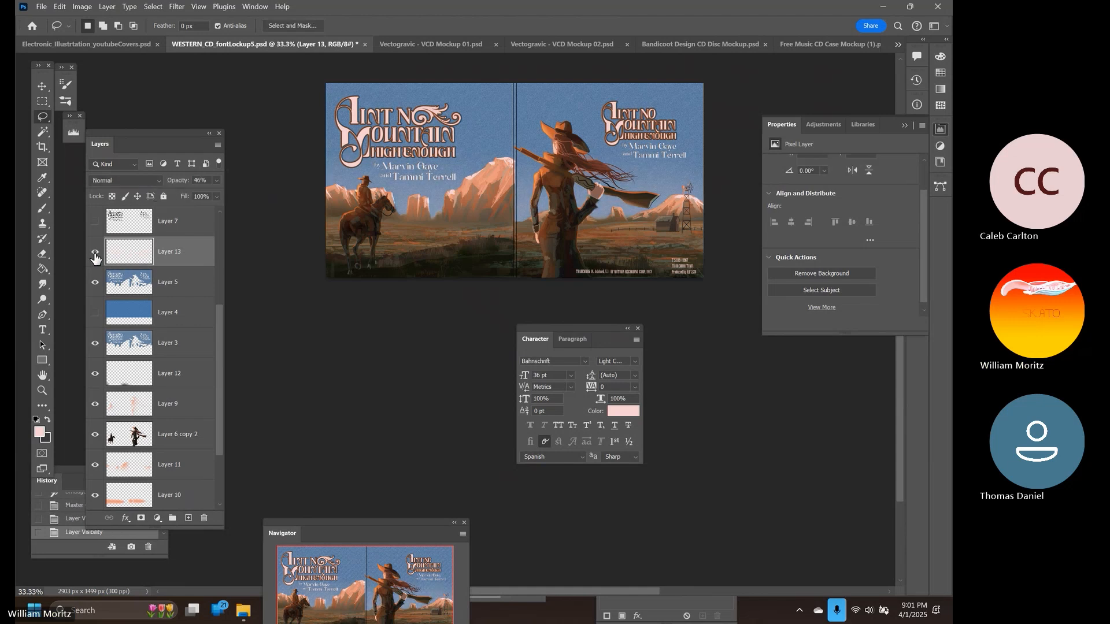
pyautogui.click(217, 180)
pyautogui.moveTo(186, 194); pyautogui.dragTo(183, 197)
# Add a new layer and paint an 800-pixel stroke along the sky's upper edge in a near-black sampled from the dark ground
pyautogui.click(189, 518)
pyautogui.press('i')
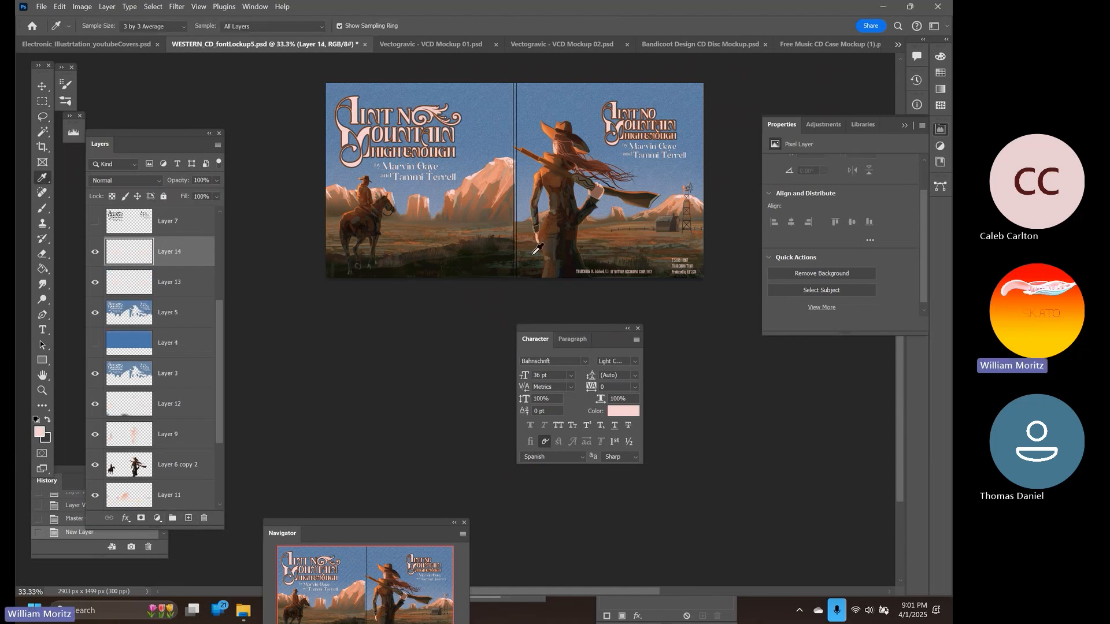
pyautogui.click(512, 253)
pyautogui.press('b')
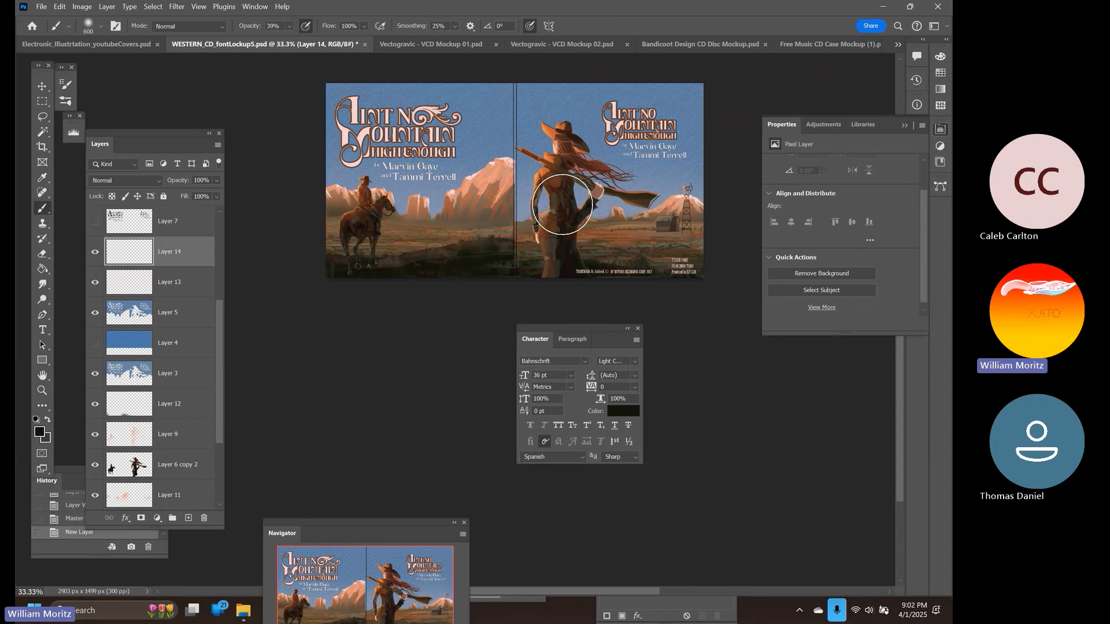
pyautogui.scroll(3, 681, 103)
pyautogui.press(']')
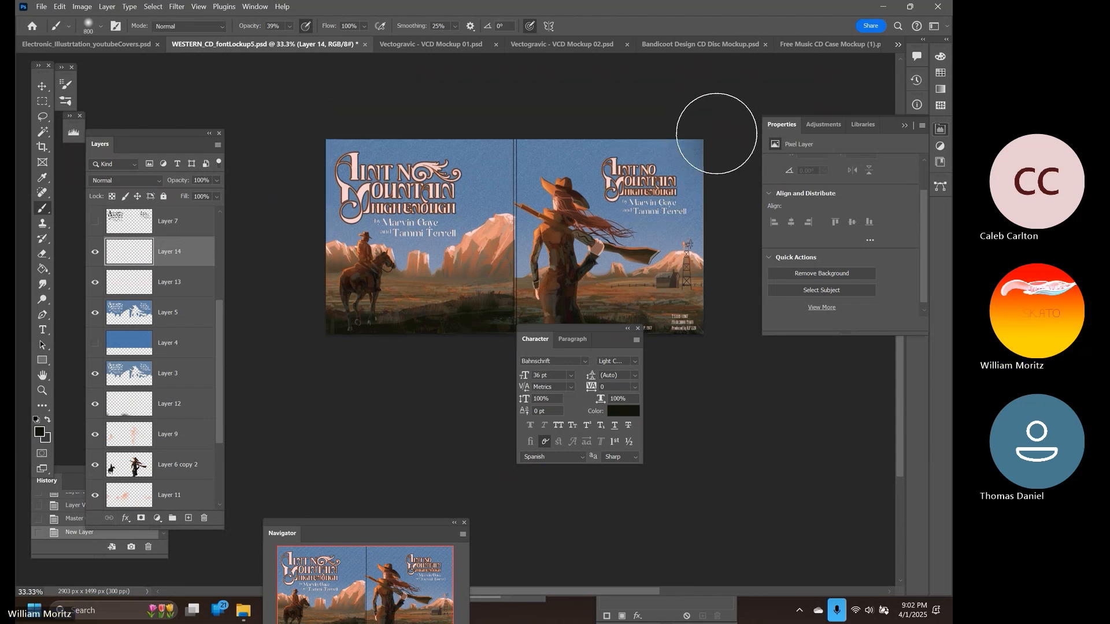
pyautogui.moveTo(579, 129); pyautogui.dragTo(251, 131)
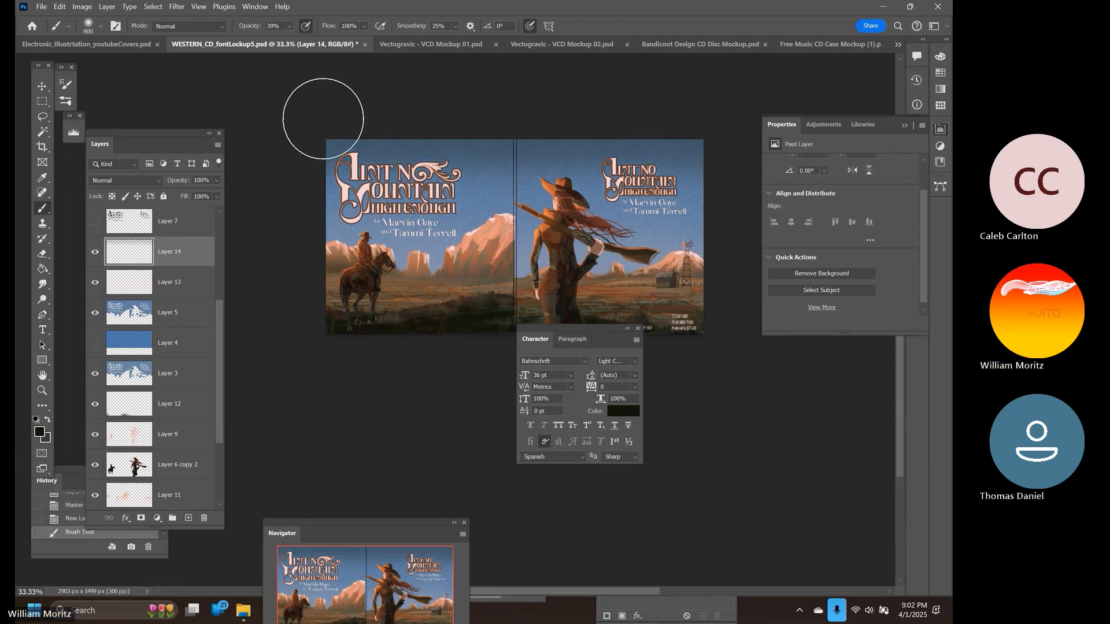
# Paint a second dark stroke along the sky's upper edge with a 500-pixel brush, comparing the sky without and with it
pyautogui.press('[')
pyautogui.press('[')
pyautogui.press('[')
pyautogui.moveTo(366, 112)
pyautogui.mouseDown()
pyautogui.moveTo(547, 137)
pyautogui.moveTo(751, 136)
pyautogui.mouseUp()
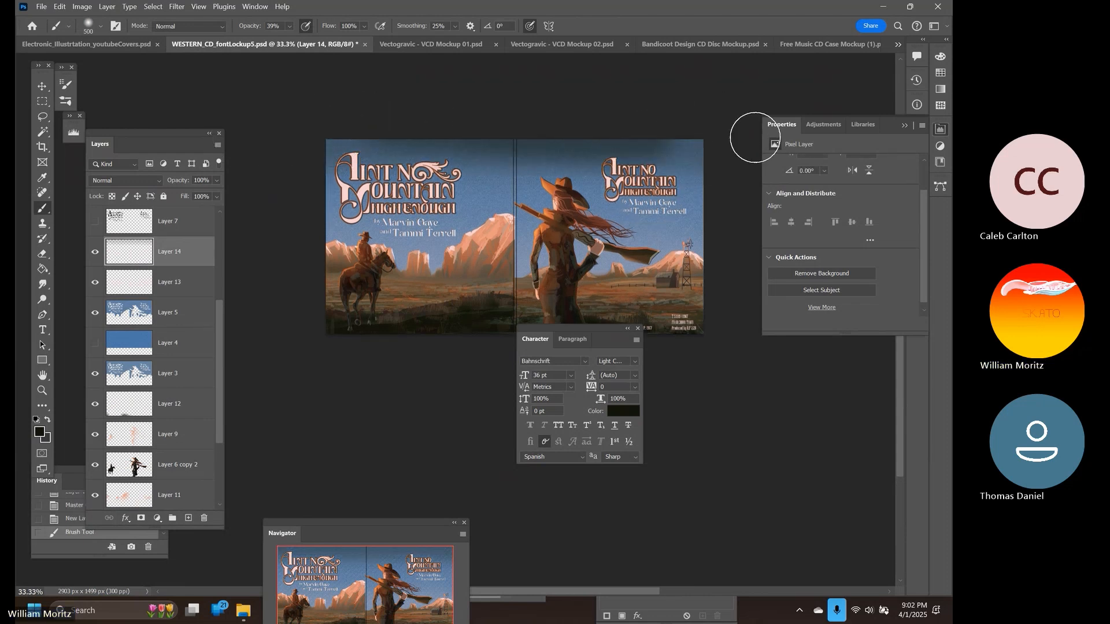
pyautogui.hotkey('ctrl', 'z')
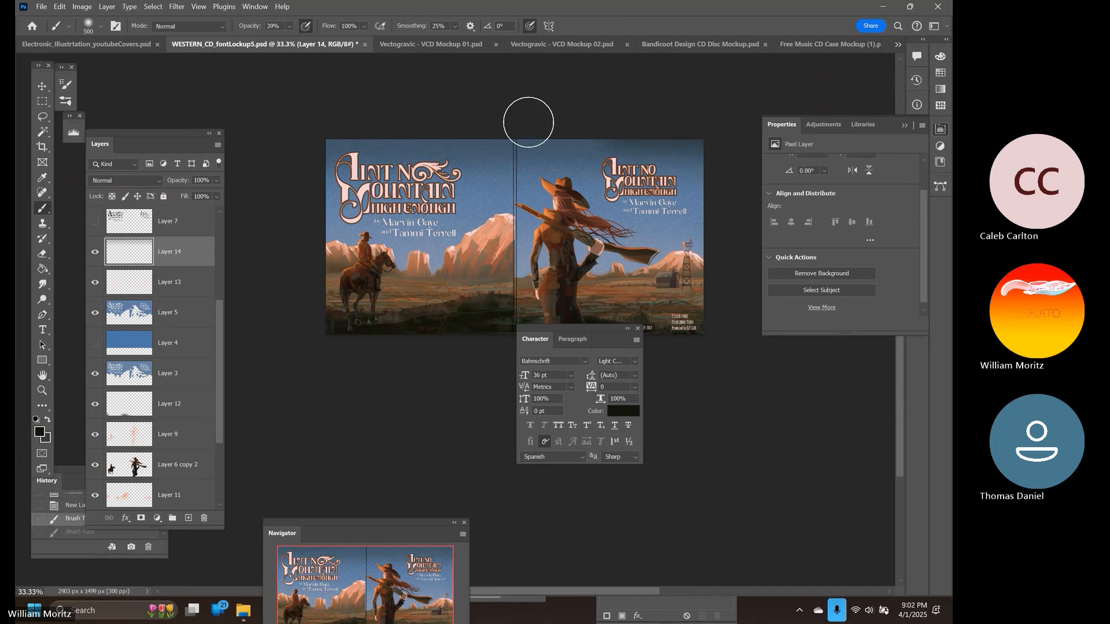
pyautogui.hotkey('ctrl', 'shift', 'z')
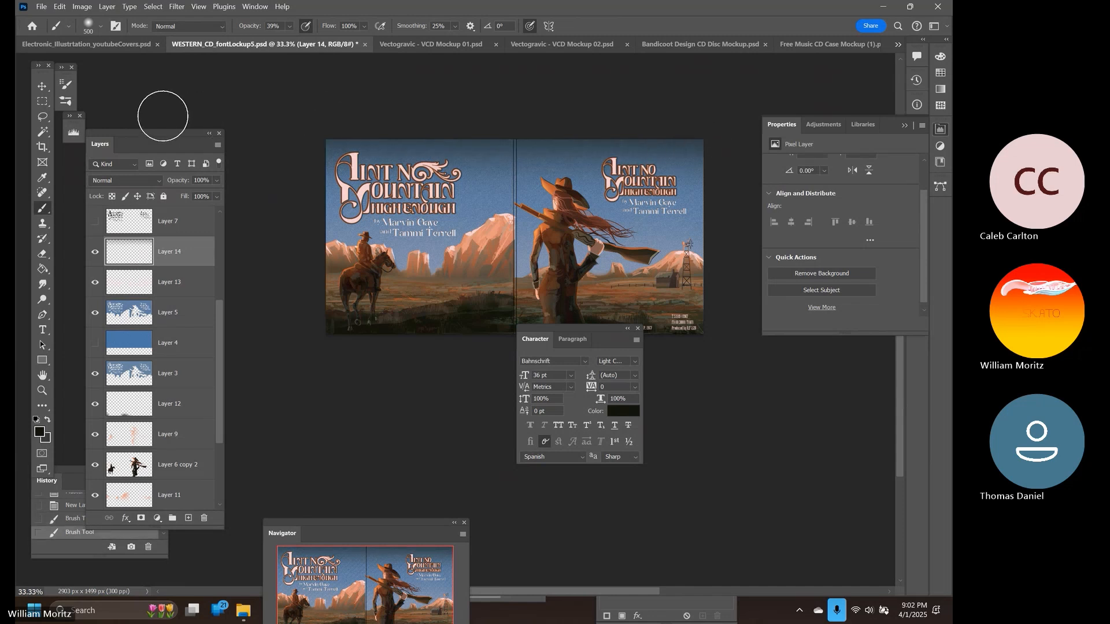
# Set Layer 14 to the Darker Color blend mode at 46% opacity and move the Character panel off the artwork
pyautogui.click(42, 101)
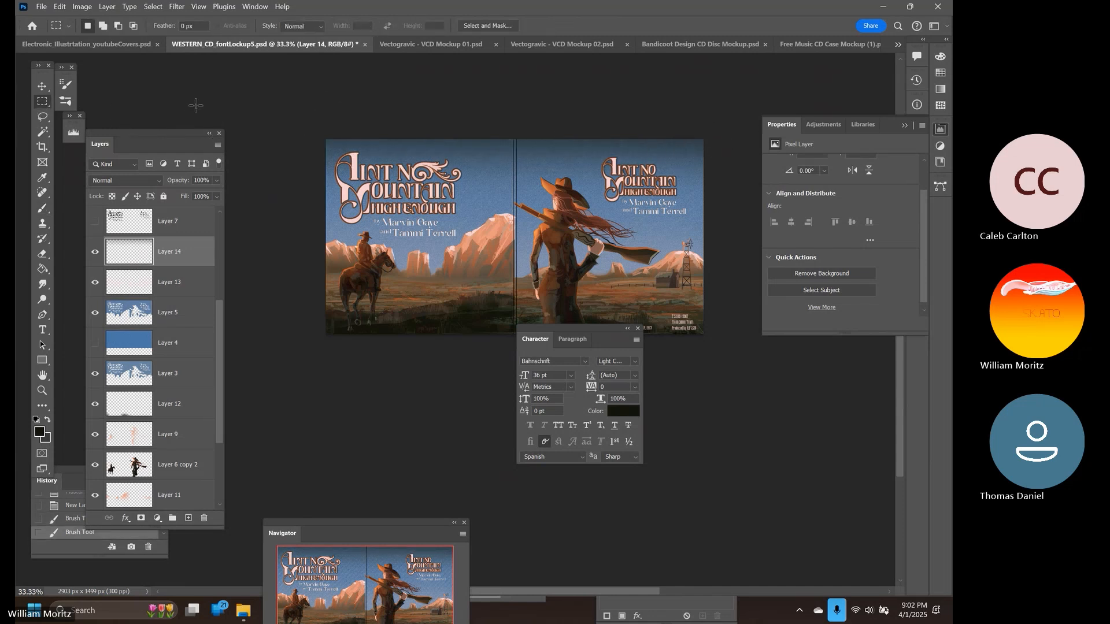
pyautogui.click(216, 181)
pyautogui.moveTo(207, 193); pyautogui.dragTo(196, 197)
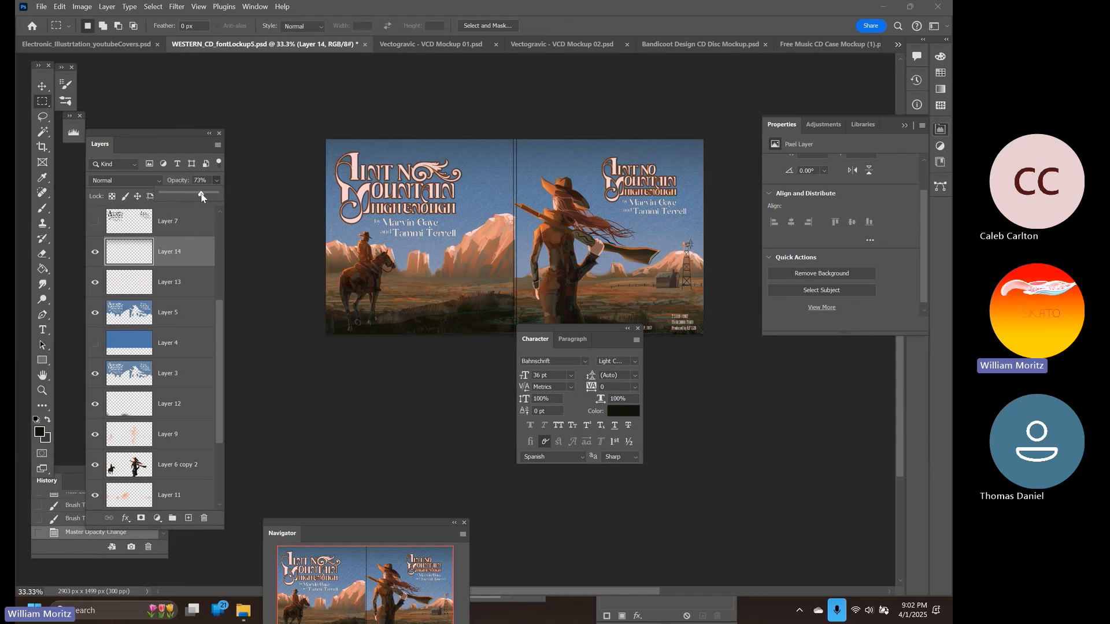
pyautogui.click(149, 181)
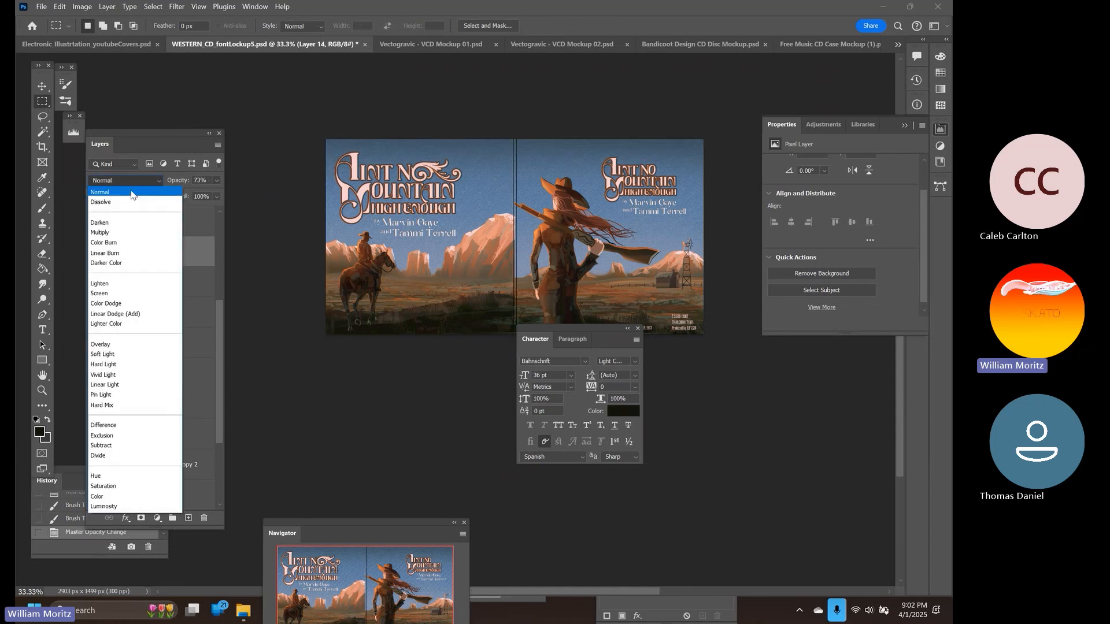
pyautogui.click(100, 223)
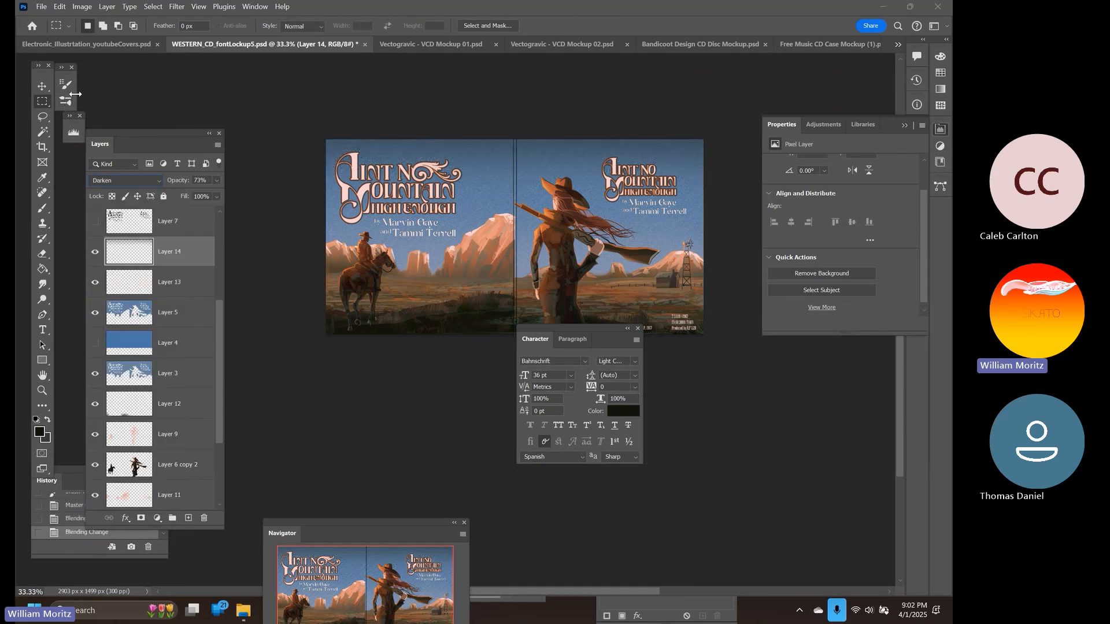
pyautogui.press('Down')
pyautogui.press('Down')
pyautogui.moveTo(195, 191); pyautogui.dragTo(183, 193)
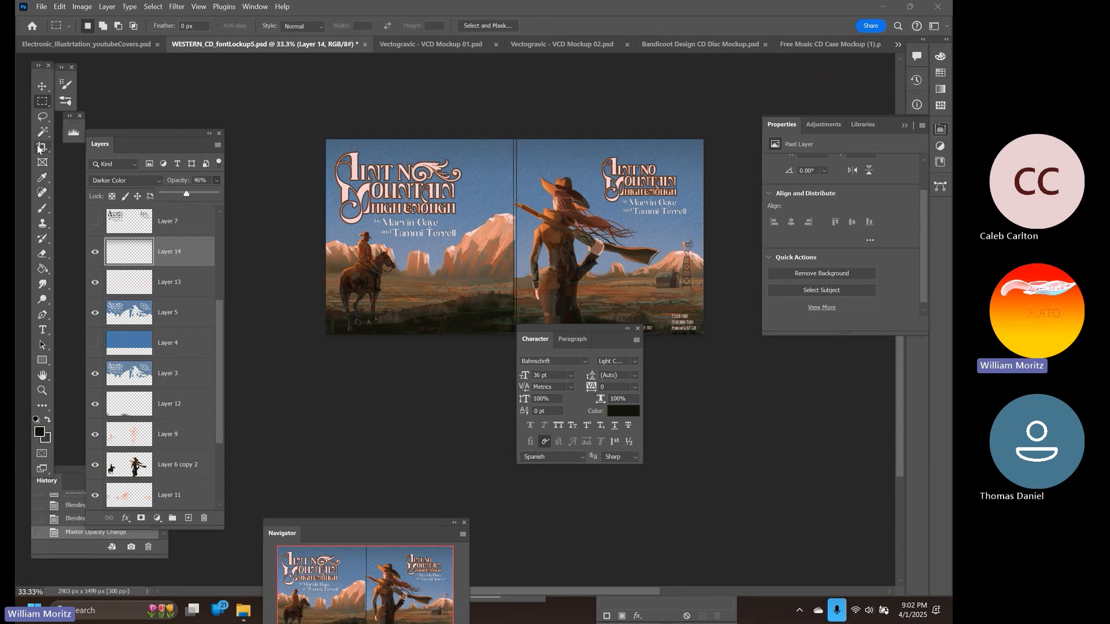
pyautogui.click(42, 116)
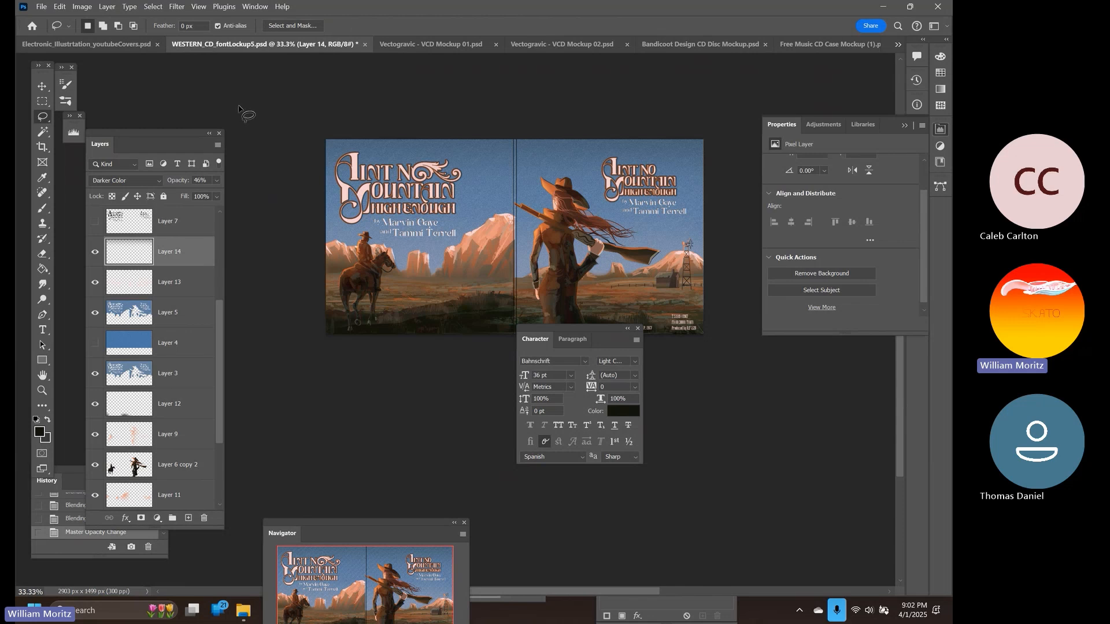
pyautogui.moveTo(588, 327); pyautogui.dragTo(648, 387)
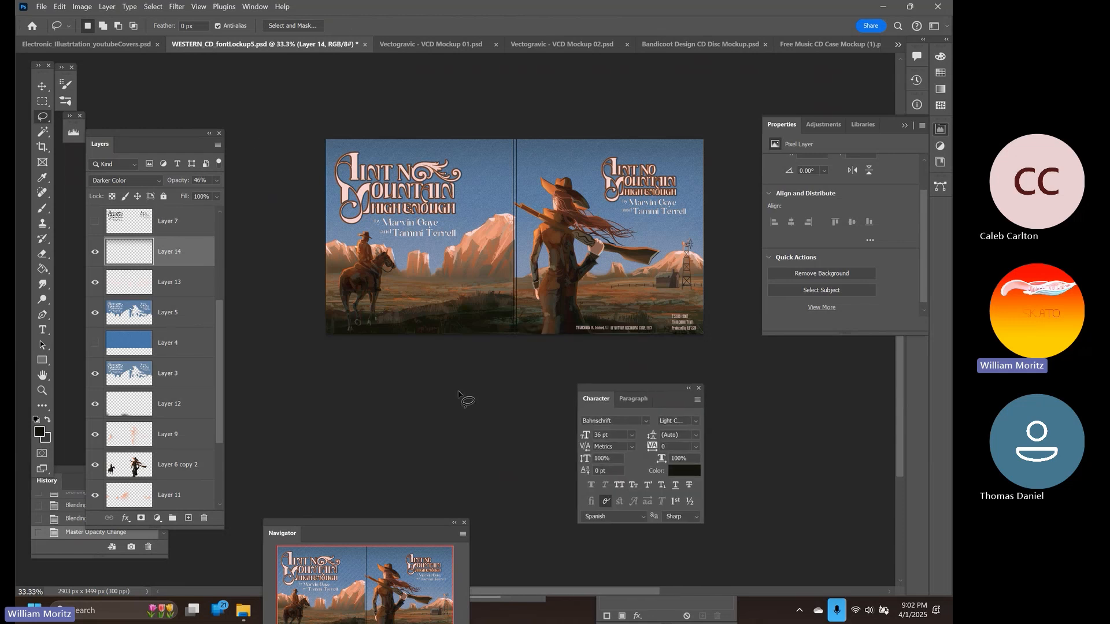
# Erase Layer 9's peach light over the horse and rider at 34% eraser opacity, and compare by hiding and showing the layer
pyautogui.click(172, 434)
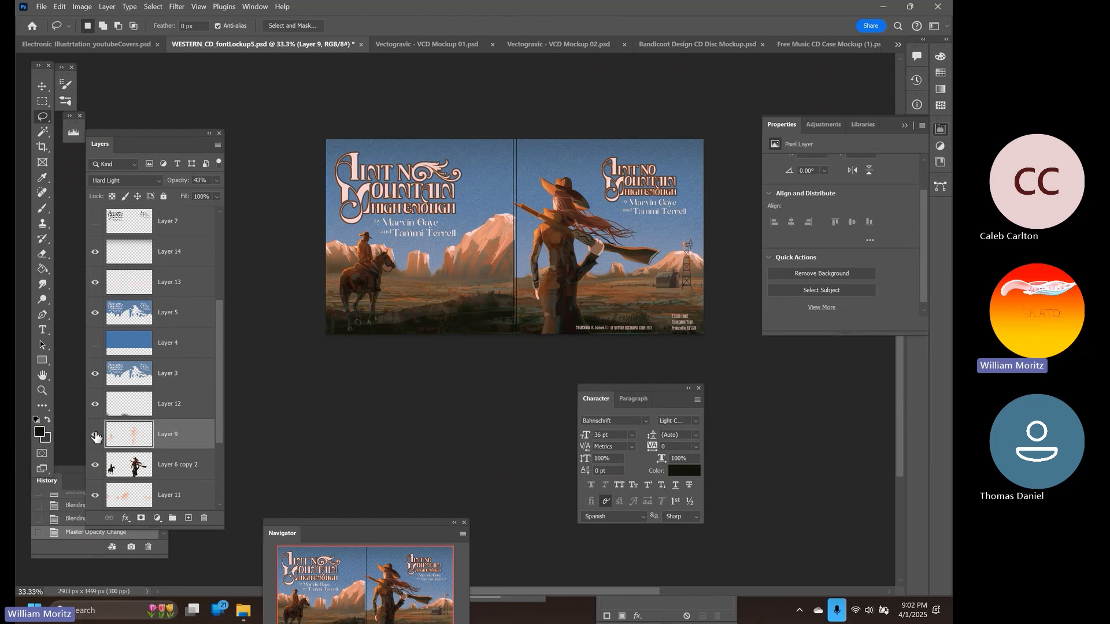
pyautogui.click(95, 435)
pyautogui.click(95, 435)
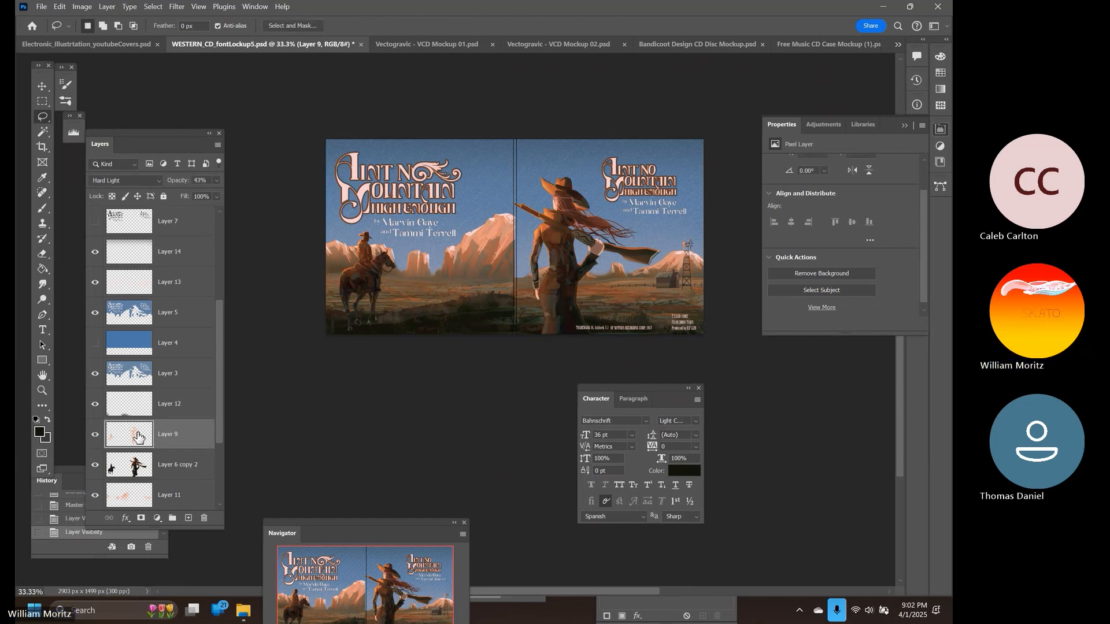
pyautogui.press('e')
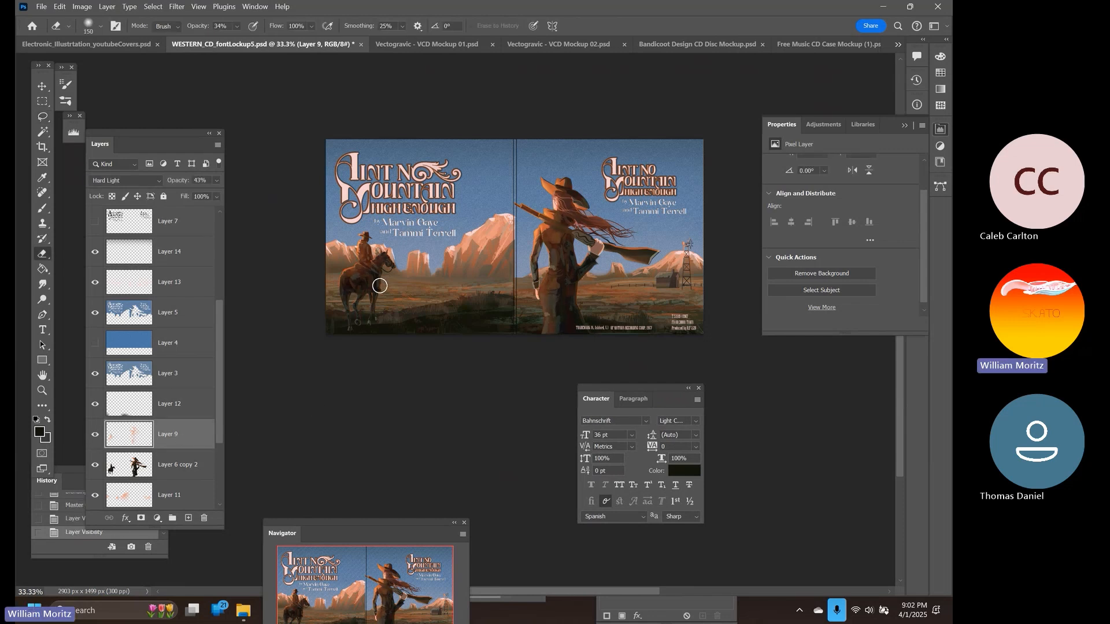
pyautogui.moveTo(367, 260)
pyautogui.mouseDown()
pyautogui.moveTo(379, 261)
pyautogui.moveTo(359, 310)
pyautogui.mouseUp()
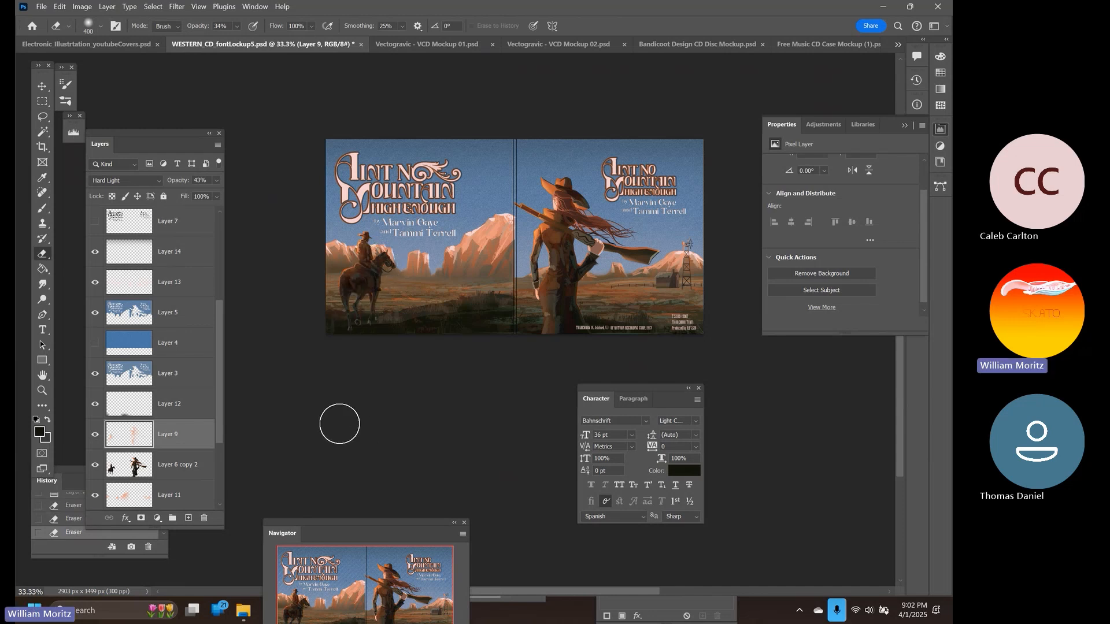
pyautogui.click(93, 437)
pyautogui.click(93, 437)
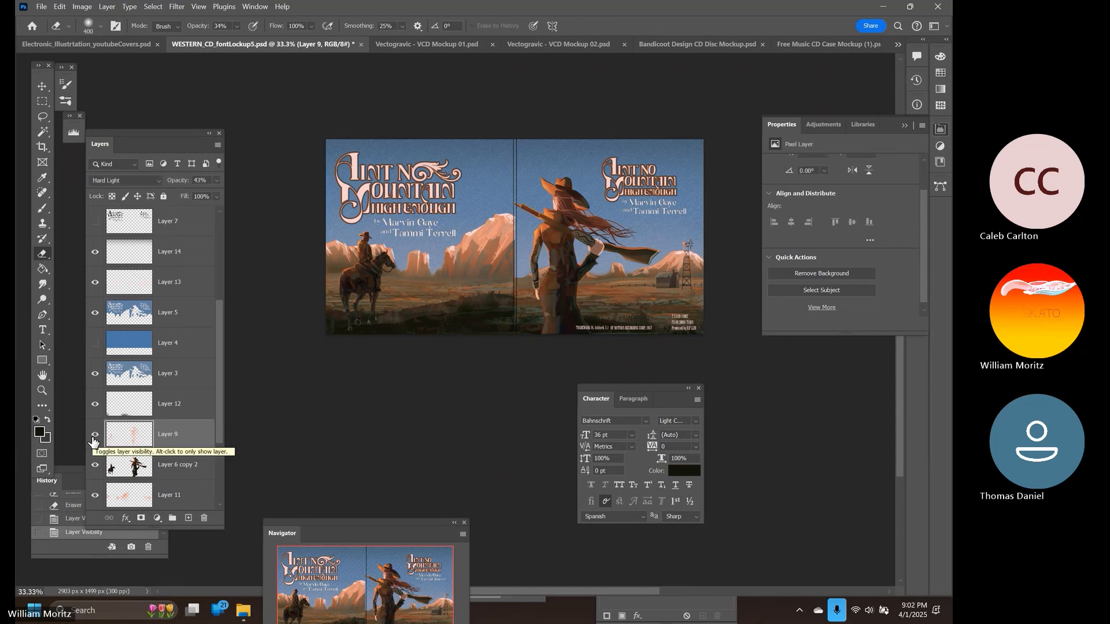
pyautogui.click(93, 437)
pyautogui.click(93, 437)
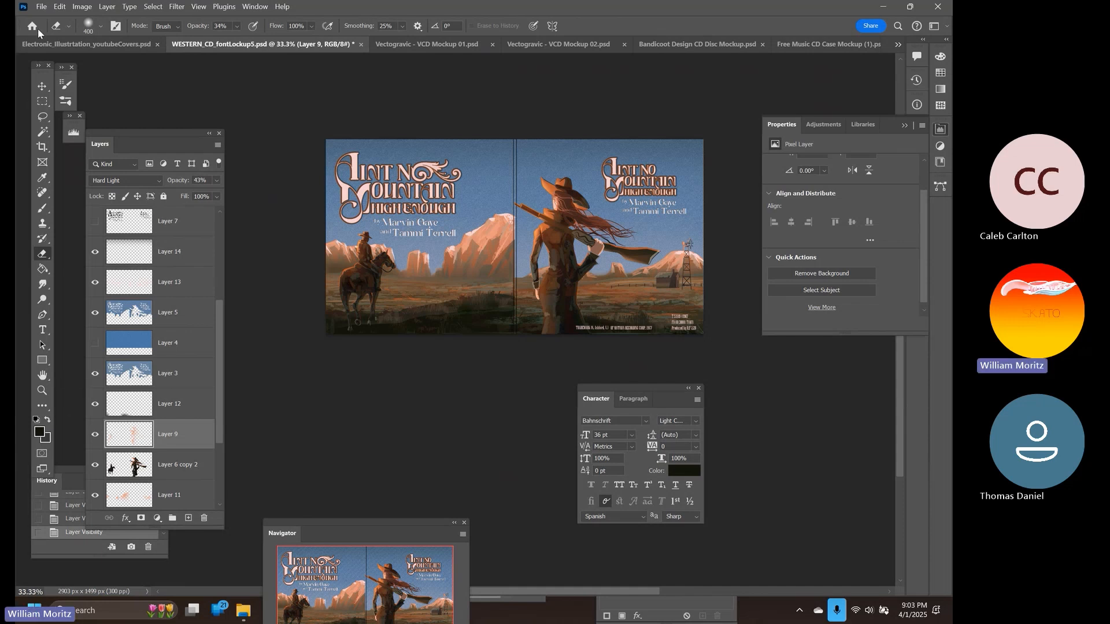
# Save the document and export it as a quality 6 JPG at 100% scale
pyautogui.click(42, 7)
pyautogui.click(82, 133)
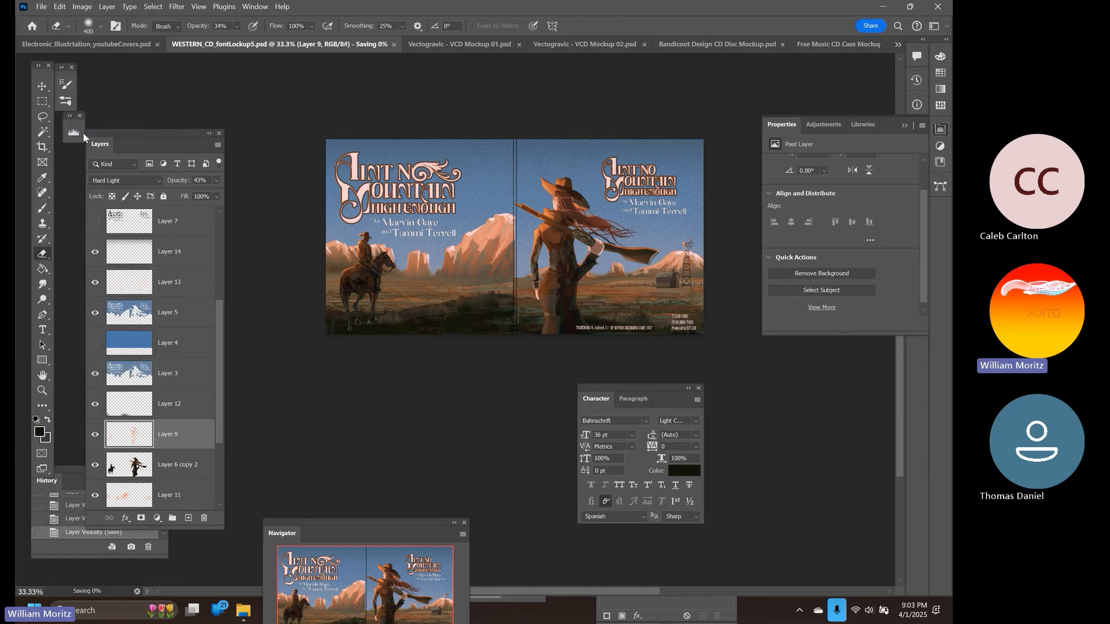
pyautogui.click(45, 7)
pyautogui.moveTo(146, 205)
pyautogui.click(256, 215)
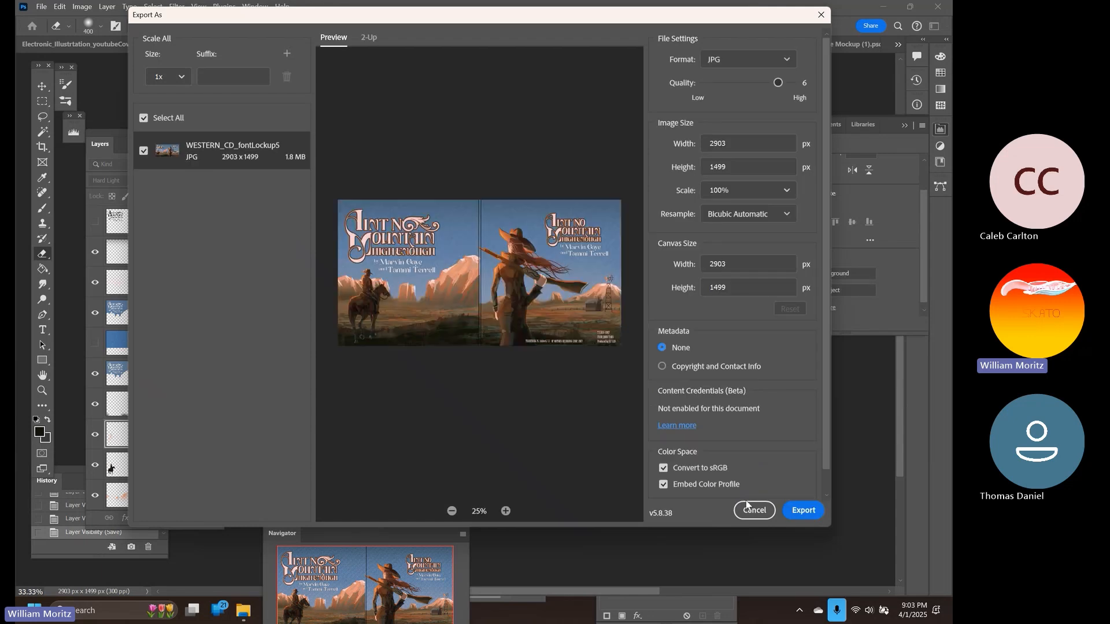
pyautogui.click(811, 512)
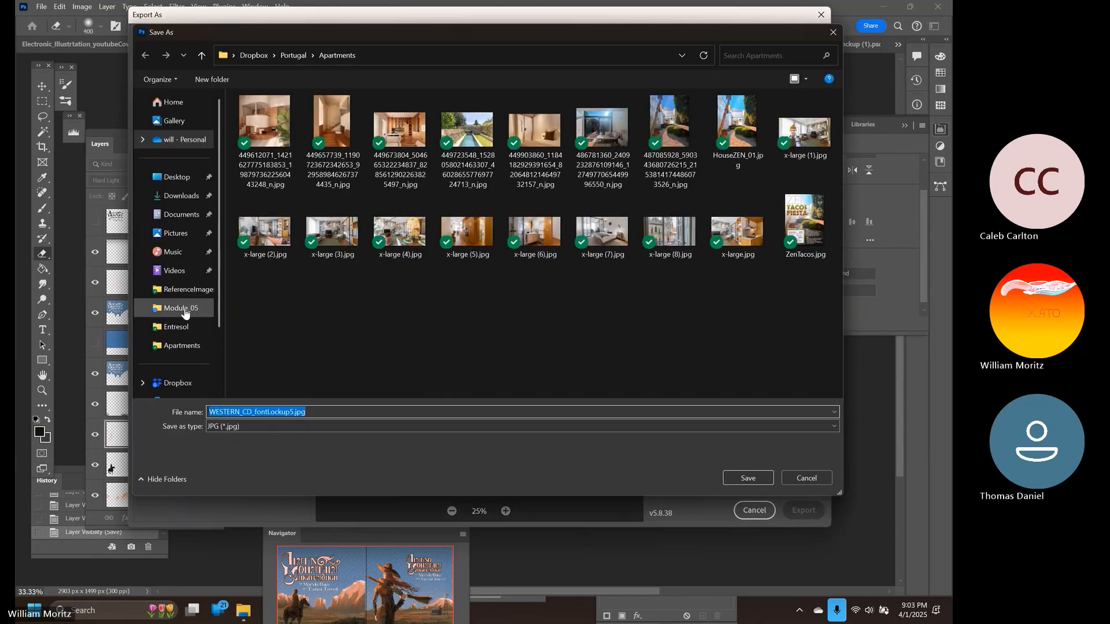
# Save the exported JPG in the Module_05 folder under the name WESTERN_CD_fontLockup6
pyautogui.click(210, 311)
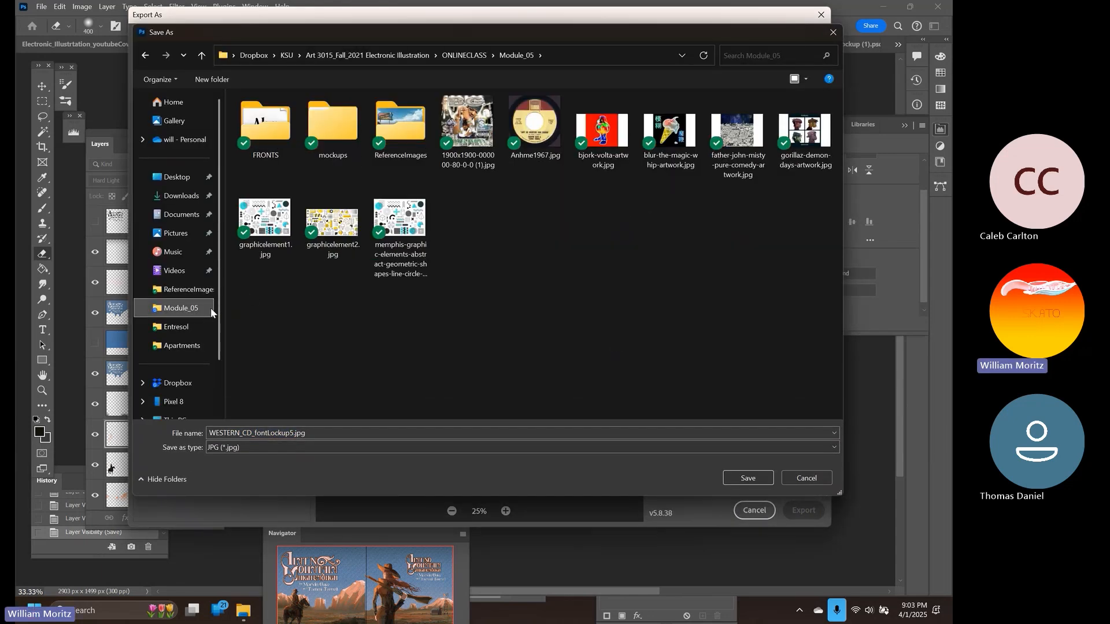
pyautogui.click(293, 432)
pyautogui.click(326, 432)
pyautogui.moveTo(326, 432); pyautogui.dragTo(292, 433)
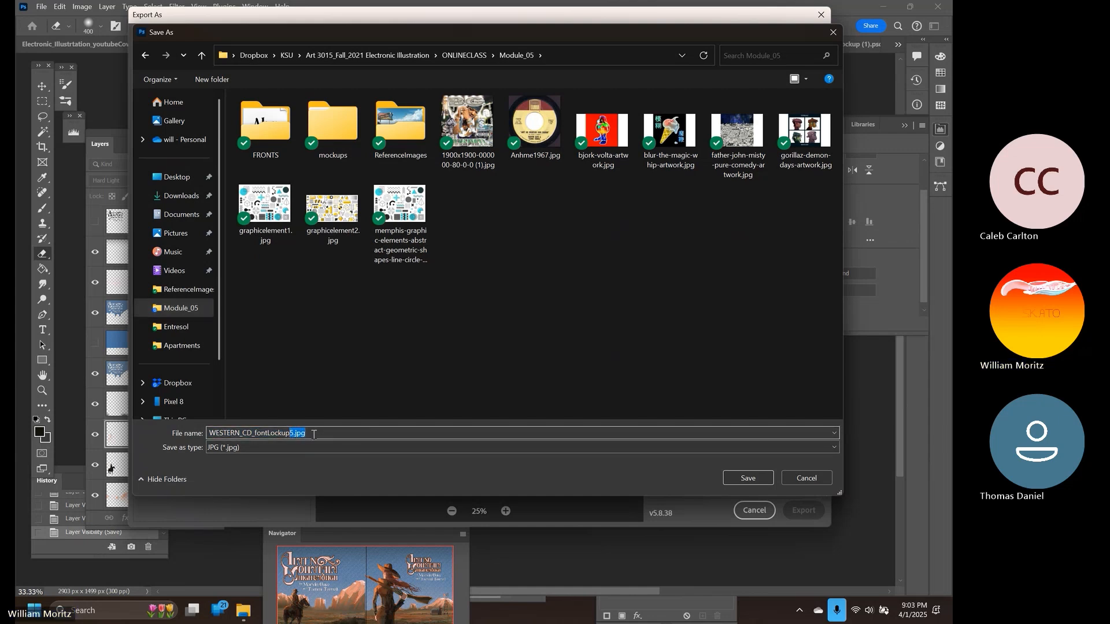
pyautogui.write('6')
pyautogui.press('Return')
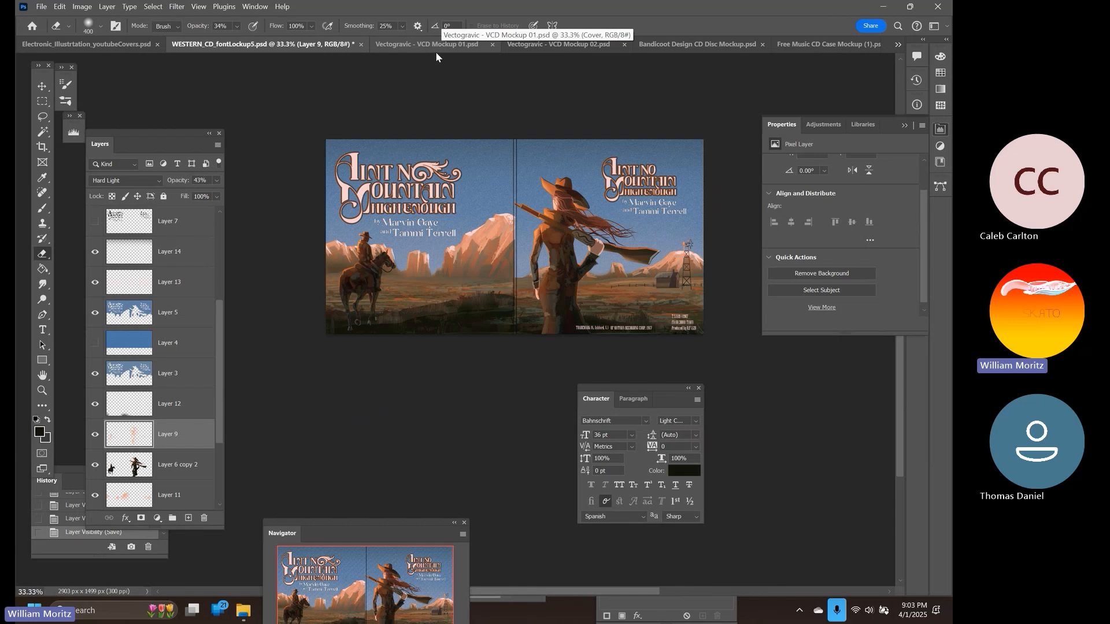
# Look through the open CD mockup documents and open the left cover smart object of Free Music CD Case Mockup (1).psd
pyautogui.click(454, 46)
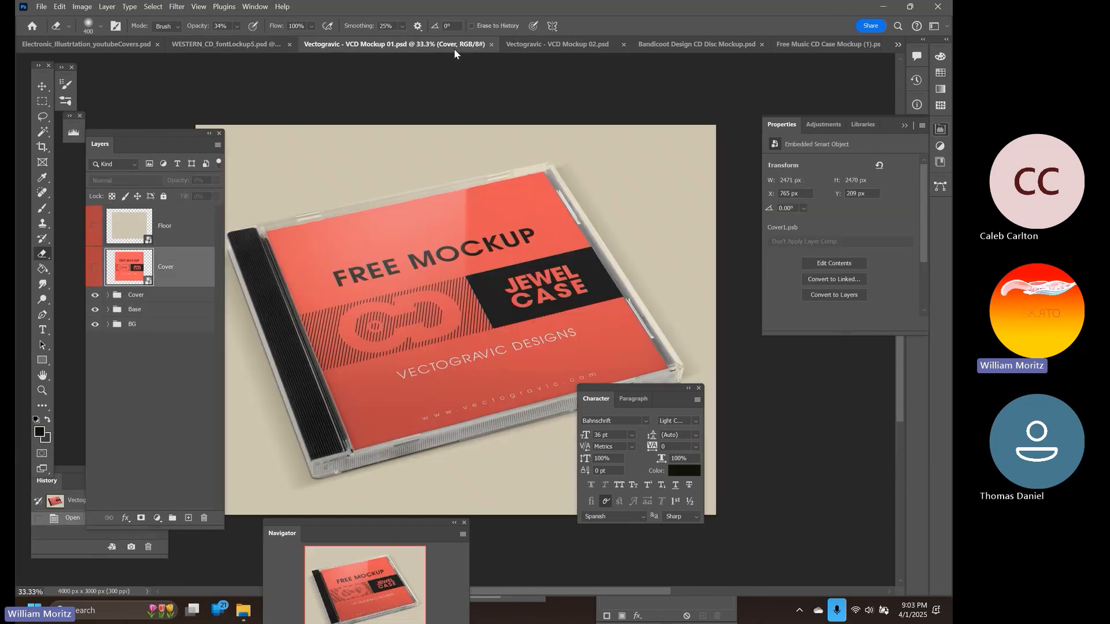
pyautogui.click(556, 44)
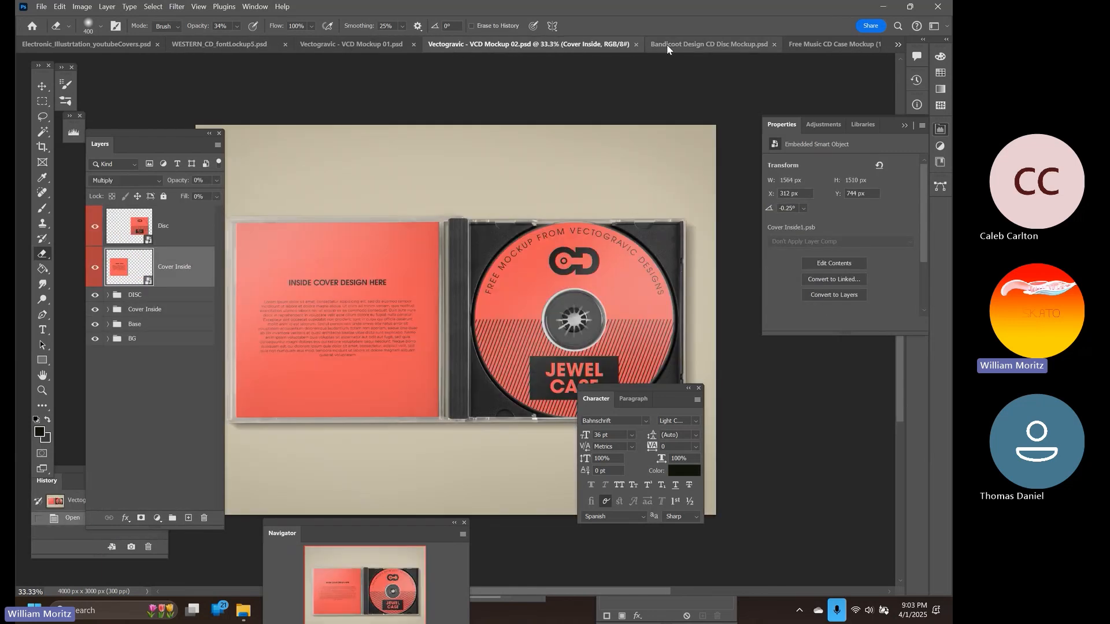
pyautogui.click(671, 44)
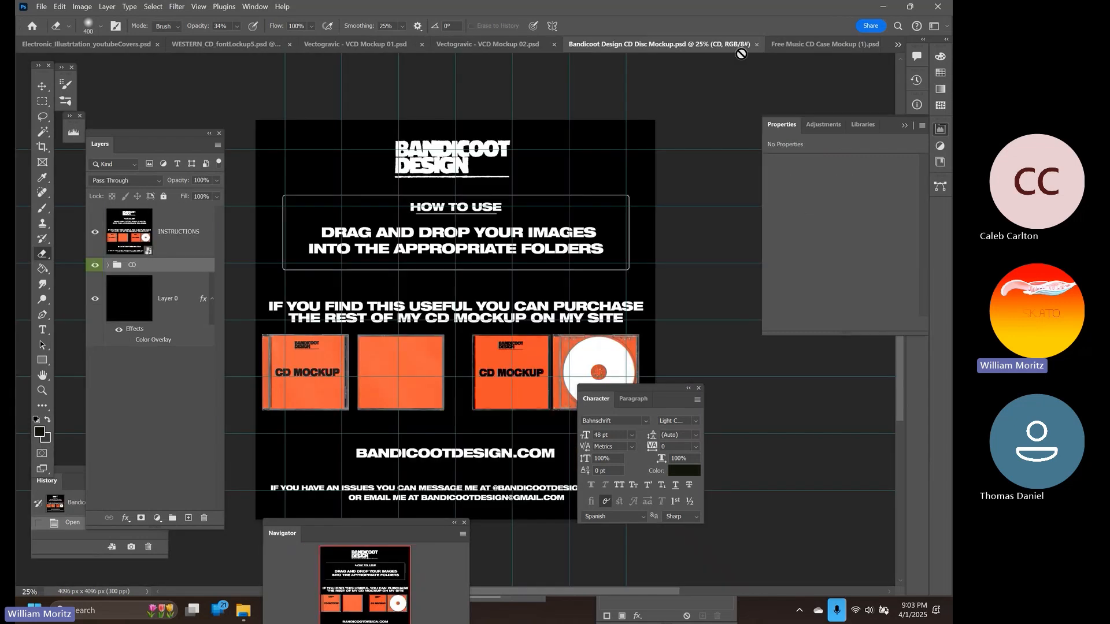
pyautogui.click(791, 44)
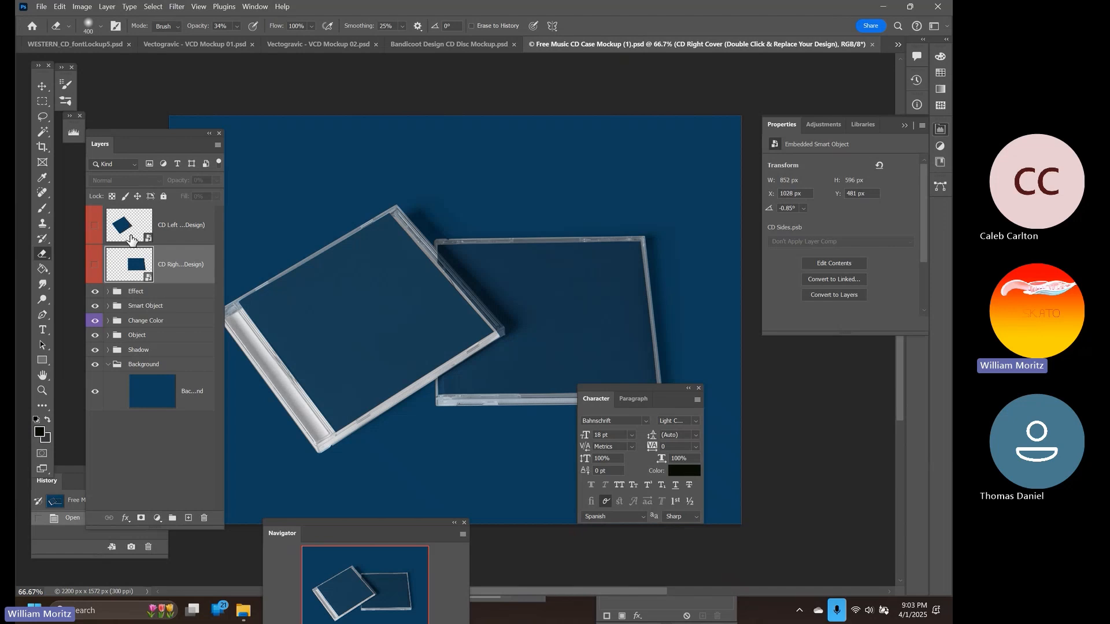
pyautogui.doubleClick(130, 237)
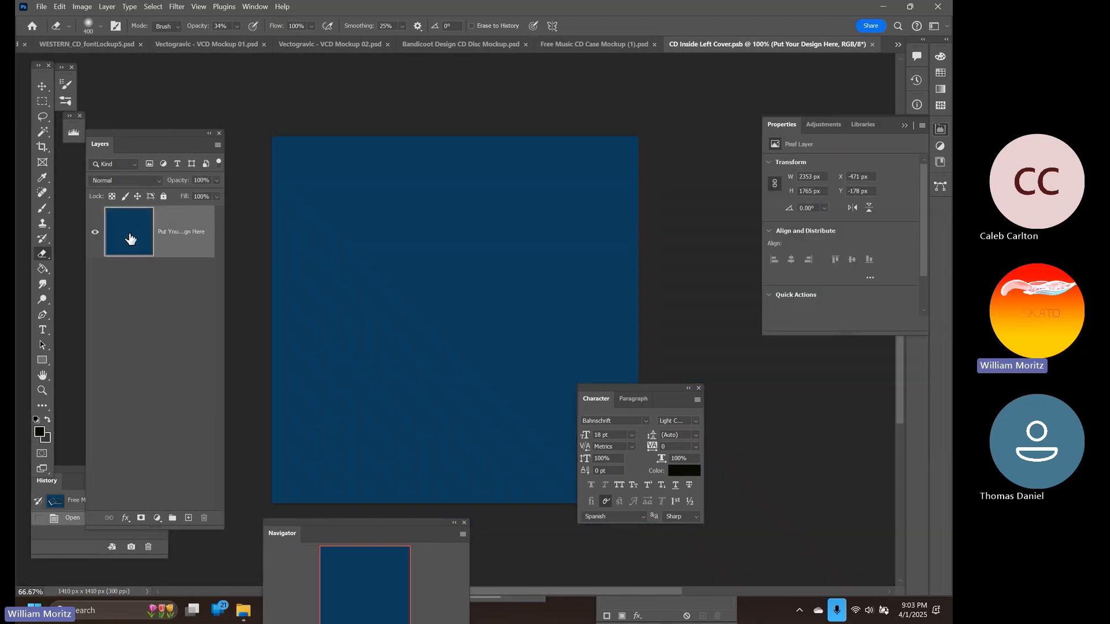
# Place WESTERN_CD_fontLockup6.jpg from the Module_05 folder as an embedded image in the left cover smart object
pyautogui.click(42, 8)
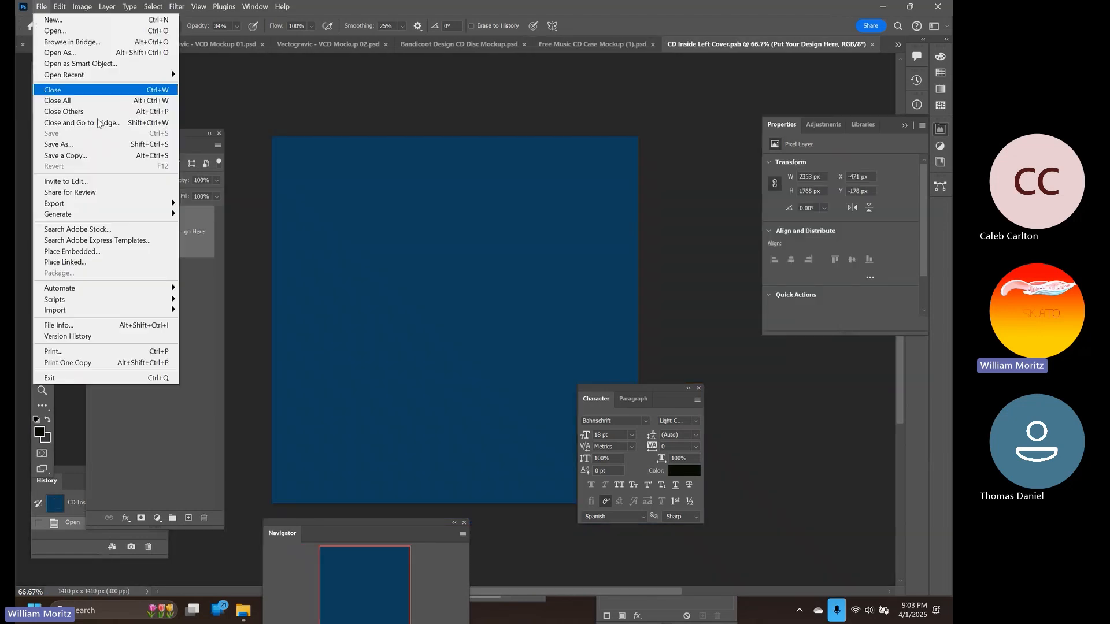
pyautogui.click(126, 252)
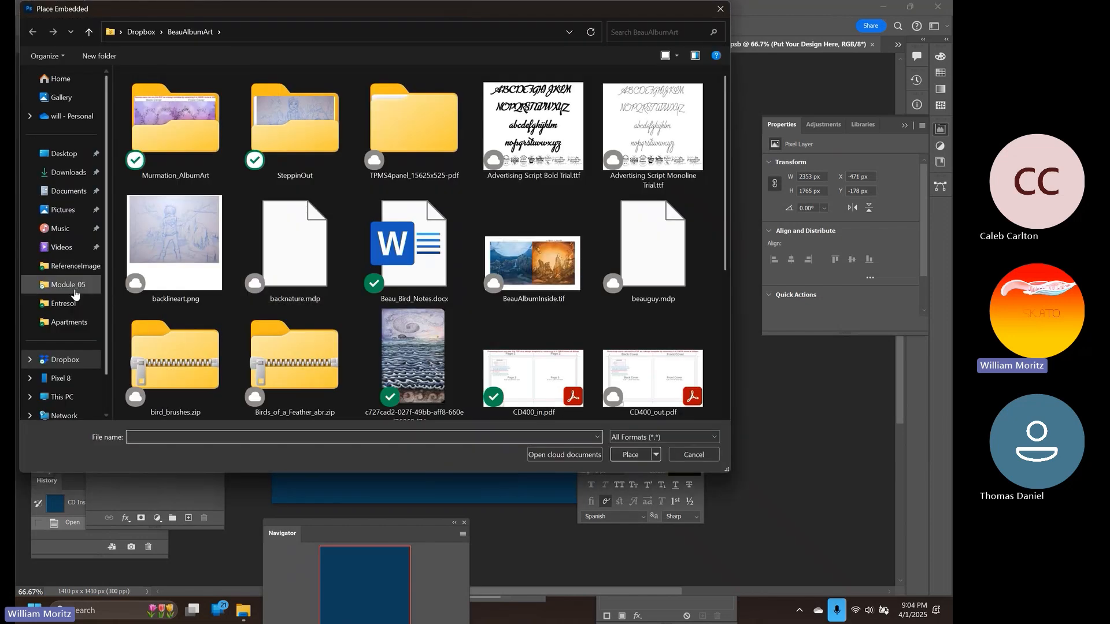
pyautogui.click(74, 289)
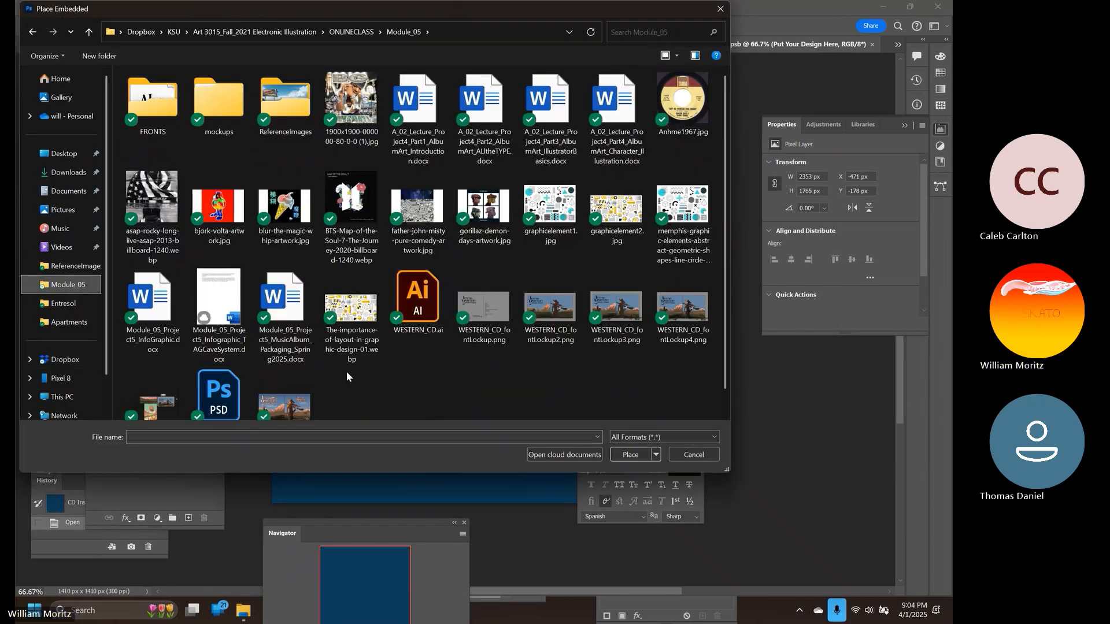
pyautogui.click(285, 405)
pyautogui.click(623, 455)
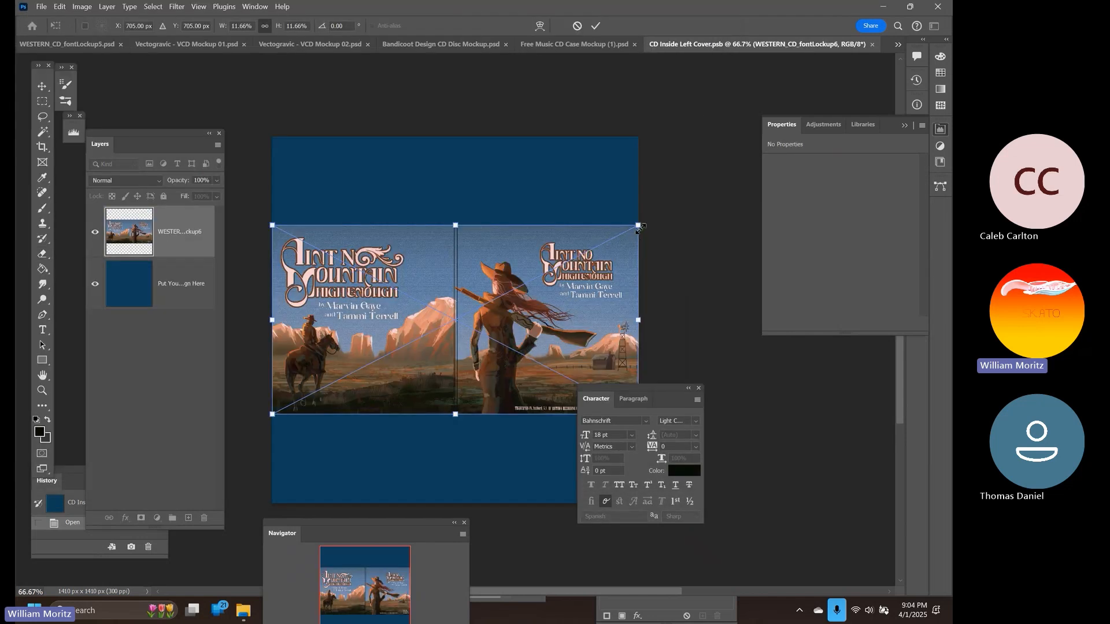
# Enlarge the placed artwork to 19.63% from its lower corner and commit the transformation
pyautogui.moveTo(638, 225); pyautogui.dragTo(889, 96)
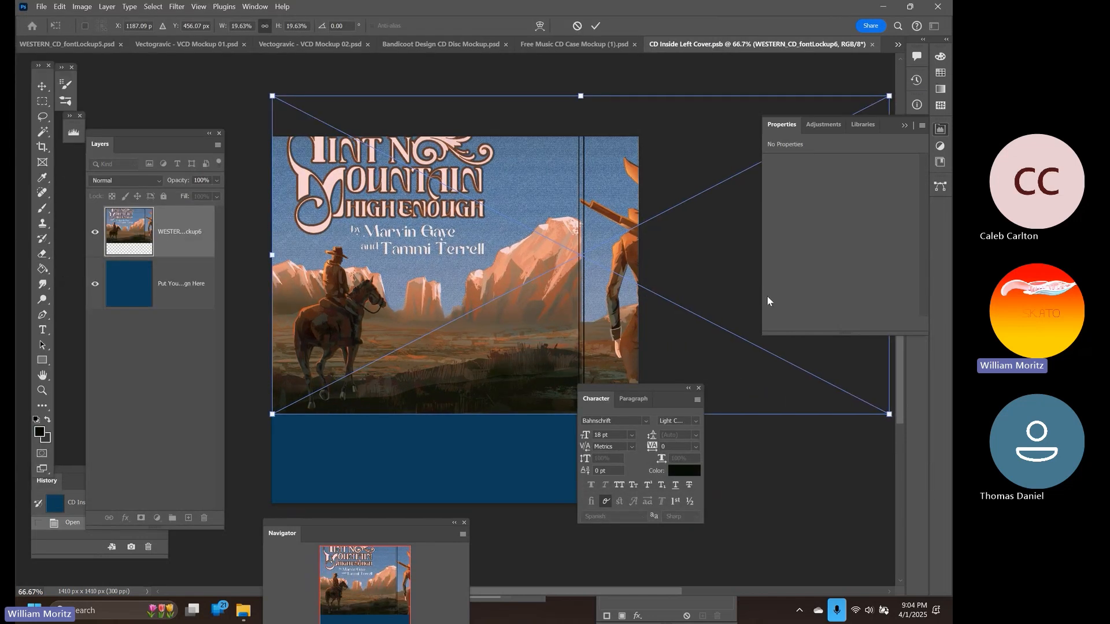
pyautogui.press('Return')
pyautogui.click(43, 390)
pyautogui.click(438, 279)
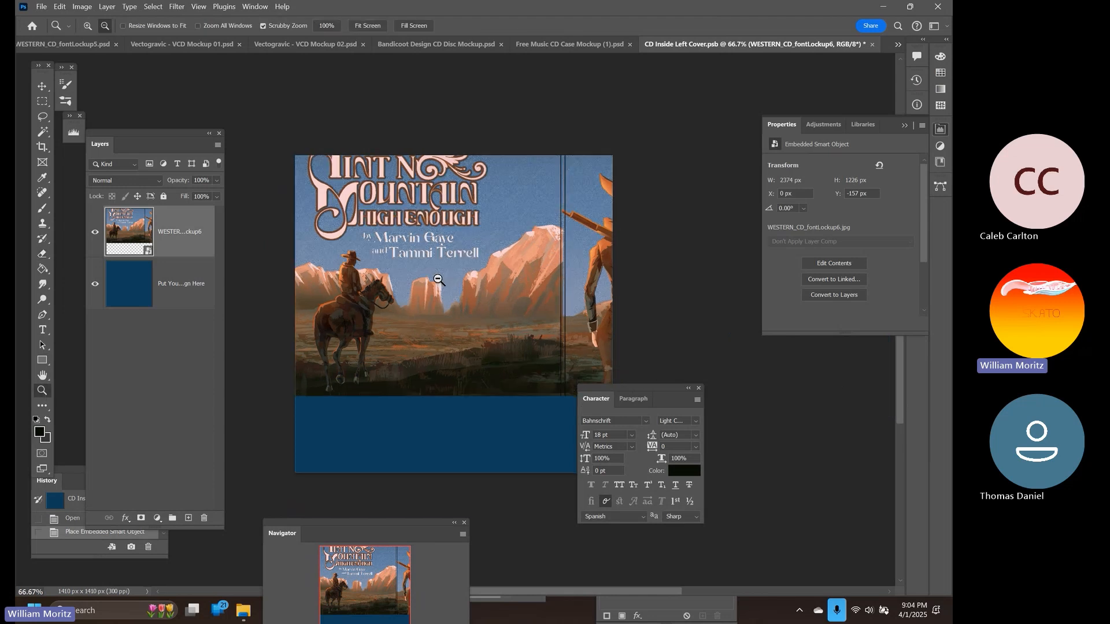
pyautogui.click(438, 279)
# Rescale the artwork to 22.74% so the horse-and-rider half matches the height of the square cover
pyautogui.hotkey('ctrl', 't')
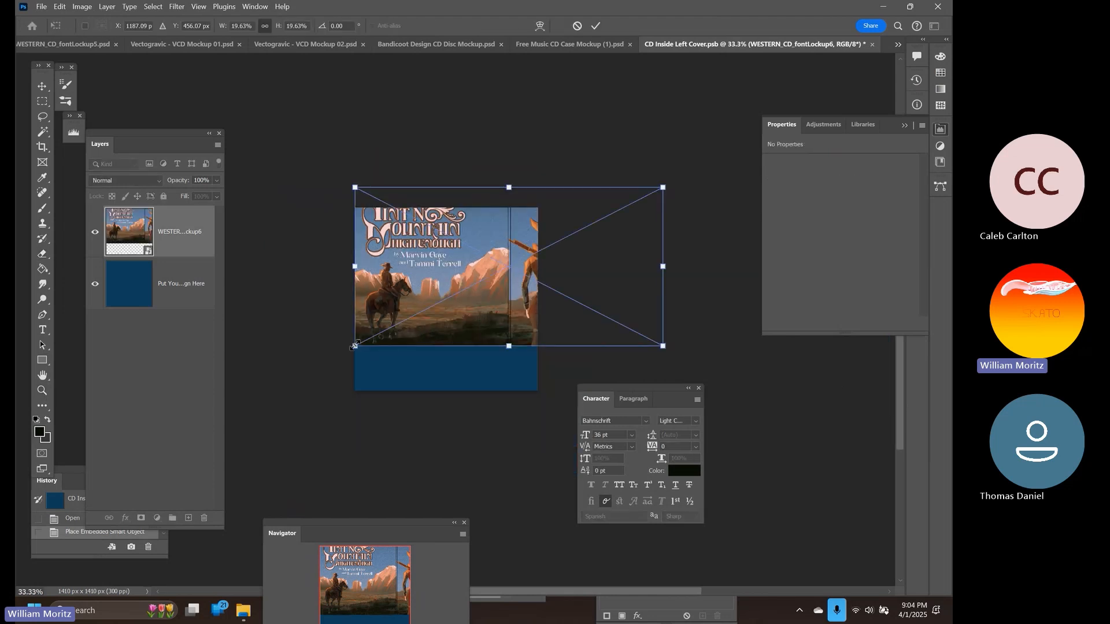
pyautogui.moveTo(355, 346); pyautogui.dragTo(275, 413)
pyautogui.moveTo(388, 342); pyautogui.dragTo(420, 339)
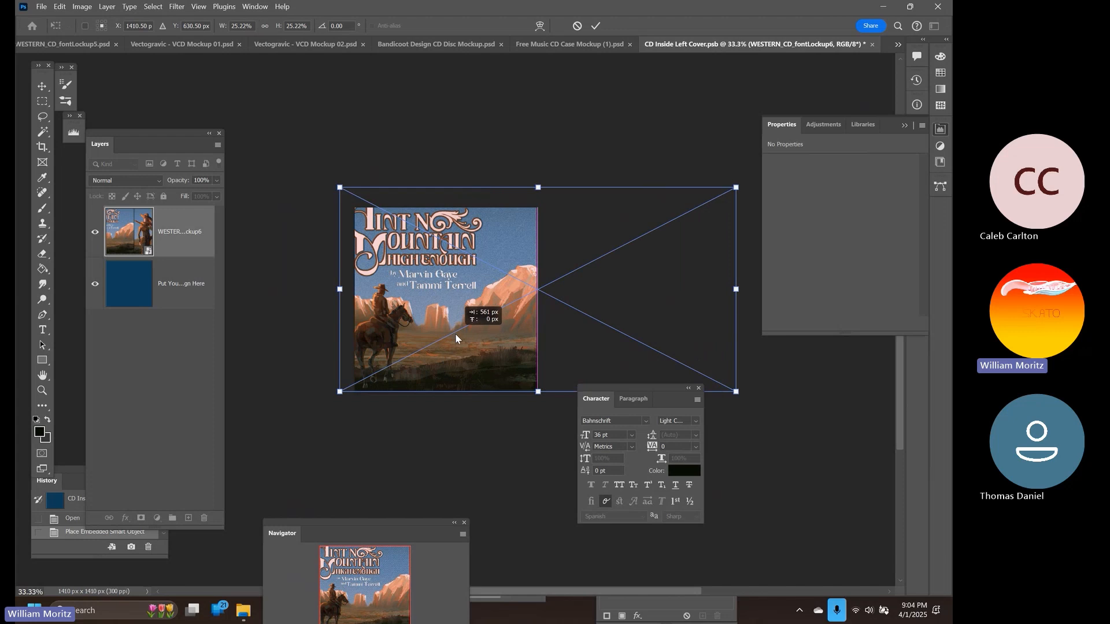
pyautogui.moveTo(456, 334); pyautogui.dragTo(455, 335)
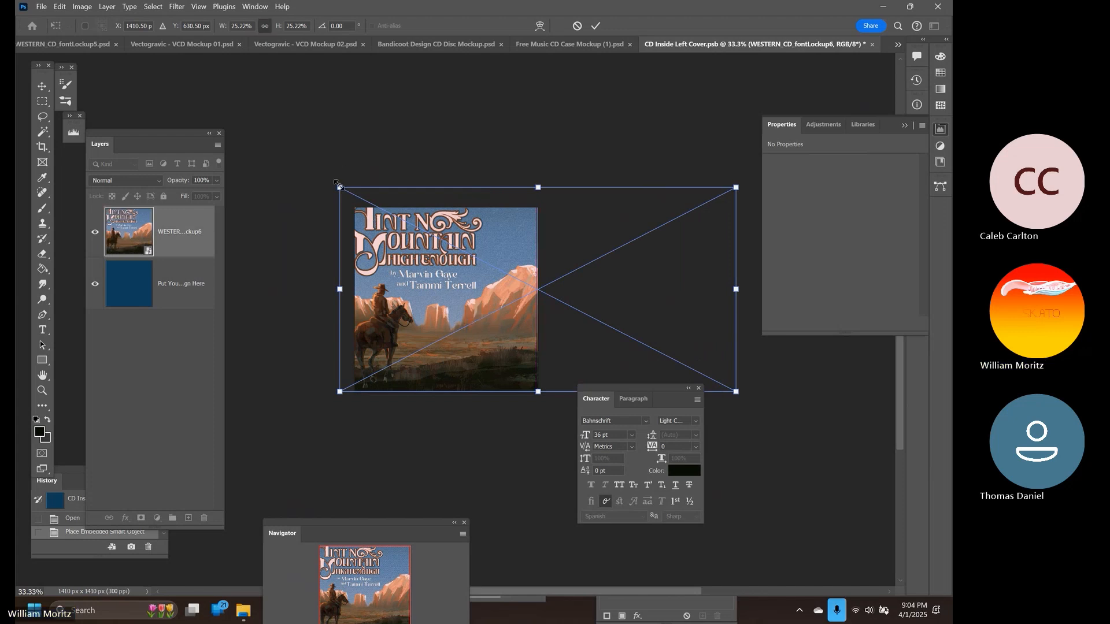
pyautogui.moveTo(338, 185); pyautogui.dragTo(374, 214)
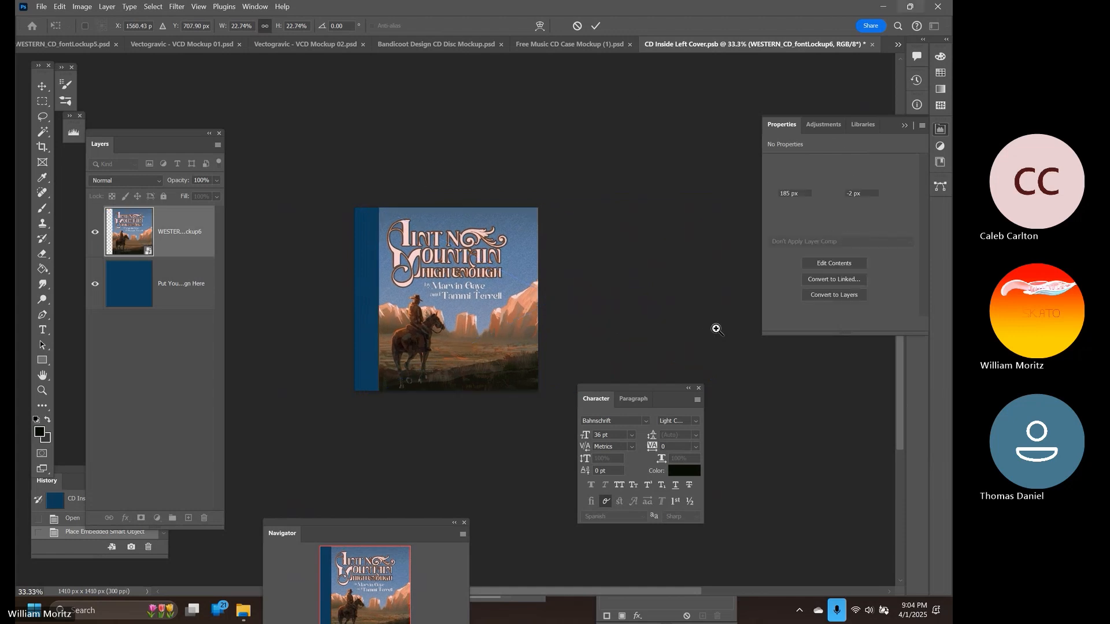
# Nudge the artwork sideways to X 41 px, keeping the spine line outside the cover
pyautogui.hotkey('shift', 'Left')
pyautogui.hotkey('shift', 'Left')
pyautogui.hotkey('shift', 'Left')
pyautogui.hotkey('shift', 'Left')
pyautogui.hotkey('shift', 'Left')
pyautogui.hotkey('shift', 'Left')
pyautogui.hotkey('shift', 'Left')
pyautogui.hotkey('shift', 'Left')
pyautogui.hotkey('shift', 'Left')
pyautogui.hotkey('shift', 'Left')
pyautogui.hotkey('shift', 'Left')
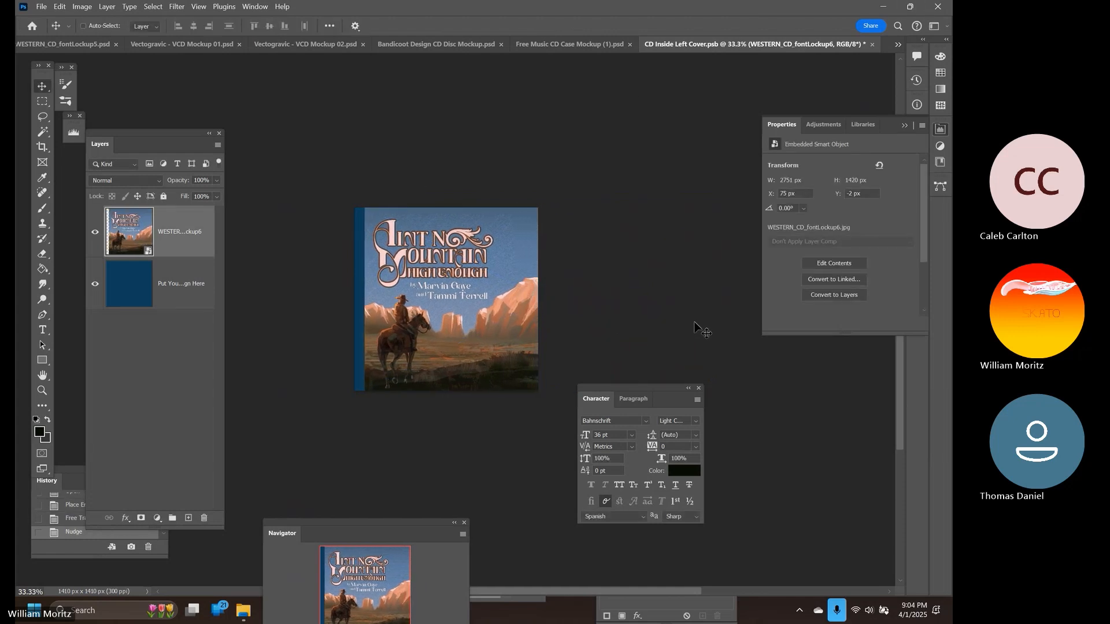
pyautogui.hotkey('shift', 'Left')
pyautogui.hotkey('shift', 'Left')
pyautogui.hotkey('shift', 'Left')
pyautogui.hotkey('shift', 'Left')
pyautogui.hotkey('shift', 'Left')
pyautogui.hotkey('shift', 'Left')
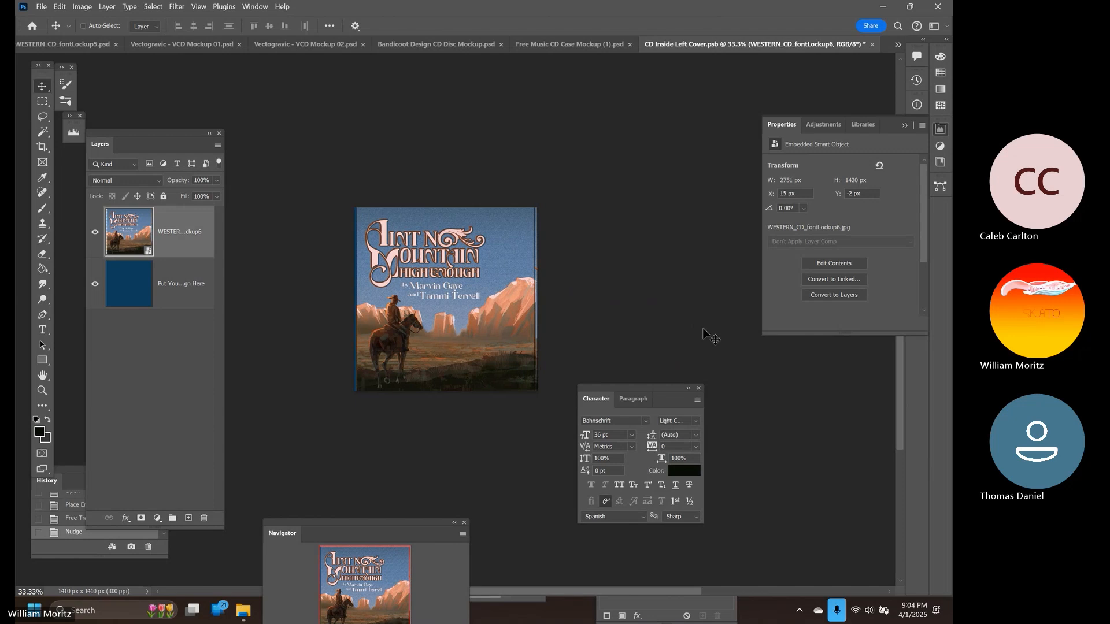
pyautogui.hotkey('shift', 'Right')
pyautogui.hotkey('shift', 'Right')
pyautogui.press('Right')
pyautogui.press('Right')
pyautogui.press('Right')
pyautogui.press('Right')
pyautogui.press('Right')
pyautogui.press('Right')
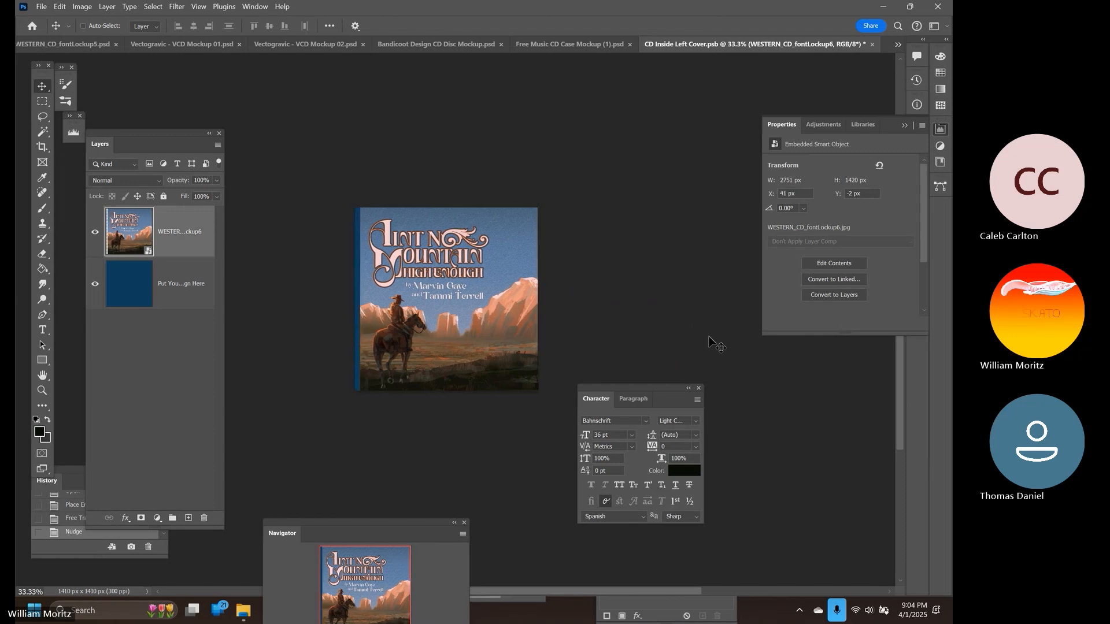
# Stretch the artwork to 23.50% width so it fills the left cover, and save the smart object
pyautogui.hotkey('ctrl', 't')
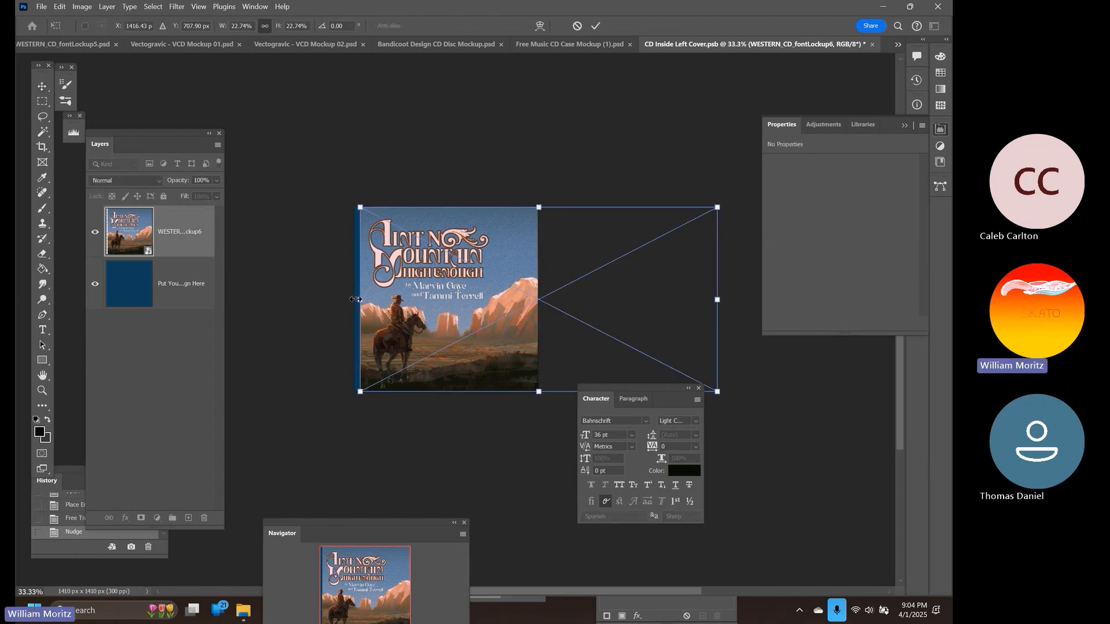
pyautogui.moveTo(355, 300); pyautogui.dragTo(354, 299)
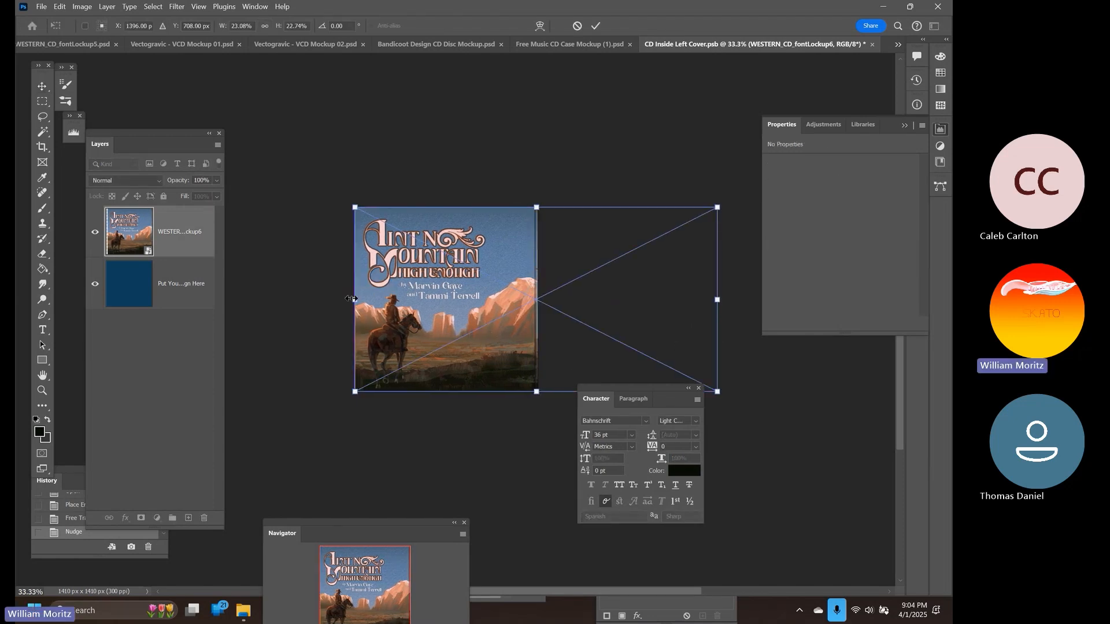
pyautogui.moveTo(721, 298); pyautogui.dragTo(724, 298)
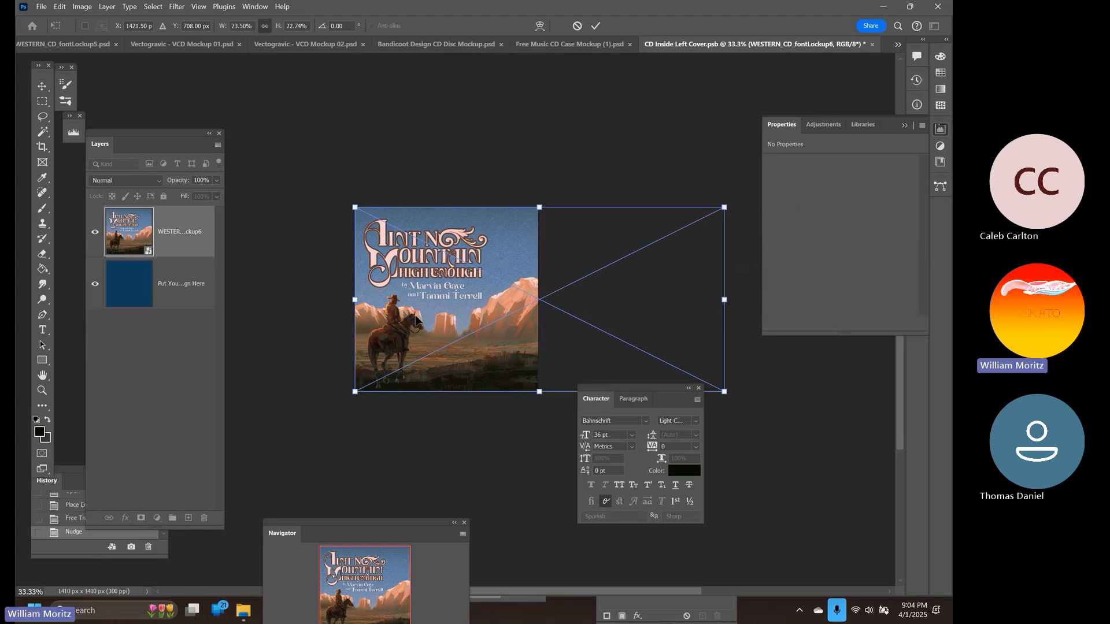
pyautogui.press('Return')
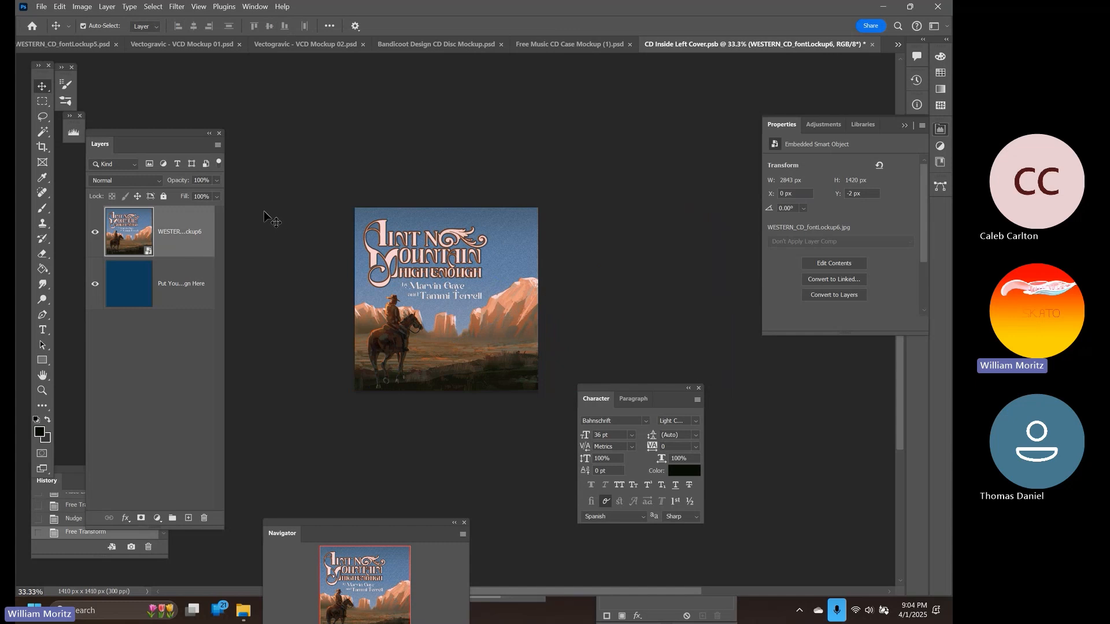
pyautogui.hotkey('ctrl', 's')
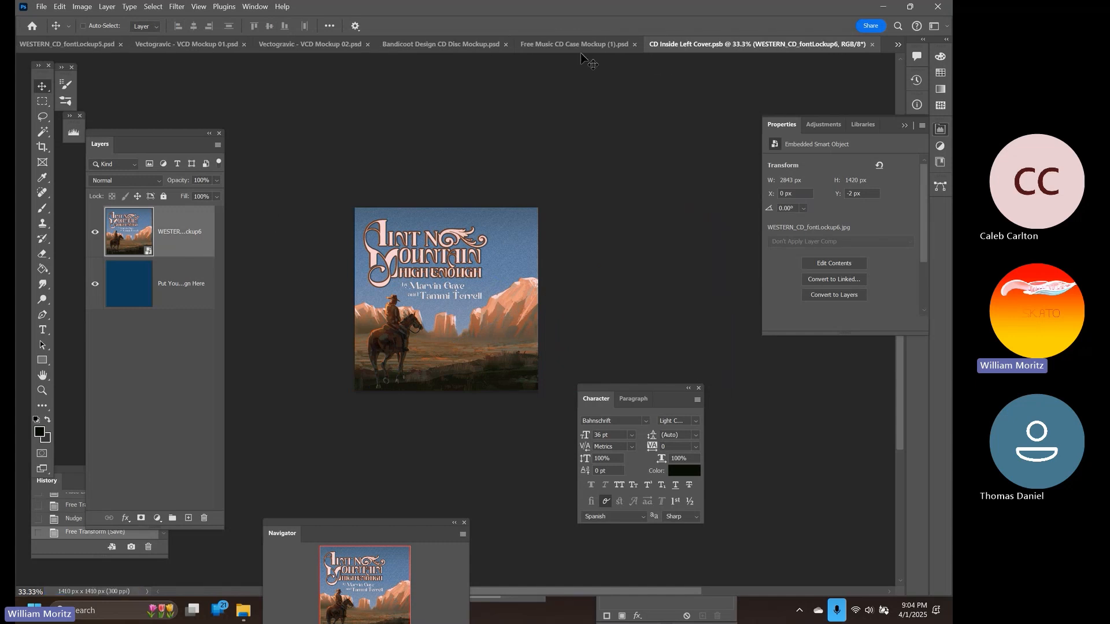
pyautogui.hotkey('ctrl', 'w')
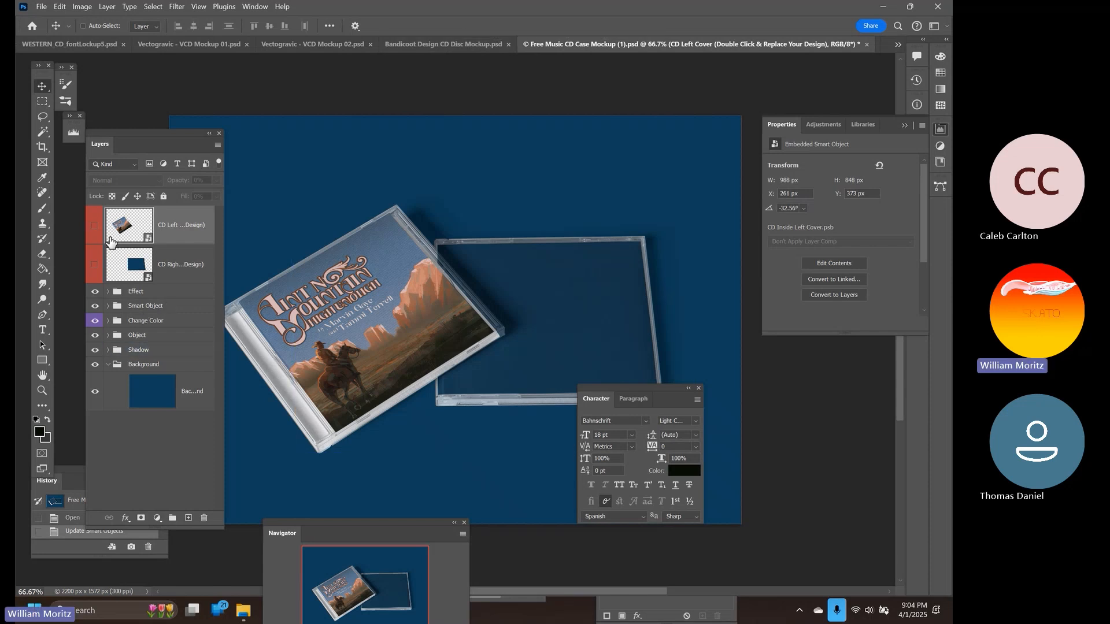
# Open the mockup's right cover smart object and place WESTERN_CD_fontLockup6.jpg in it as an embedded image
pyautogui.doubleClick(133, 267)
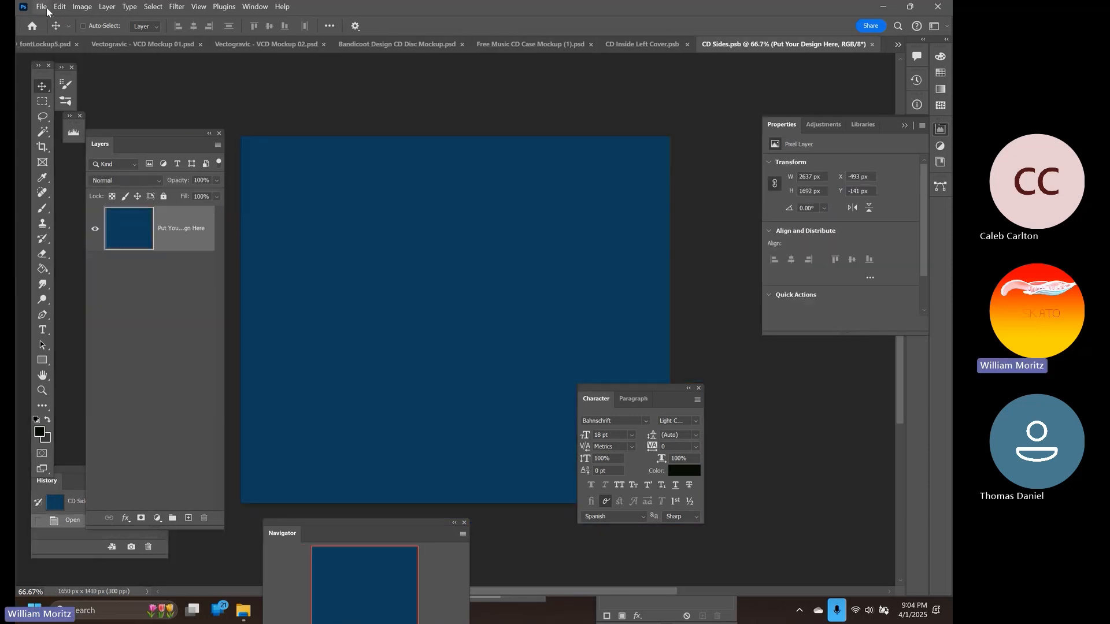
pyautogui.click(42, 6)
pyautogui.click(136, 253)
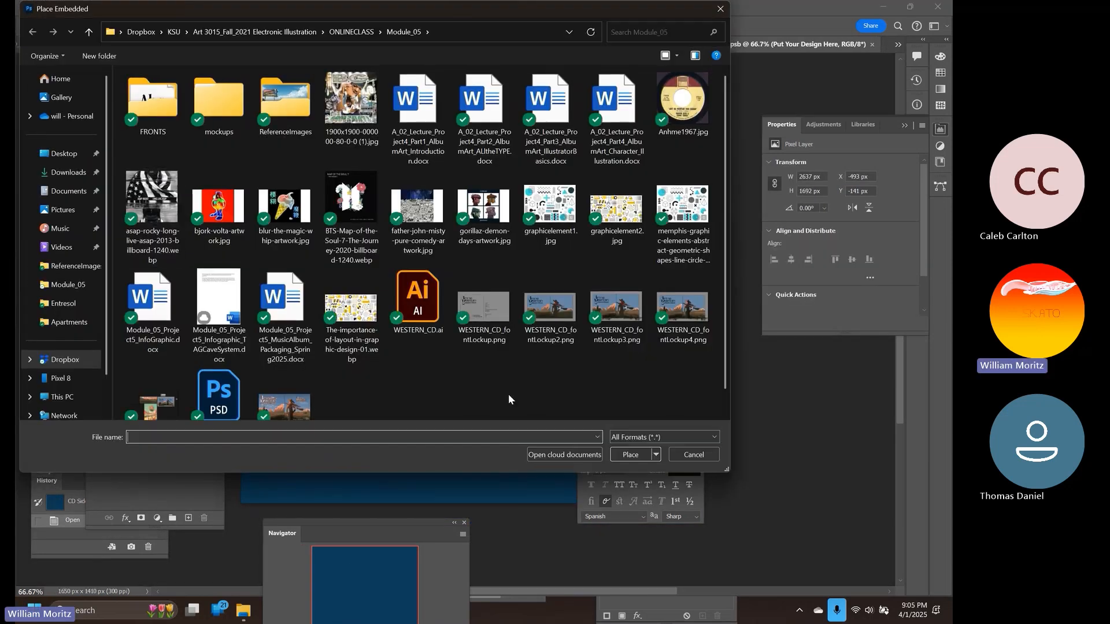
pyautogui.click(285, 384)
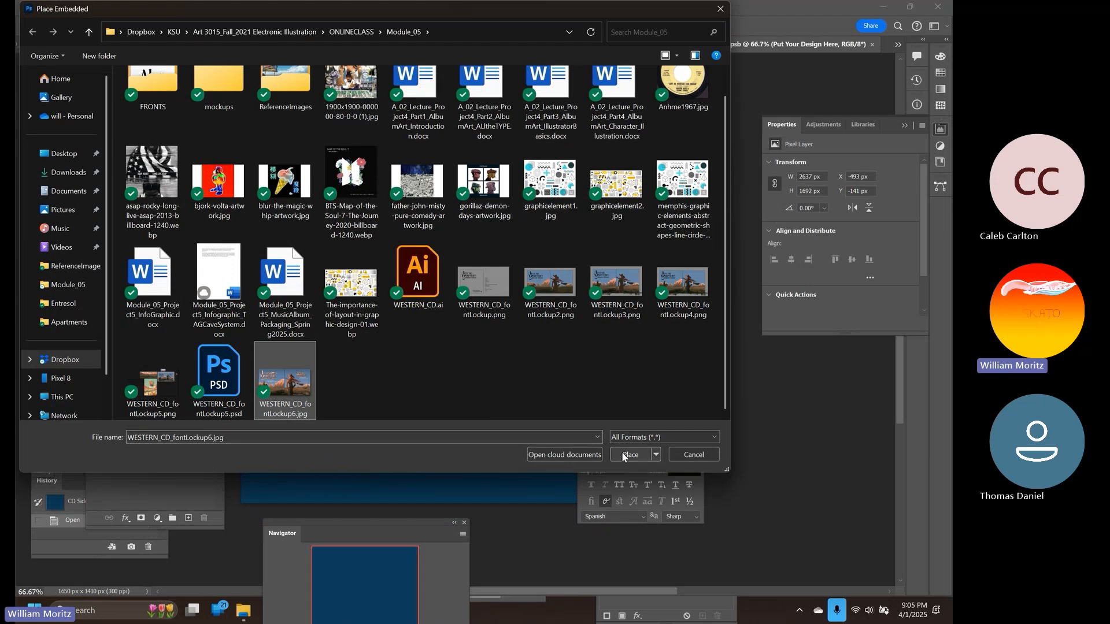
pyautogui.click(622, 452)
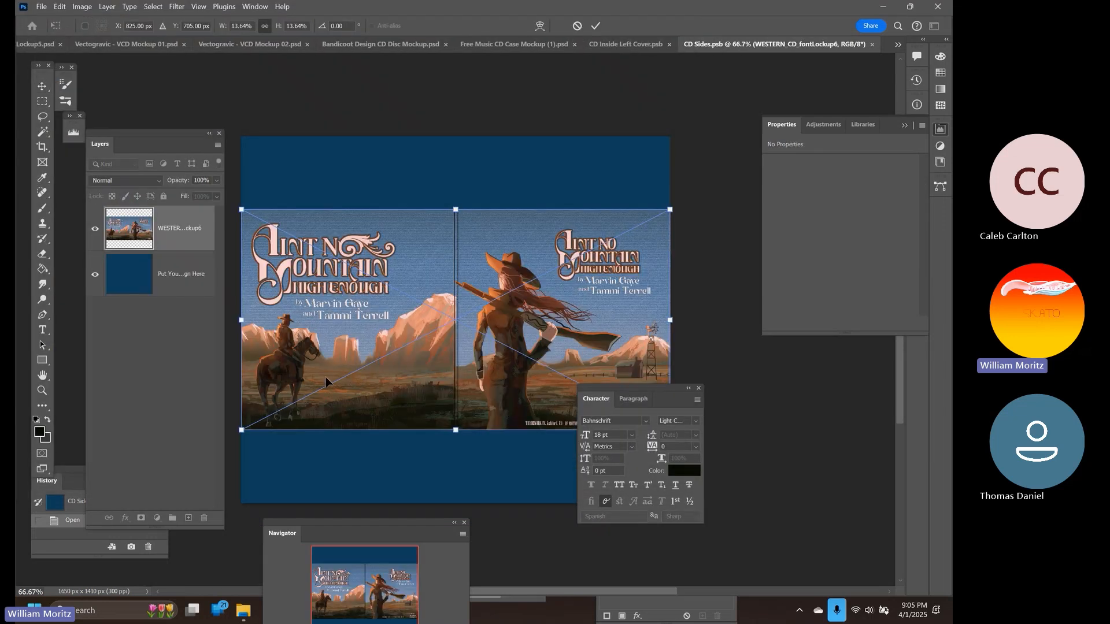
# Enlarge the artwork to 22.82% and move it so the half with the rifle-carrying woman covers the canvas
pyautogui.moveTo(397, 523); pyautogui.dragTo(394, 359)
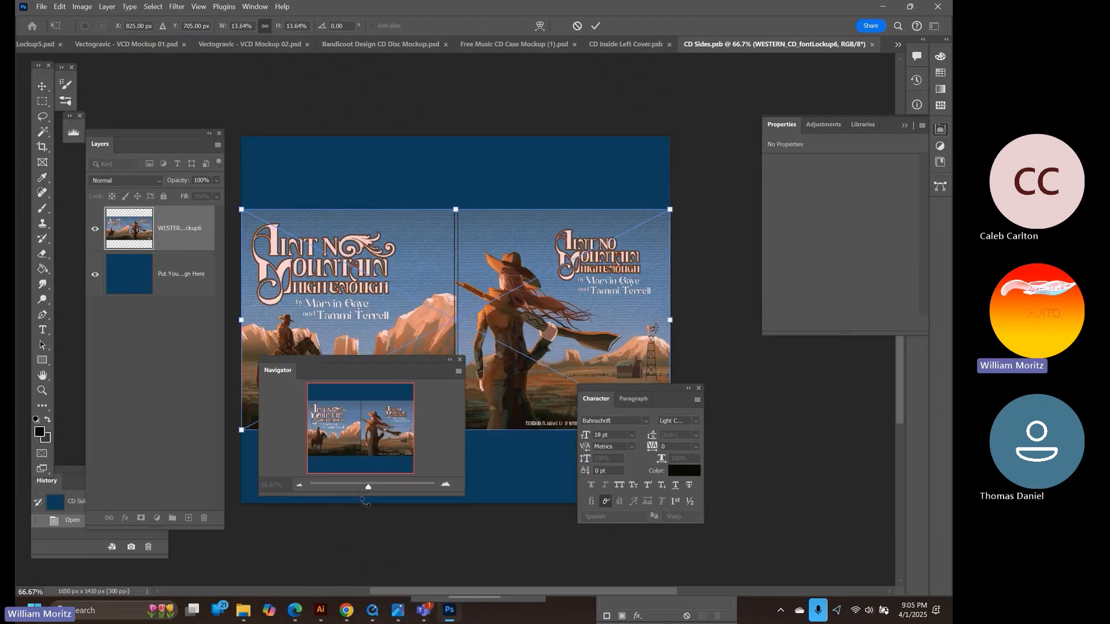
pyautogui.moveTo(367, 490); pyautogui.dragTo(361, 488)
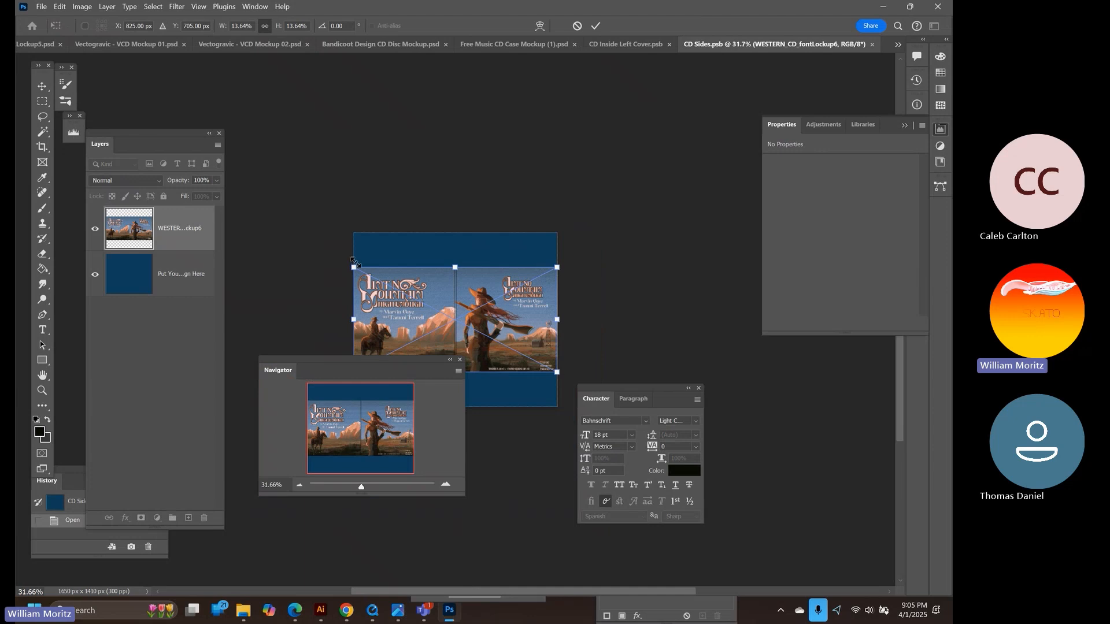
pyautogui.moveTo(355, 263); pyautogui.dragTo(292, 224)
pyautogui.moveTo(556, 372); pyautogui.dragTo(631, 408)
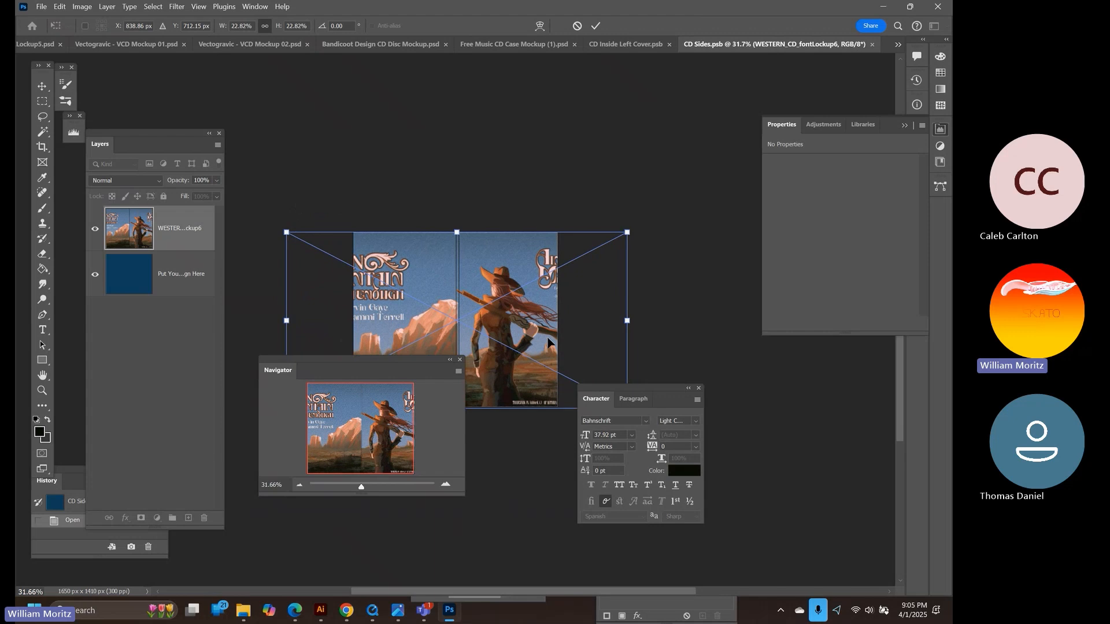
pyautogui.moveTo(596, 338); pyautogui.dragTo(436, 334)
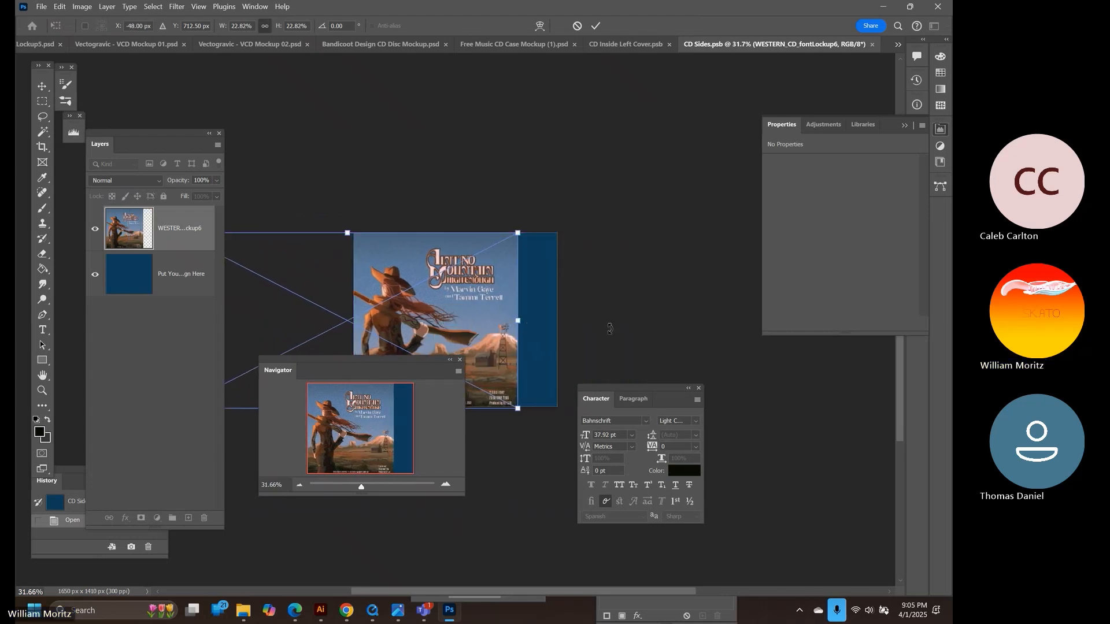
# Nudge the artwork horizontally to align the woman's half with the canvas edge, hiding the spine line
pyautogui.hotkey('shift', 'Right')
pyautogui.hotkey('shift', 'Right')
pyautogui.hotkey('shift', 'Right')
pyautogui.hotkey('shift', 'Right')
pyautogui.hotkey('shift', 'Right')
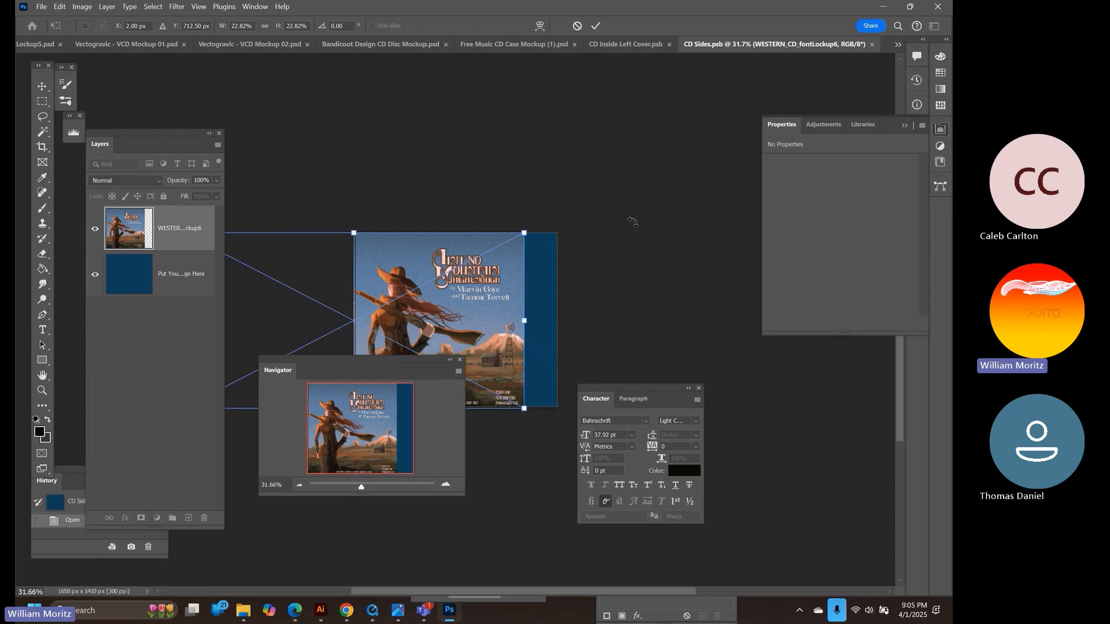
pyautogui.hotkey('shift', 'Left')
pyautogui.hotkey('shift', 'Left')
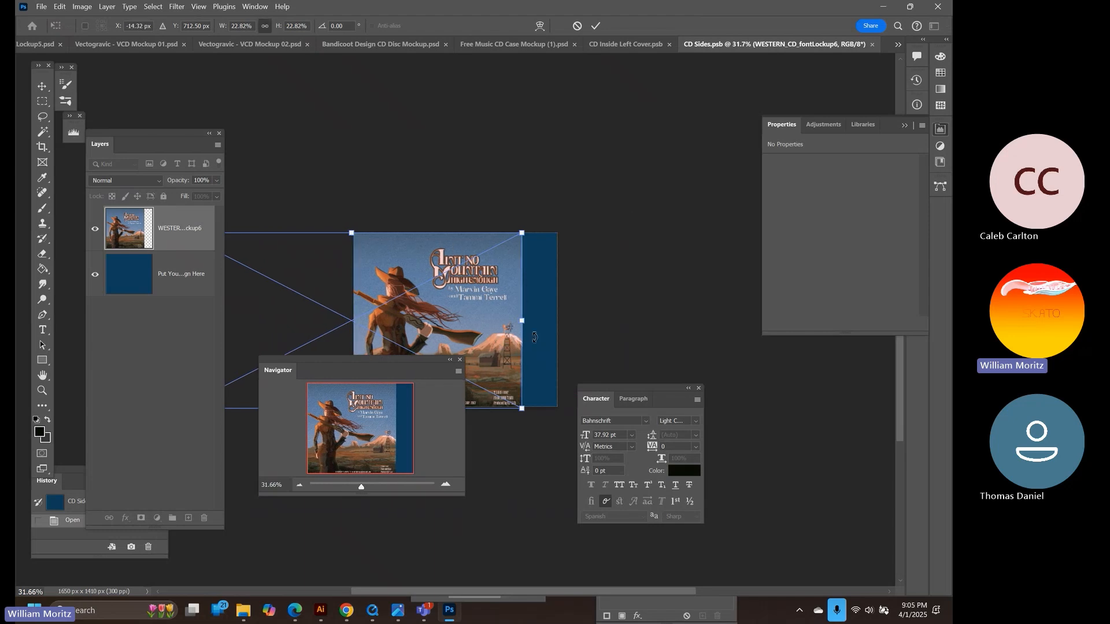
# Stretch the artwork to 27.54% width to fill the right cover, nudge it 1 px left, and save the smart object
pyautogui.moveTo(522, 321); pyautogui.dragTo(557, 321)
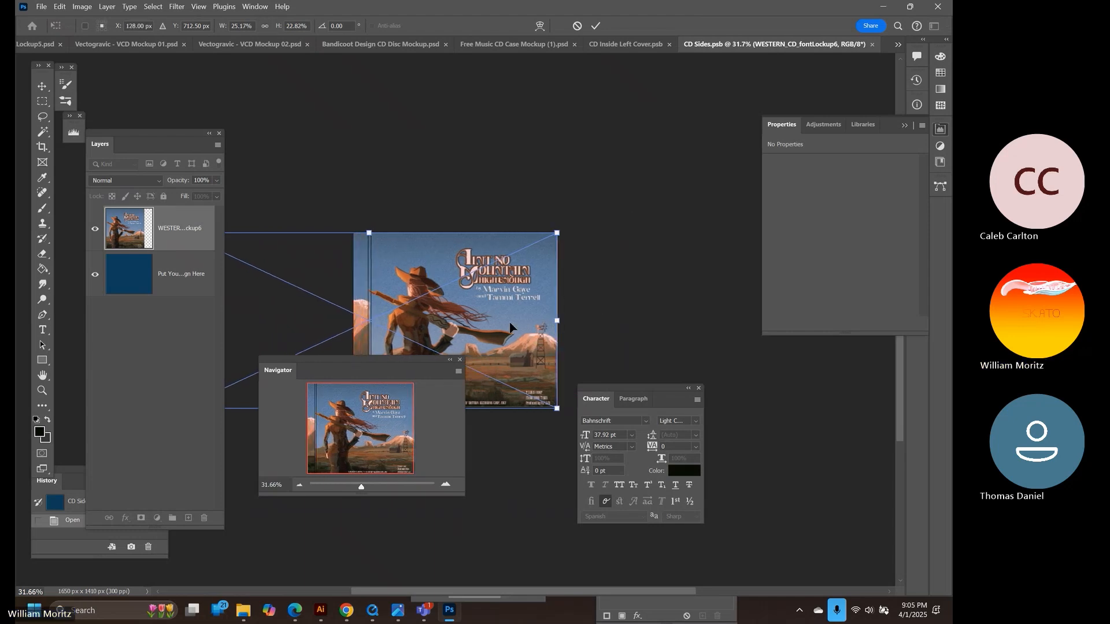
pyautogui.moveTo(403, 248); pyautogui.dragTo(572, 187)
pyautogui.moveTo(348, 259); pyautogui.dragTo(314, 255)
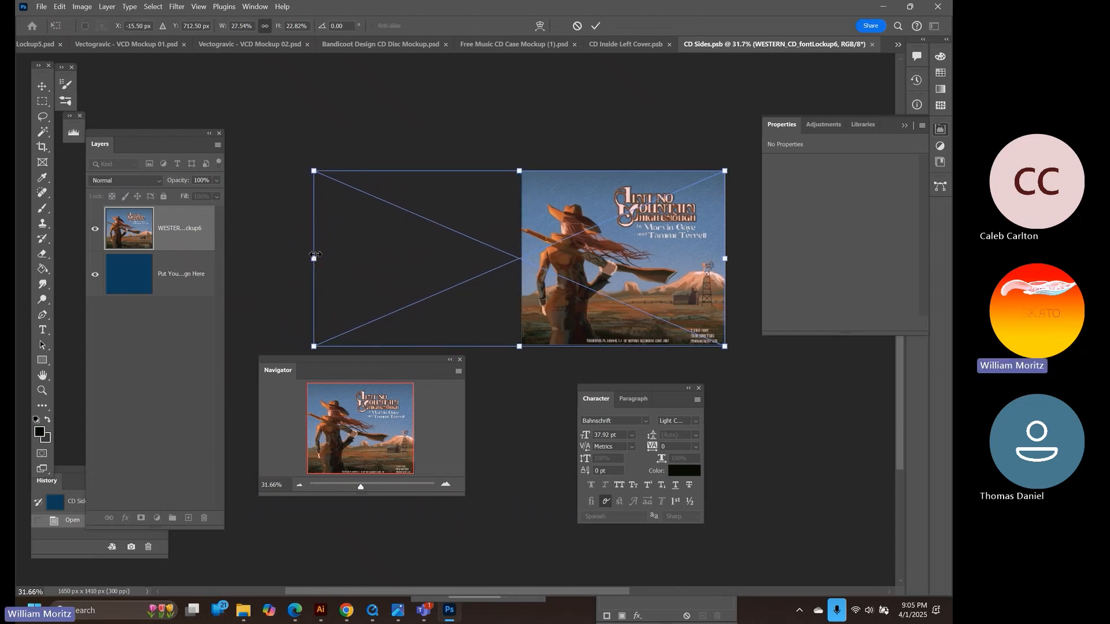
pyautogui.press('Return')
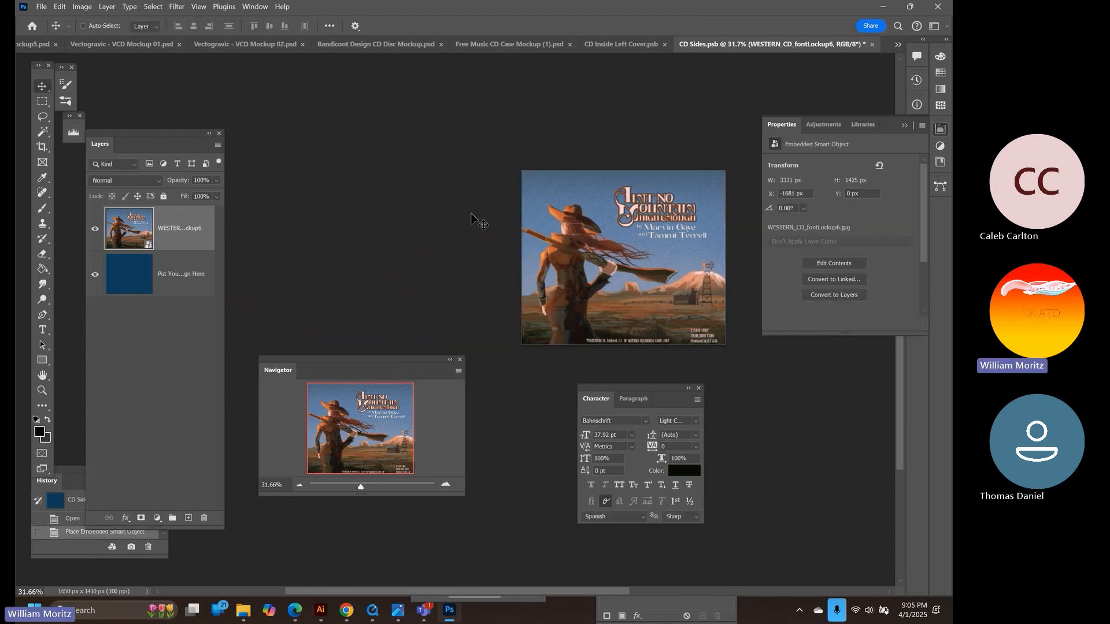
pyautogui.press('Left')
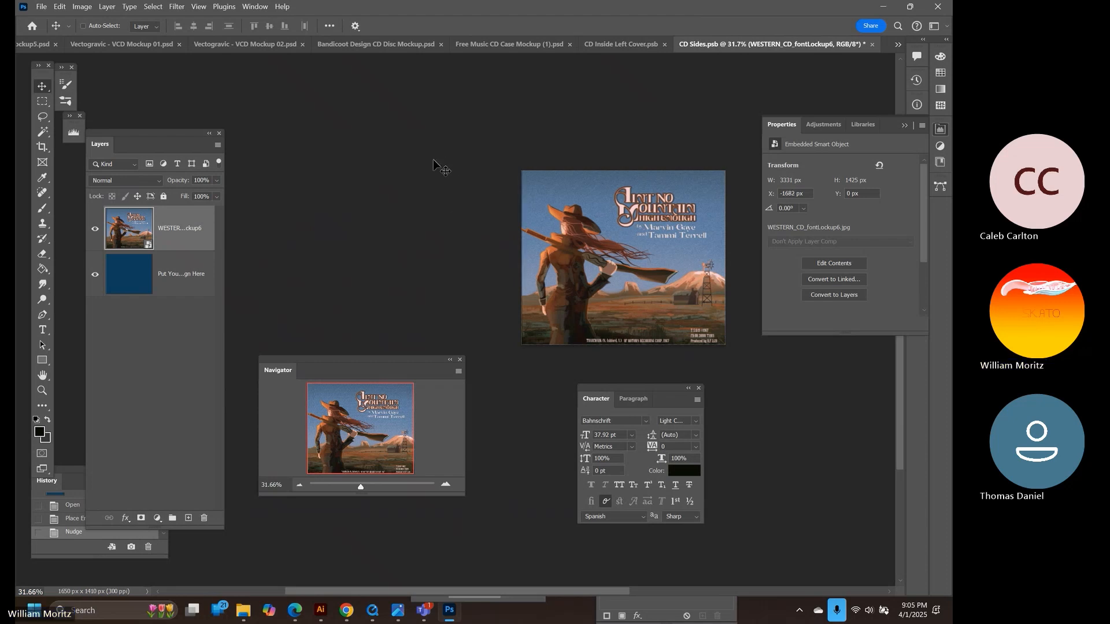
pyautogui.hotkey('ctrl', 's')
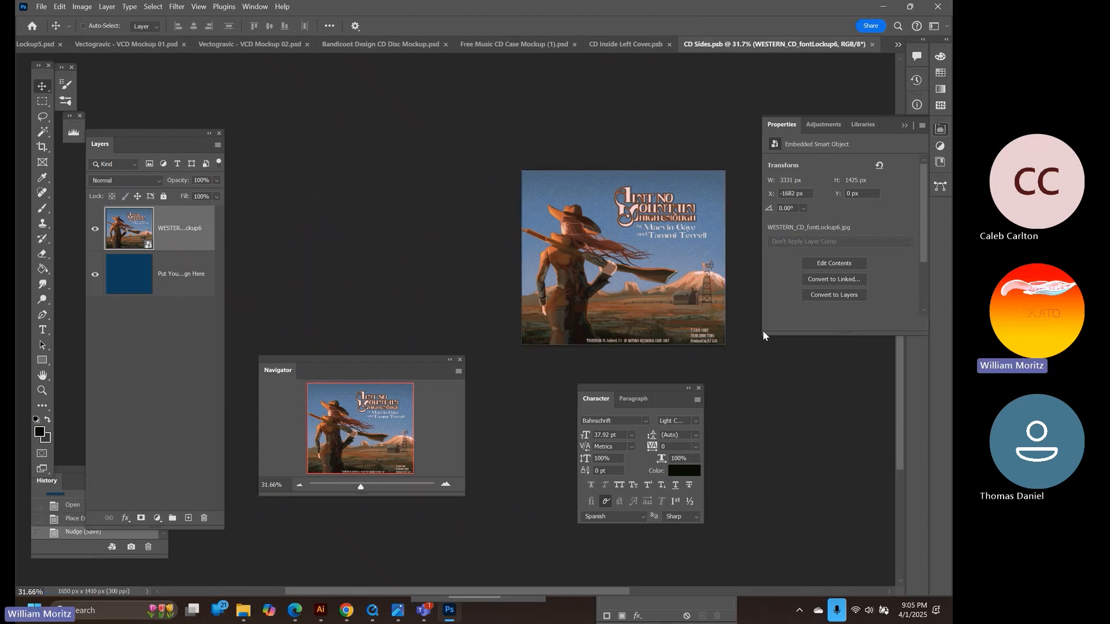
pyautogui.click(621, 46)
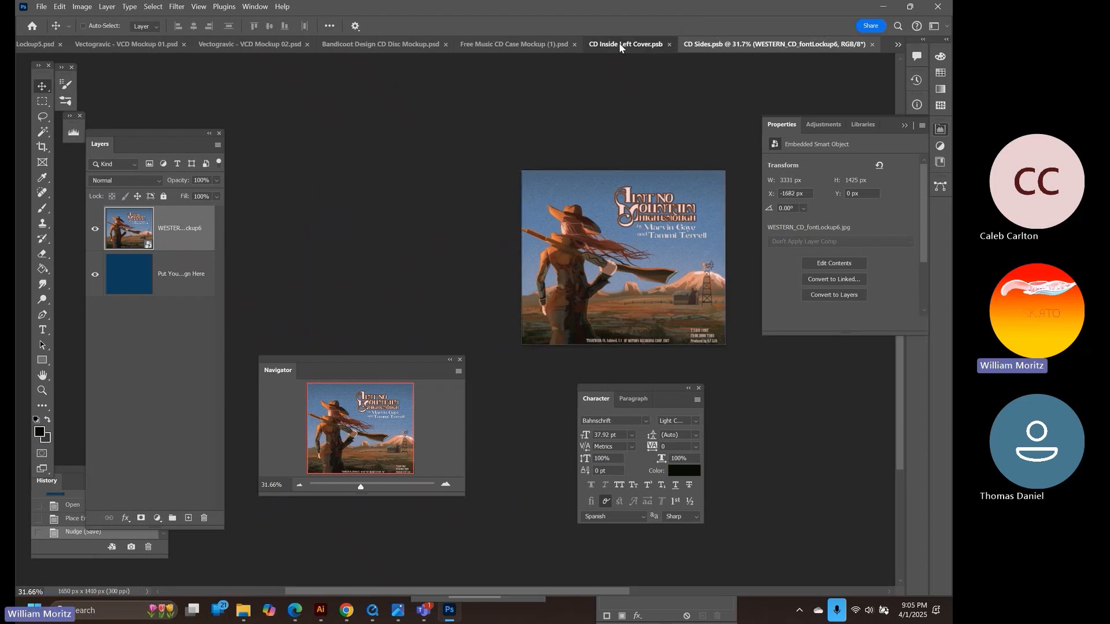
# Return to the CD case mockup to check both covers, and copy the blue denim texture image from the Google results in Chrome
pyautogui.click(554, 46)
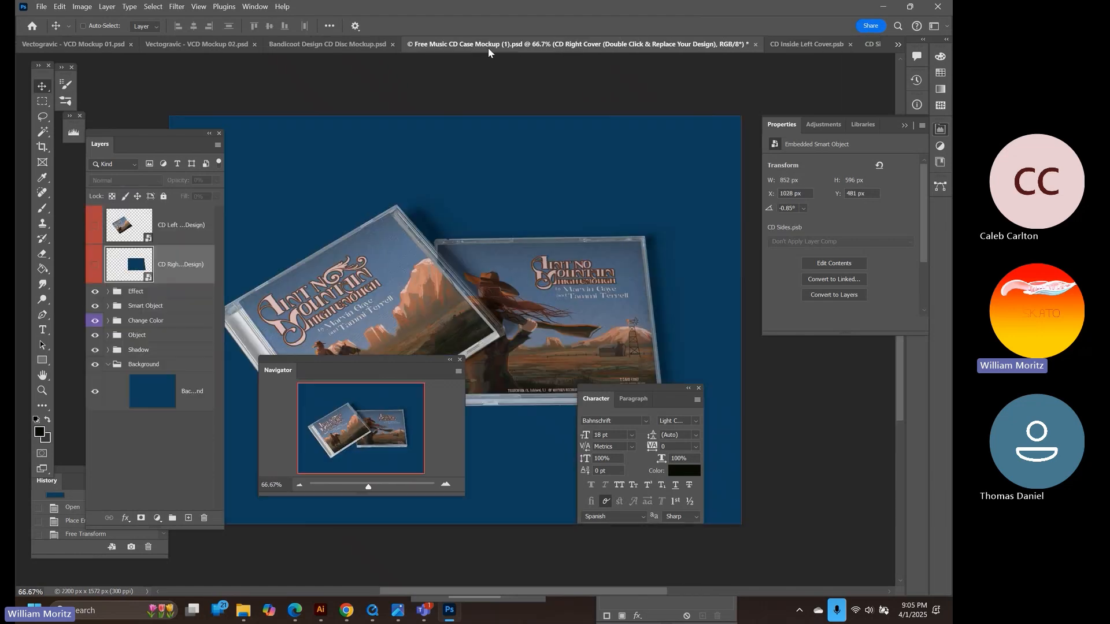
pyautogui.scroll(-3, 342, 213)
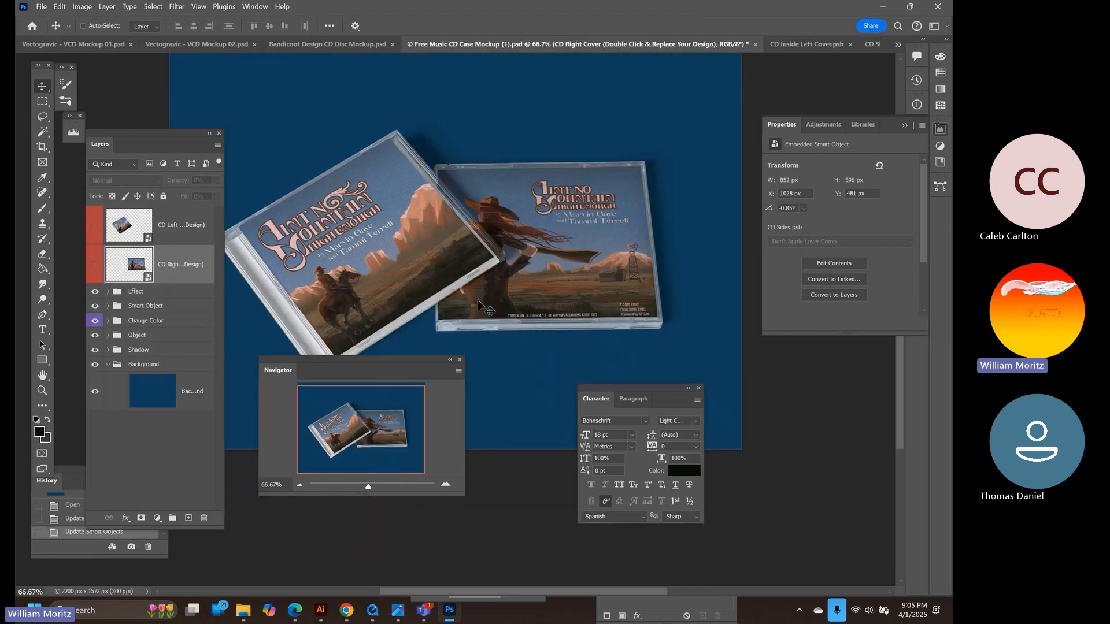
pyautogui.click(346, 615)
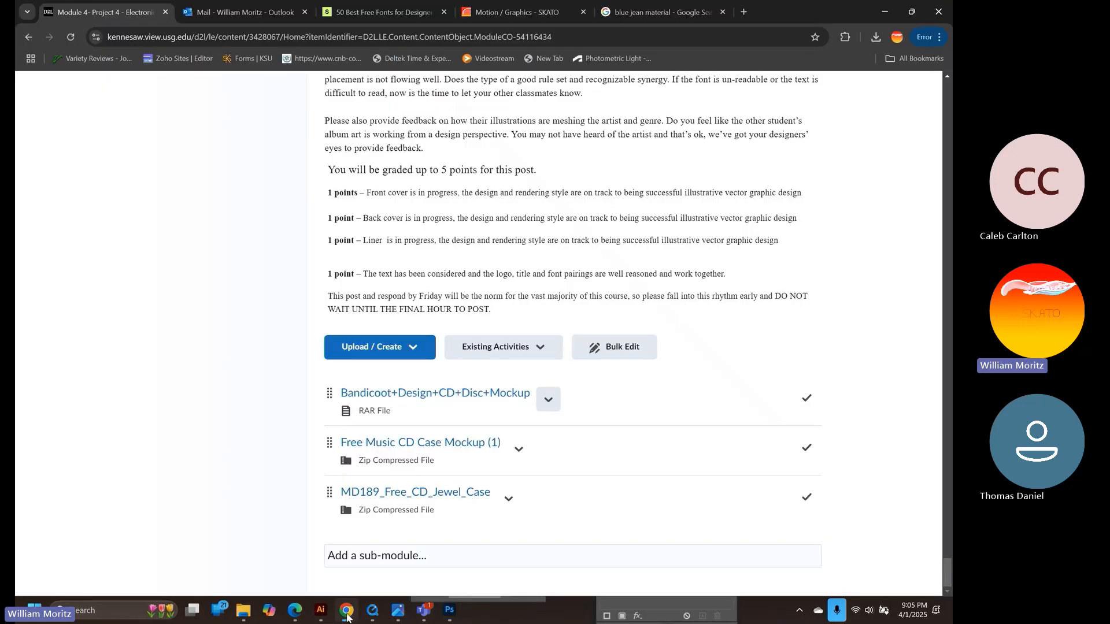
pyautogui.click(648, 13)
pyautogui.rightClick(647, 238)
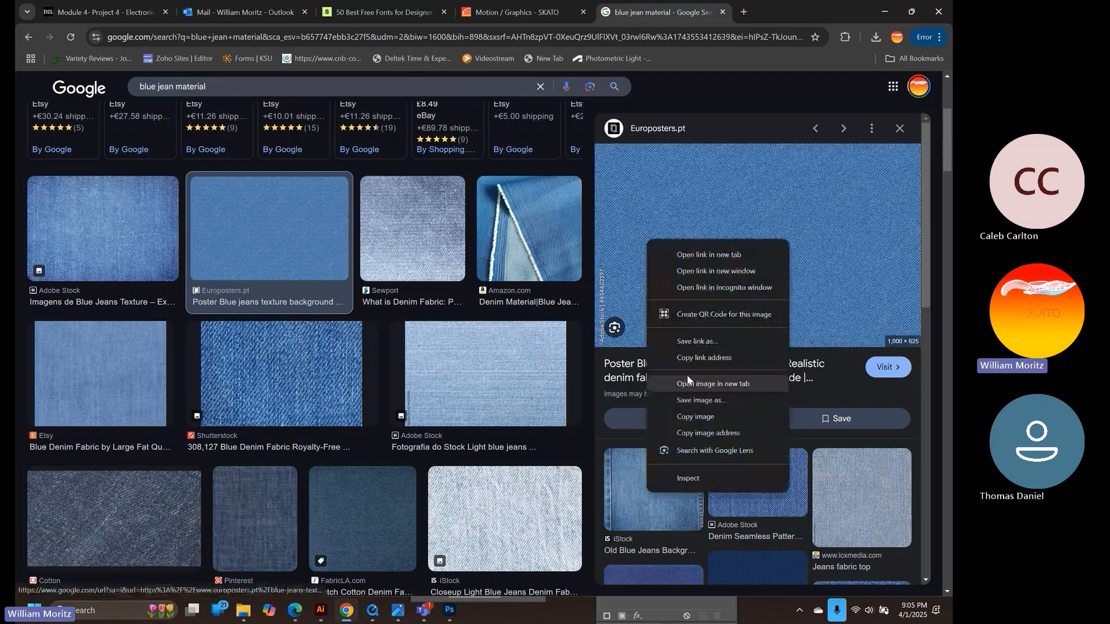
pyautogui.click(697, 416)
# Switch back to Photoshop, paste the denim above the backdrop in the Background group, and enlarge it to 1562 × 976 px
pyautogui.click(879, 9)
pyautogui.click(168, 393)
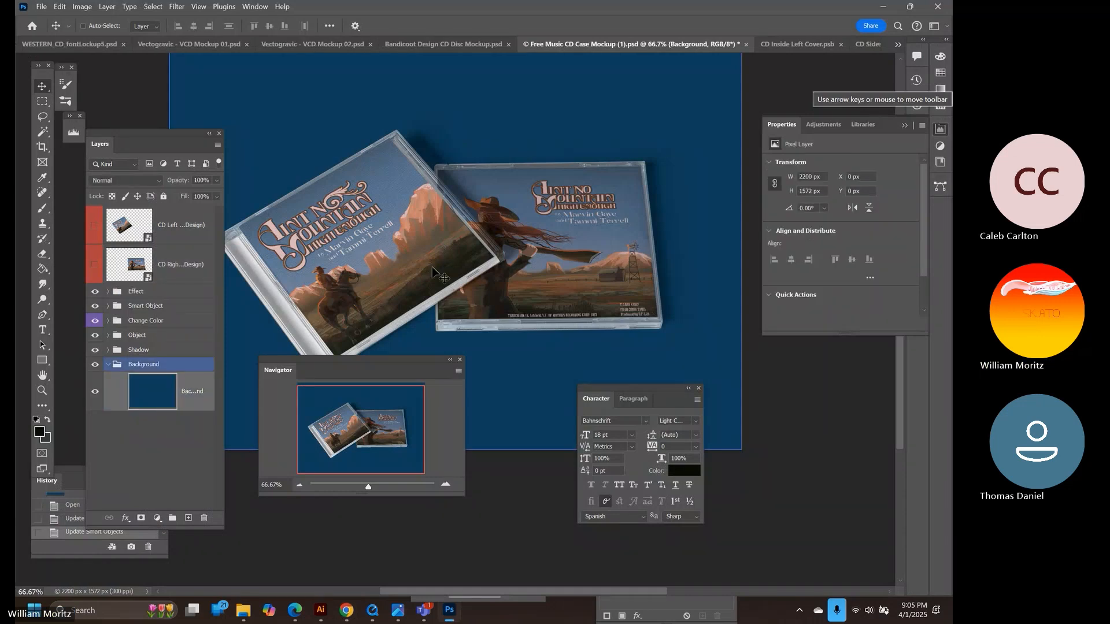
pyautogui.hotkey('ctrl', 'v')
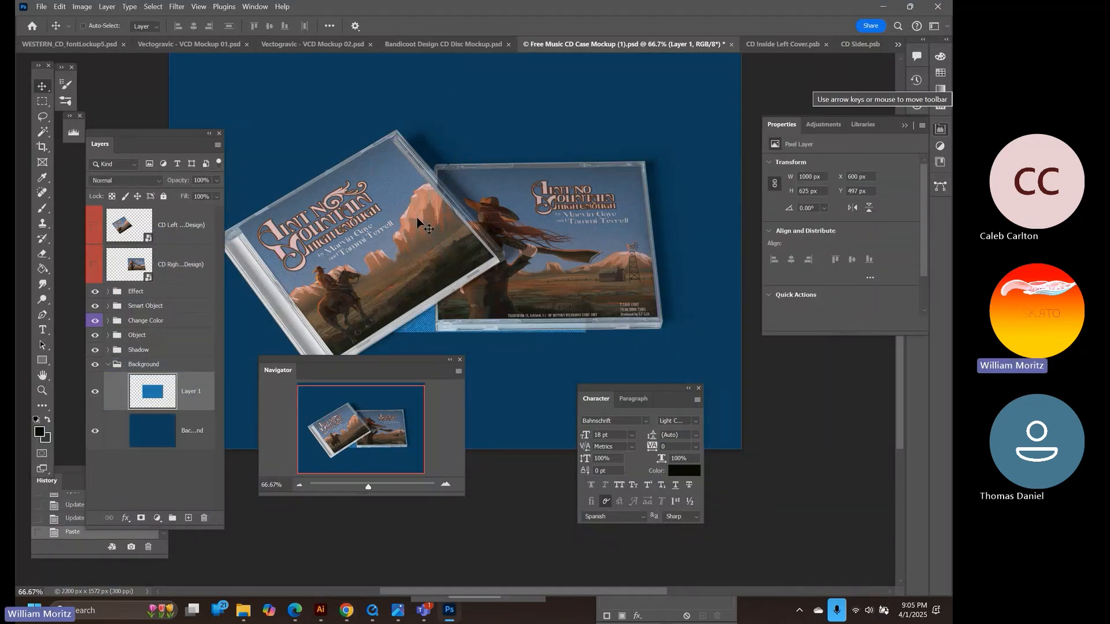
pyautogui.hotkey('ctrl', 't')
pyautogui.moveTo(657, 130); pyautogui.dragTo(788, 64)
pyautogui.hotkey('ctrl', 'z')
pyautogui.moveTo(586, 172); pyautogui.dragTo(739, 100)
pyautogui.press('Return')
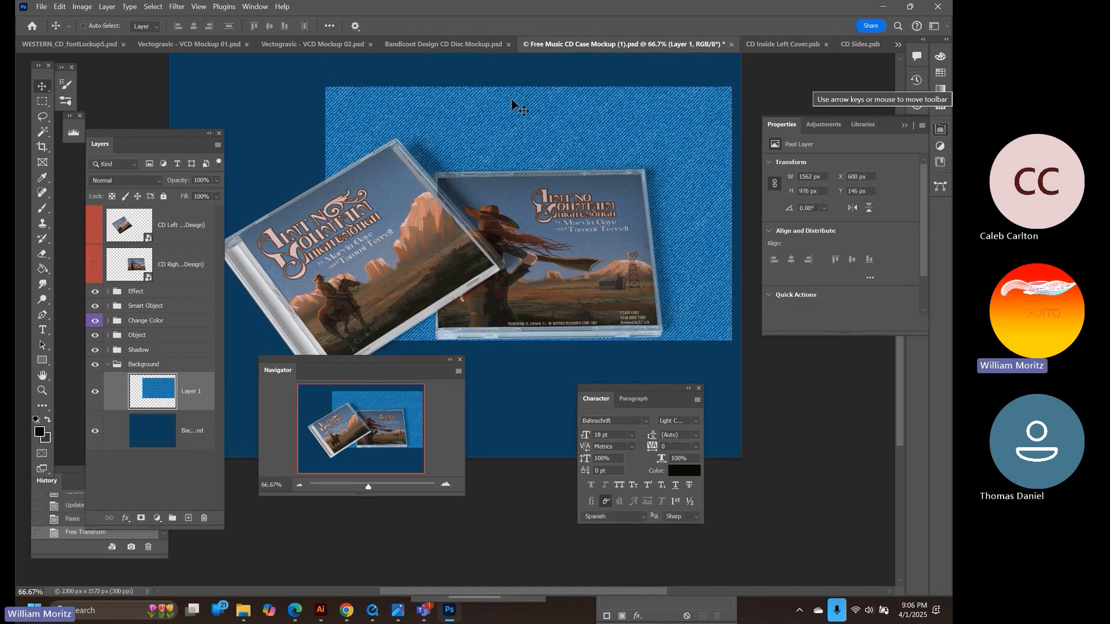
# Move the denim texture to the canvas's top edge, at X 63 px and Y 0 px
pyautogui.click(42, 390)
pyautogui.keyDown('alt'); pyautogui.click(491, 169); pyautogui.keyUp('alt')
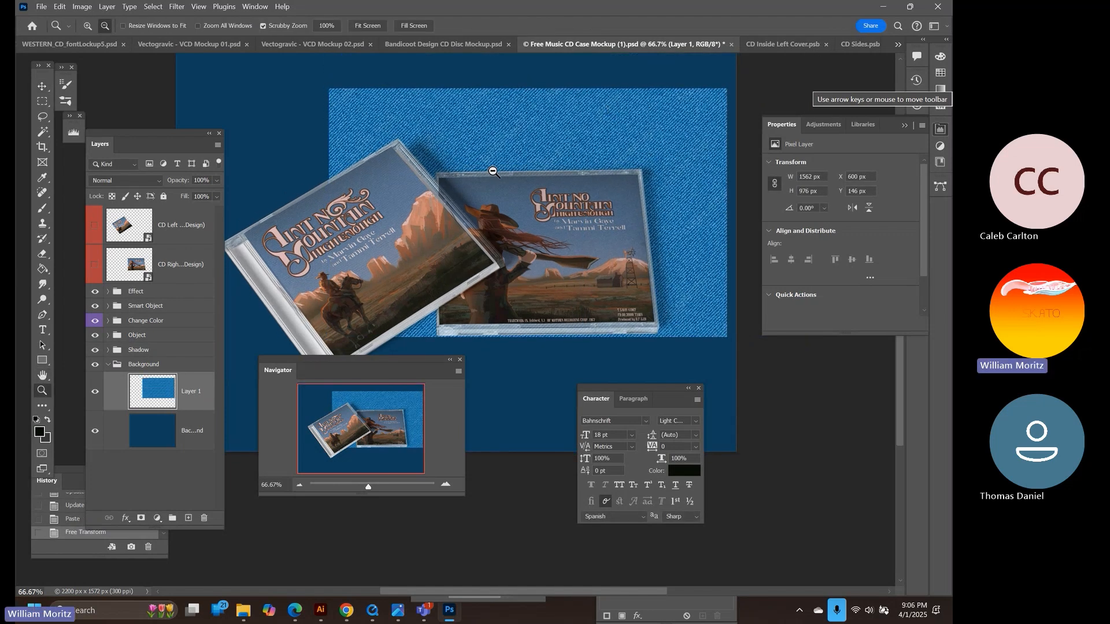
pyautogui.keyDown('alt'); pyautogui.click(458, 180); pyautogui.keyUp('alt')
pyautogui.press('v')
pyautogui.moveTo(529, 135); pyautogui.dragTo(470, 144)
# Cut away the narrow strip with the watermark text along the denim texture's left edge
pyautogui.press('m')
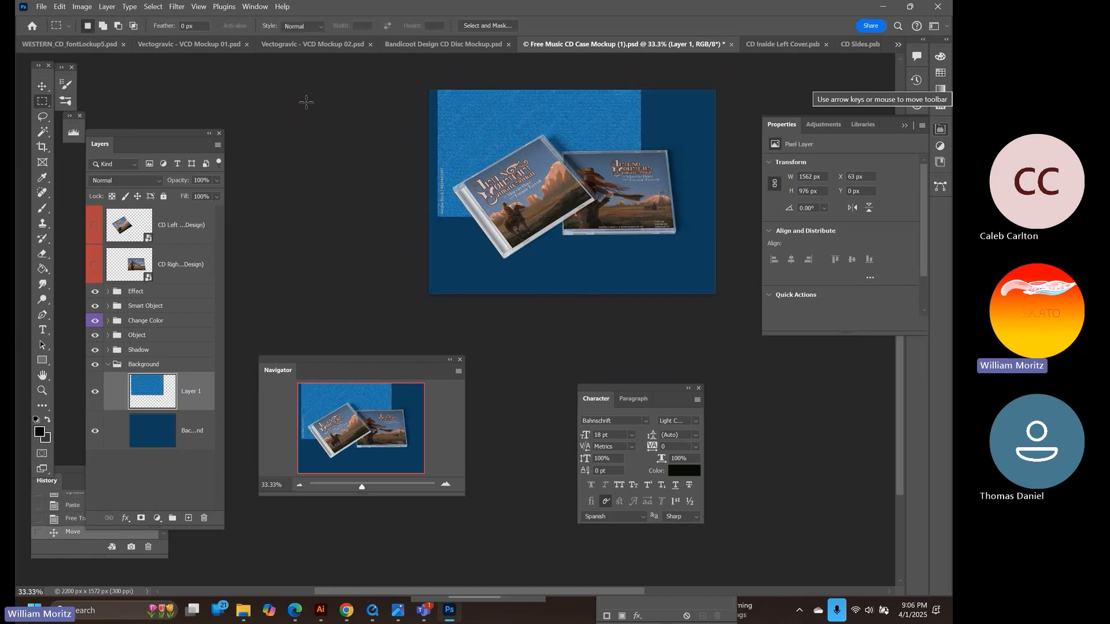
pyautogui.moveTo(429, 90); pyautogui.dragTo(450, 218)
pyautogui.hotkey('ctrl', 'x')
# Nudge the trimmed denim texture left until it sits flush with the canvas edge at X 0 px
pyautogui.press('v')
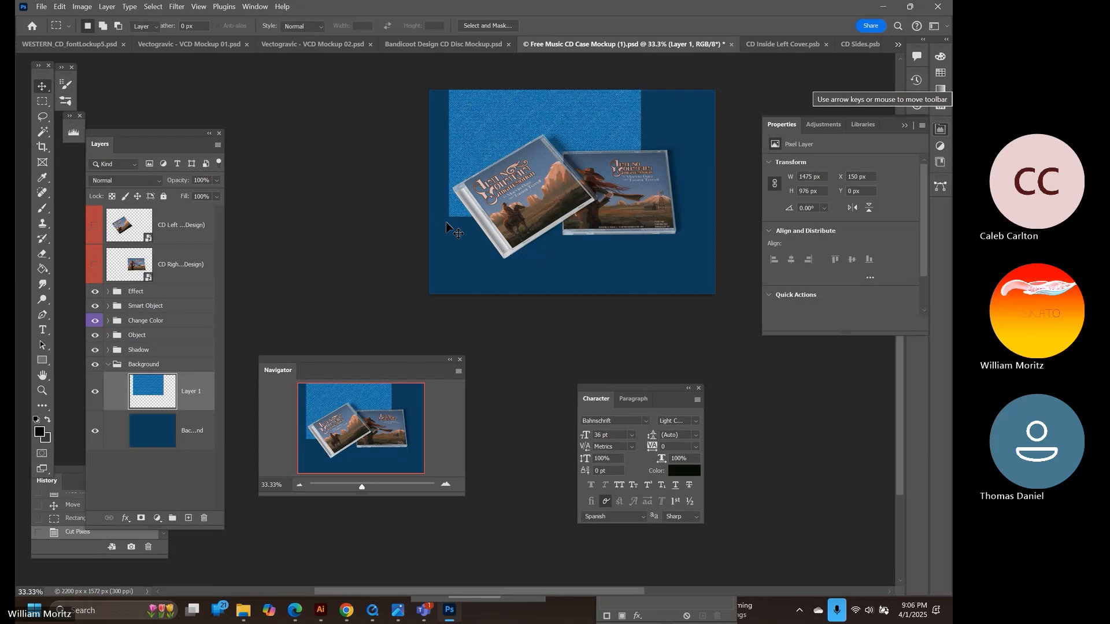
pyautogui.hotkey('shift', 'Left')
pyautogui.hotkey('shift', 'Left')
pyautogui.hotkey('shift', 'Left')
pyautogui.hotkey('shift', 'Left')
pyautogui.hotkey('shift', 'Left')
pyautogui.hotkey('shift', 'Left')
pyautogui.hotkey('shift', 'Left')
pyautogui.hotkey('shift', 'Left')
pyautogui.hotkey('shift', 'Left')
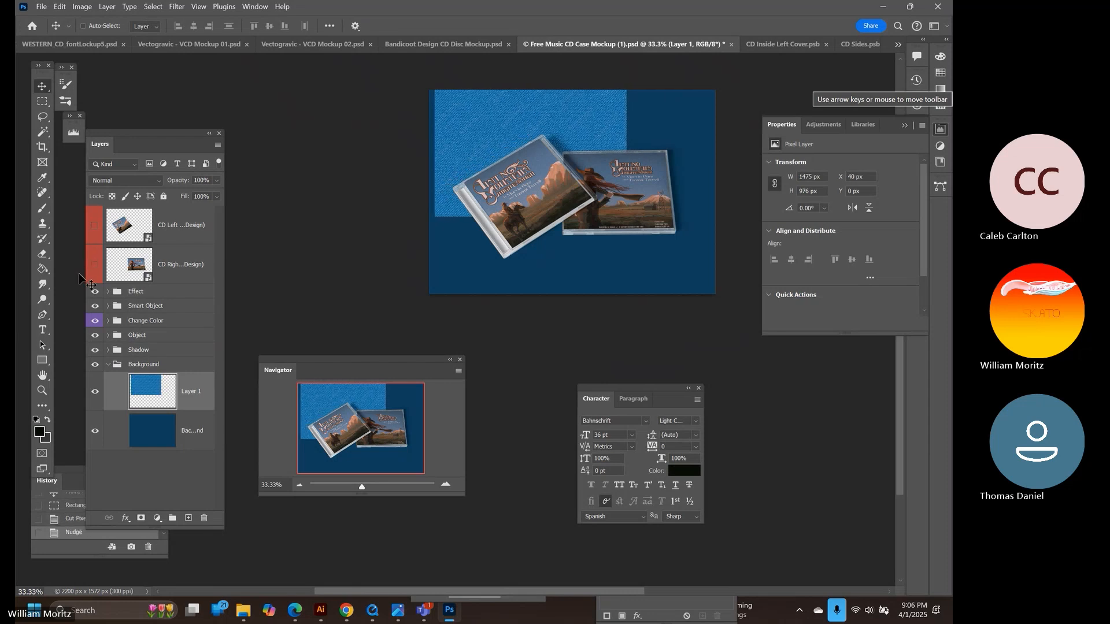
pyautogui.hotkey('shift', 'Left')
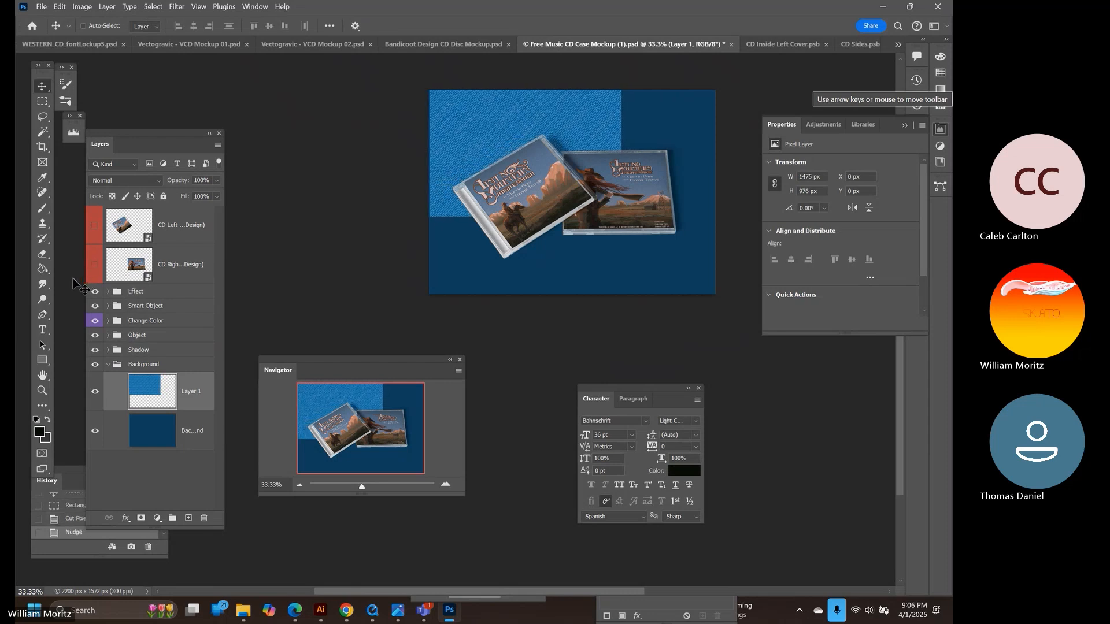
# Duplicate the denim layer, place the copy directly to its right to span the canvas width, and merge the two layers
pyautogui.rightClick(206, 413)
pyautogui.click(306, 127)
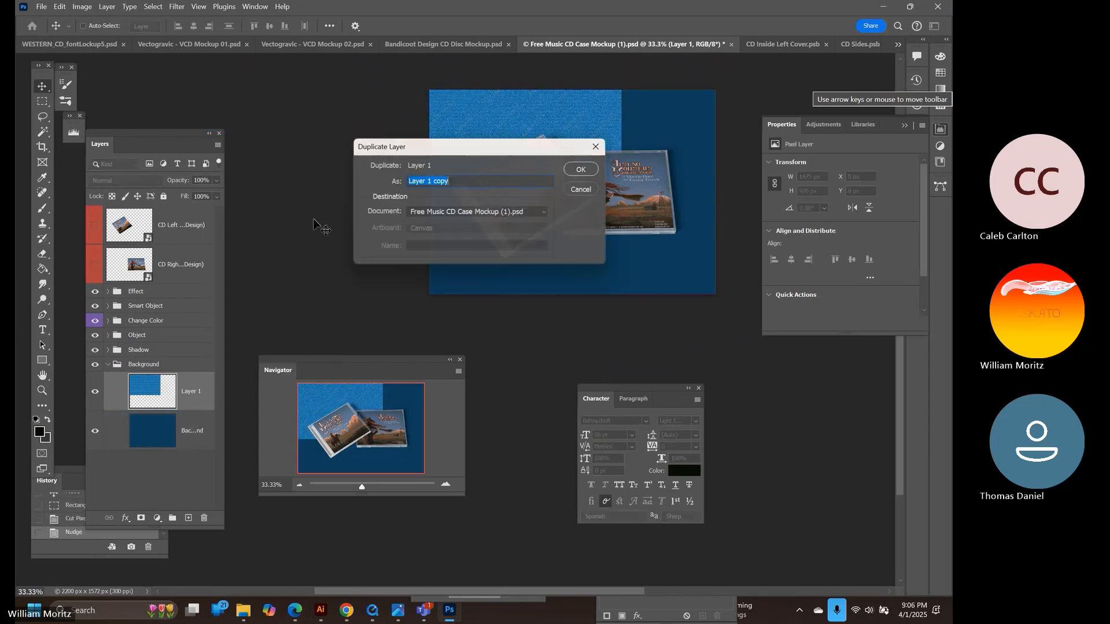
pyautogui.press('Return')
pyautogui.moveTo(483, 165); pyautogui.dragTo(682, 148)
pyautogui.hotkey('ctrl', 'e')
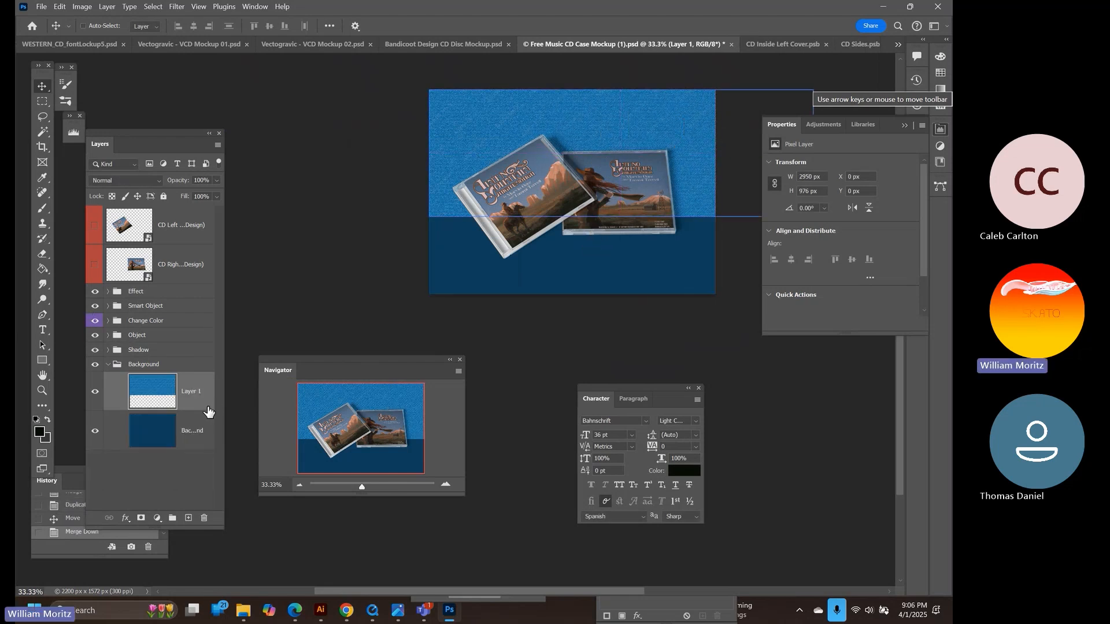
# Duplicate the widened denim layer, place the copy directly below it to fill the canvas height, and merge both layers
pyautogui.rightClick(202, 405)
pyautogui.click(304, 126)
pyautogui.press('Return')
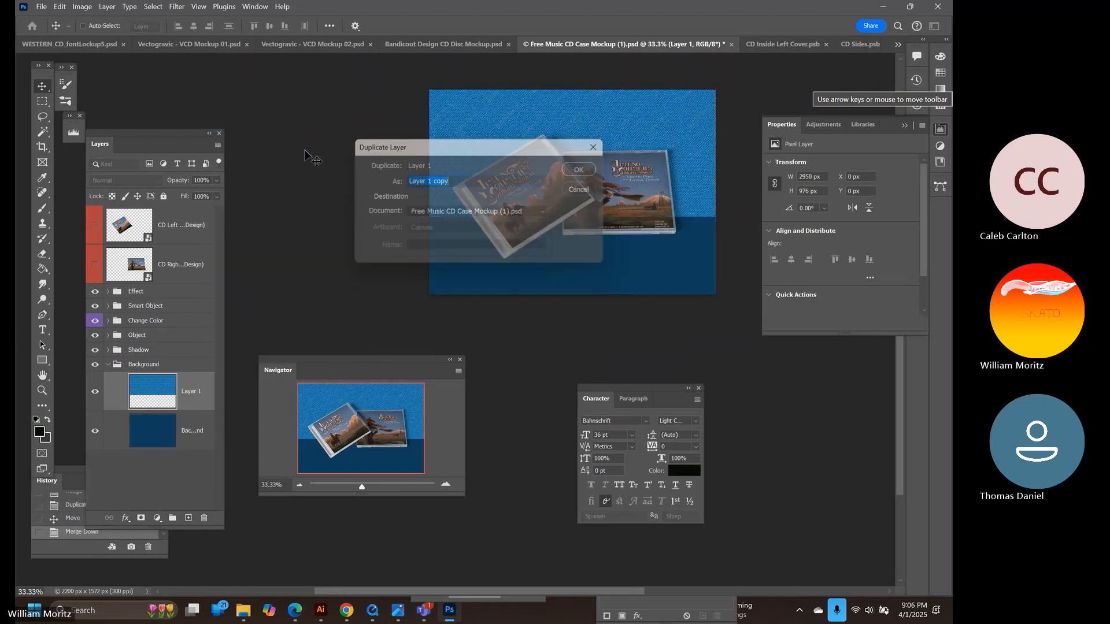
pyautogui.moveTo(488, 142); pyautogui.dragTo(505, 252)
pyautogui.hotkey('ctrl', 'e')
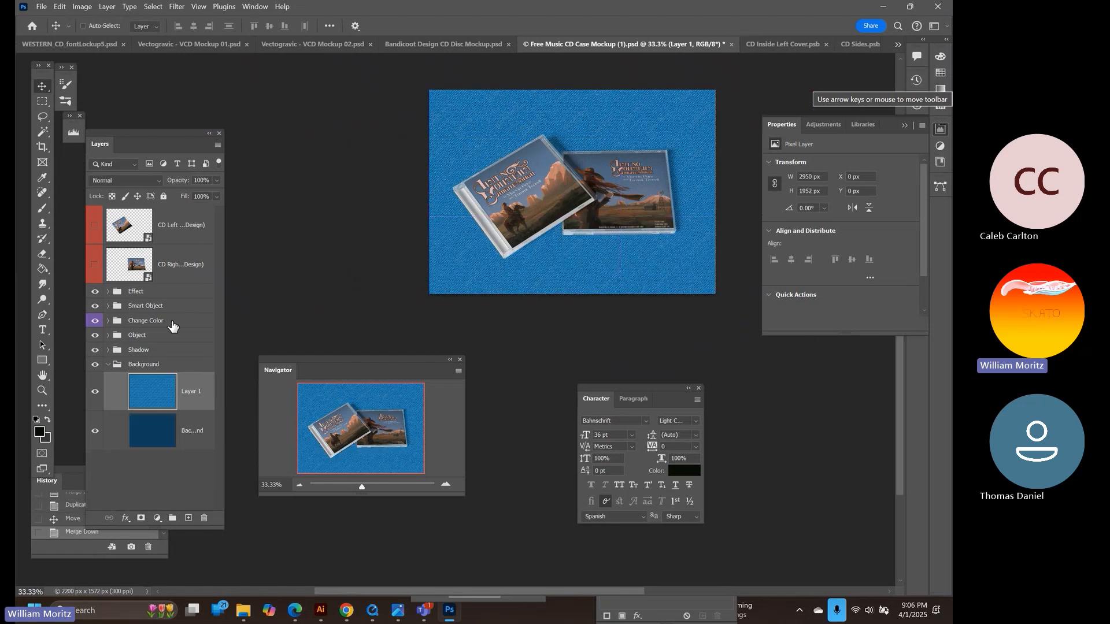
# Desaturate the denim layer with a Hue/Saturation adjustment, setting Saturation to -40
pyautogui.click(82, 7)
pyautogui.moveTo(125, 42)
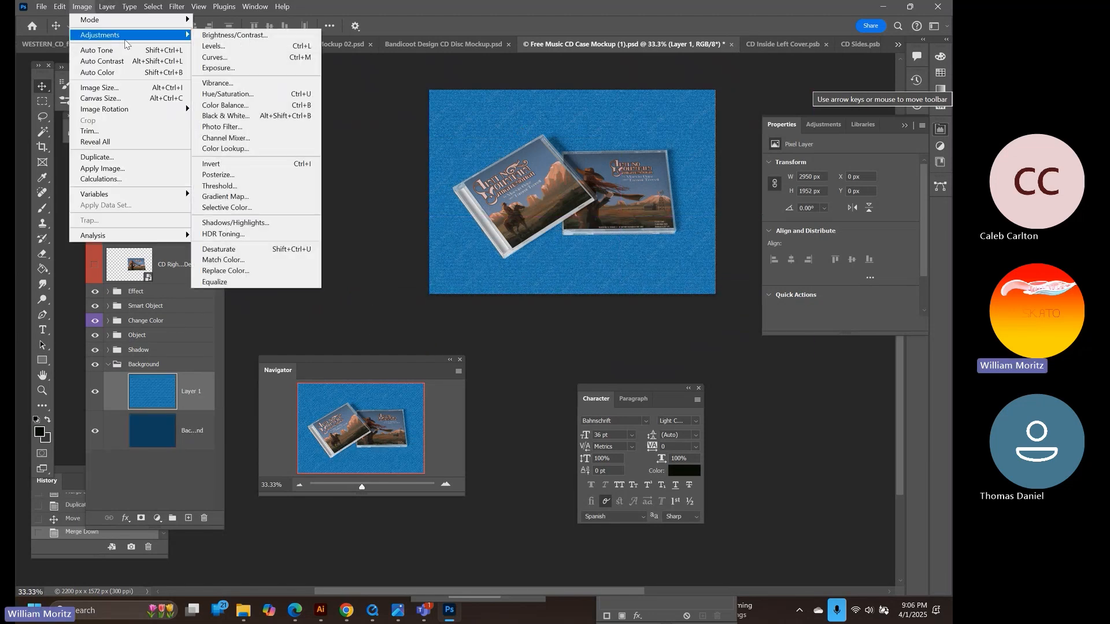
pyautogui.click(231, 94)
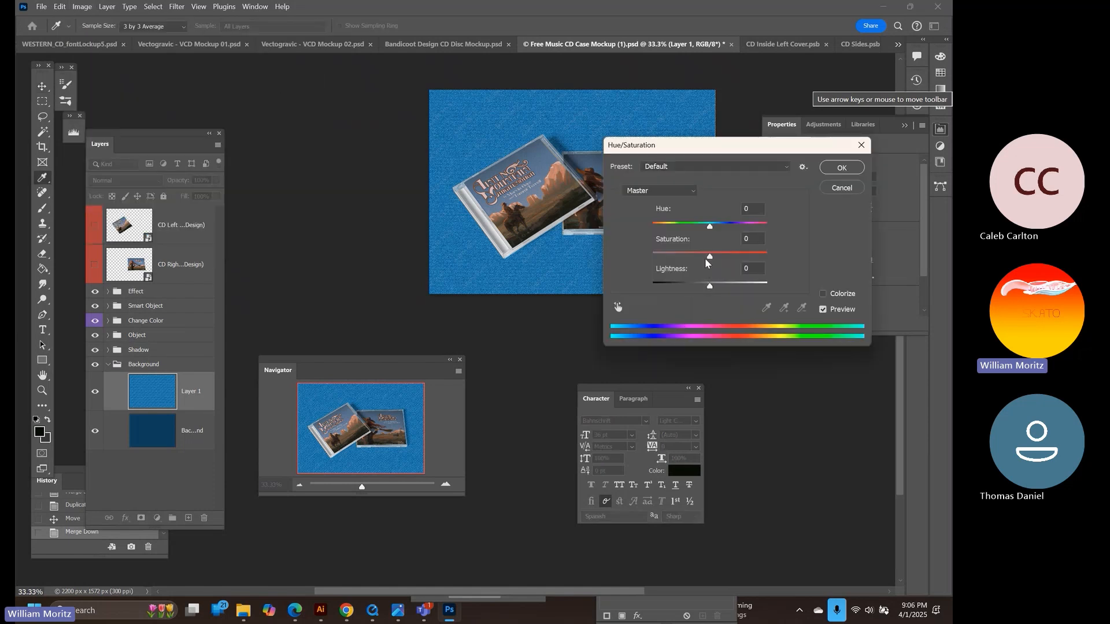
pyautogui.moveTo(705, 263); pyautogui.dragTo(687, 262)
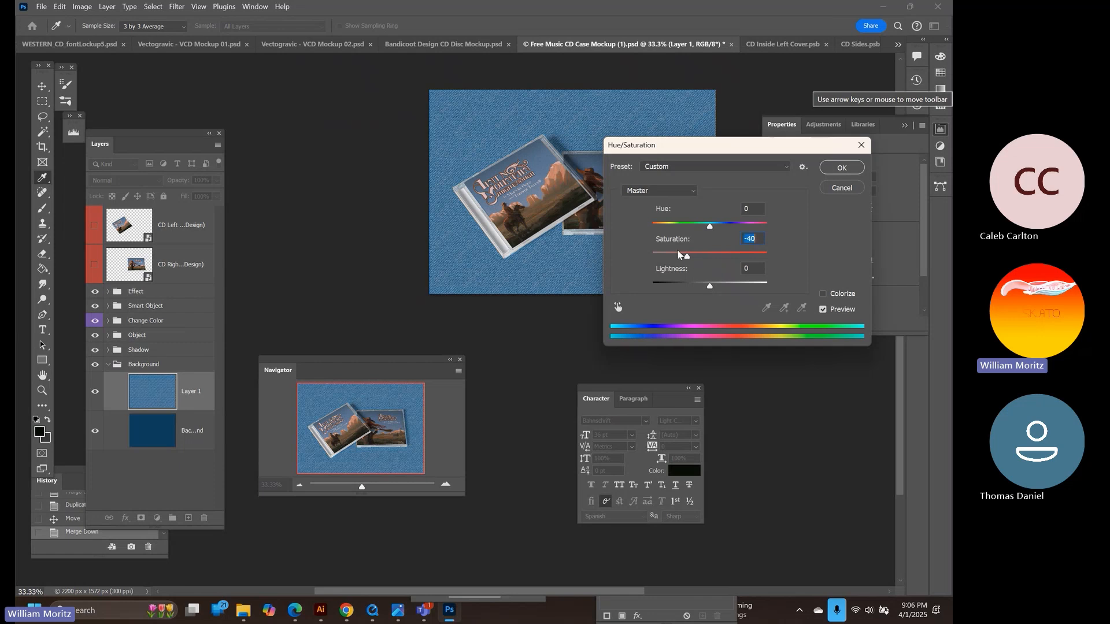
pyautogui.click(851, 167)
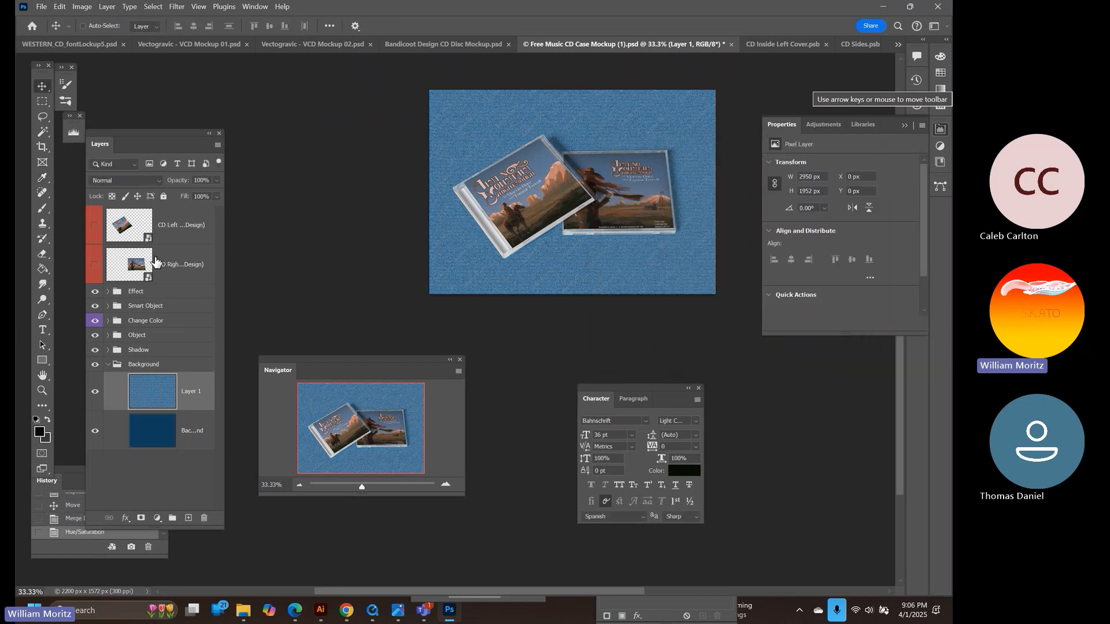
# Darken the denim layer with a second Hue/Saturation adjustment, setting Saturation to -14 and Lightness to -24
pyautogui.click(41, 390)
pyautogui.click(517, 225)
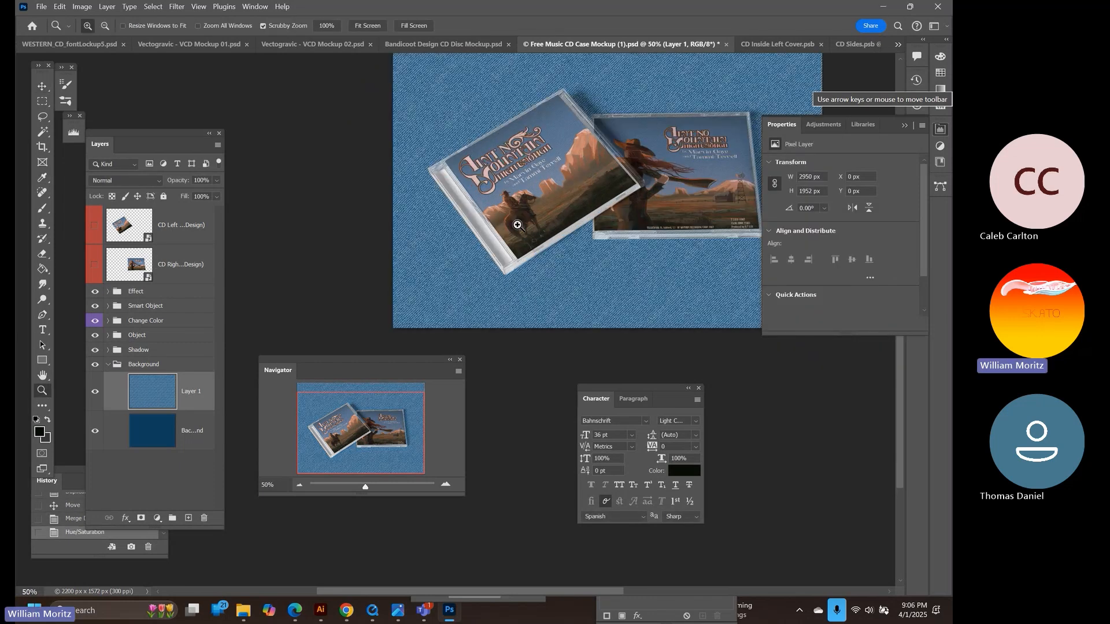
pyautogui.moveTo(595, 223); pyautogui.dragTo(472, 272)
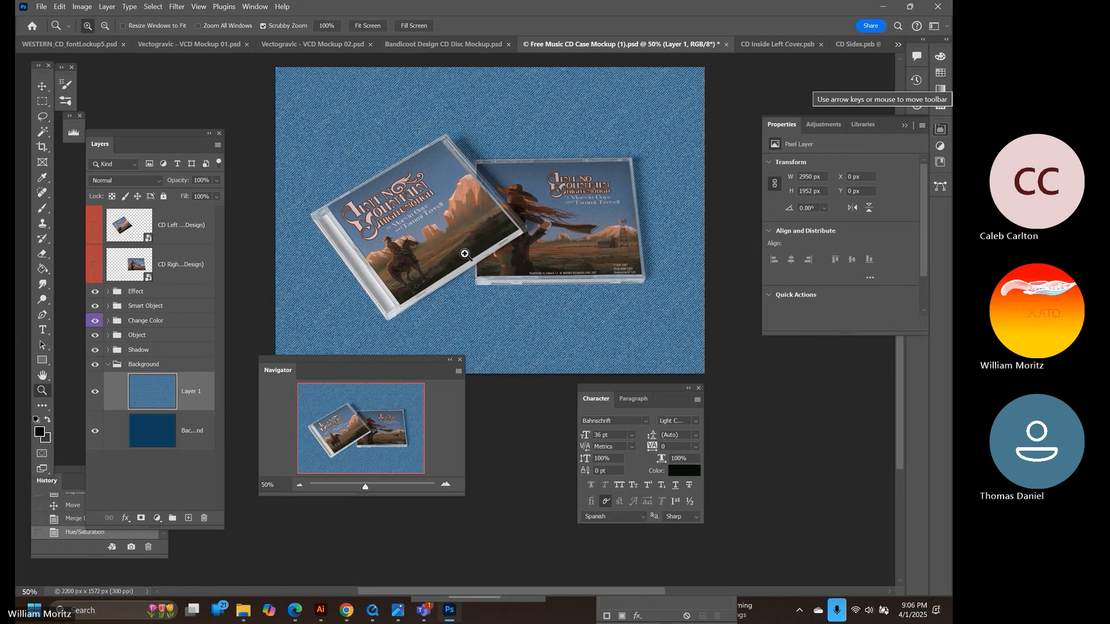
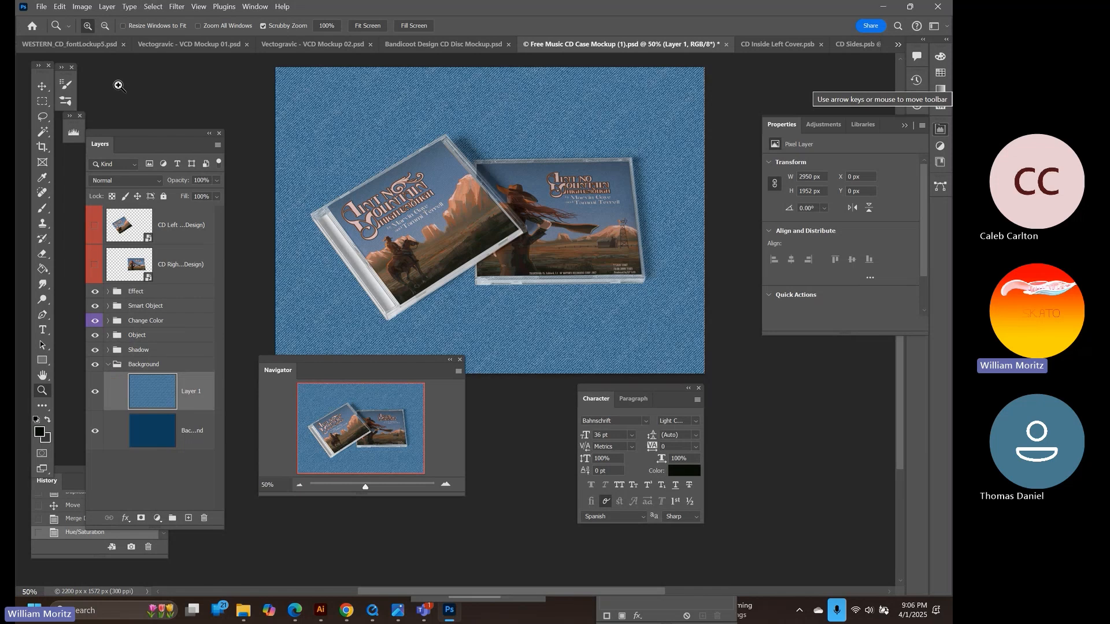
pyautogui.click(82, 6)
pyautogui.moveTo(115, 35)
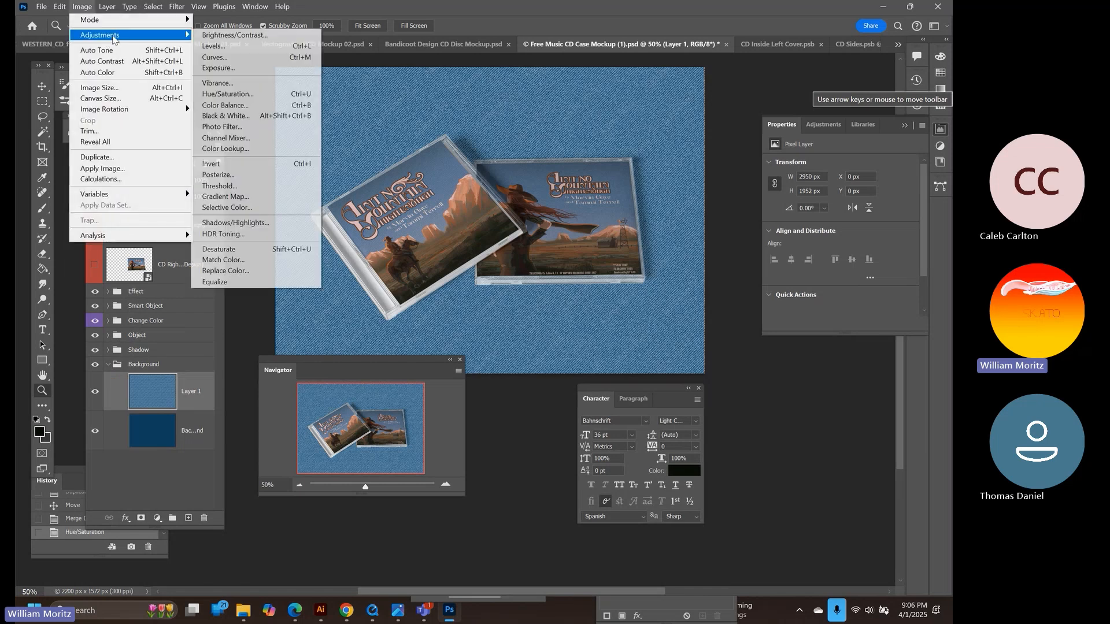
pyautogui.click(273, 94)
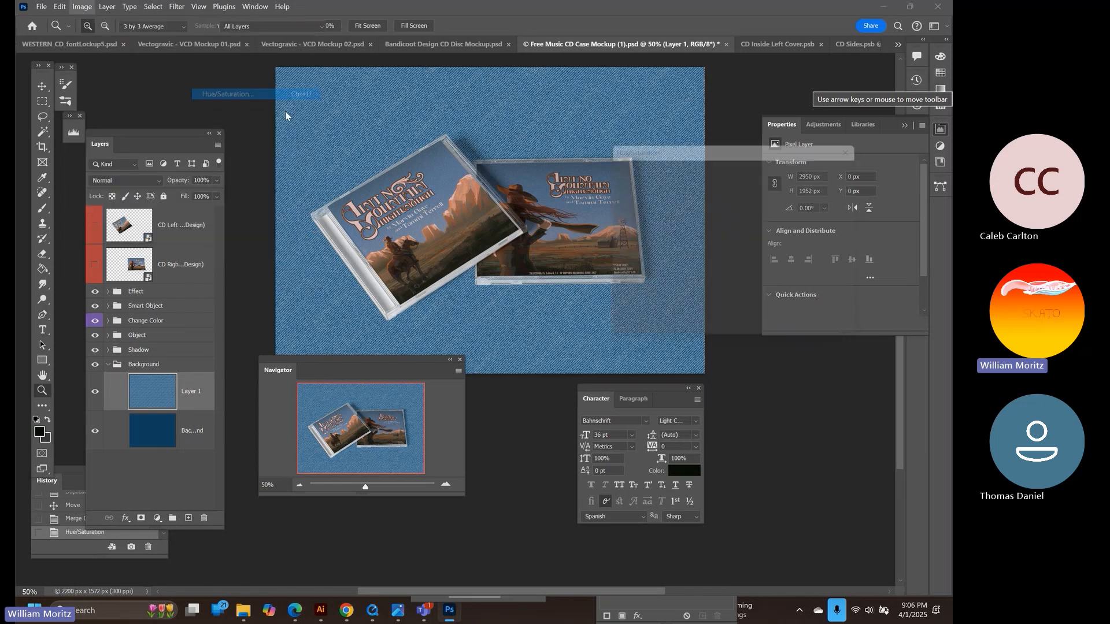
pyautogui.moveTo(702, 287); pyautogui.dragTo(705, 259)
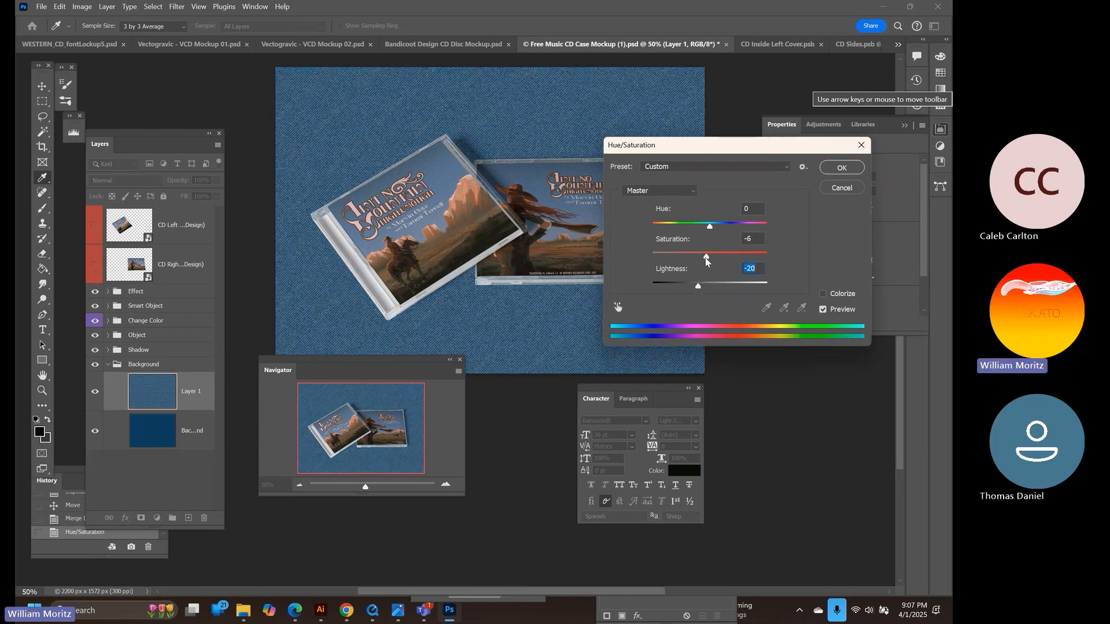
pyautogui.click(702, 259)
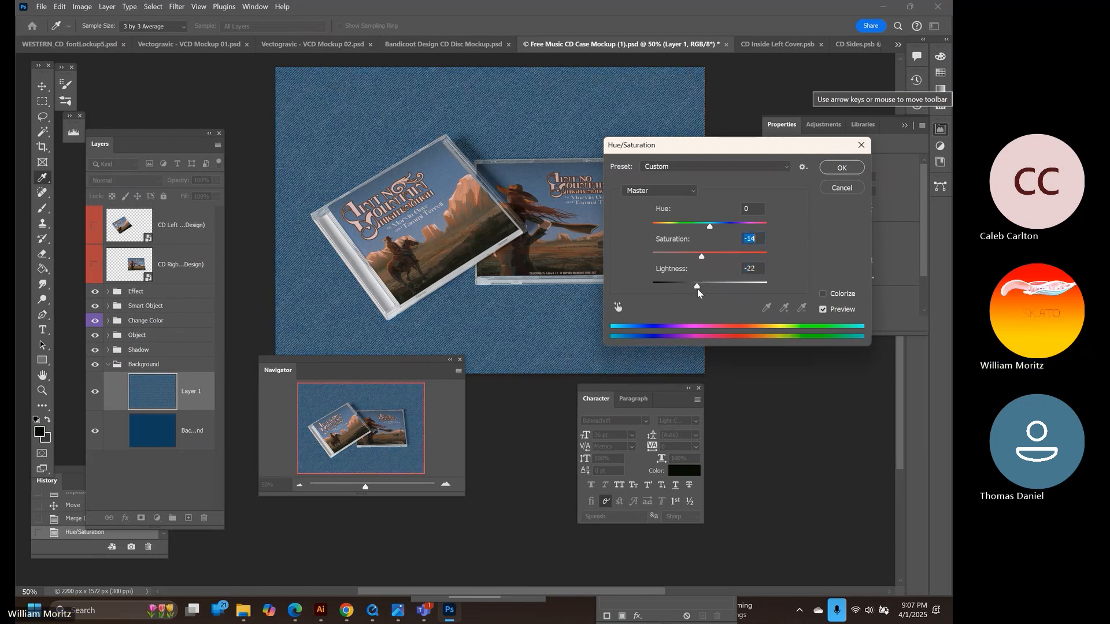
pyautogui.moveTo(698, 293); pyautogui.dragTo(697, 293)
pyautogui.click(691, 282)
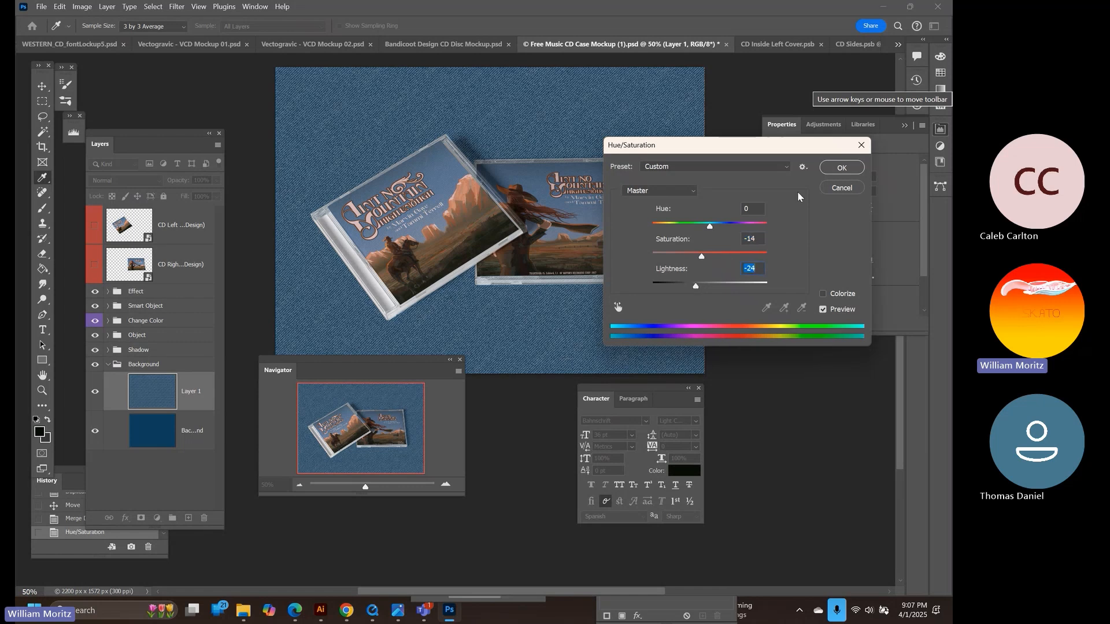
pyautogui.click(842, 167)
pyautogui.press('z')
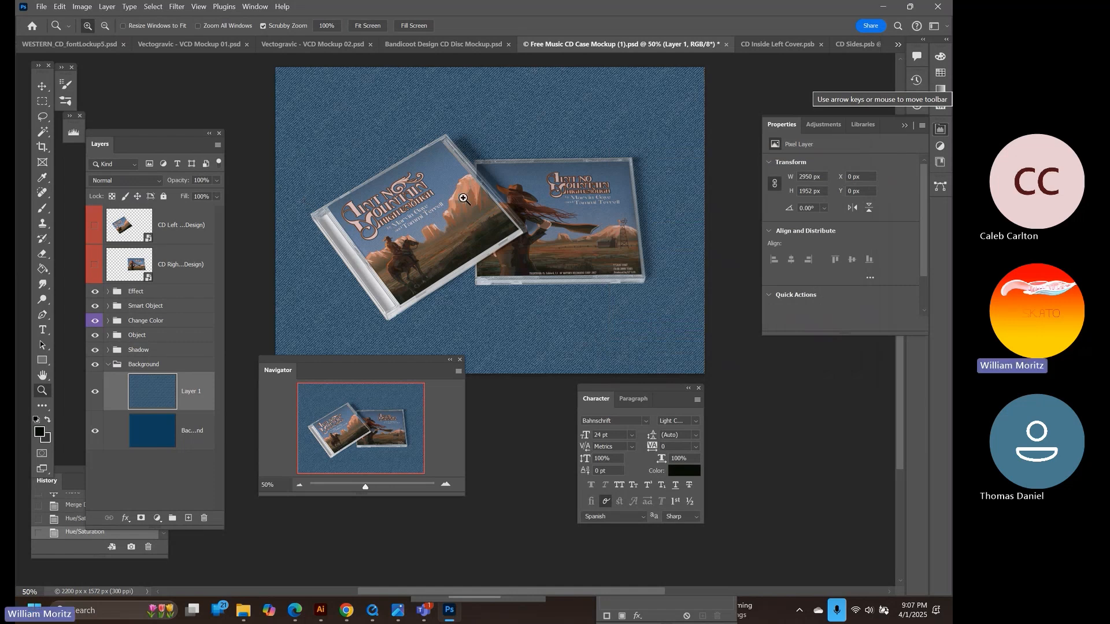
# Add a new layer above the denim and sample the light grey of the left CD case's spine as the foreground colour
pyautogui.click(188, 518)
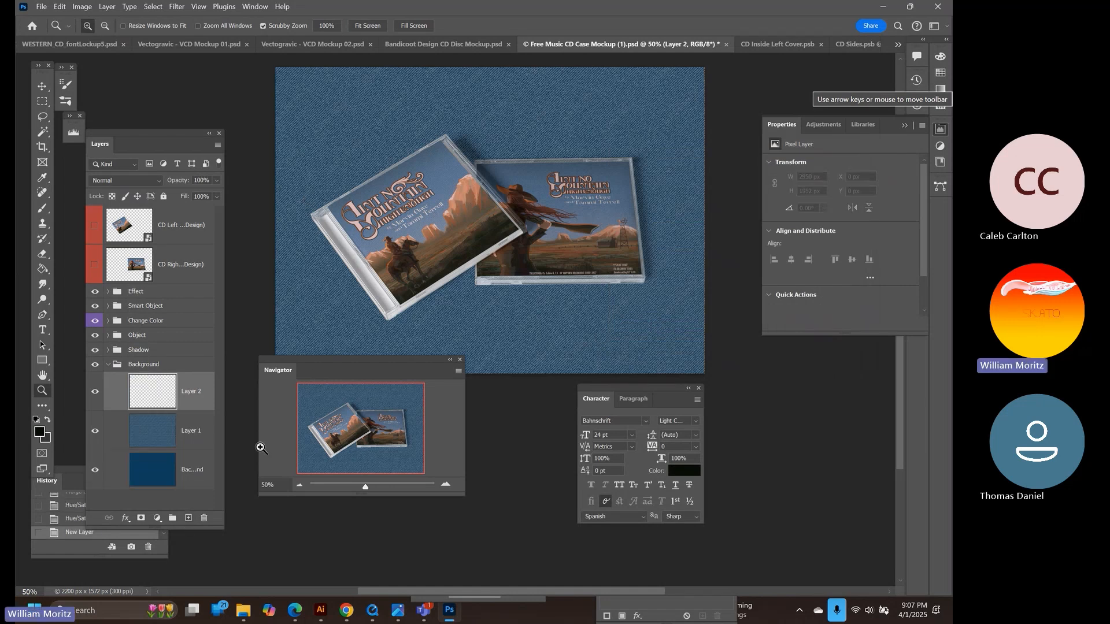
pyautogui.press('i')
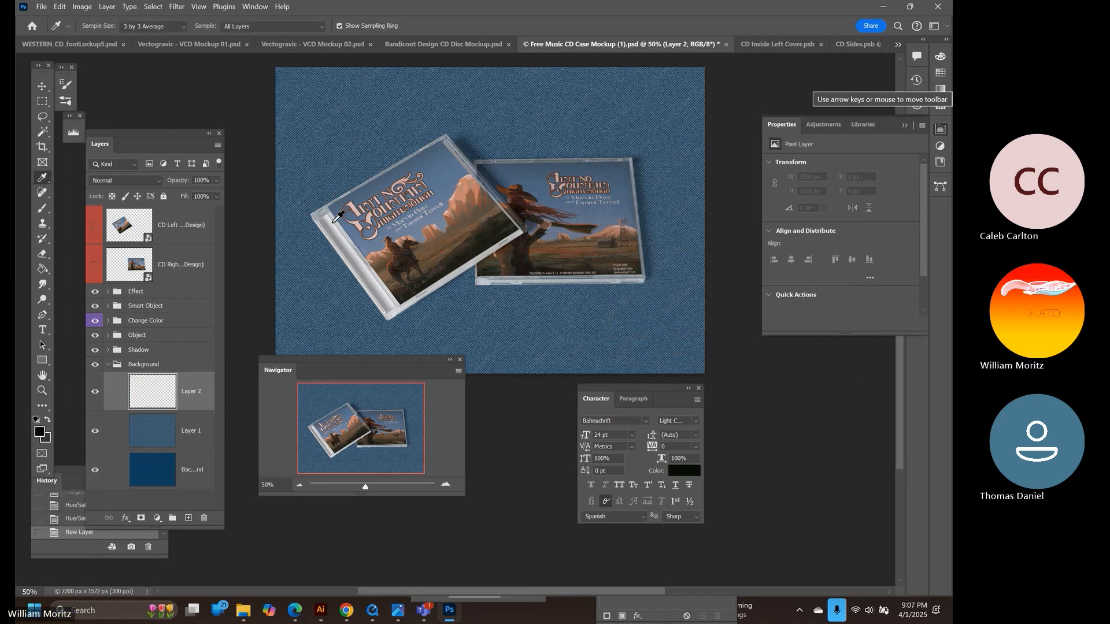
pyautogui.click(332, 222)
# Paint a broad, soft light glow over the left side of the denim with a 39% opacity brush enlarged up to 1900 px
pyautogui.press('b')
pyautogui.press(']')
pyautogui.press(']')
pyautogui.press(']')
pyautogui.press(']')
pyautogui.press(']')
pyautogui.press(']')
pyautogui.press(']')
pyautogui.press(']')
pyautogui.press(']')
pyautogui.press(']')
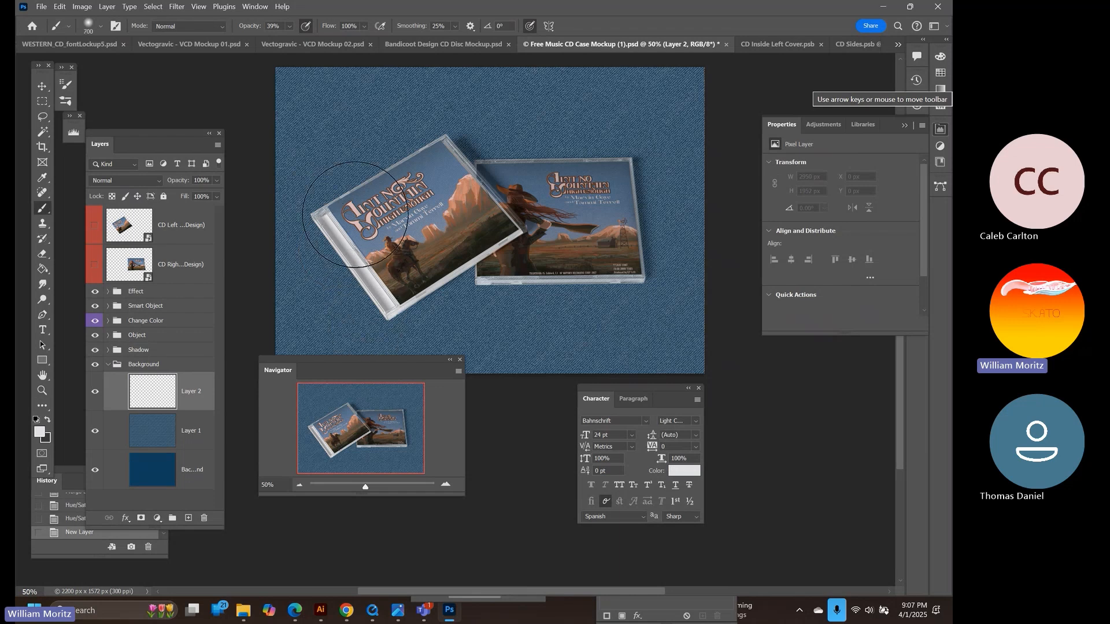
pyautogui.press(']')
pyautogui.press(']')
pyautogui.moveTo(338, 232); pyautogui.dragTo(405, 397)
pyautogui.moveTo(319, 254); pyautogui.dragTo(321, 327)
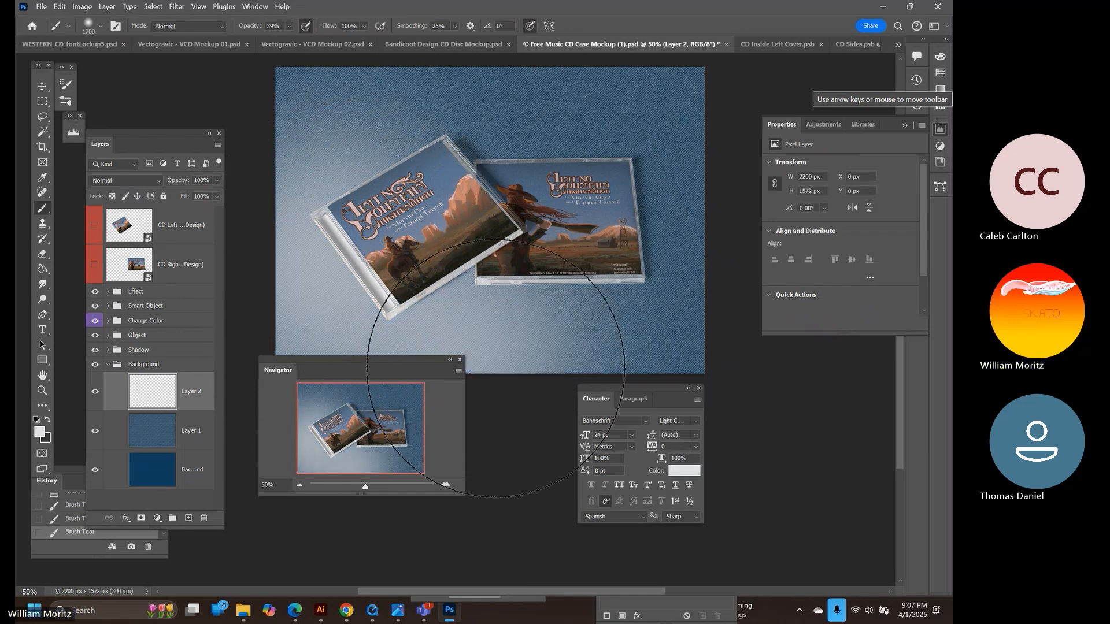
pyautogui.press(']')
pyautogui.press(']')
pyautogui.moveTo(372, 223); pyautogui.dragTo(369, 229)
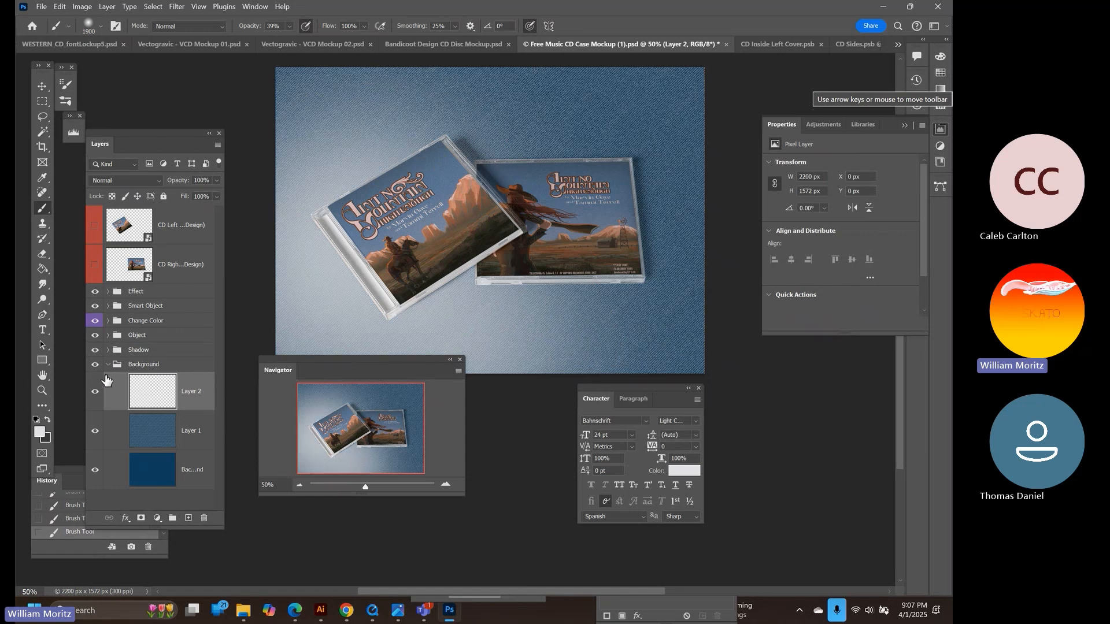
# Set the light glow layer's blend mode to Overlay and lower its opacity to 71%
pyautogui.click(134, 180)
pyautogui.click(139, 214)
pyautogui.press('Down')
pyautogui.press('Down')
pyautogui.press('Down')
pyautogui.press('Down')
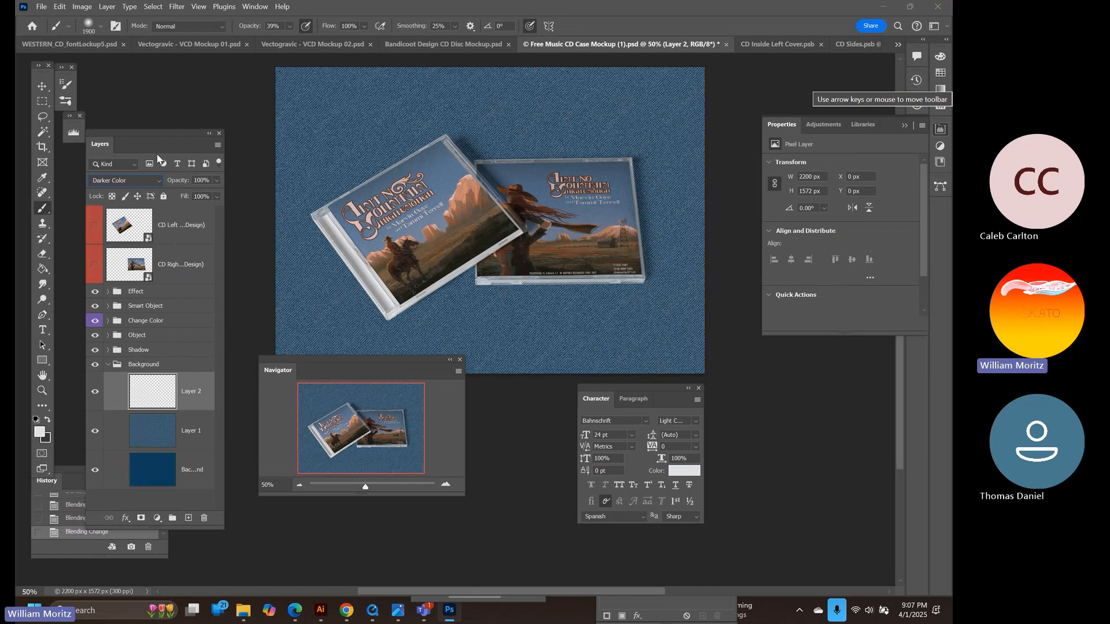
pyautogui.press('Down')
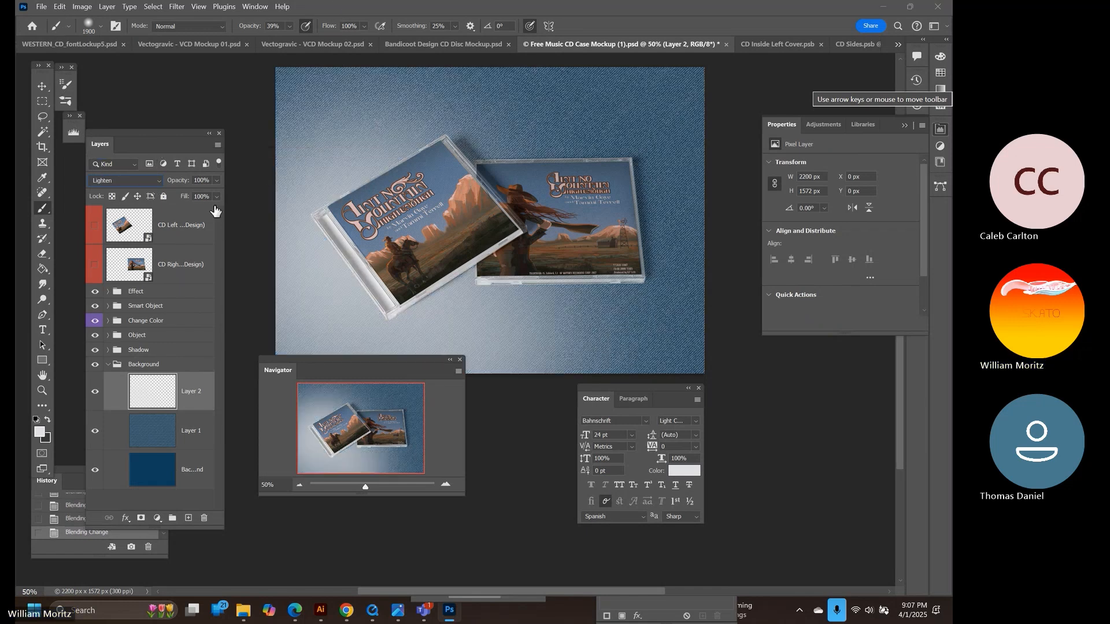
pyautogui.press('Down')
pyautogui.press('Down')
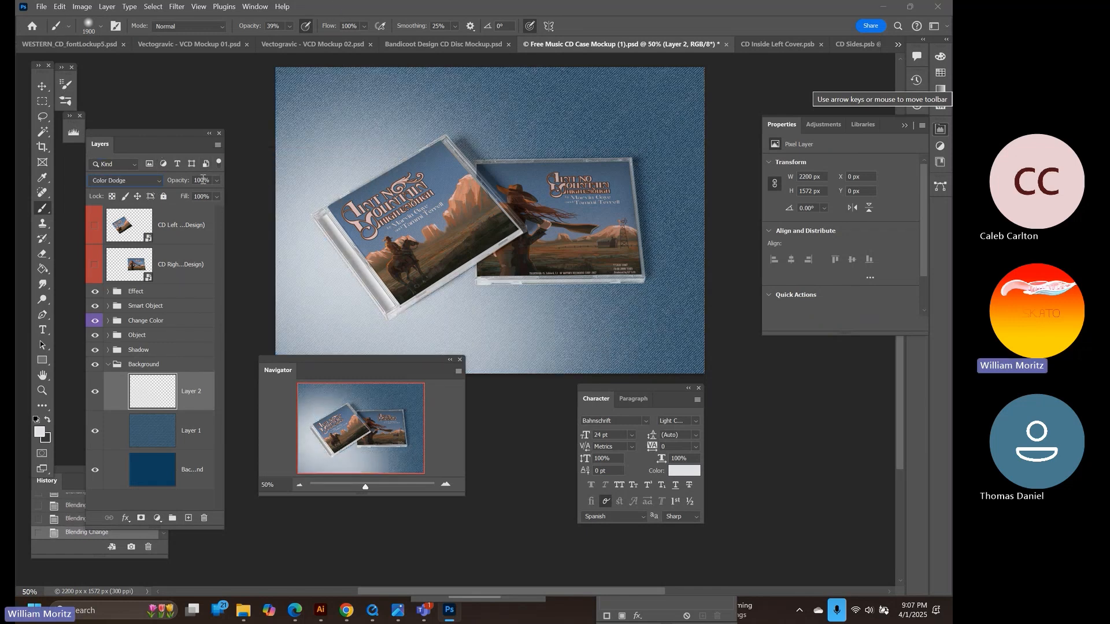
pyautogui.press('Down')
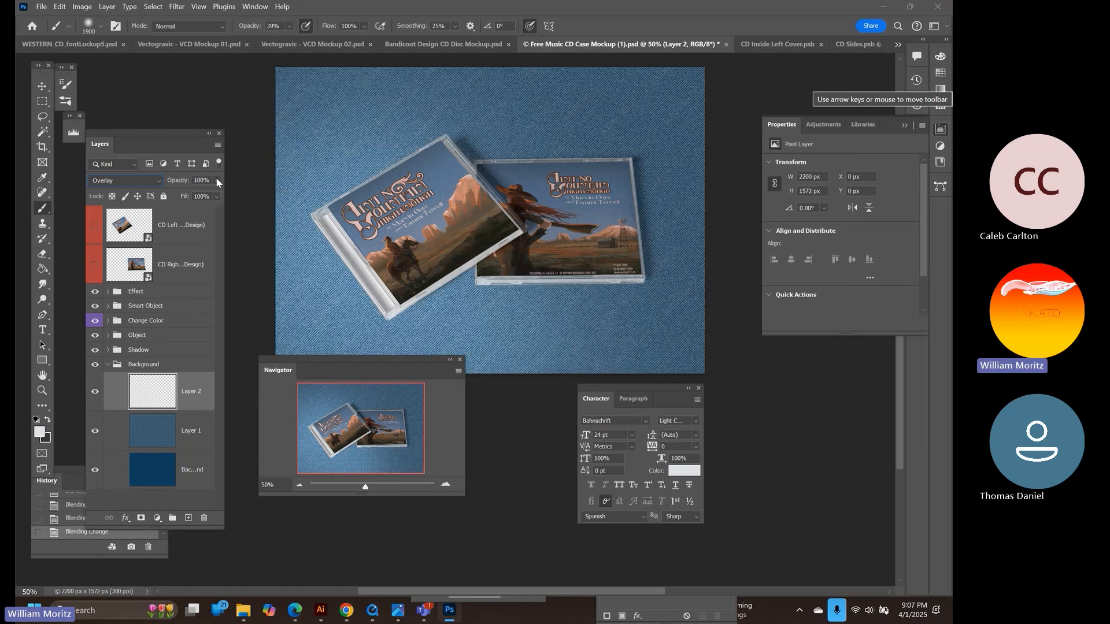
pyautogui.click(218, 180)
pyautogui.moveTo(218, 193); pyautogui.dragTo(198, 196)
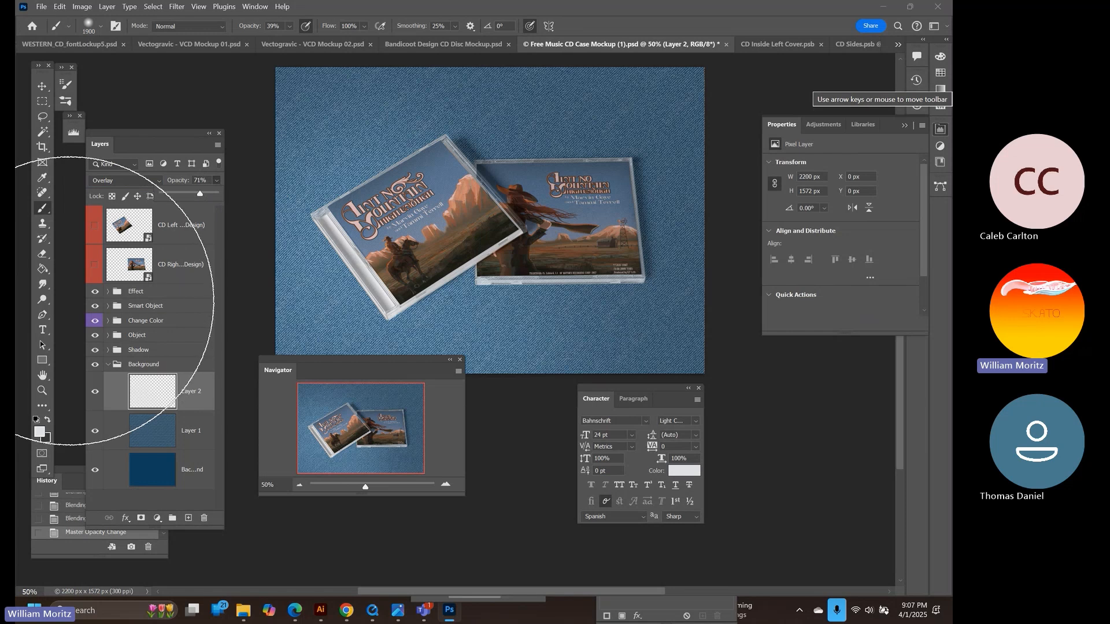
# Sample the dark slate blue at the right CD case's edge and add a new layer above the glow layer
pyautogui.press('i')
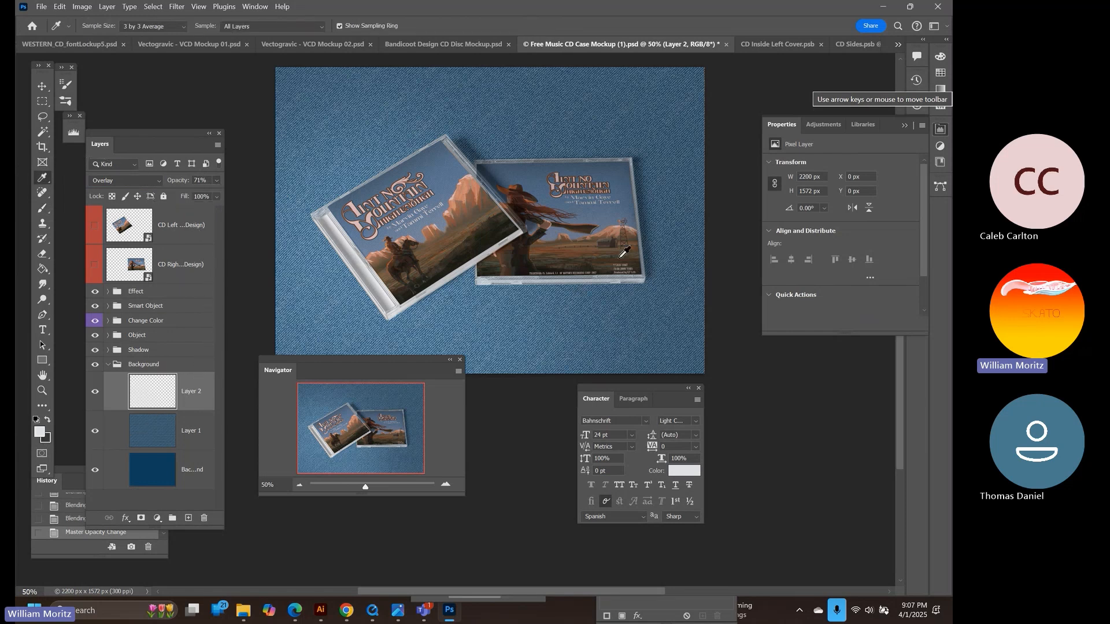
pyautogui.click(643, 211)
pyautogui.press('b')
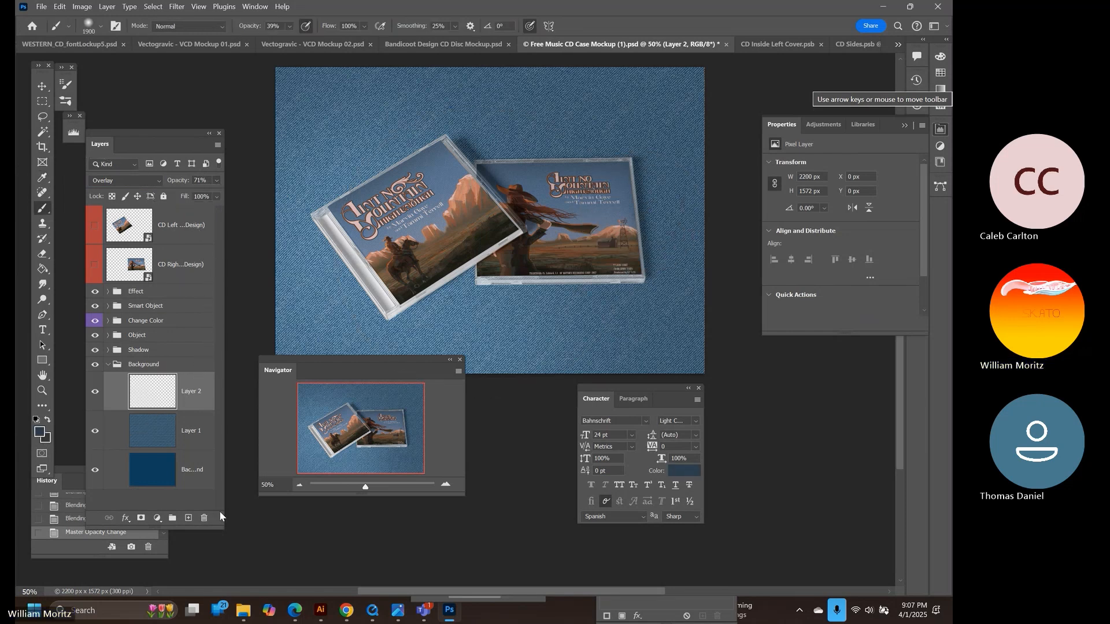
pyautogui.click(189, 519)
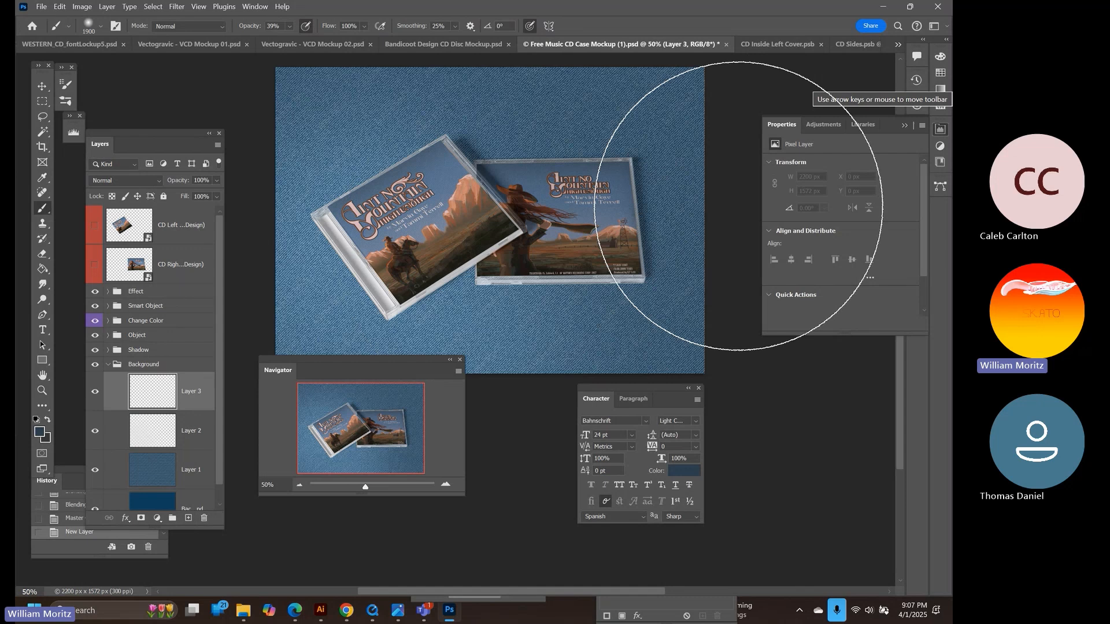
pyautogui.moveTo(723, 91); pyautogui.dragTo(697, 201)
pyautogui.hotkey('ctrl', 'z')
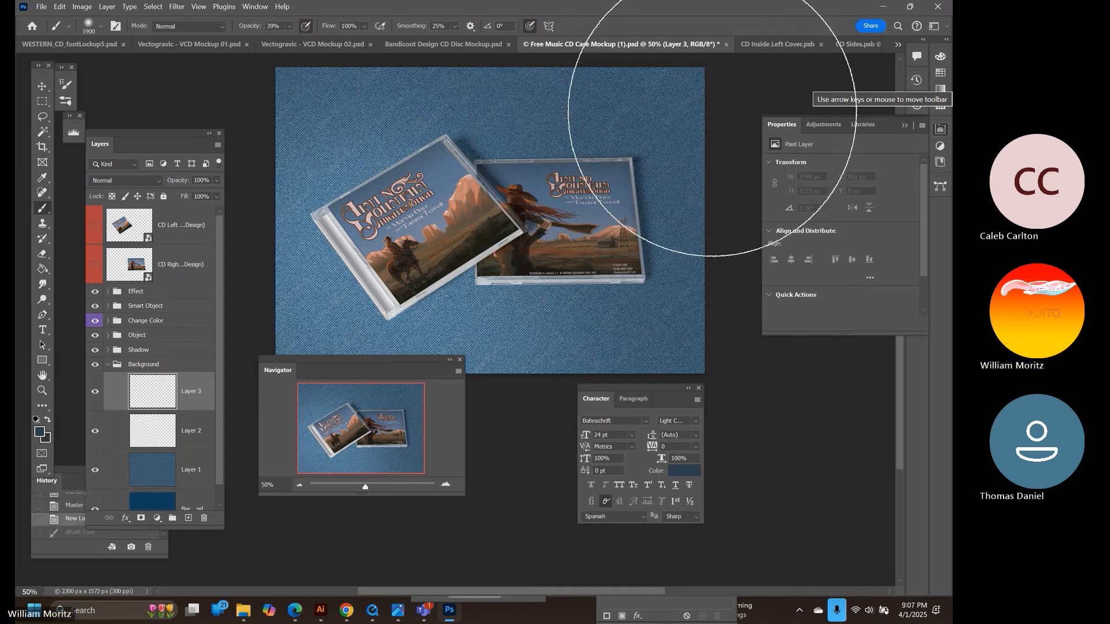
# Paint a soft dark shadow over the denim's upper-right corner at 39% opacity, reducing the brush from 1600 to 800 px
pyautogui.press('[')
pyautogui.press('[')
pyautogui.press('[')
pyautogui.moveTo(721, 97)
pyautogui.mouseDown()
pyautogui.moveTo(686, 36)
pyautogui.moveTo(534, 26)
pyautogui.mouseUp()
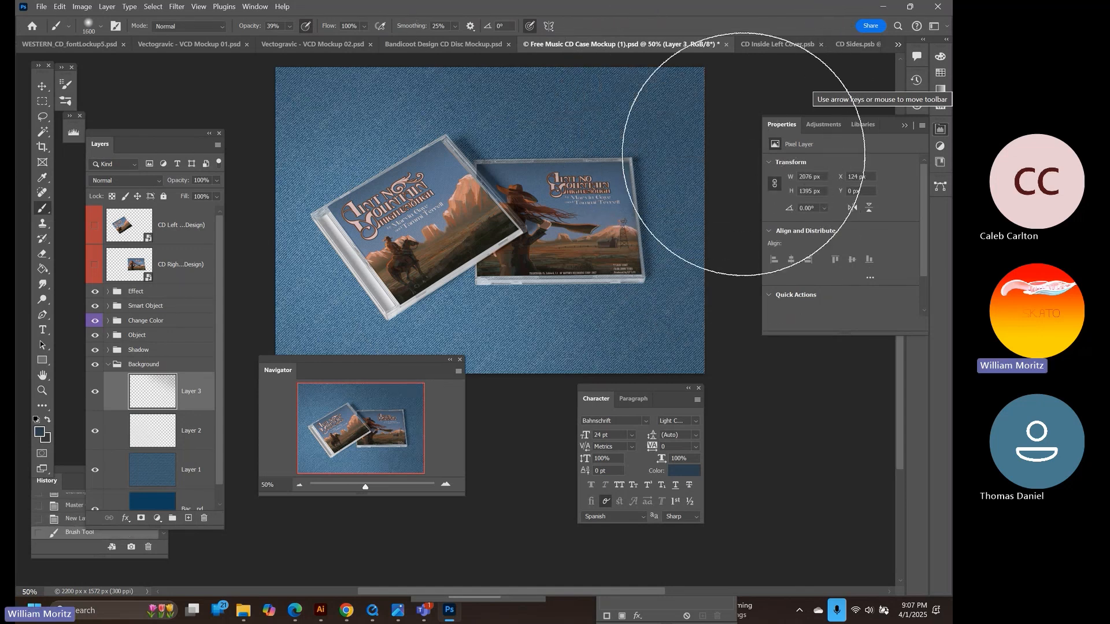
pyautogui.press('[')
pyautogui.press('[')
pyautogui.press('[')
pyautogui.press('[')
pyautogui.press('[')
pyautogui.press('[')
pyautogui.press('[')
pyautogui.press('[')
pyautogui.moveTo(700, 84); pyautogui.dragTo(586, 39)
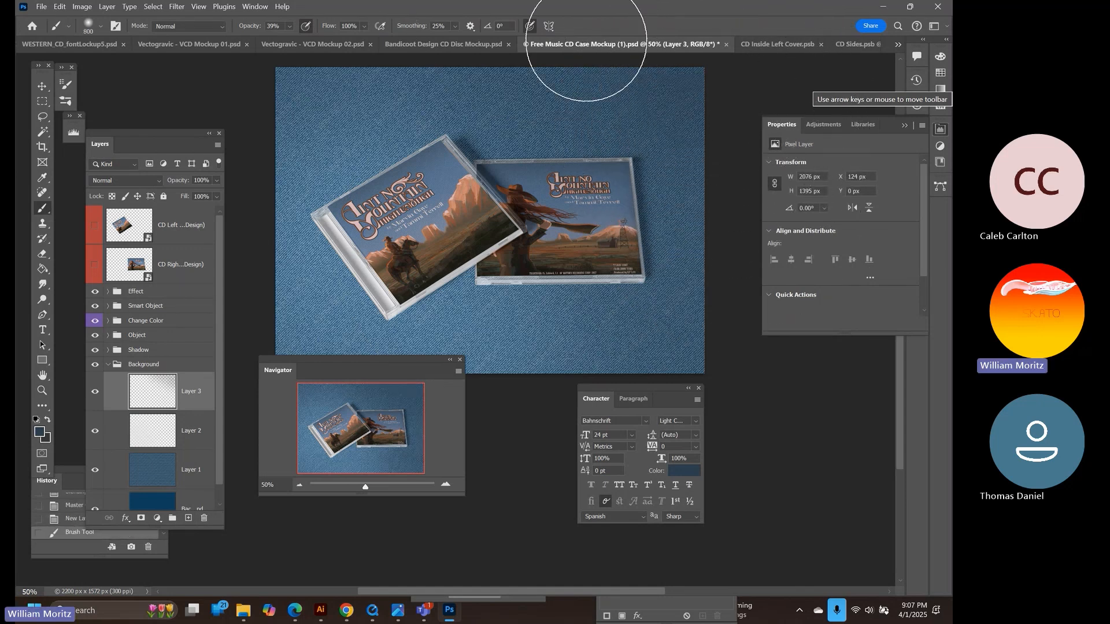
pyautogui.moveTo(700, 118)
pyautogui.mouseDown()
pyautogui.moveTo(744, 225)
pyautogui.moveTo(687, 117)
pyautogui.mouseUp()
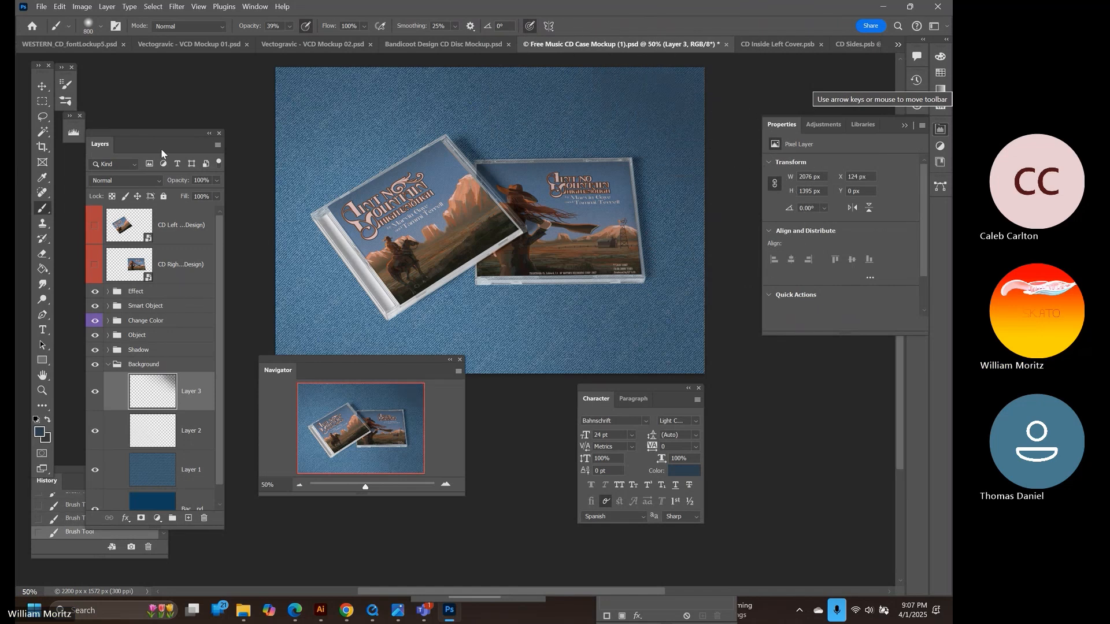
# Set the dark shadow layer's blend mode to Overlay and lower its opacity to 34%
pyautogui.click(129, 182)
pyautogui.click(132, 185)
pyautogui.press('Down')
pyautogui.press('Down')
pyautogui.press('Up')
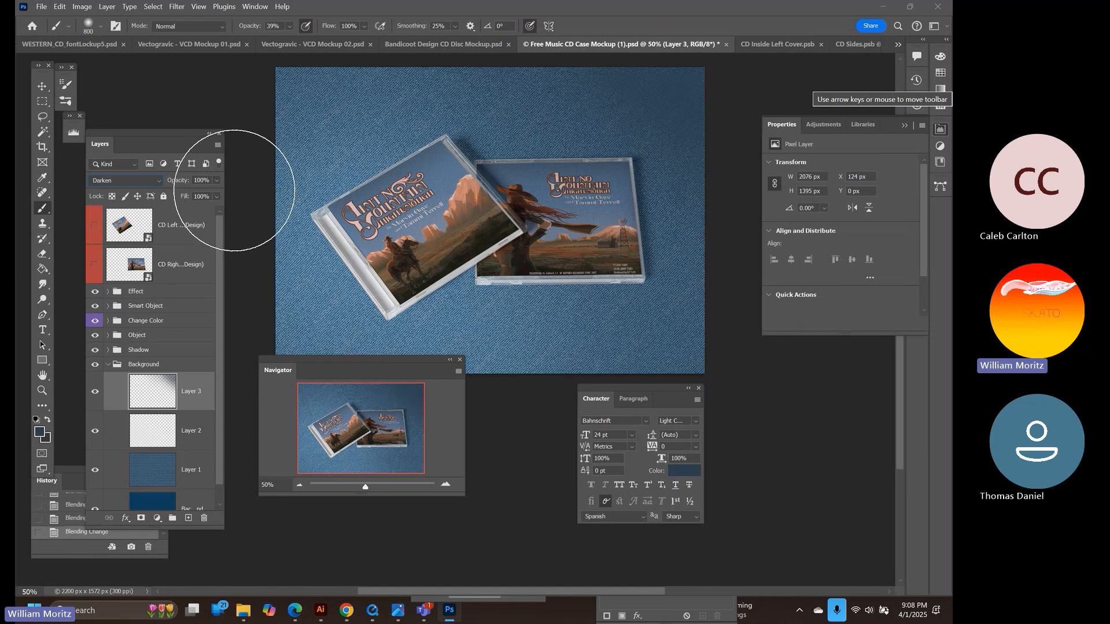
pyautogui.press('Down')
pyautogui.press('Down')
pyautogui.press('Down')
pyautogui.press('Down')
pyautogui.press('Down')
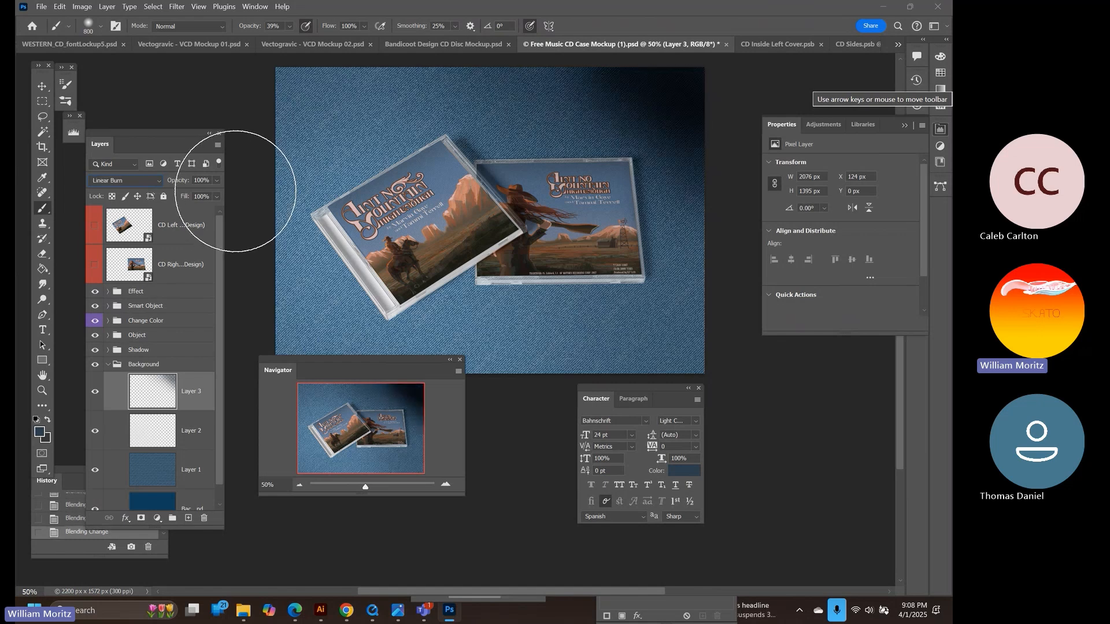
pyautogui.press('Down')
pyautogui.press('Down')
pyautogui.press('Down')
pyautogui.press('Down')
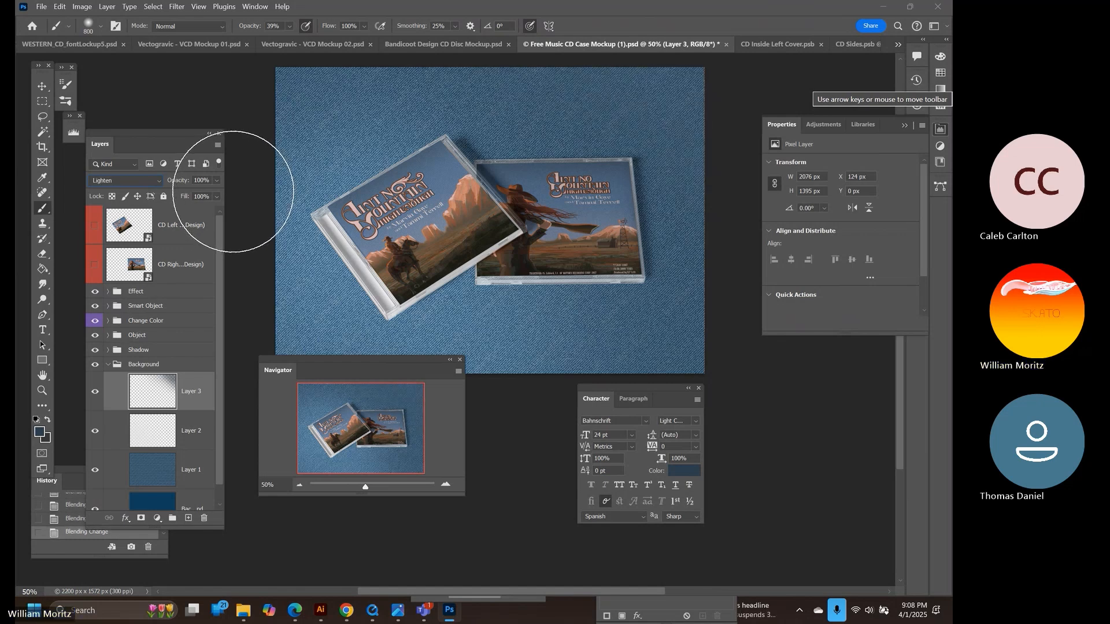
pyautogui.press('Down')
pyautogui.press('Down')
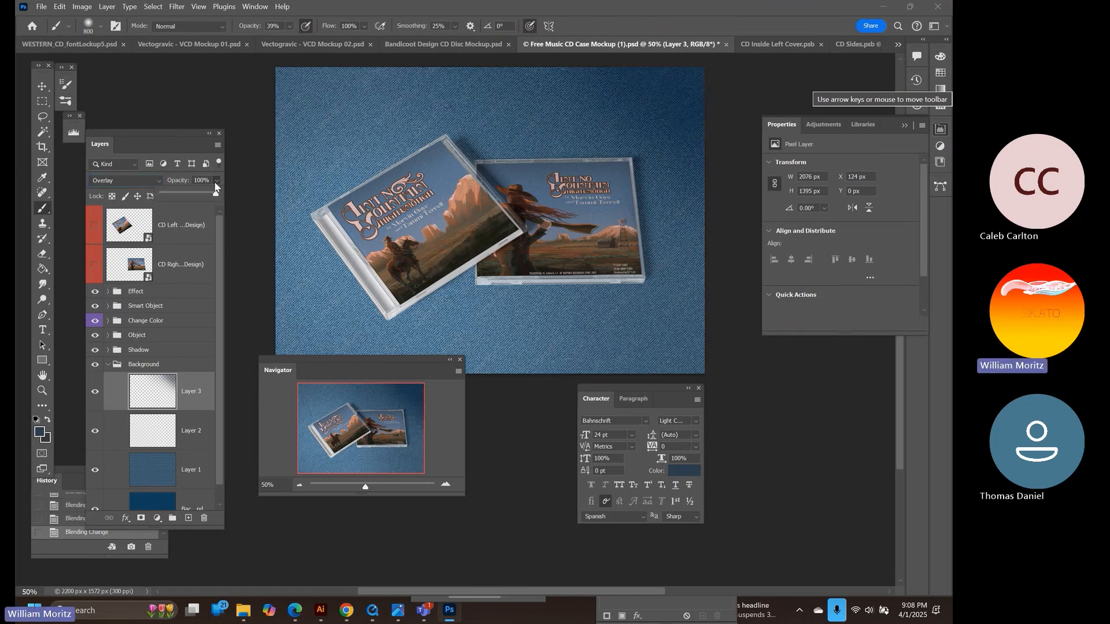
pyautogui.moveTo(214, 183); pyautogui.dragTo(180, 196)
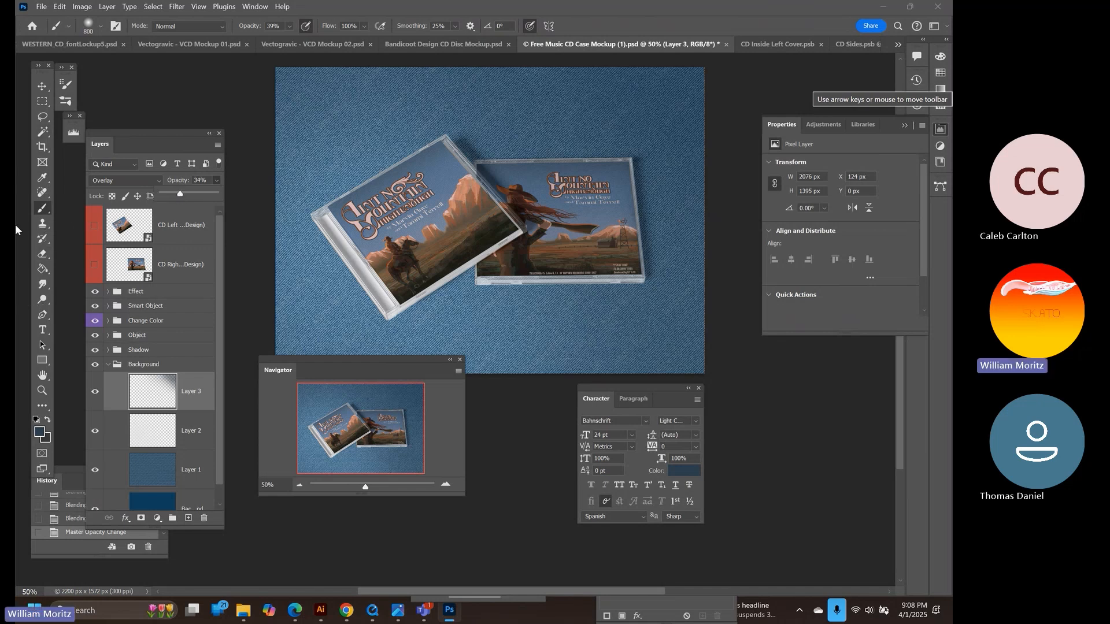
# Float WESTERN_CD_fontLockup5.psd in its own window beside the Free Music CD Case Mockup document
pyautogui.click(42, 87)
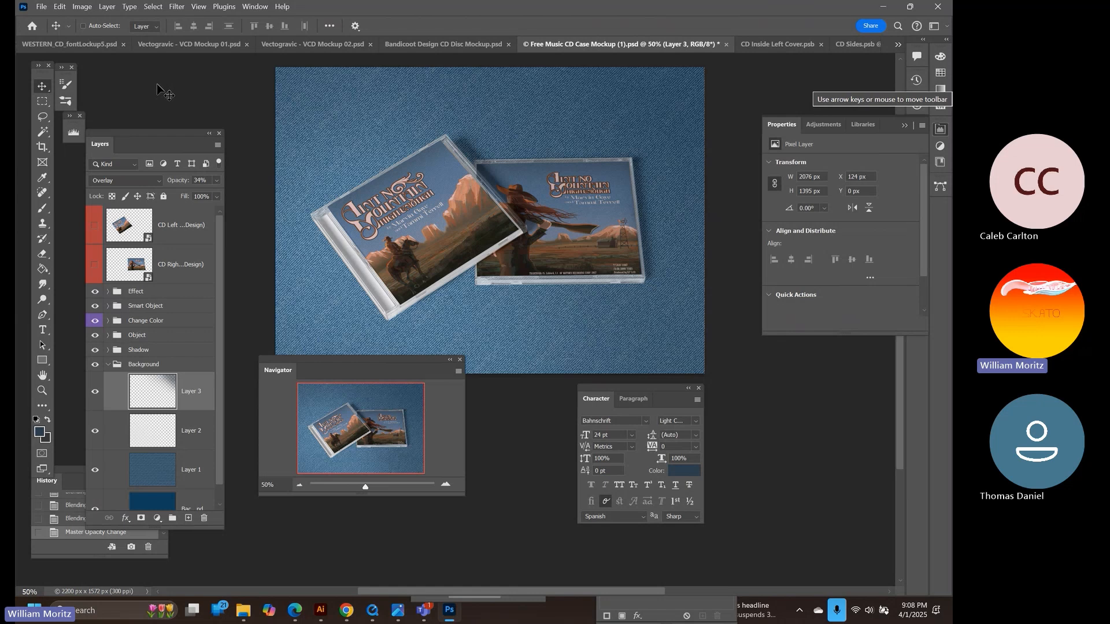
pyautogui.click(303, 49)
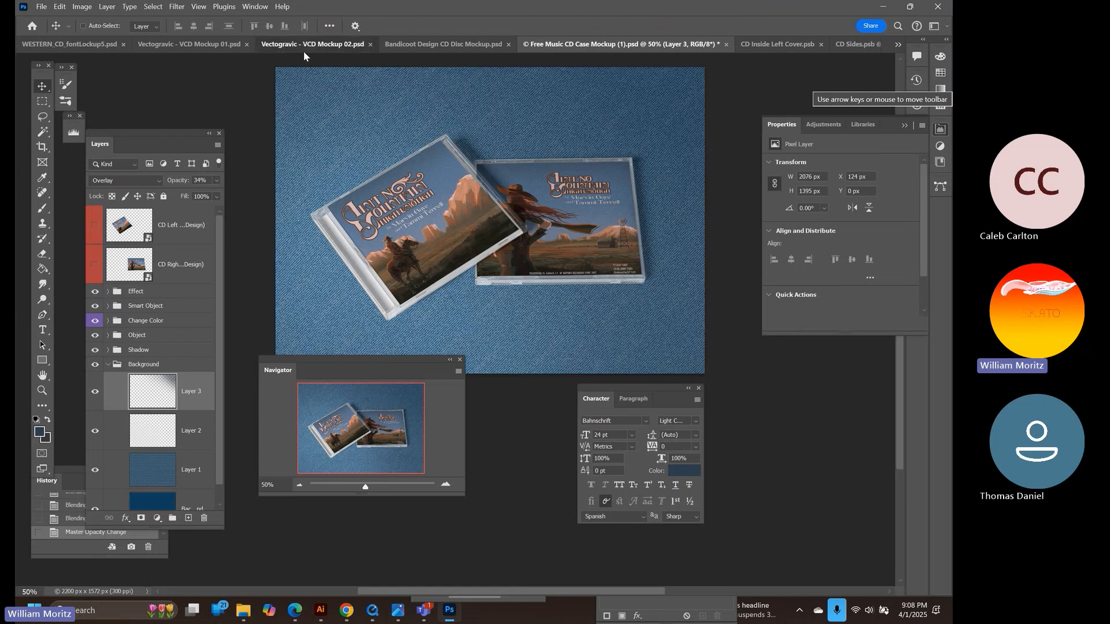
pyautogui.click(207, 44)
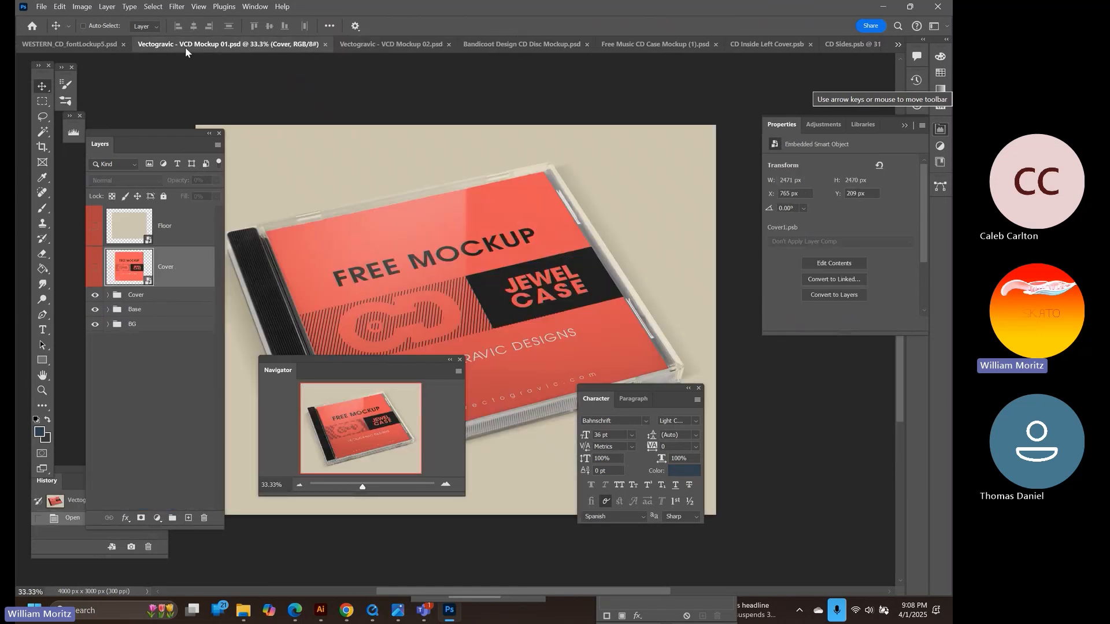
pyautogui.click(93, 45)
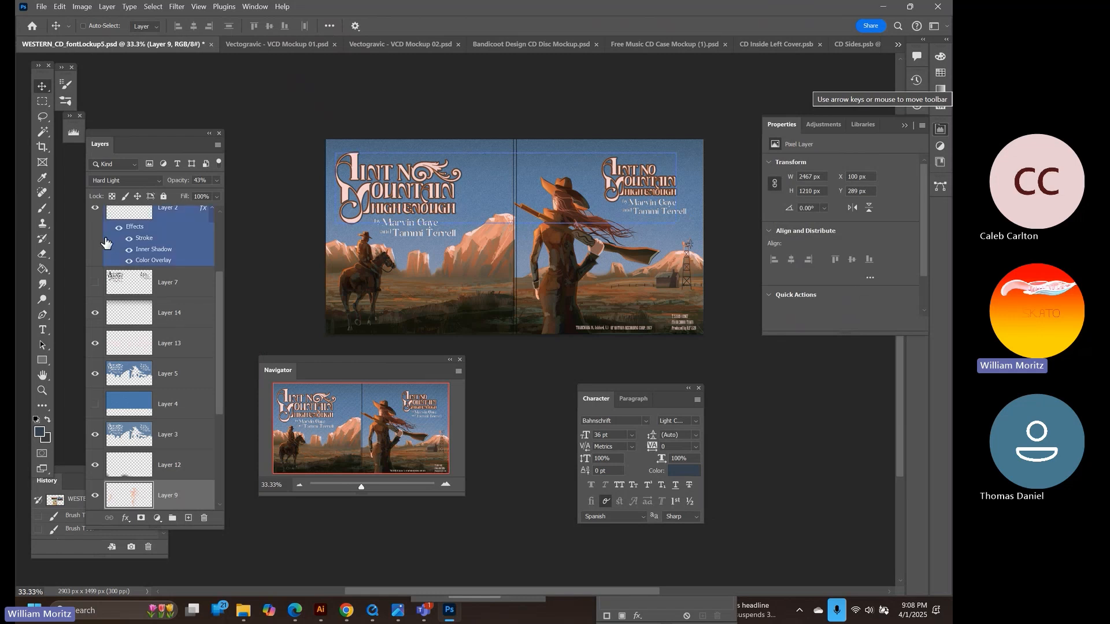
pyautogui.scroll(3, 154, 273)
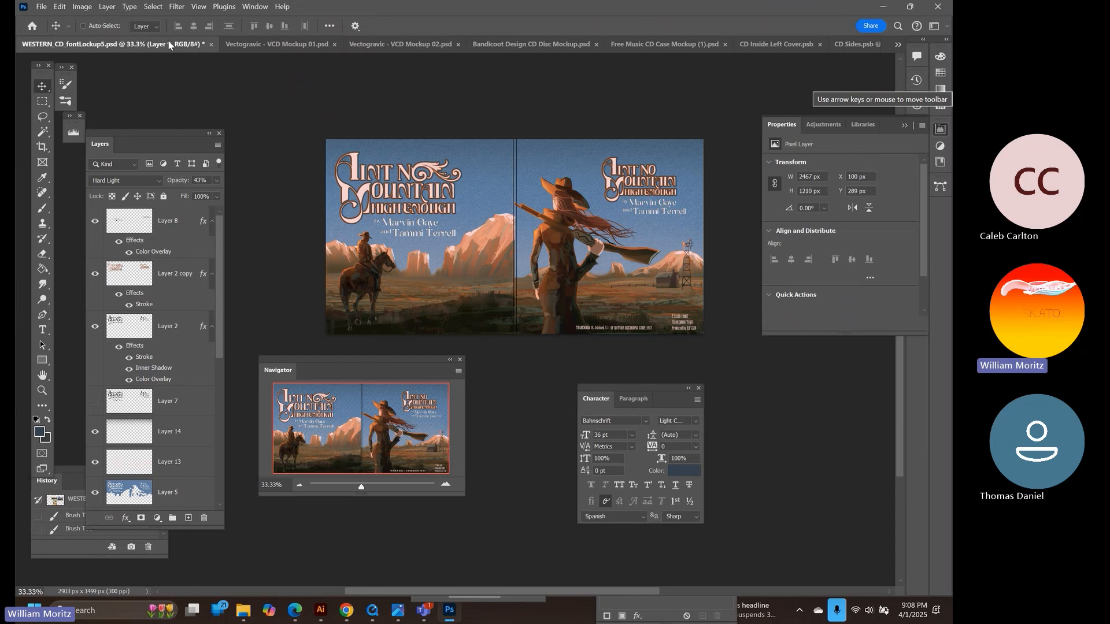
pyautogui.moveTo(133, 44); pyautogui.dragTo(338, 182)
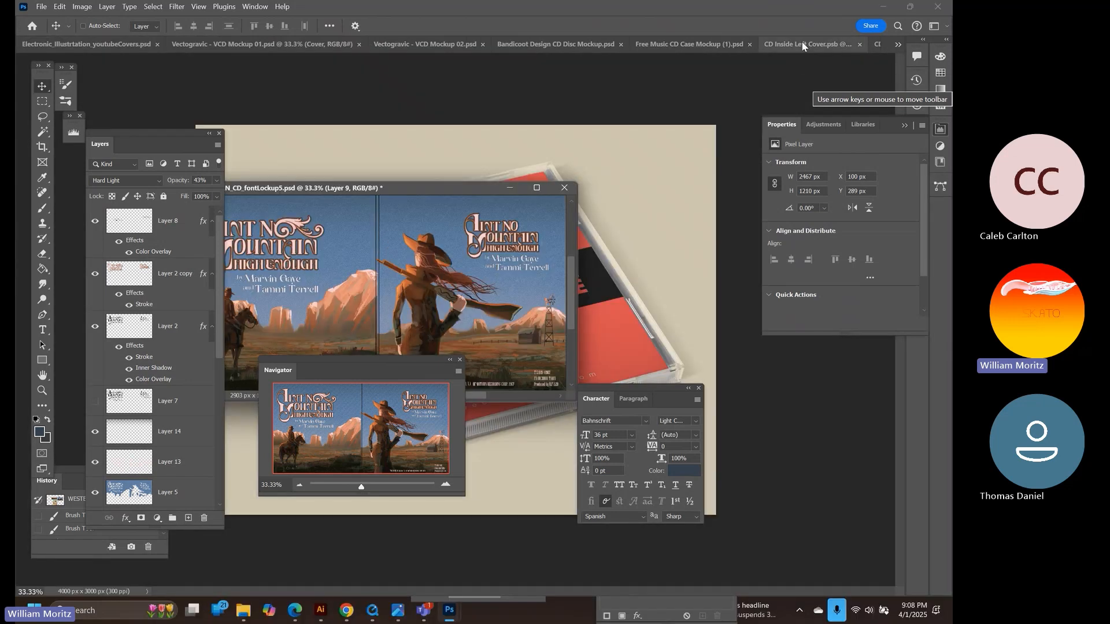
pyautogui.click(800, 45)
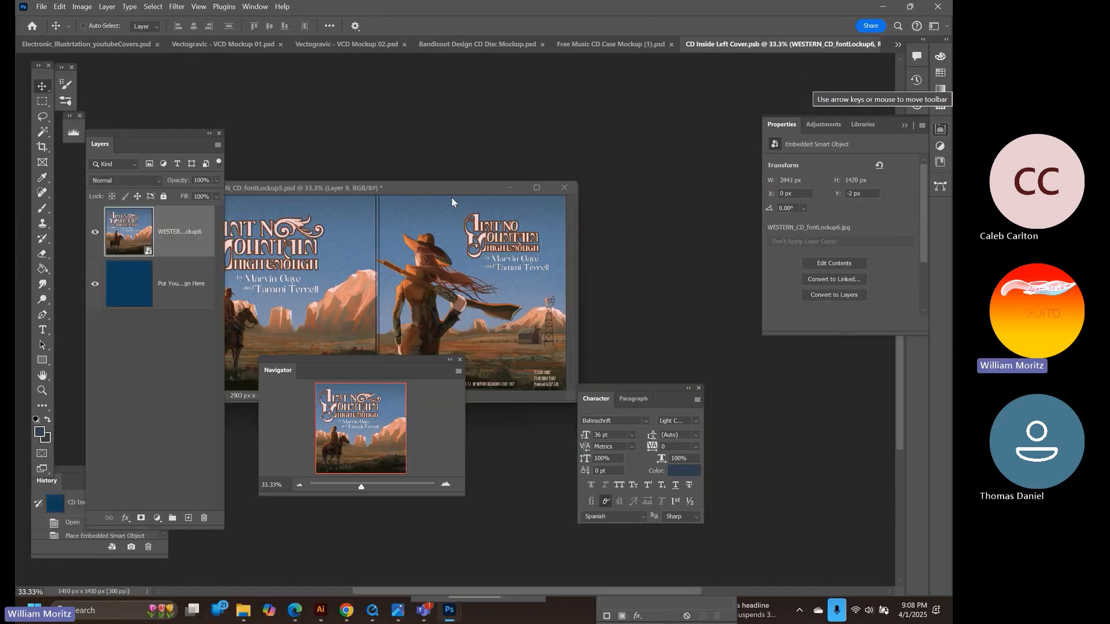
pyautogui.moveTo(443, 184); pyautogui.dragTo(516, 206)
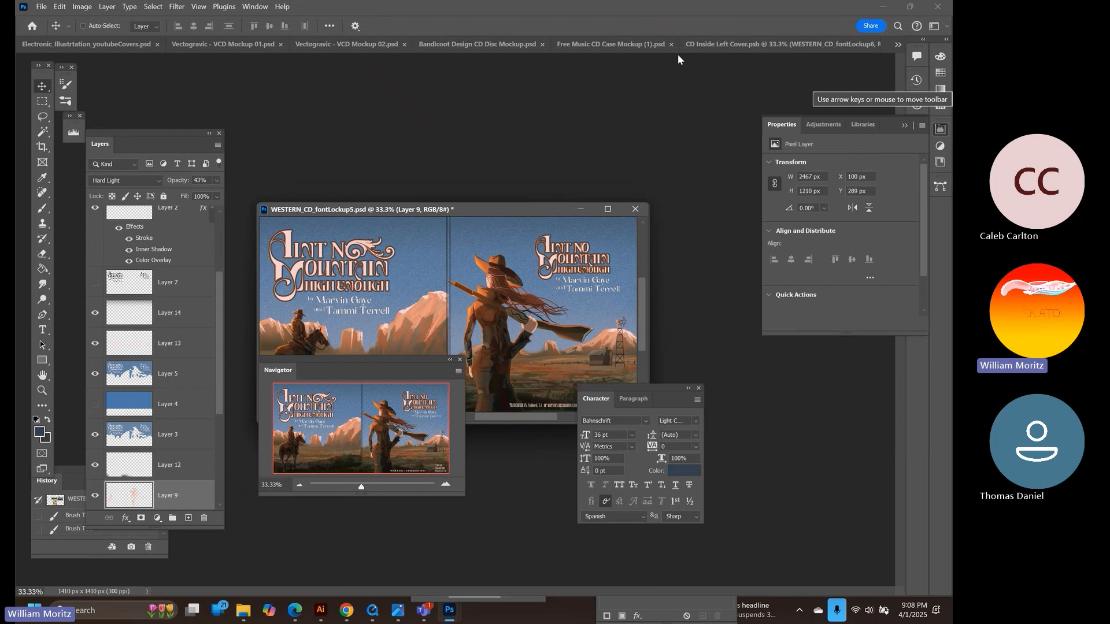
pyautogui.click(624, 46)
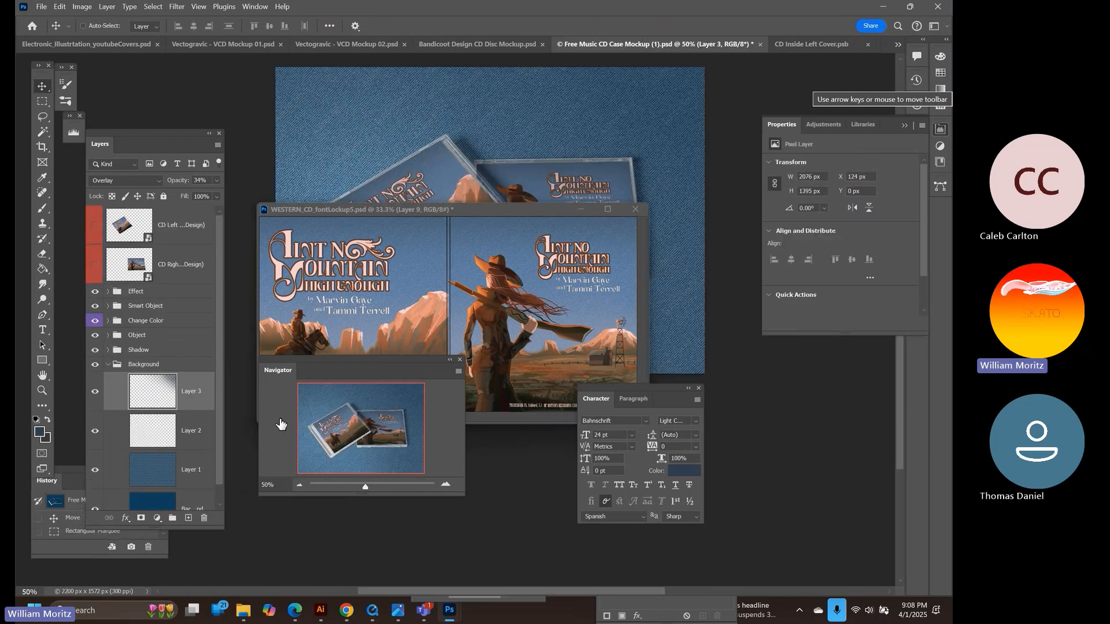
pyautogui.moveTo(335, 209); pyautogui.dragTo(517, 237)
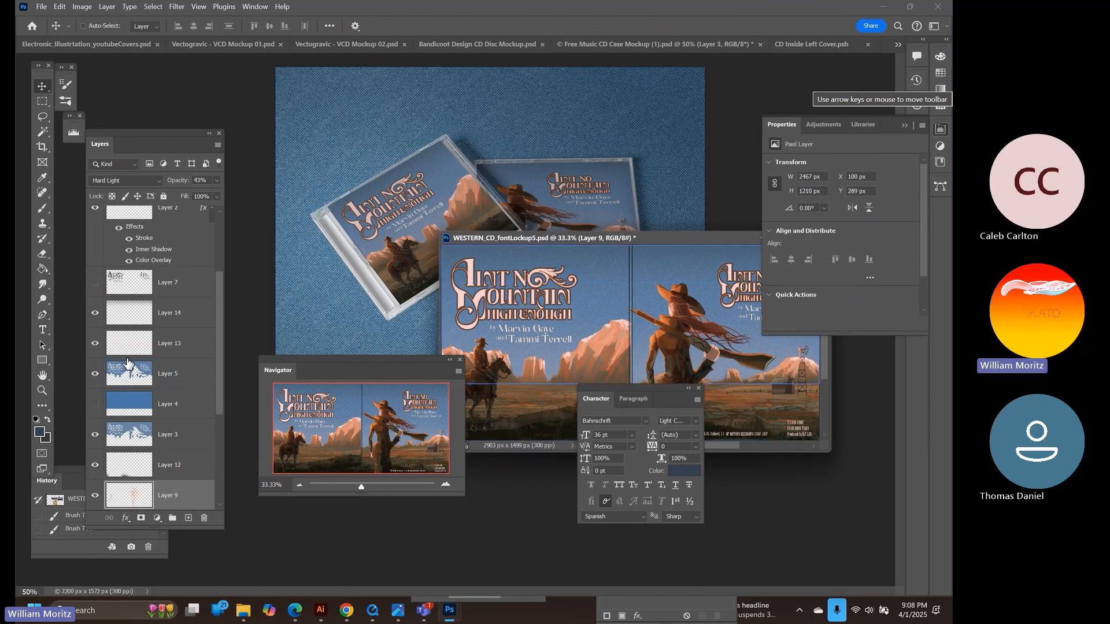
# Copy the title lettering layer, Layer 2 copy, into the CD case mockup and move it up over the denim
pyautogui.scroll(3, 145, 405)
pyautogui.moveTo(173, 275); pyautogui.dragTo(381, 213)
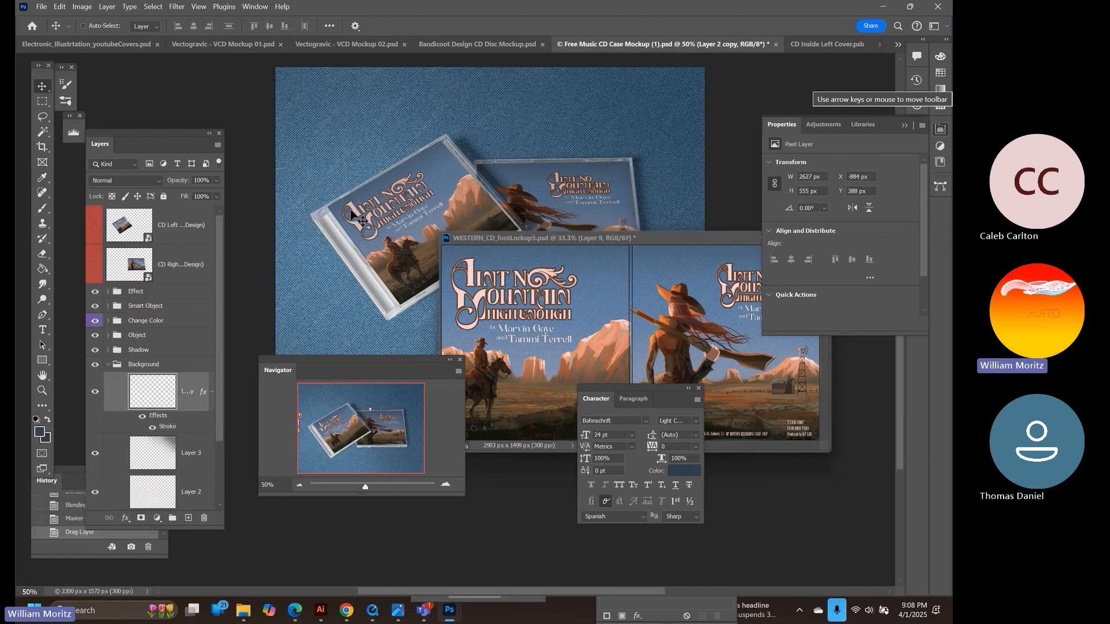
pyautogui.moveTo(284, 182); pyautogui.dragTo(294, 138)
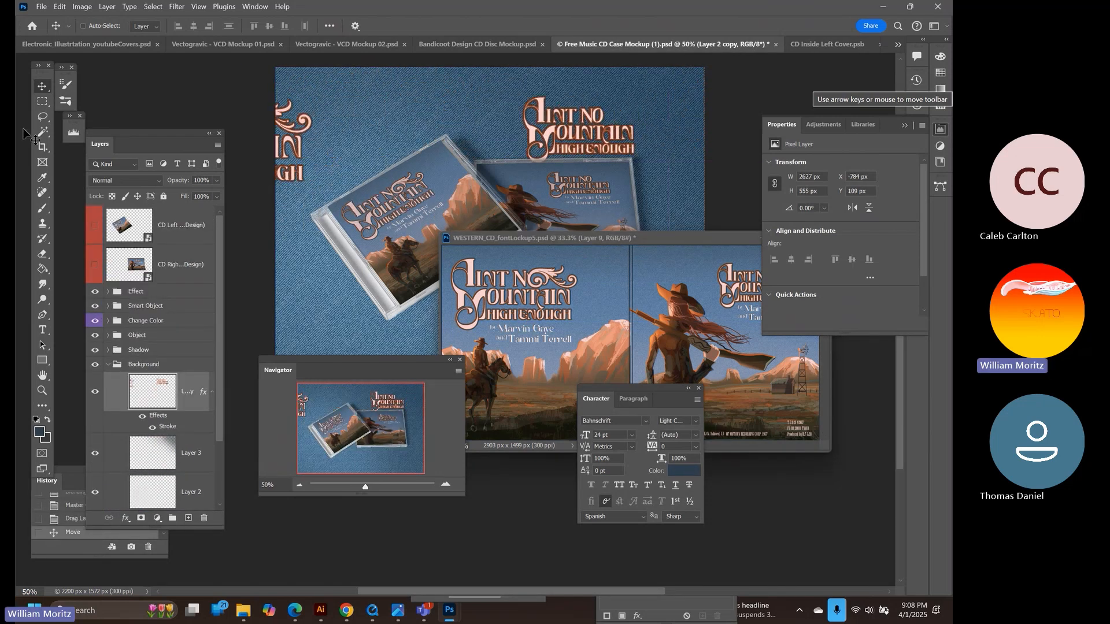
# Select the smaller title above the right CD case with a rectangular marquee and cut it from the lettering layer
pyautogui.press('m')
pyautogui.moveTo(495, 87)
pyautogui.mouseDown()
pyautogui.moveTo(706, 234)
pyautogui.moveTo(651, 124)
pyautogui.moveTo(567, 48)
pyautogui.moveTo(535, 60)
pyautogui.mouseUp()
pyautogui.hotkey('ctrl', 'x')
pyautogui.press('v')
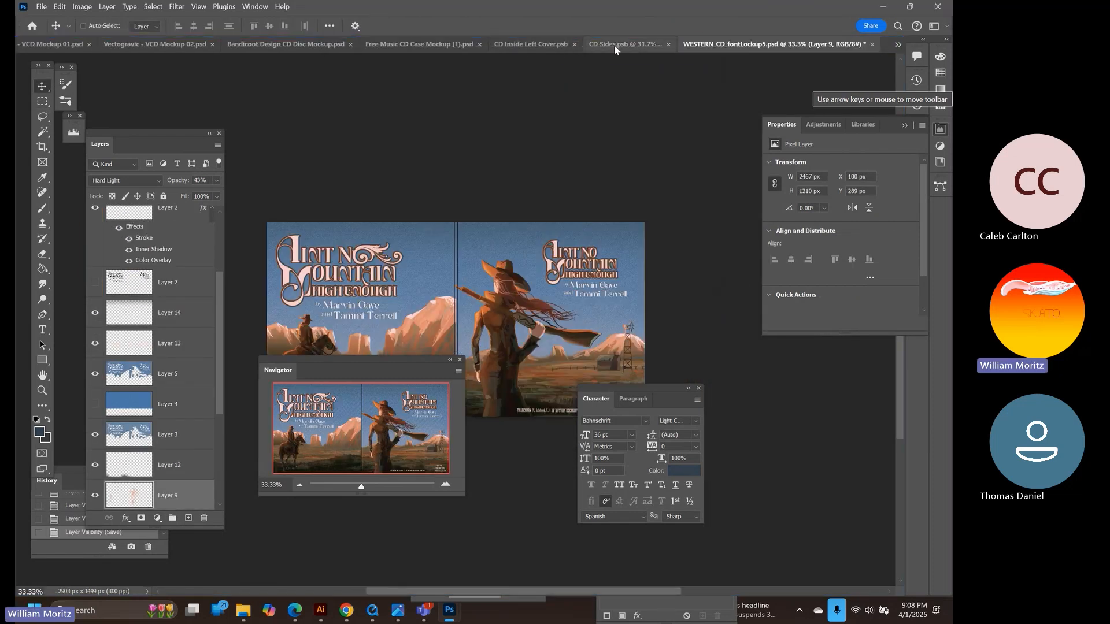
# Return to the Free Music CD Case Mockup document and move the remaining large title to the denim's lower-right area
pyautogui.click(614, 44)
pyautogui.click(543, 45)
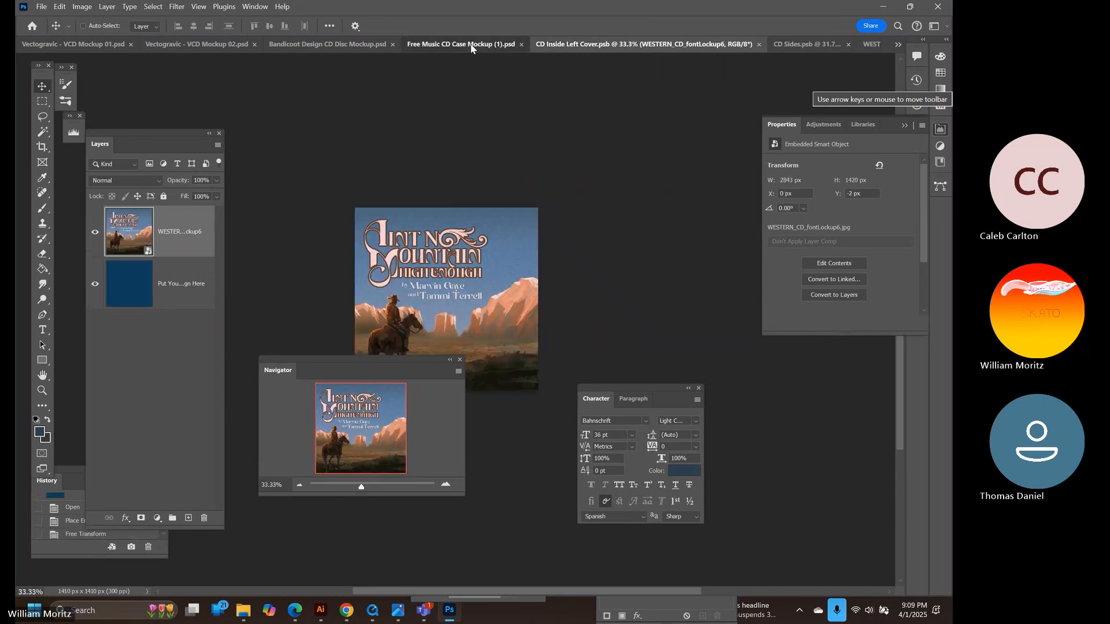
pyautogui.click(465, 45)
pyautogui.moveTo(288, 164); pyautogui.dragTo(663, 351)
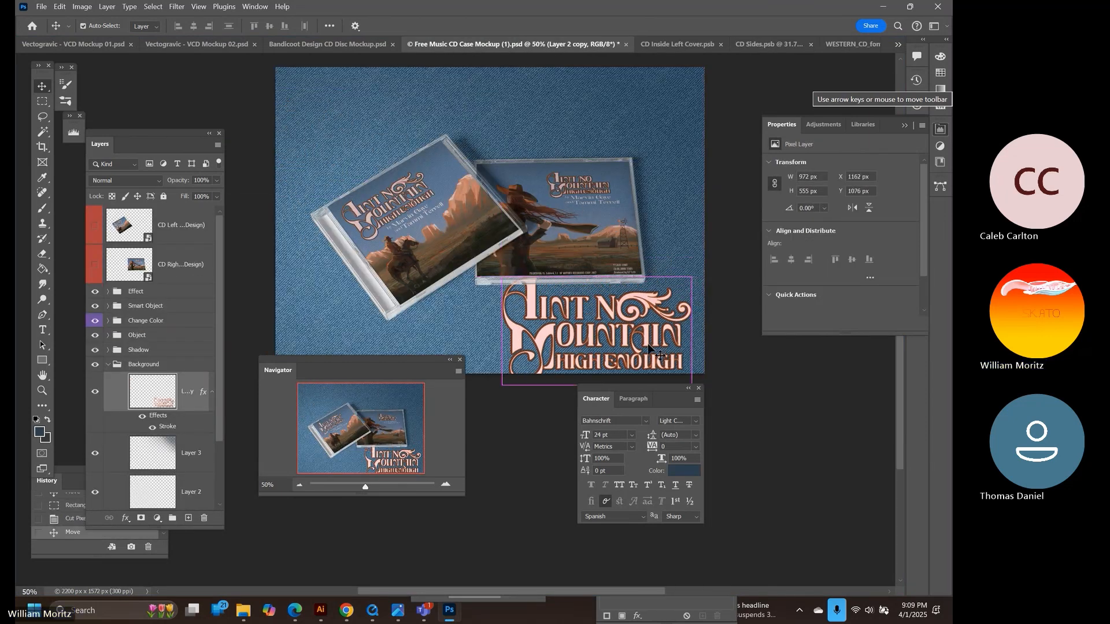
# Scale the title lettering to about 66%, place it in the denim's lower-right corner and nudge it 30 px right
pyautogui.hotkey('ctrl', 't')
pyautogui.moveTo(691, 276); pyautogui.dragTo(627, 313)
pyautogui.moveTo(582, 350); pyautogui.dragTo(642, 333)
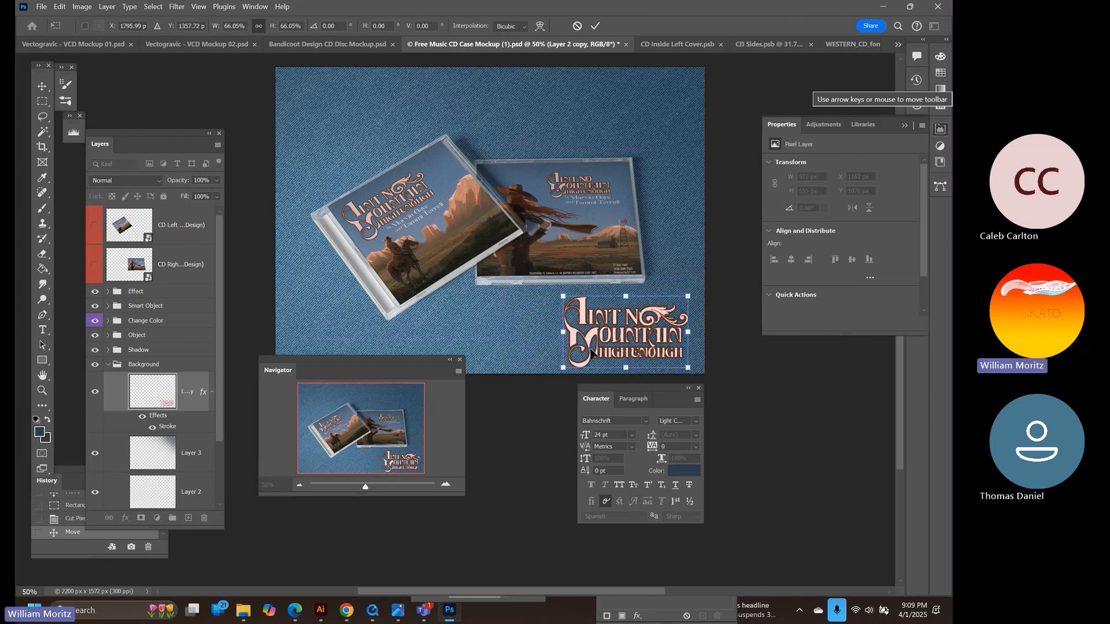
pyautogui.press('Return')
pyautogui.scroll(-1, 526, 328)
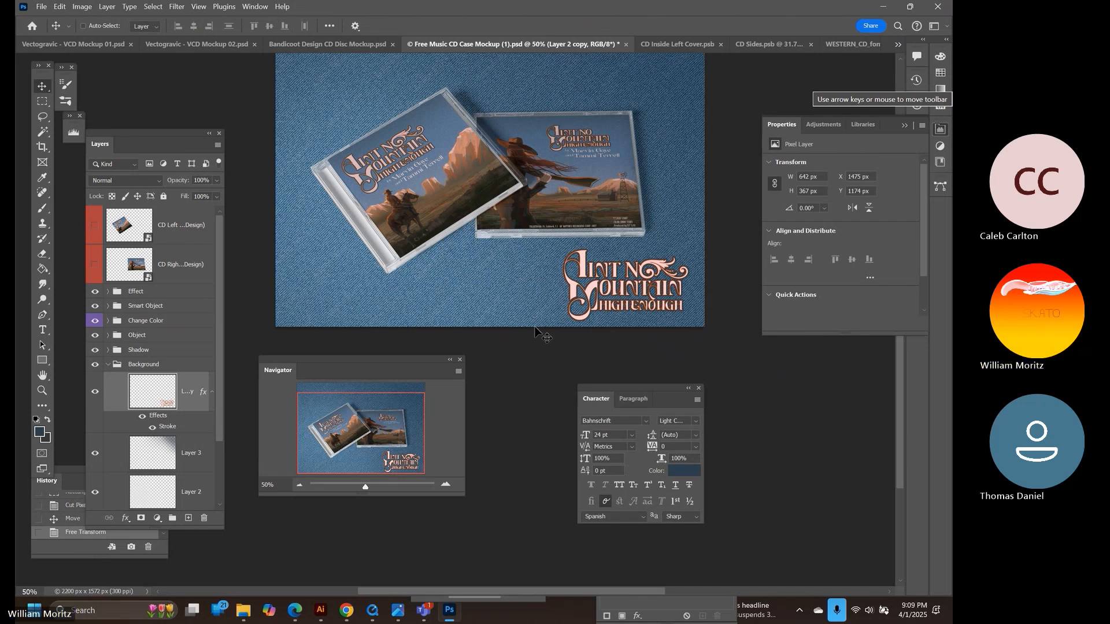
pyautogui.hotkey('shift', 'Right')
pyautogui.hotkey('shift', 'Right')
pyautogui.hotkey('shift', 'Right')
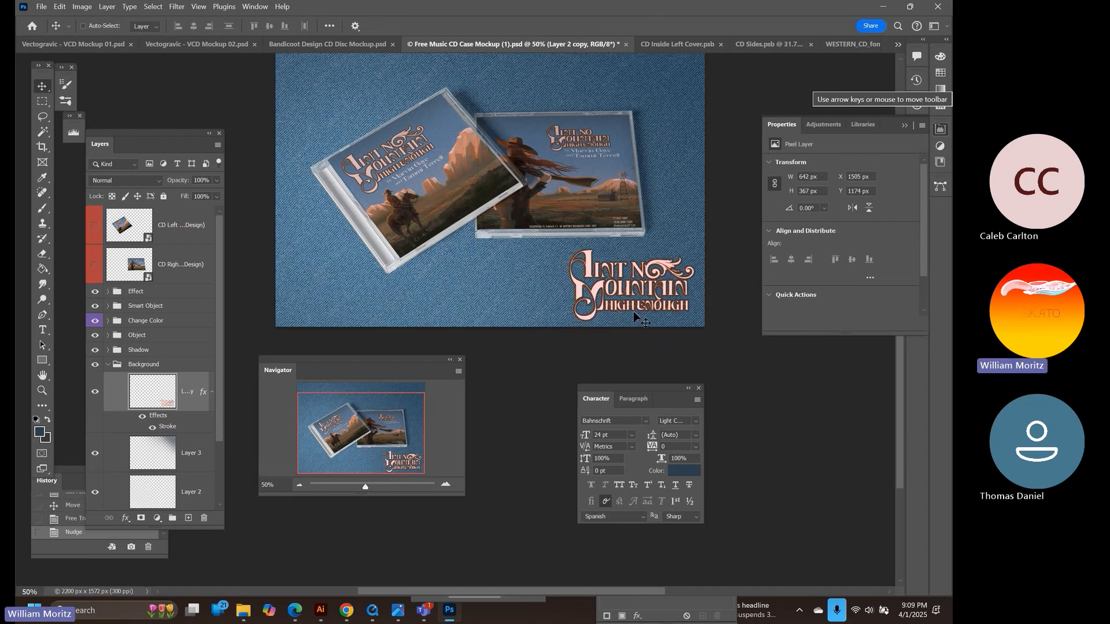
# Delete the placed title layer, and marquee-select the large title on Layer 2 of the WESTERN_CD_fontLockup5 document
pyautogui.click(204, 518)
pyautogui.press('Return')
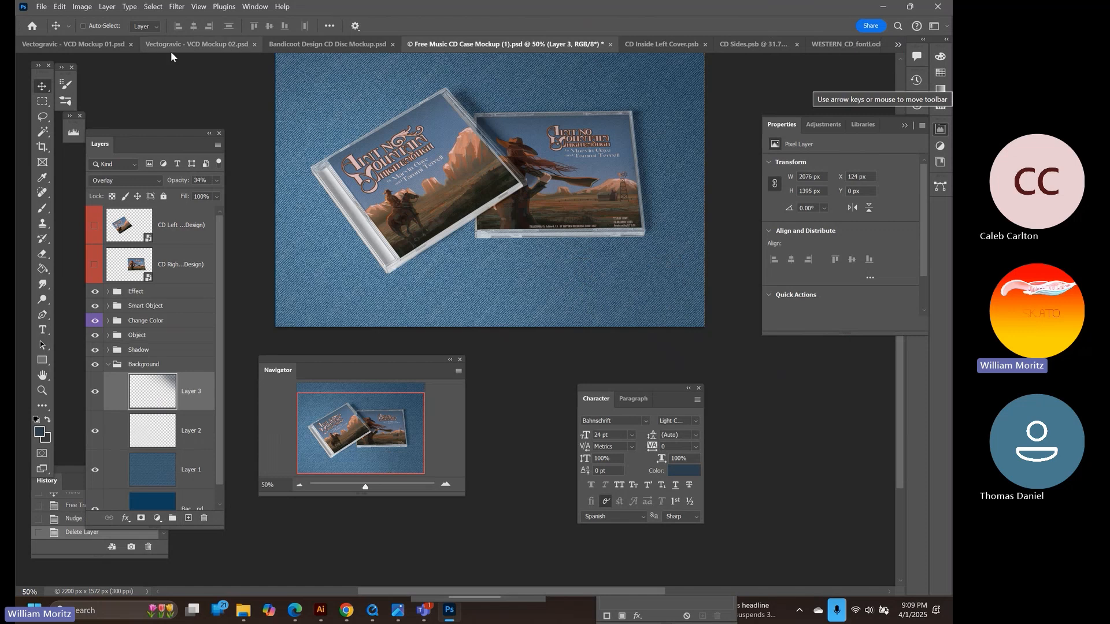
pyautogui.click(833, 45)
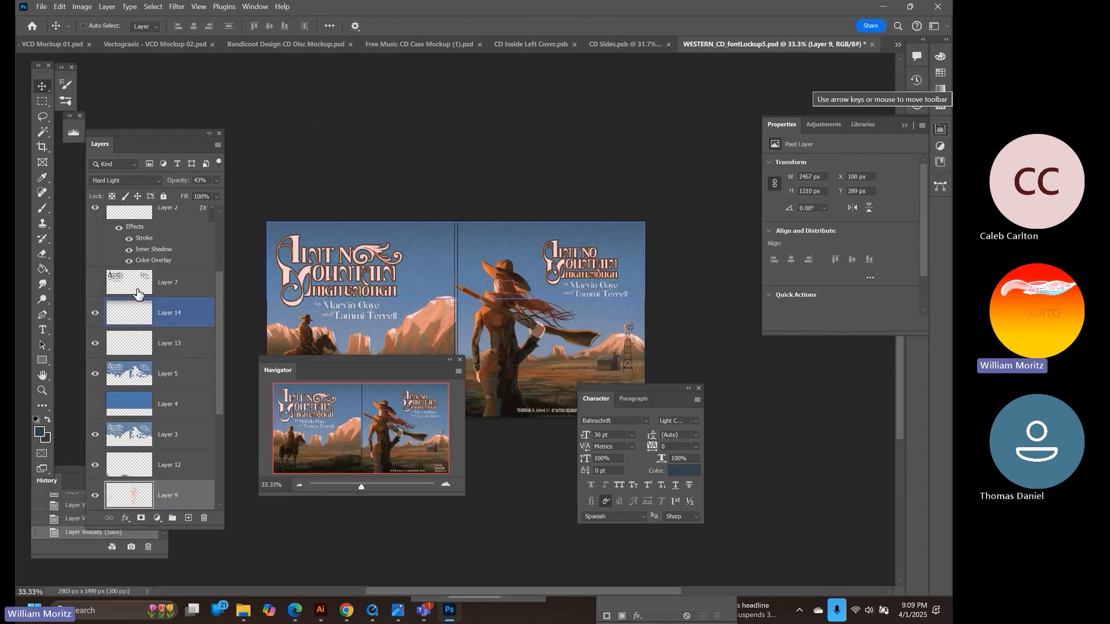
pyautogui.click(168, 211)
pyautogui.click(41, 102)
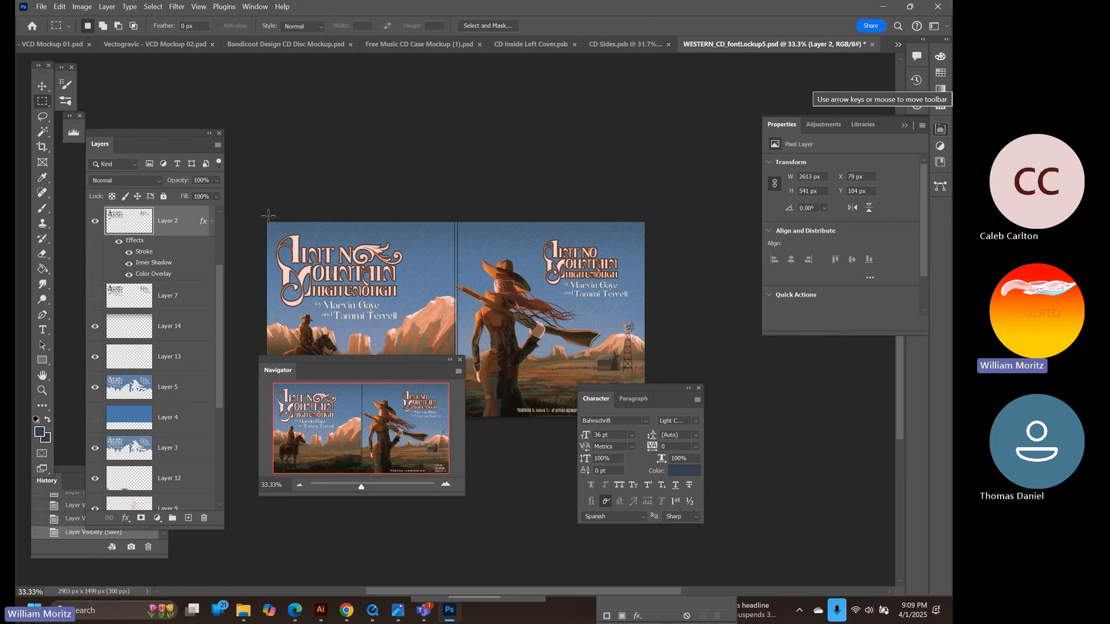
pyautogui.moveTo(268, 216); pyautogui.dragTo(418, 328)
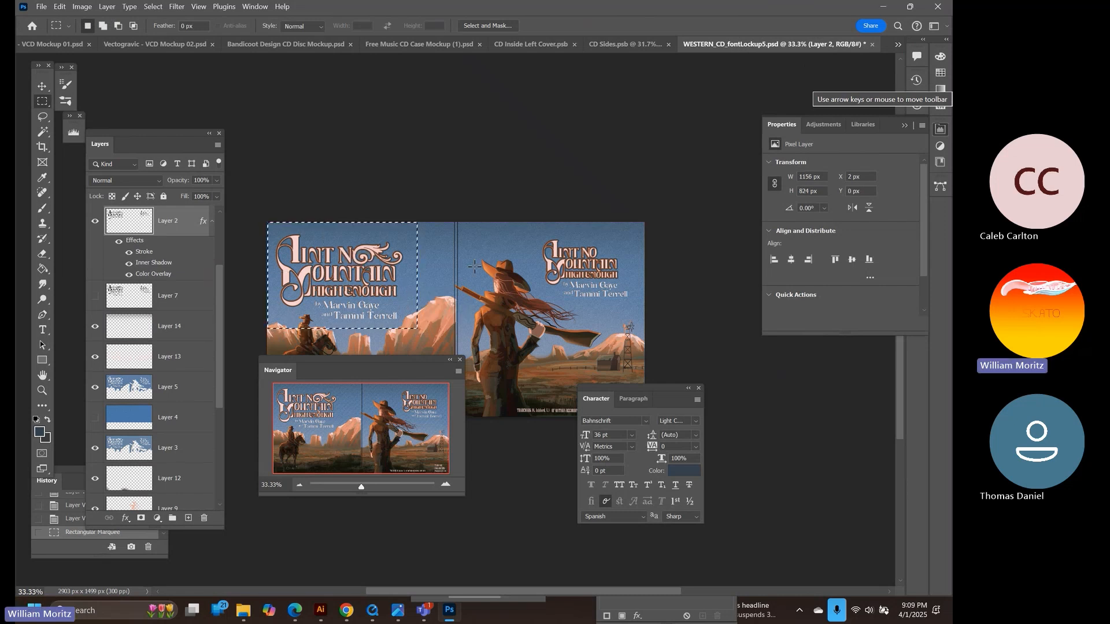
# Paste the copied title into the Free Music CD Case Mockup document and move its layer to the top of the layer stack
pyautogui.click(141, 49)
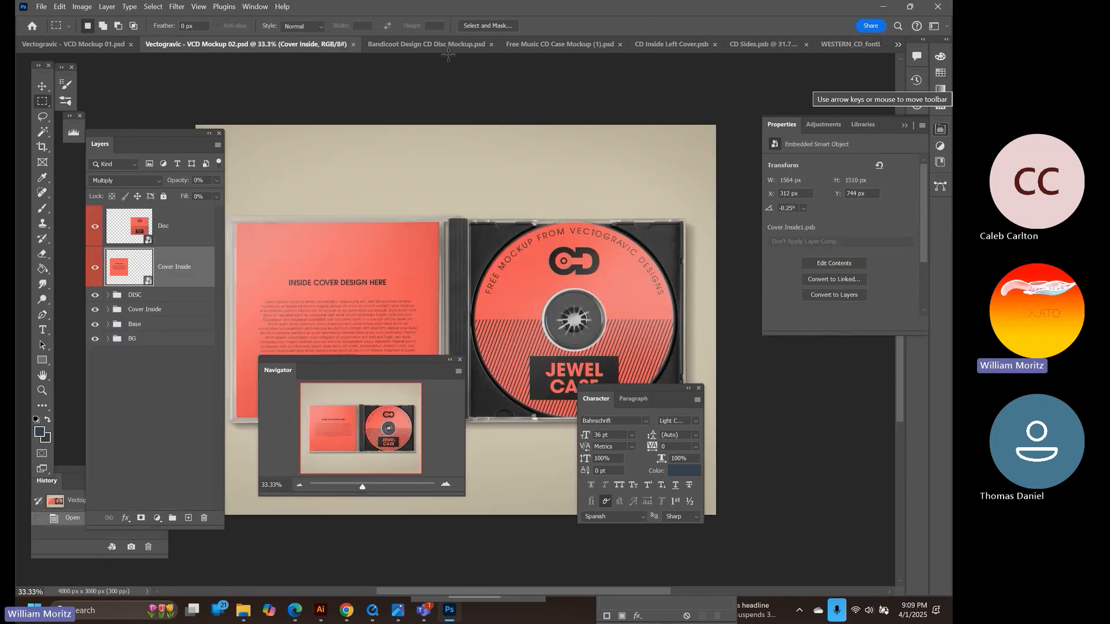
pyautogui.click(448, 46)
pyautogui.click(546, 43)
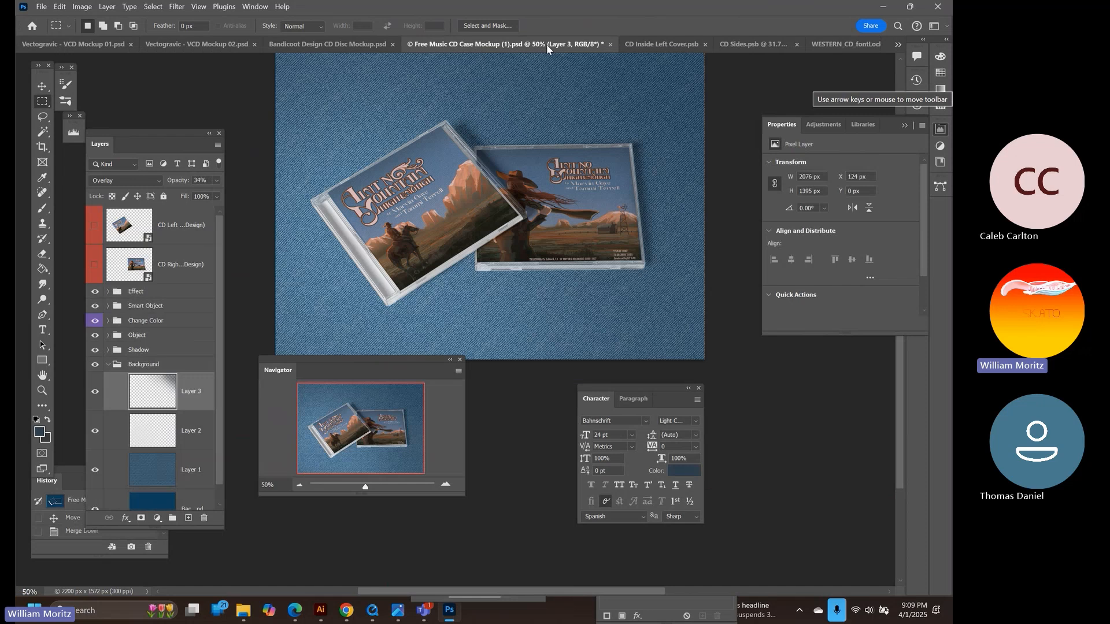
pyautogui.hotkey('ctrl', 'v')
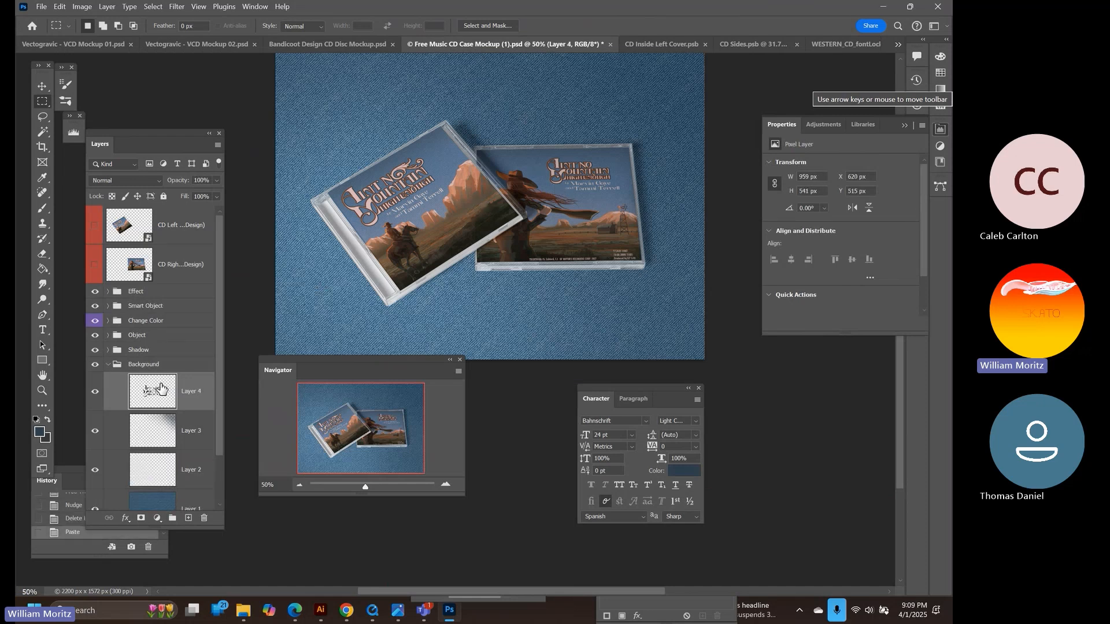
pyautogui.moveTo(160, 387); pyautogui.dragTo(151, 210)
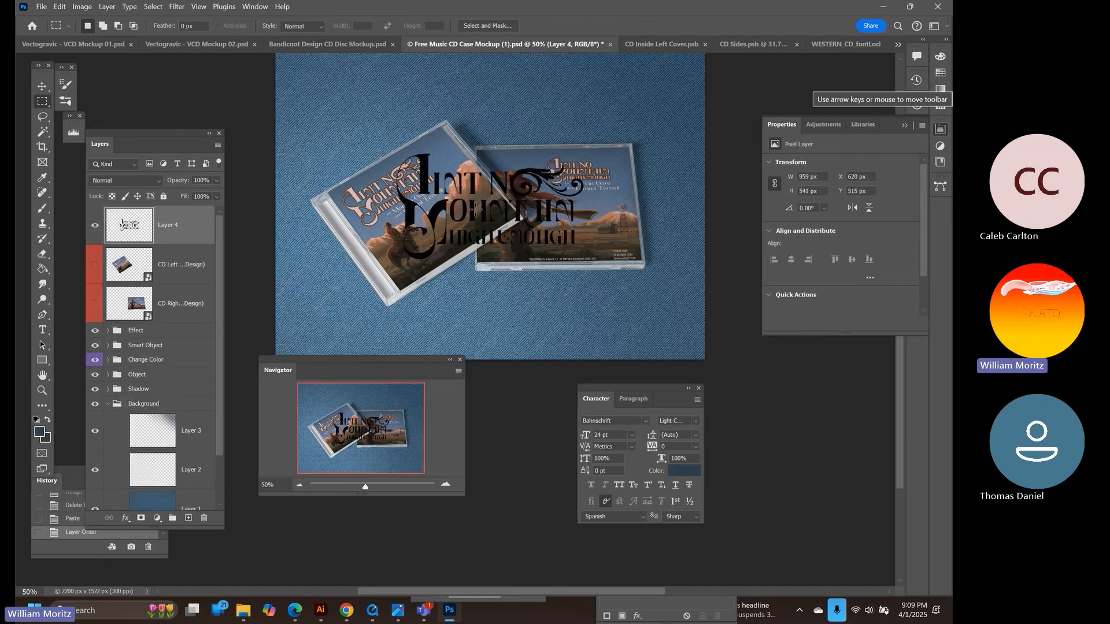
# Move the pasted black title to the denim's lower-right area and scale it to about 66.7%
pyautogui.press('v')
pyautogui.moveTo(467, 223); pyautogui.dragTo(583, 313)
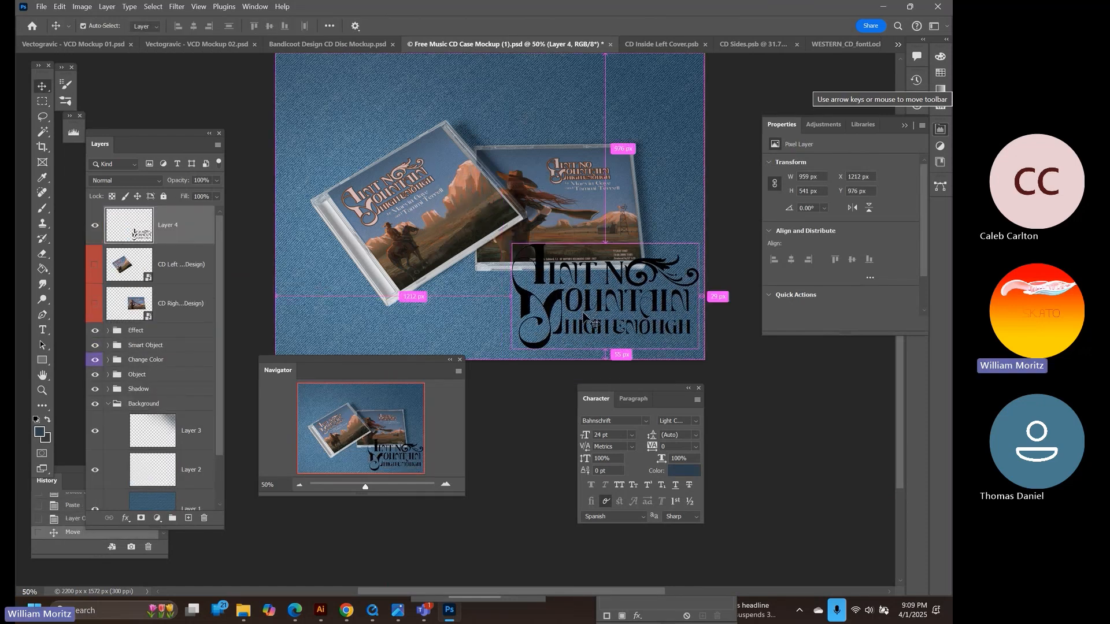
pyautogui.hotkey('ctrl', 't')
pyautogui.moveTo(696, 243); pyautogui.dragTo(639, 277)
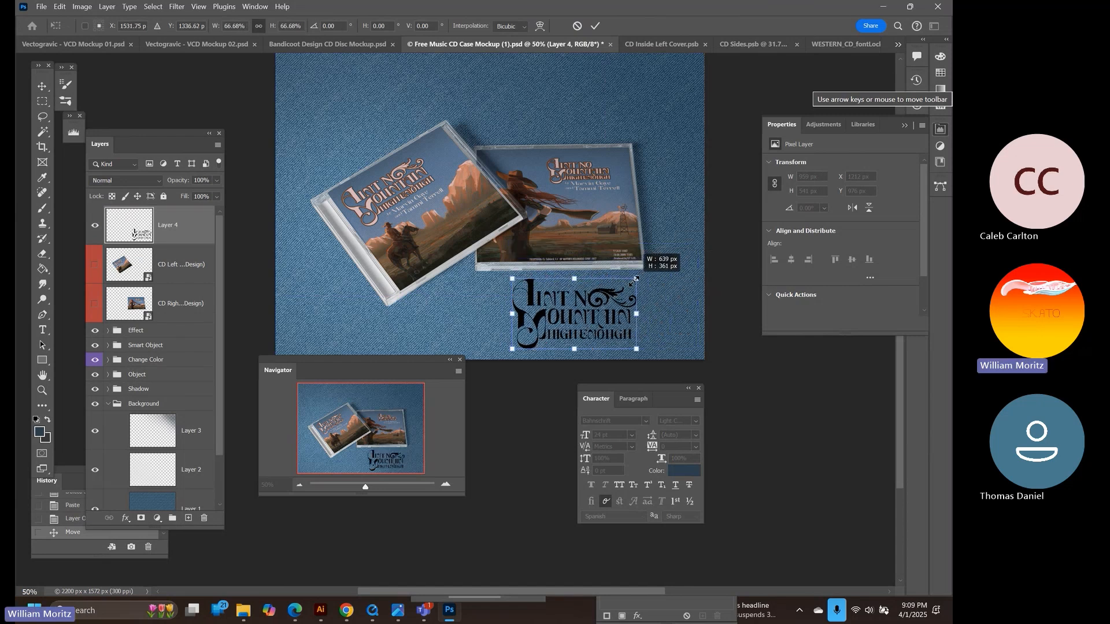
pyautogui.press('Return')
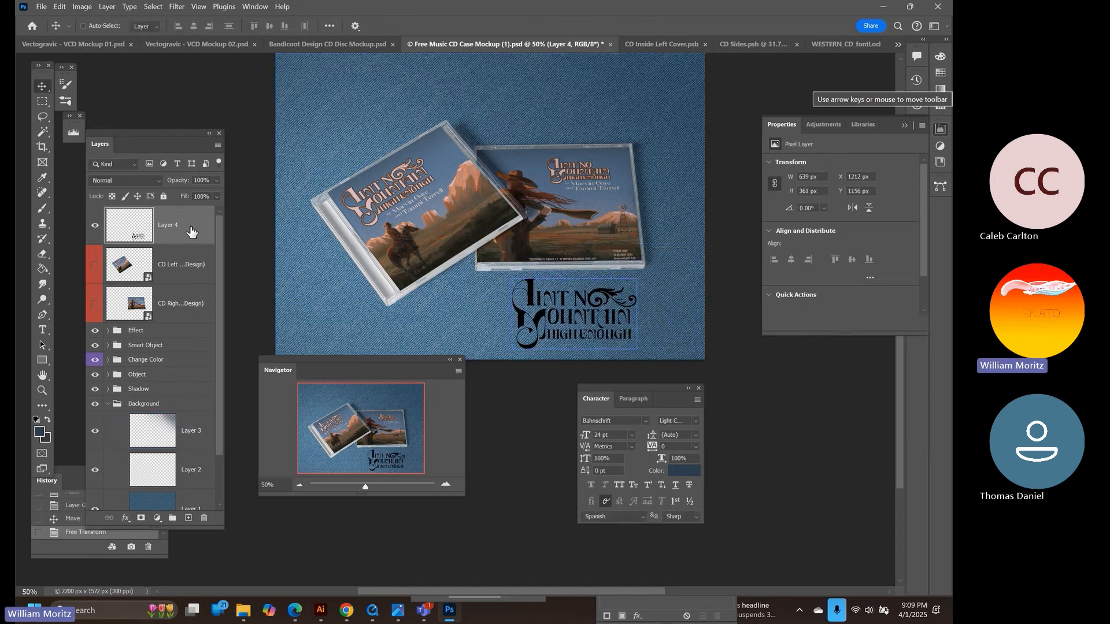
# Add a Color Overlay in near-white f4f7f9 to the title lettering on Layer 4
pyautogui.doubleClick(190, 229)
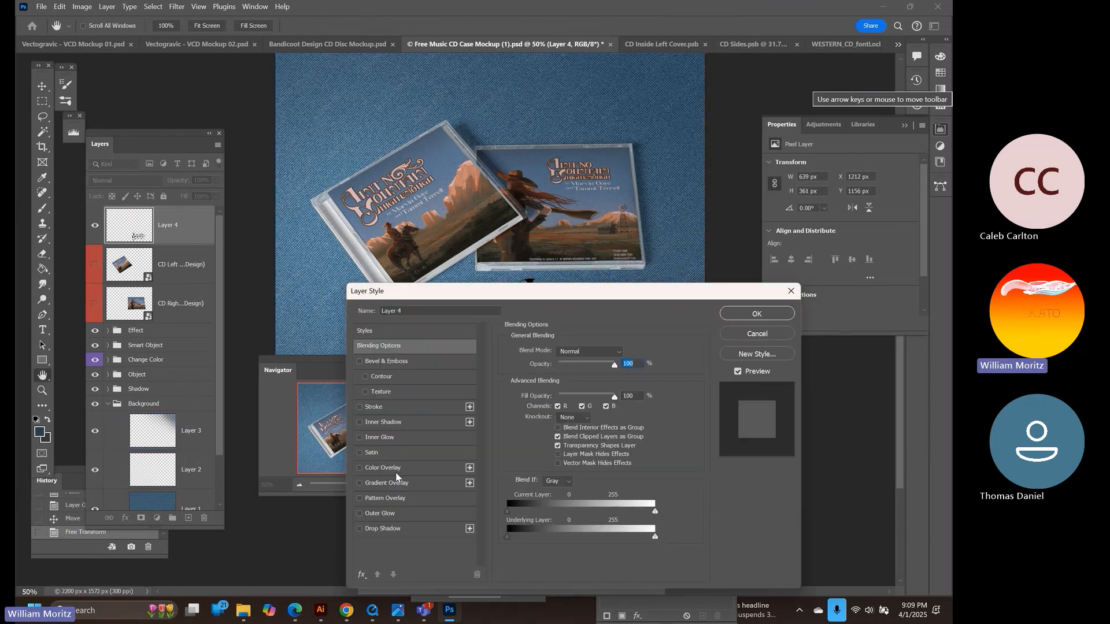
pyautogui.click(396, 469)
pyautogui.moveTo(578, 294); pyautogui.dragTo(629, 391)
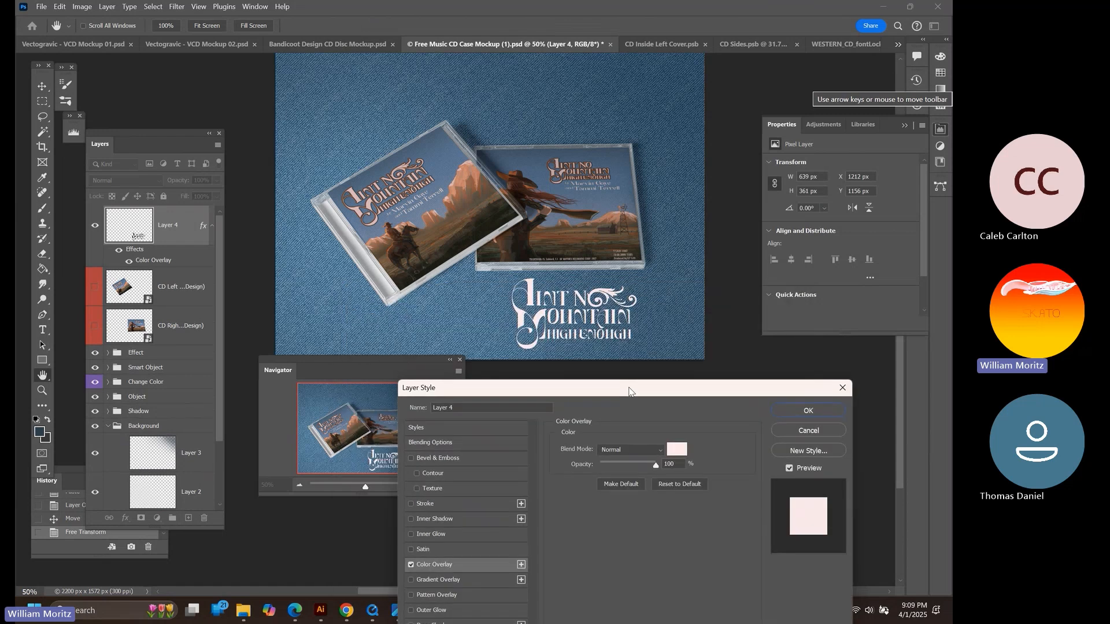
pyautogui.click(676, 448)
pyautogui.click(336, 205)
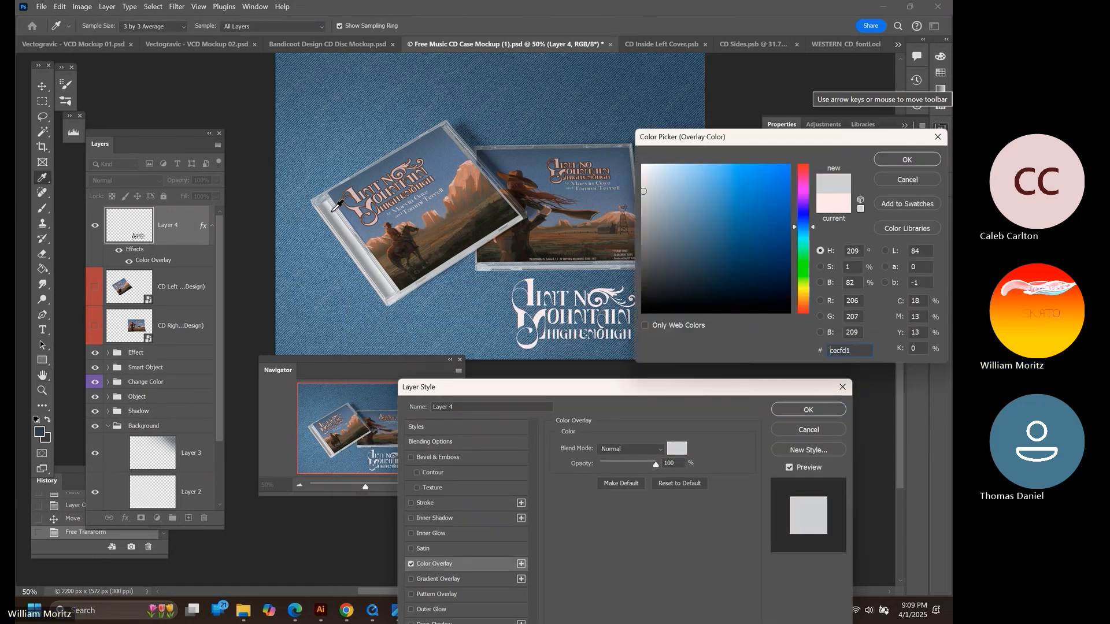
pyautogui.click(471, 202)
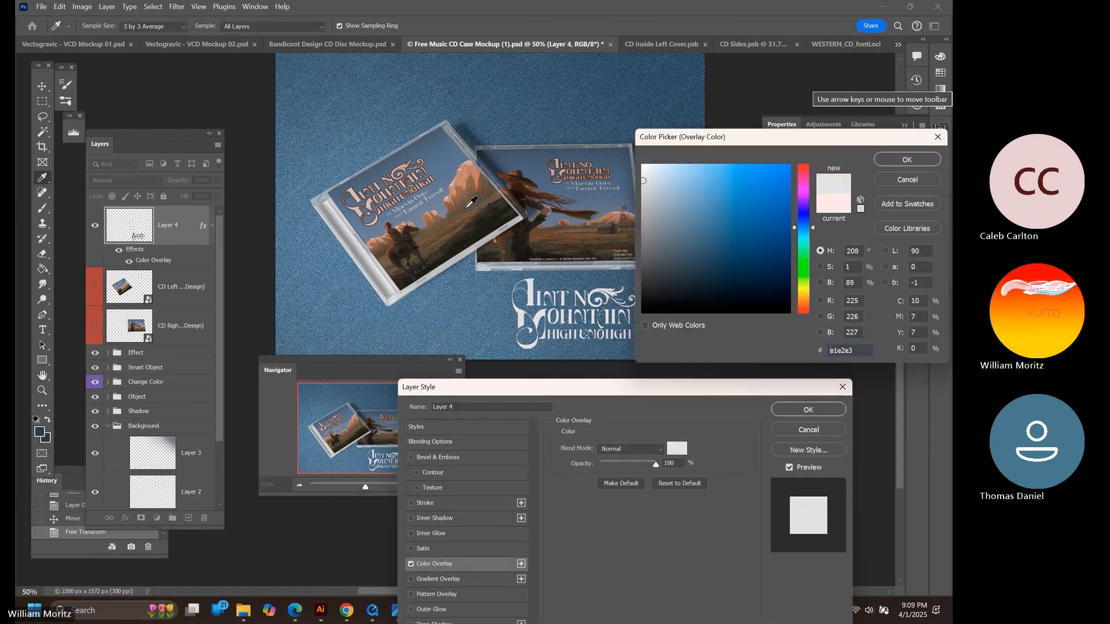
pyautogui.moveTo(649, 177); pyautogui.dragTo(643, 168)
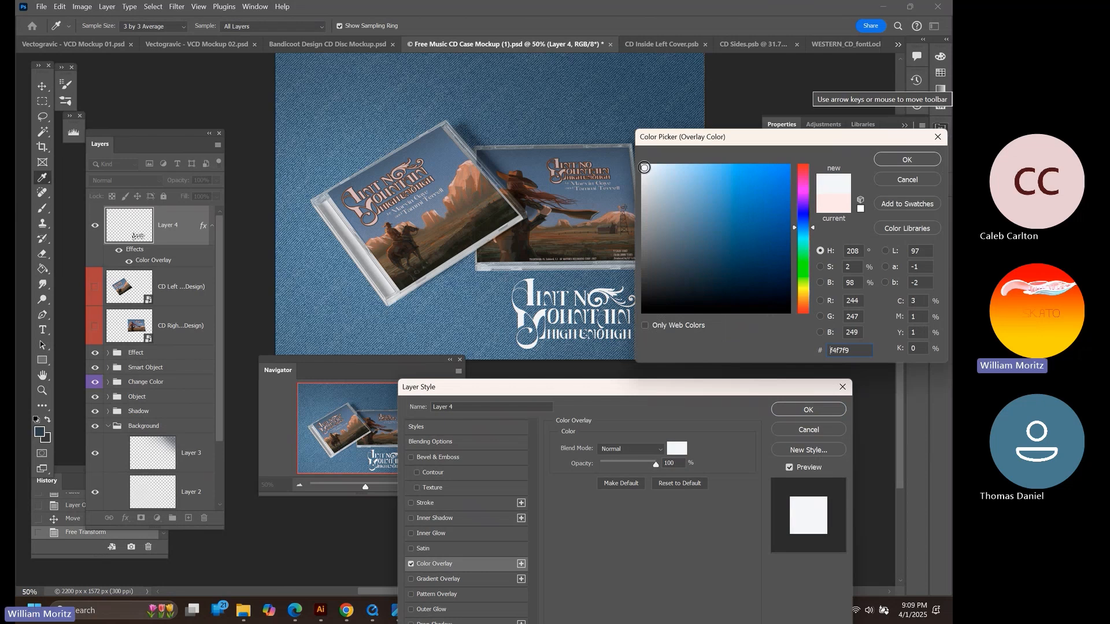
pyautogui.click(907, 159)
pyautogui.click(808, 409)
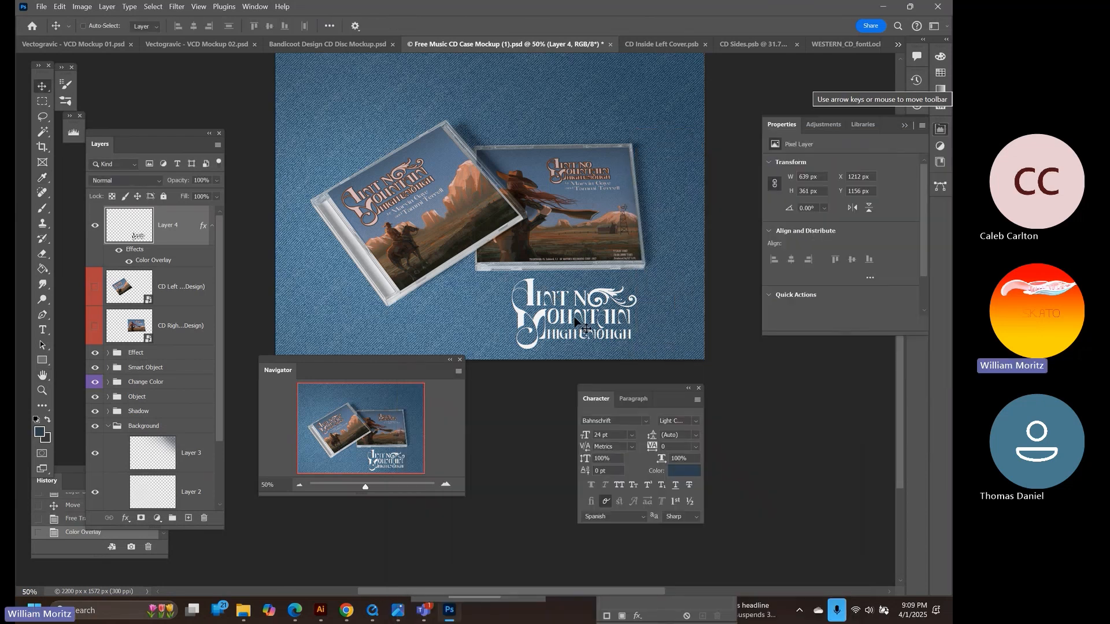
pyautogui.moveTo(550, 315); pyautogui.dragTo(600, 314)
pyautogui.scroll(3, 424, 234)
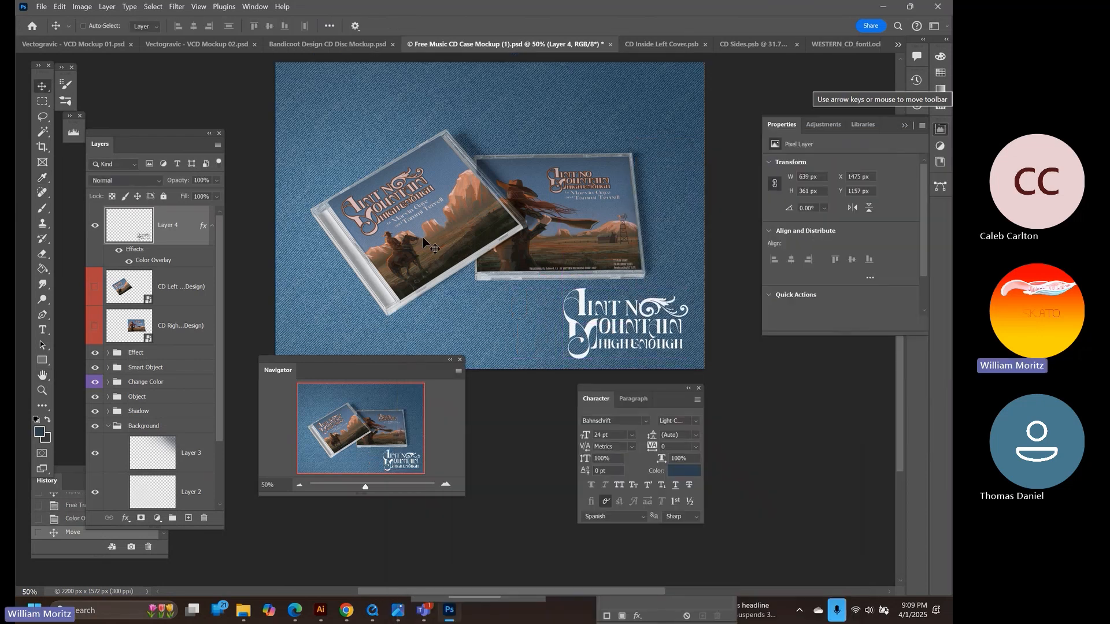
pyautogui.scroll(-2, 363, 244)
pyautogui.click(159, 299)
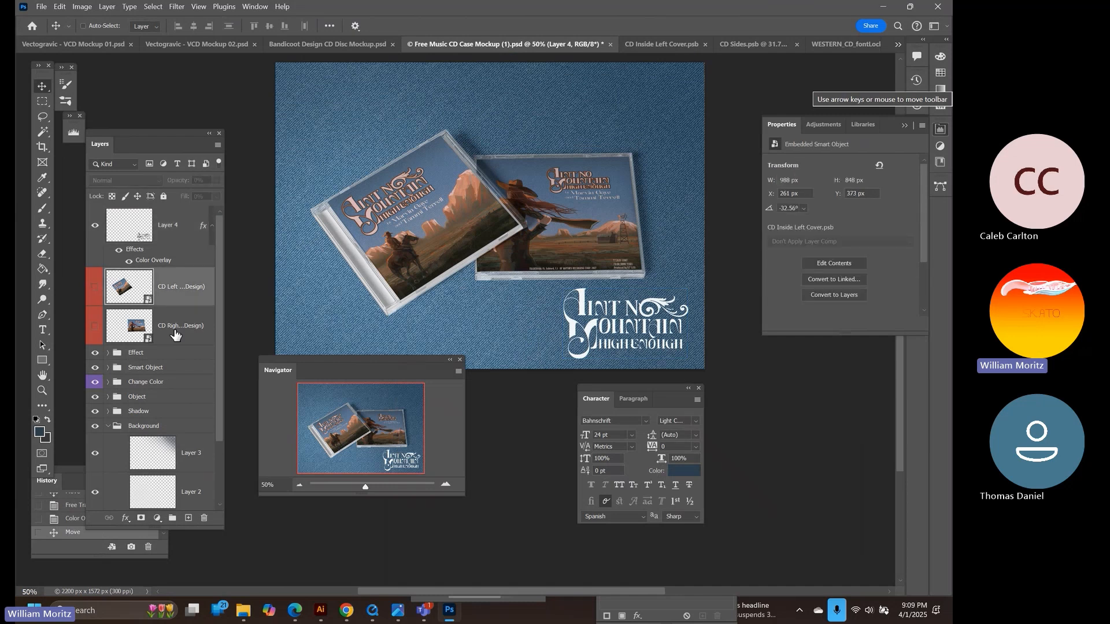
pyautogui.keyDown('shift'); pyautogui.click(176, 333); pyautogui.keyUp('shift')
pyautogui.moveTo(205, 312); pyautogui.dragTo(471, 374)
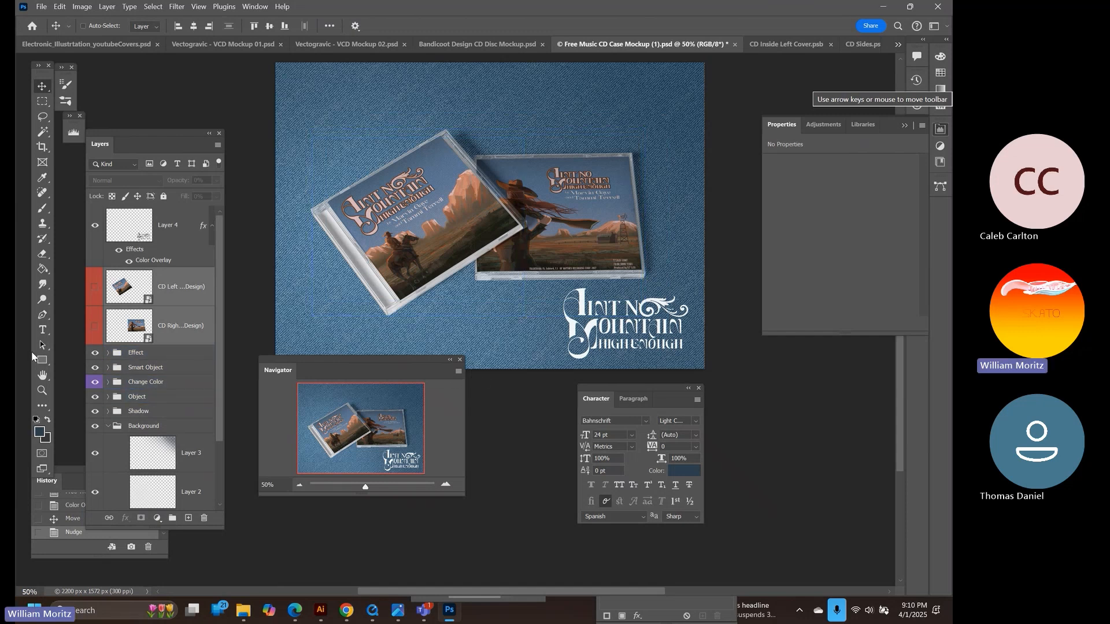
pyautogui.click(41, 390)
pyautogui.keyDown('alt'); pyautogui.click(453, 208); pyautogui.keyUp('alt')
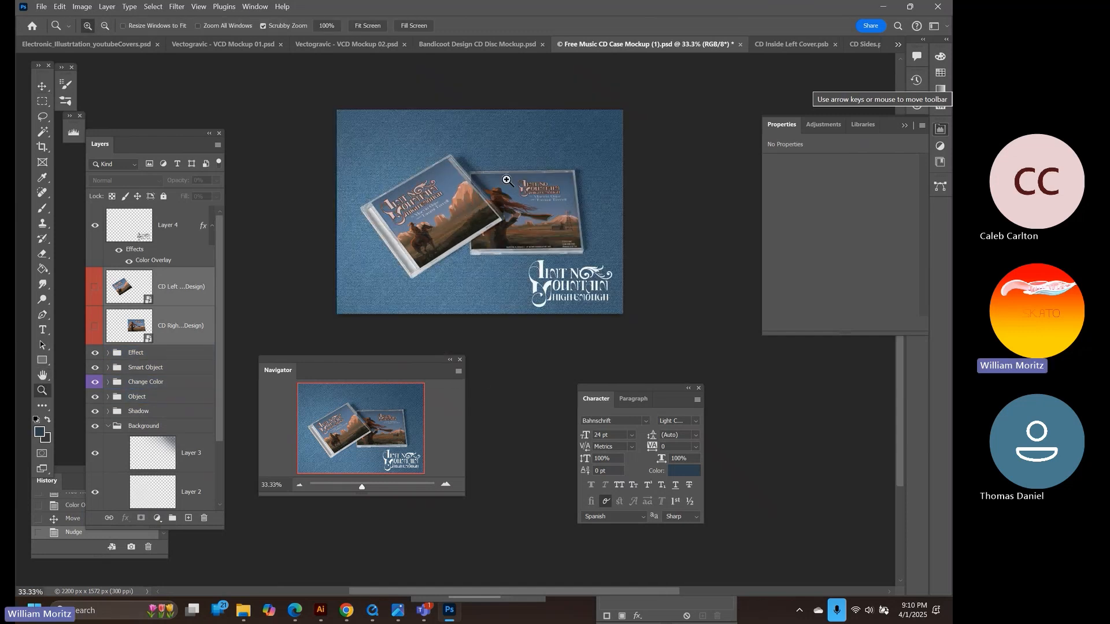
pyautogui.click(44, 90)
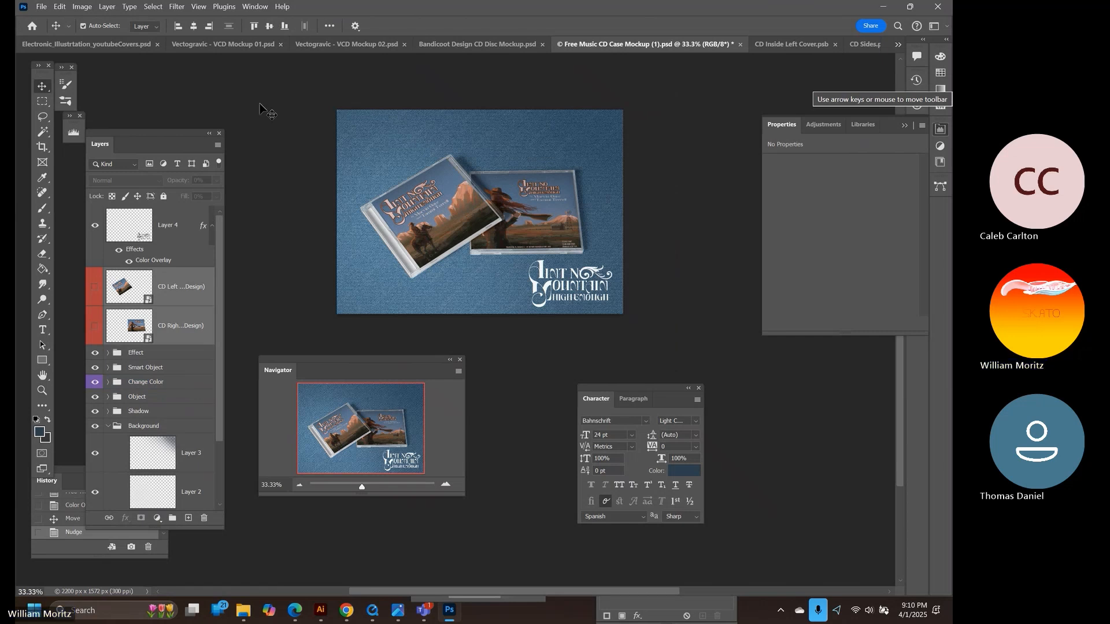
pyautogui.hotkey('ctrl', 'z')
pyautogui.hotkey('ctrl', 'z')
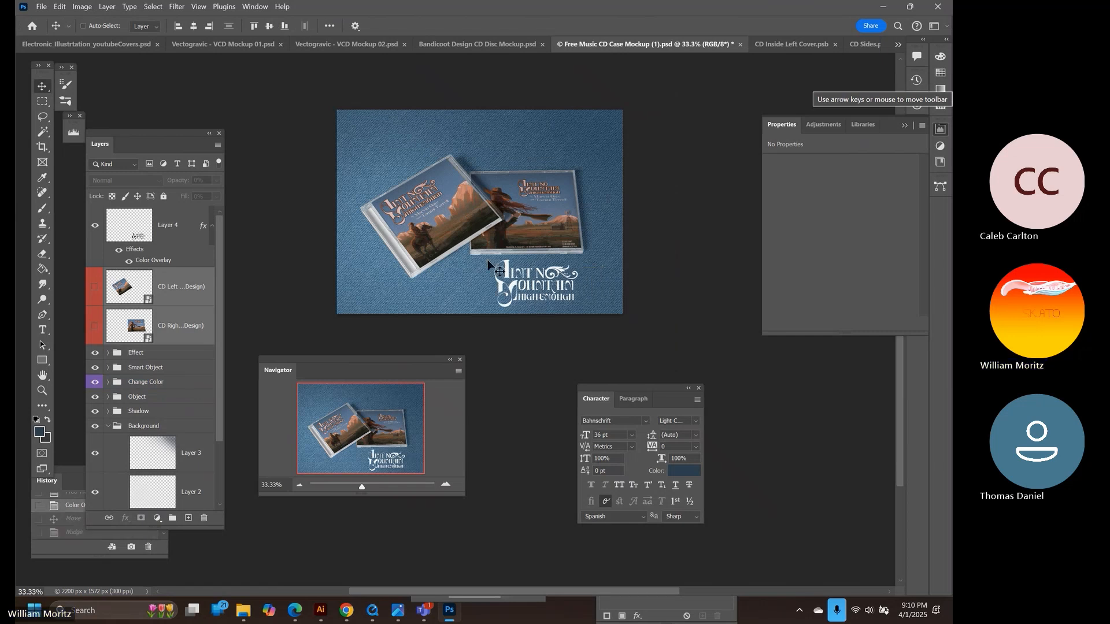
pyautogui.moveTo(526, 286); pyautogui.dragTo(594, 270)
pyautogui.hotkey('ctrl', 'z')
# Scale the white title lettering on Layer 4 down to about 497 × 281 px
pyautogui.click(189, 254)
pyautogui.hotkey('ctrl', 't')
pyautogui.press('Return')
# Nudge the white title into the denim's lower-right corner, ending at X 1642 px and Y 1229 px
pyautogui.hotkey('shift', 'Right')
pyautogui.hotkey('shift', 'Right')
pyautogui.hotkey('shift', 'Right')
pyautogui.hotkey('shift', 'Right')
pyautogui.hotkey('shift', 'Right')
pyautogui.hotkey('shift', 'Right')
pyautogui.hotkey('shift', 'Right')
pyautogui.hotkey('shift', 'Right')
pyautogui.hotkey('shift', 'Right')
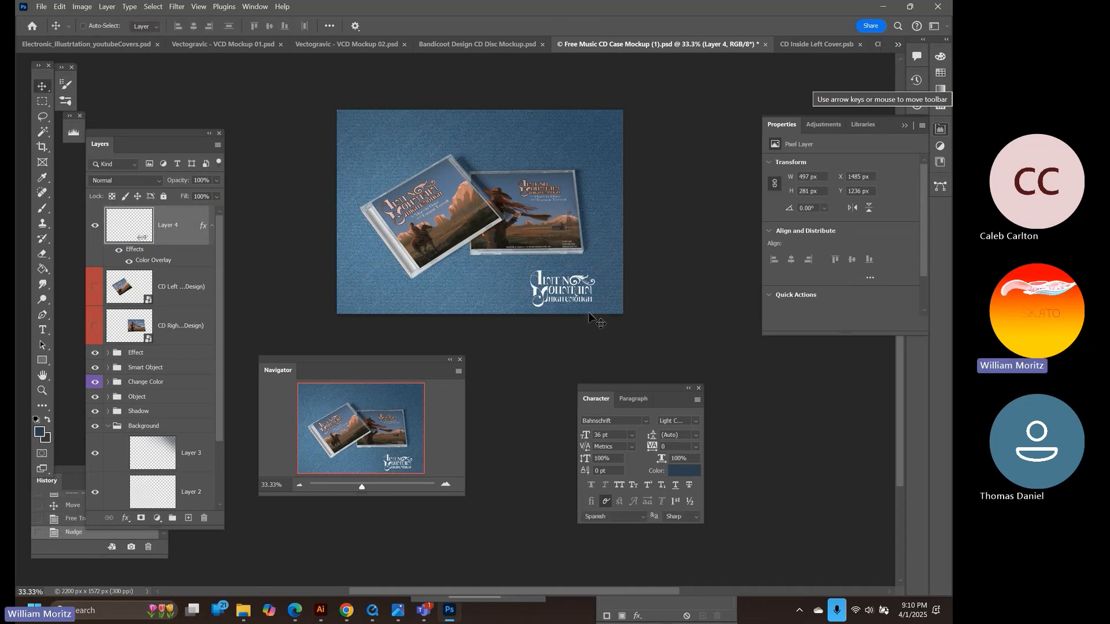
pyautogui.hotkey('shift', 'Right')
pyautogui.hotkey('shift', 'Right')
pyautogui.hotkey('shift', 'Right')
pyautogui.hotkey('shift', 'Right')
pyautogui.hotkey('shift', 'Right')
pyautogui.hotkey('shift', 'Right')
pyautogui.hotkey('shift', 'Up')
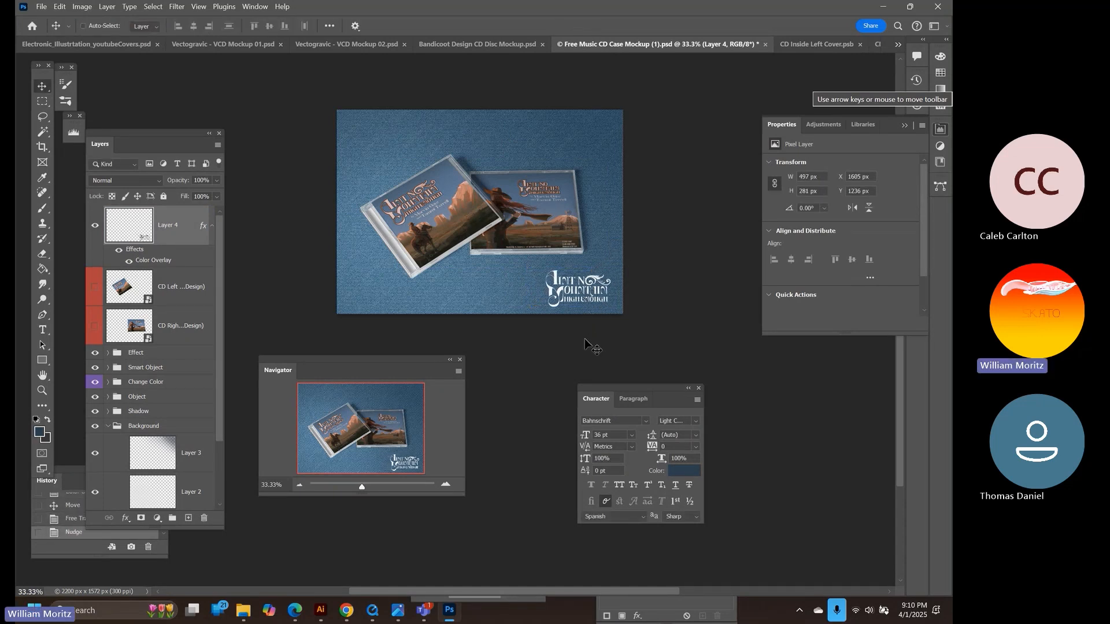
pyautogui.hotkey('shift', 'Up')
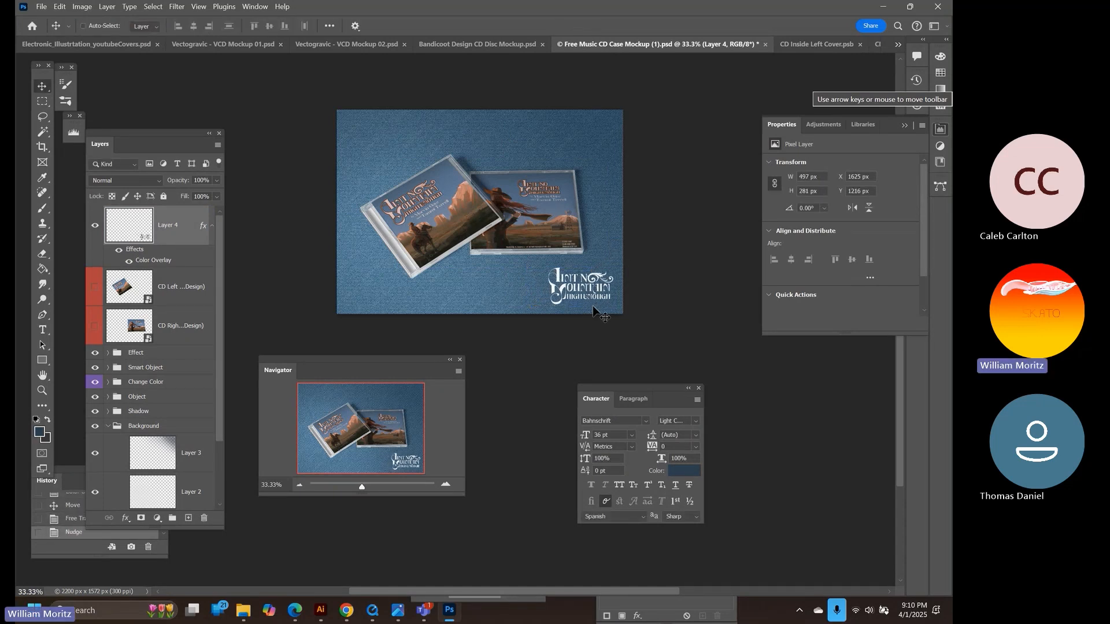
pyautogui.hotkey('shift', 'Right')
pyautogui.hotkey('shift', 'Down')
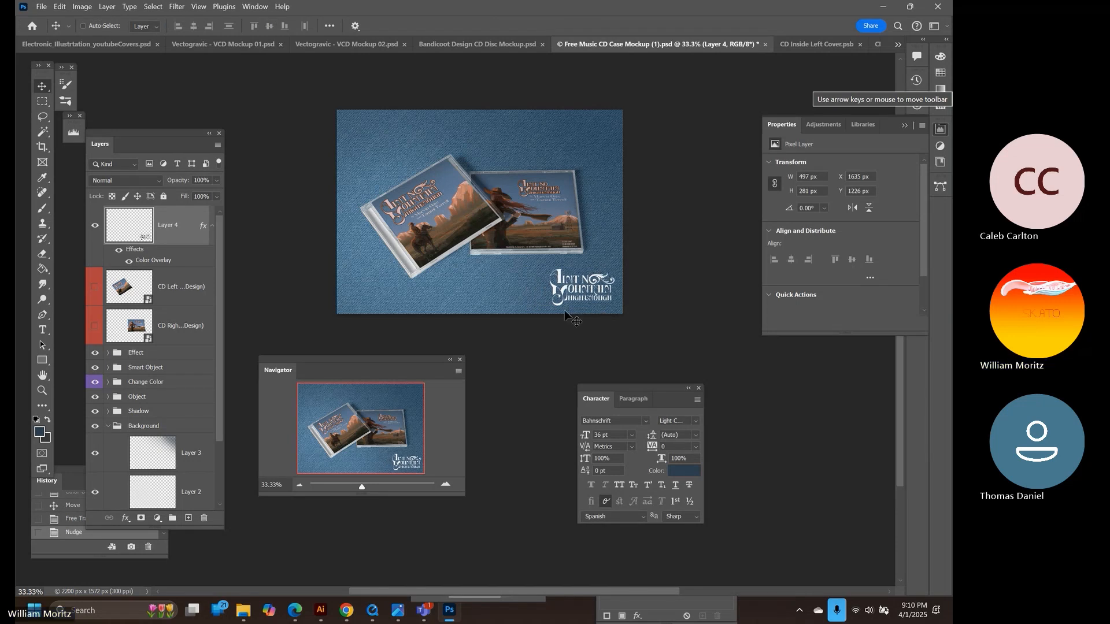
pyautogui.hotkey('shift', 'Right')
pyautogui.press('Down')
pyautogui.press('Down')
pyautogui.press('Down')
pyautogui.press('Left')
pyautogui.press('Left')
pyautogui.press('Left')
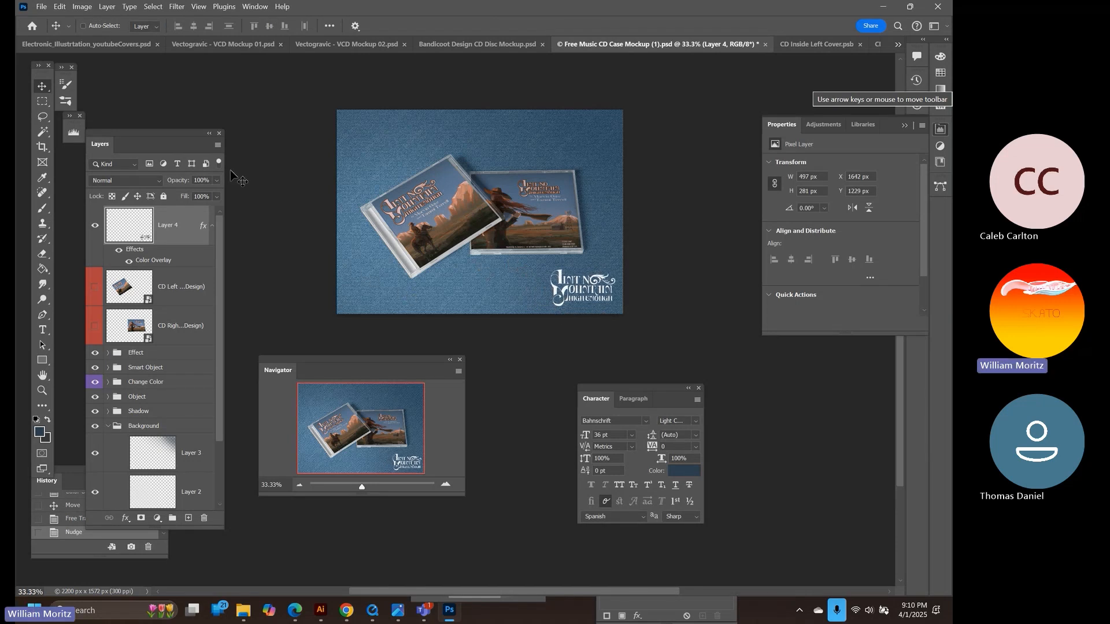
# Export the finished mockup as a JPG named AintNoMoutain in the Module_05 folder
pyautogui.click(43, 7)
pyautogui.moveTo(141, 204)
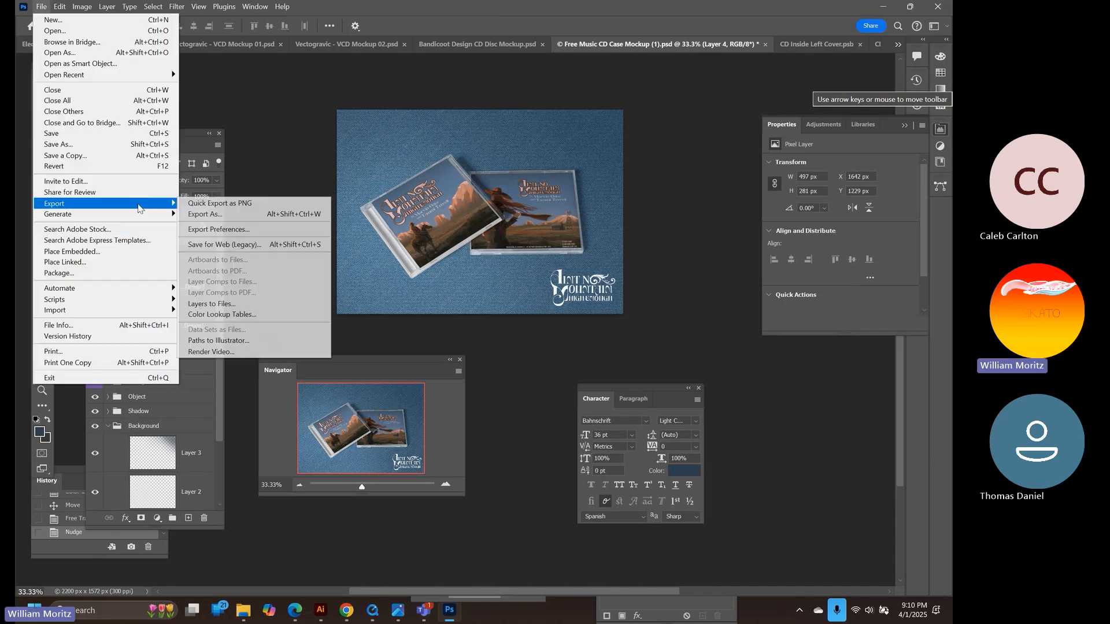
pyautogui.click(253, 215)
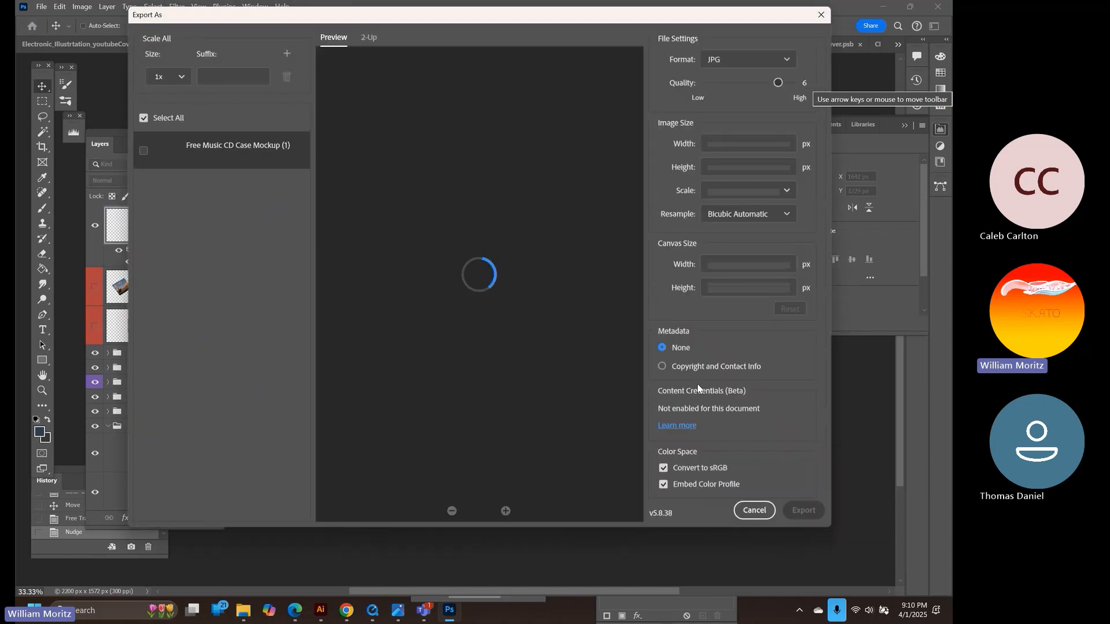
pyautogui.click(800, 510)
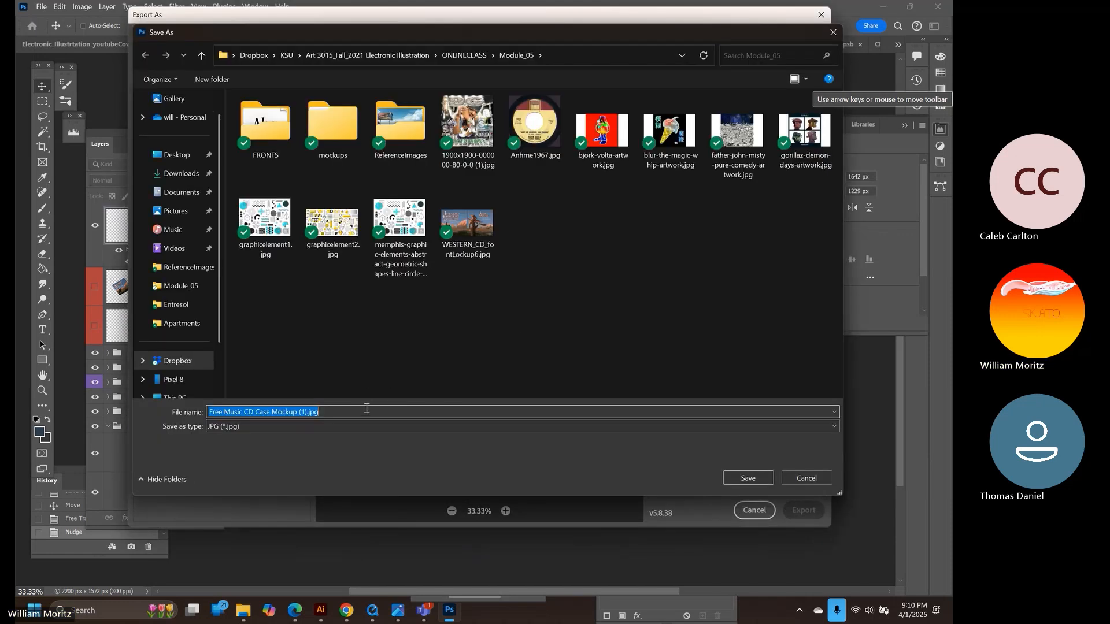
pyautogui.click(344, 426)
pyautogui.click(351, 414)
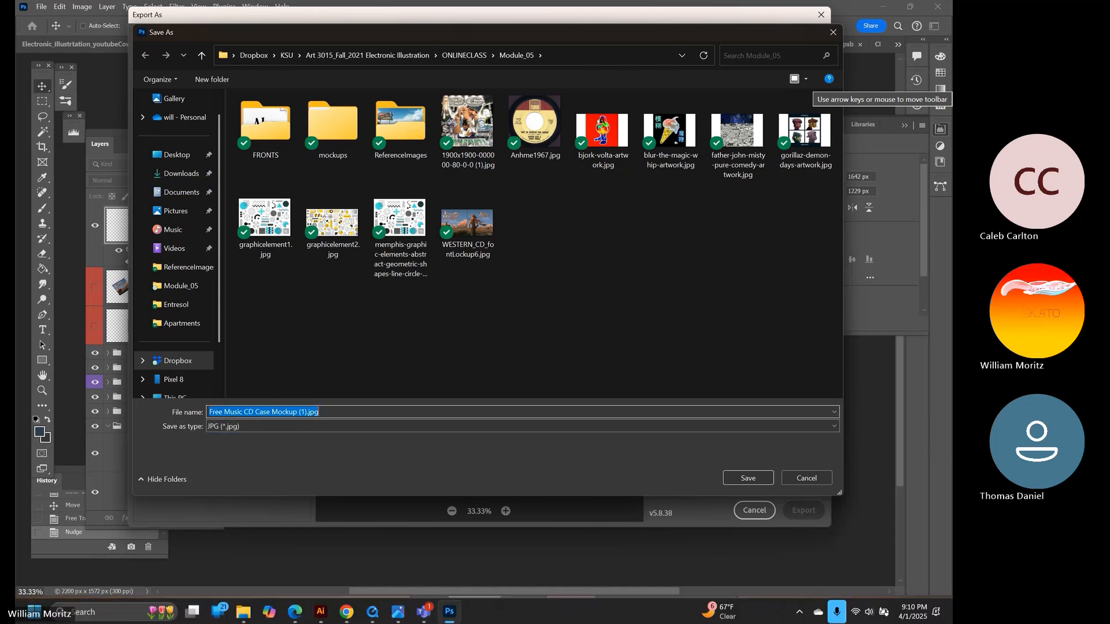
pyautogui.write('AintNoMoutain')
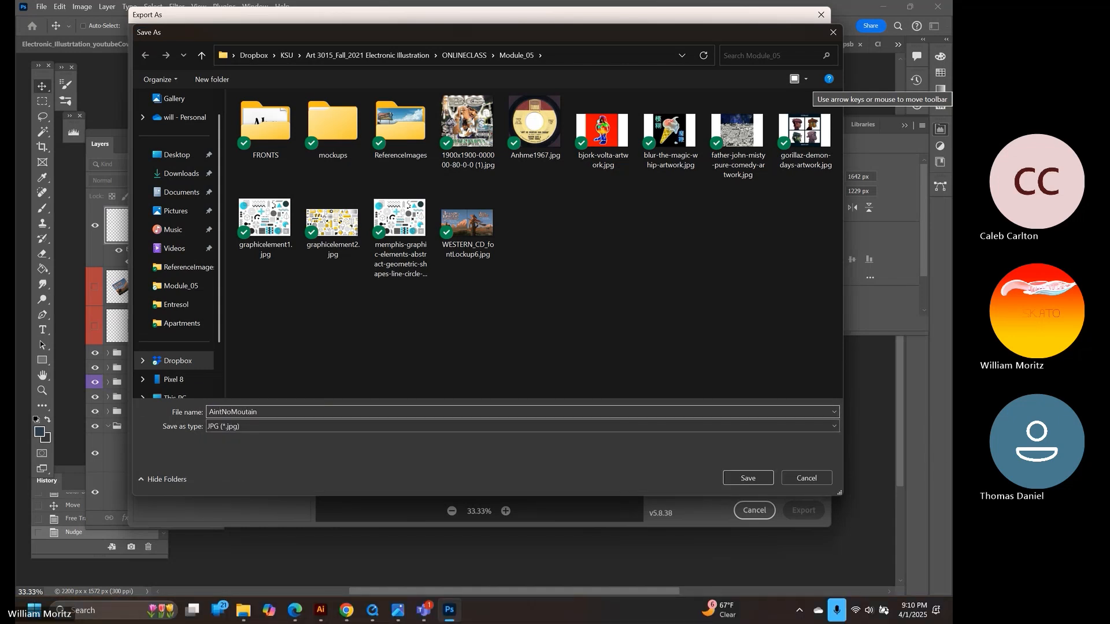
pyautogui.press('Return')
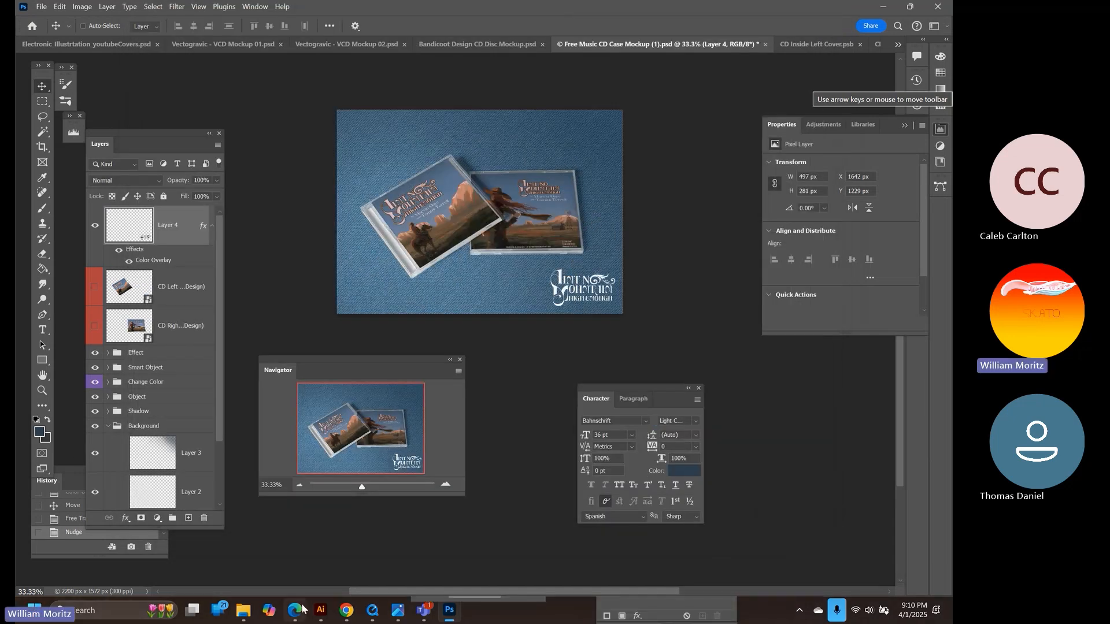
# Switch to File Explorer and open the exported AintNoMoutain.jpg from the Module_05 folder for viewing
pyautogui.moveTo(239, 616)
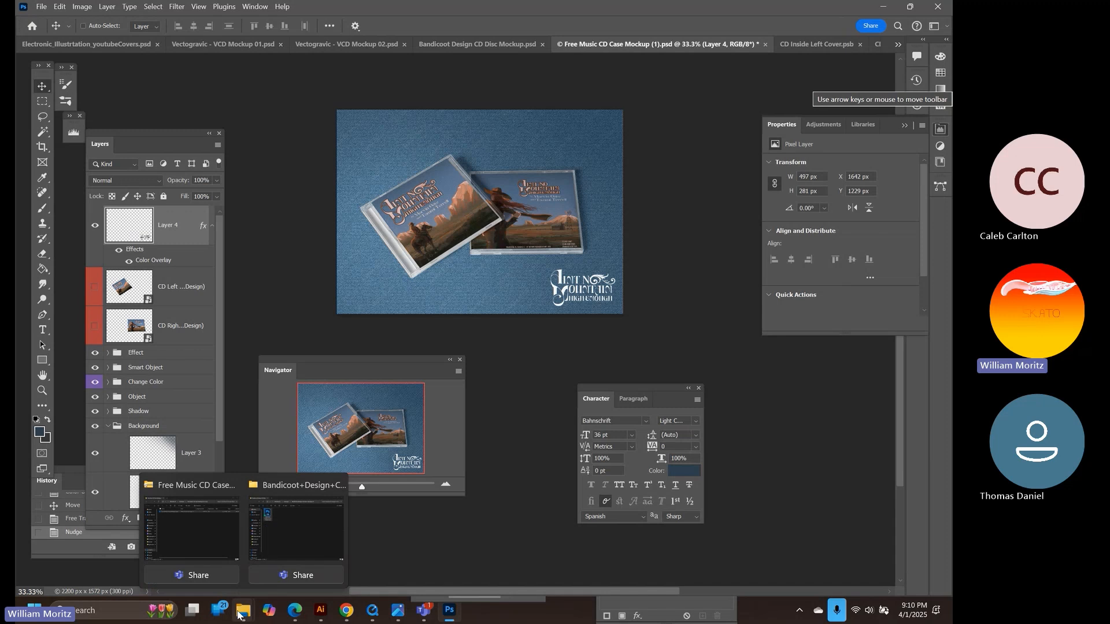
pyautogui.moveTo(207, 557)
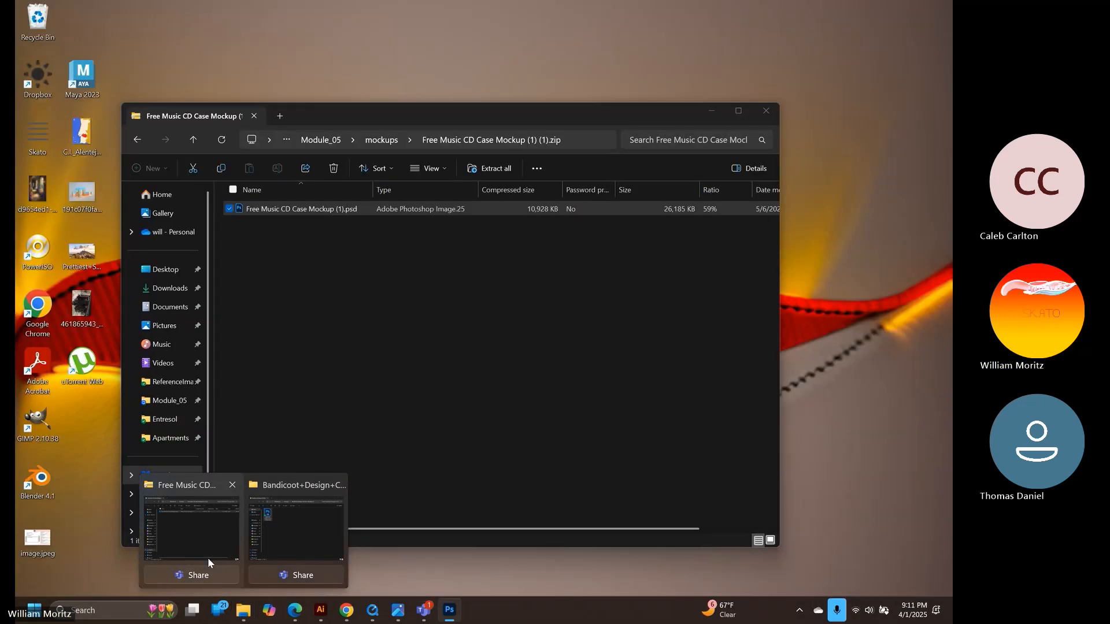
pyautogui.click(273, 556)
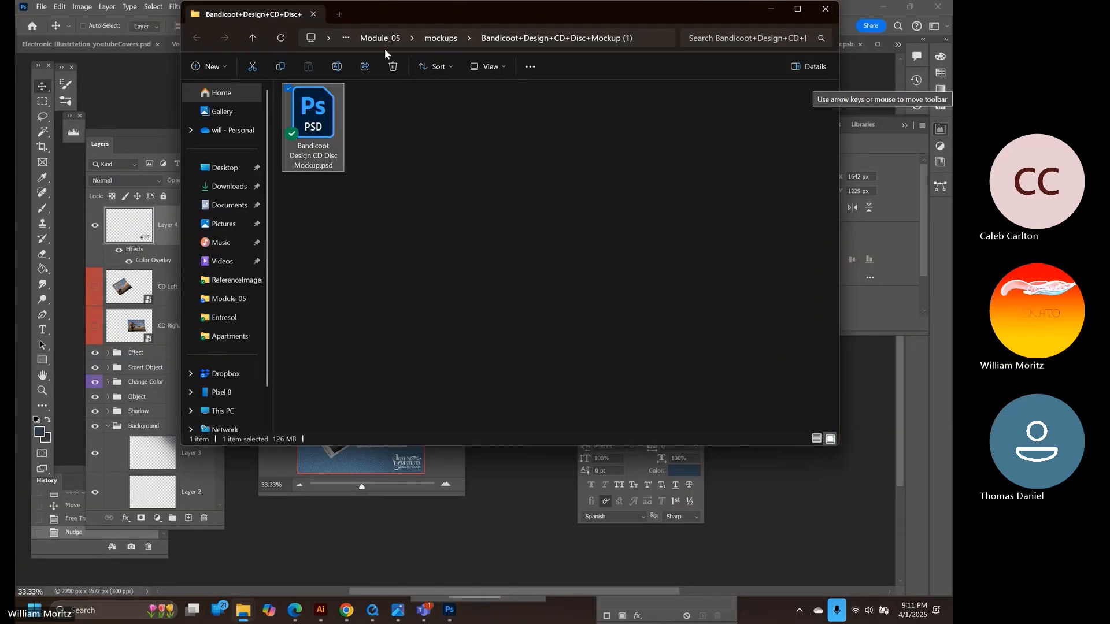
pyautogui.click(380, 38)
pyautogui.scroll(-1, 559, 377)
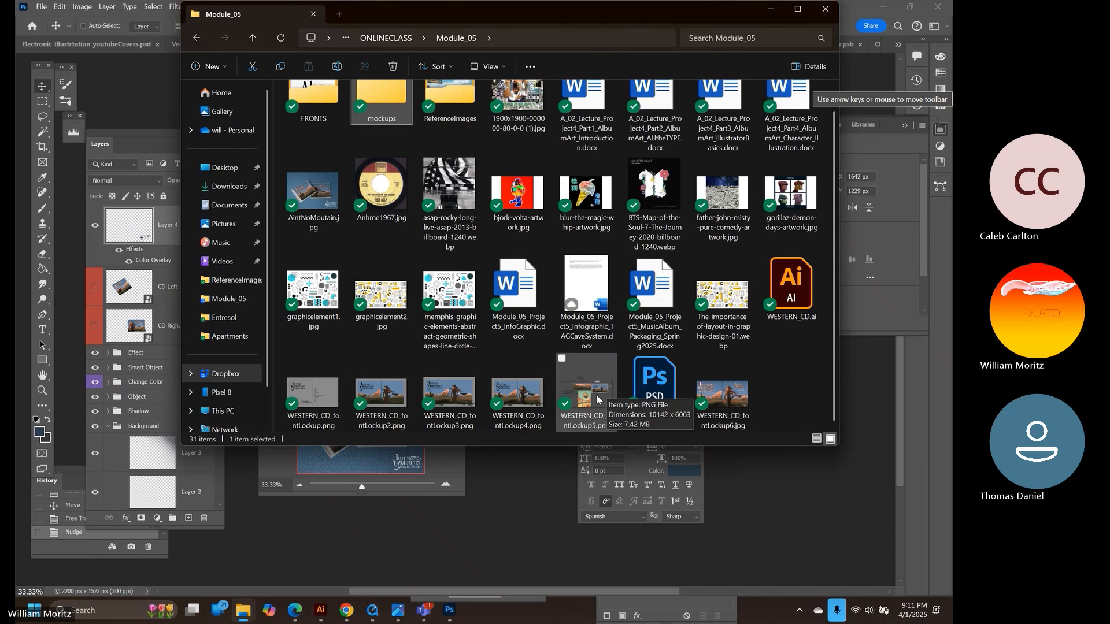
pyautogui.click(324, 194)
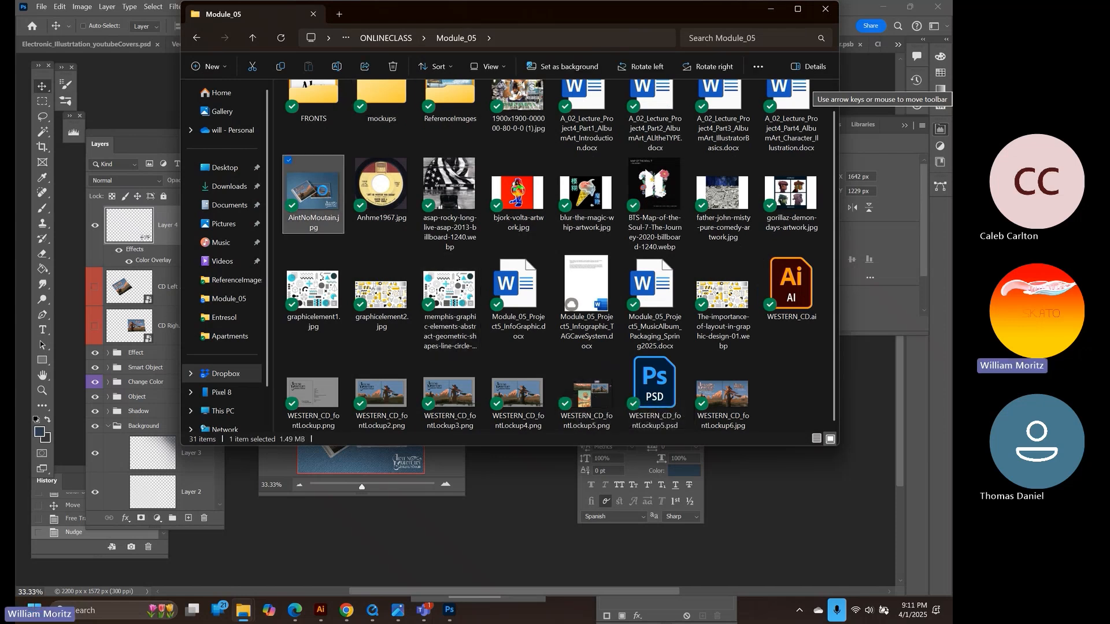
pyautogui.doubleClick(324, 194)
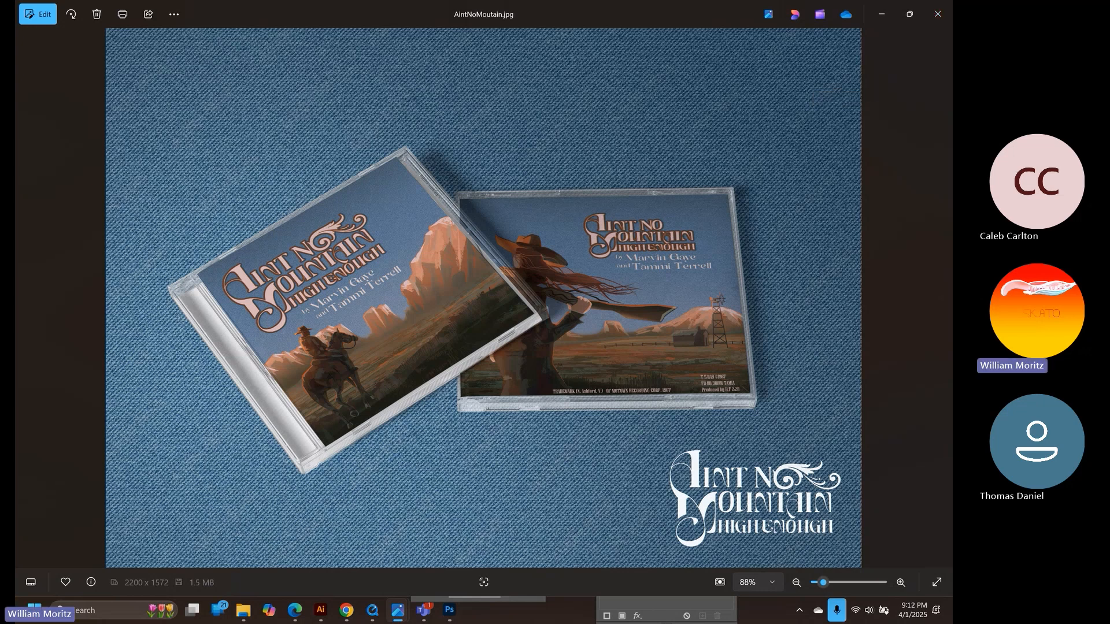
# Switch to Illustrator to review the WESTERN_CD.ai cover artwork, and minimize it again
pyautogui.click(323, 619)
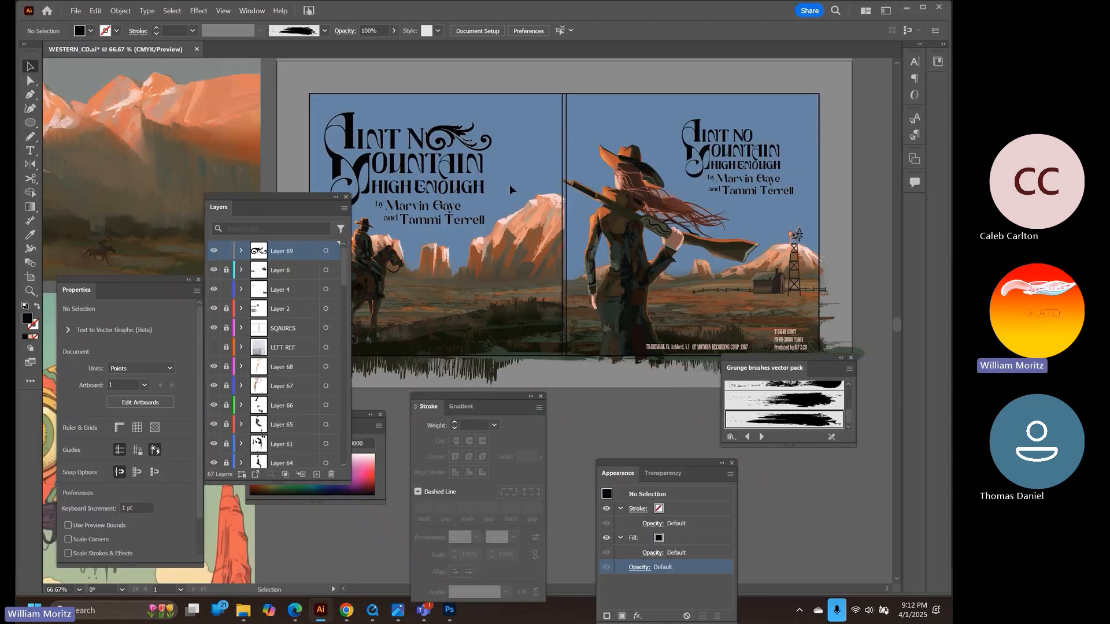
pyautogui.moveTo(512, 189); pyautogui.dragTo(572, 209)
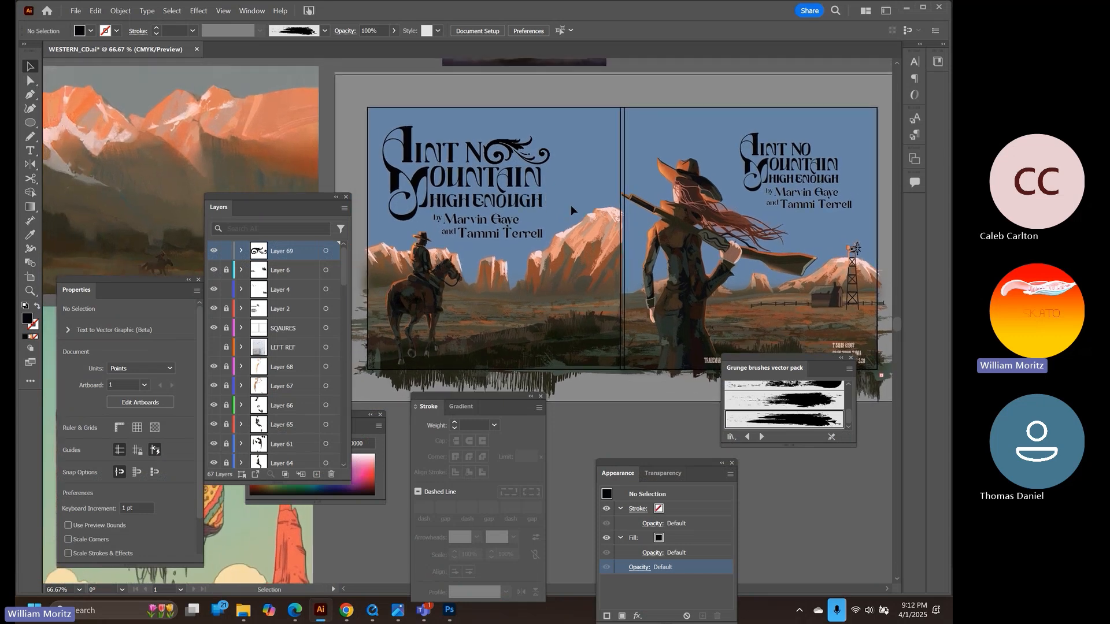
pyautogui.click(906, 8)
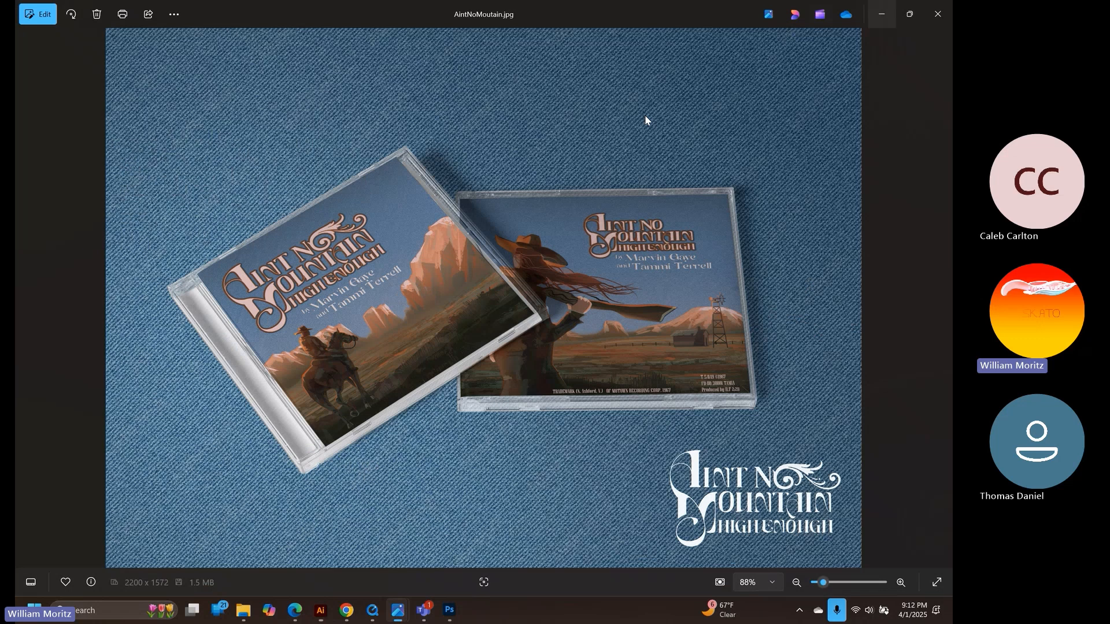
# Switch to Photoshop and look through the open CD mockup documents, ending on WESTERN_CD_fontLockup5.psd
pyautogui.click(449, 610)
pyautogui.click(454, 43)
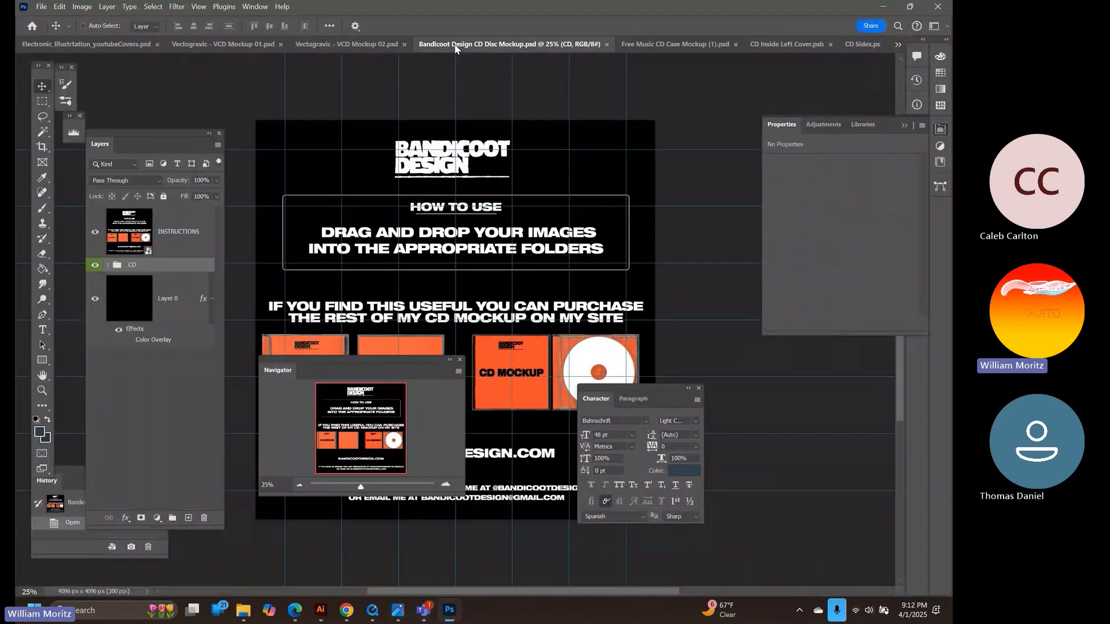
pyautogui.click(783, 46)
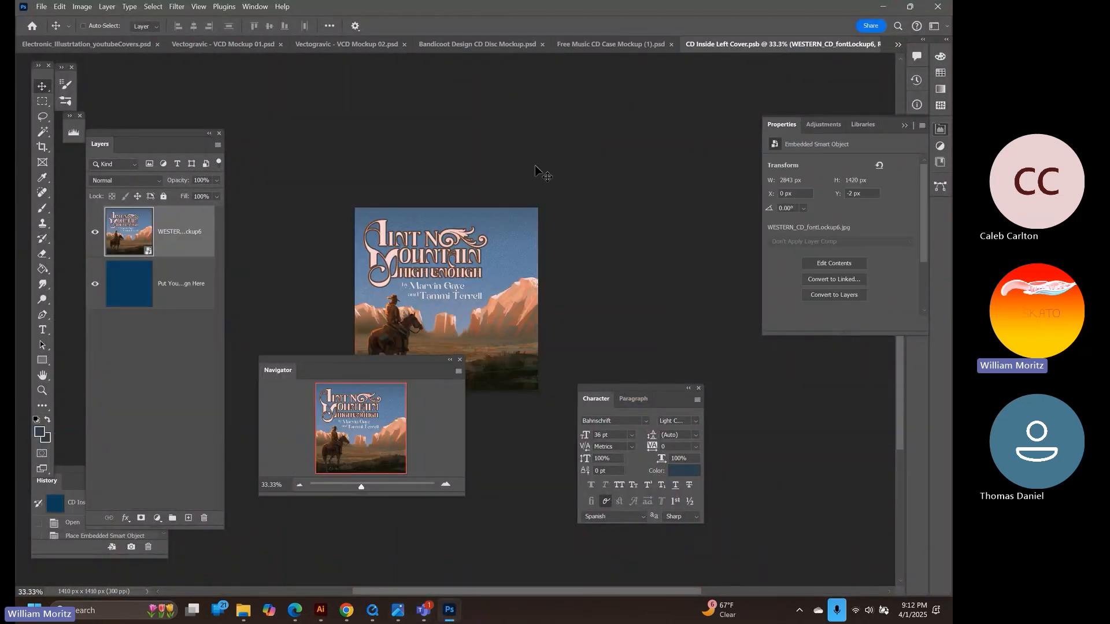
pyautogui.click(223, 47)
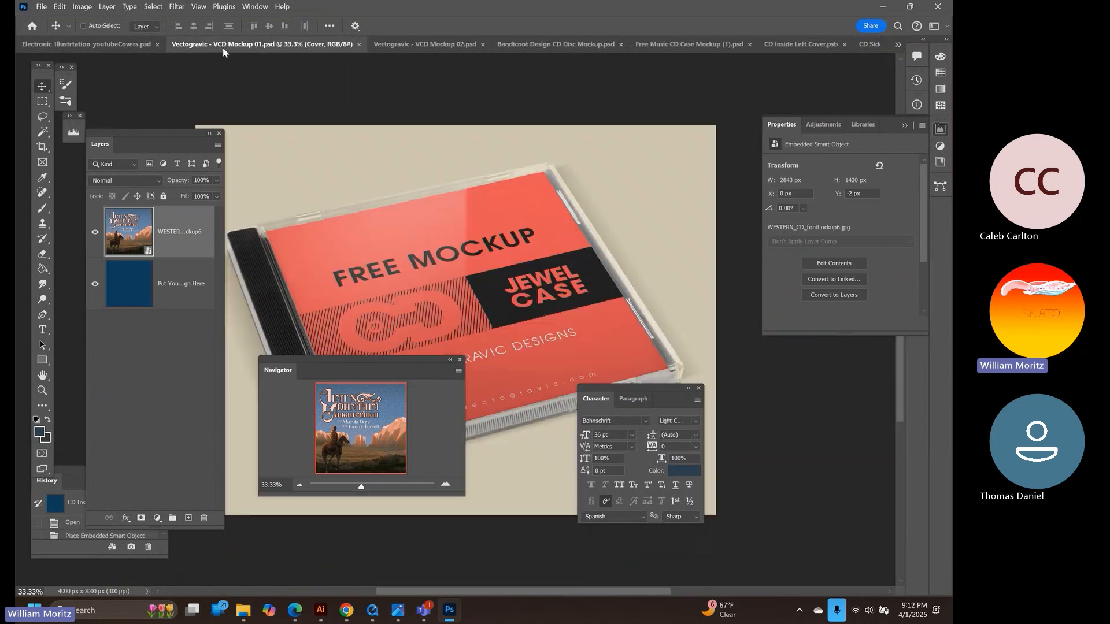
pyautogui.click(106, 46)
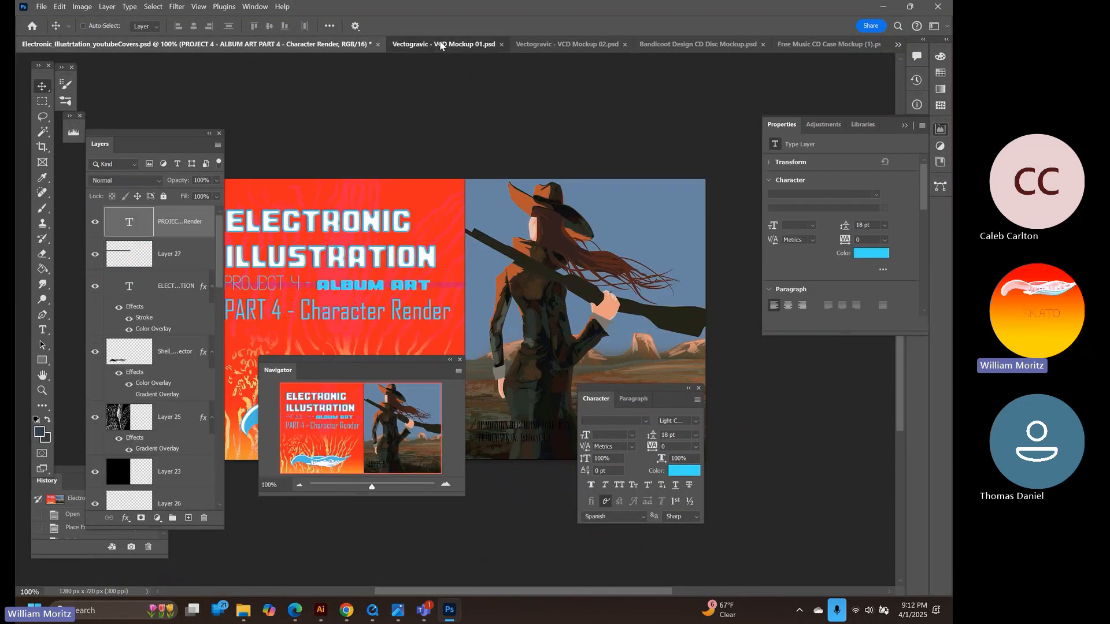
pyautogui.click(439, 44)
pyautogui.click(459, 46)
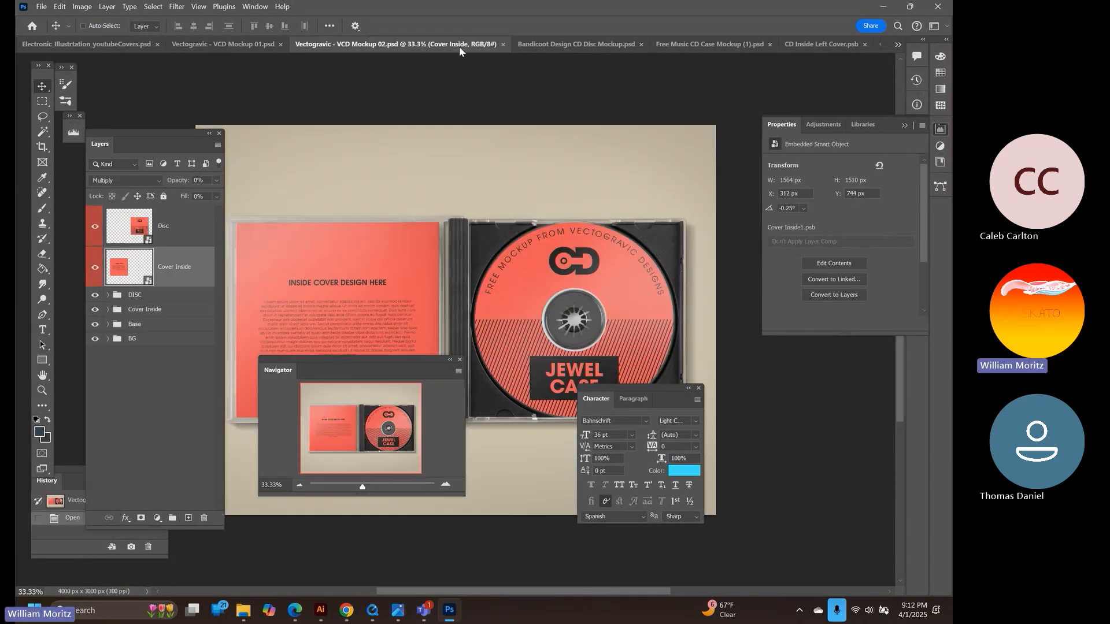
pyautogui.click(559, 46)
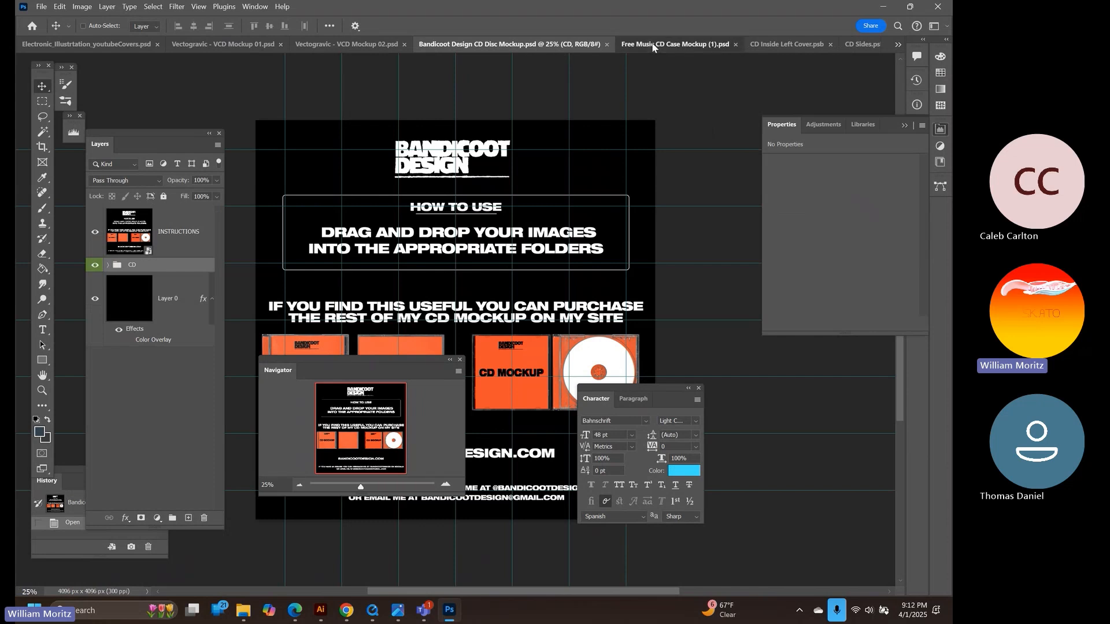
pyautogui.click(682, 45)
pyautogui.click(803, 50)
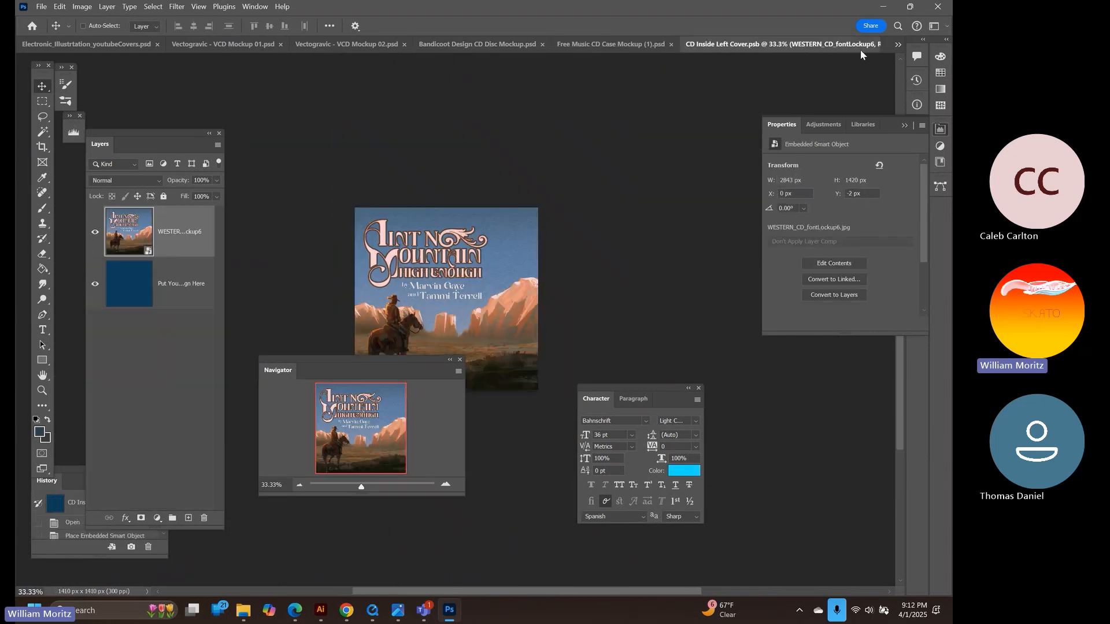
pyautogui.click(897, 46)
pyautogui.click(752, 144)
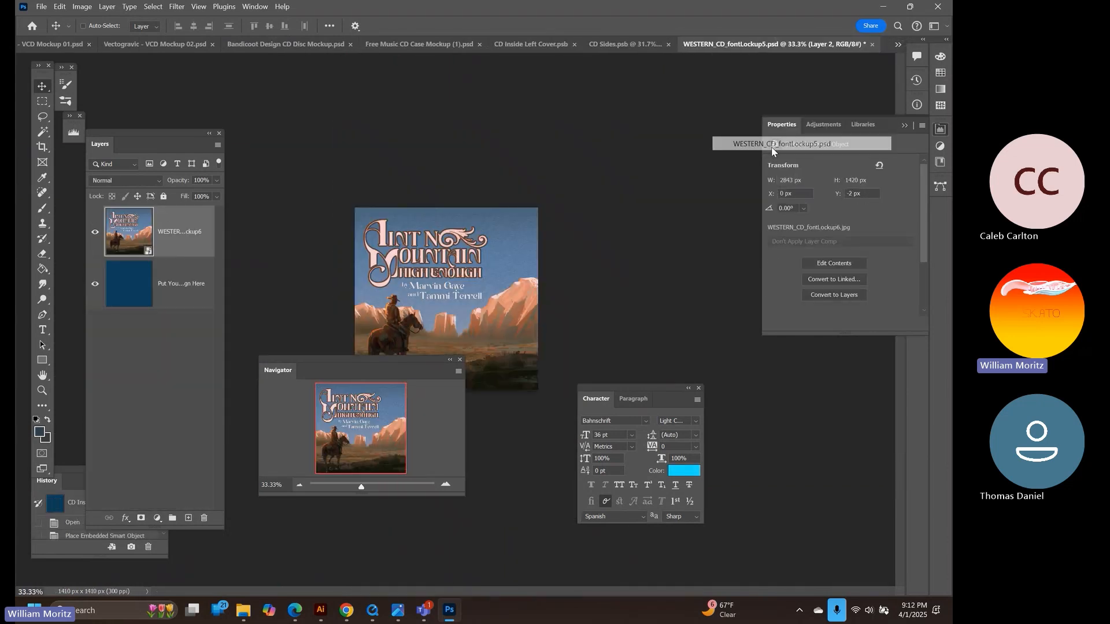
# Deselect the rectangular selection around the front cover title in WESTERN_CD_fontLockup5.psd
pyautogui.click(39, 102)
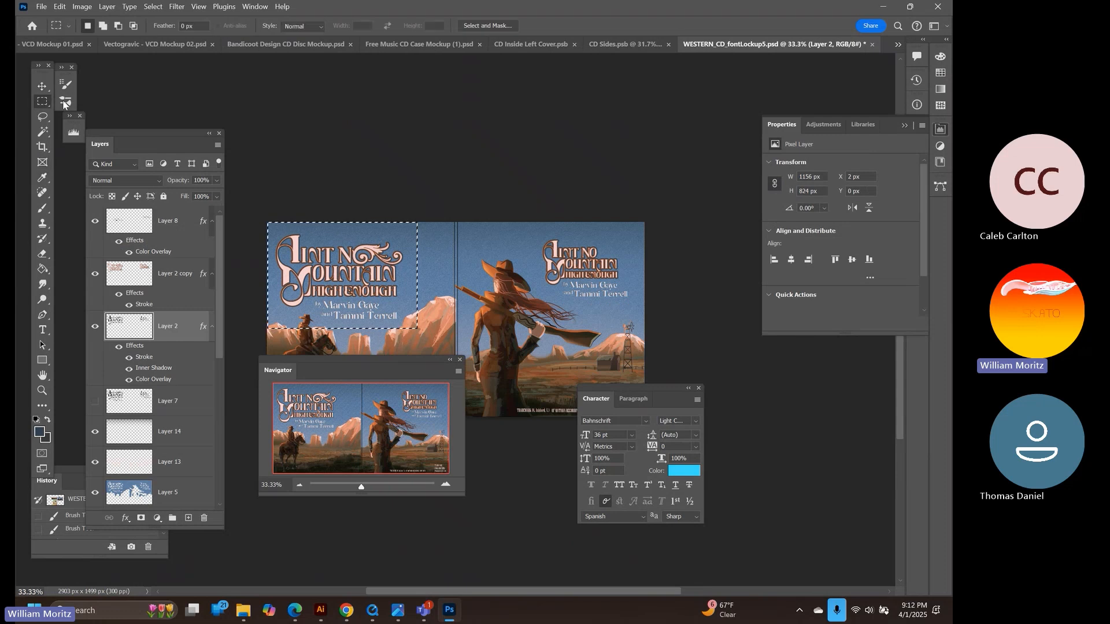
pyautogui.hotkey('ctrl', 'd')
pyautogui.moveTo(386, 145); pyautogui.dragTo(439, 29)
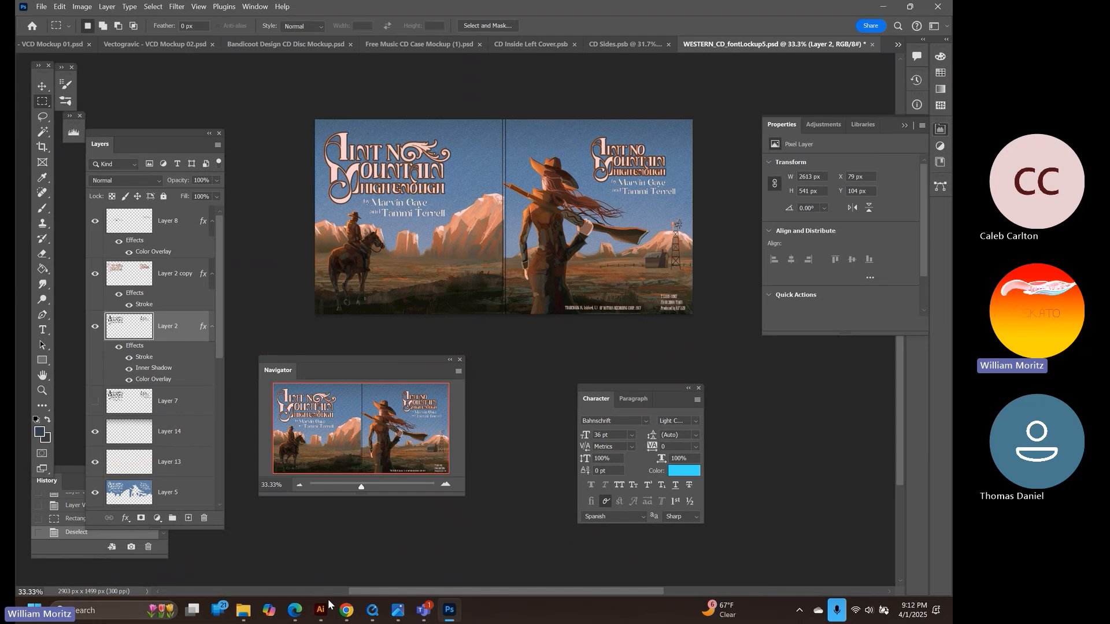
# Compare the Illustrator version of the cover in WESTERN_CD.ai with the Photoshop version, and return to the exported mockup image
pyautogui.moveTo(321, 614)
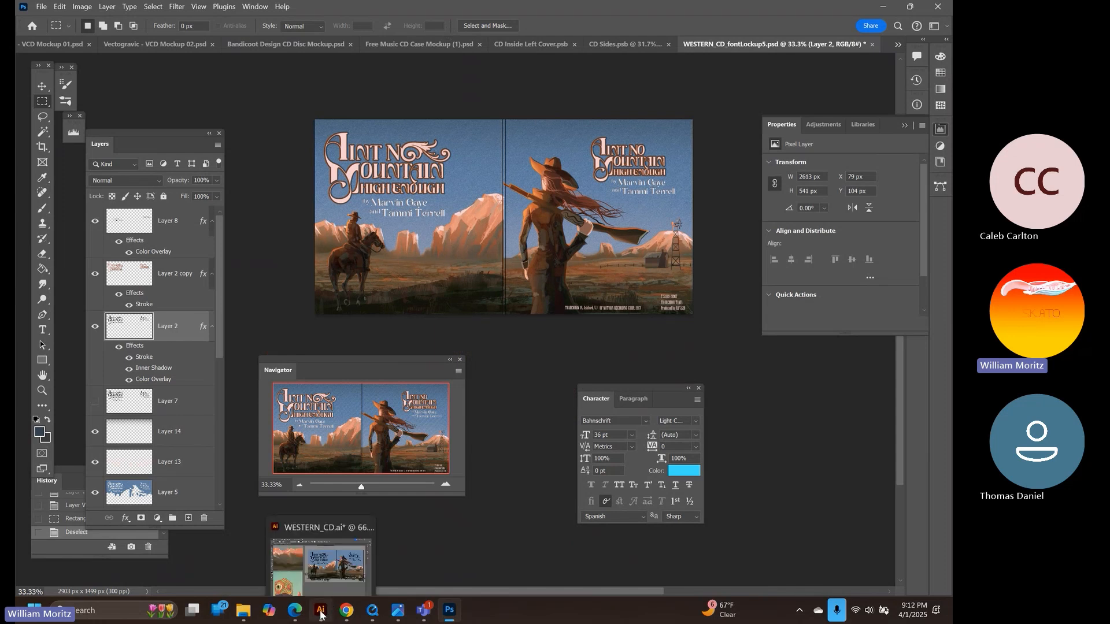
pyautogui.click(334, 560)
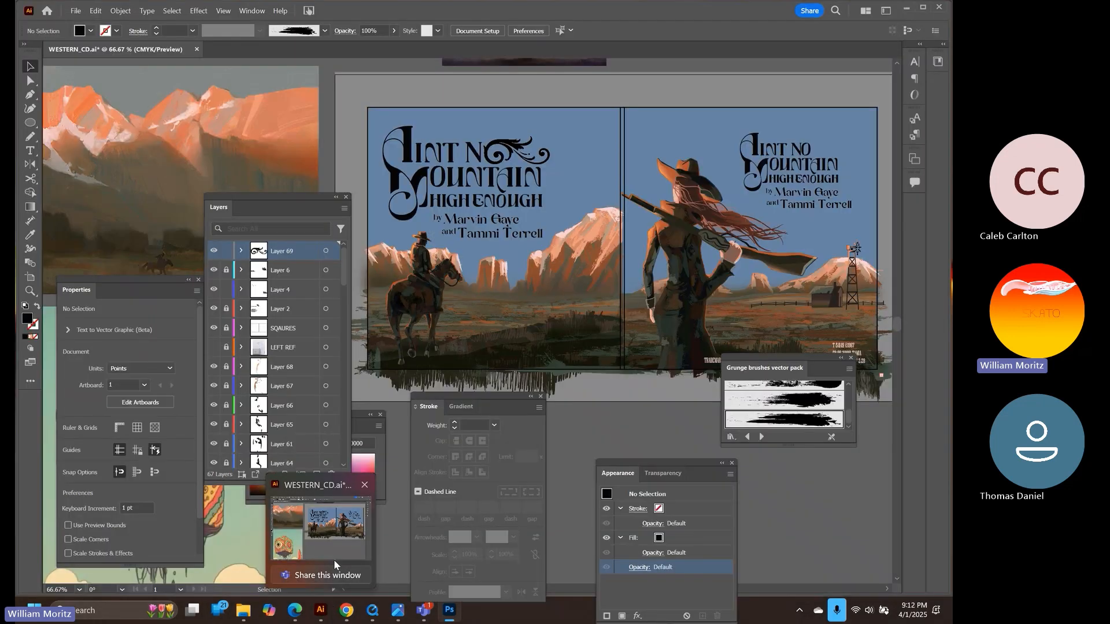
pyautogui.click(450, 614)
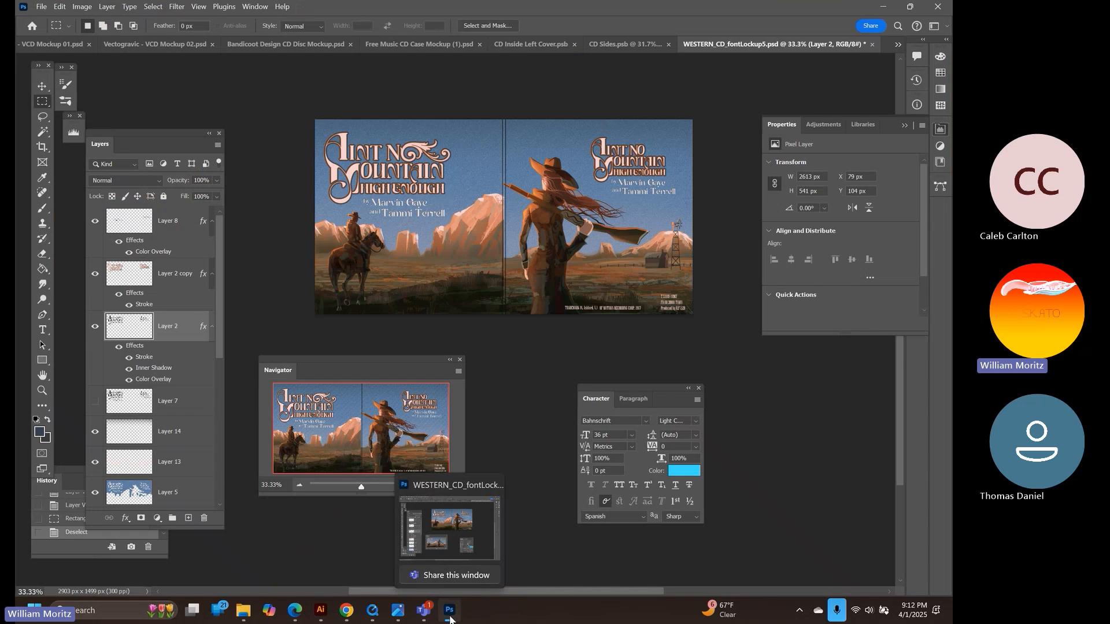
pyautogui.click(449, 614)
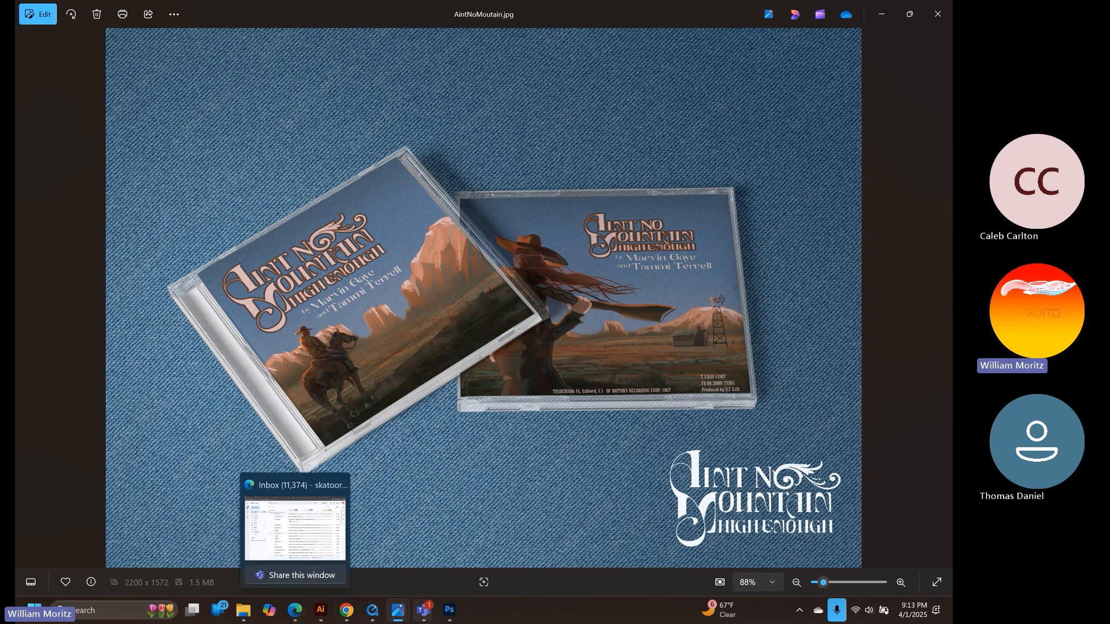
# Switch to the Electronic Illustration Demo meeting in Teams and stop its recording
pyautogui.moveTo(448, 618)
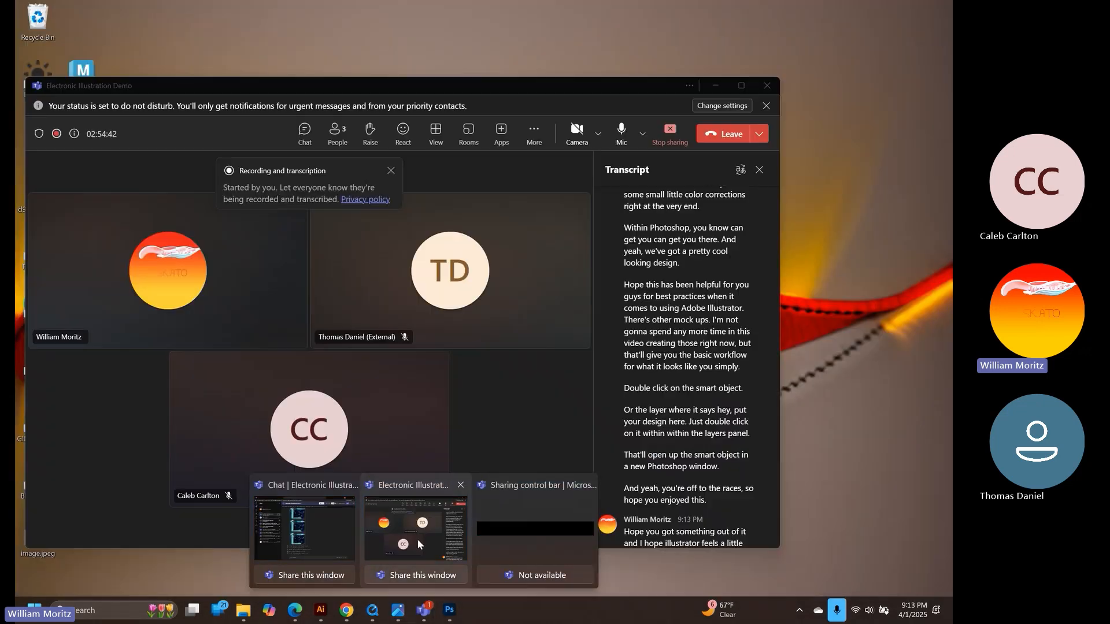
pyautogui.click(418, 539)
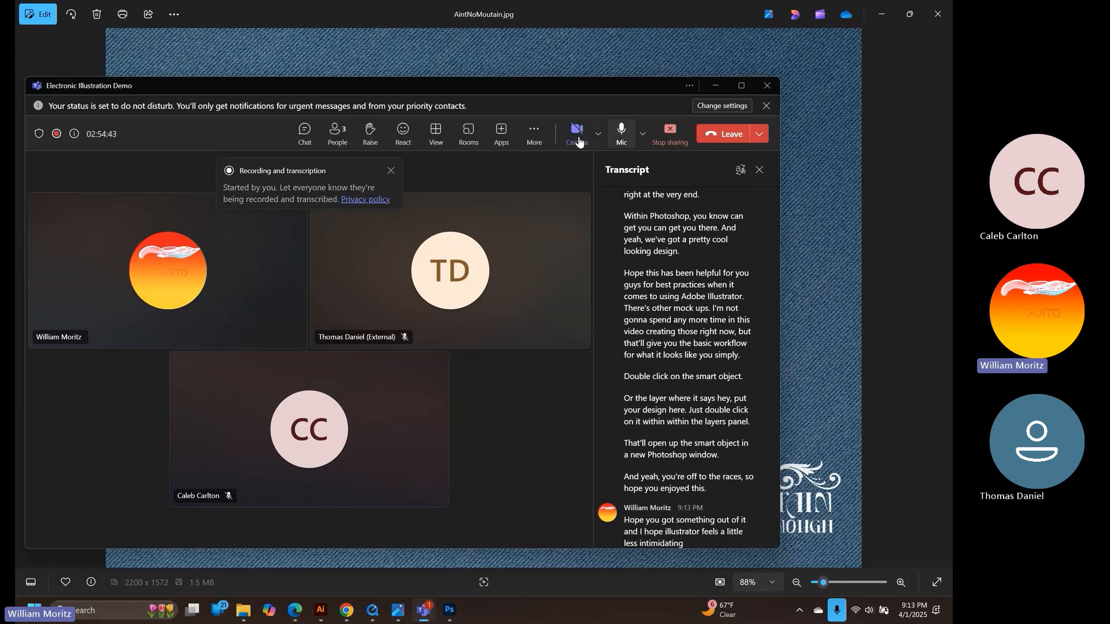
pyautogui.click(536, 135)
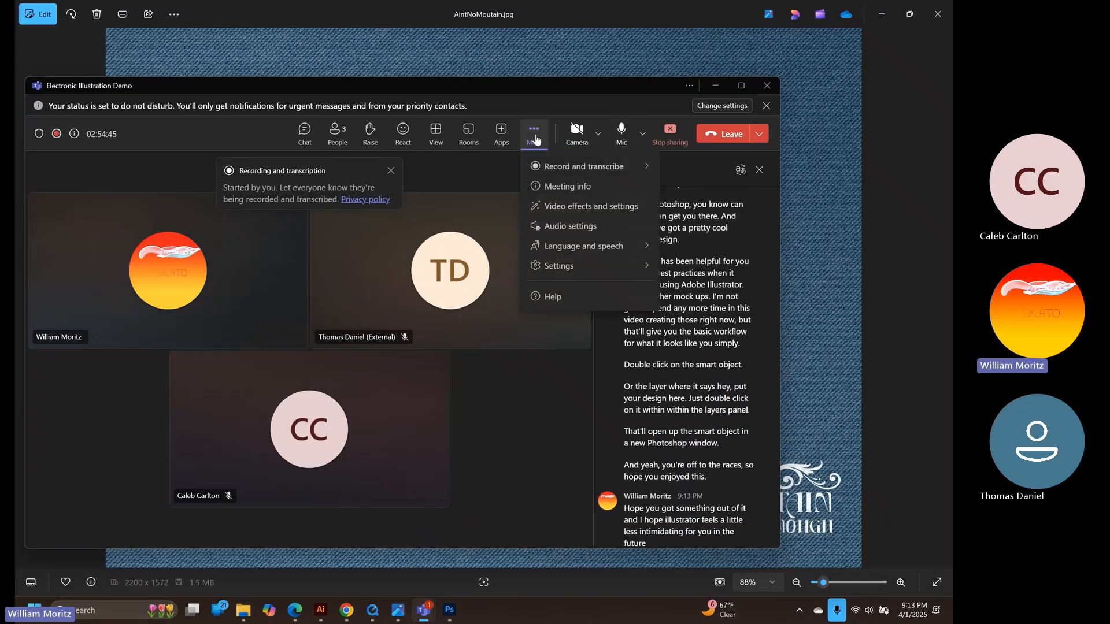
pyautogui.moveTo(591, 169)
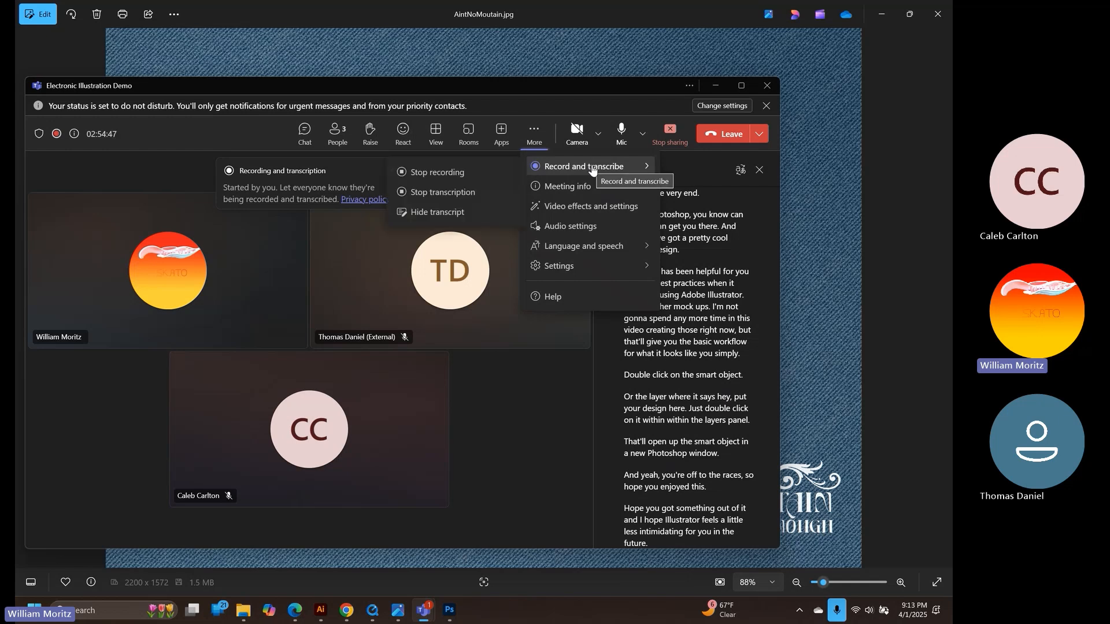
pyautogui.click(478, 172)
pyautogui.click(474, 334)
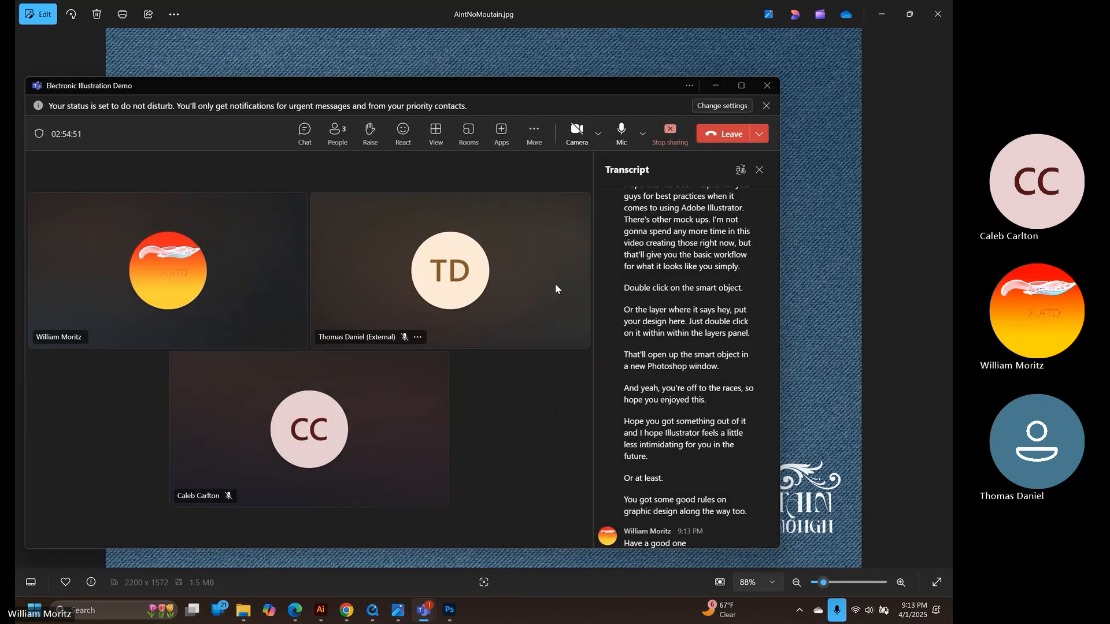